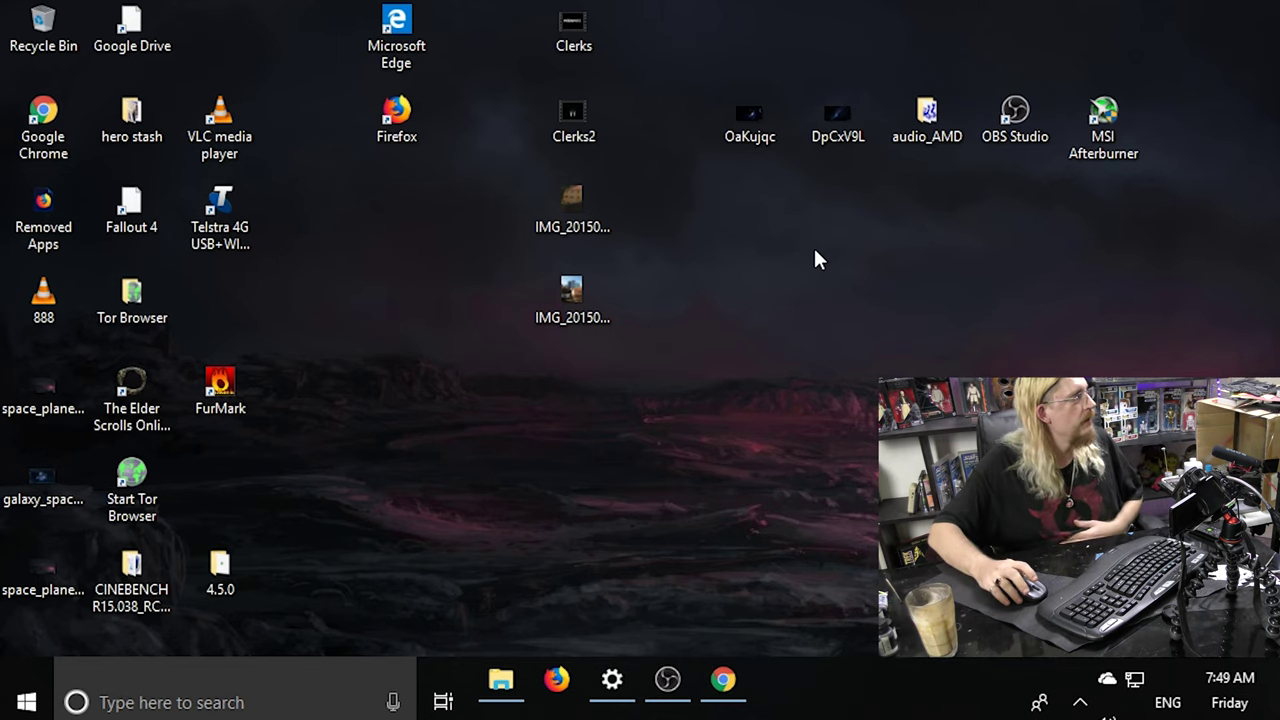
Launch Edge and go to the misspelled address youtub.co, removing the autocompleted suggestion.
{"action": "double_click", "coordinate": [402, 47]}
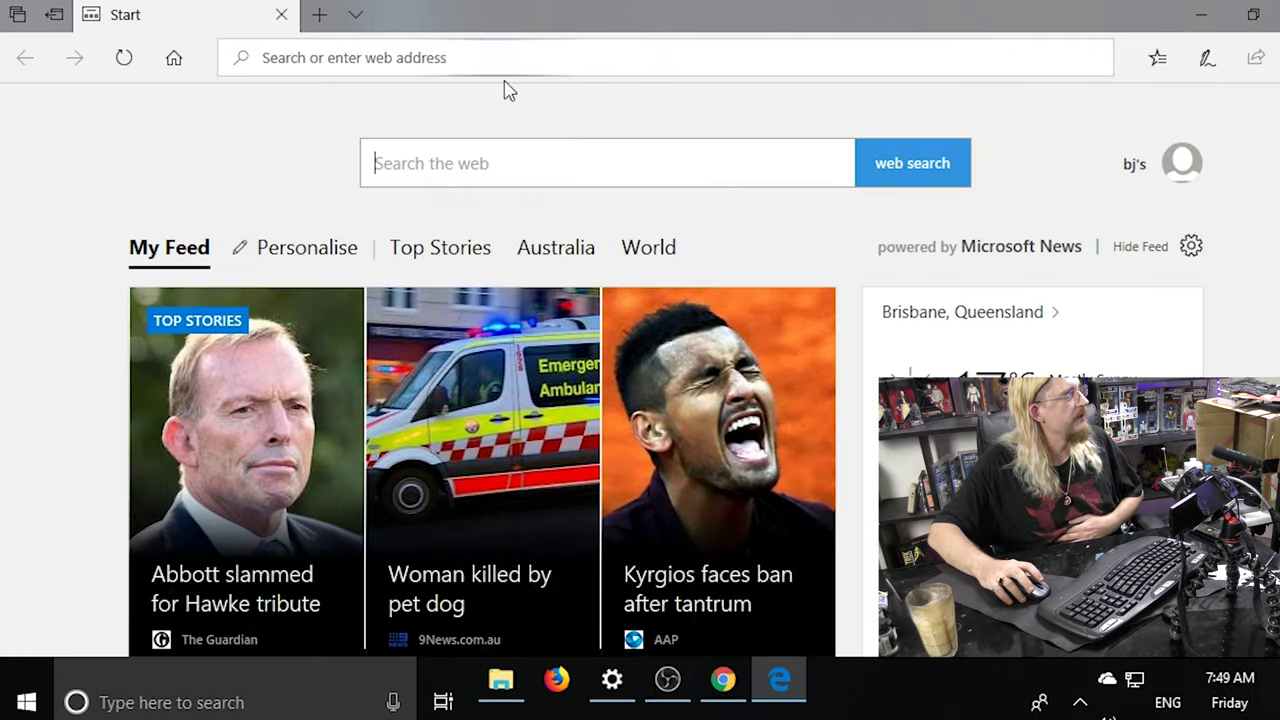
{"action": "left_click", "coordinate": [393, 61]}
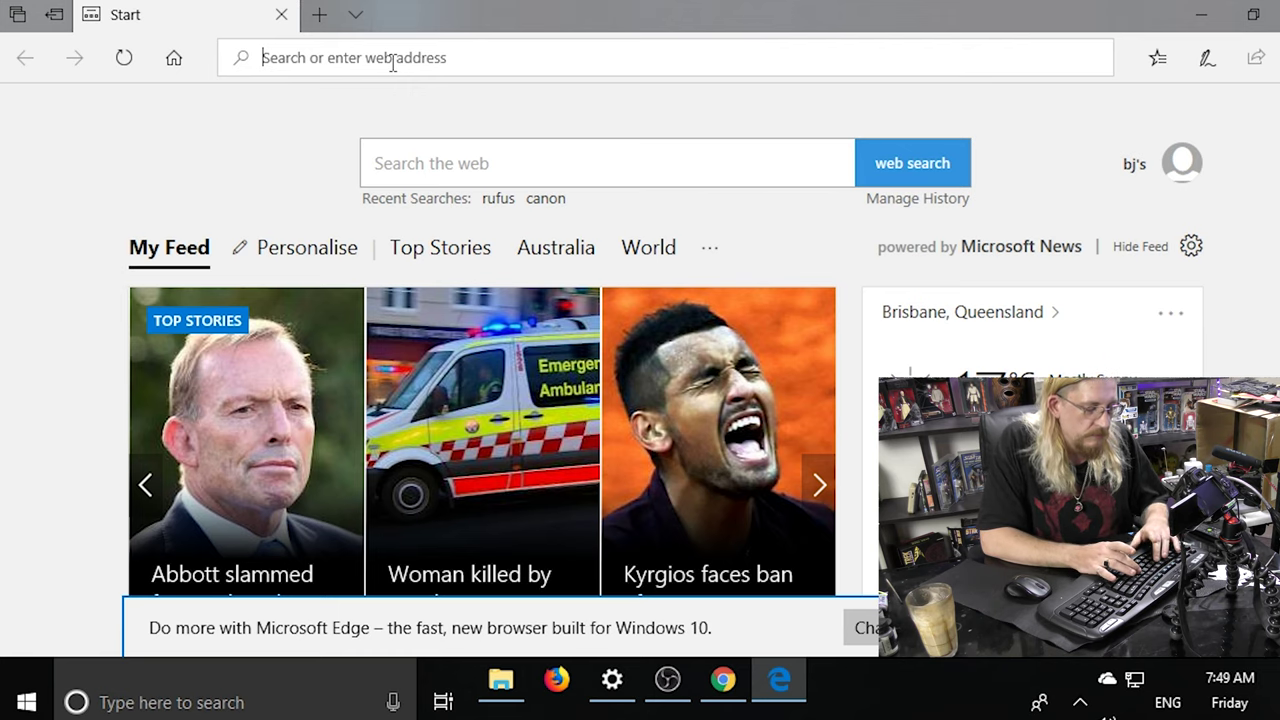
{"action": "type", "text": "you"}
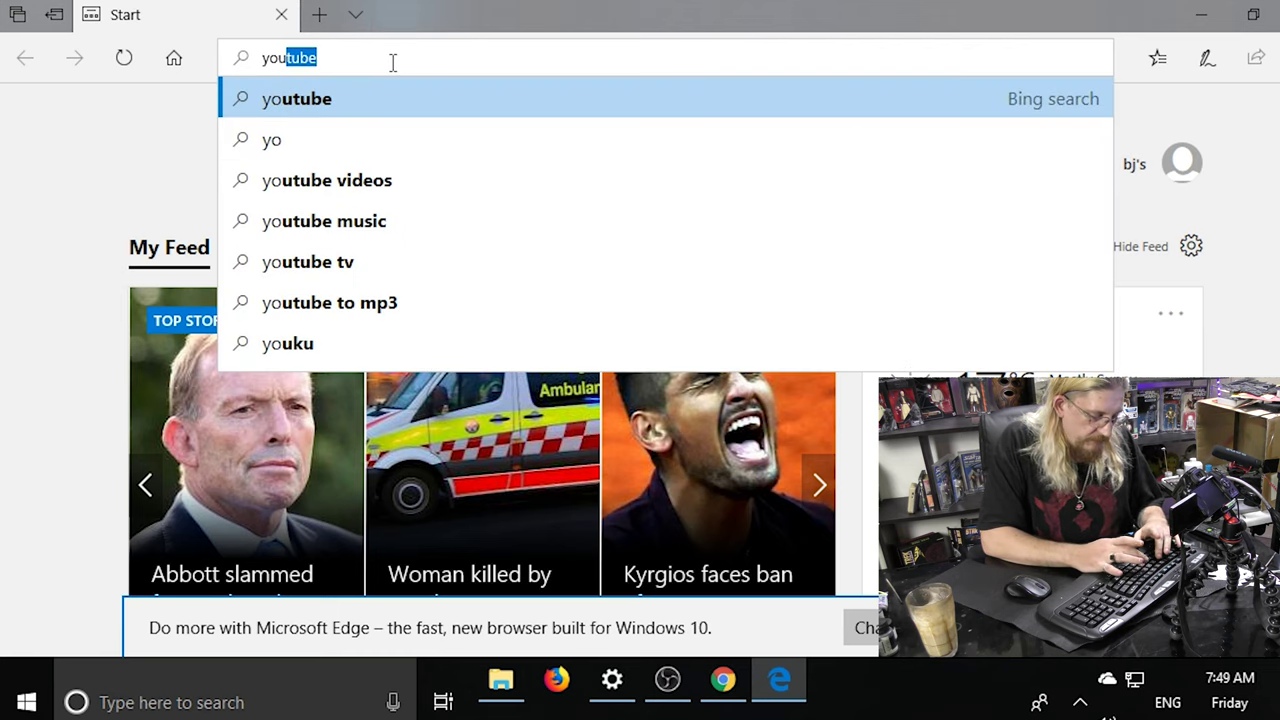
{"action": "type", "text": "tub"}
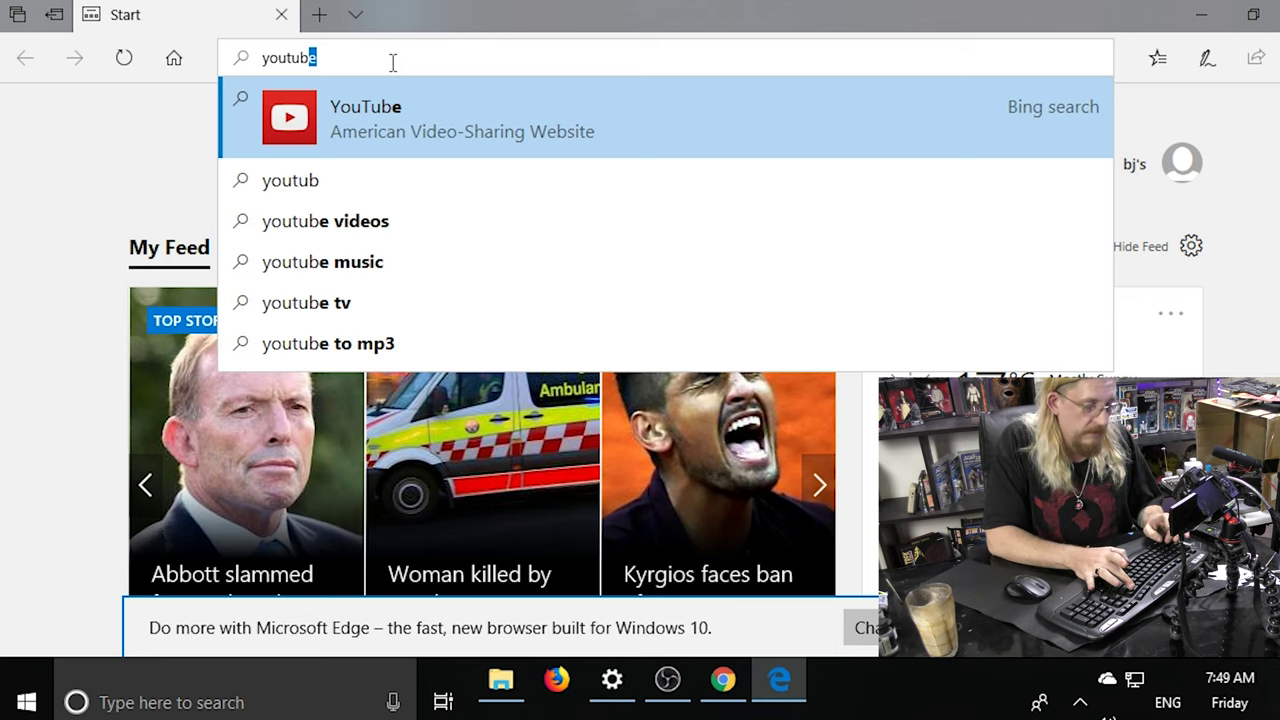
{"action": "key", "text": "BackSpace"}
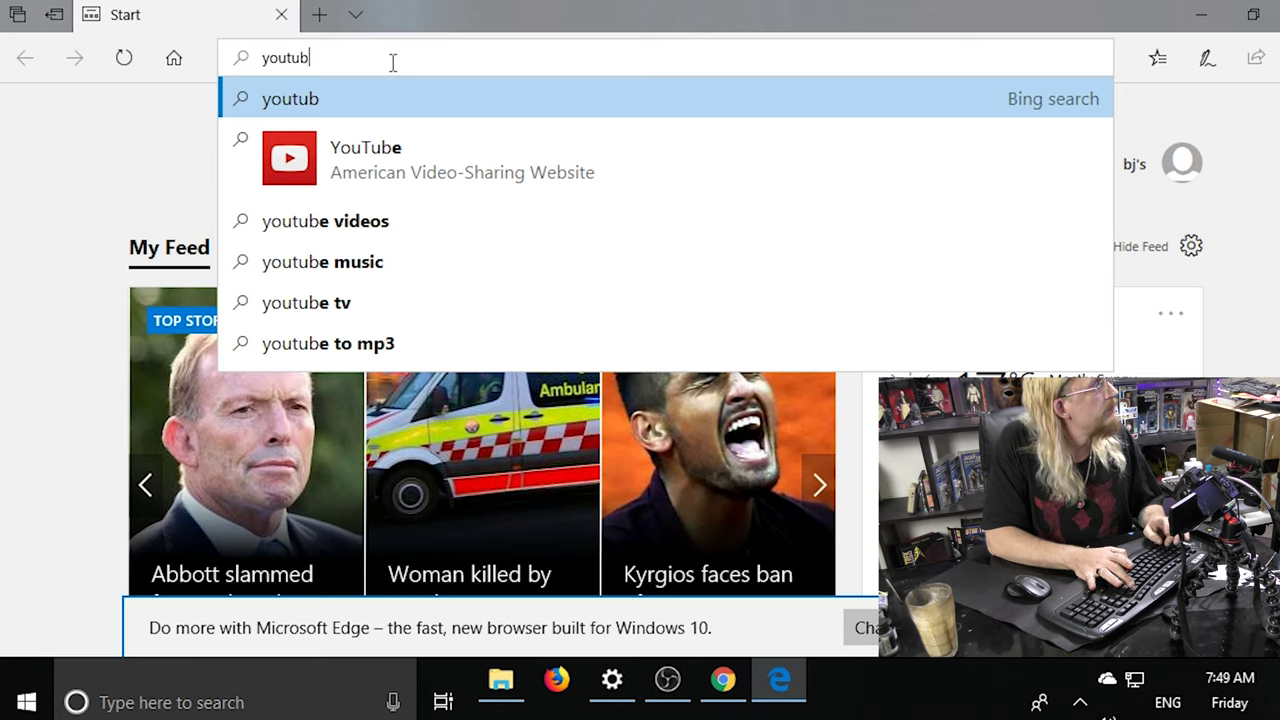
{"action": "type", "text": ".co"}
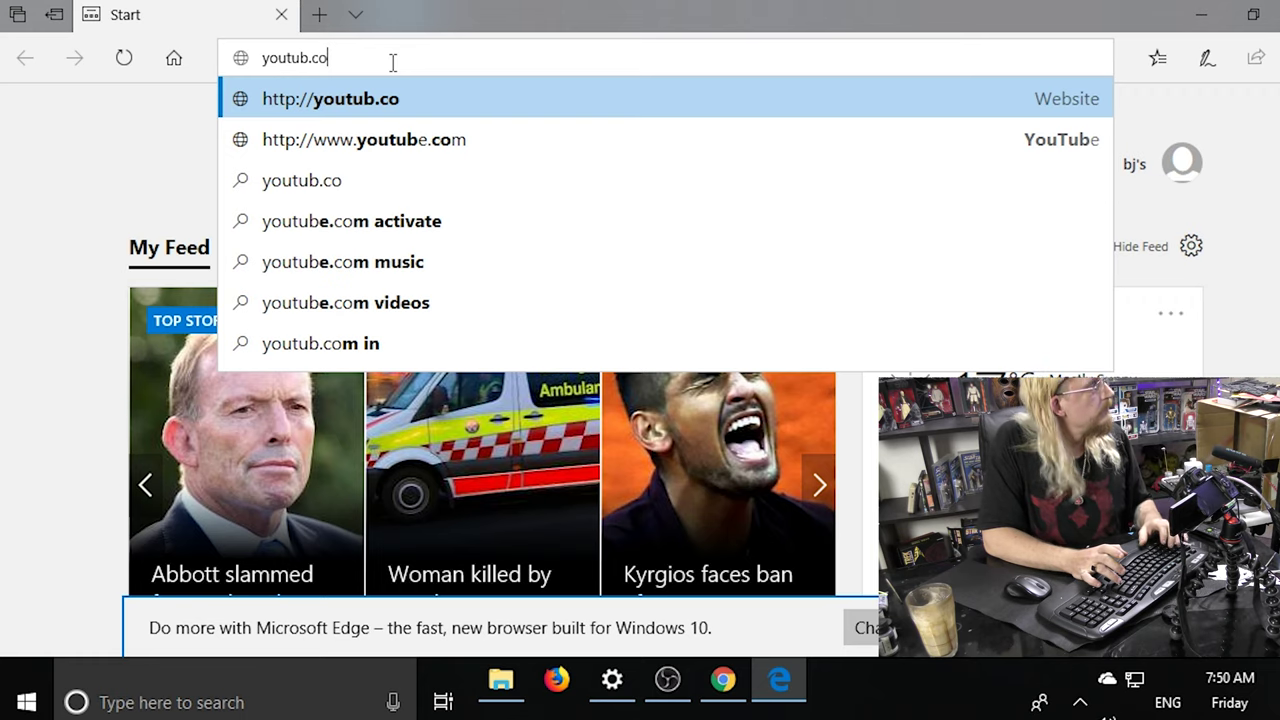
{"action": "key", "text": "Return"}
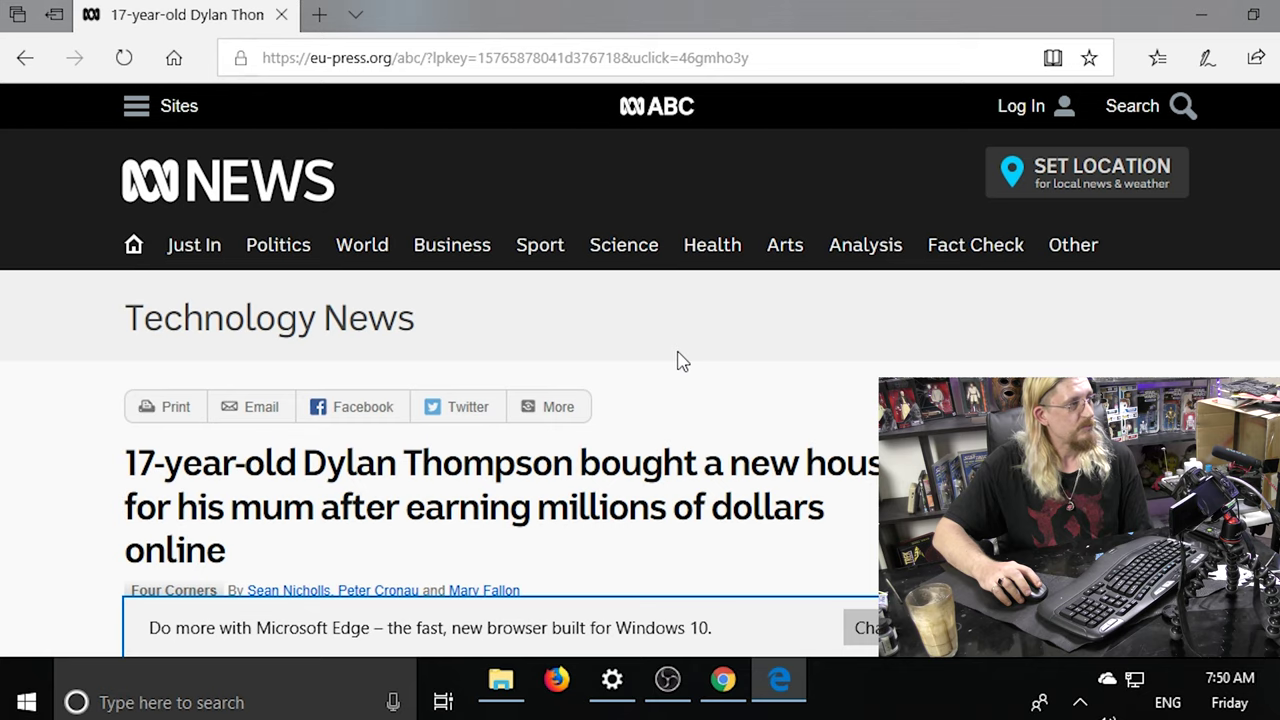
Scroll through the fake eu-press.org article about a teen earning millions online.
{"action": "scroll", "coordinate": [677, 360], "scroll_direction": "down", "scroll_amount": 3}
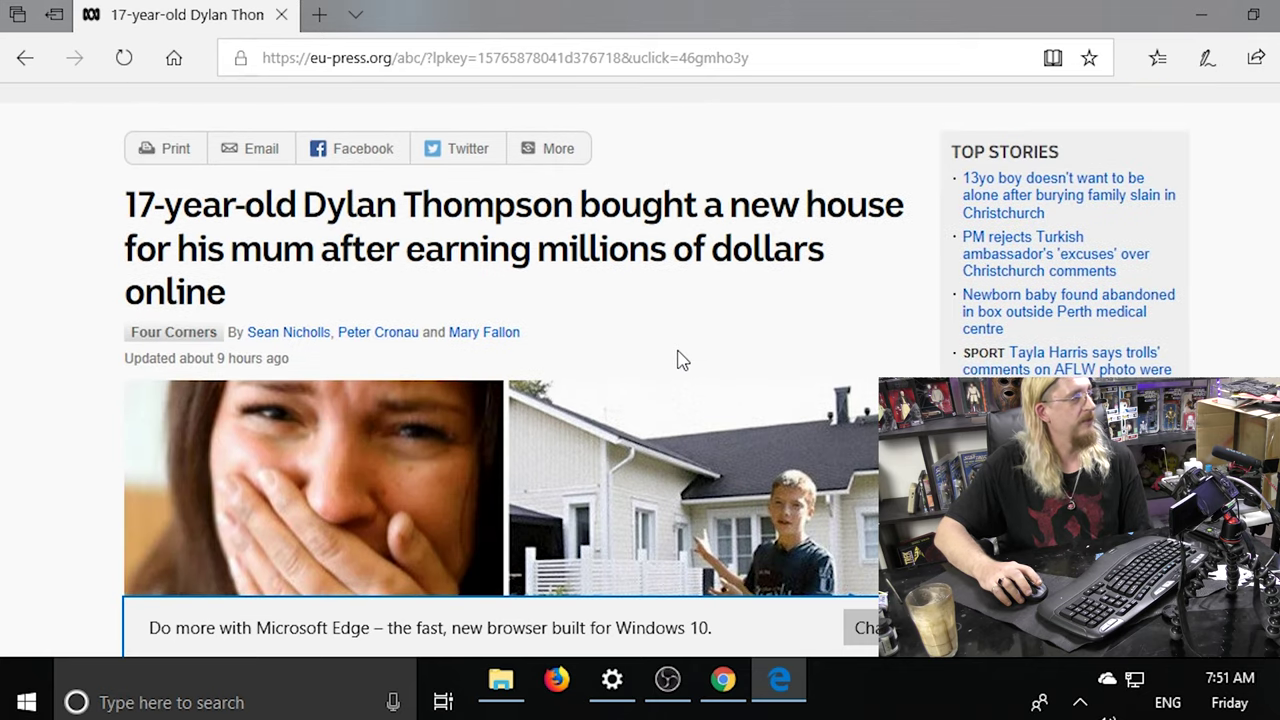
{"action": "scroll", "coordinate": [677, 360], "scroll_direction": "down", "scroll_amount": 3}
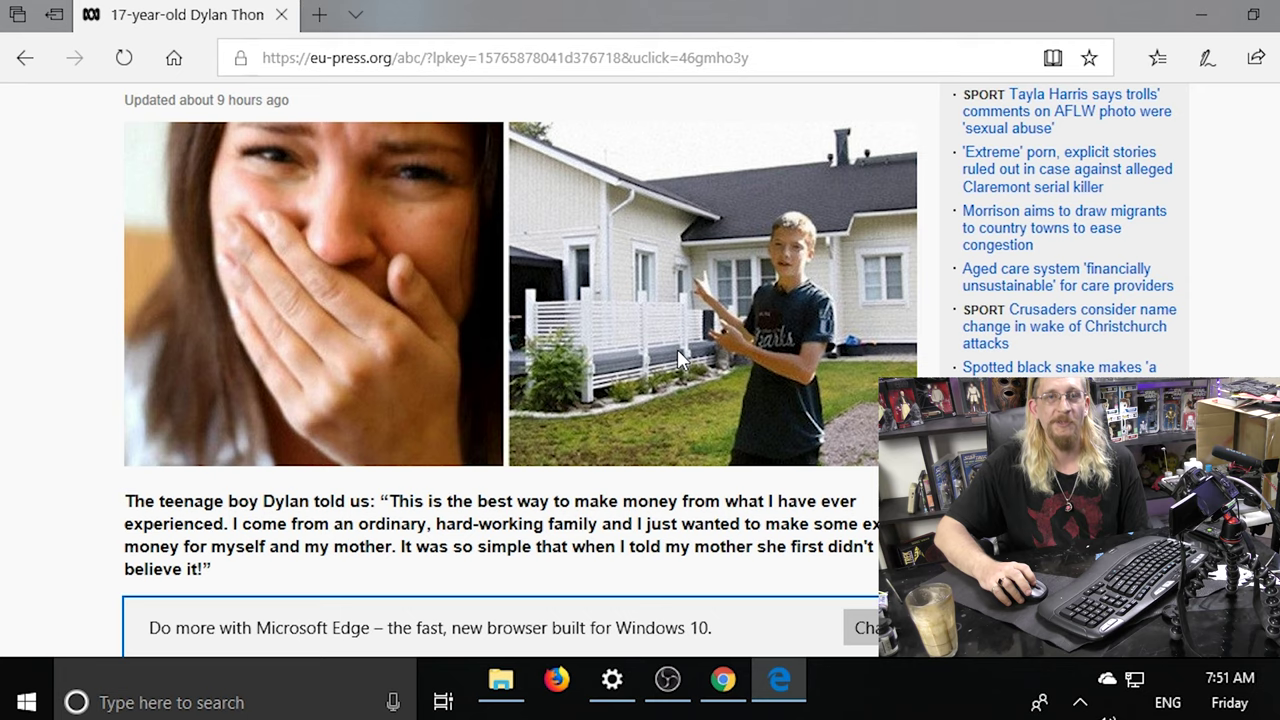
{"action": "scroll", "coordinate": [678, 355], "scroll_direction": "up", "scroll_amount": 6}
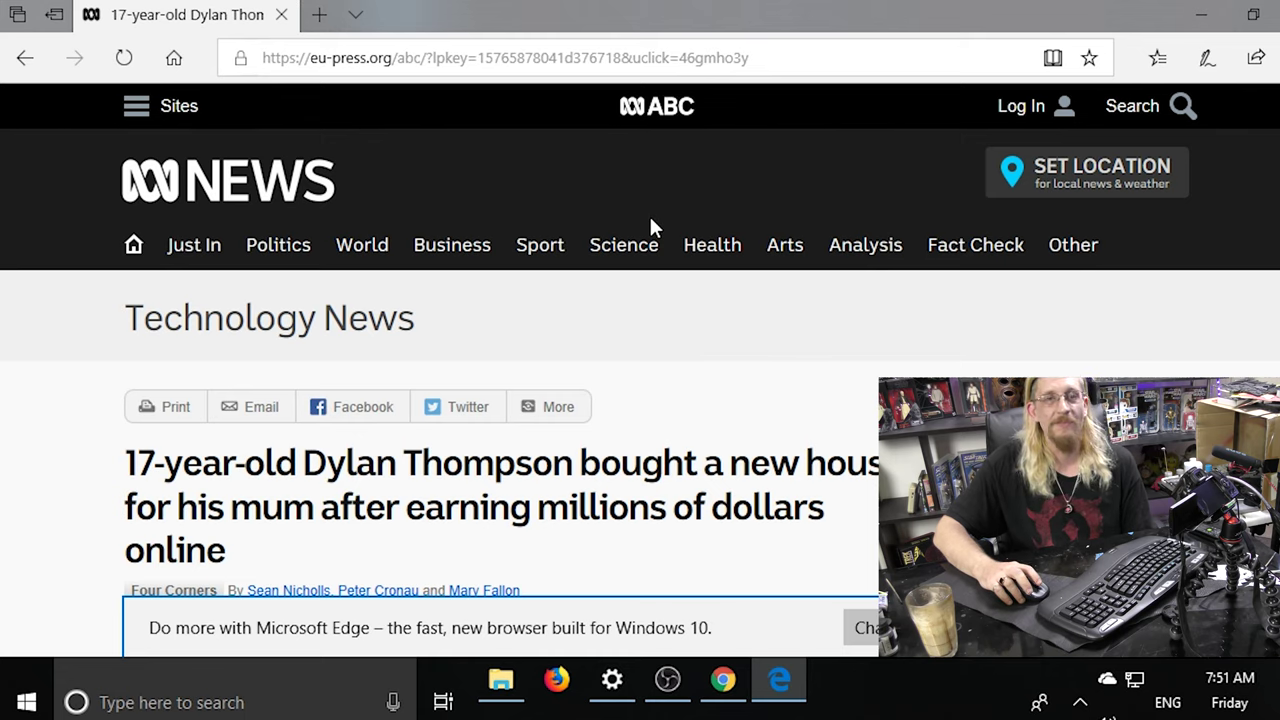
{"action": "left_click", "coordinate": [320, 16]}
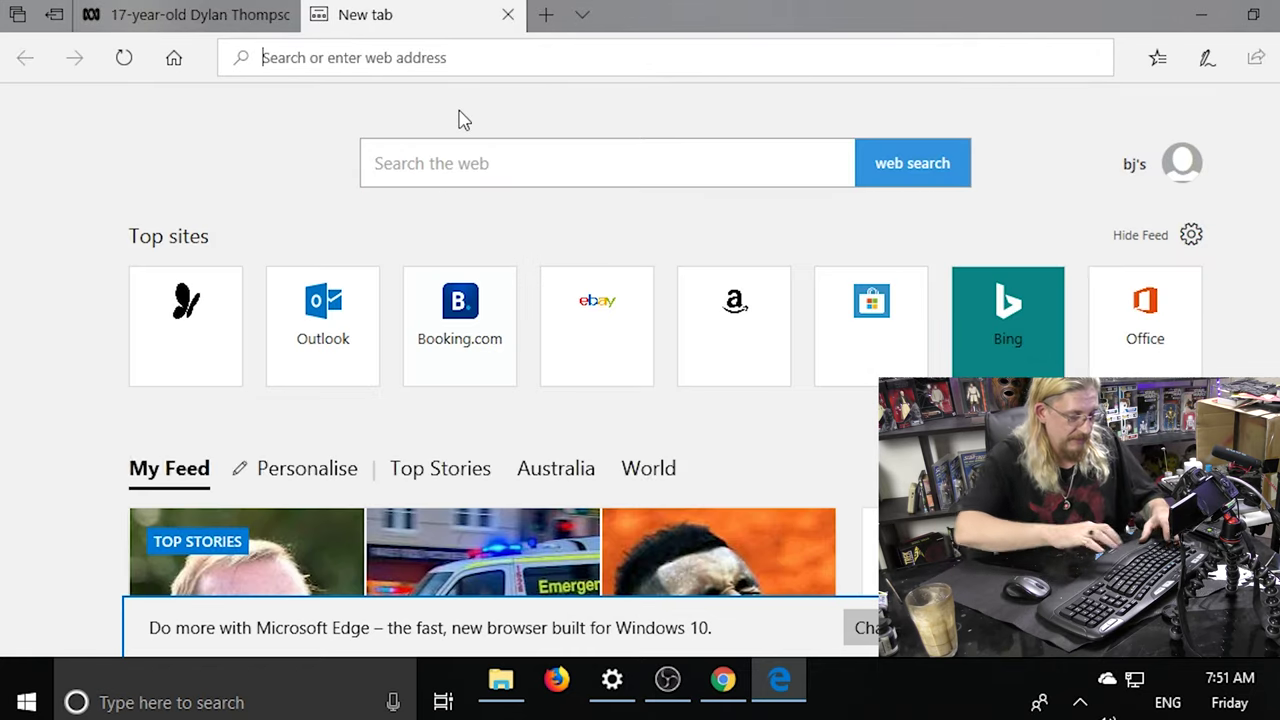
In a new tab, try abc.au, then abc.com.au to reach the real ABC homepage.
{"action": "type", "text": "abc"}
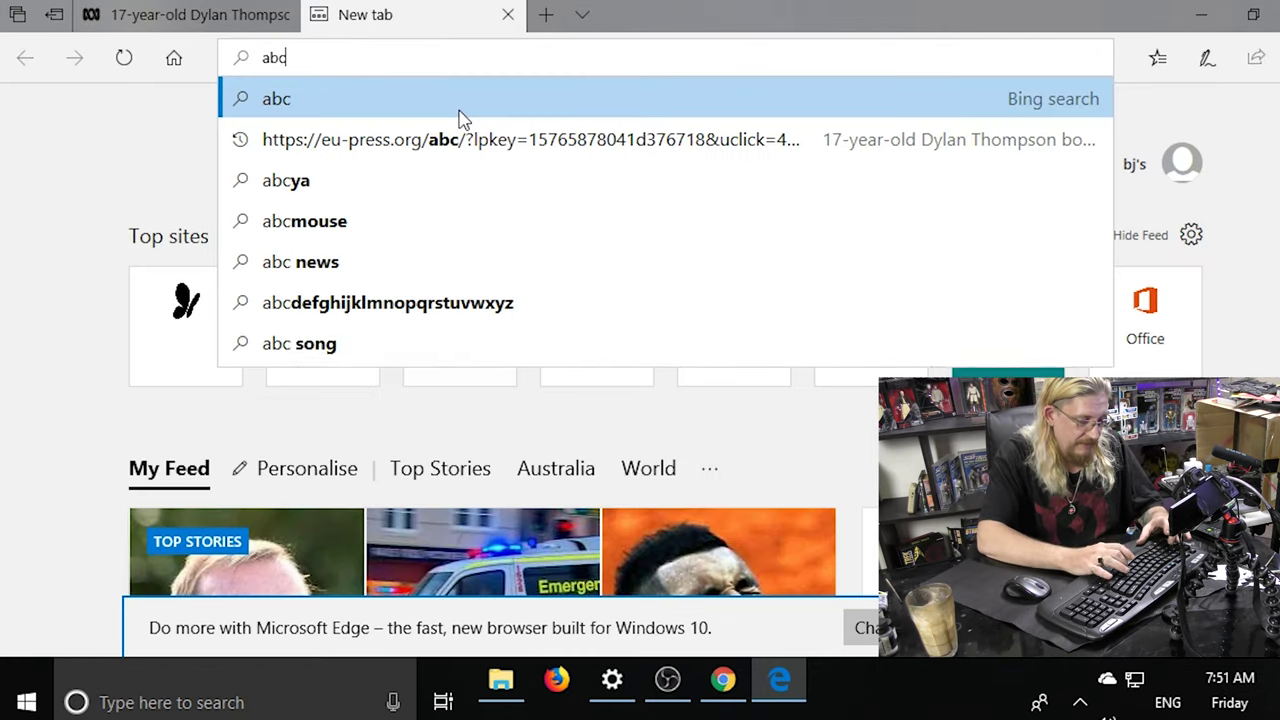
{"action": "type", "text": ".au"}
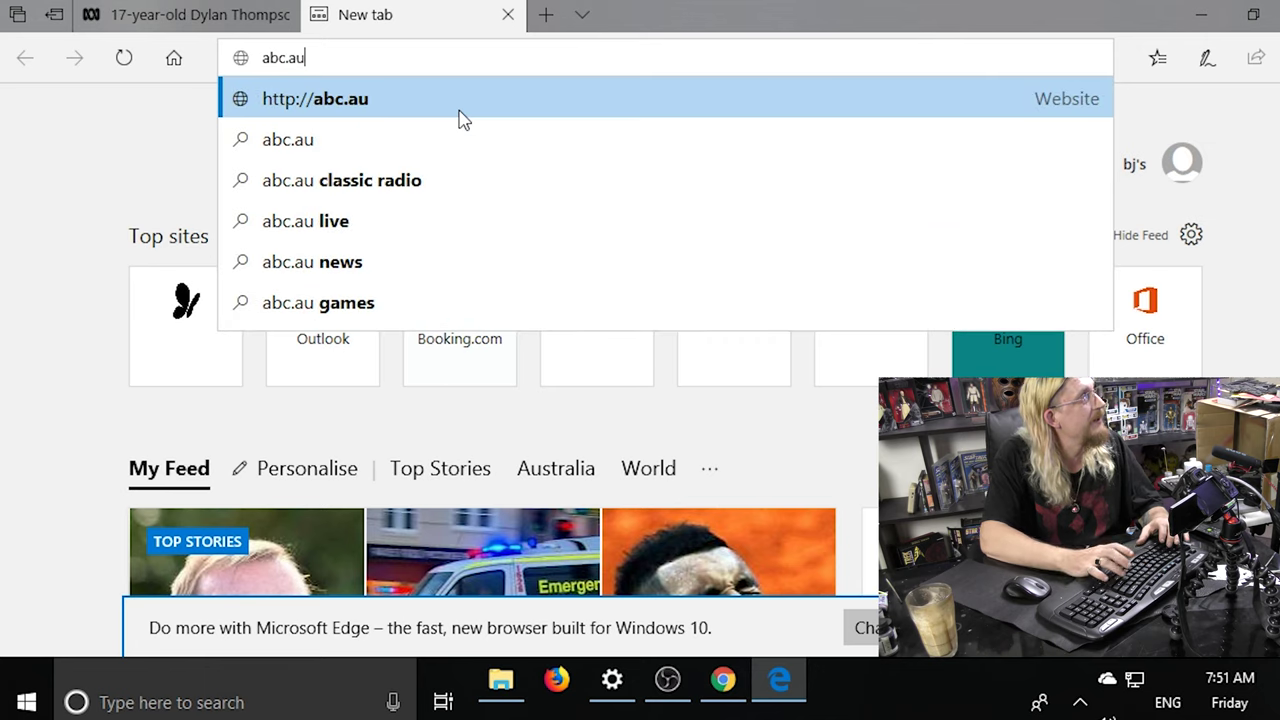
{"action": "key", "text": "Return"}
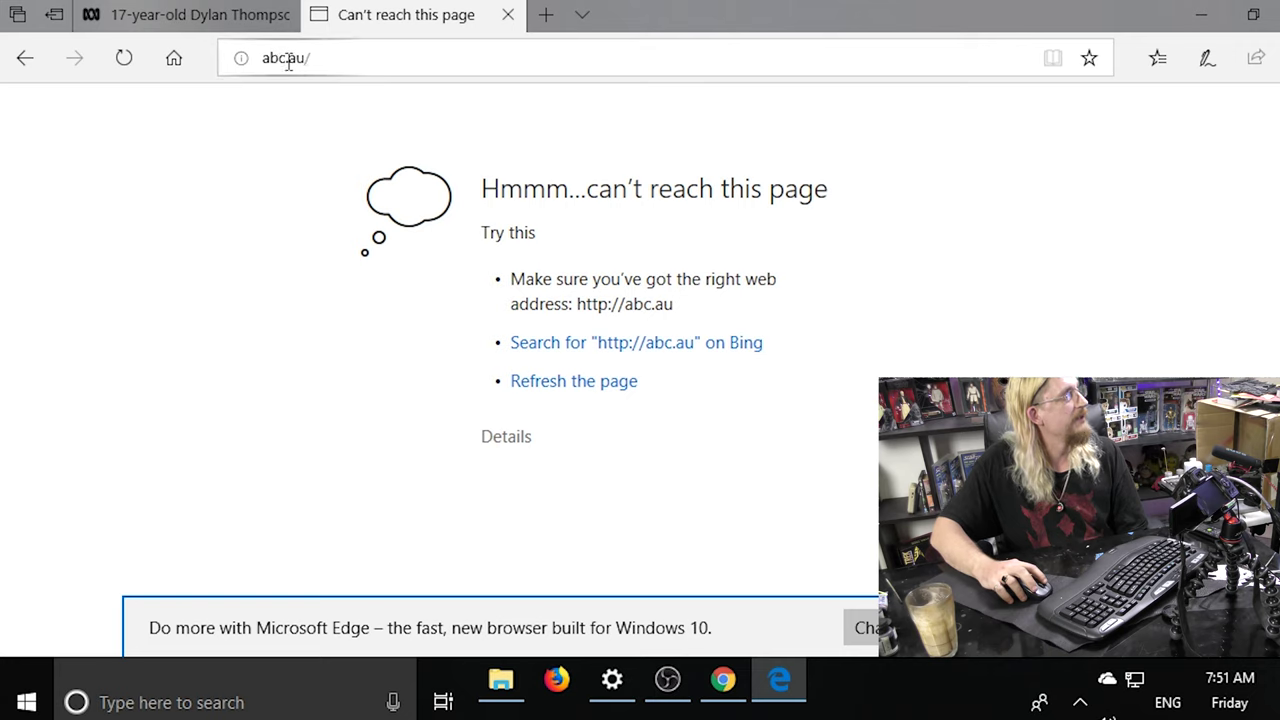
{"action": "left_click", "coordinate": [288, 62]}
{"action": "left_click", "coordinate": [312, 58]}
{"action": "key", "text": "ctrl+a"}
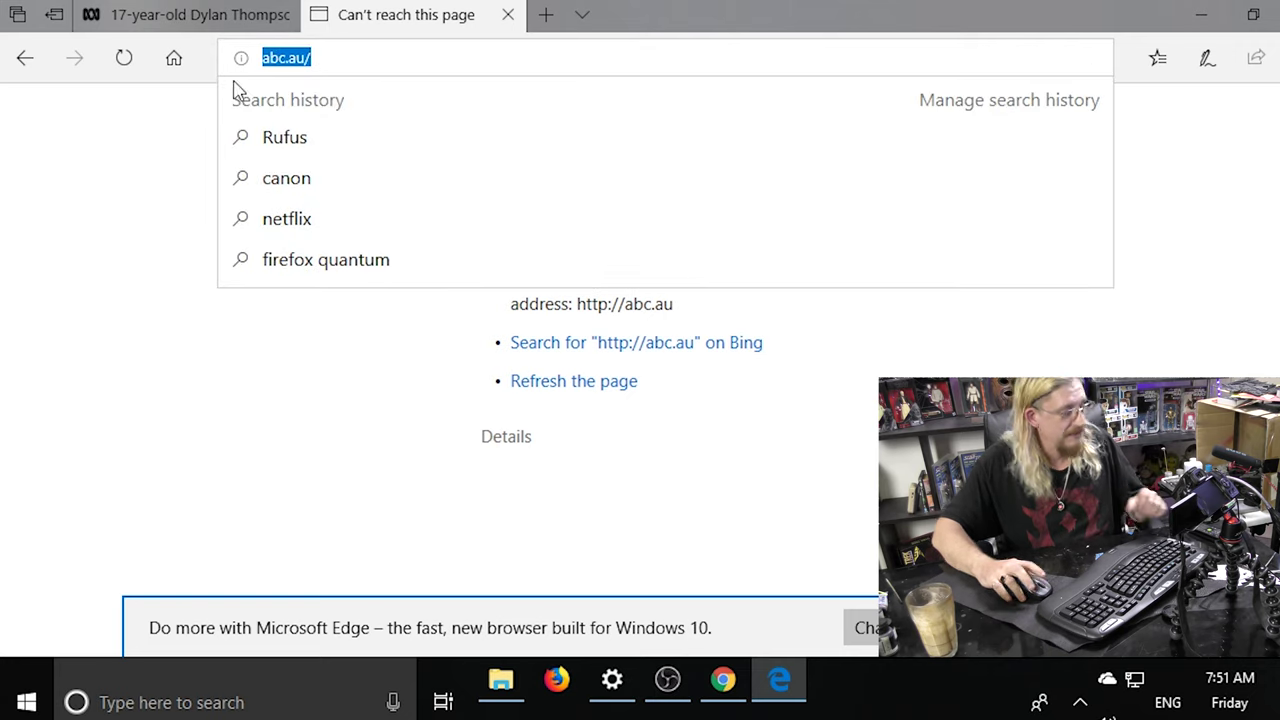
{"action": "type", "text": "abc.com.au"}
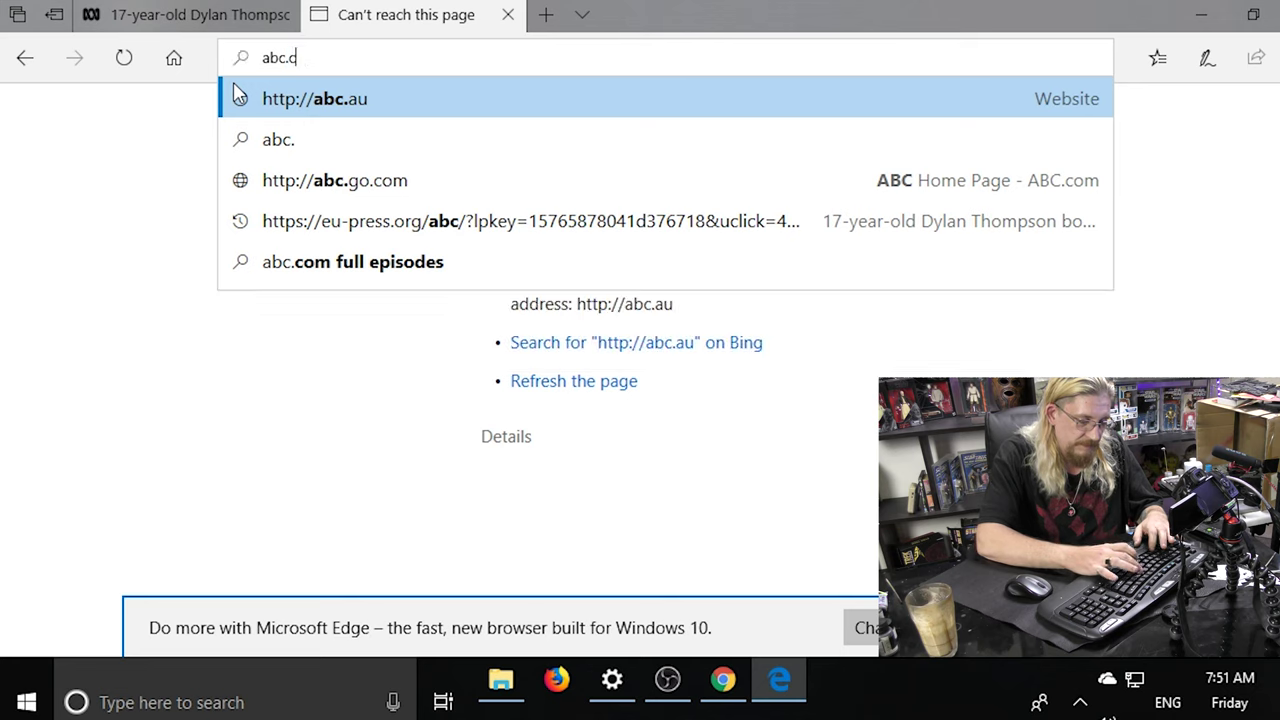
{"action": "key", "text": "Return"}
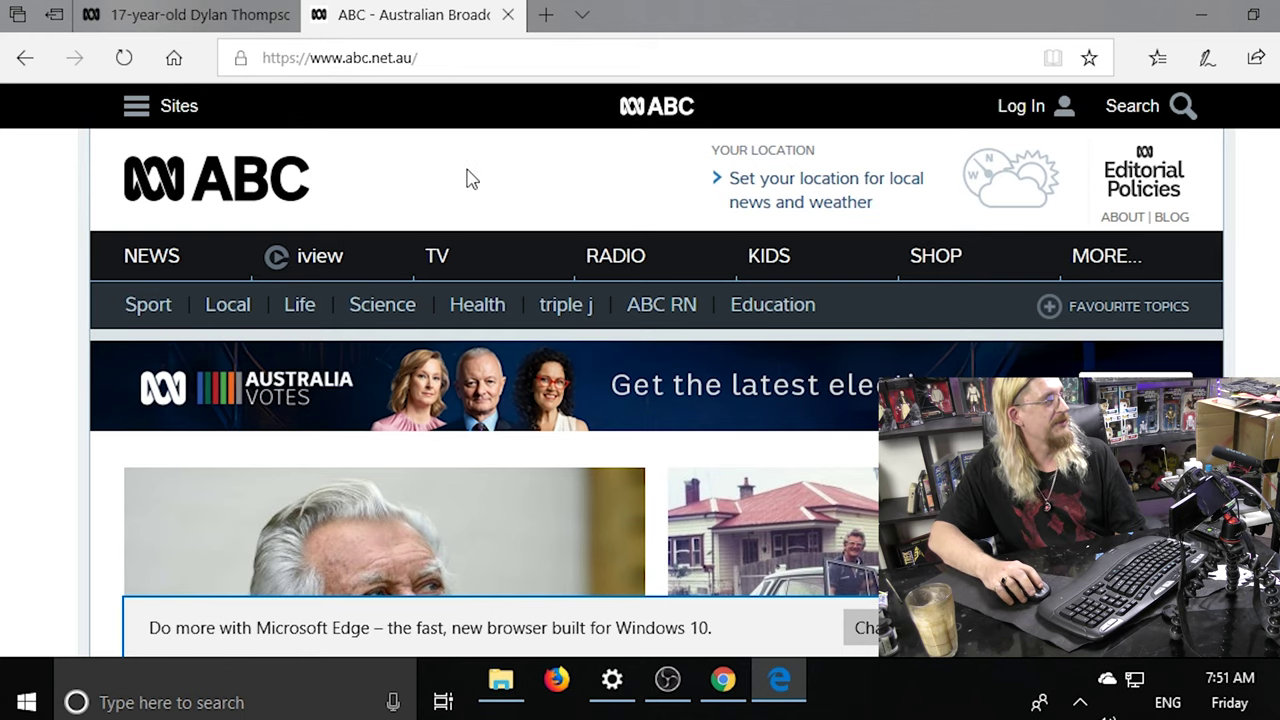
{"action": "scroll", "coordinate": [472, 178], "scroll_direction": "down", "scroll_amount": 4}
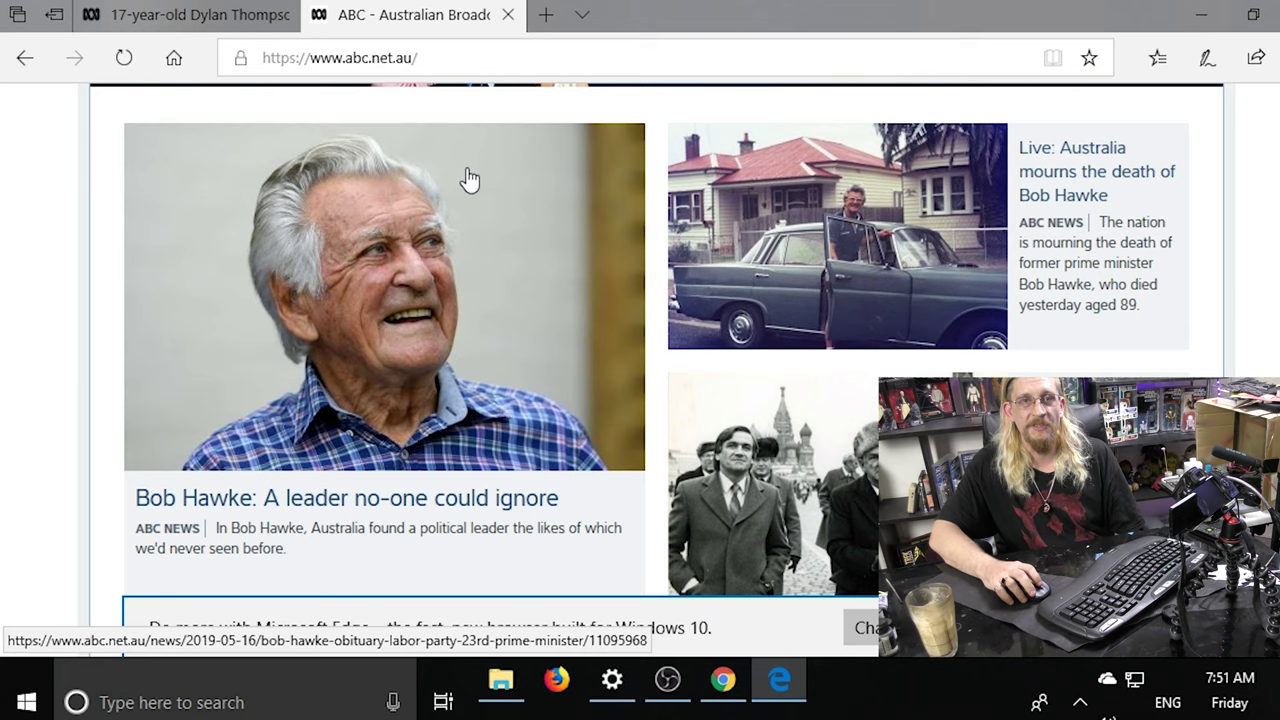
Compare the fake ABC-styled article with the genuine ABC homepage, ending on the fake article.
{"action": "scroll", "coordinate": [470, 178], "scroll_direction": "up", "scroll_amount": 2}
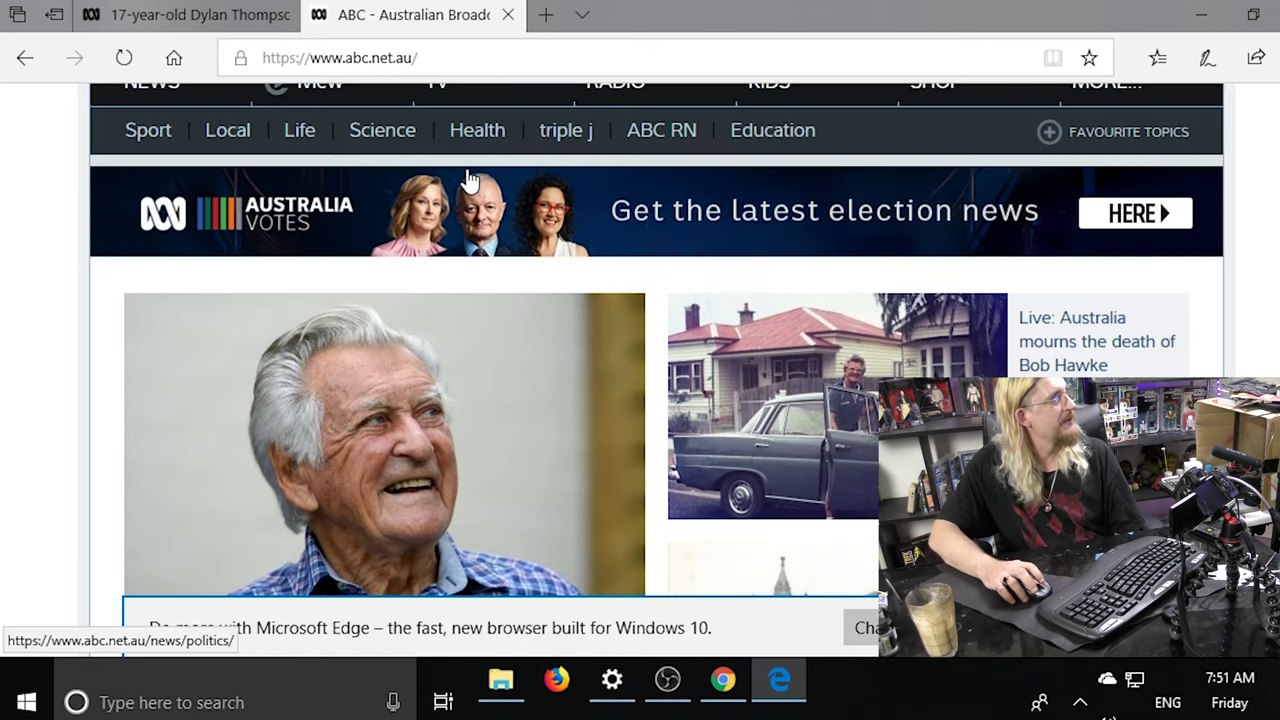
{"action": "left_click", "coordinate": [178, 18]}
{"action": "scroll", "coordinate": [689, 309], "scroll_direction": "down", "scroll_amount": 5}
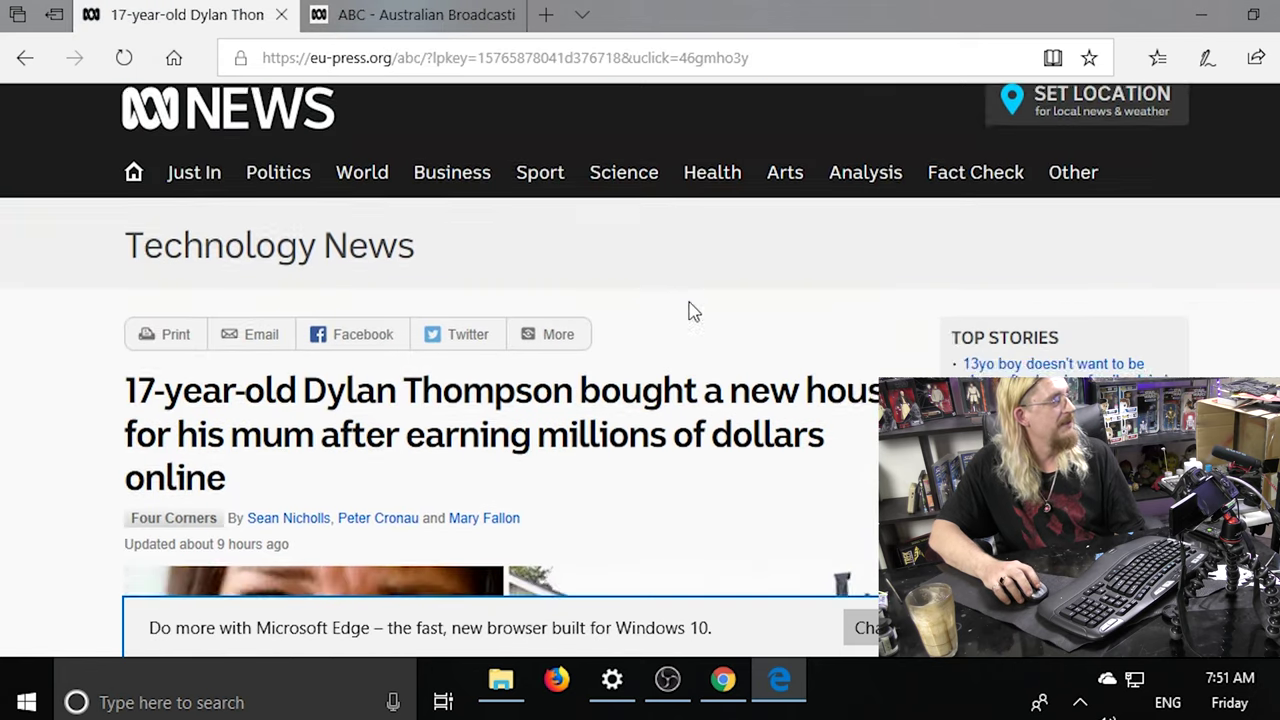
{"action": "scroll", "coordinate": [690, 311], "scroll_direction": "down", "scroll_amount": 2}
{"action": "scroll", "coordinate": [690, 311], "scroll_direction": "up", "scroll_amount": 4}
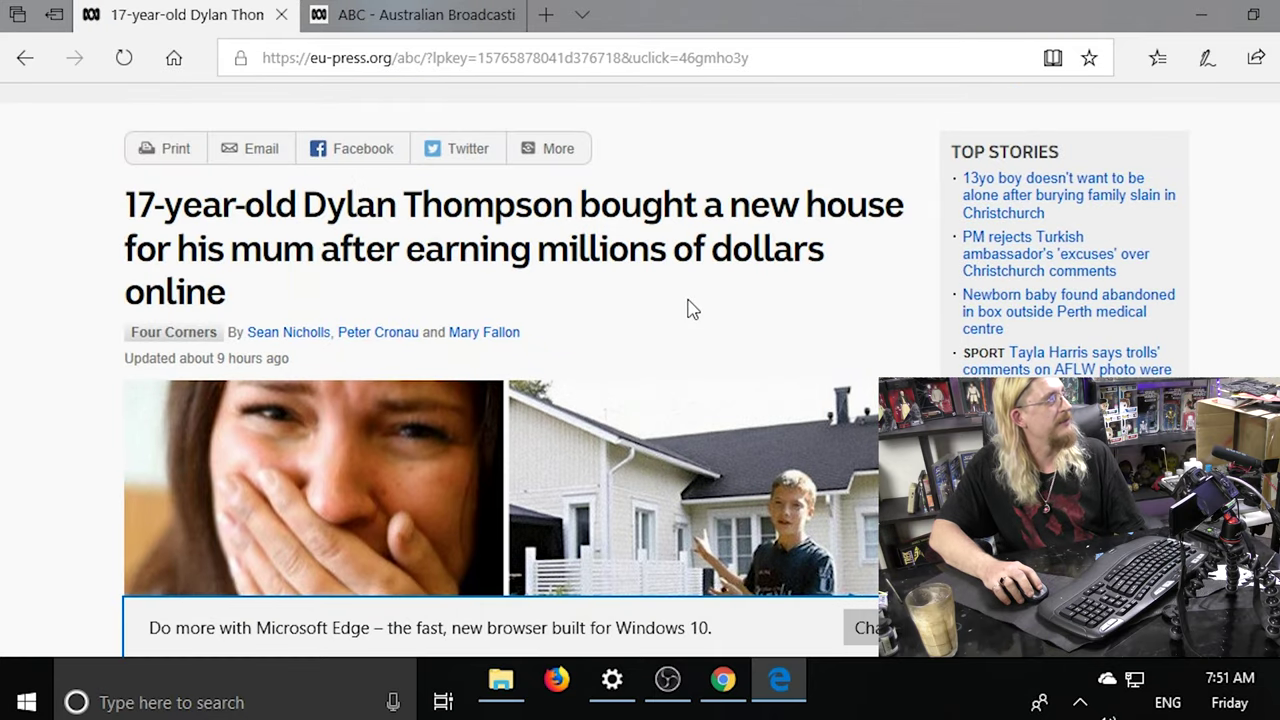
{"action": "scroll", "coordinate": [690, 309], "scroll_direction": "down", "scroll_amount": 8}
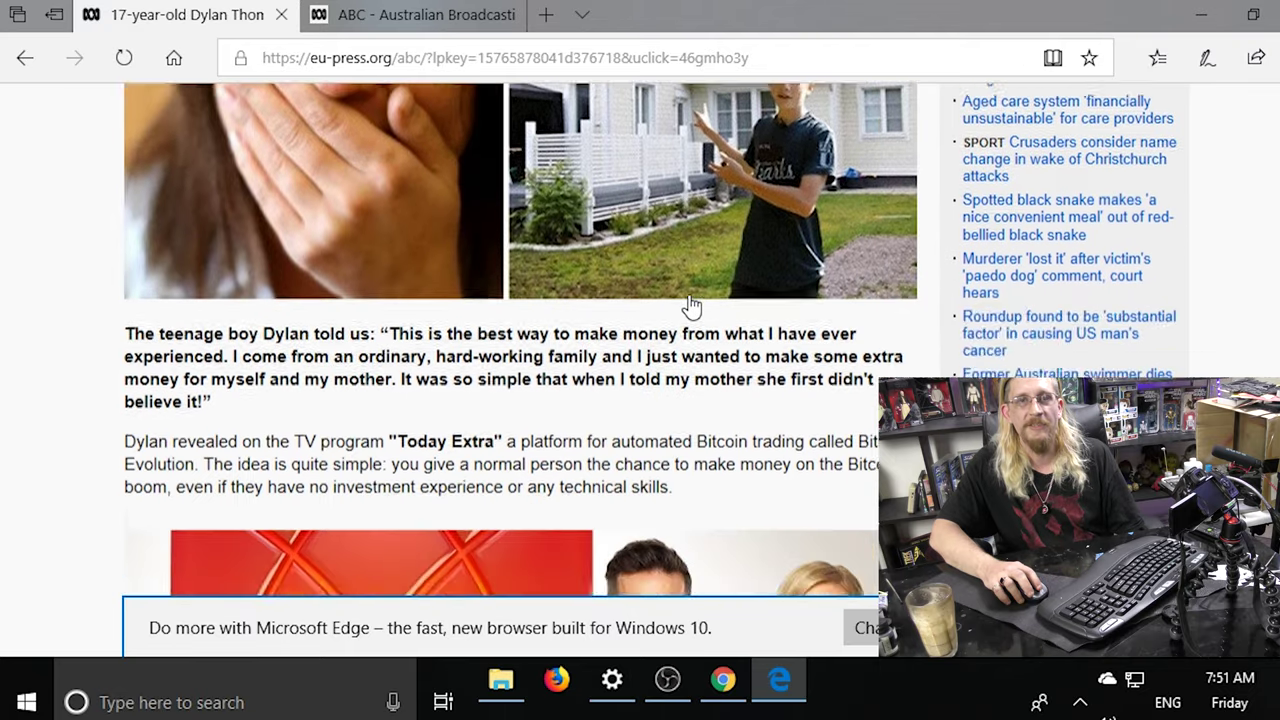
{"action": "scroll", "coordinate": [690, 305], "scroll_direction": "up", "scroll_amount": 12}
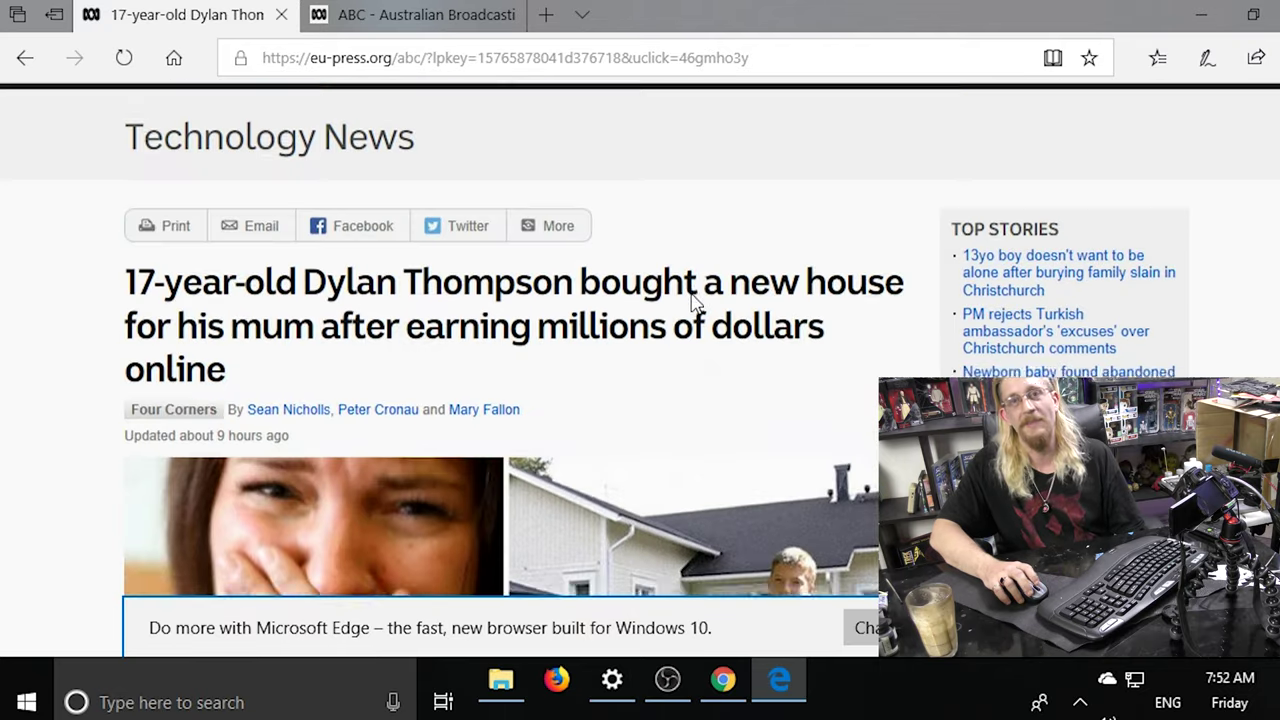
{"action": "left_click", "coordinate": [418, 12]}
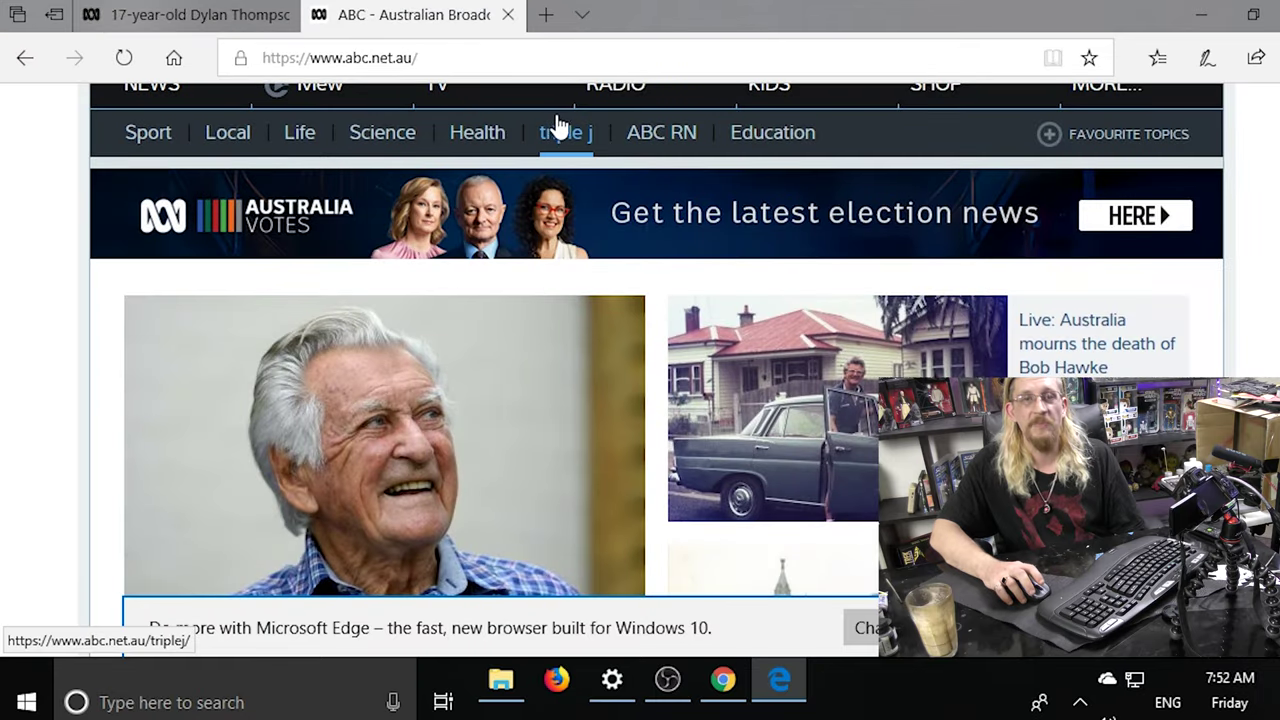
{"action": "left_click", "coordinate": [201, 14]}
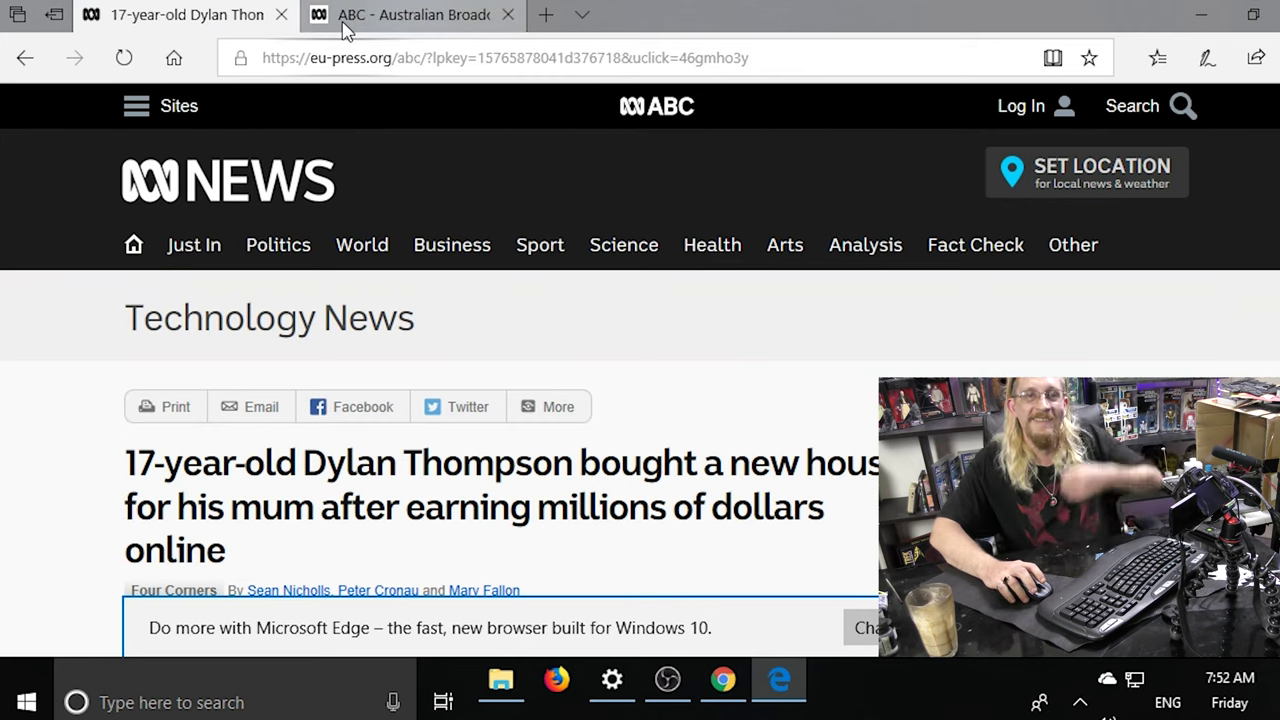
{"action": "mouse_move", "coordinate": [342, 22]}
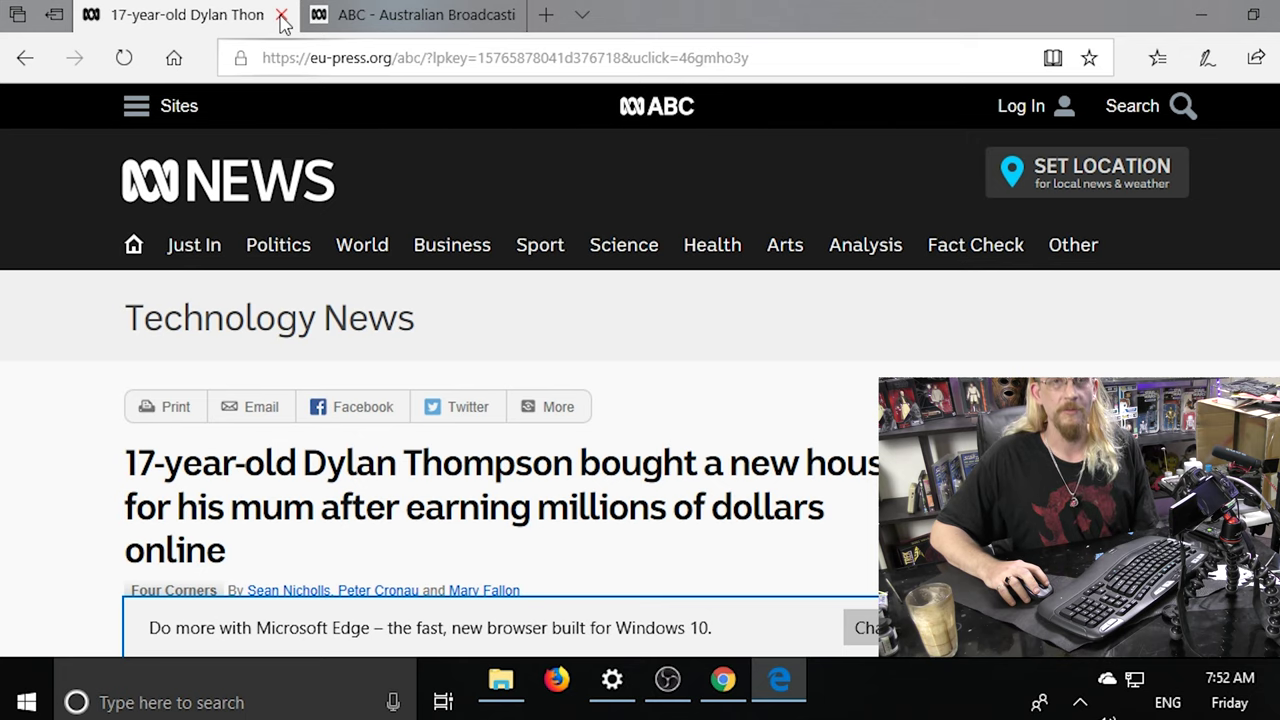
Close the fake article and visit yotube.com in a new tab, triggering an unsafe-site warning.
{"action": "left_click", "coordinate": [282, 18]}
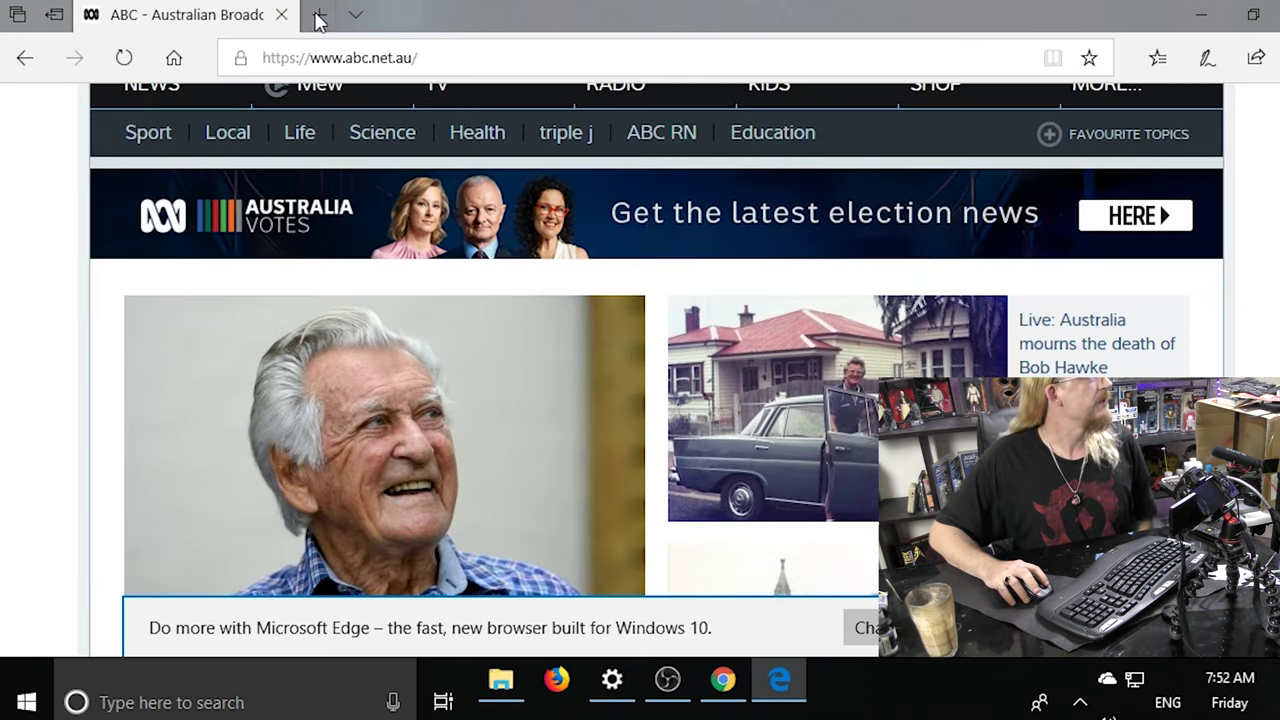
{"action": "left_click", "coordinate": [316, 16]}
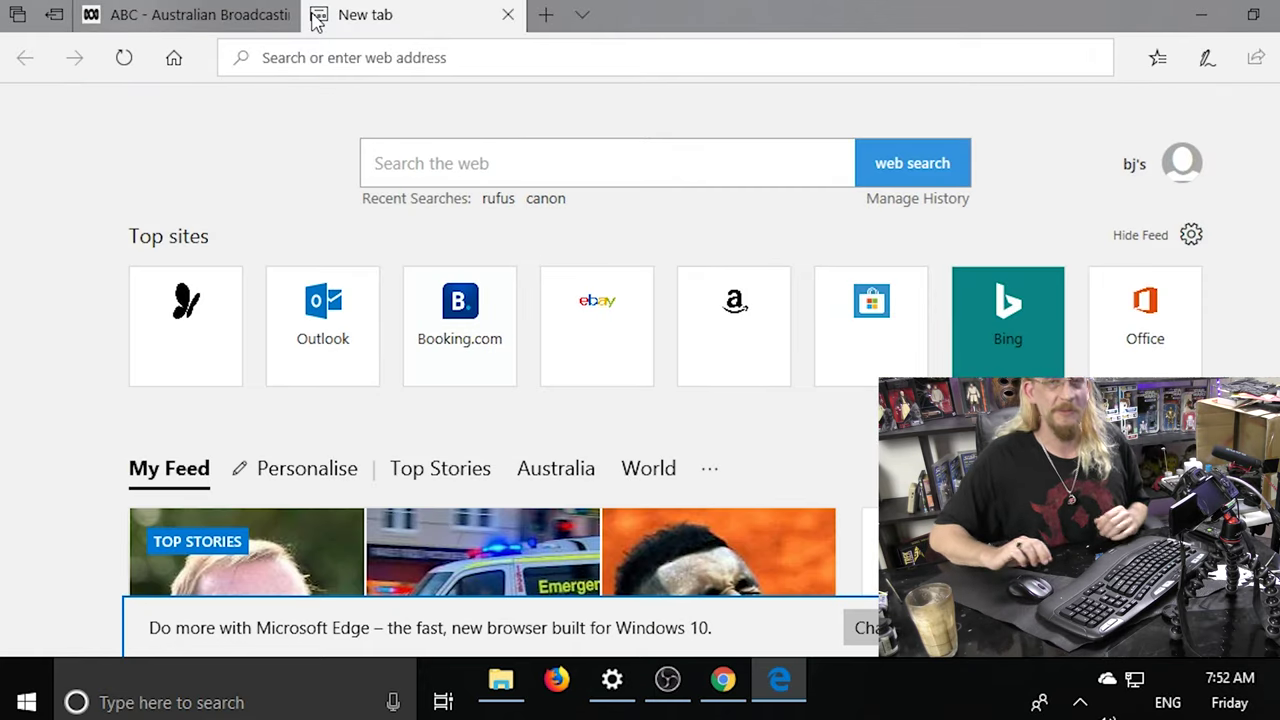
{"action": "type", "text": "y"}
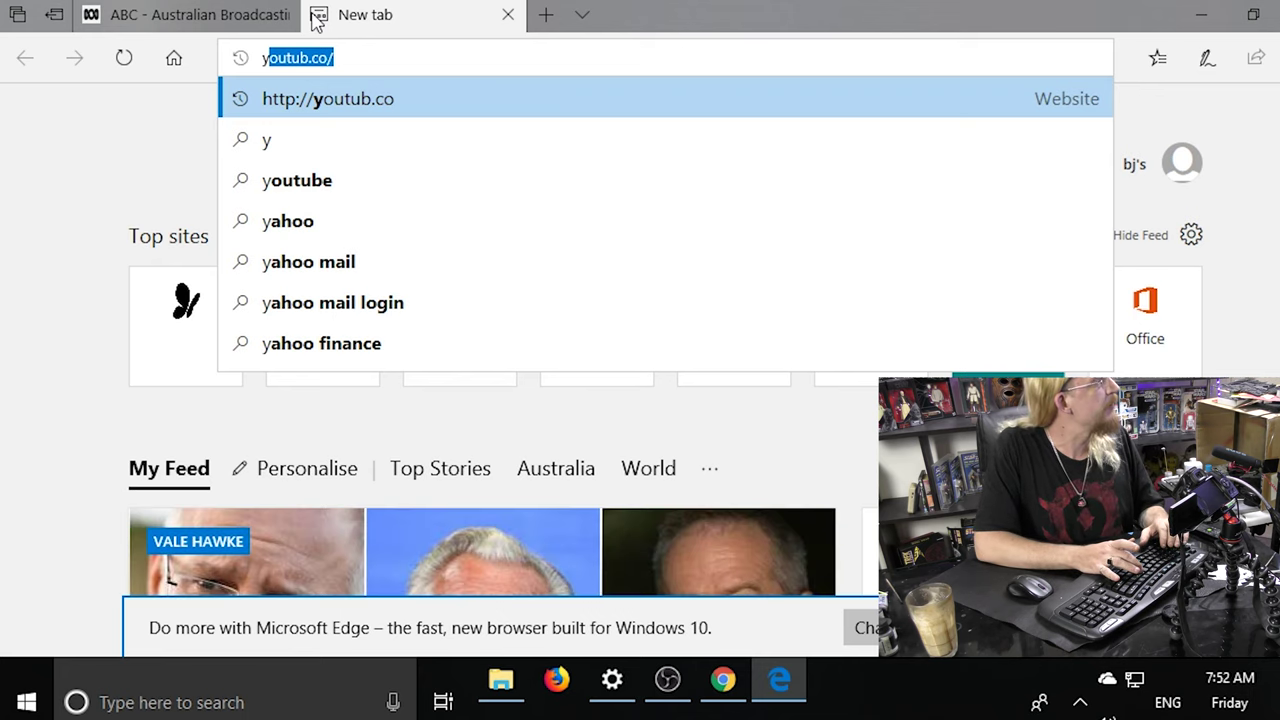
{"action": "type", "text": "o"}
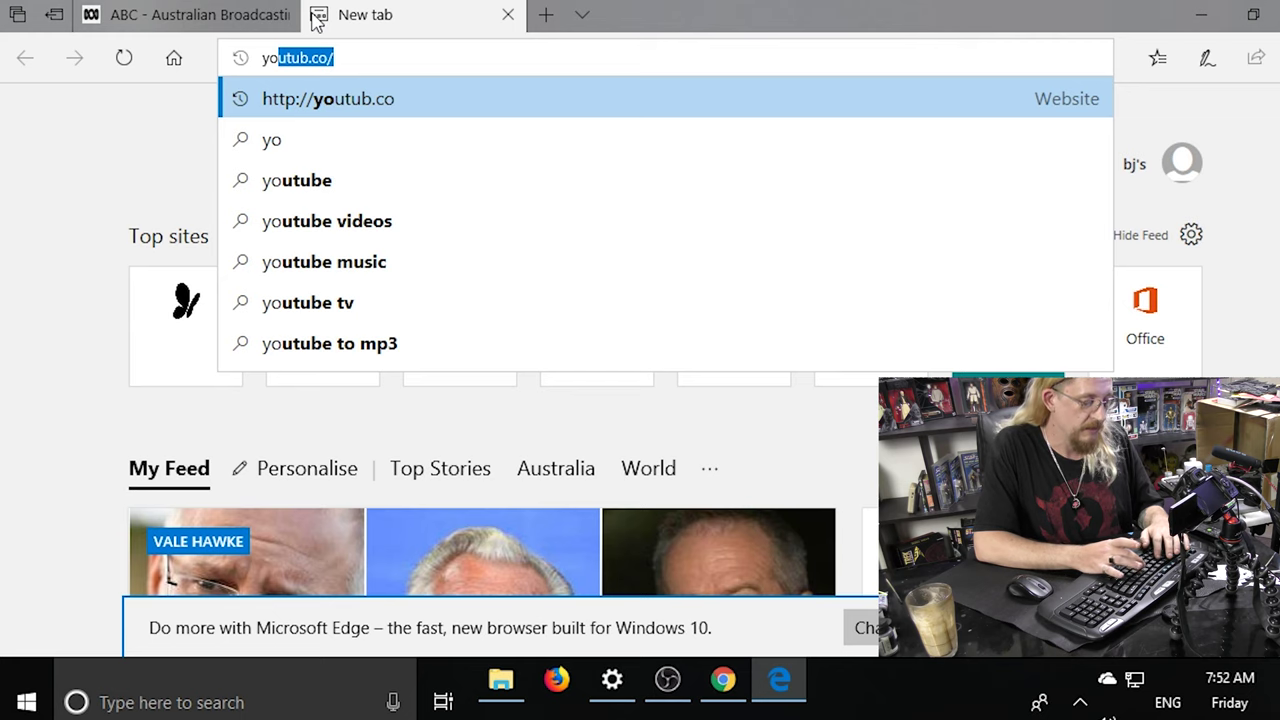
{"action": "type", "text": "tube"}
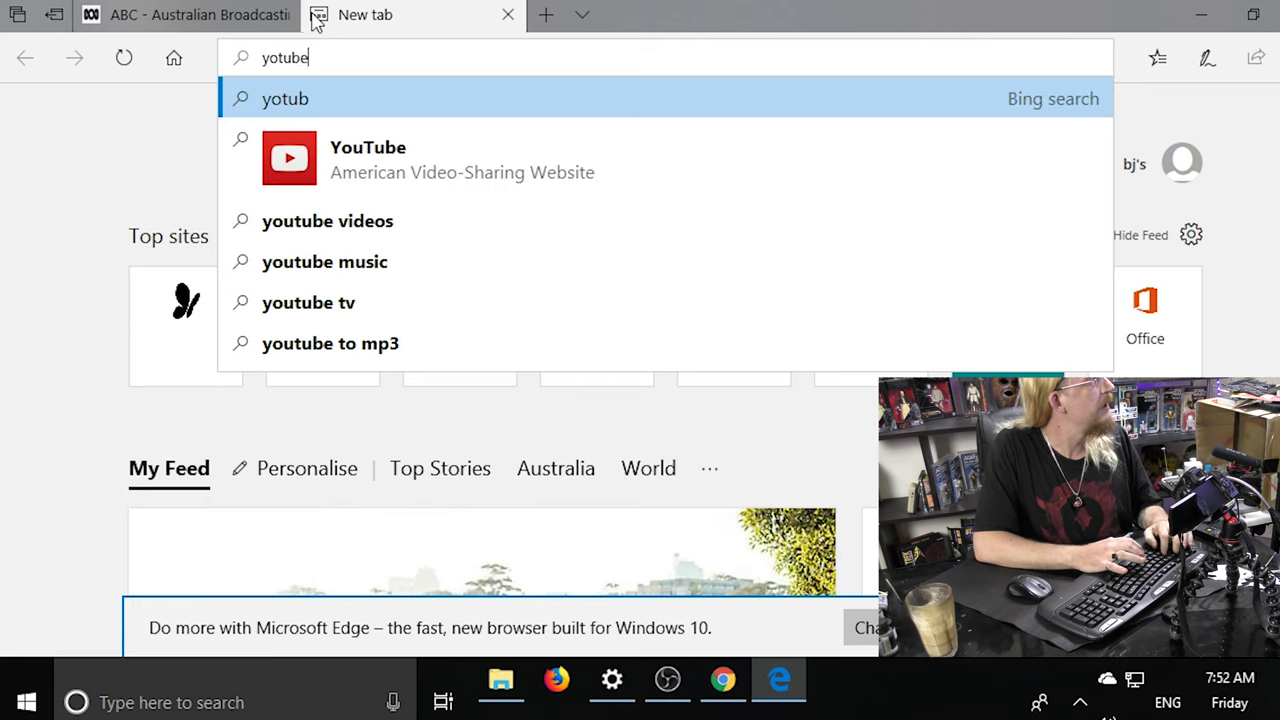
{"action": "type", "text": ".com"}
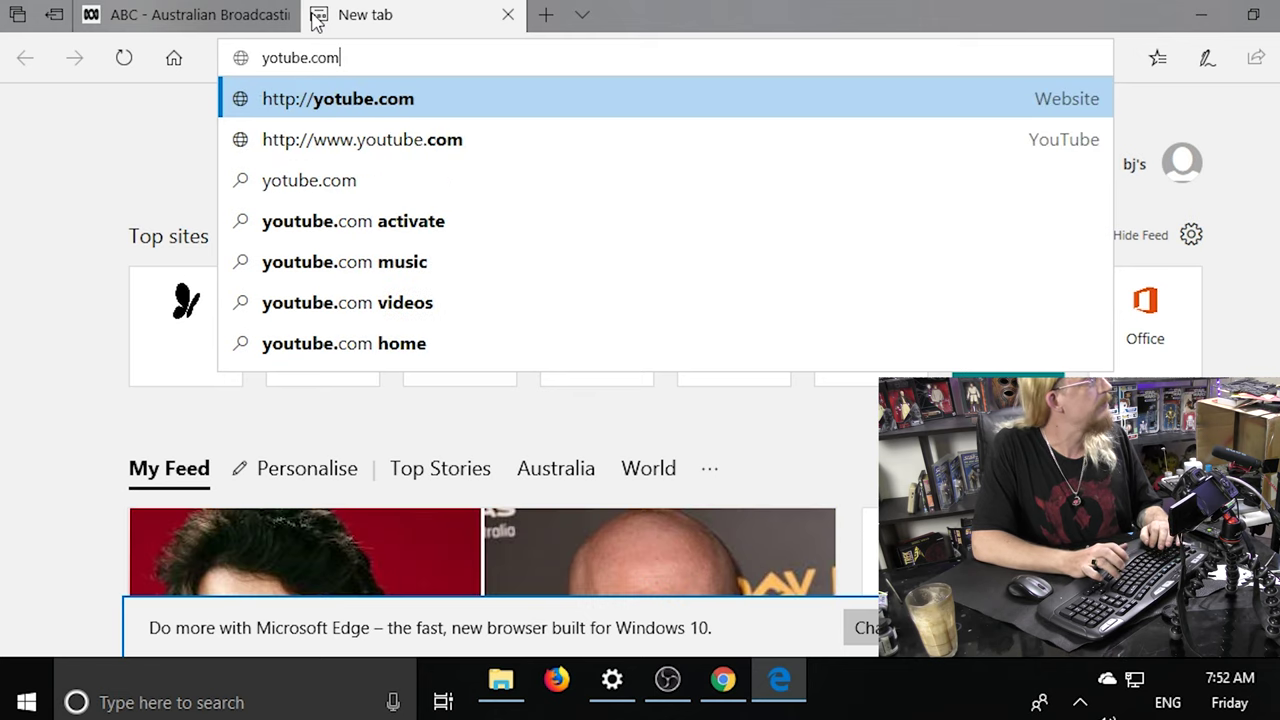
{"action": "key", "text": "Return"}
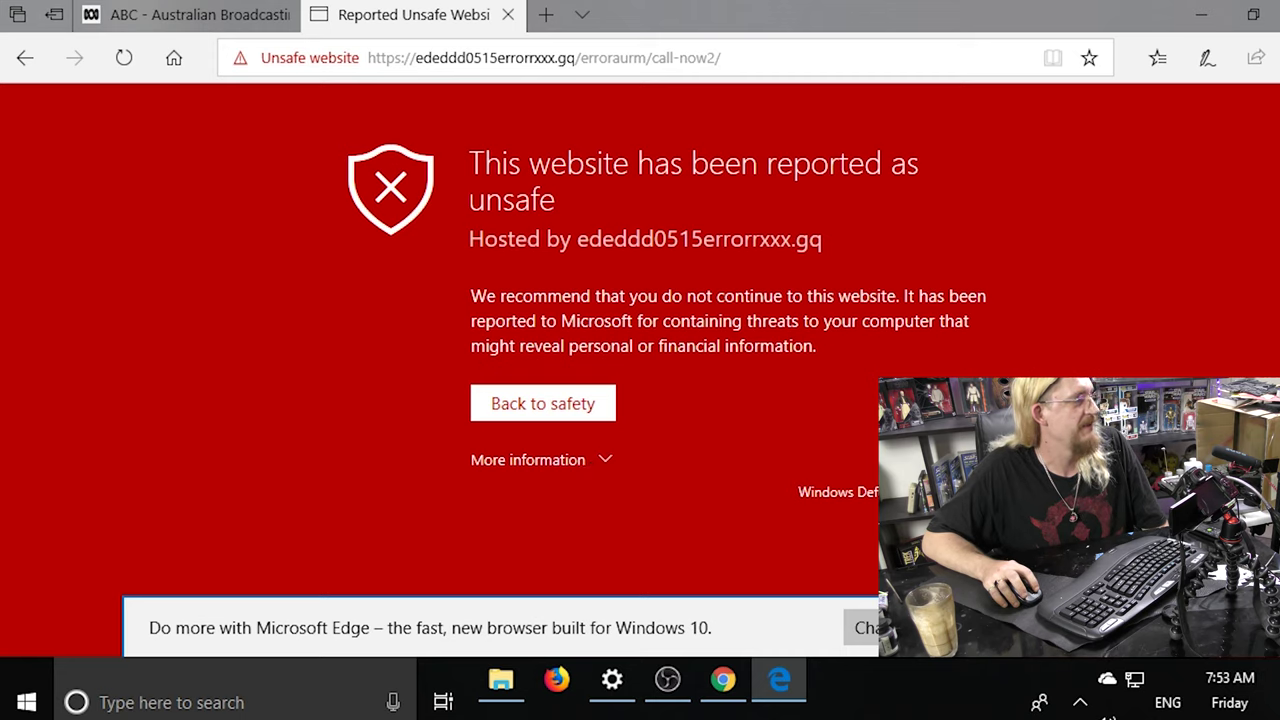
Read the warning's details on the reported threats, then choose Back to safety.
{"action": "left_click", "coordinate": [540, 466]}
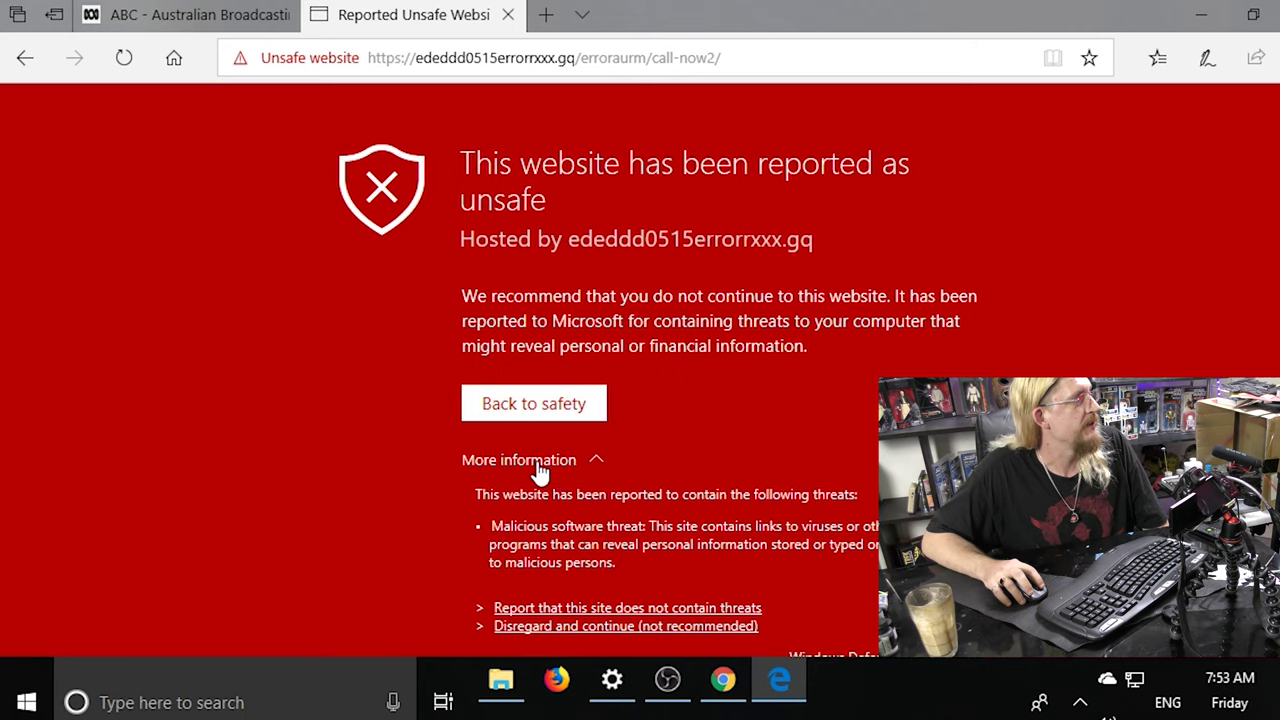
{"action": "scroll", "coordinate": [470, 350], "scroll_direction": "down", "scroll_amount": 1}
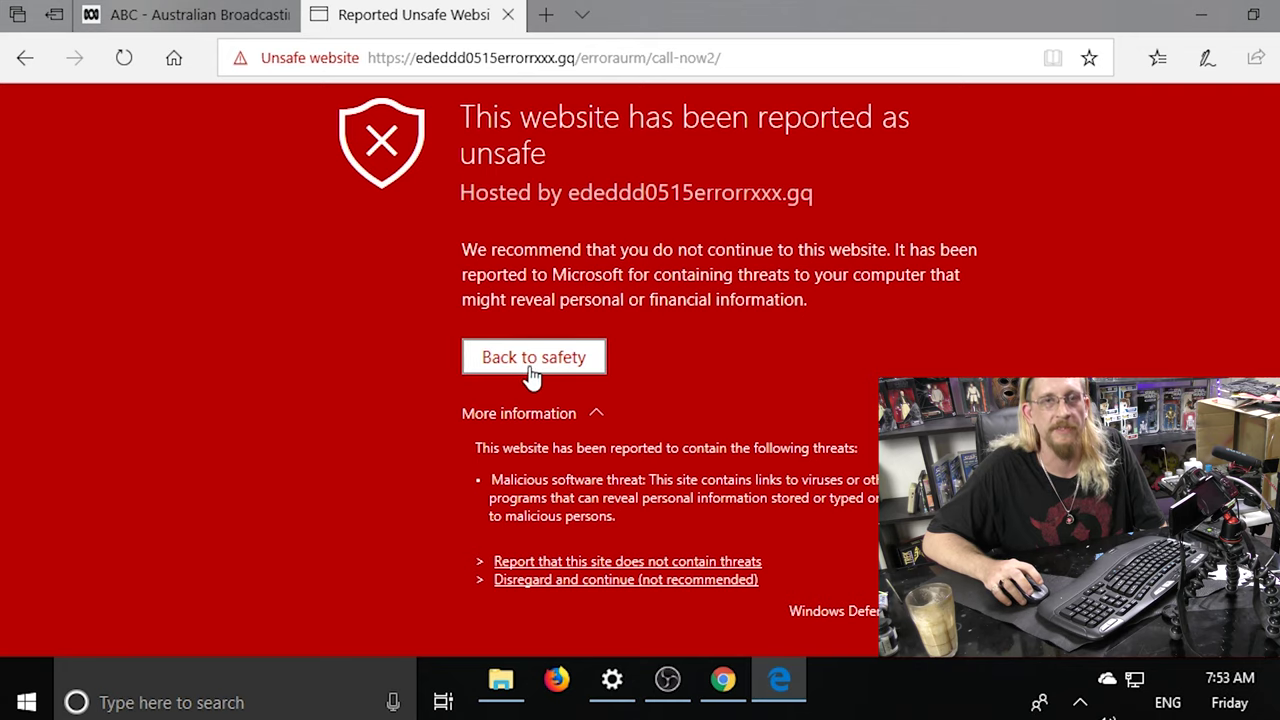
{"action": "left_click", "coordinate": [530, 364]}
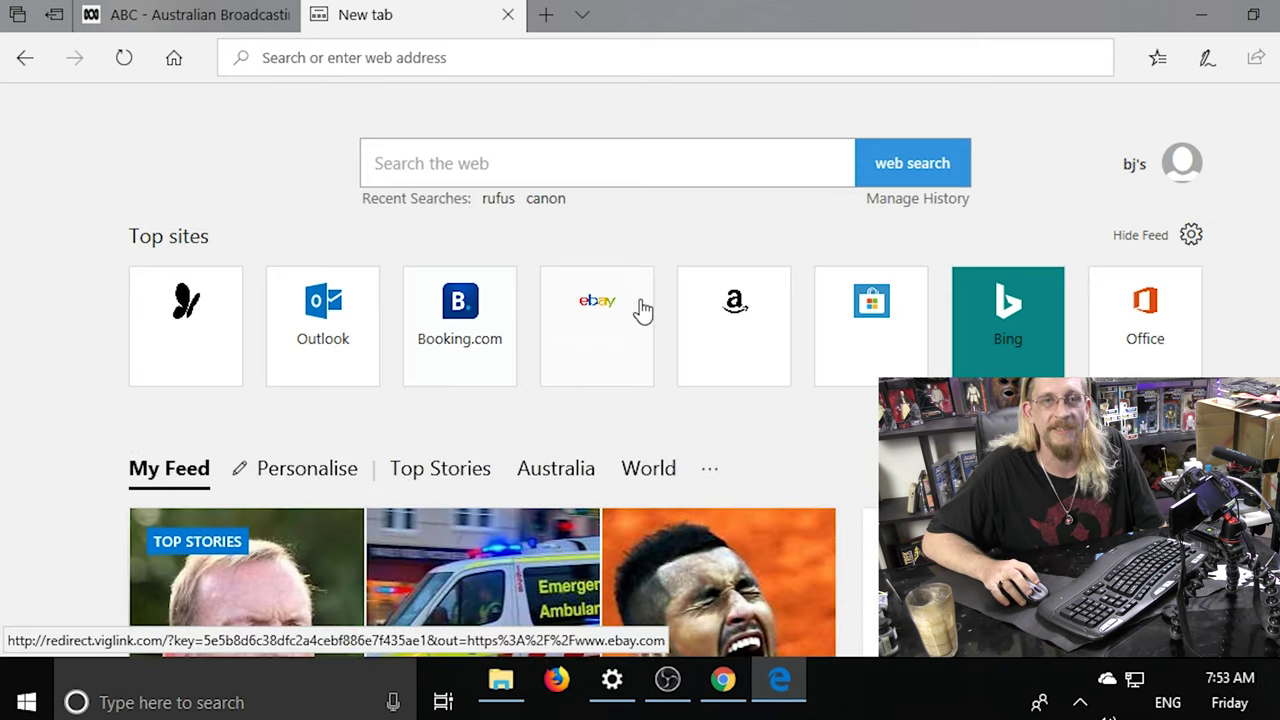
{"action": "left_click", "coordinate": [379, 70]}
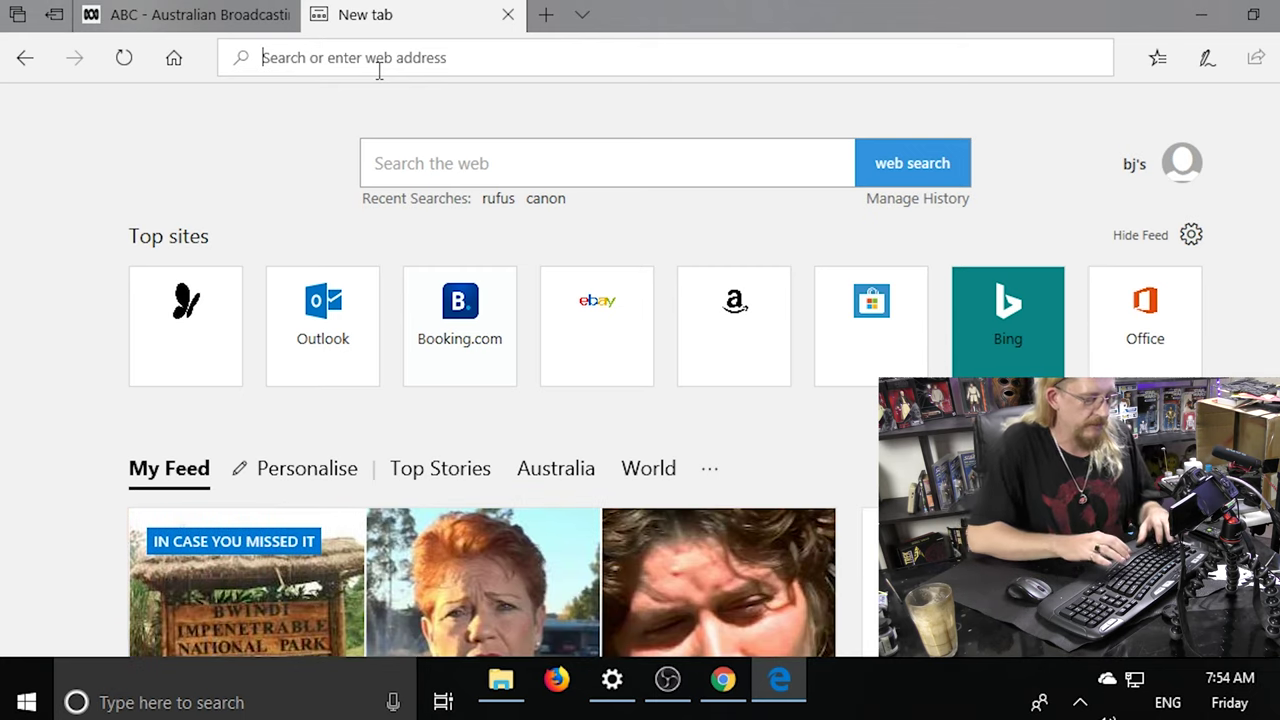
Search Bing for the misspelled query 'dell suport number'.
{"action": "type", "text": "dell "}
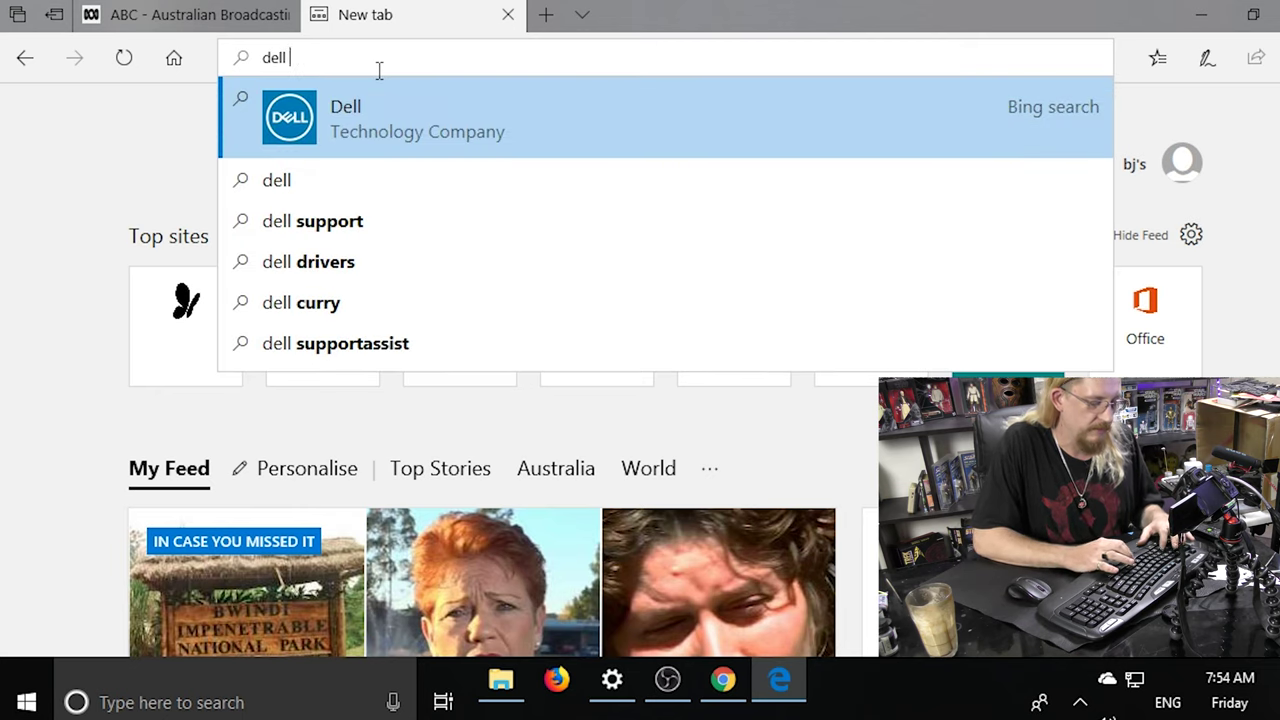
{"action": "type", "text": "sup"}
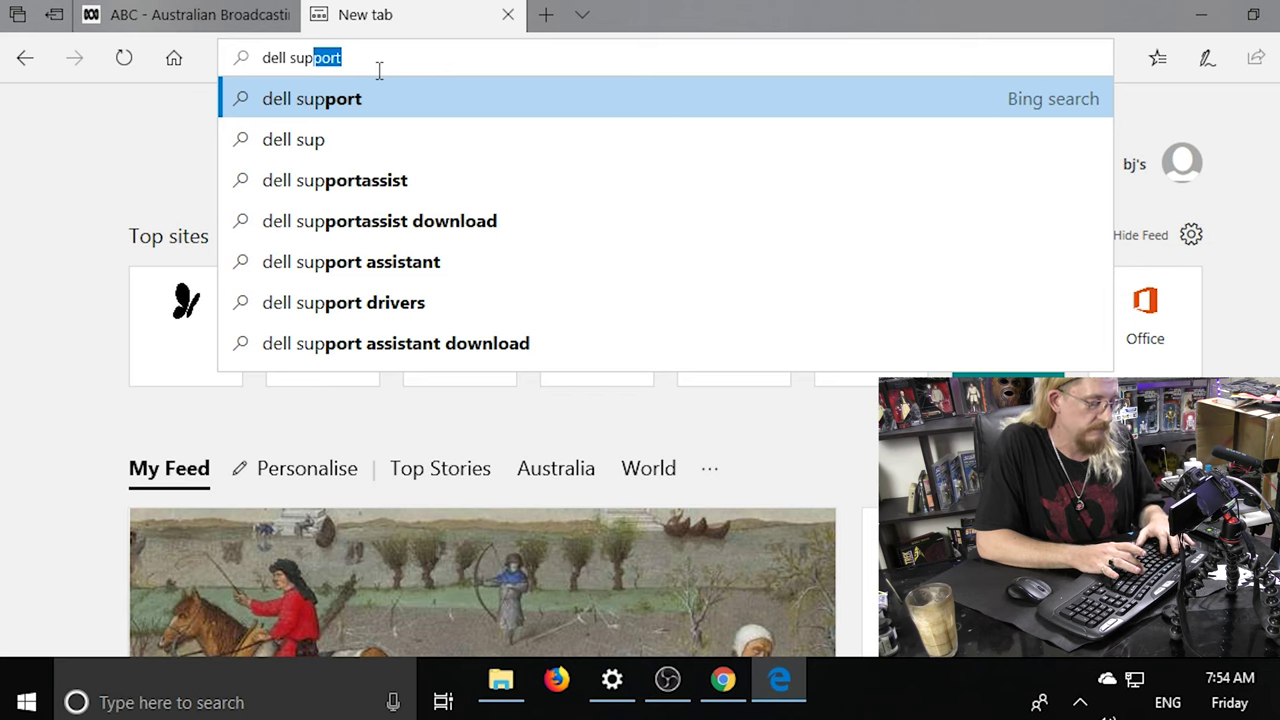
{"action": "type", "text": "ort"}
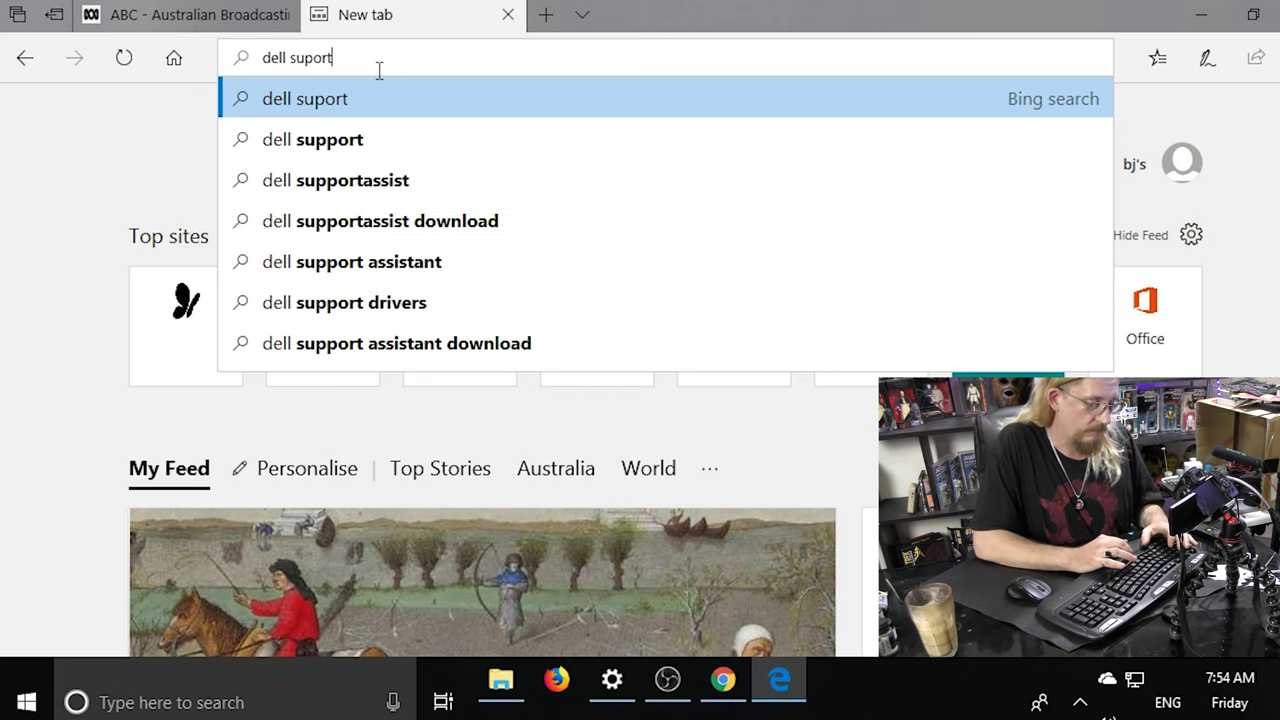
{"action": "type", "text": " number"}
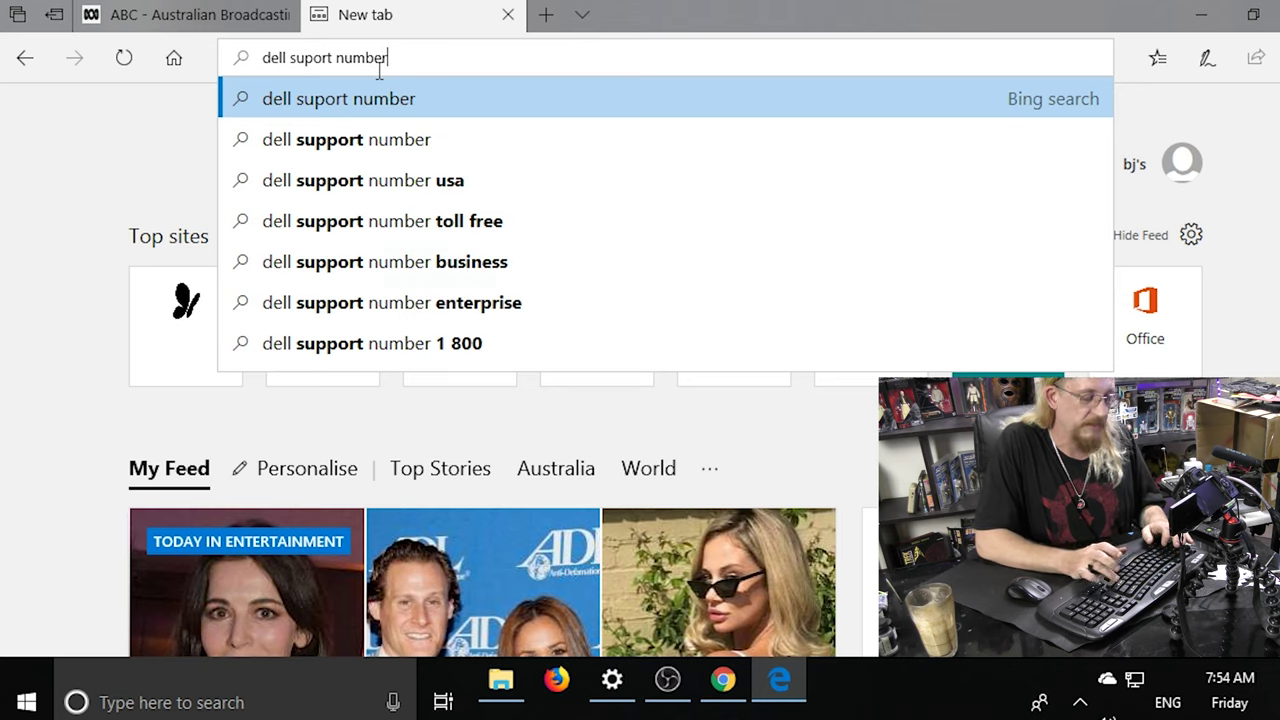
{"action": "key", "text": "Return"}
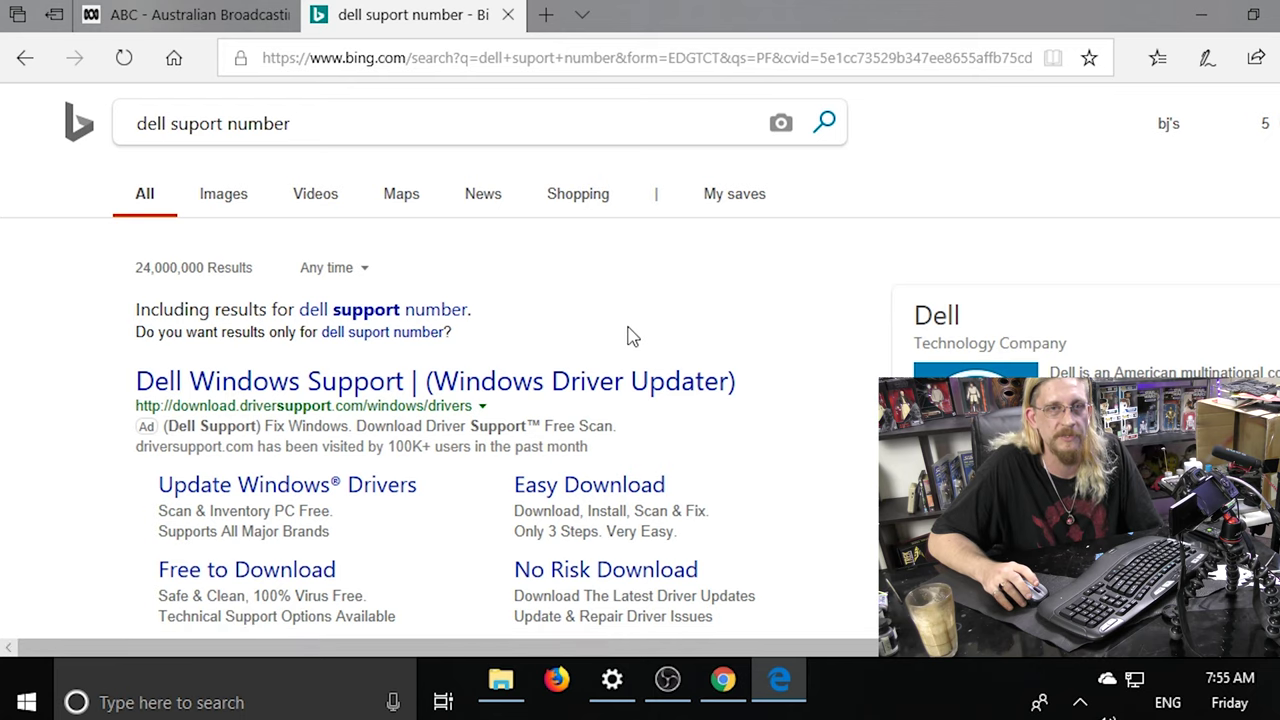
Scroll past the ads and open the Support | Dell US search result.
{"action": "scroll", "coordinate": [753, 336], "scroll_direction": "down", "scroll_amount": 5}
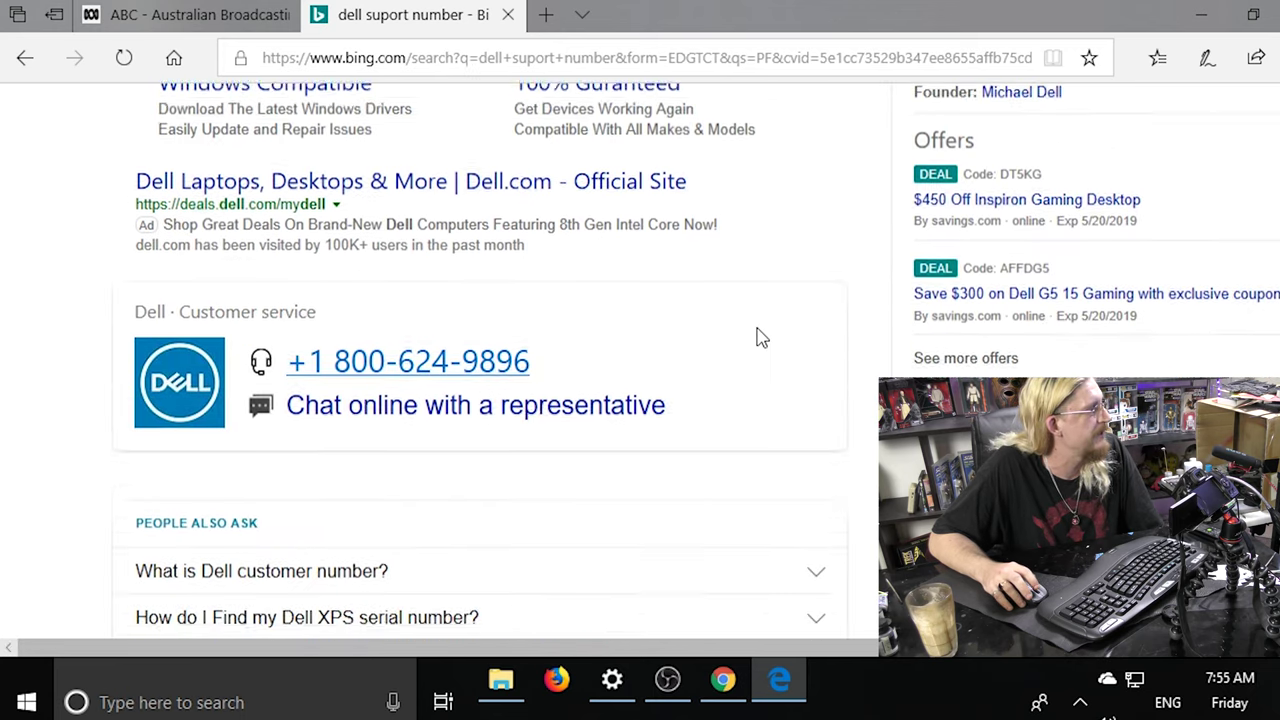
{"action": "scroll", "coordinate": [753, 336], "scroll_direction": "down", "scroll_amount": 1}
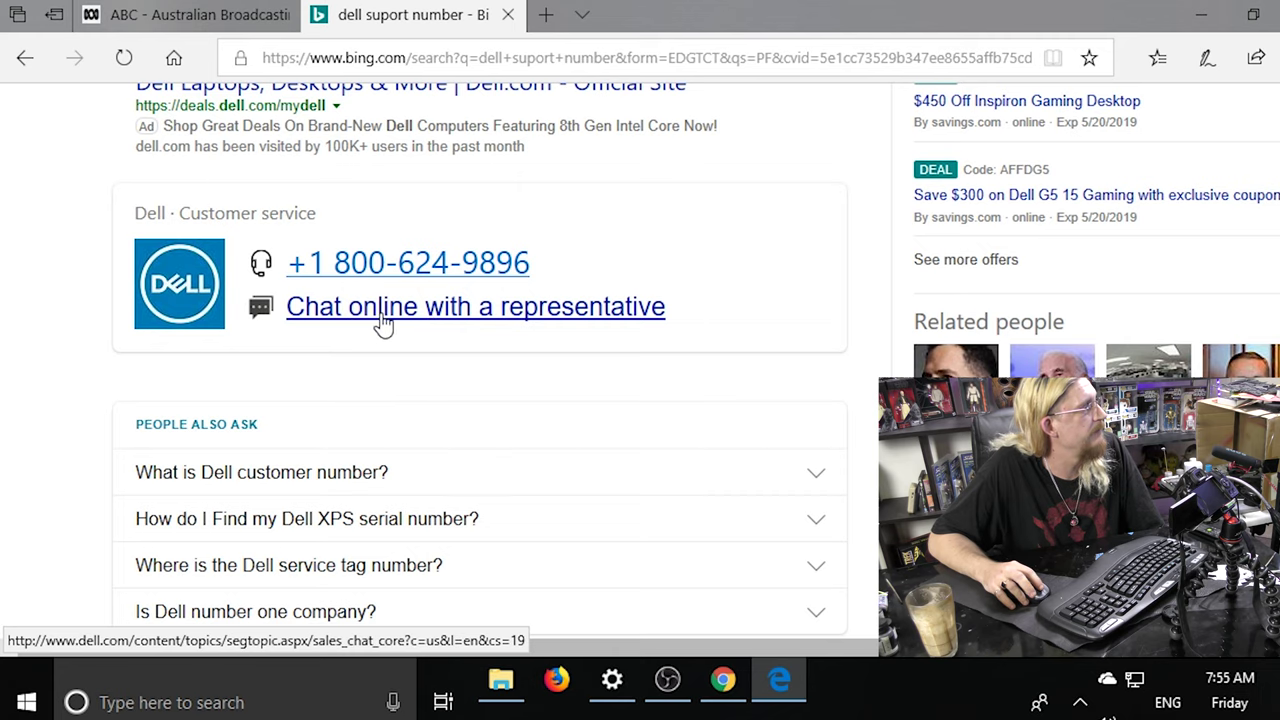
{"action": "scroll", "coordinate": [380, 323], "scroll_direction": "down", "scroll_amount": 1}
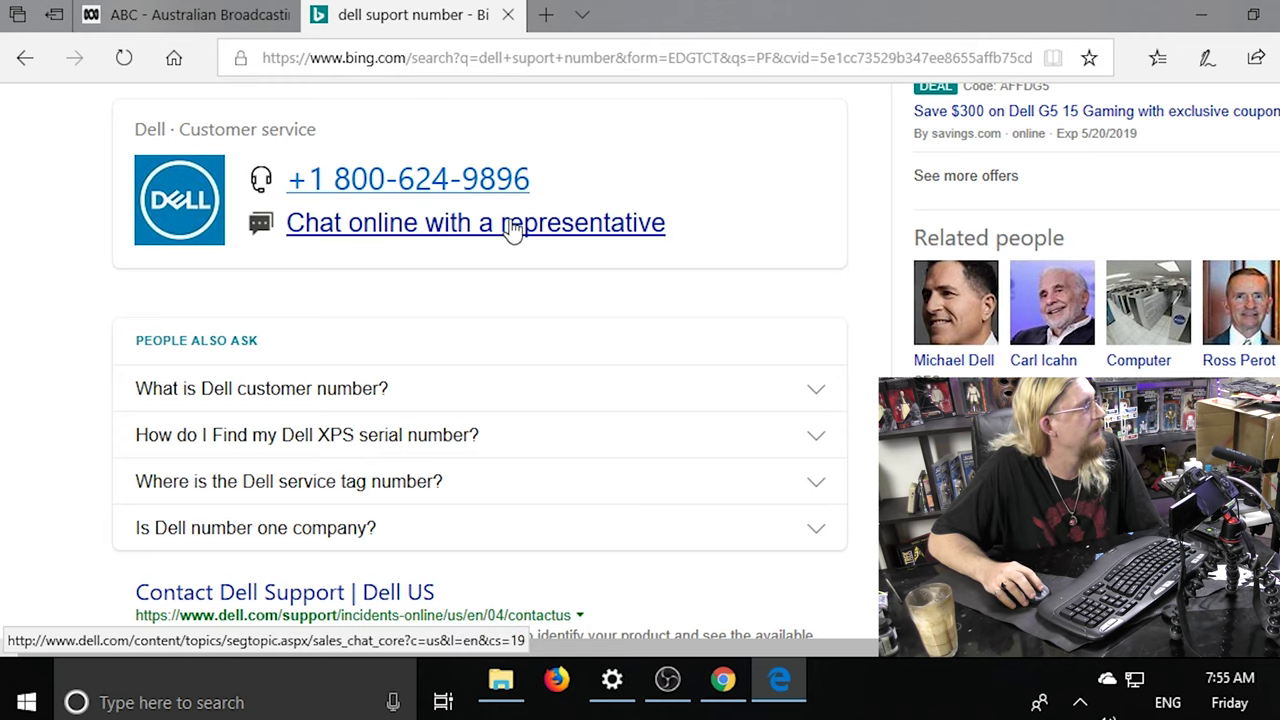
{"action": "scroll", "coordinate": [512, 230], "scroll_direction": "down", "scroll_amount": 3}
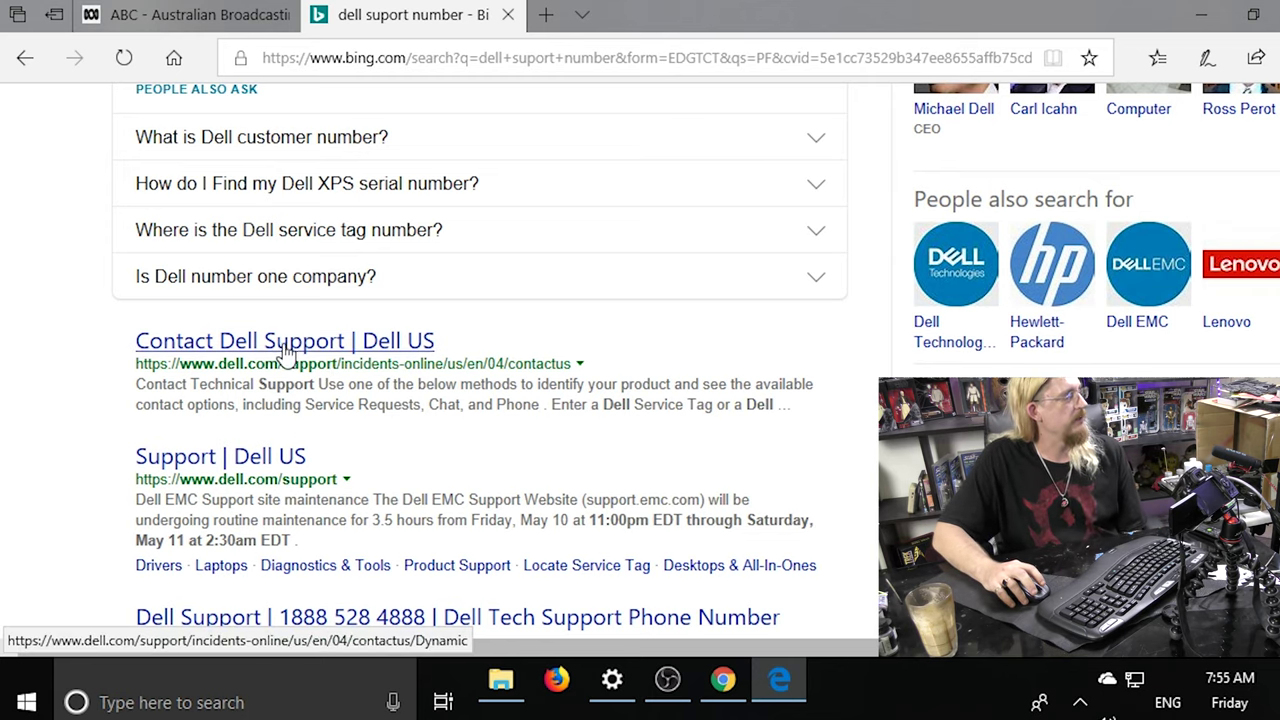
{"action": "left_click", "coordinate": [224, 466]}
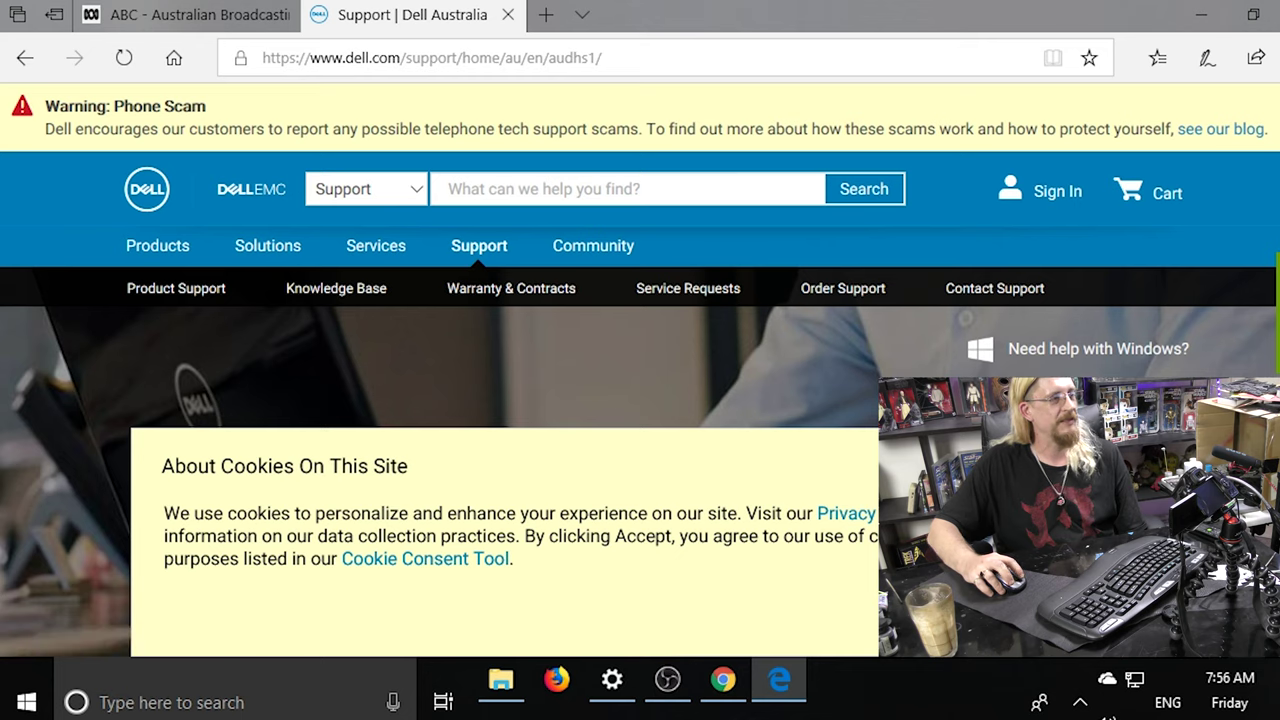
{"action": "left_click", "coordinate": [1244, 136]}
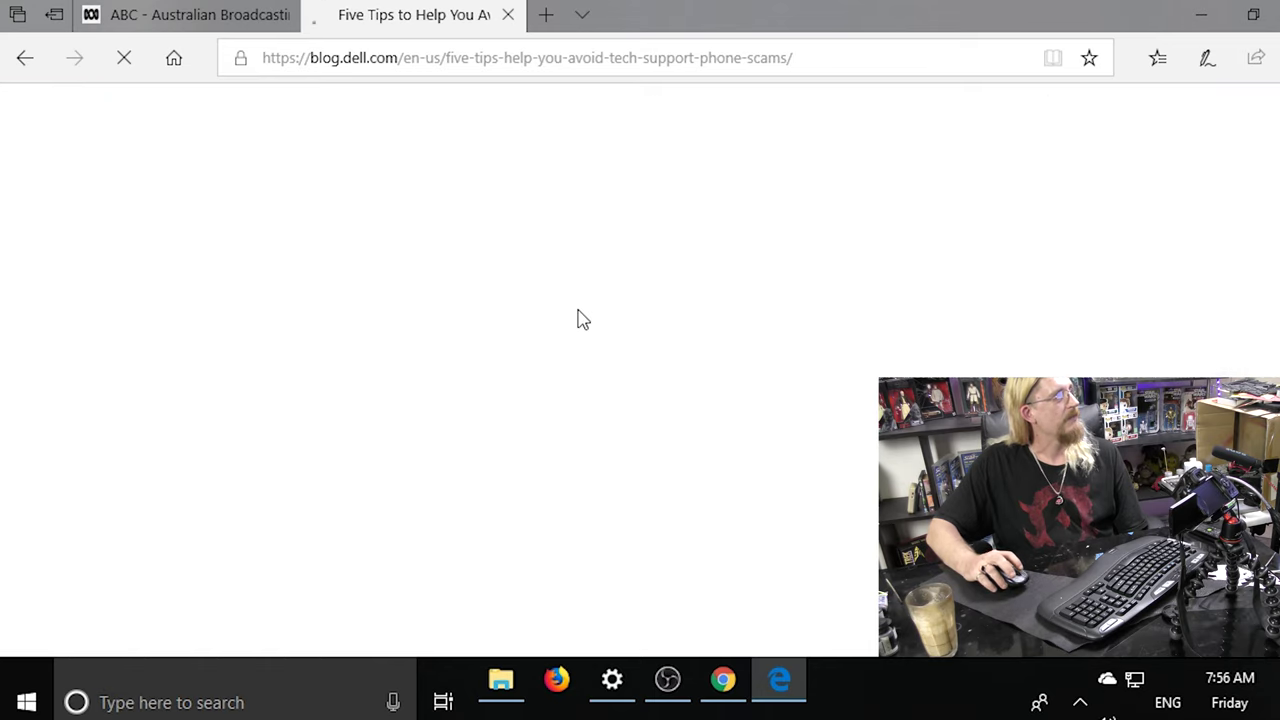
Scroll through 'Five Tips to Help You Avoid Tech Support Phone Scams' to read the tips.
{"action": "scroll", "coordinate": [560, 270], "scroll_direction": "down", "scroll_amount": 1}
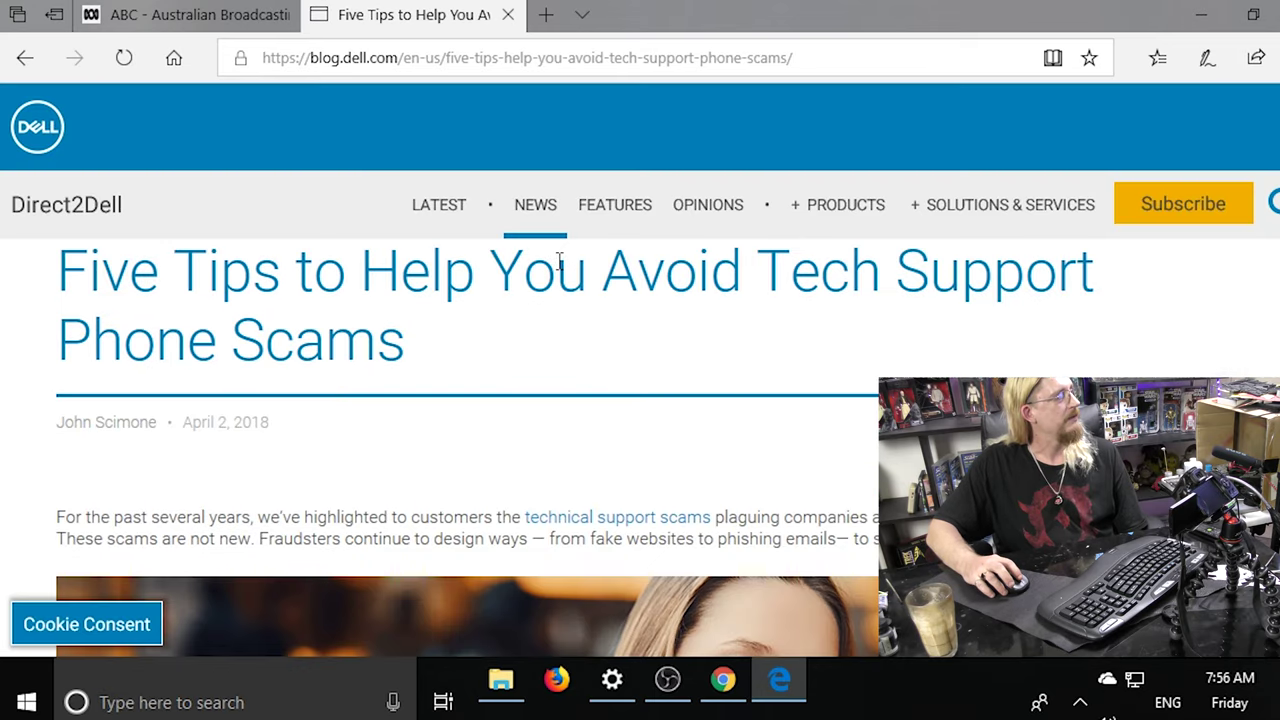
{"action": "scroll", "coordinate": [559, 262], "scroll_direction": "down", "scroll_amount": 10}
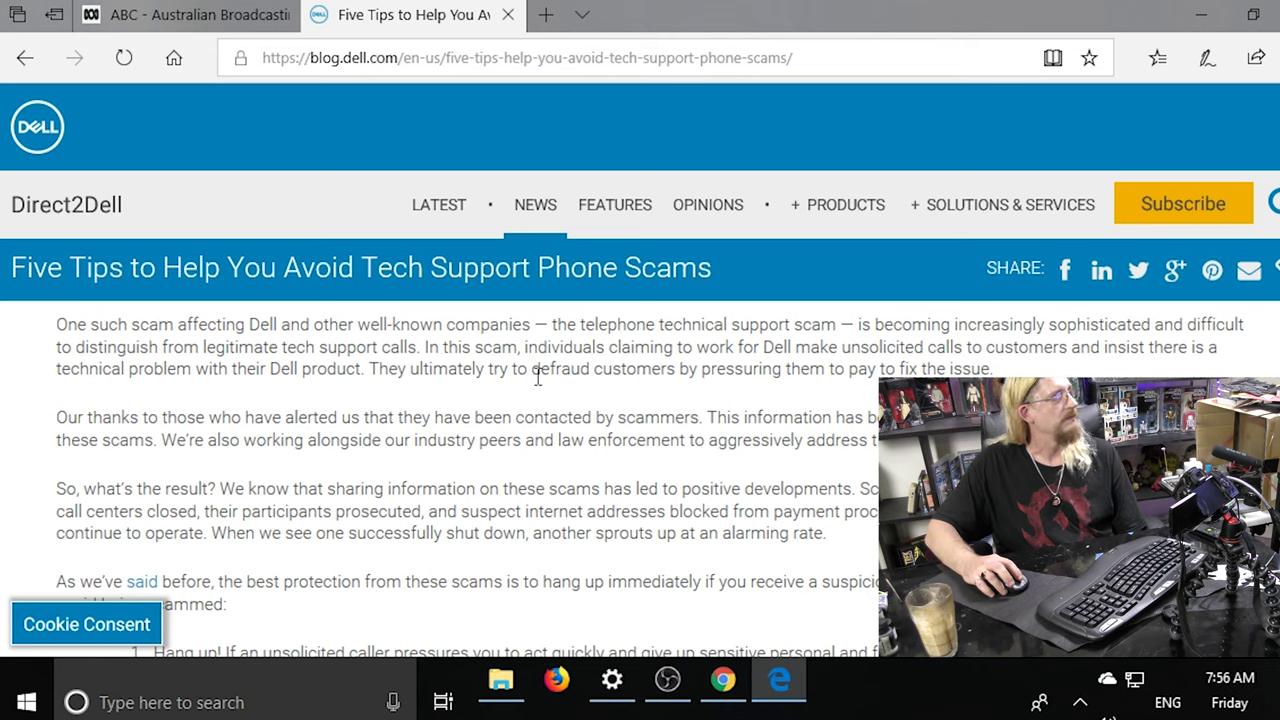
{"action": "scroll", "coordinate": [537, 377], "scroll_direction": "down", "scroll_amount": 1}
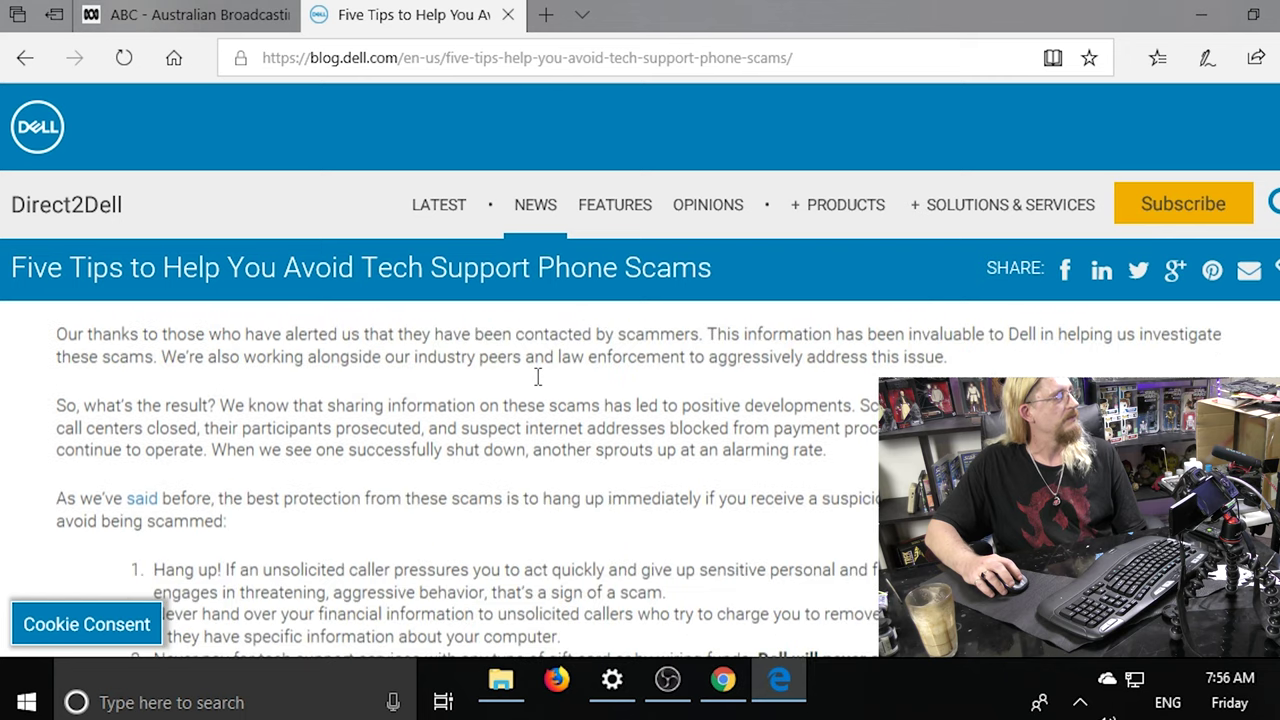
{"action": "scroll", "coordinate": [537, 377], "scroll_direction": "up", "scroll_amount": 2}
{"action": "scroll", "coordinate": [537, 377], "scroll_direction": "down", "scroll_amount": 1}
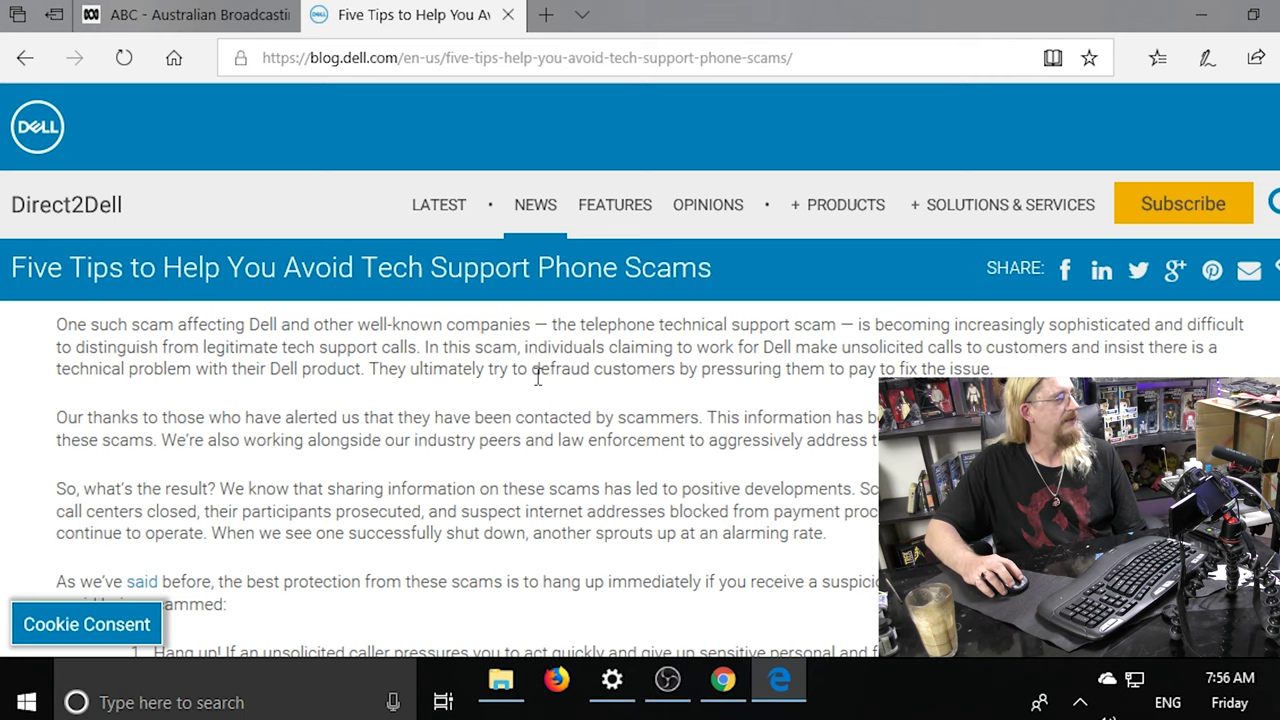
{"action": "scroll", "coordinate": [537, 377], "scroll_direction": "down", "scroll_amount": 1}
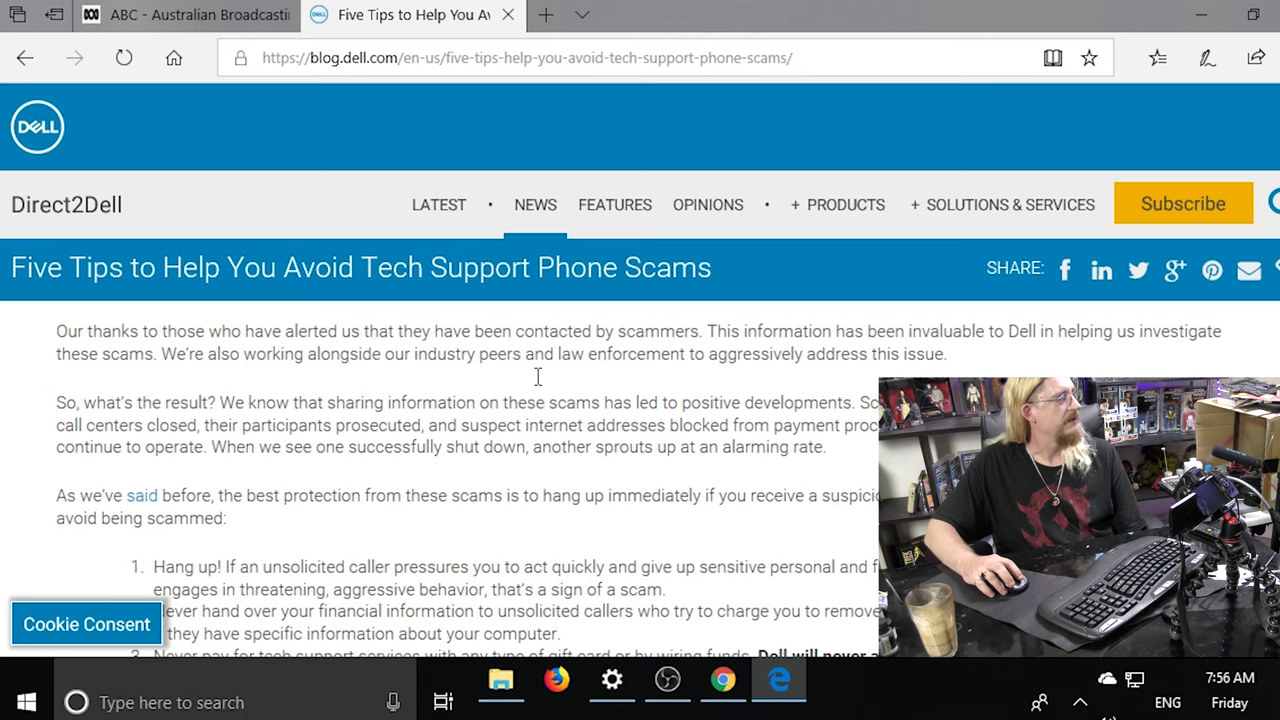
{"action": "scroll", "coordinate": [537, 377], "scroll_direction": "down", "scroll_amount": 1}
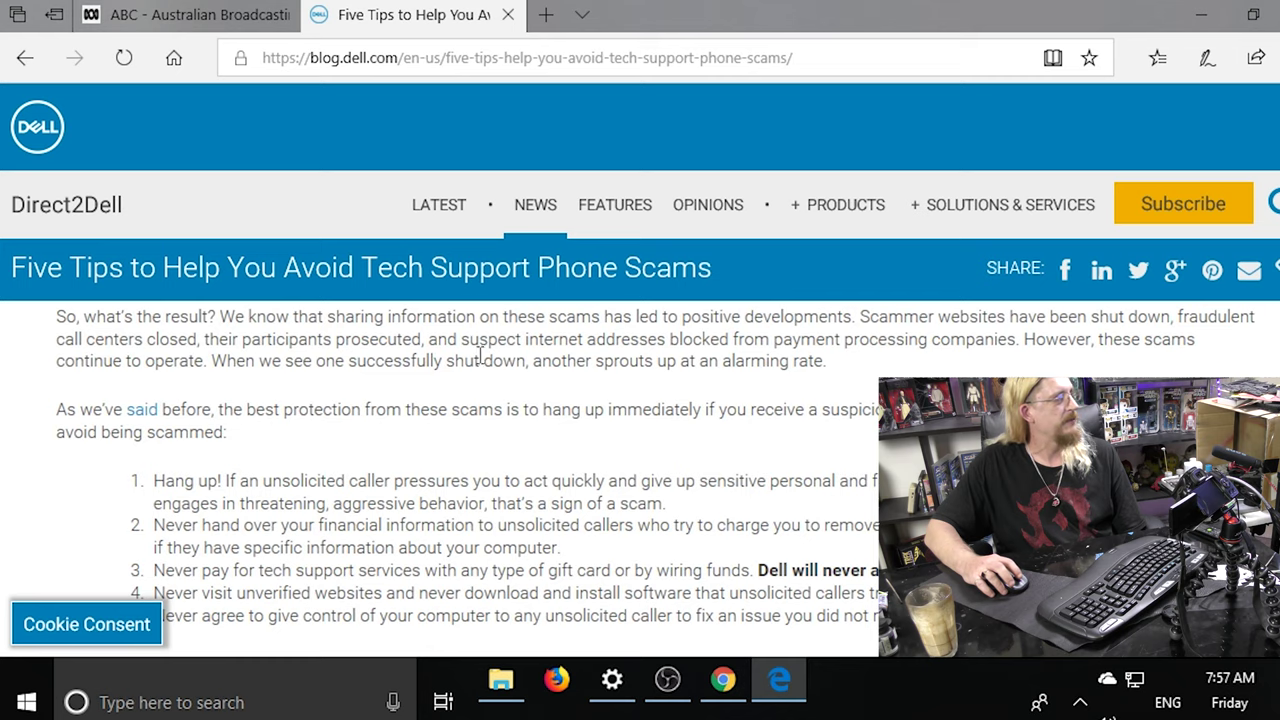
{"action": "scroll", "coordinate": [560, 356], "scroll_direction": "up", "scroll_amount": 1}
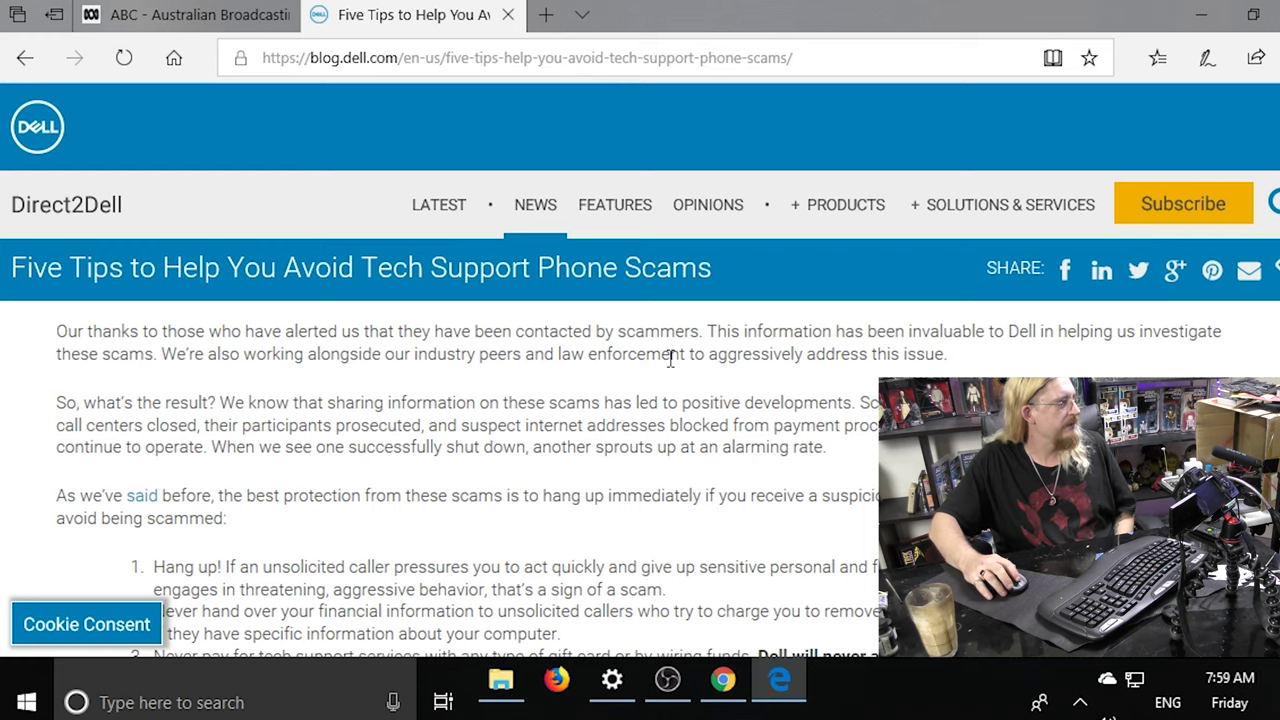
Scroll down the Direct2Dell article to read its five tips on avoiding tech support phone scams.
{"action": "scroll", "coordinate": [670, 360], "scroll_direction": "down", "scroll_amount": 2}
{"action": "scroll", "coordinate": [670, 360], "scroll_direction": "down", "scroll_amount": 2}
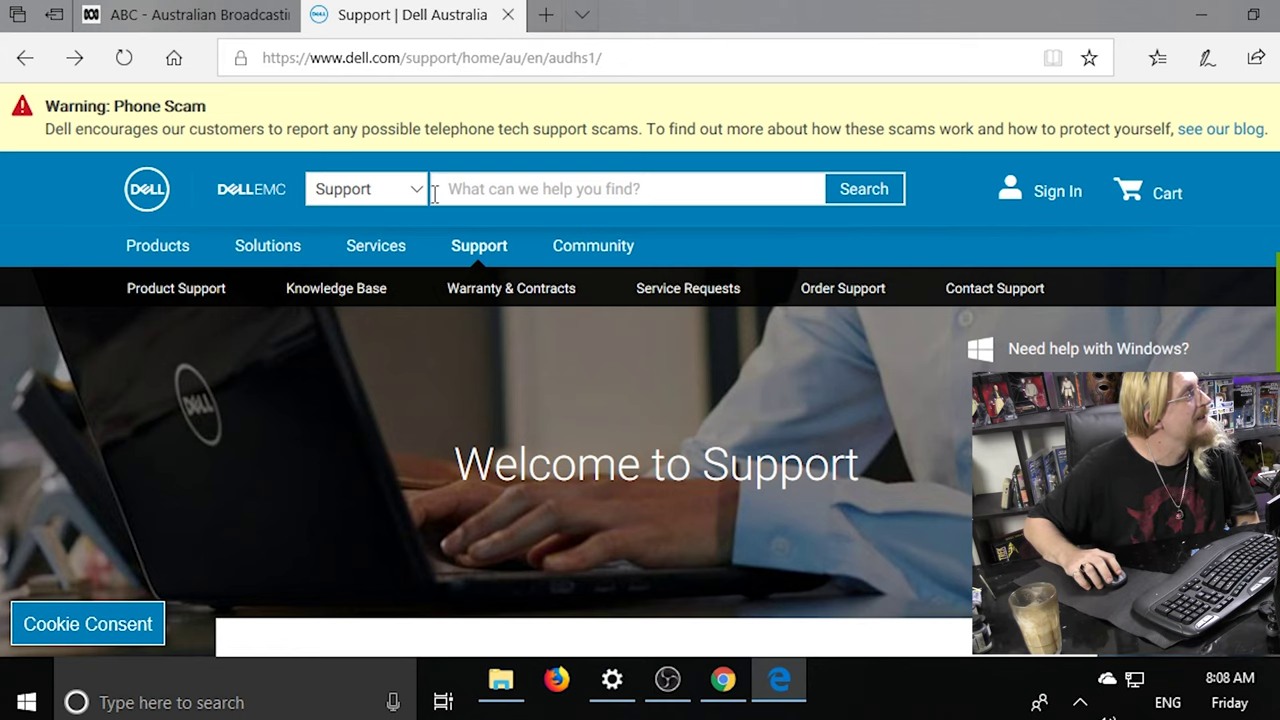
Go back to the Bing results for 'dell suport number'.
{"action": "key", "text": "alt+Left"}
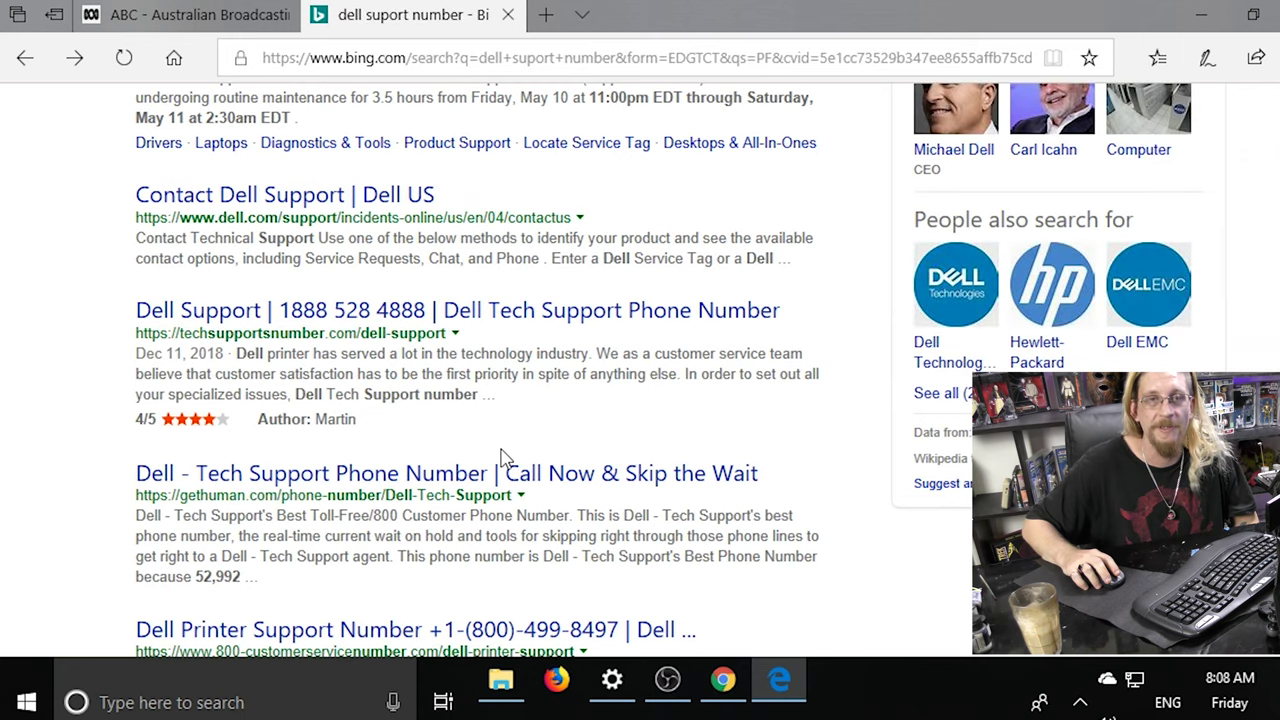
Scroll the 'dell suport number' results and open the GetHuman Dell tech support phone number page.
{"action": "scroll", "coordinate": [503, 456], "scroll_direction": "down", "scroll_amount": 3}
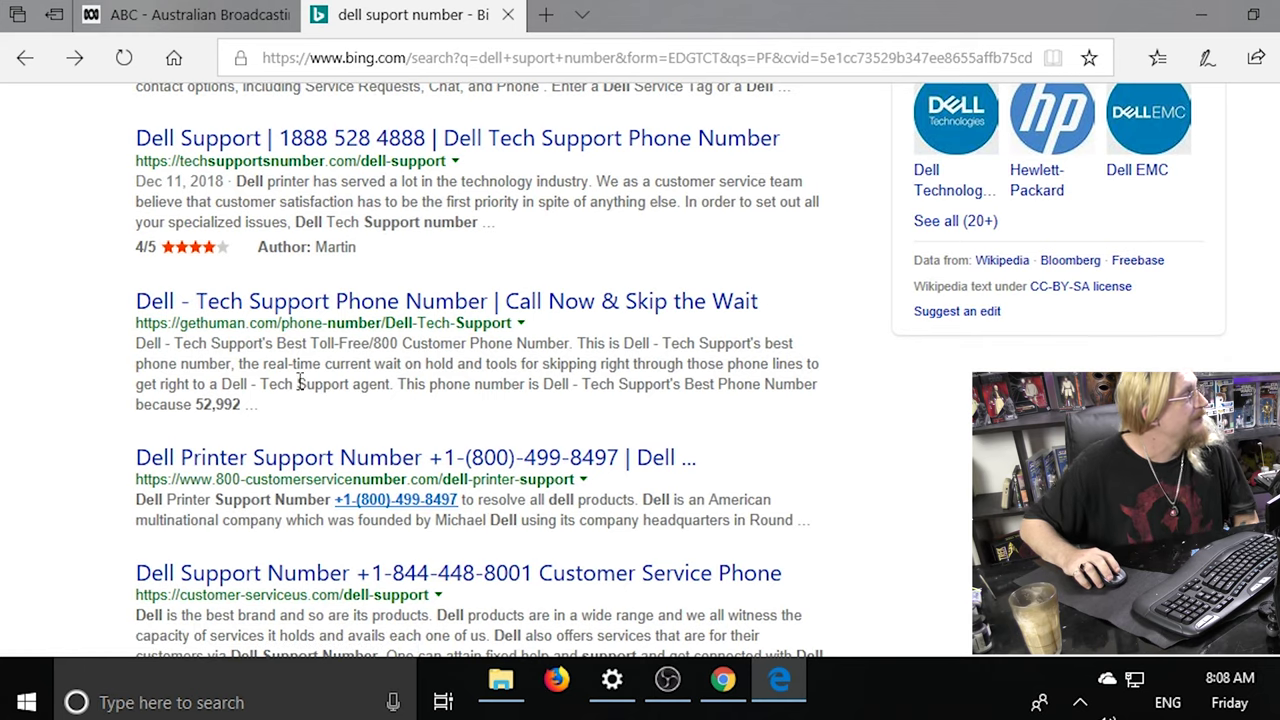
{"action": "scroll", "coordinate": [310, 390], "scroll_direction": "up", "scroll_amount": 3}
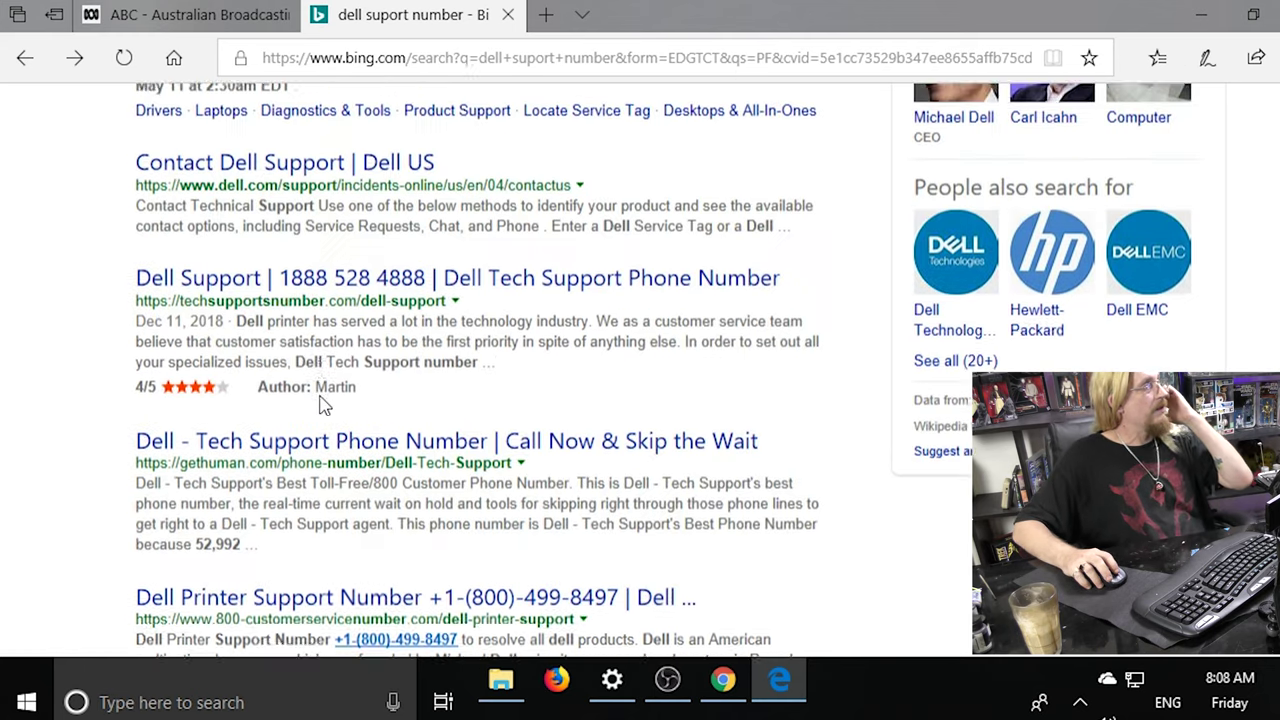
{"action": "scroll", "coordinate": [322, 394], "scroll_direction": "up", "scroll_amount": 3}
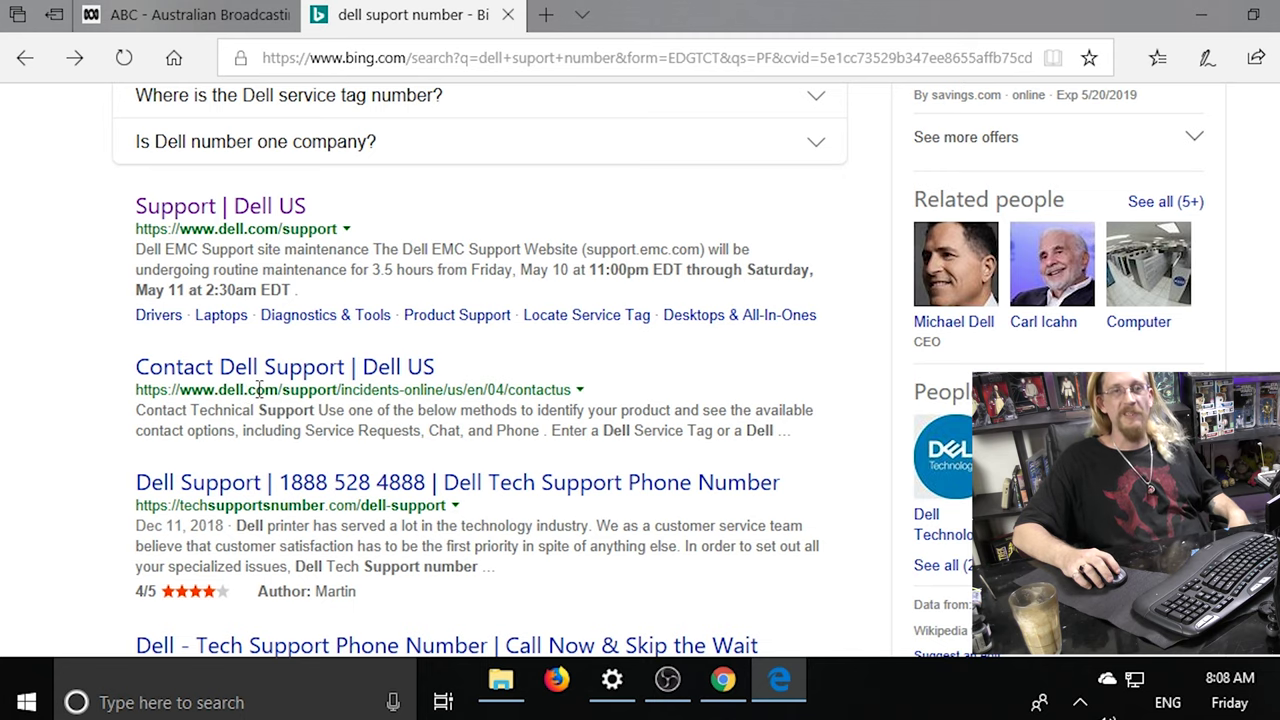
{"action": "scroll", "coordinate": [259, 389], "scroll_direction": "down", "scroll_amount": 1}
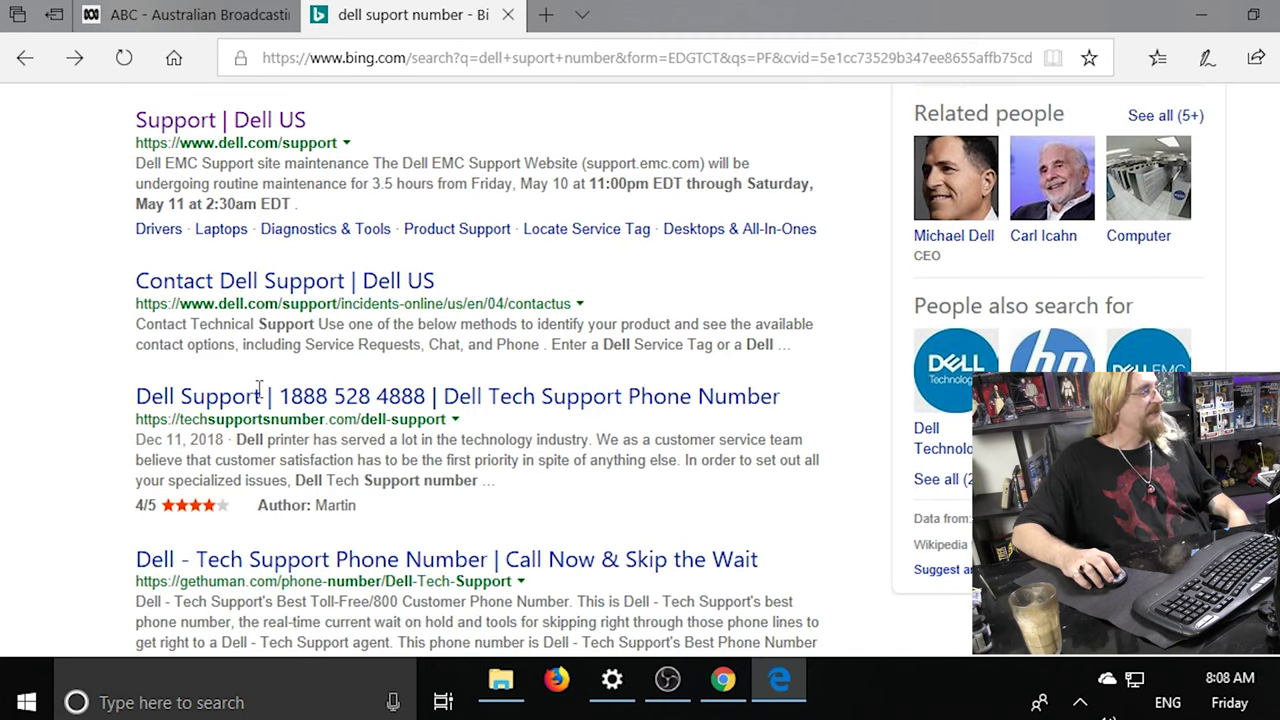
{"action": "scroll", "coordinate": [259, 389], "scroll_direction": "down", "scroll_amount": 3}
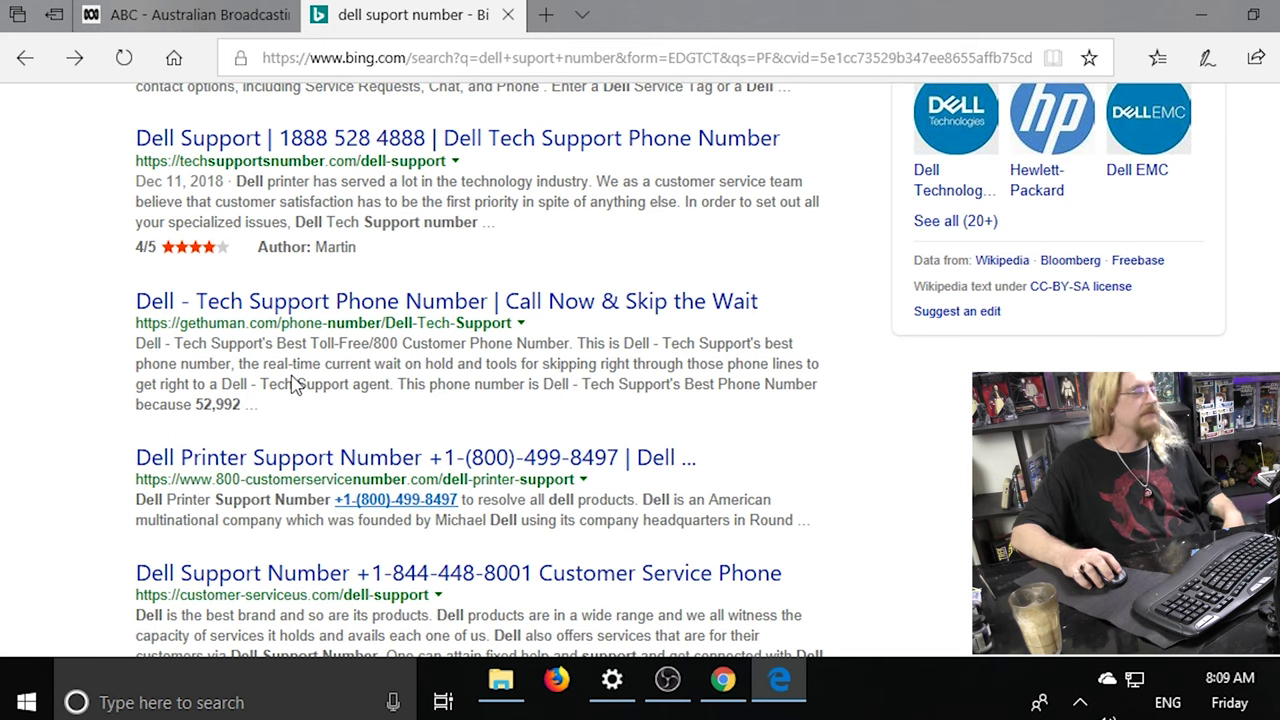
{"action": "left_click", "coordinate": [285, 313]}
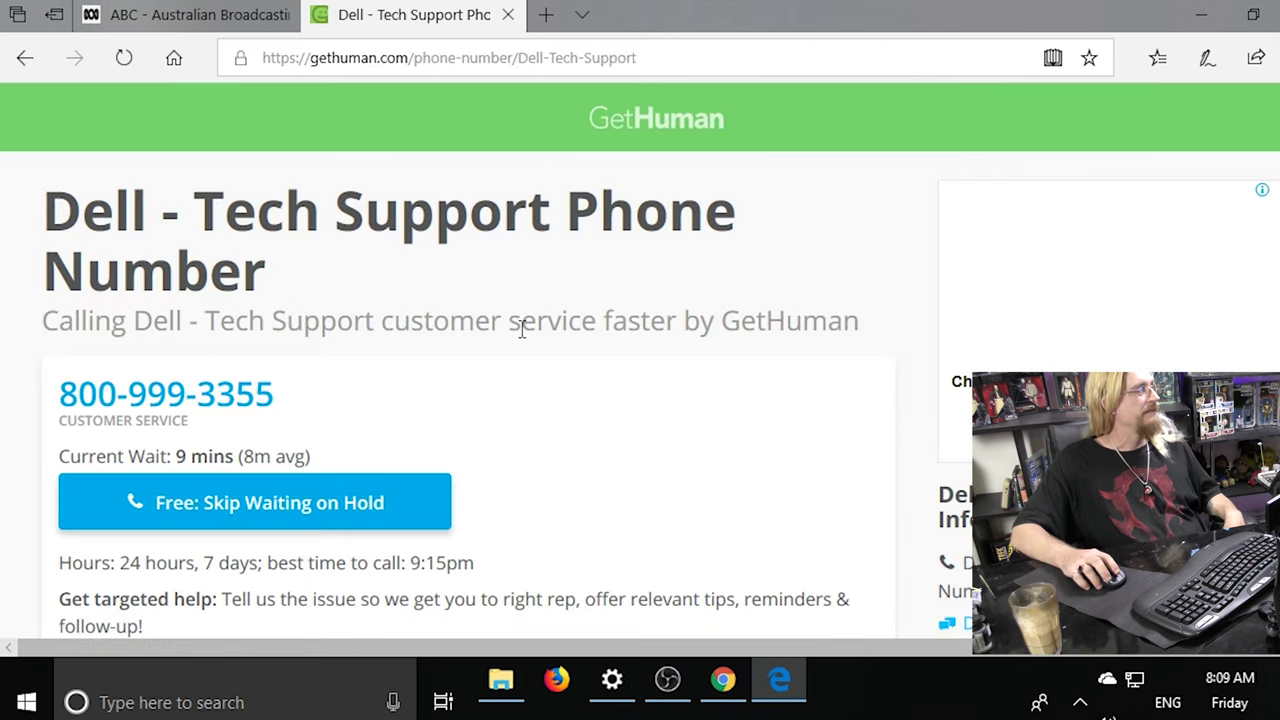
{"action": "scroll", "coordinate": [528, 325], "scroll_direction": "down", "scroll_amount": 1}
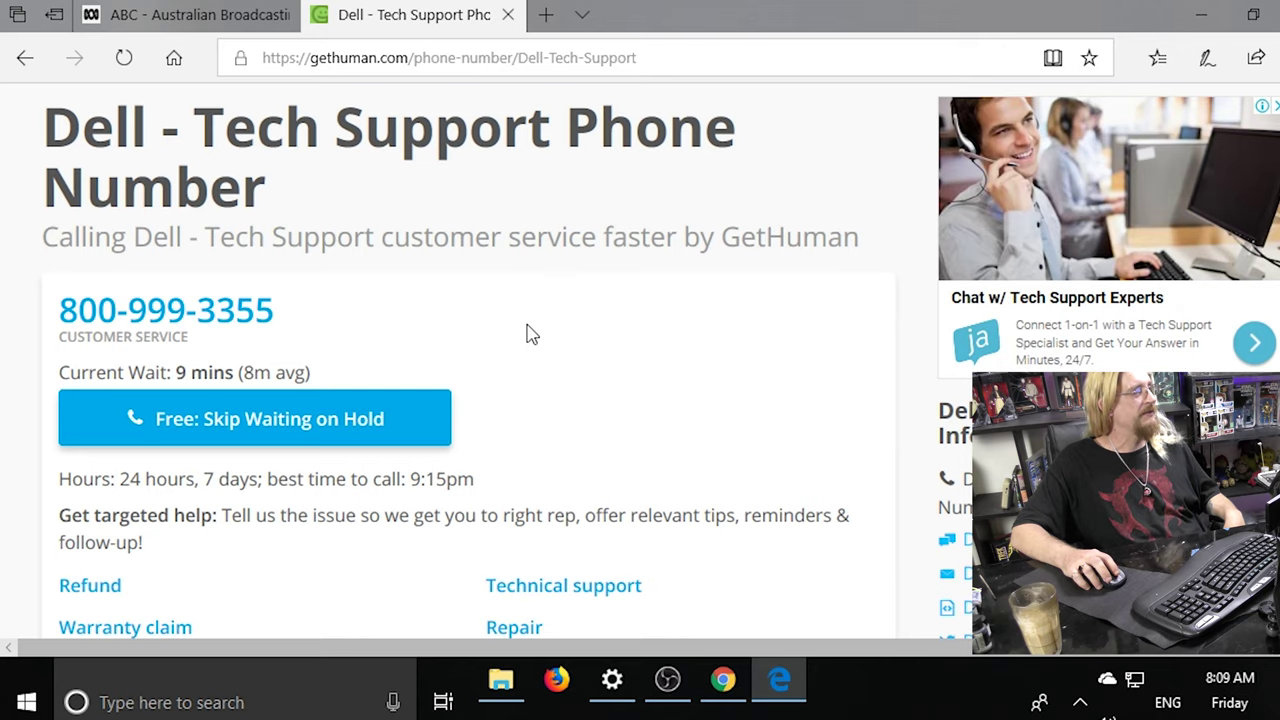
{"action": "scroll", "coordinate": [530, 333], "scroll_direction": "down", "scroll_amount": 2}
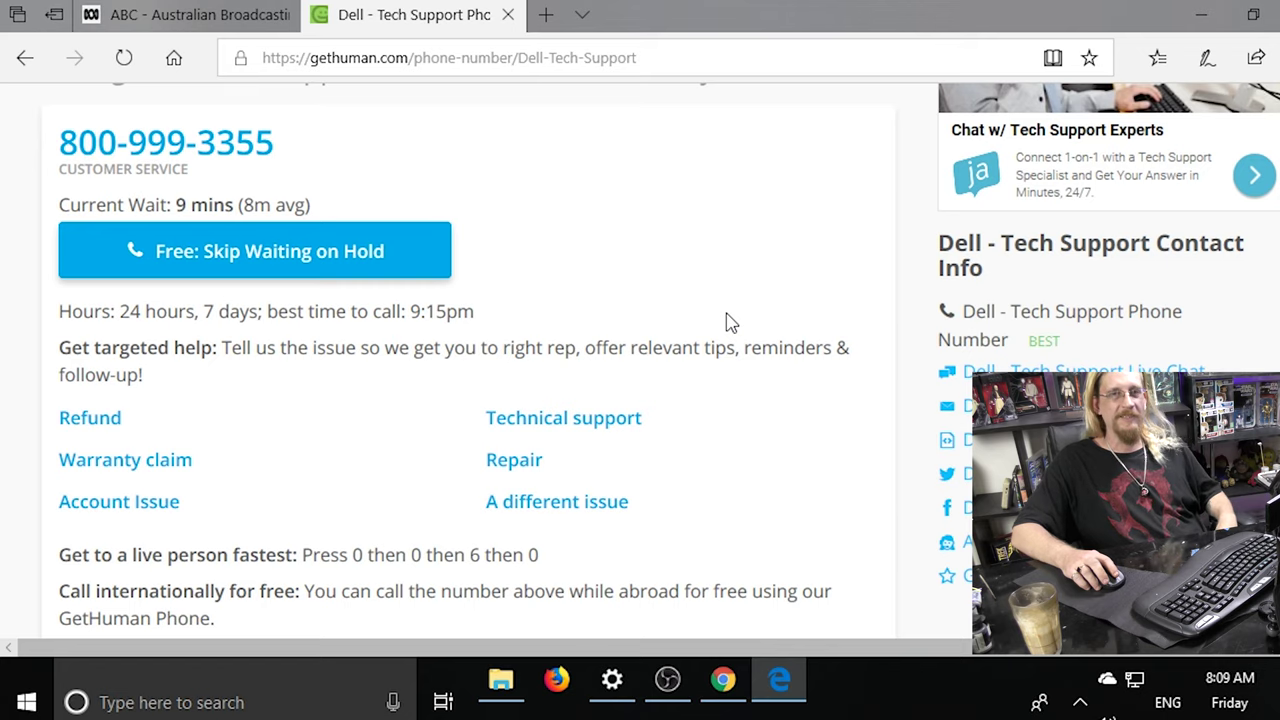
{"action": "scroll", "coordinate": [729, 320], "scroll_direction": "down", "scroll_amount": 3}
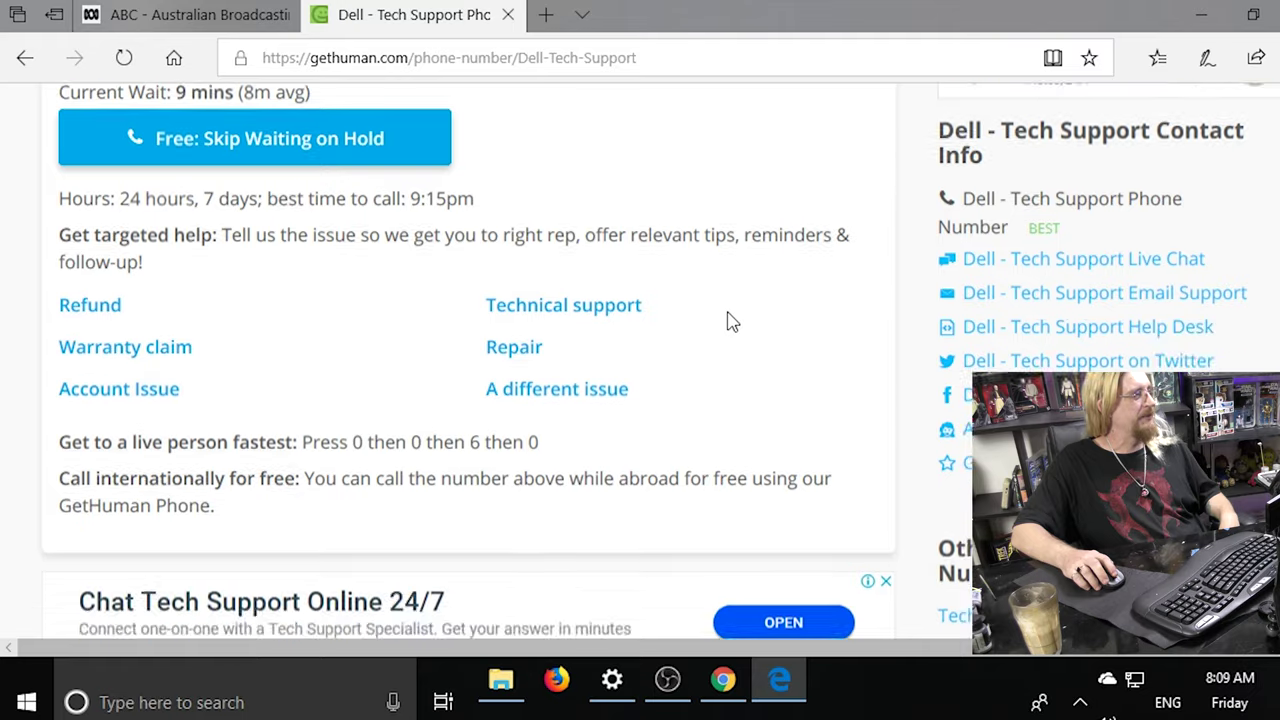
{"action": "scroll", "coordinate": [628, 336], "scroll_direction": "down", "scroll_amount": 1}
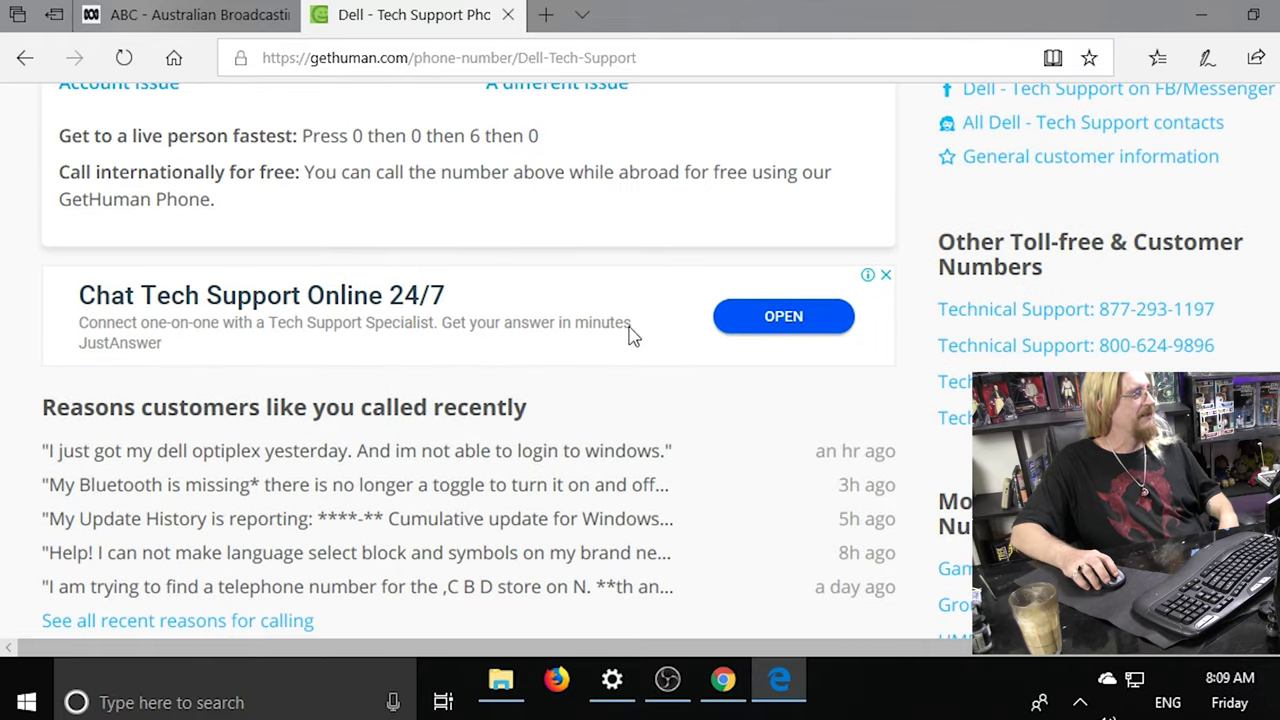
{"action": "scroll", "coordinate": [640, 337], "scroll_direction": "down", "scroll_amount": 3}
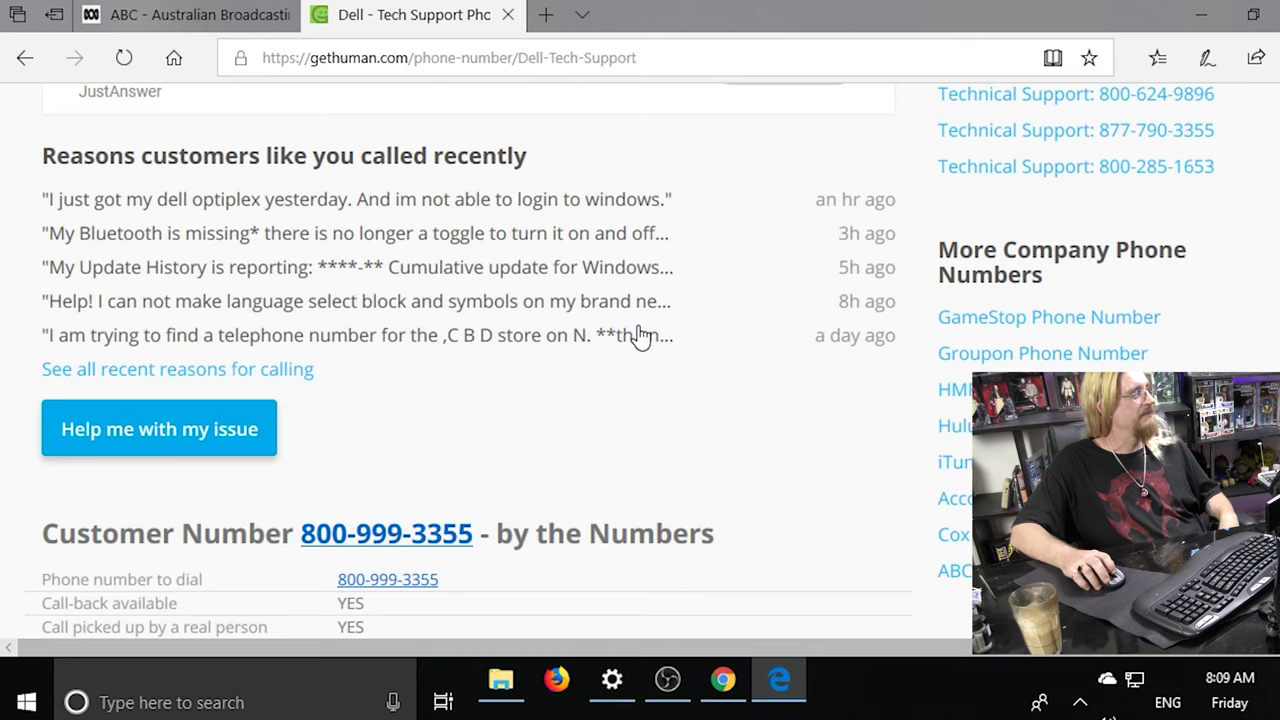
{"action": "scroll", "coordinate": [641, 337], "scroll_direction": "down", "scroll_amount": 2}
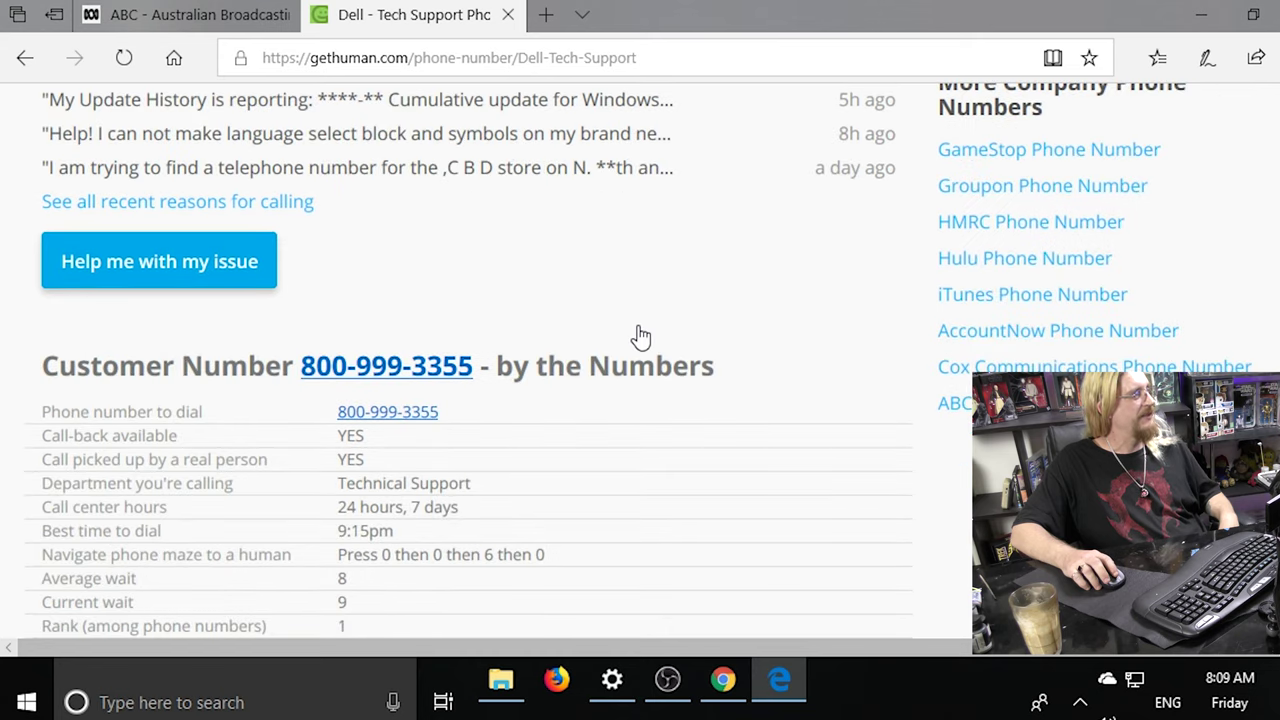
{"action": "scroll", "coordinate": [641, 337], "scroll_direction": "down", "scroll_amount": 2}
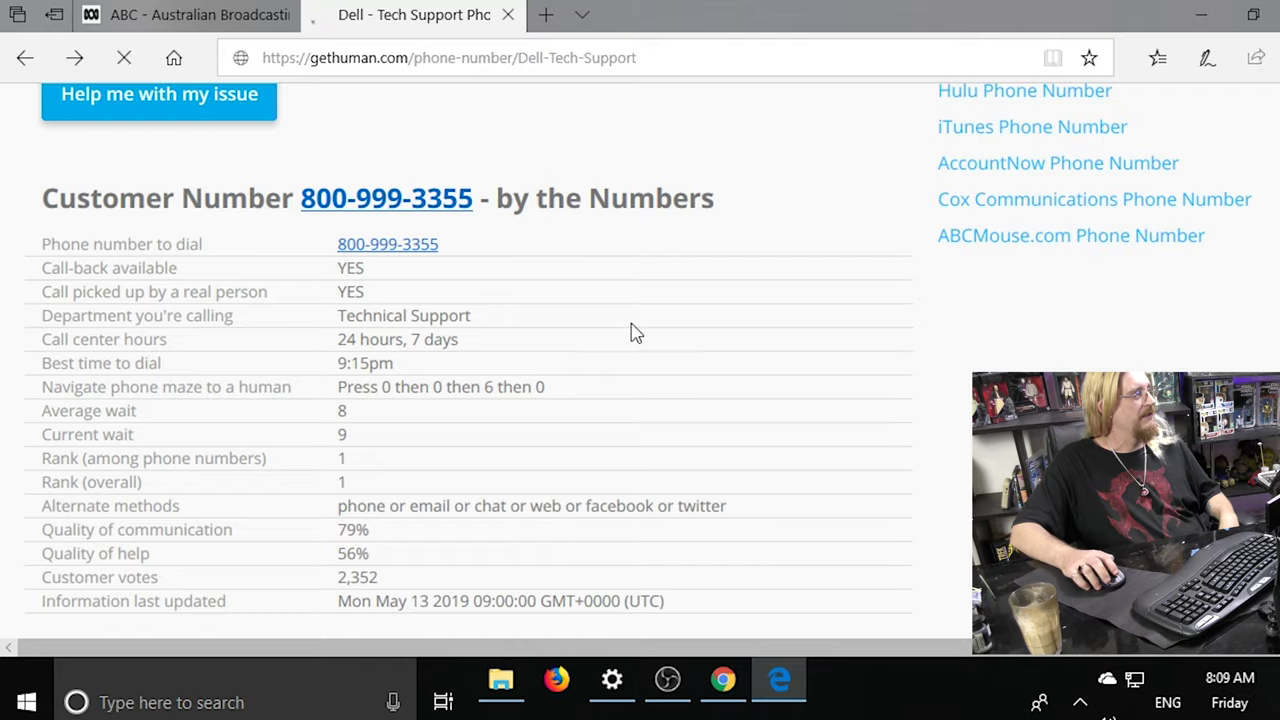
{"action": "key", "text": "alt+Left"}
{"action": "scroll", "coordinate": [665, 315], "scroll_direction": "up", "scroll_amount": 2}
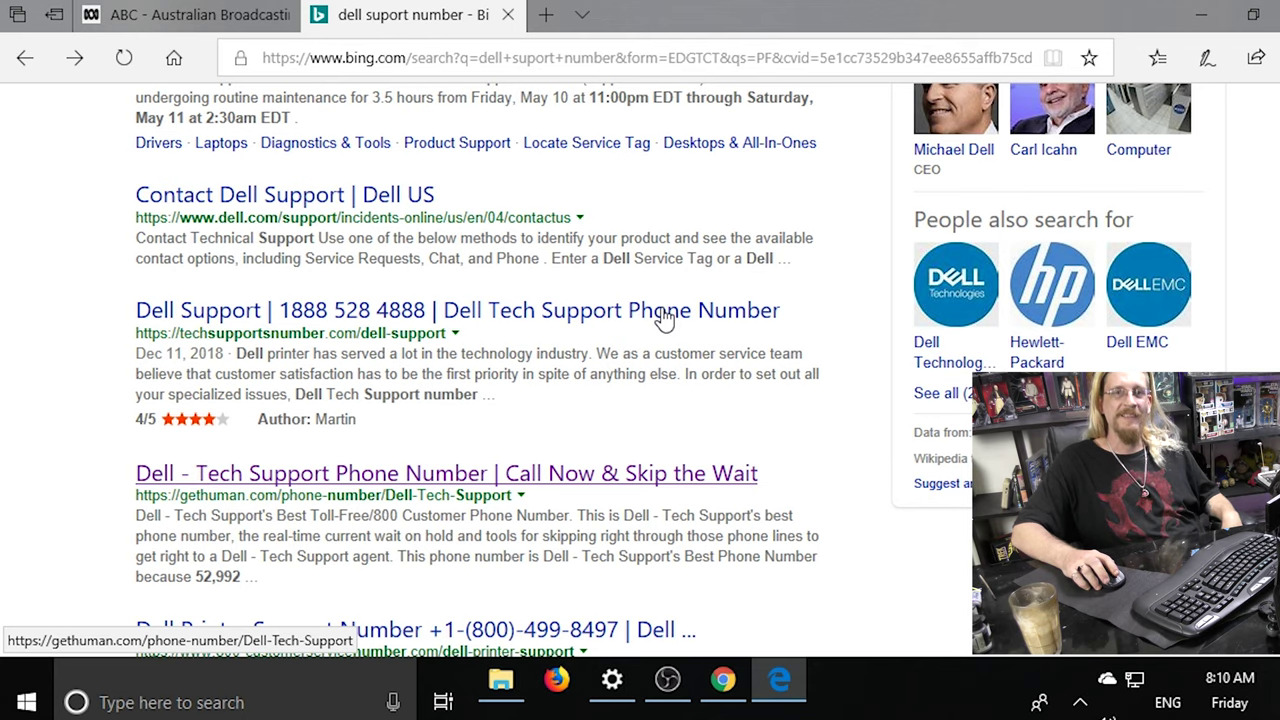
Scroll through the remaining Bing results, then open a new blank tab.
{"action": "scroll", "coordinate": [664, 318], "scroll_direction": "down", "scroll_amount": 3}
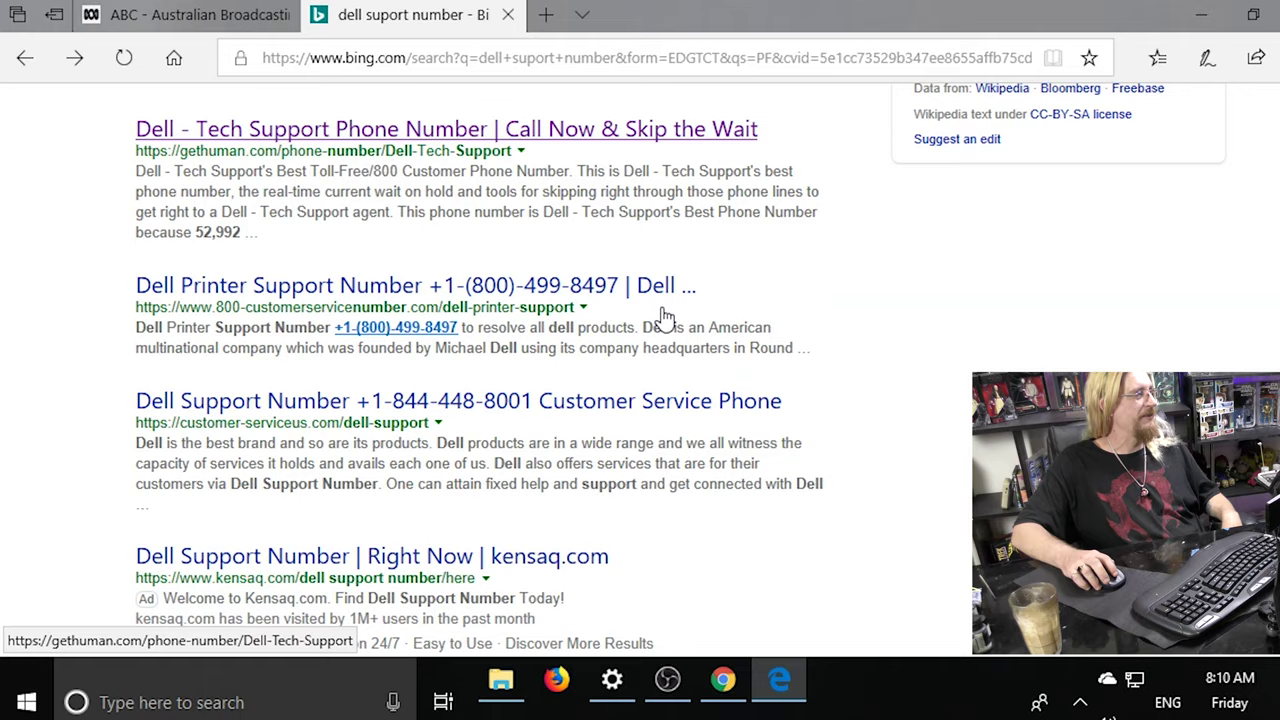
{"action": "scroll", "coordinate": [664, 318], "scroll_direction": "down", "scroll_amount": 2}
{"action": "scroll", "coordinate": [664, 318], "scroll_direction": "down", "scroll_amount": 1}
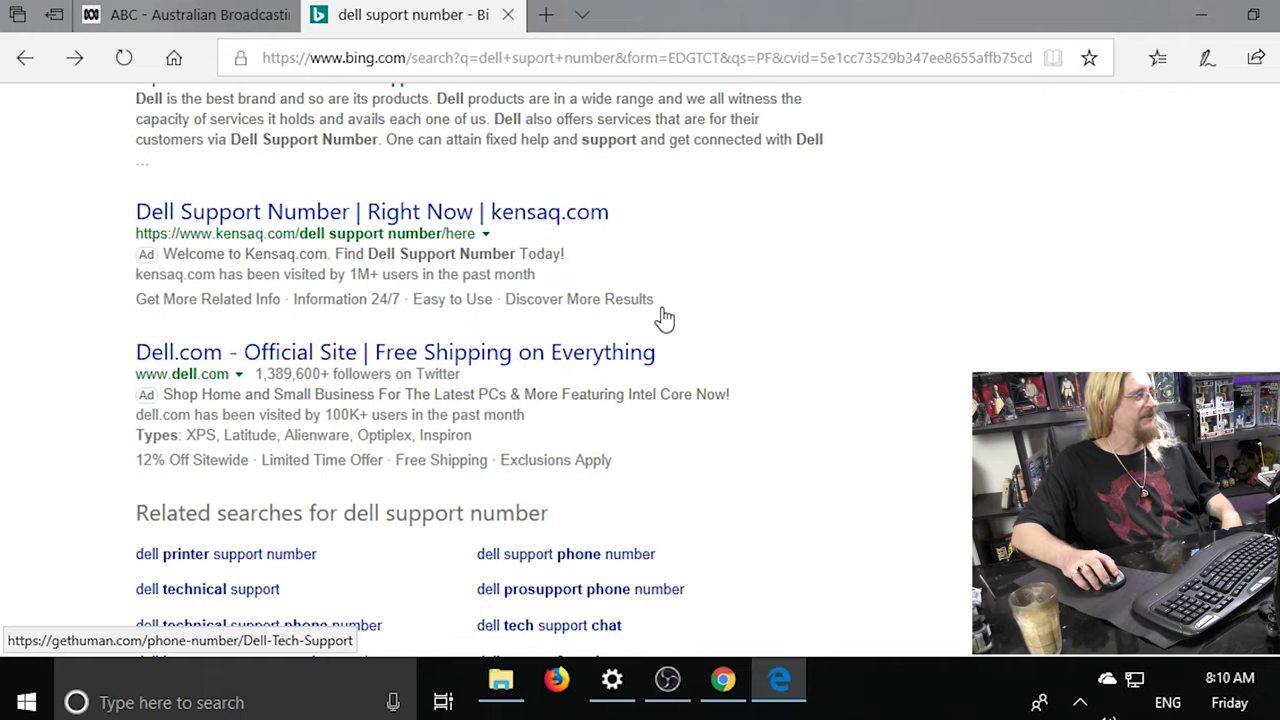
{"action": "scroll", "coordinate": [664, 318], "scroll_direction": "down", "scroll_amount": 1}
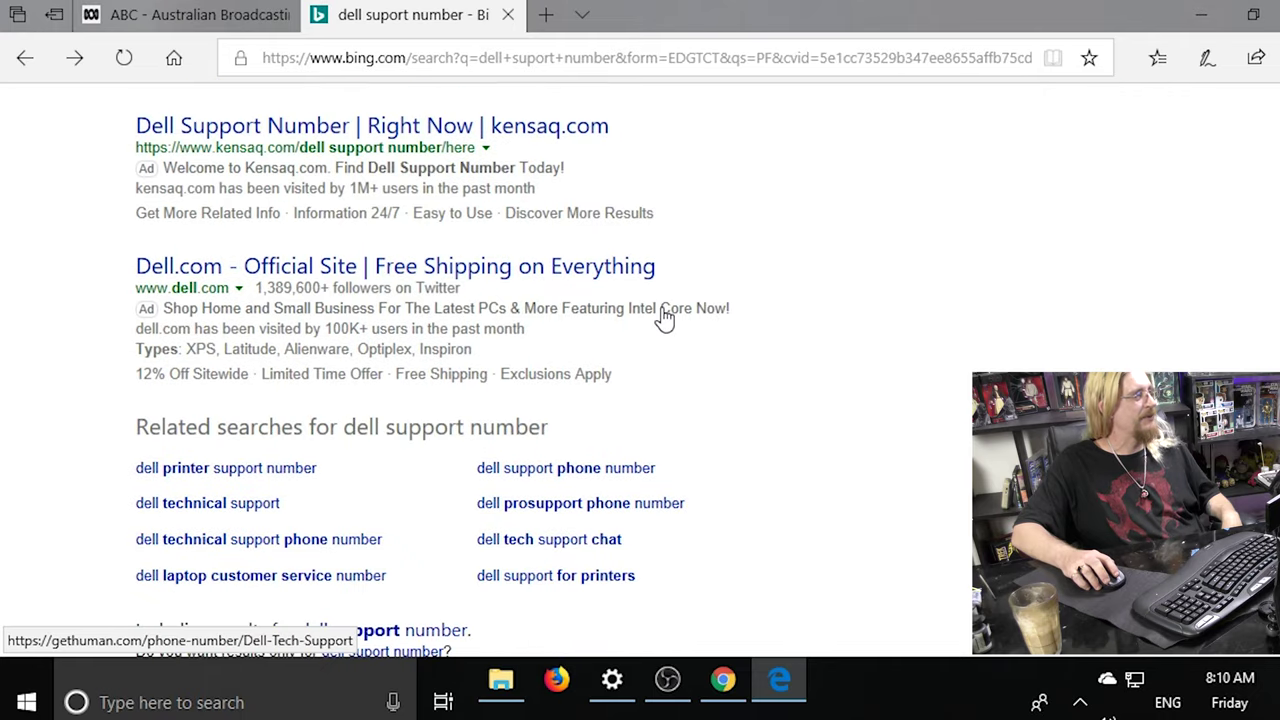
{"action": "scroll", "coordinate": [663, 314], "scroll_direction": "up", "scroll_amount": 15}
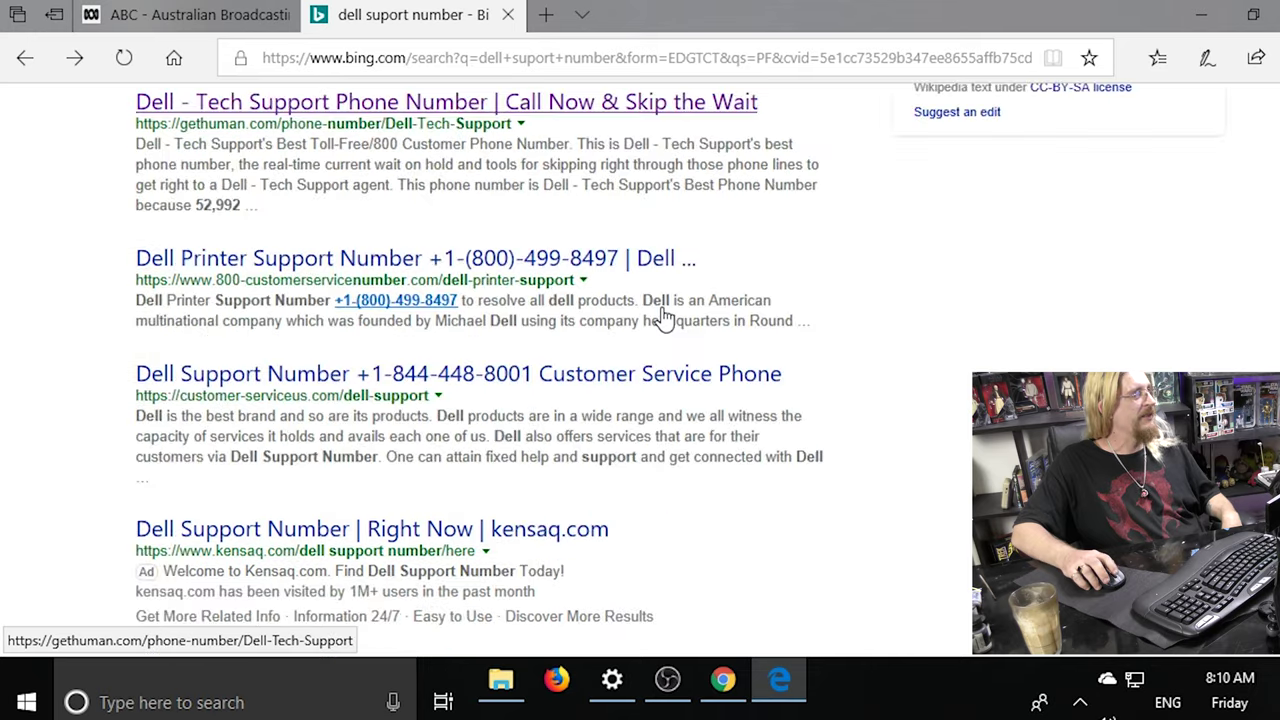
{"action": "left_click", "coordinate": [546, 14]}
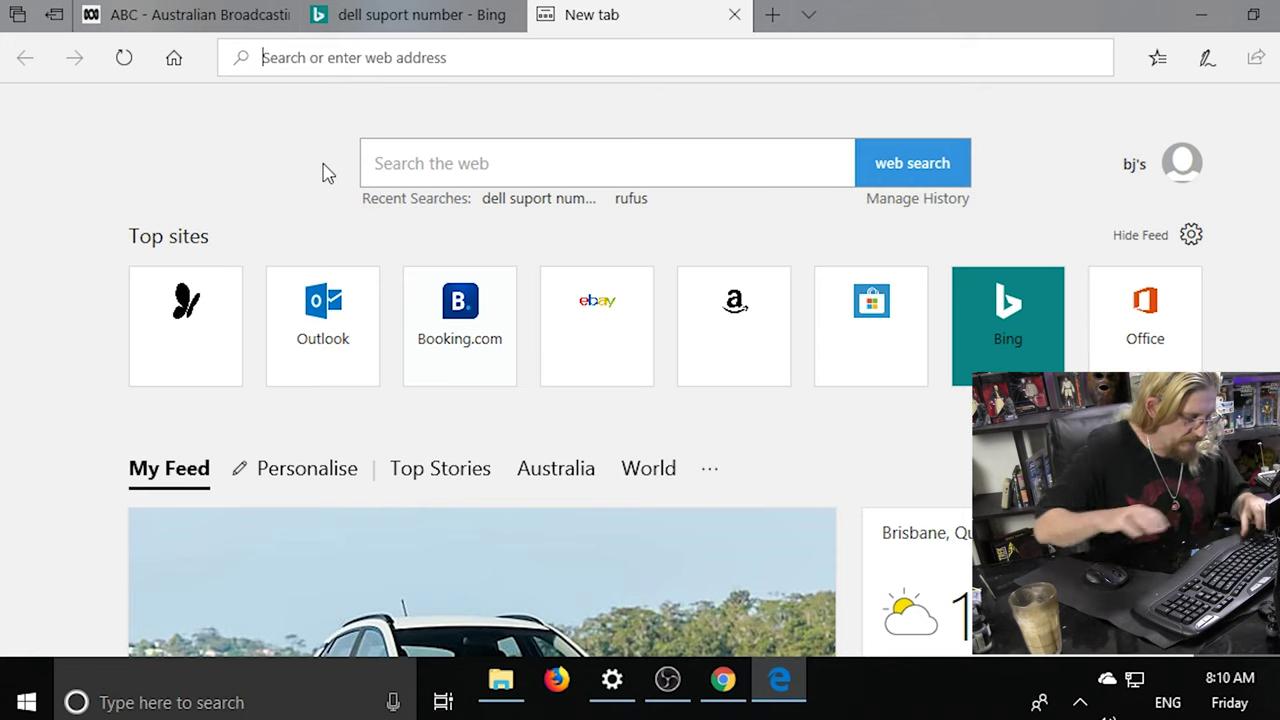
Search Bing for 'recipes' from the new tab's address bar.
{"action": "type", "text": "re"}
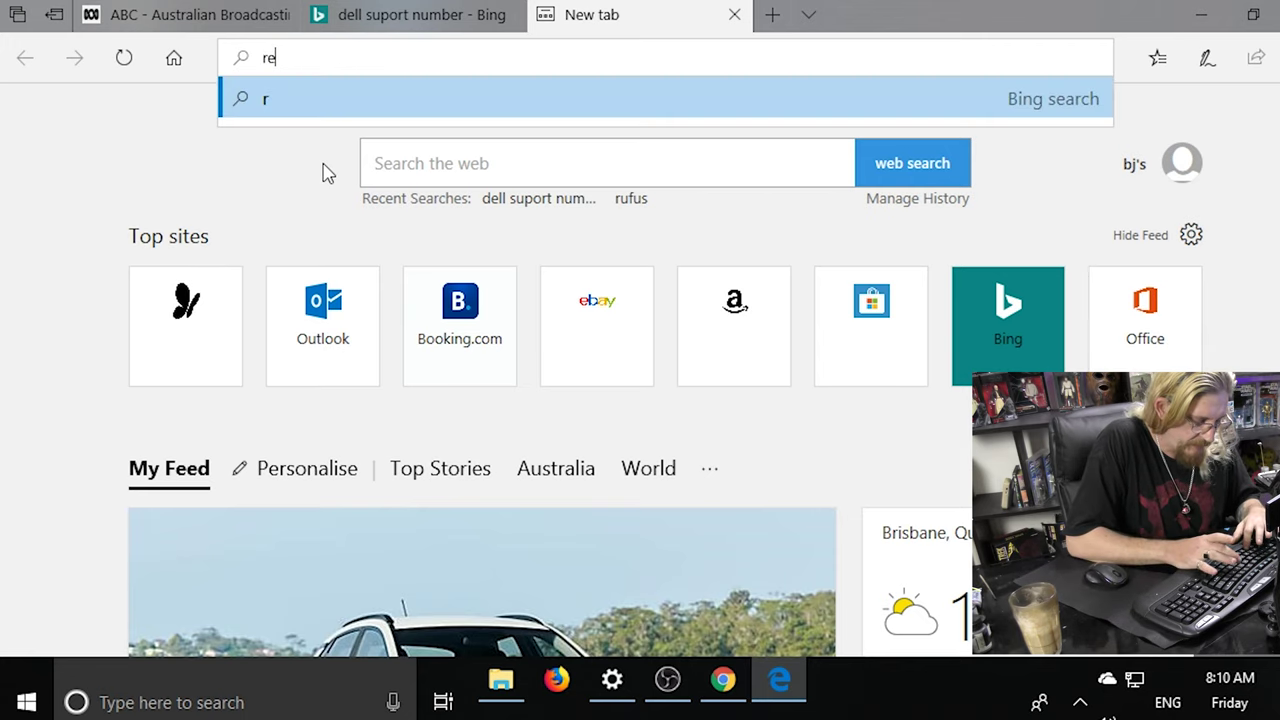
{"action": "type", "text": "cipes"}
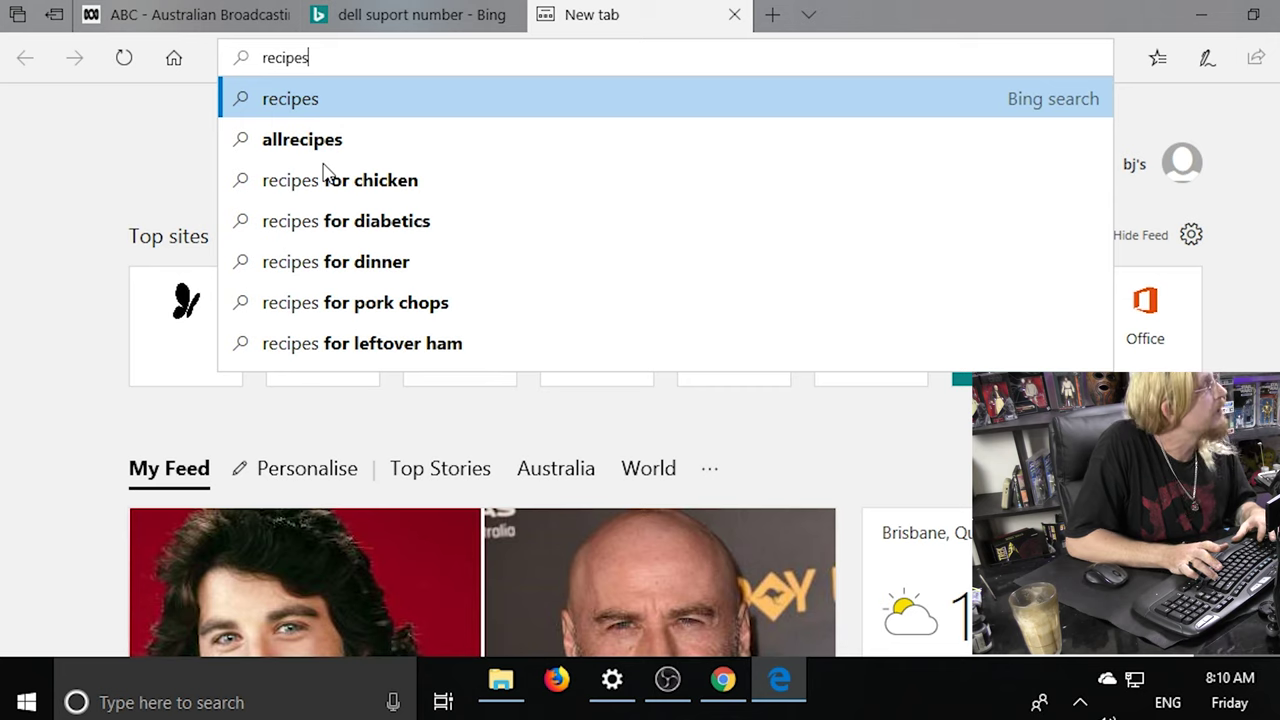
{"action": "key", "text": "Return"}
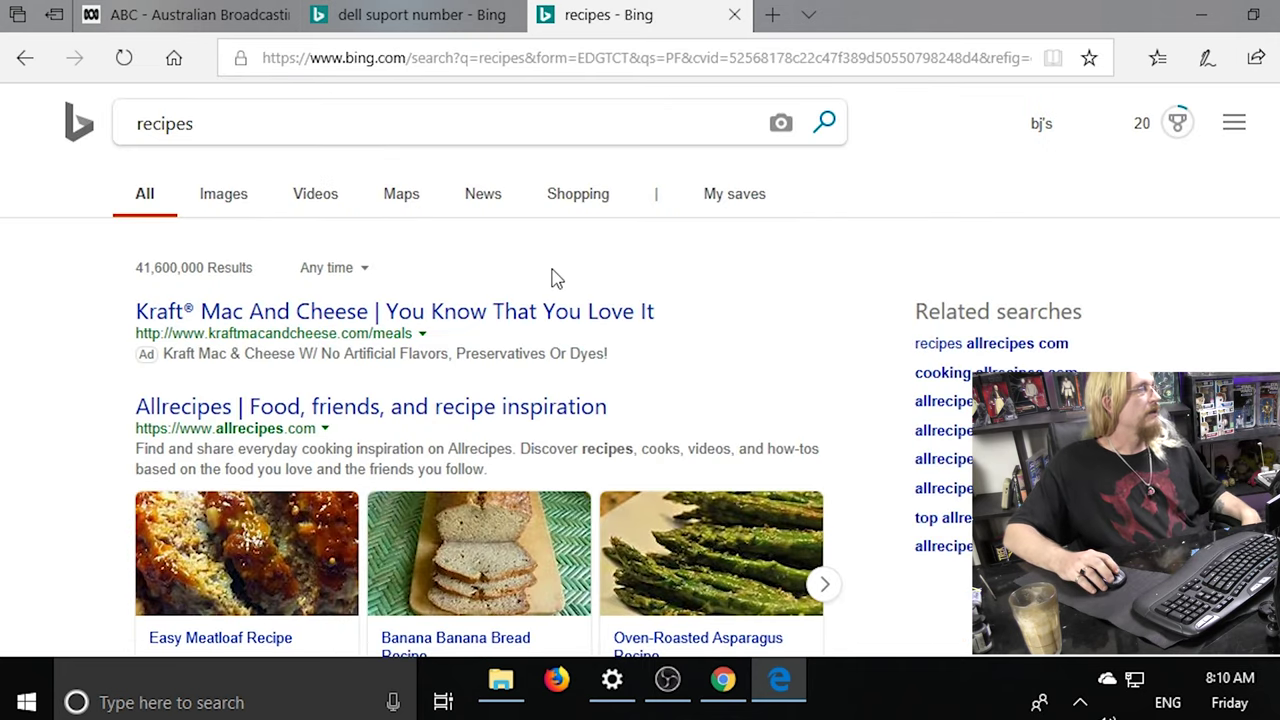
{"action": "scroll", "coordinate": [555, 275], "scroll_direction": "down", "scroll_amount": 3}
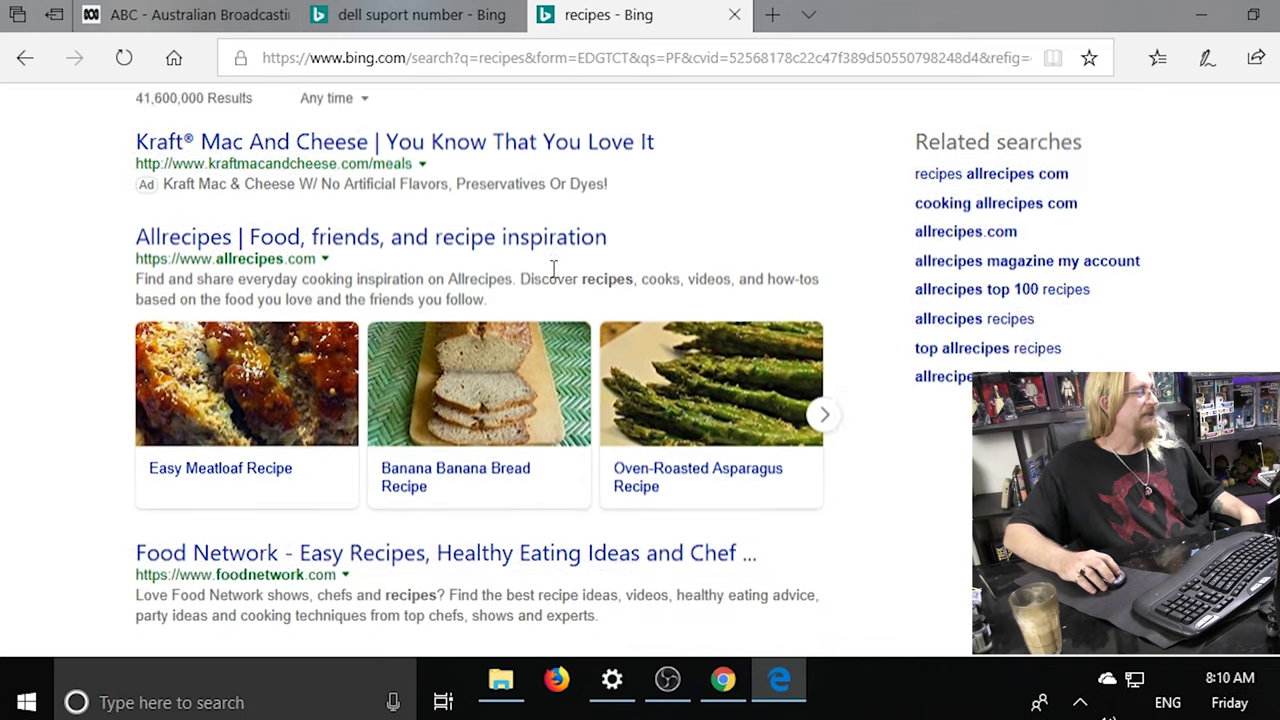
{"action": "scroll", "coordinate": [553, 268], "scroll_direction": "down", "scroll_amount": 8}
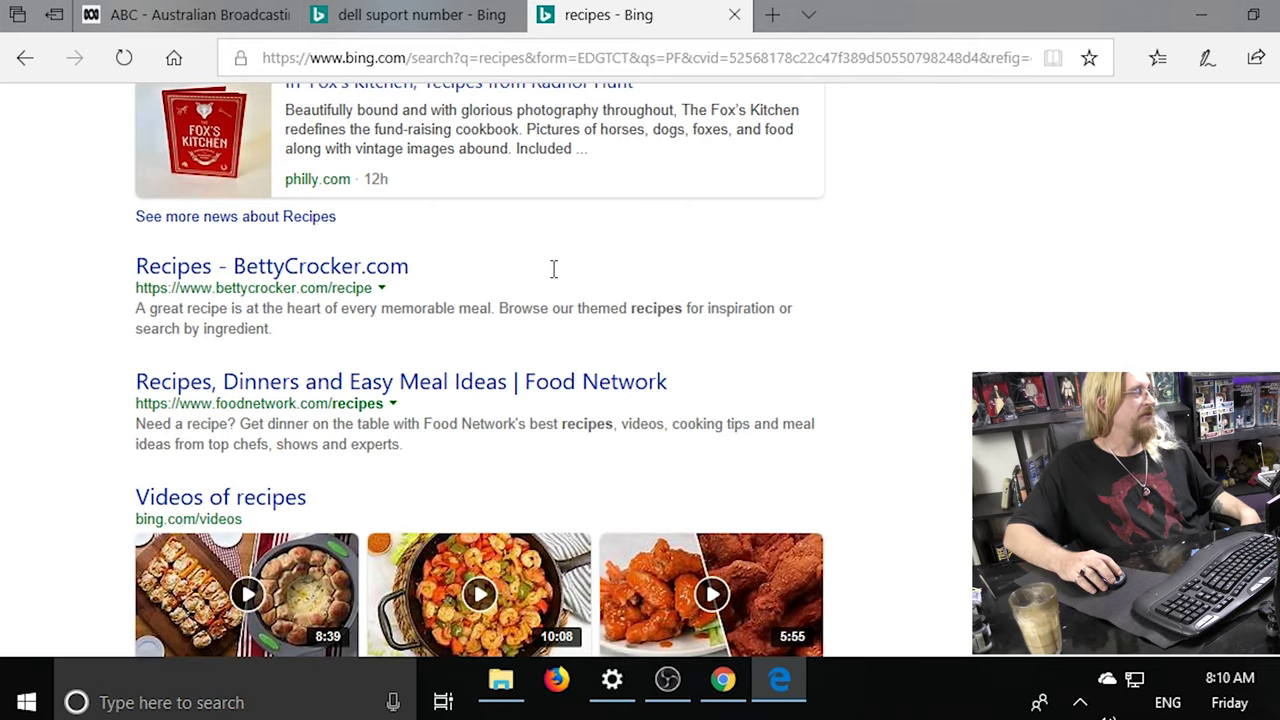
{"action": "scroll", "coordinate": [553, 268], "scroll_direction": "down", "scroll_amount": 6}
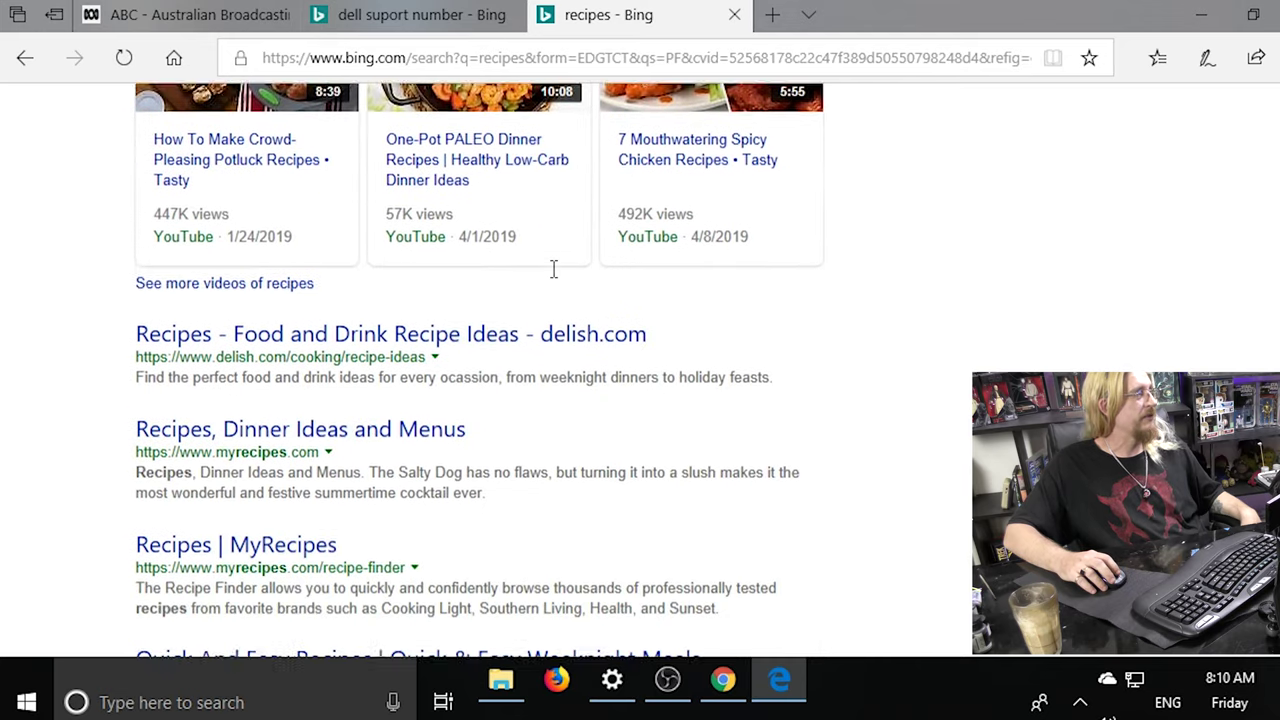
{"action": "scroll", "coordinate": [553, 268], "scroll_direction": "down", "scroll_amount": 2}
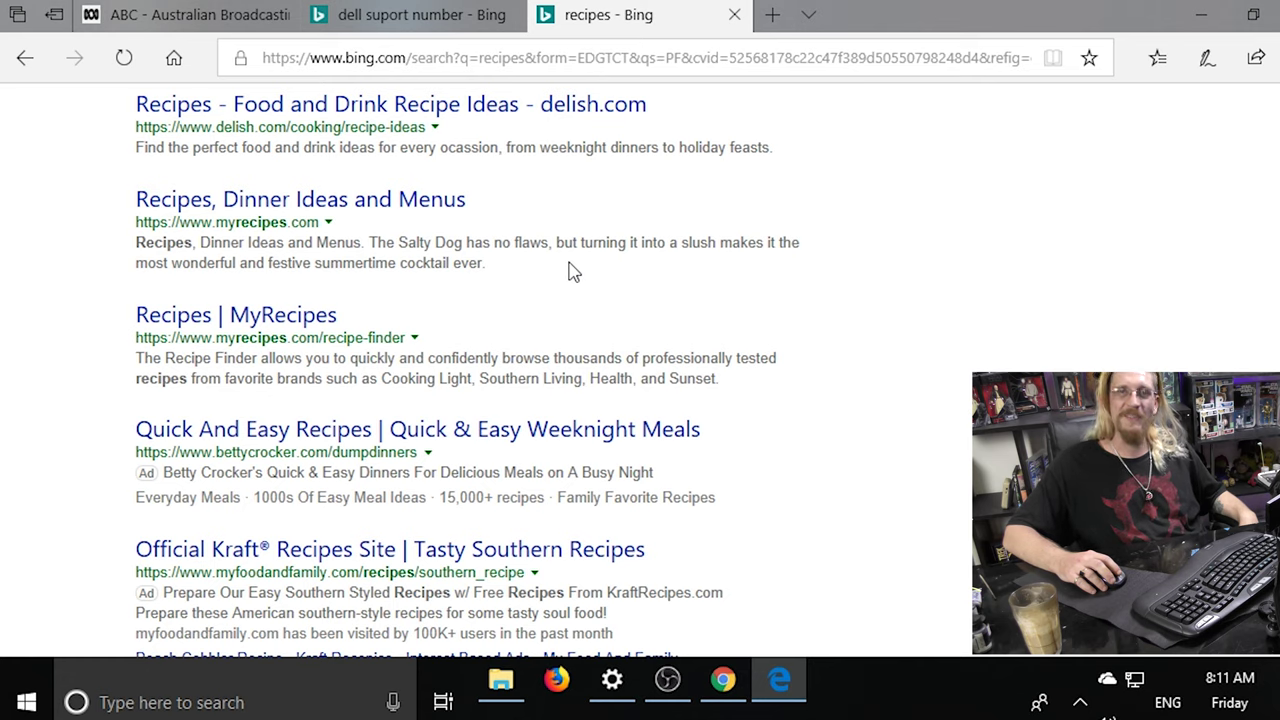
{"action": "scroll", "coordinate": [575, 270], "scroll_direction": "down", "scroll_amount": 3}
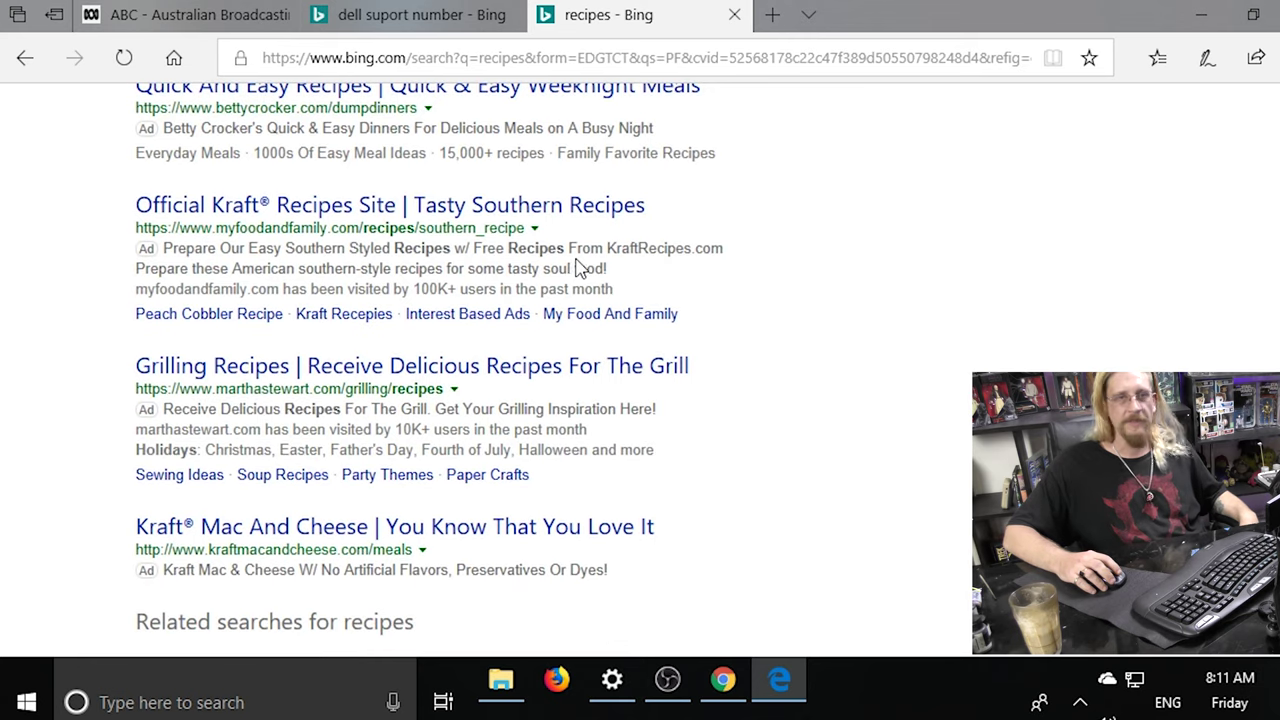
{"action": "scroll", "coordinate": [575, 269], "scroll_direction": "down", "scroll_amount": 3}
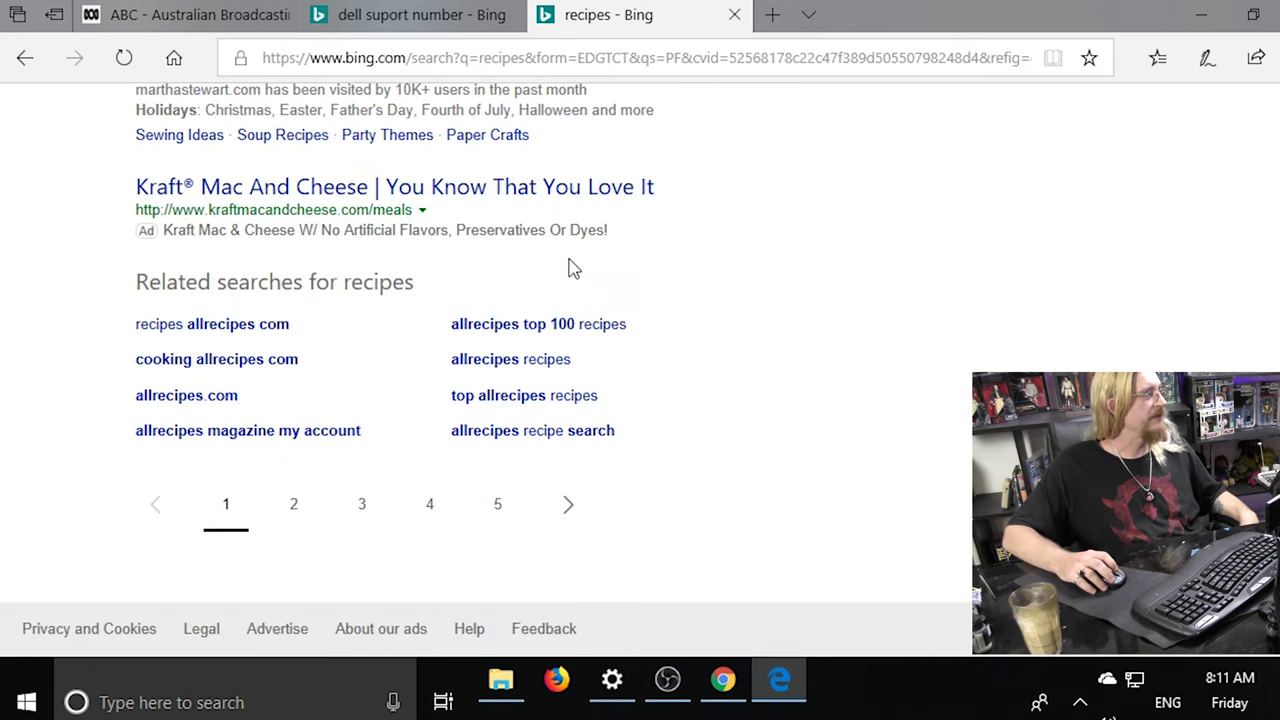
{"action": "scroll", "coordinate": [466, 270], "scroll_direction": "up", "scroll_amount": 15}
{"action": "scroll", "coordinate": [466, 268], "scroll_direction": "up", "scroll_amount": 6}
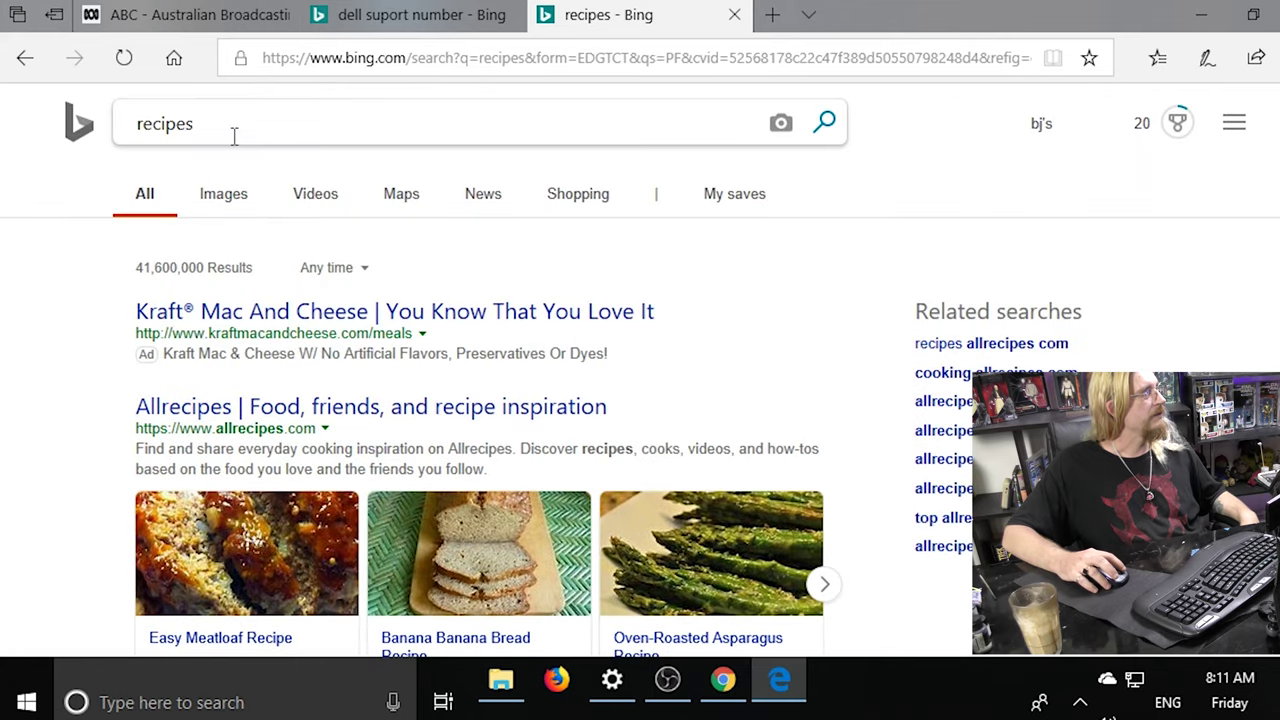
Refine the Bing search from 'recipes' to 'free recipes online'.
{"action": "left_click_drag", "start_coordinate": [230, 128], "coordinate": [86, 118]}
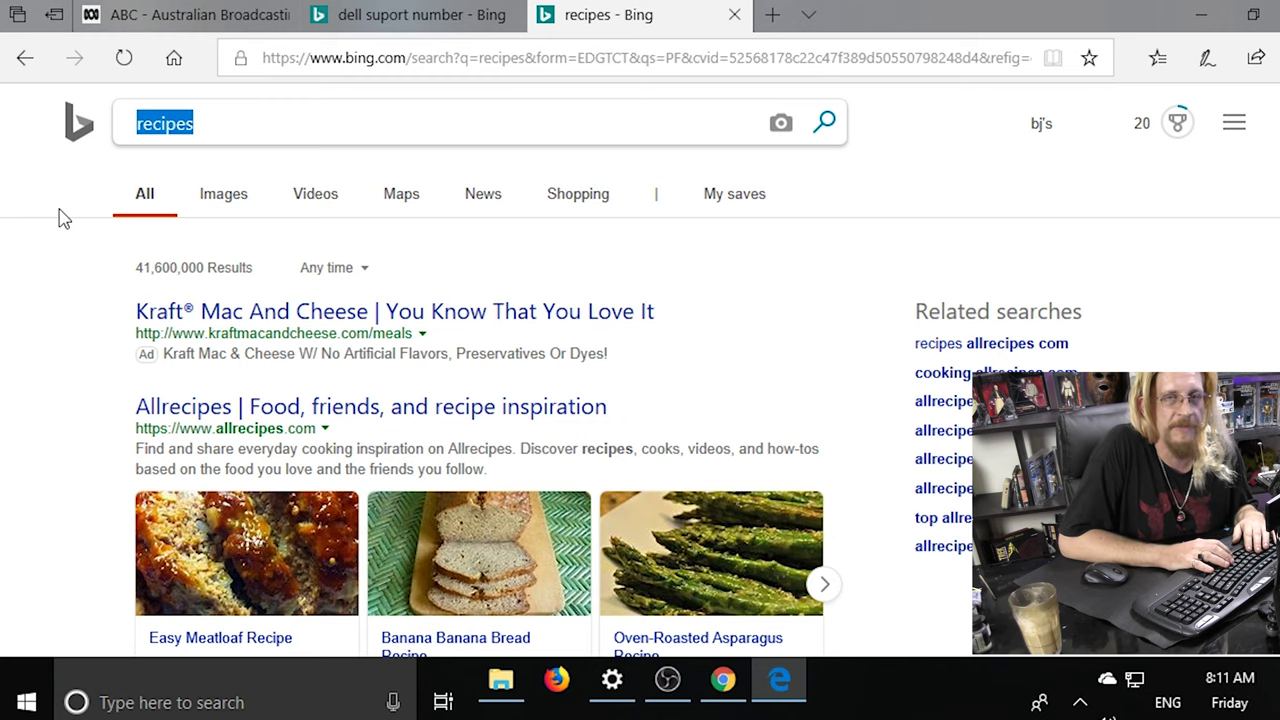
{"action": "type", "text": "free"}
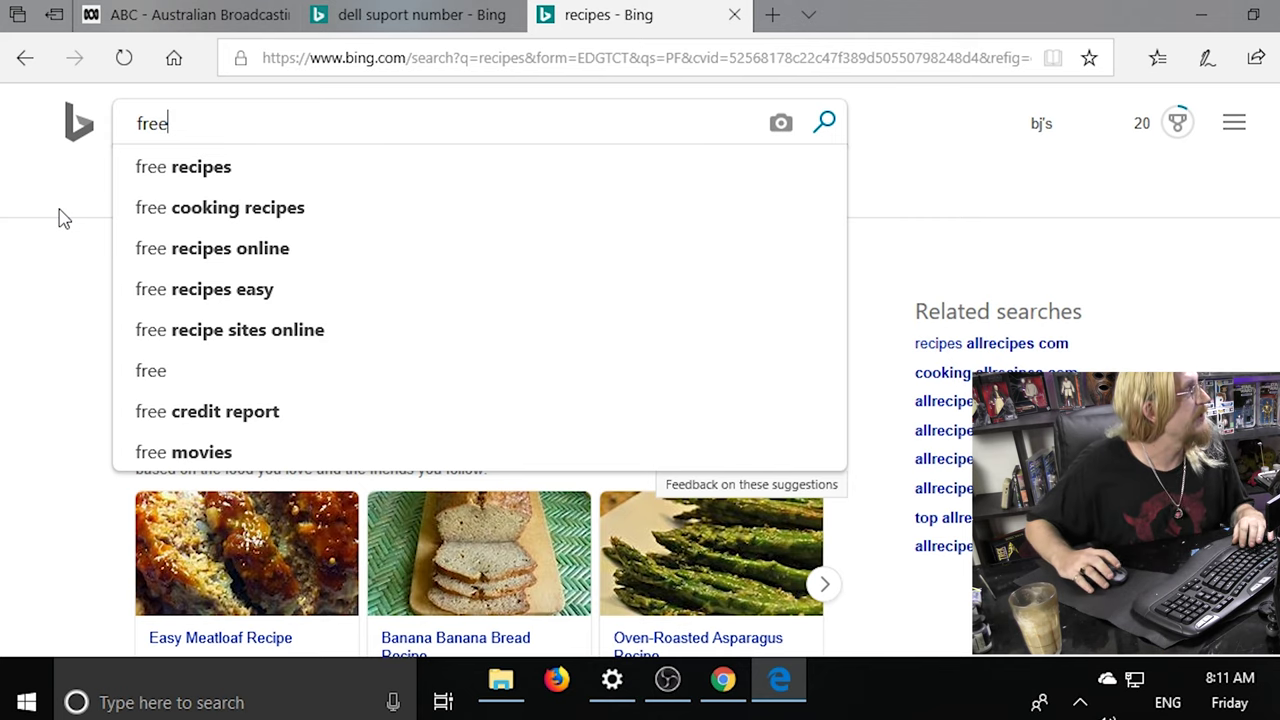
{"action": "left_click", "coordinate": [181, 250]}
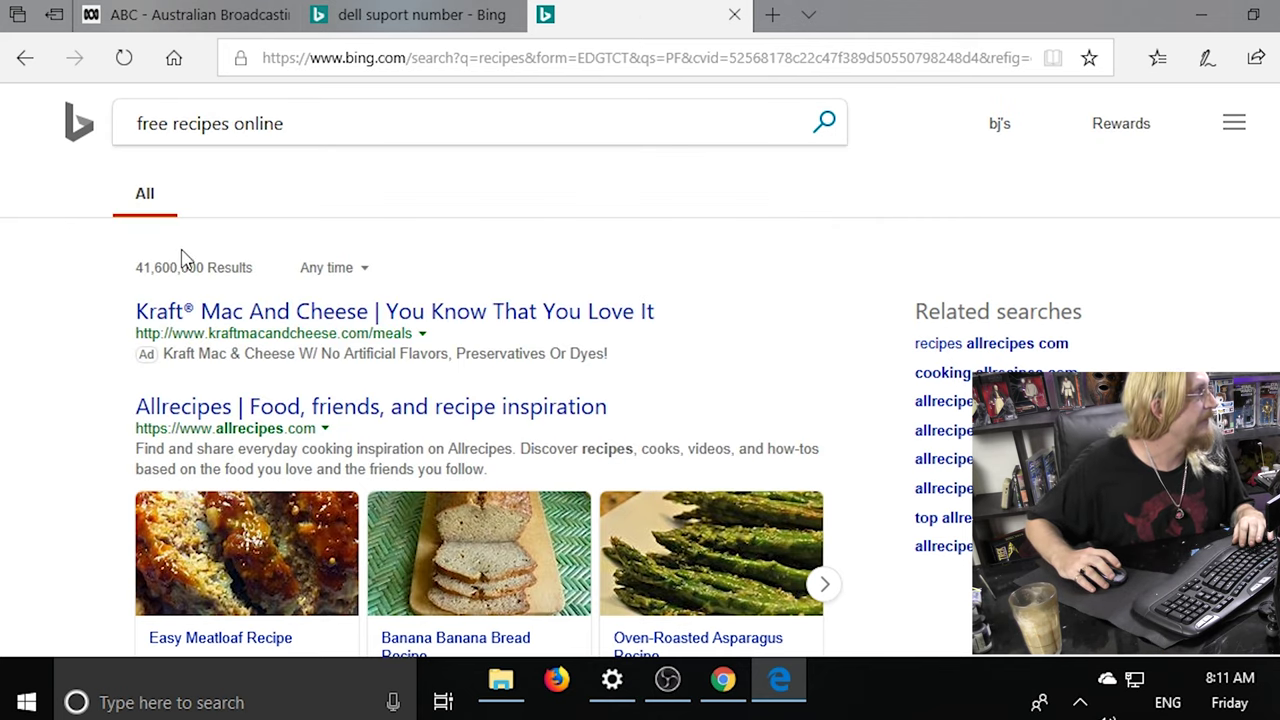
Scroll down to the CreateMyCookbook, Allrecipes, BettyCrocker and freeallrecipes listings.
{"action": "scroll", "coordinate": [80, 315], "scroll_direction": "down", "scroll_amount": 4}
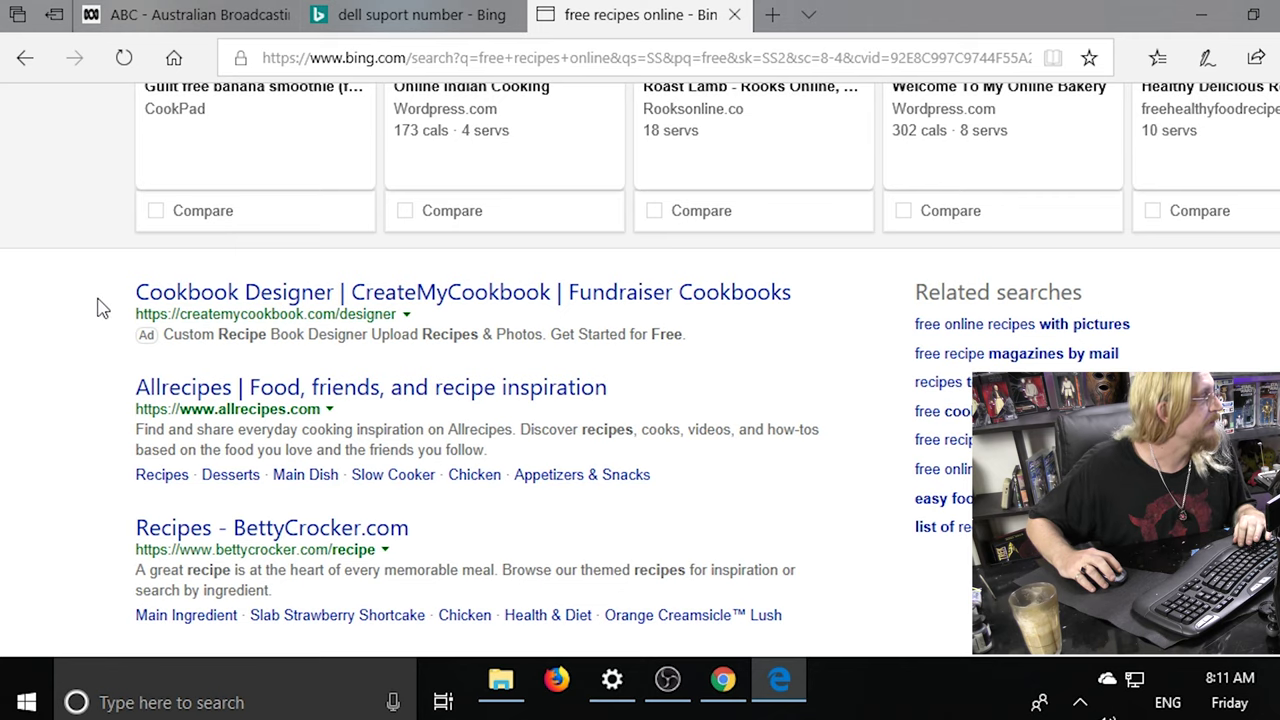
{"action": "scroll", "coordinate": [97, 307], "scroll_direction": "down", "scroll_amount": 3}
{"action": "scroll", "coordinate": [97, 307], "scroll_direction": "down", "scroll_amount": 6}
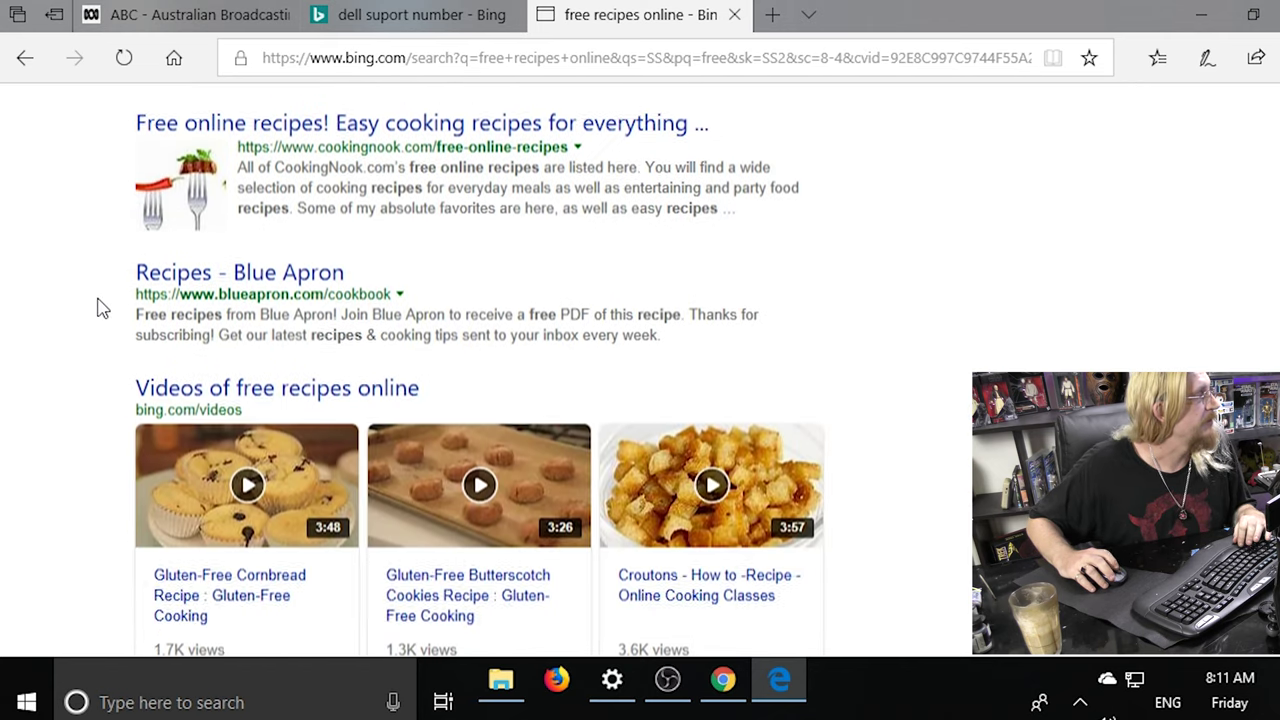
{"action": "scroll", "coordinate": [97, 307], "scroll_direction": "up", "scroll_amount": 10}
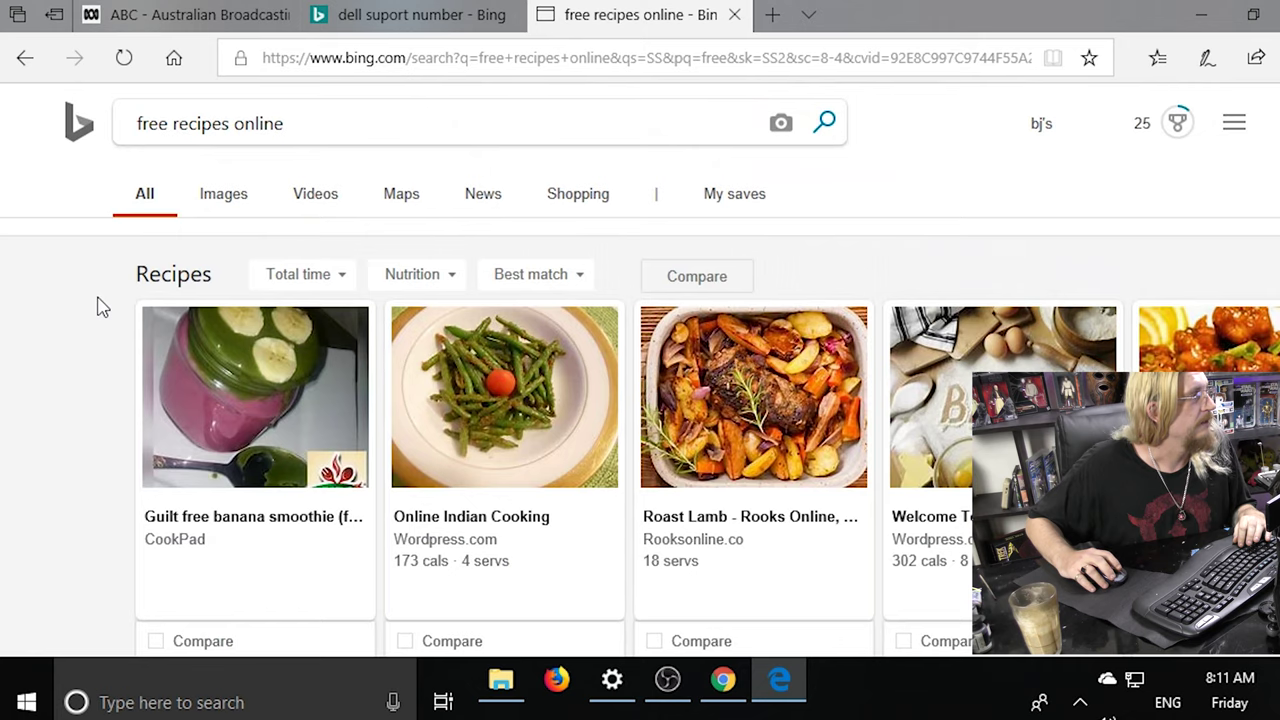
{"action": "left_click_drag", "start_coordinate": [318, 120], "coordinate": [113, 100]}
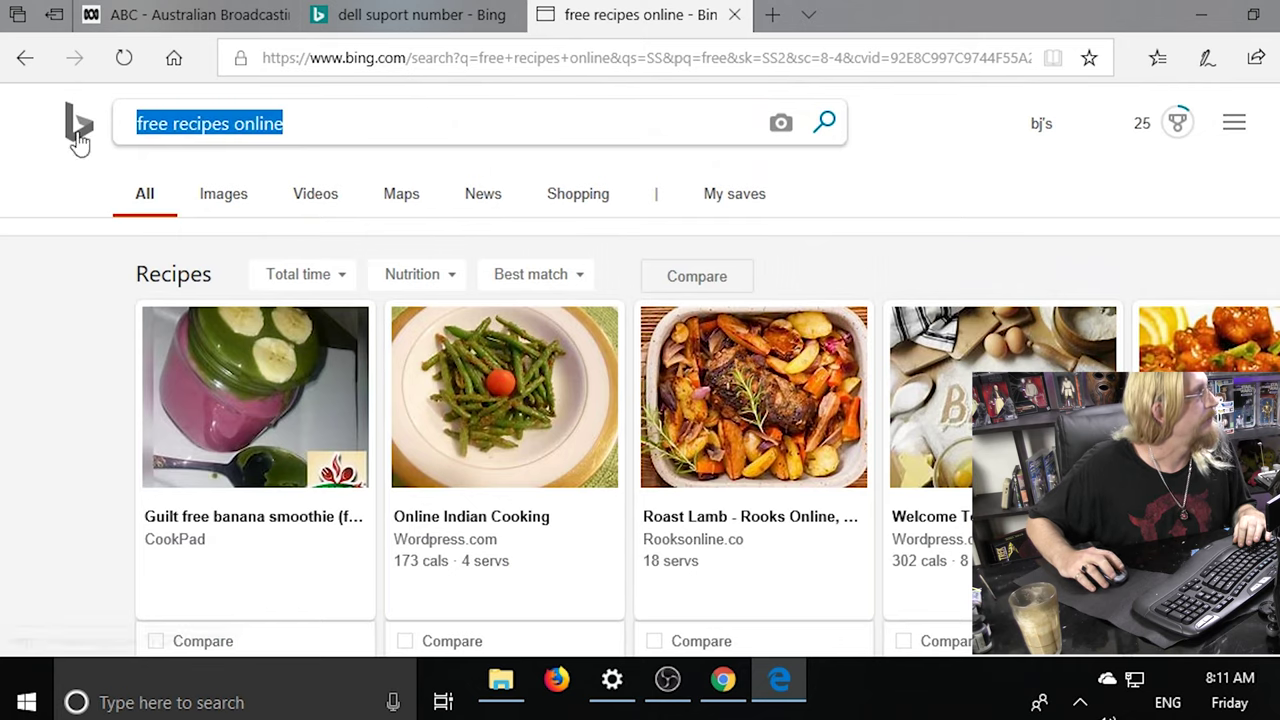
{"action": "scroll", "coordinate": [55, 357], "scroll_direction": "down", "scroll_amount": 4}
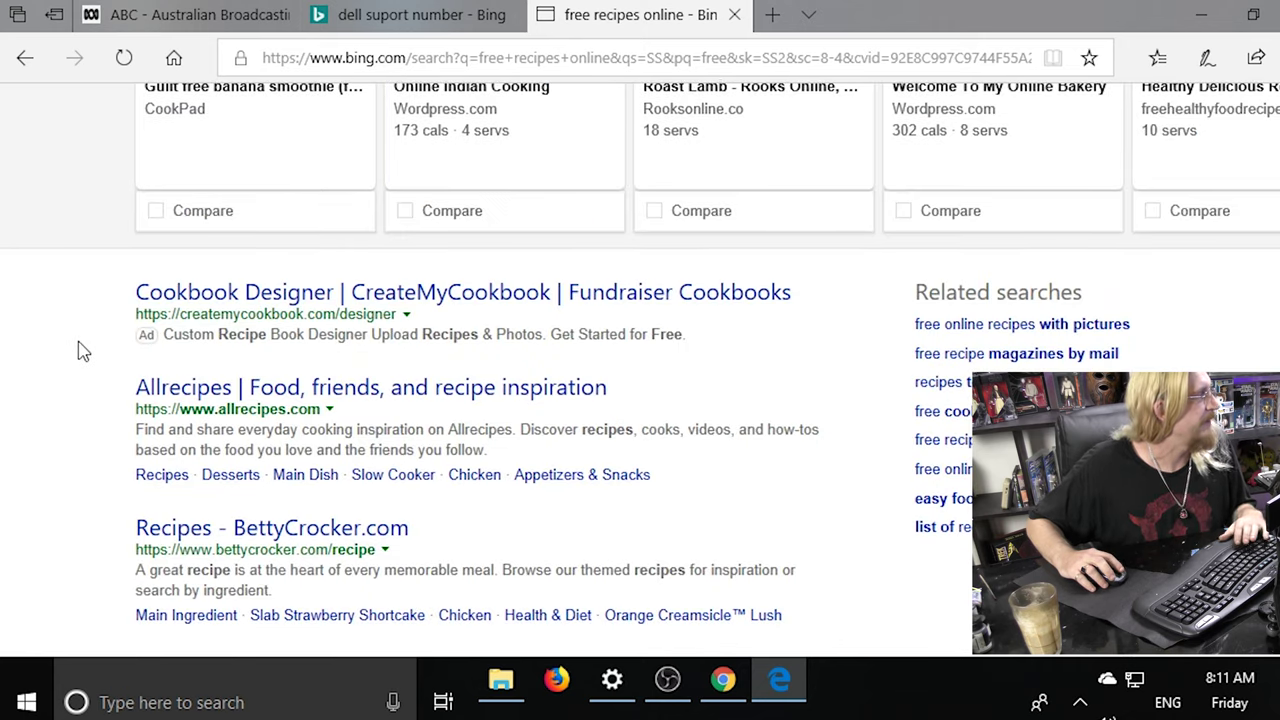
{"action": "scroll", "coordinate": [86, 351], "scroll_direction": "down", "scroll_amount": 1}
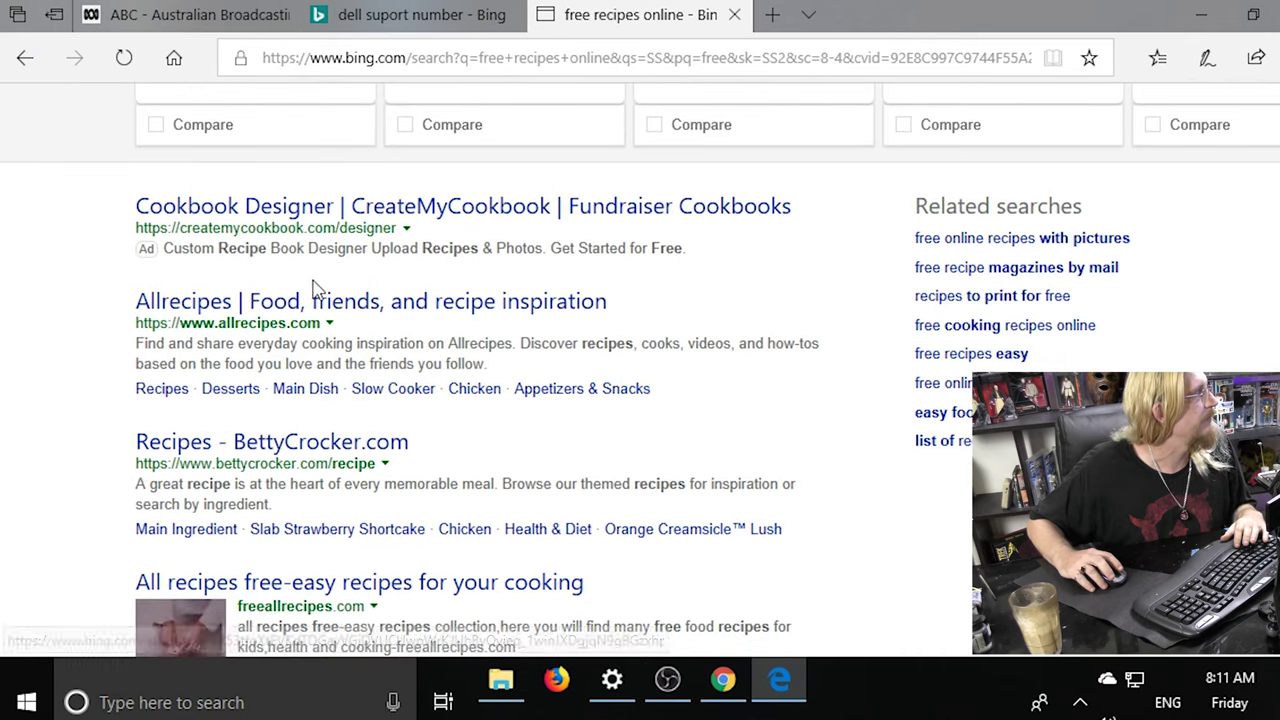
{"action": "left_click", "coordinate": [585, 302]}
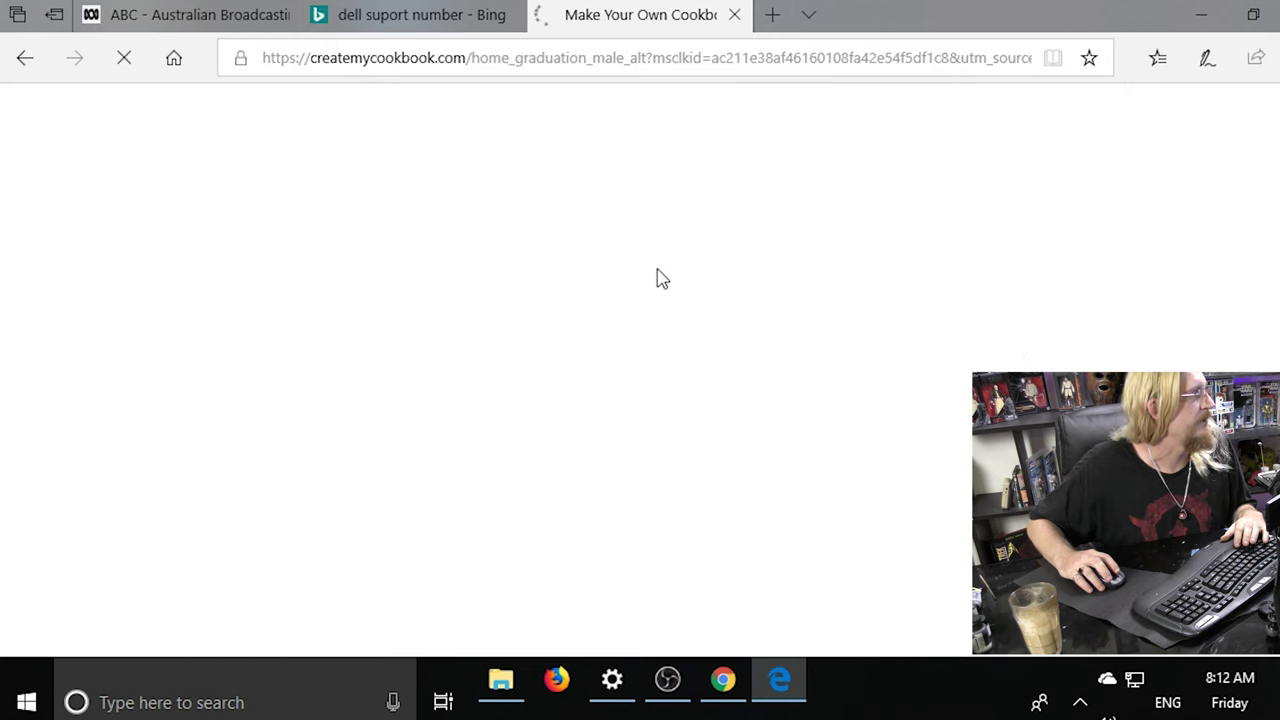
{"action": "scroll", "coordinate": [717, 395], "scroll_direction": "down", "scroll_amount": 1}
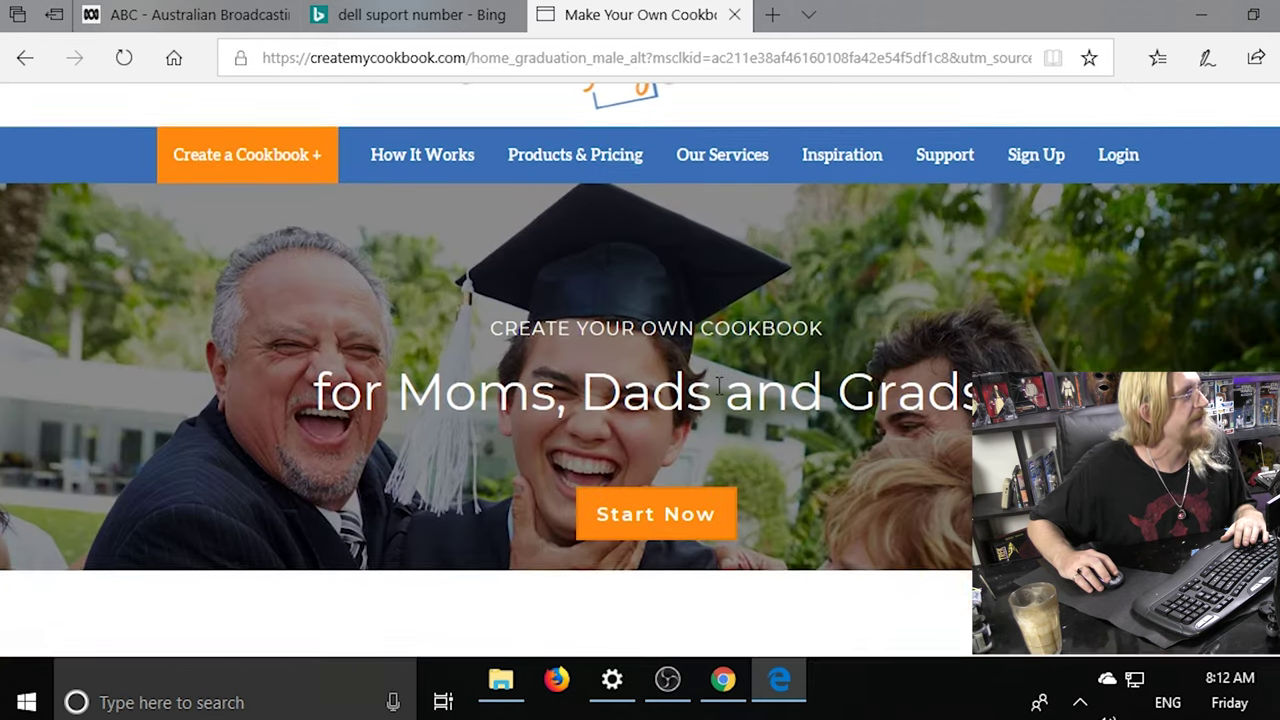
{"action": "mouse_move", "coordinate": [563, 160]}
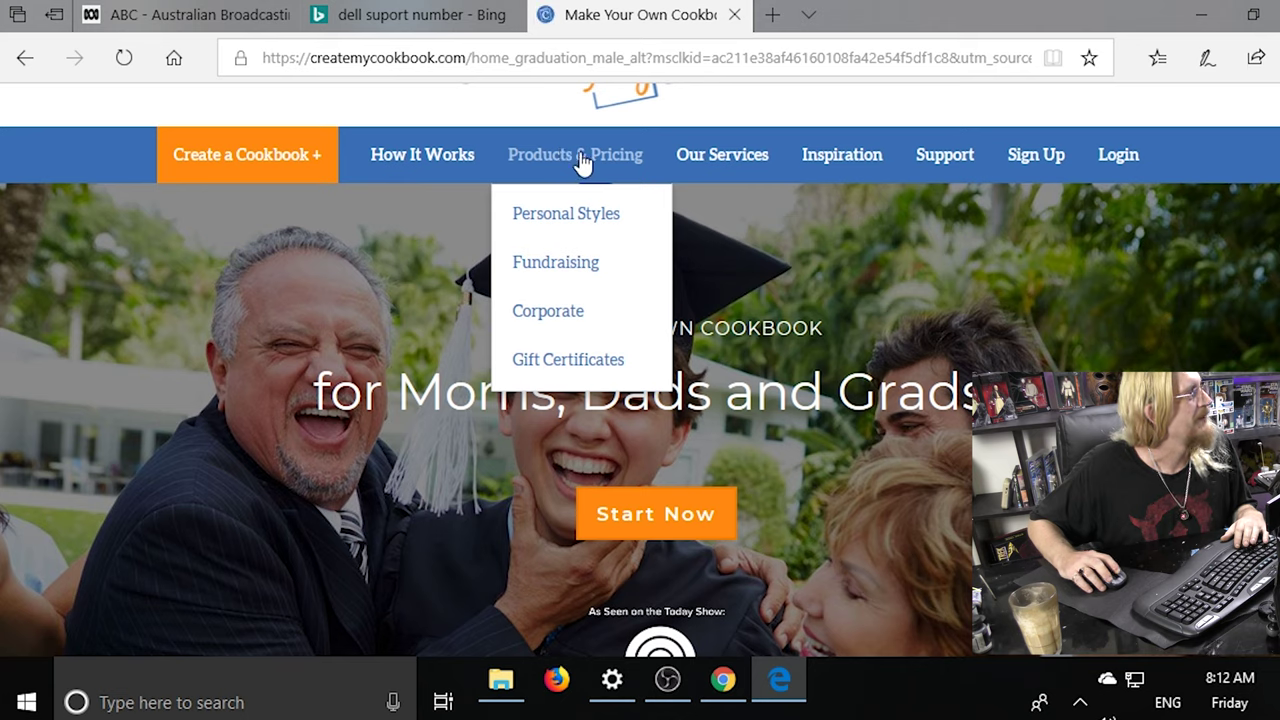
{"action": "scroll", "coordinate": [583, 163], "scroll_direction": "up", "scroll_amount": 1}
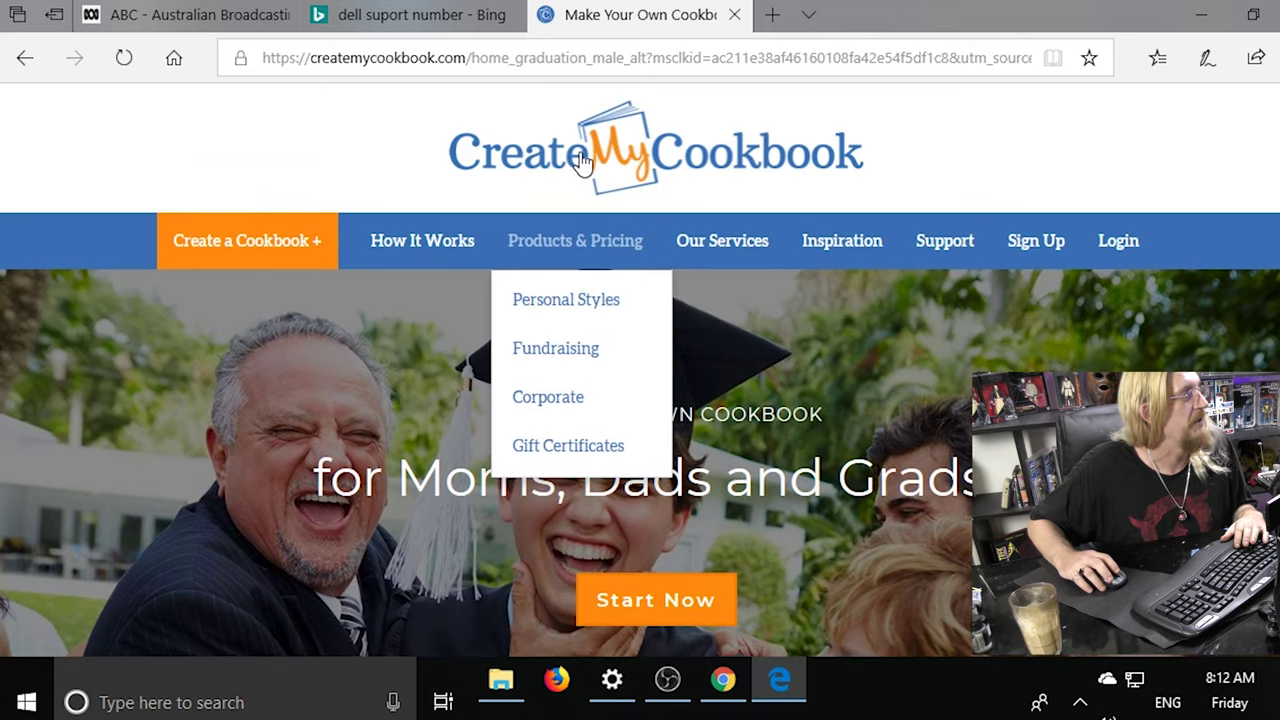
{"action": "key", "text": "alt+Left"}
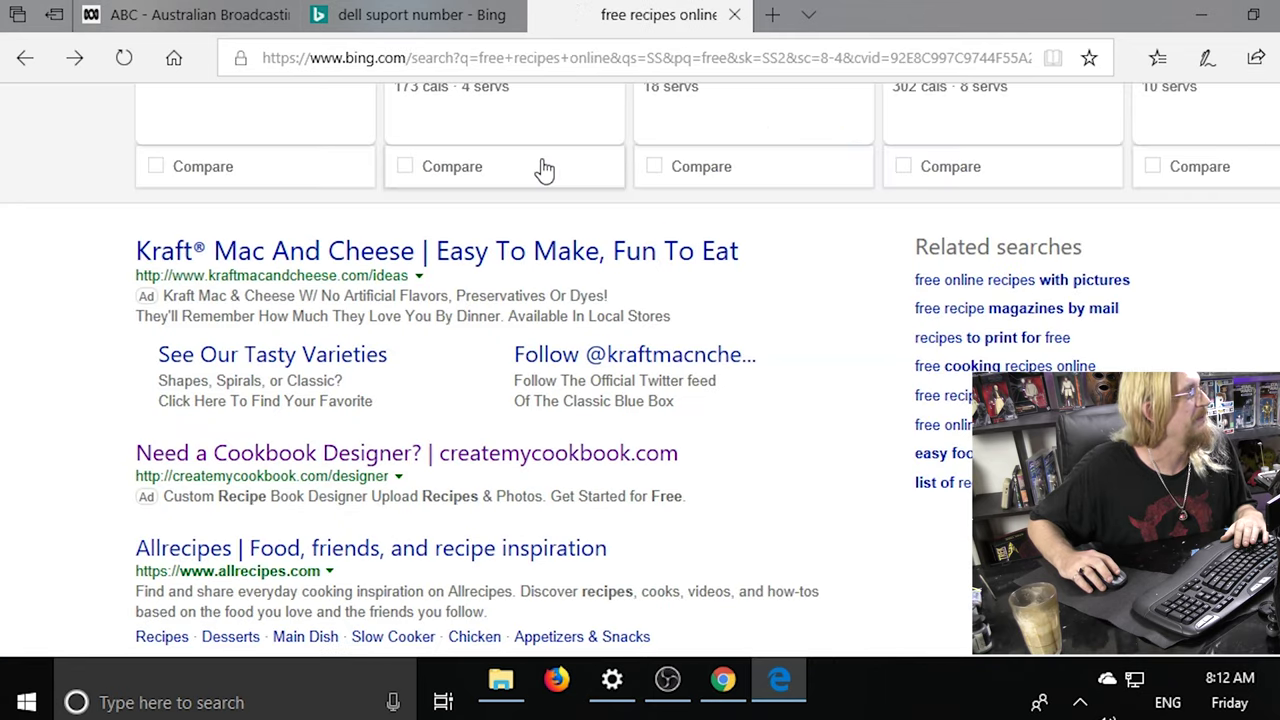
{"action": "scroll", "coordinate": [545, 170], "scroll_direction": "down", "scroll_amount": 3}
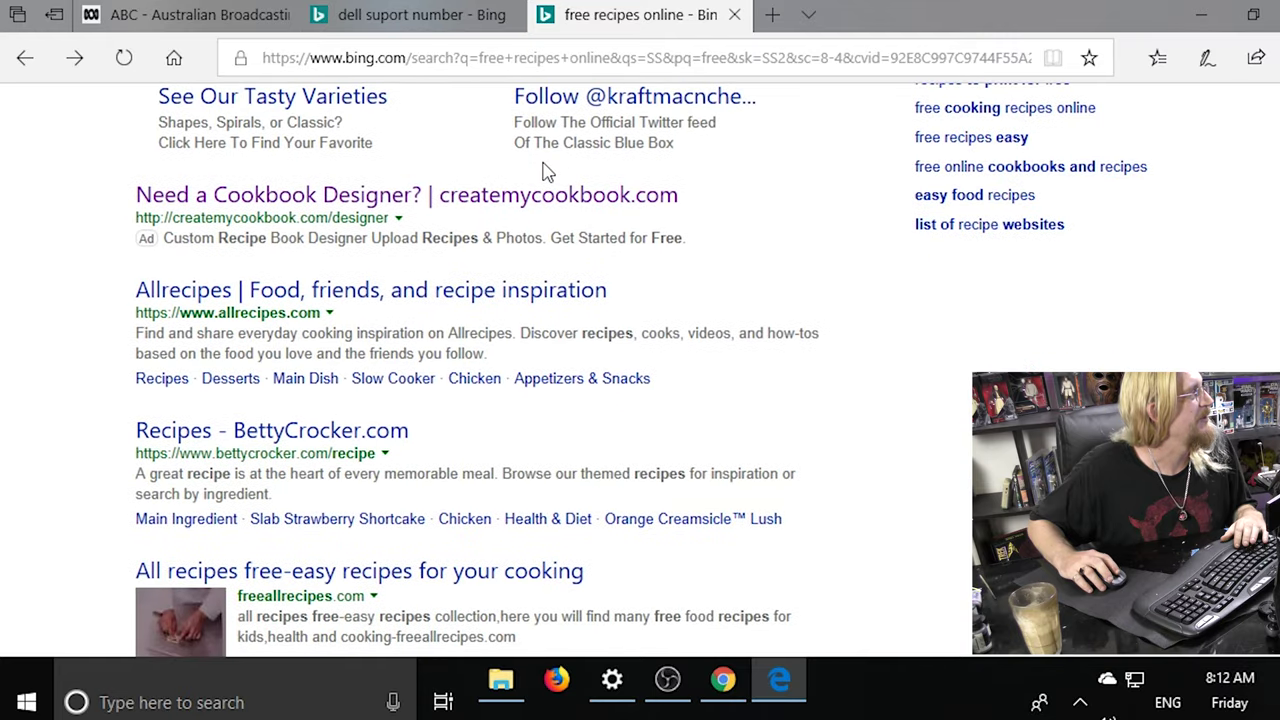
{"action": "scroll", "coordinate": [545, 172], "scroll_direction": "down", "scroll_amount": 1}
Open the Allrecipes result and scroll its home page down to recipe cards like Garlic Chicken.
{"action": "left_click", "coordinate": [417, 224]}
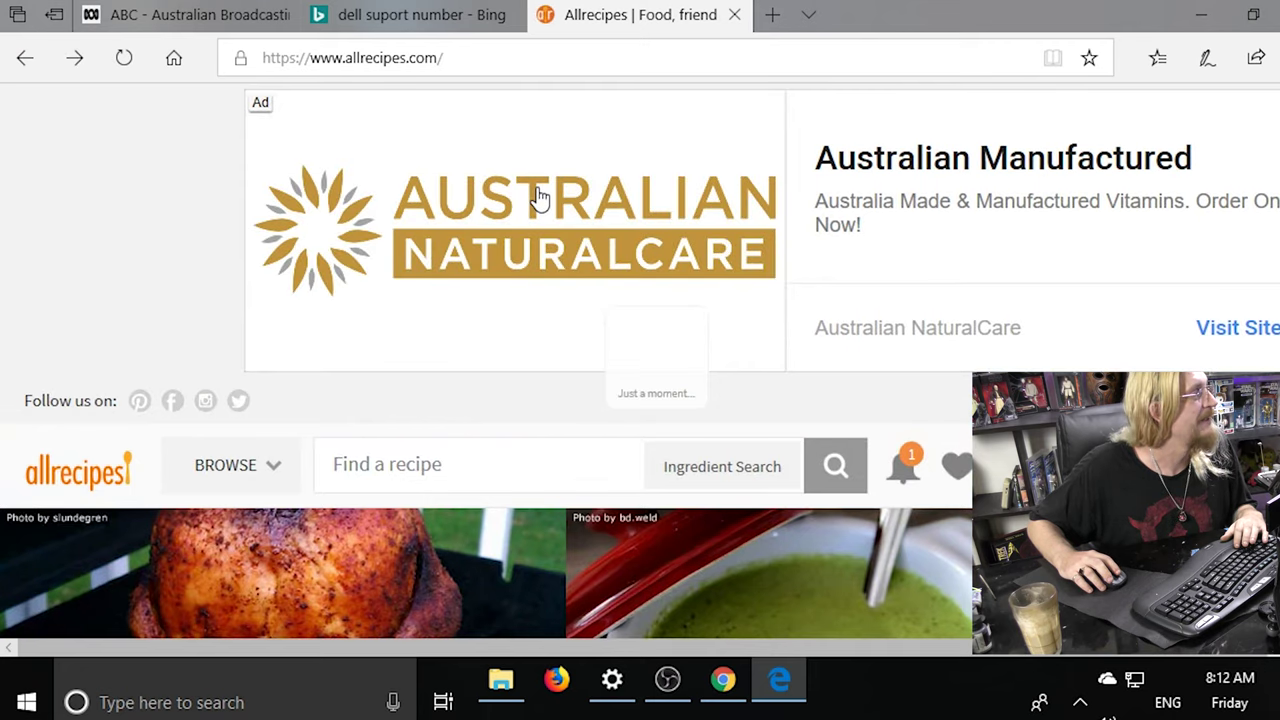
{"action": "scroll", "coordinate": [538, 197], "scroll_direction": "down", "scroll_amount": 3}
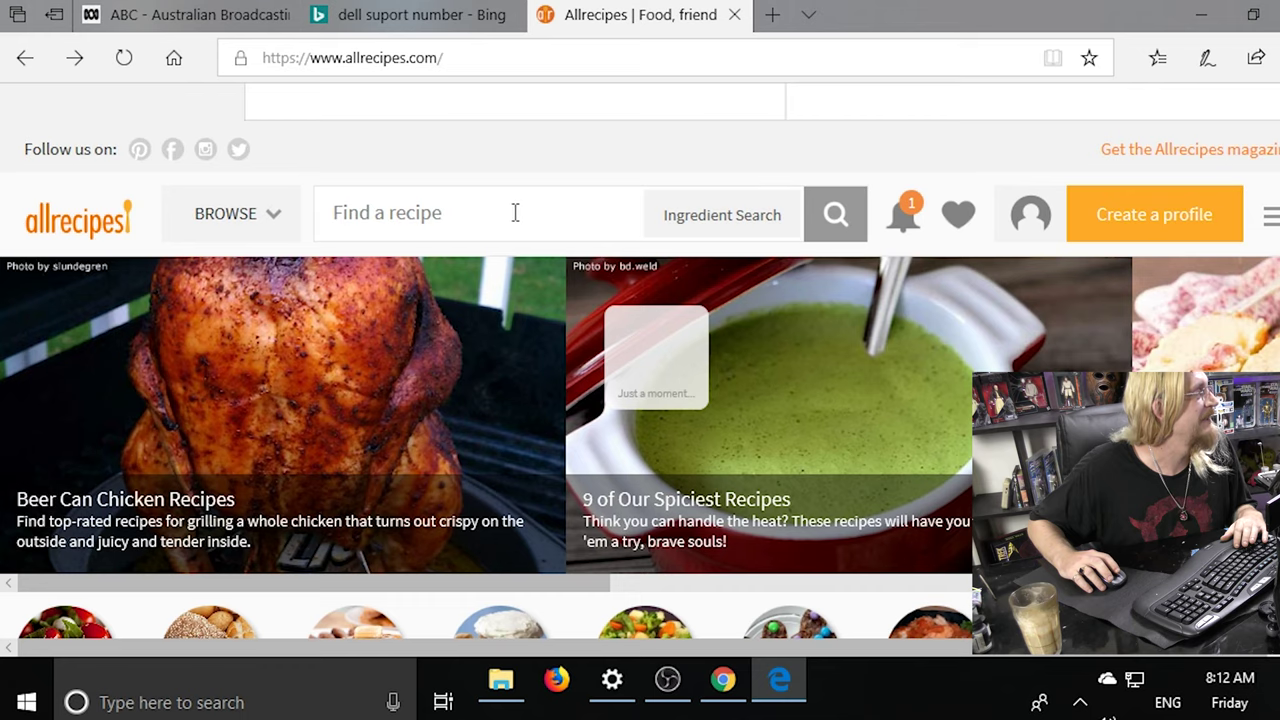
{"action": "scroll", "coordinate": [515, 212], "scroll_direction": "up", "scroll_amount": 3}
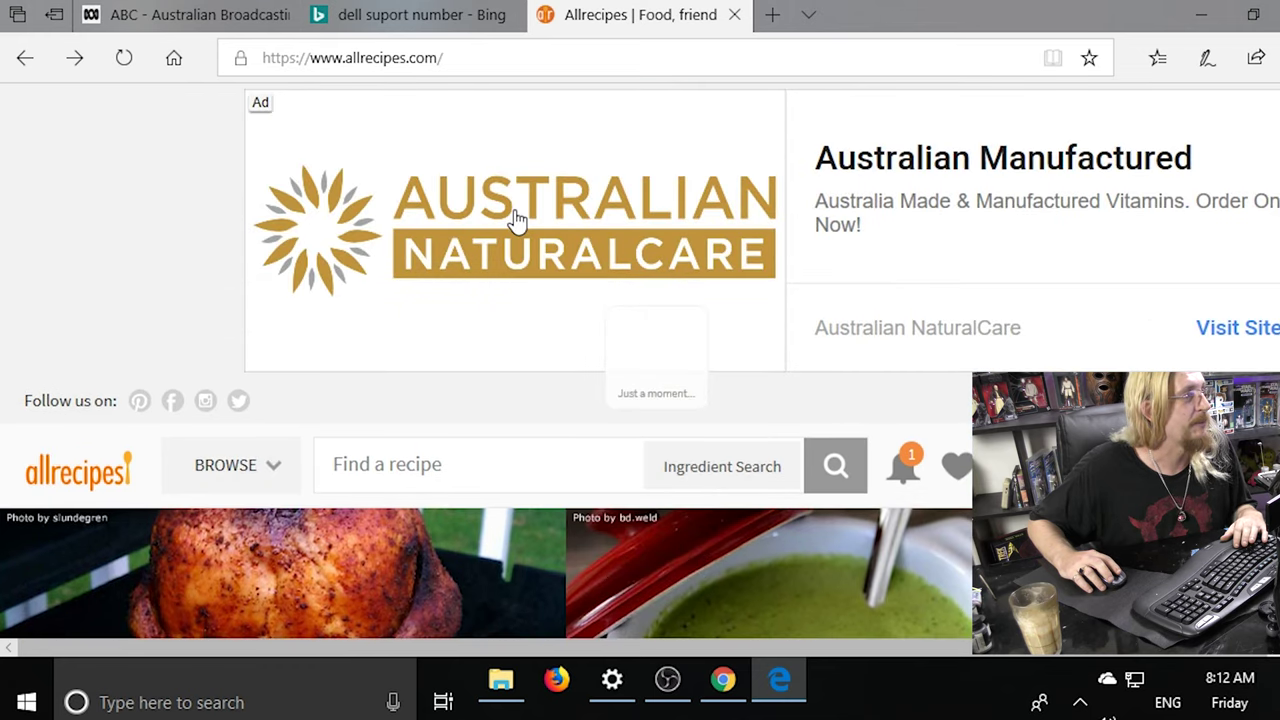
{"action": "scroll", "coordinate": [515, 218], "scroll_direction": "down", "scroll_amount": 8}
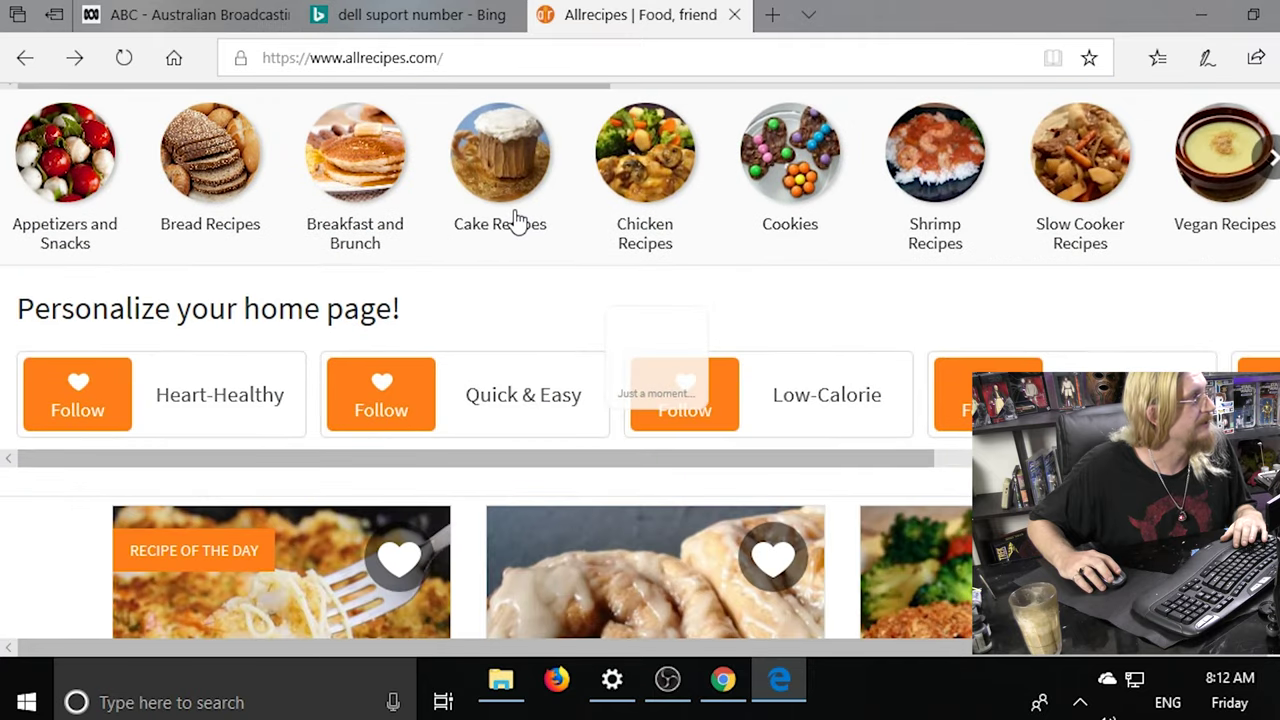
{"action": "scroll", "coordinate": [515, 220], "scroll_direction": "down", "scroll_amount": 1}
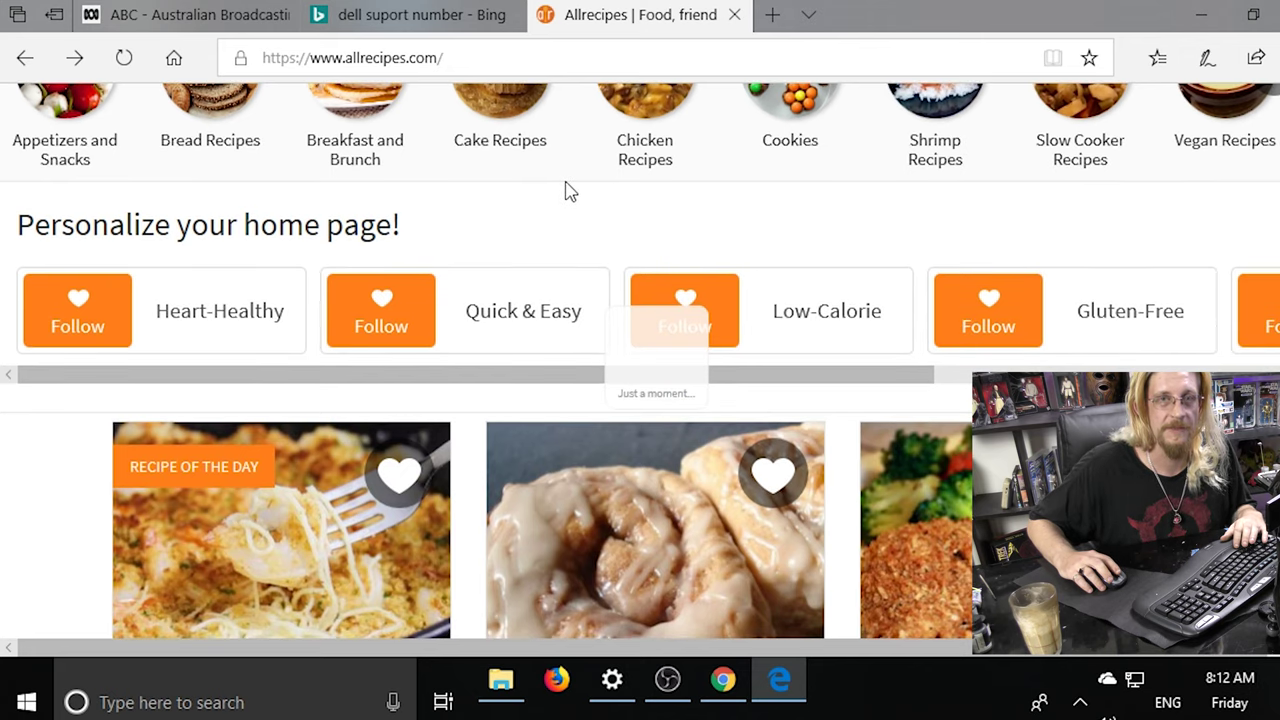
{"action": "scroll", "coordinate": [567, 191], "scroll_direction": "down", "scroll_amount": 3}
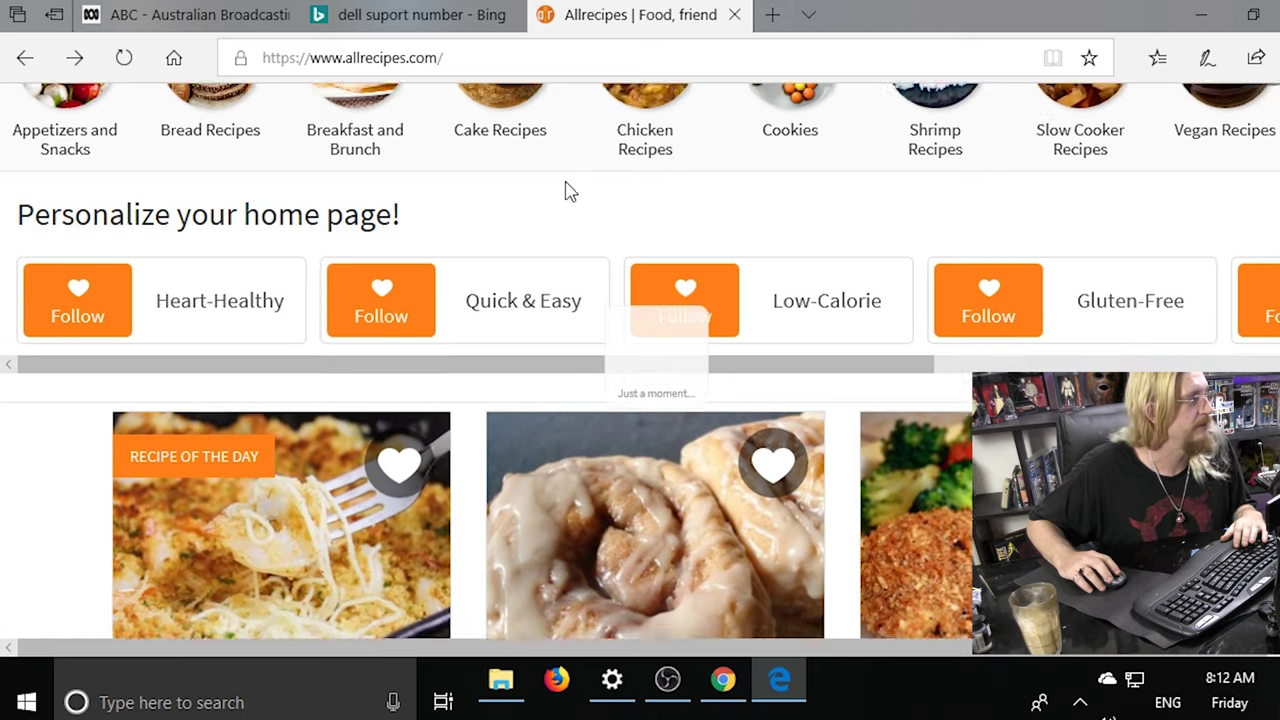
{"action": "scroll", "coordinate": [567, 191], "scroll_direction": "down", "scroll_amount": 3}
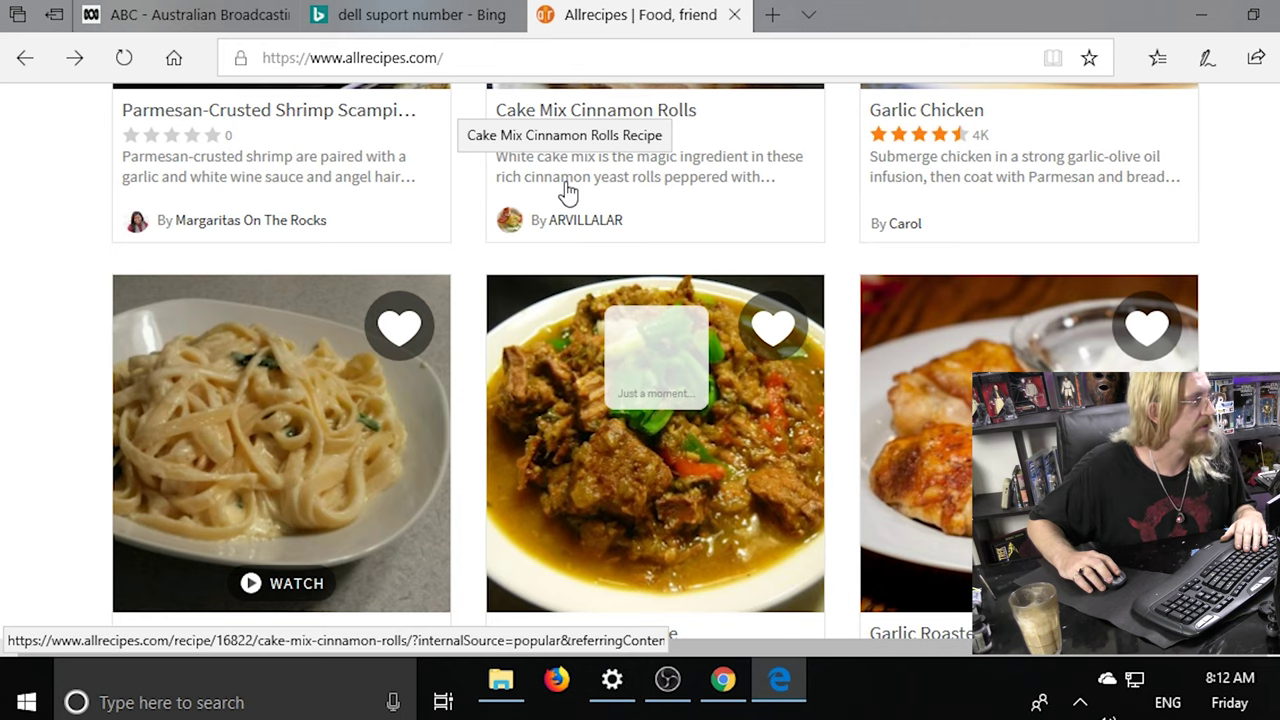
{"action": "scroll", "coordinate": [567, 191], "scroll_direction": "down", "scroll_amount": 3}
{"action": "scroll", "coordinate": [567, 191], "scroll_direction": "up", "scroll_amount": 9}
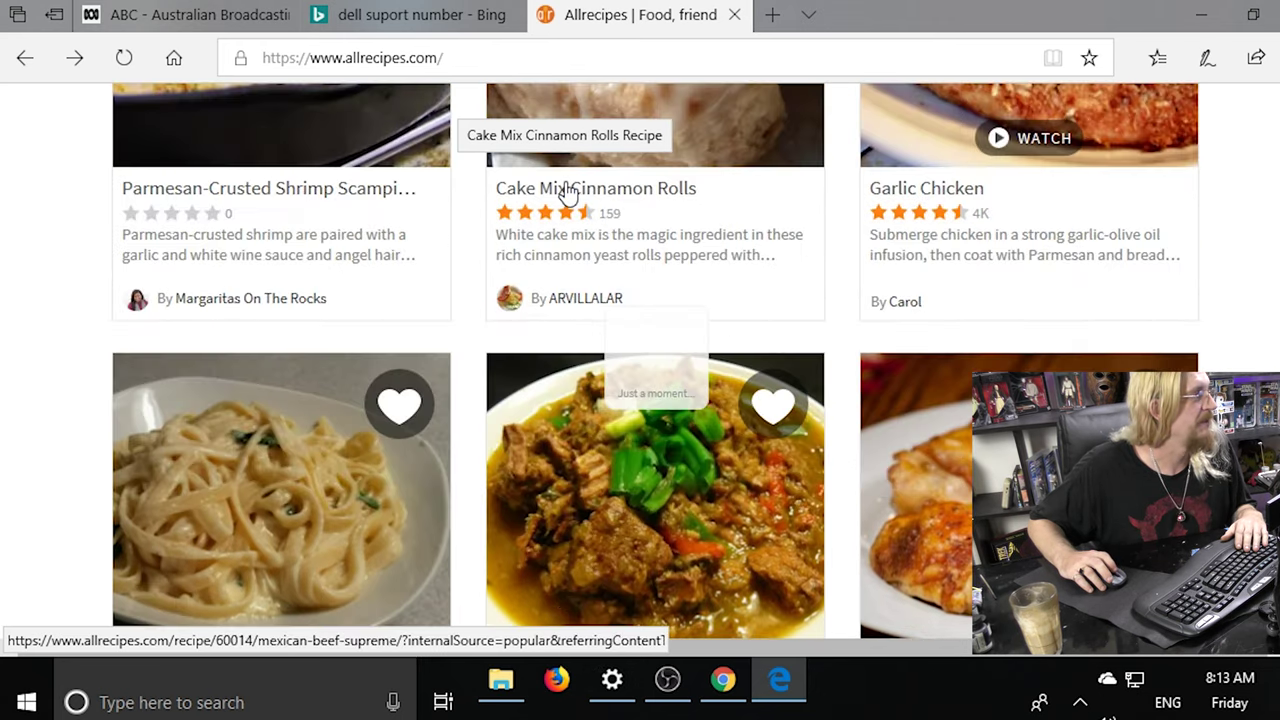
{"action": "scroll", "coordinate": [575, 191], "scroll_direction": "down", "scroll_amount": 4}
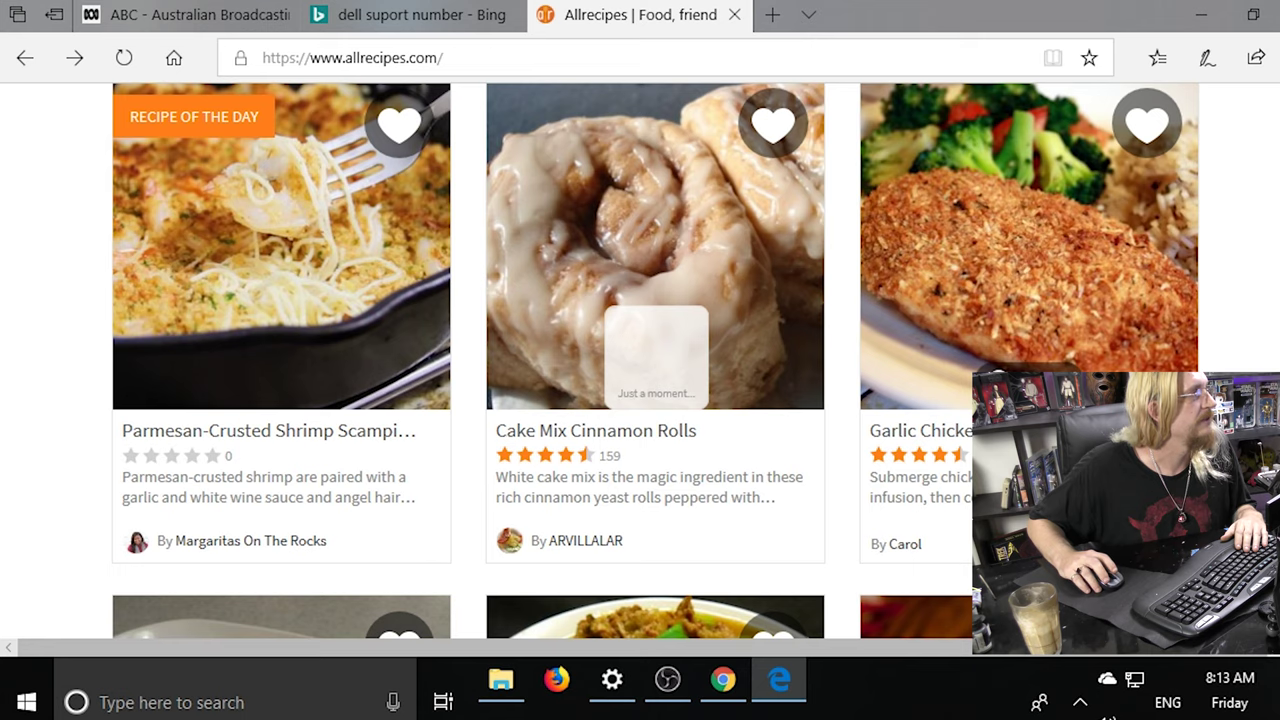
Read through the Garlic Chicken recipe, then go back twice to the Bing results.
{"action": "left_click", "coordinate": [958, 313]}
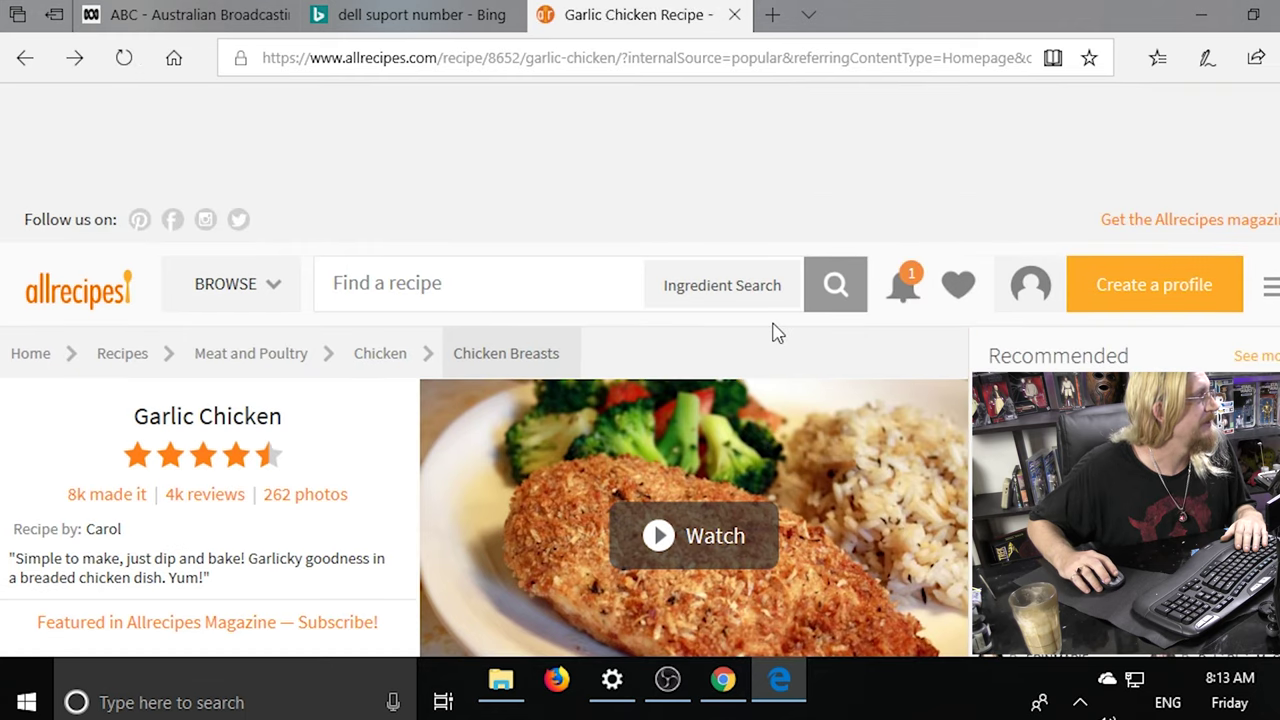
{"action": "scroll", "coordinate": [775, 332], "scroll_direction": "down", "scroll_amount": 2}
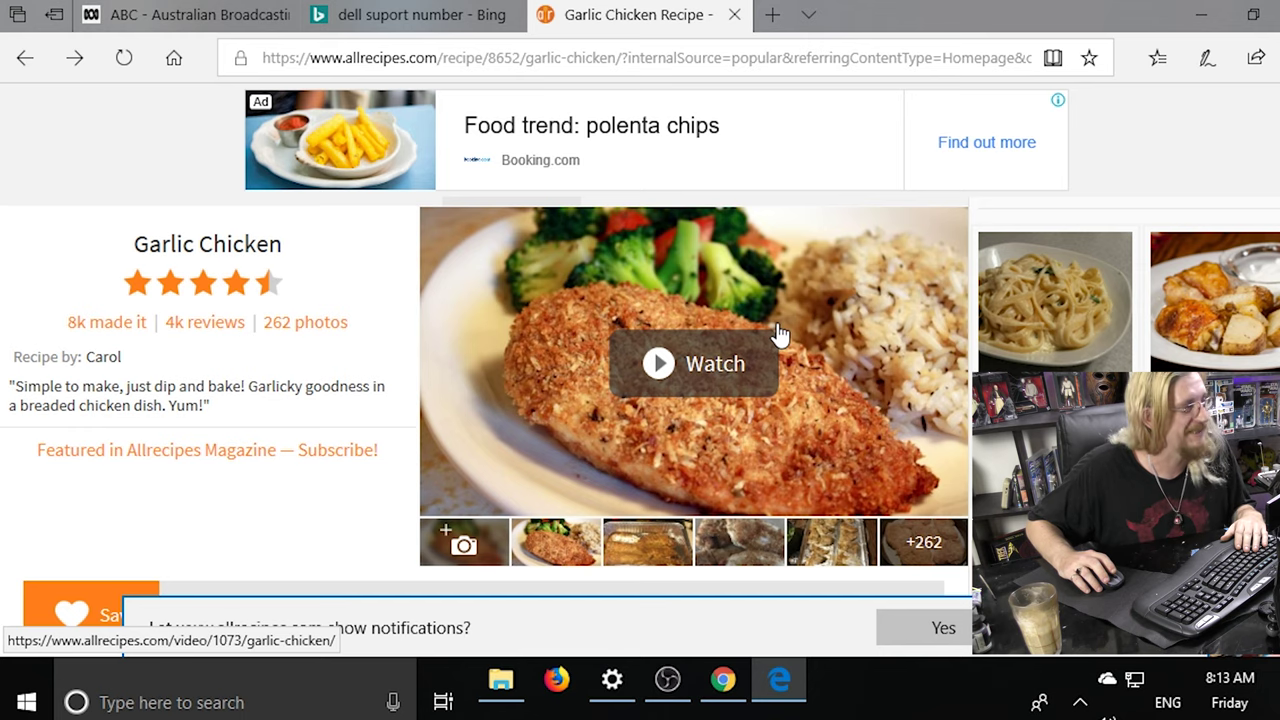
{"action": "scroll", "coordinate": [778, 333], "scroll_direction": "down", "scroll_amount": 6}
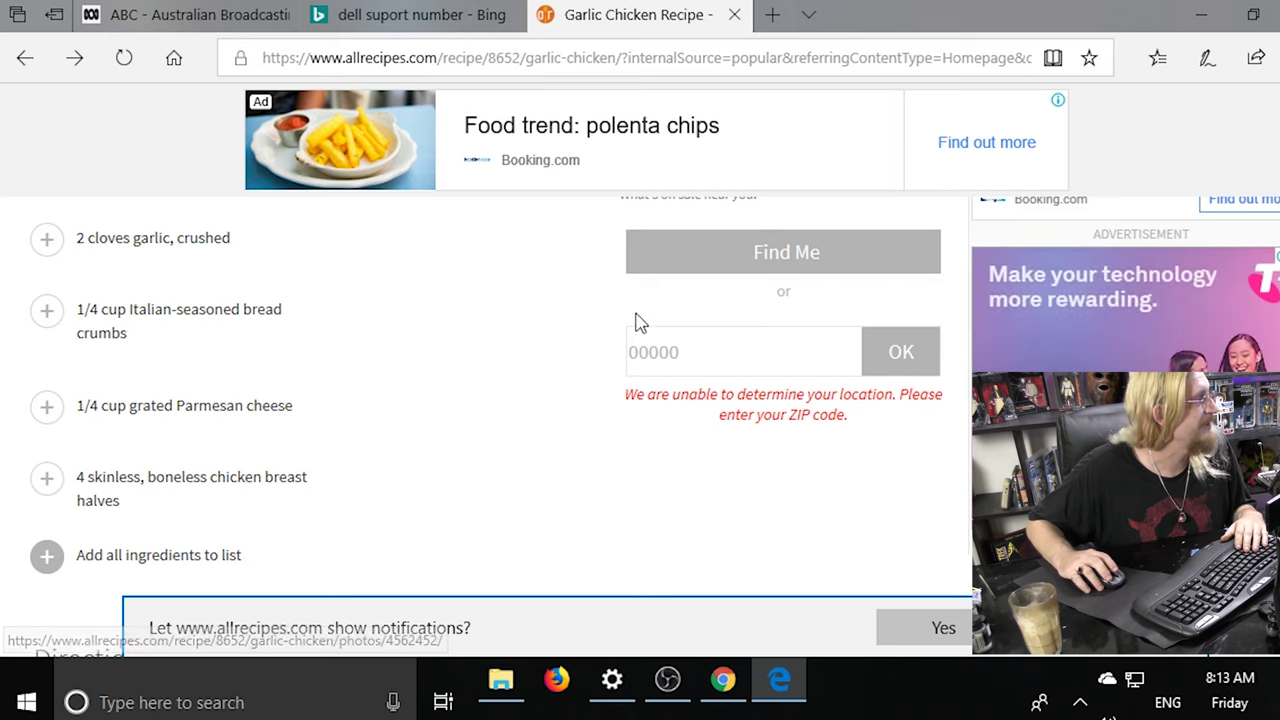
{"action": "scroll", "coordinate": [526, 329], "scroll_direction": "down", "scroll_amount": 4}
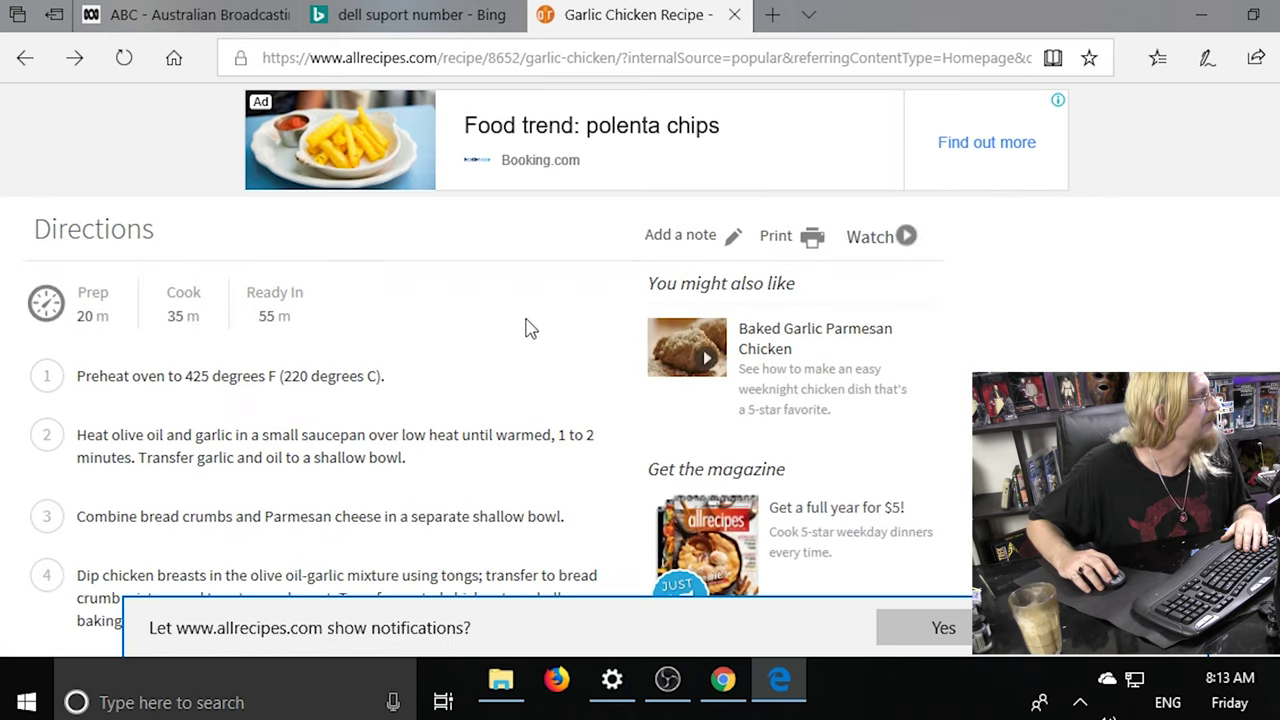
{"action": "scroll", "coordinate": [526, 322], "scroll_direction": "down", "scroll_amount": 4}
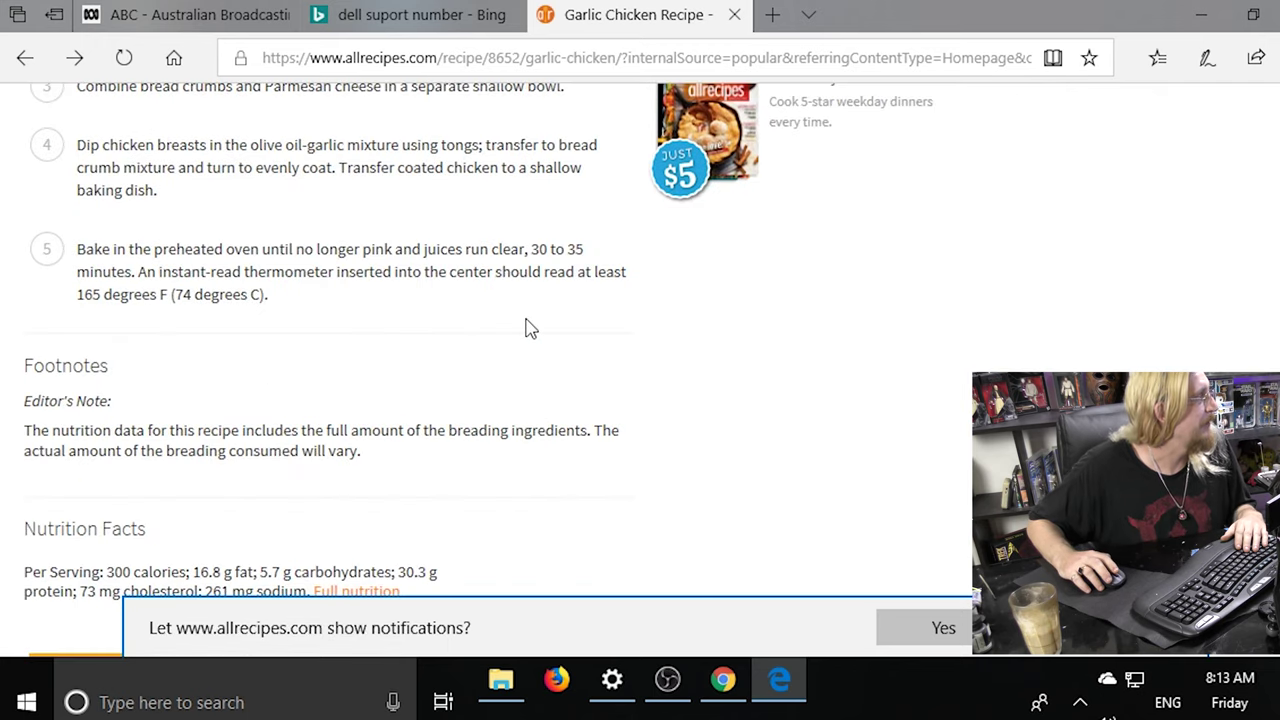
{"action": "key", "text": "alt+Left"}
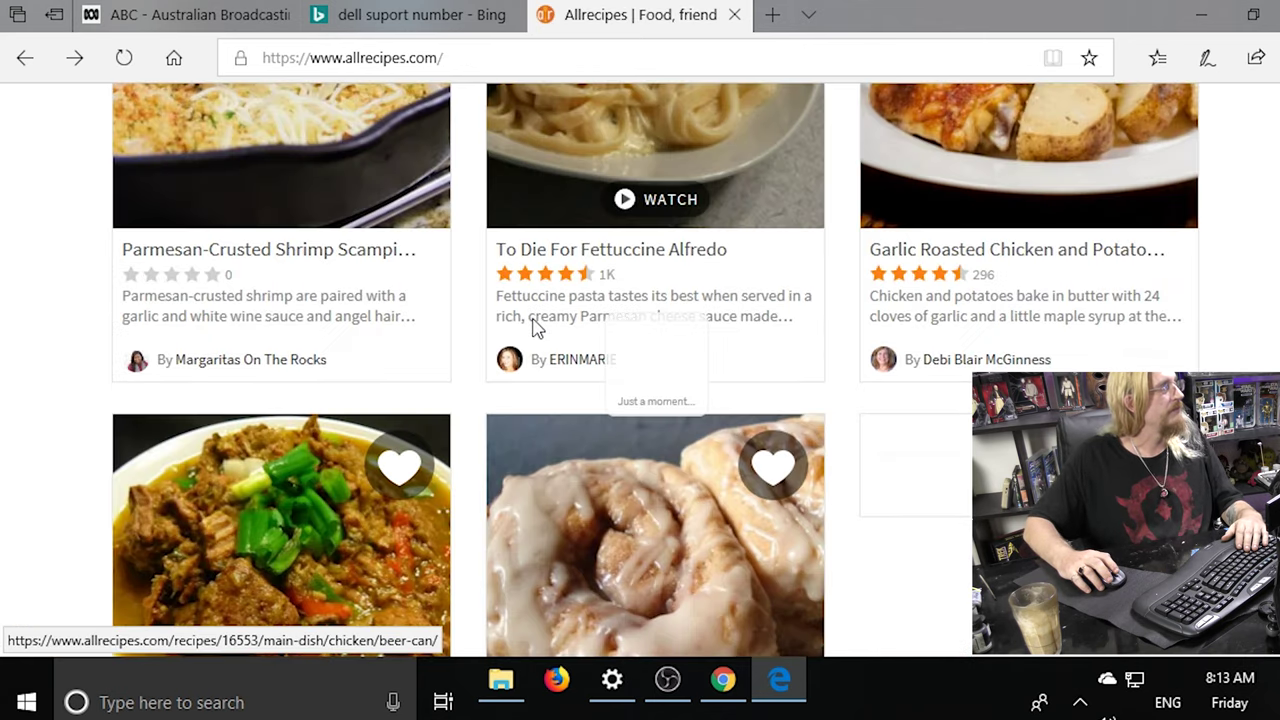
{"action": "key", "text": "alt+Left"}
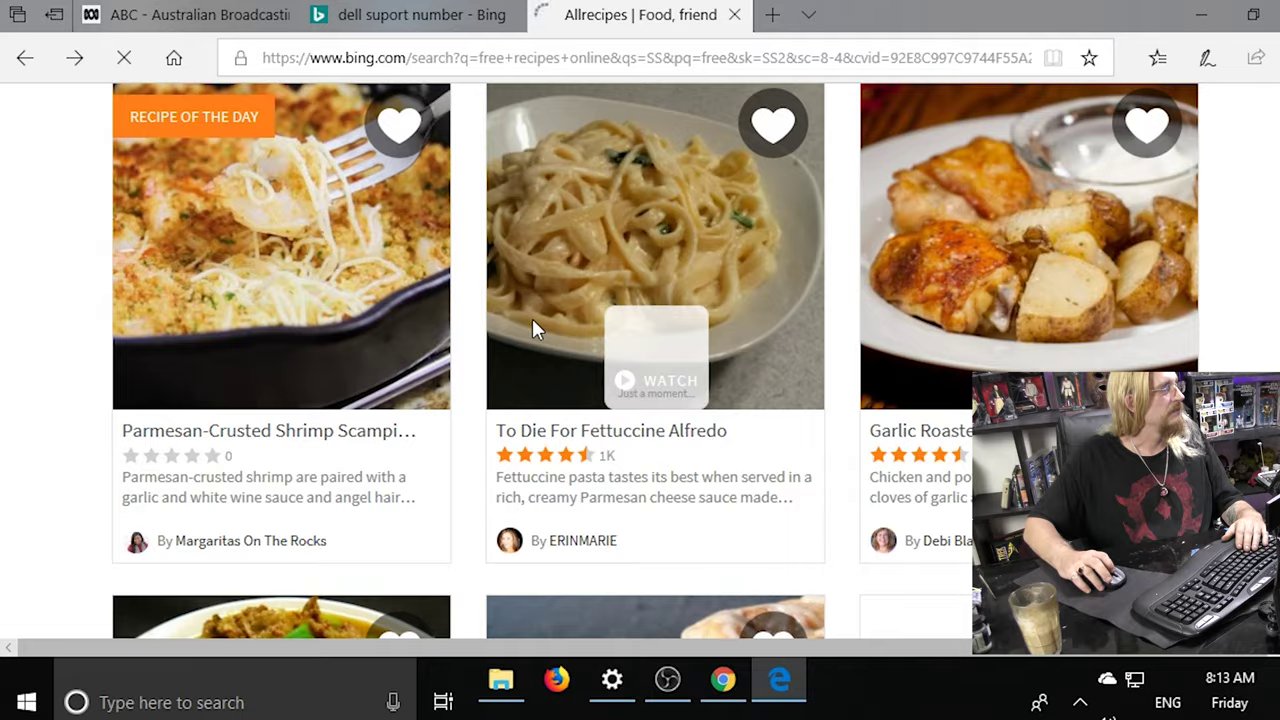
Return to the top of the 'free recipes online' results, select the query, then focus the address bar.
{"action": "scroll", "coordinate": [532, 318], "scroll_direction": "up", "scroll_amount": 10}
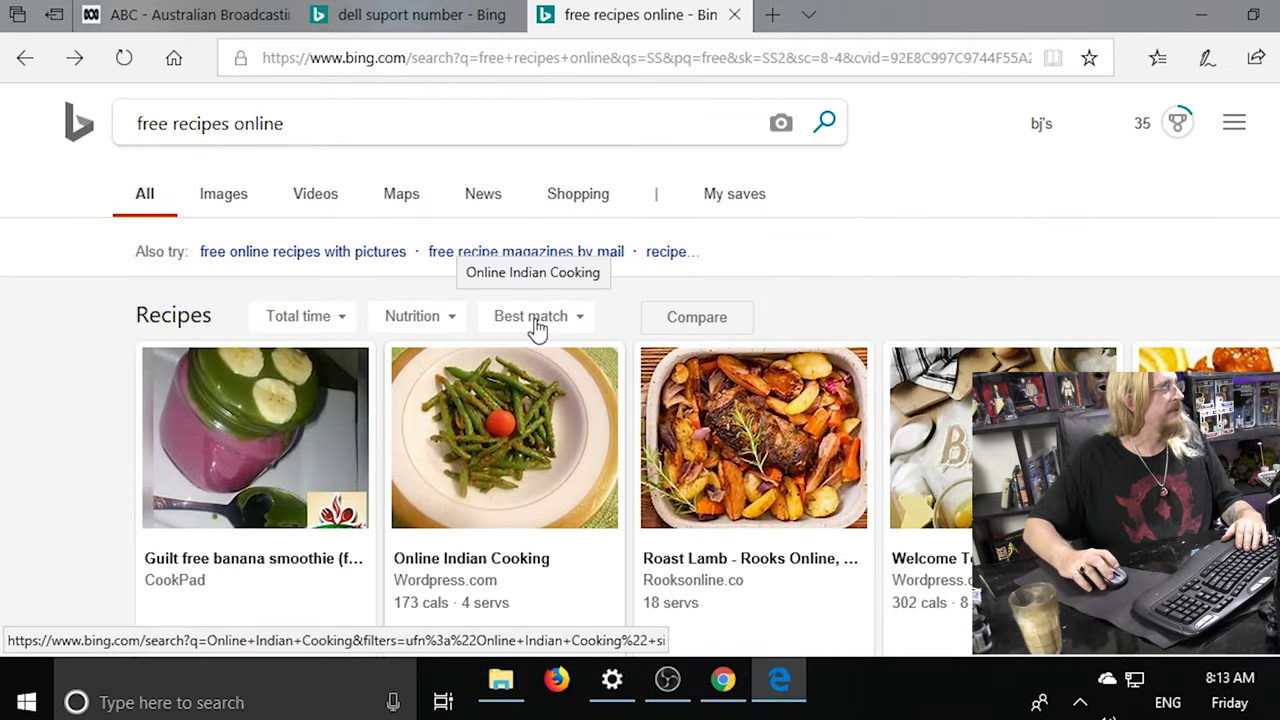
{"action": "left_click", "coordinate": [346, 123]}
{"action": "left_click_drag", "start_coordinate": [300, 127], "coordinate": [110, 128]}
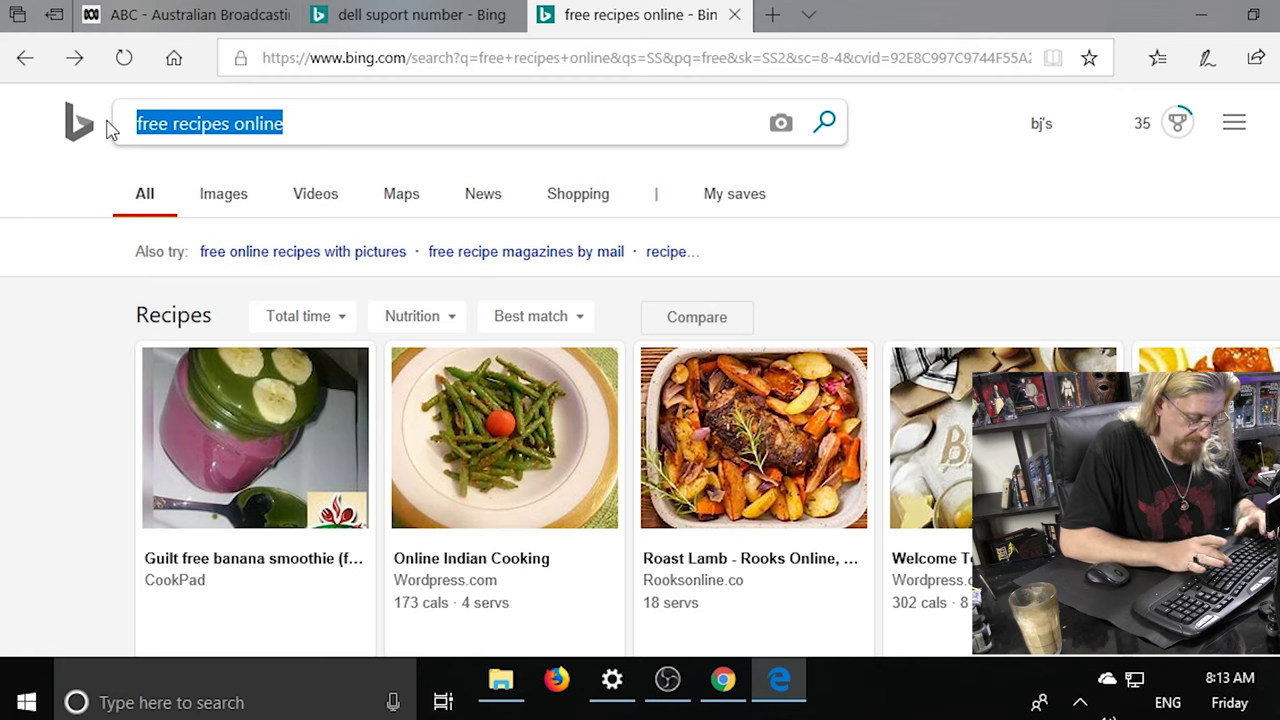
{"action": "key", "text": "ctrl+l"}
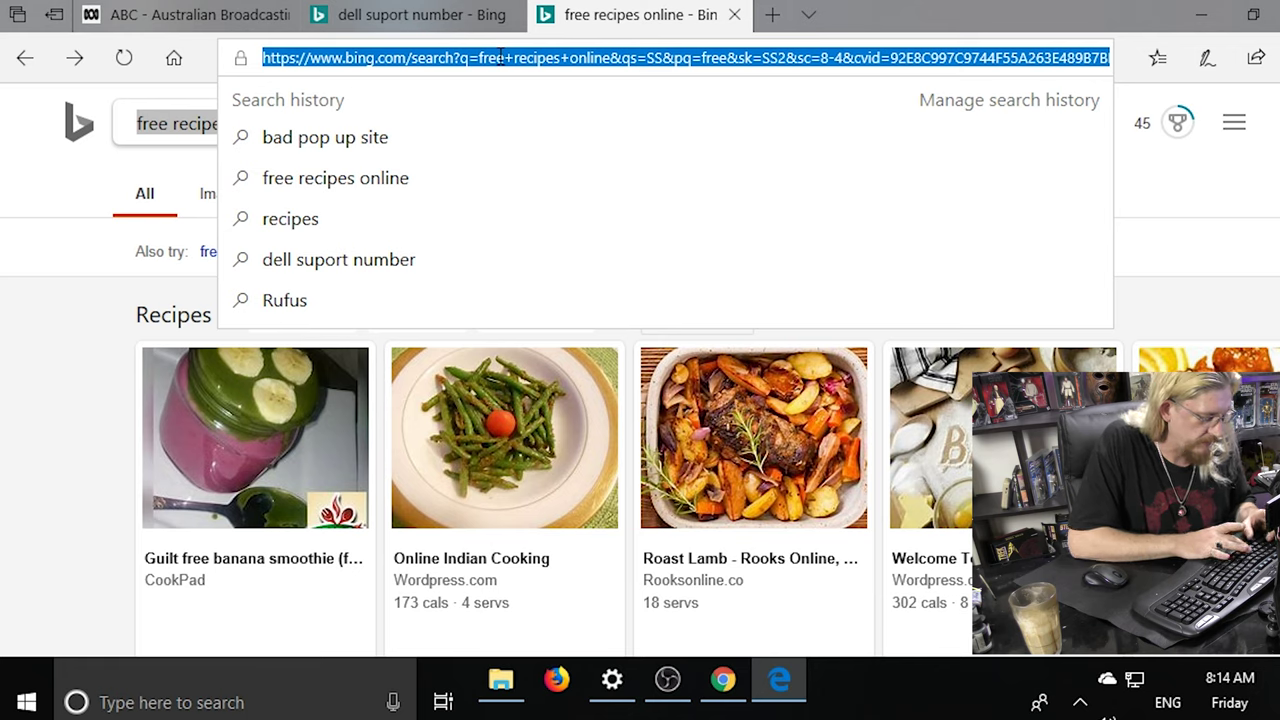
Visit the misspelled address facbook.co, which triggers the SmartScreen unsafe-site warning.
{"action": "type", "text": "fac"}
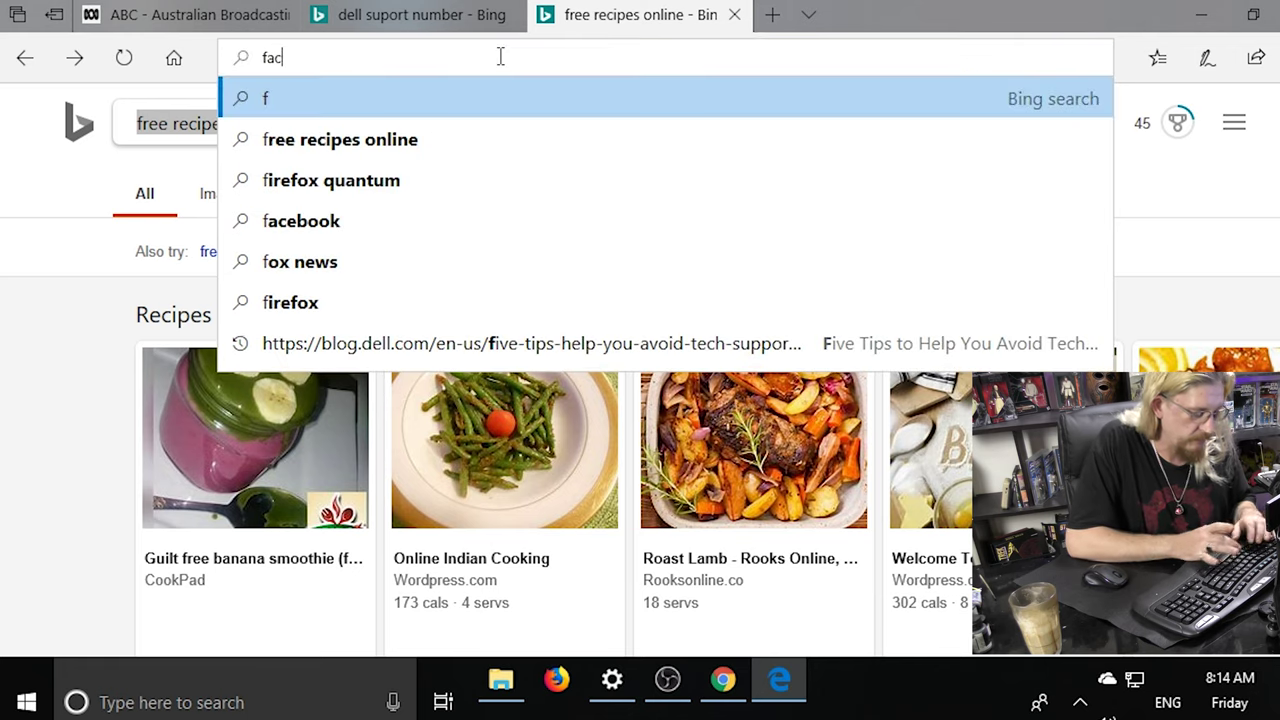
{"action": "type", "text": "book."}
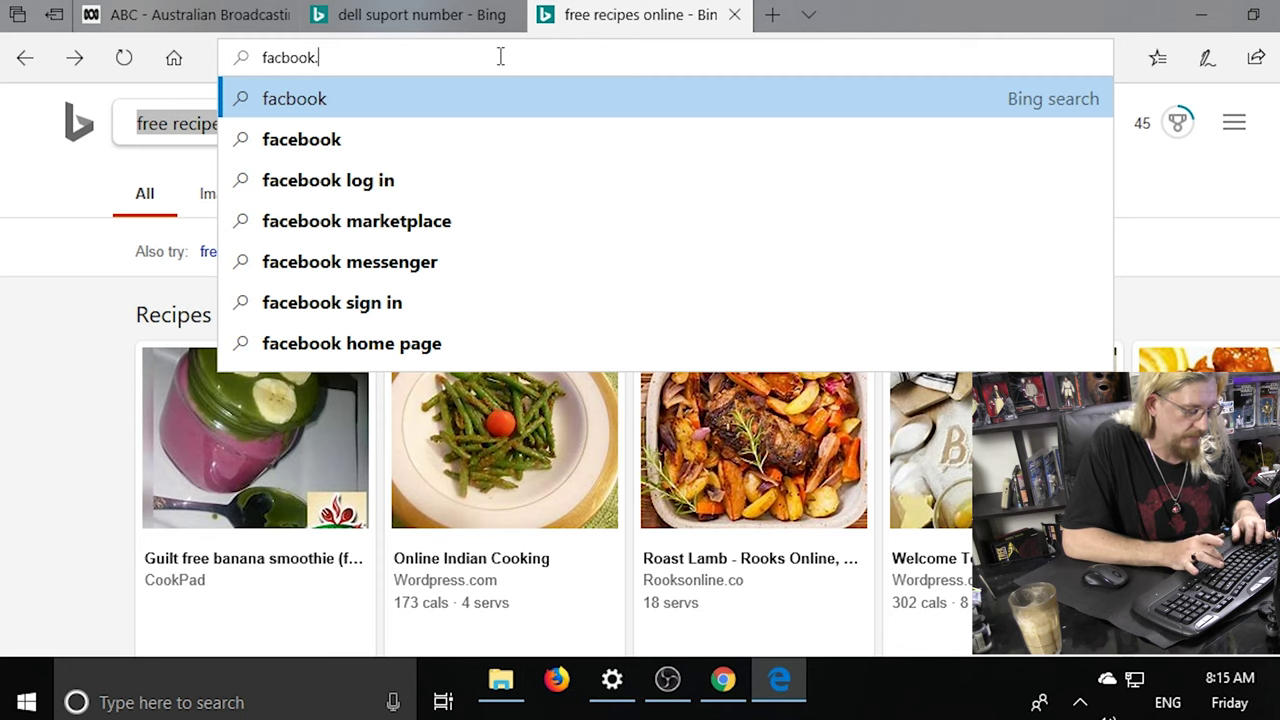
{"action": "type", "text": "co"}
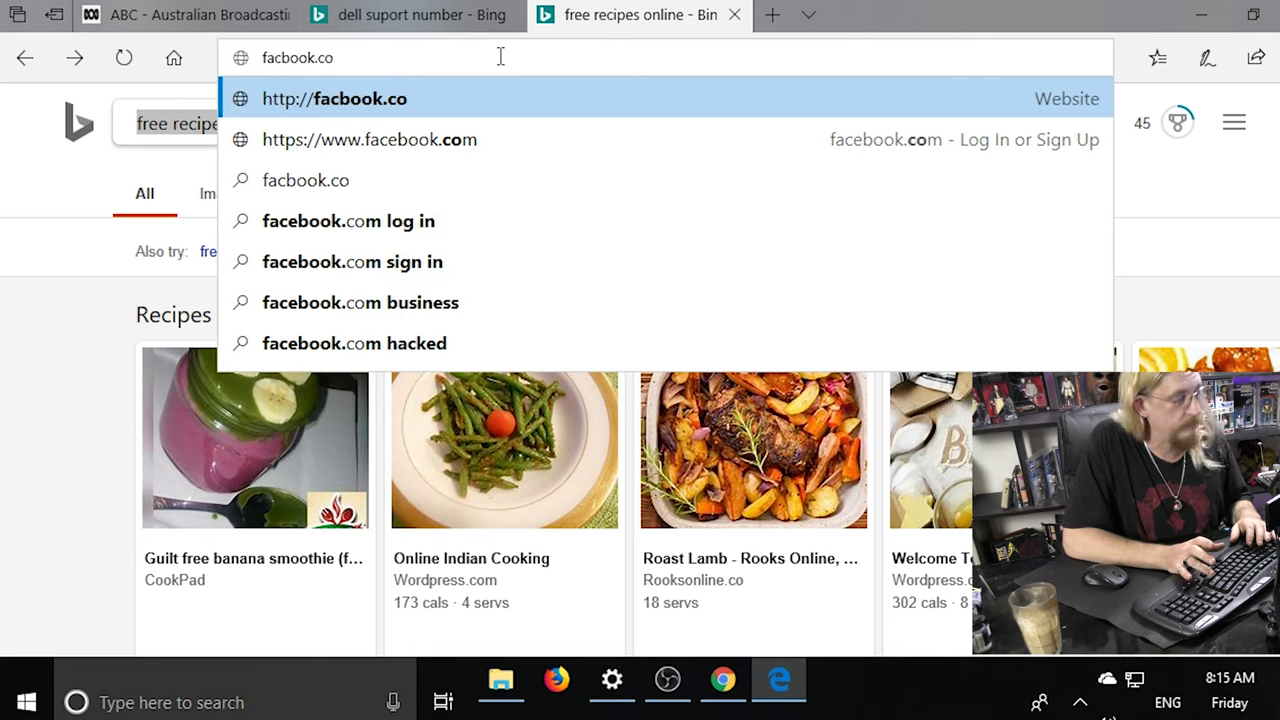
{"action": "key", "text": "Return"}
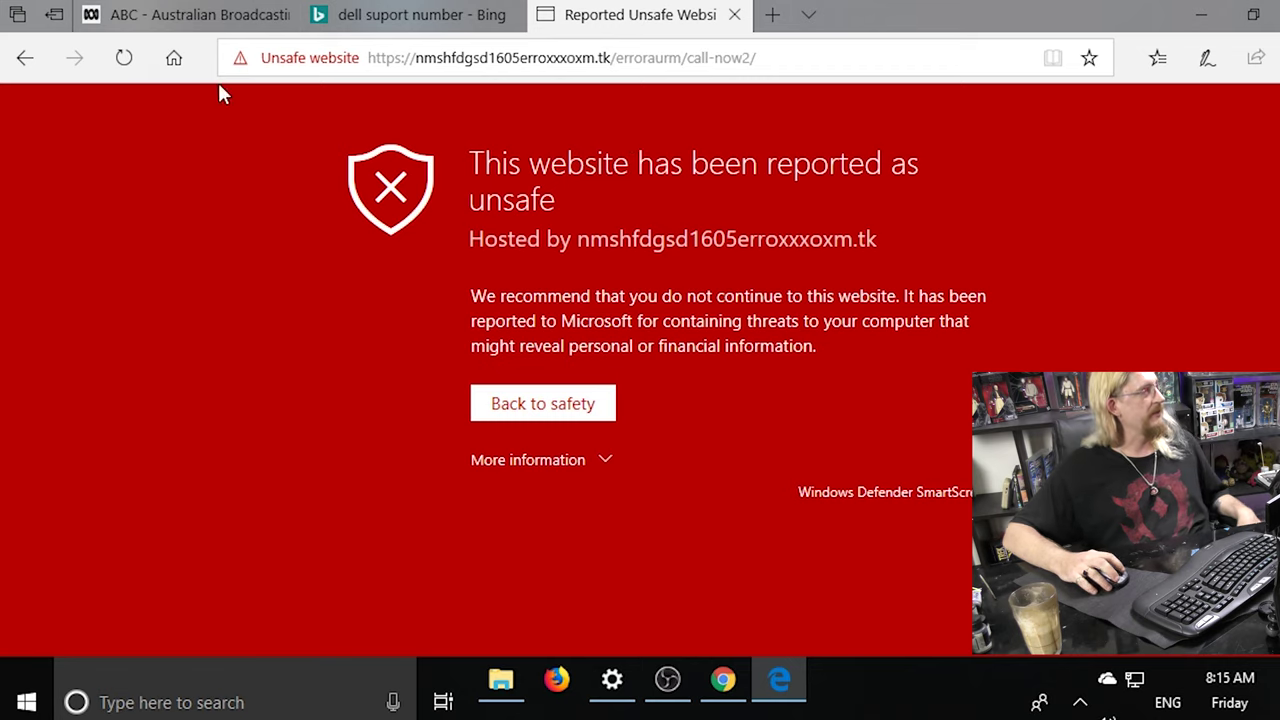
Go back twice past the SmartScreen warning to the fake Windows Security page and mute its audio.
{"action": "left_click", "coordinate": [24, 60]}
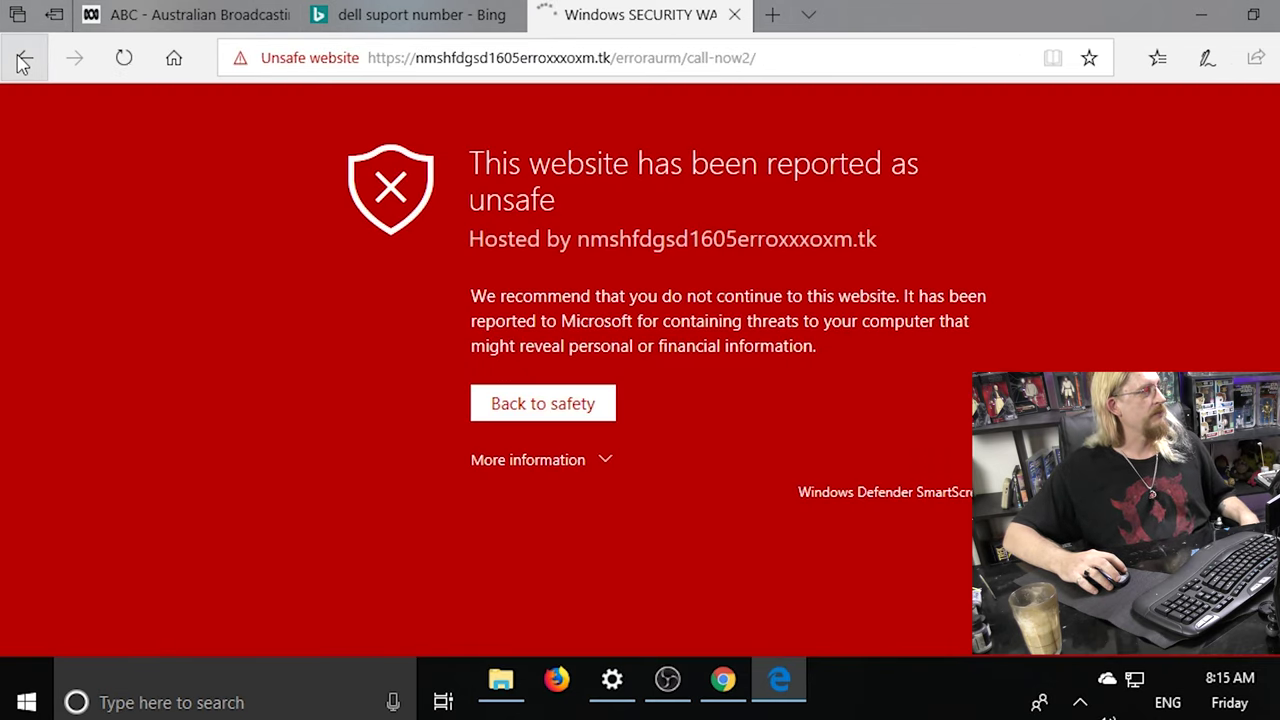
{"action": "left_click", "coordinate": [24, 62]}
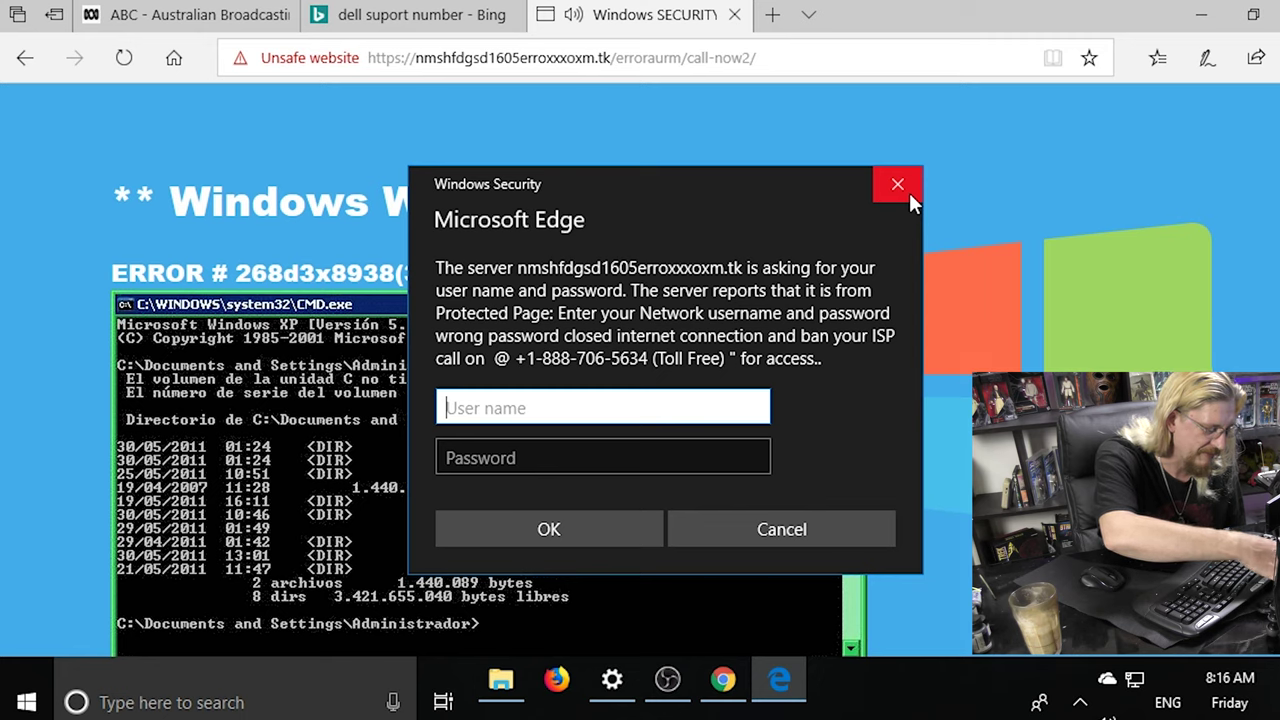
{"action": "key", "text": "XF86AudioMute"}
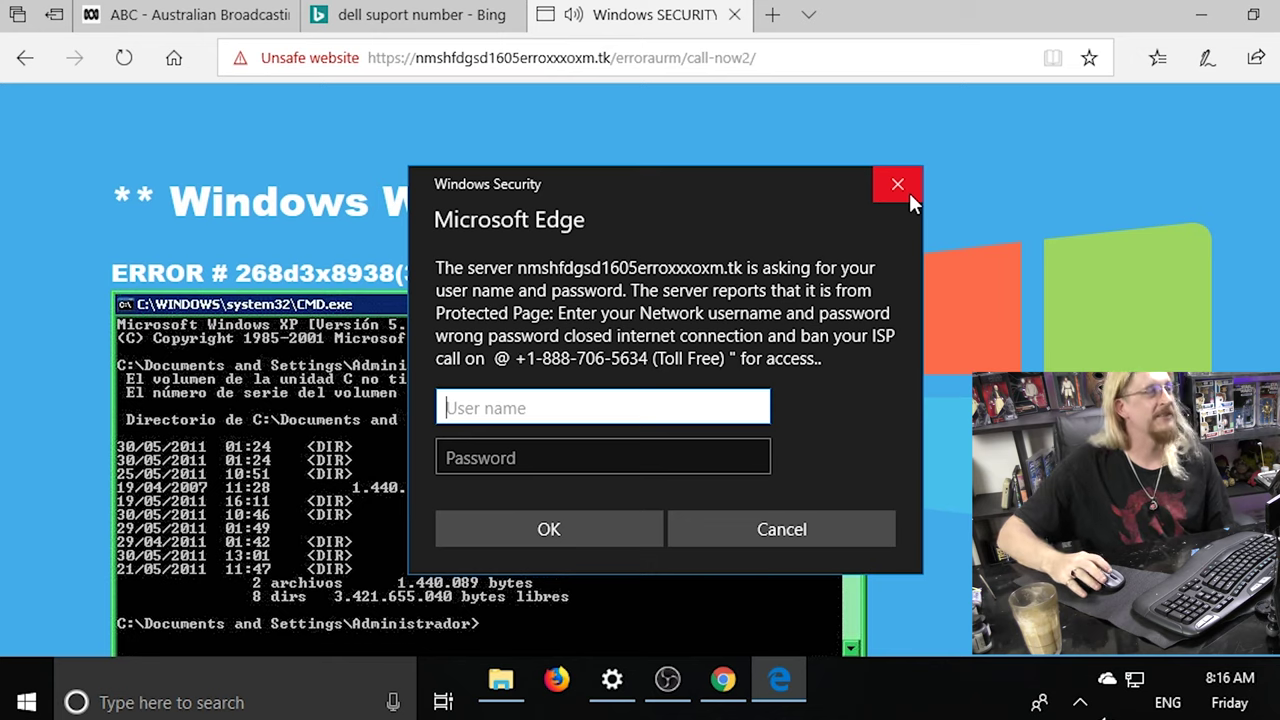
Try repeatedly to dismiss the reappearing fake Windows Security login prompt.
{"action": "left_click", "coordinate": [909, 193]}
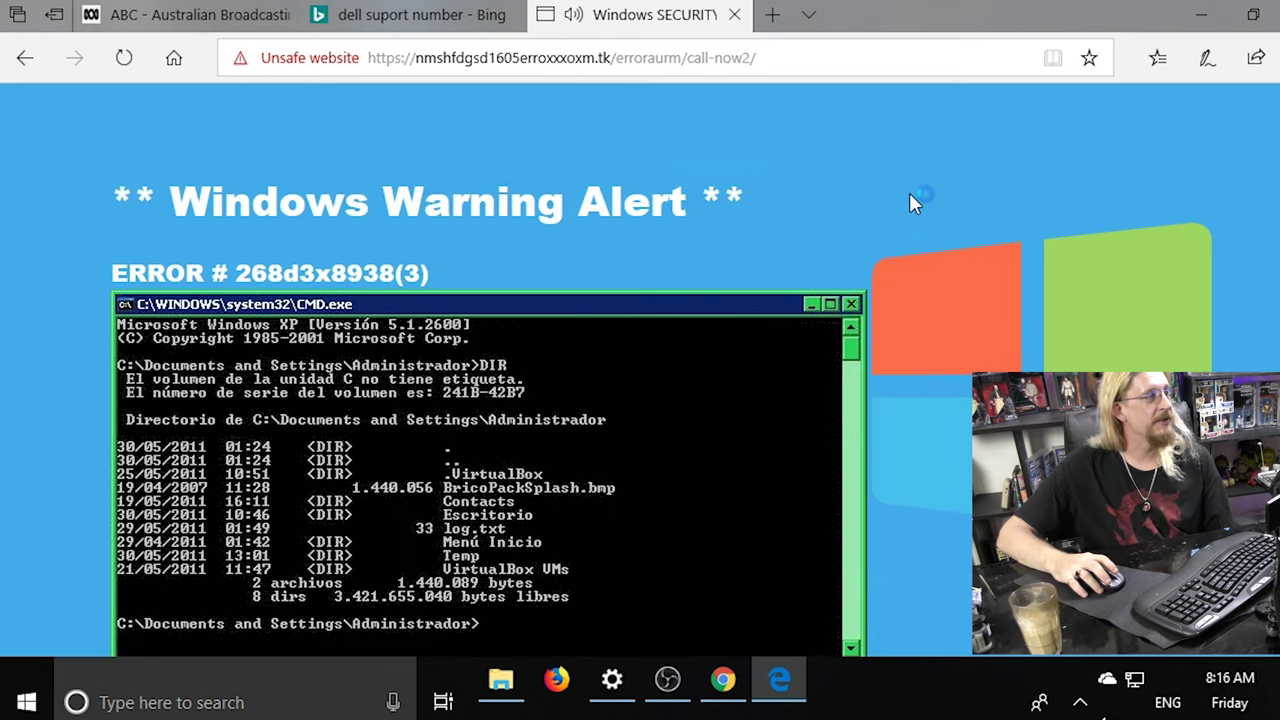
{"action": "left_click", "coordinate": [909, 193]}
{"action": "left_click", "coordinate": [909, 192]}
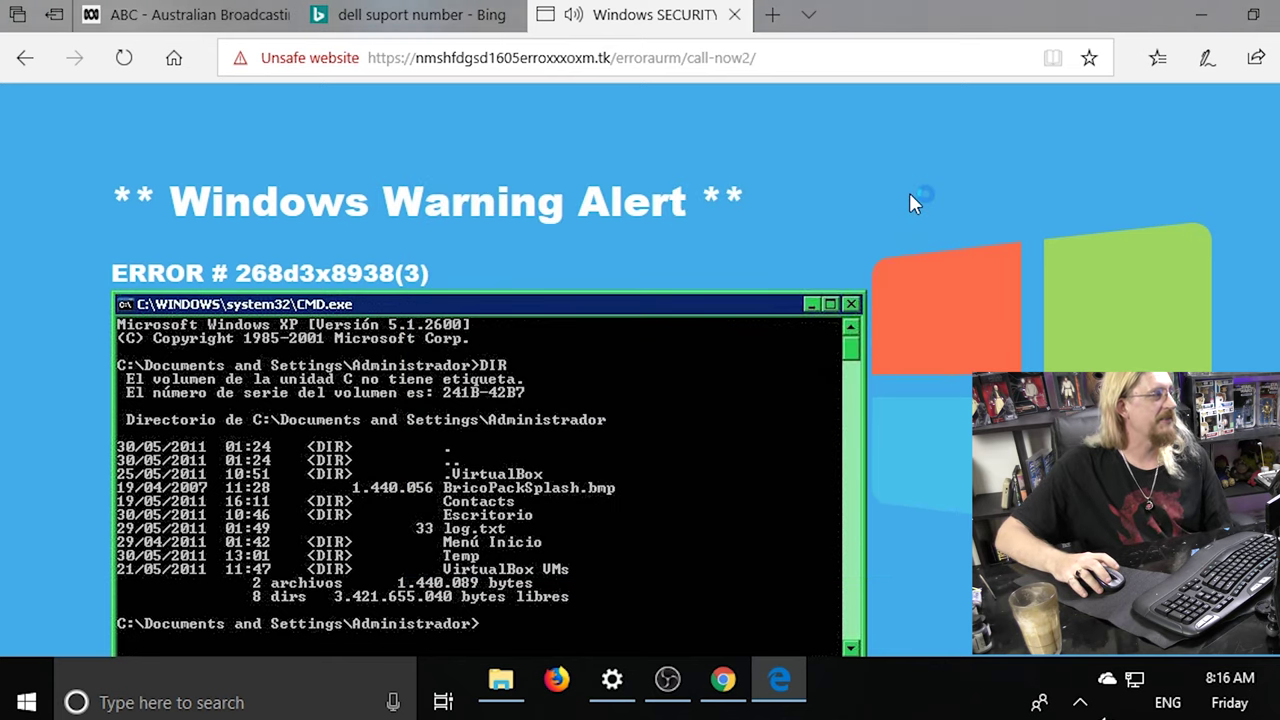
{"action": "left_click", "coordinate": [909, 192]}
{"action": "left_click", "coordinate": [908, 192]}
{"action": "left_click", "coordinate": [908, 192]}
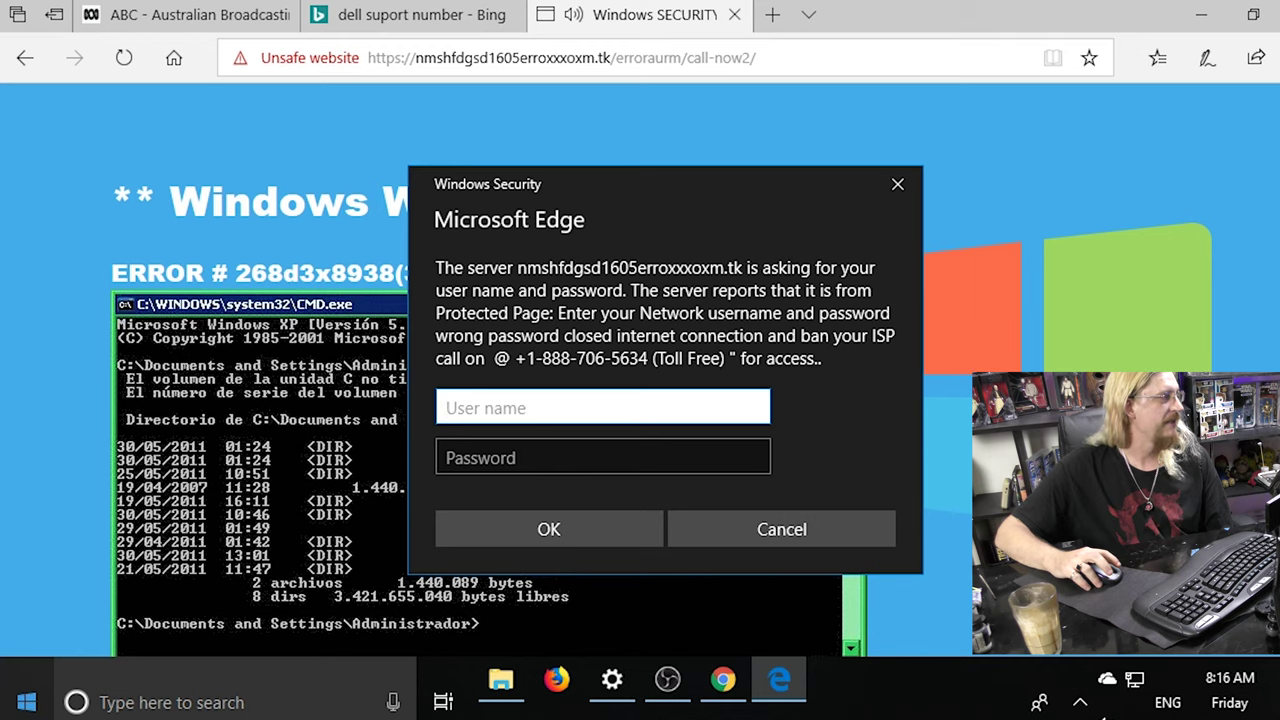
{"action": "left_click", "coordinate": [22, 705]}
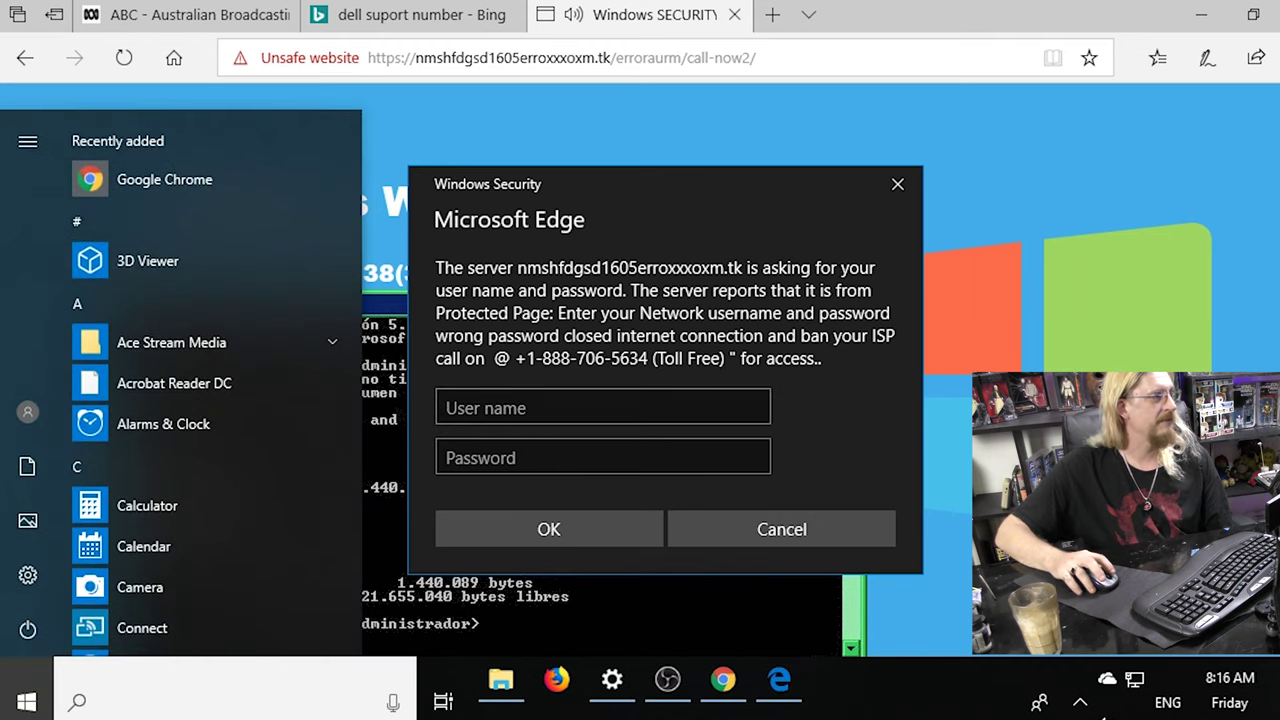
{"action": "key", "text": "Escape"}
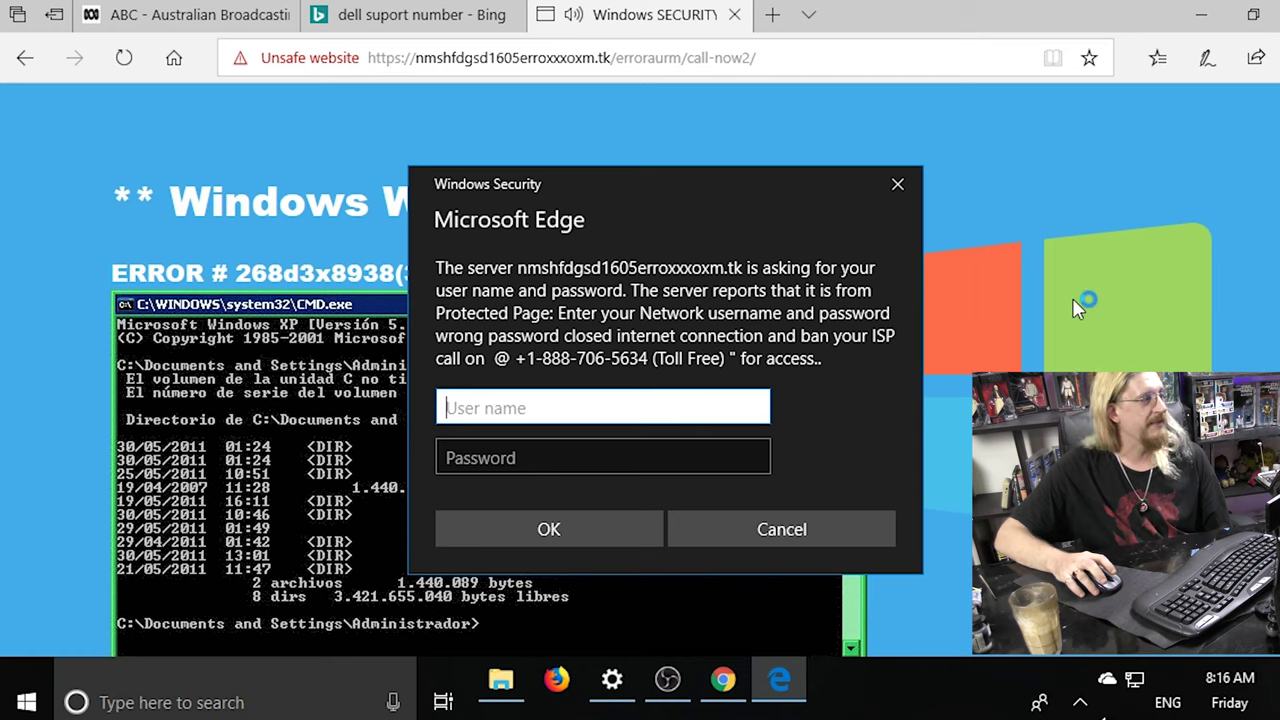
Close the Edge window from the taskbar, confirming Close all tabs.
{"action": "right_click", "coordinate": [780, 686]}
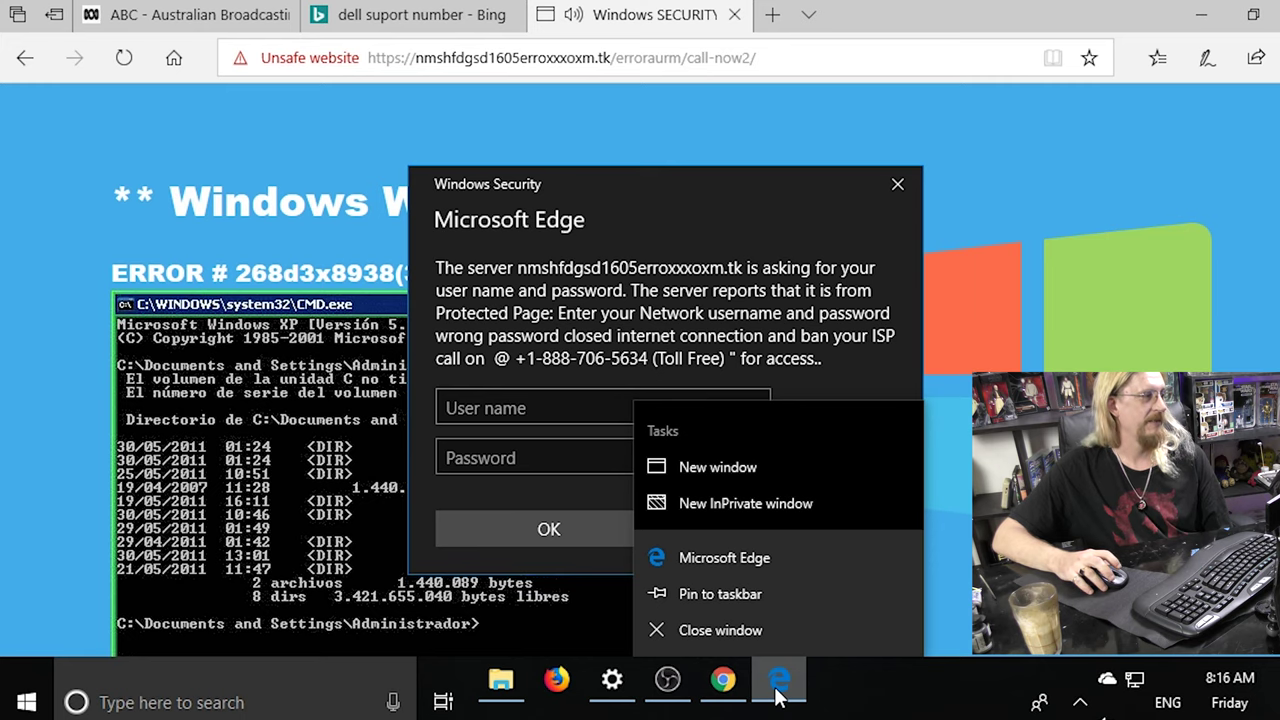
{"action": "left_click", "coordinate": [763, 630]}
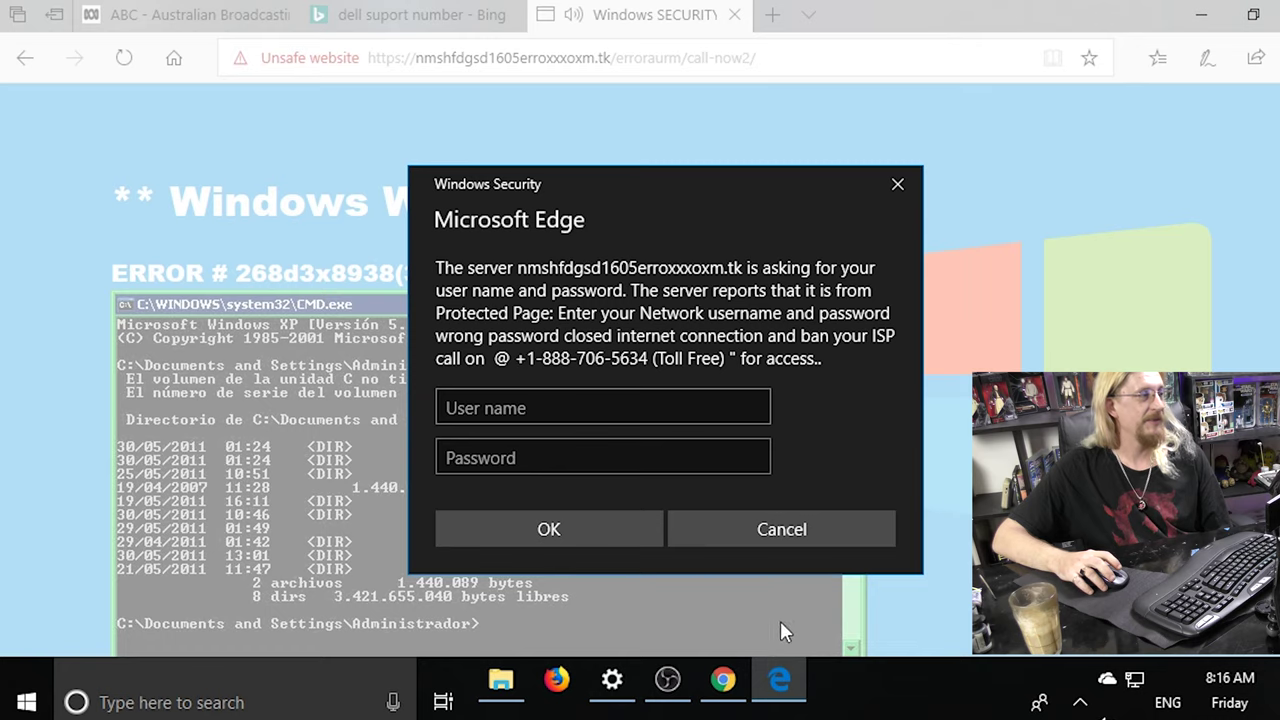
{"action": "left_click", "coordinate": [784, 533]}
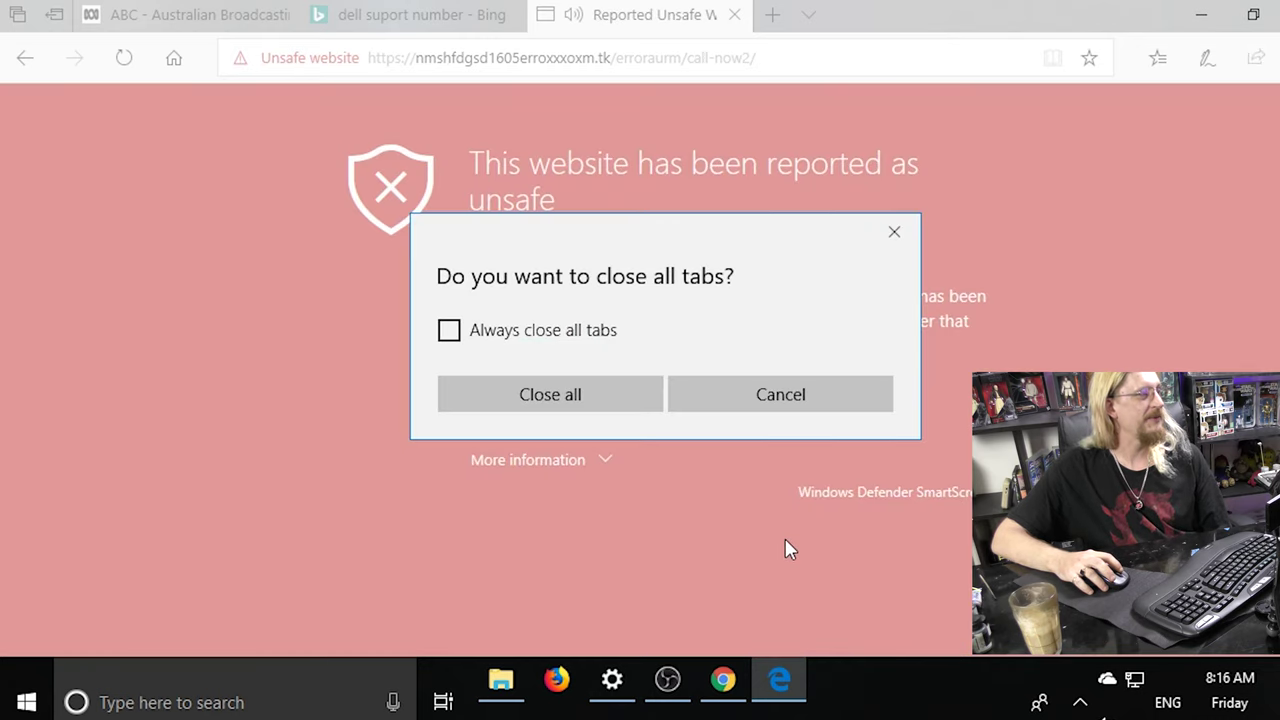
{"action": "left_click", "coordinate": [581, 390]}
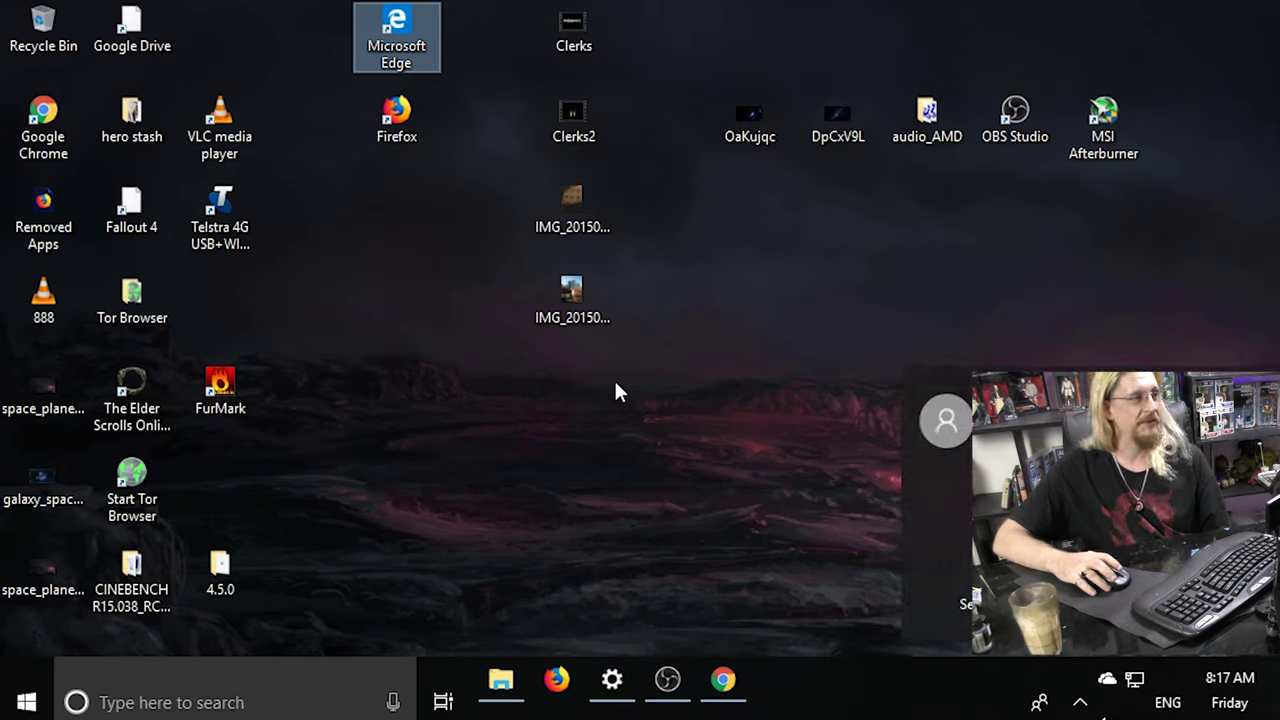
Restore the Google Chrome window from the taskbar and reposition it.
{"action": "left_click", "coordinate": [640, 440]}
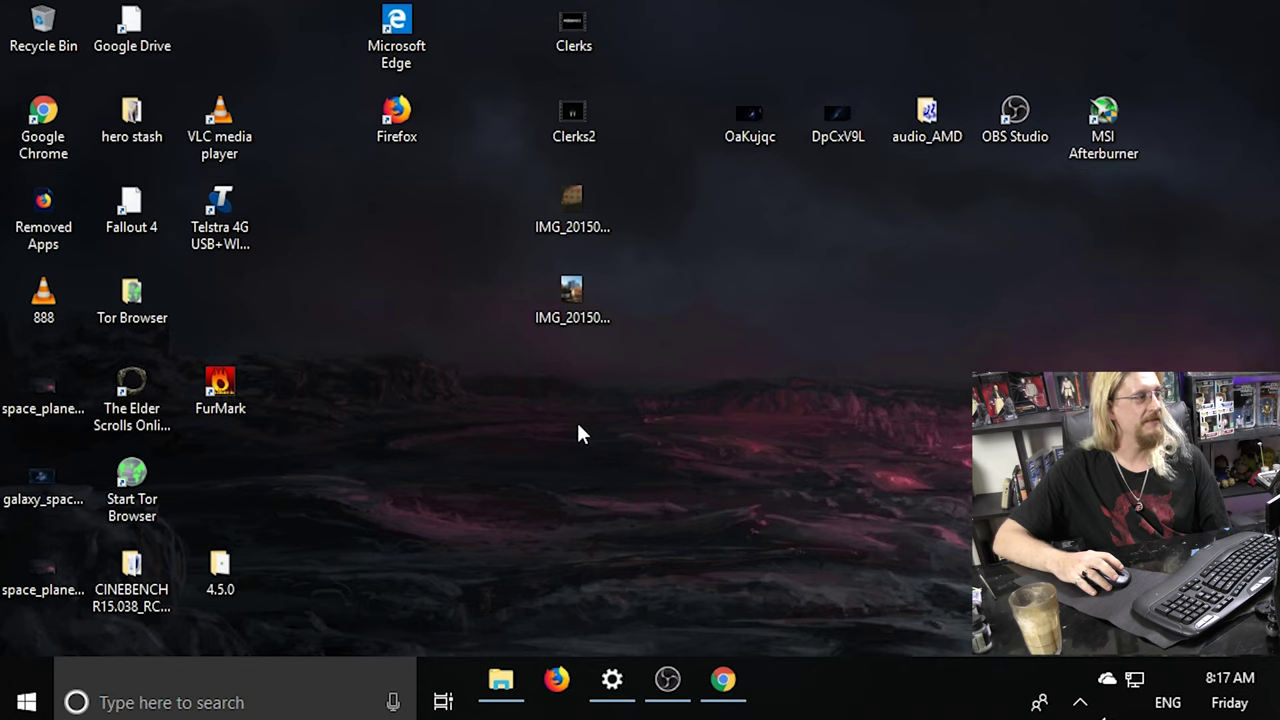
{"action": "key", "text": "m"}
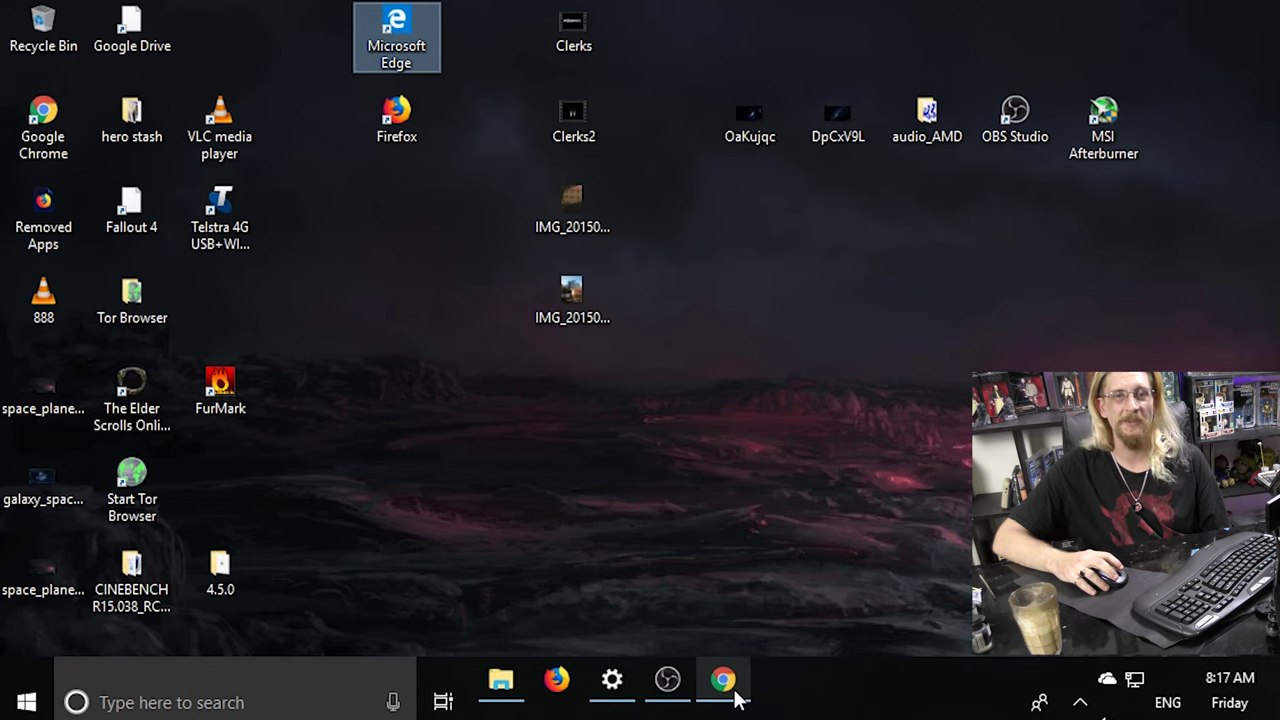
{"action": "mouse_move", "coordinate": [735, 695]}
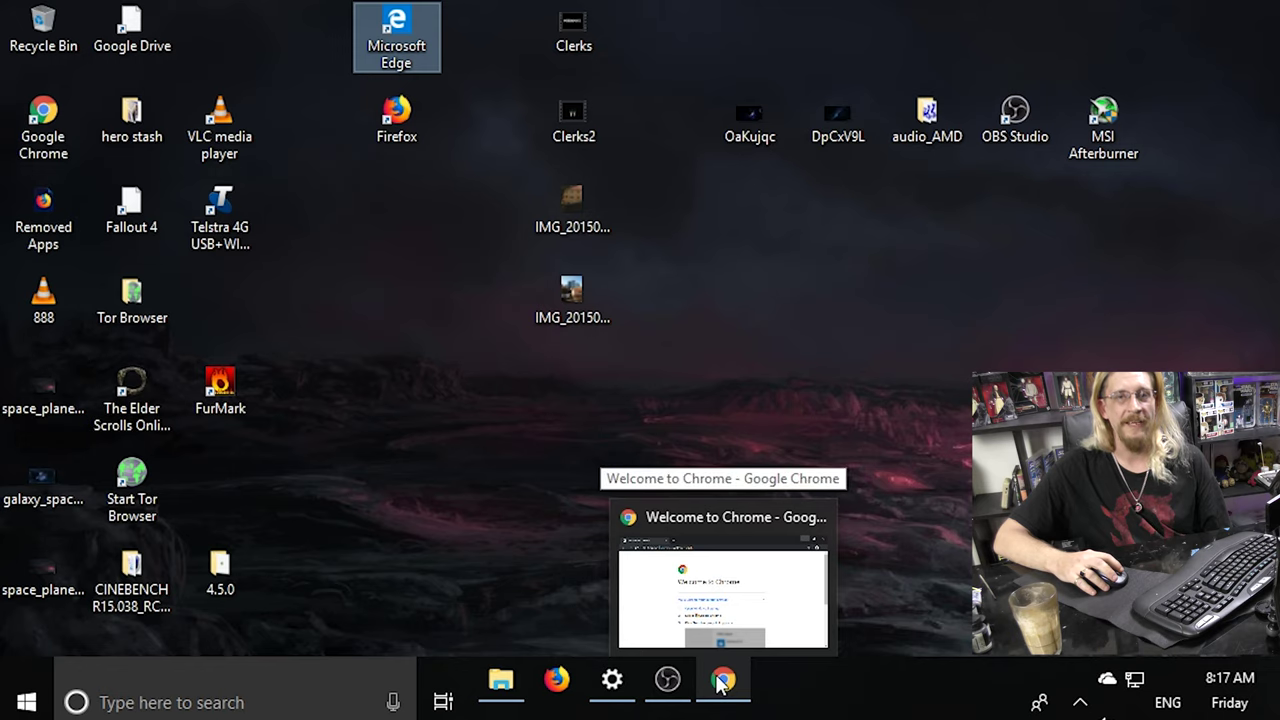
{"action": "left_click", "coordinate": [720, 683]}
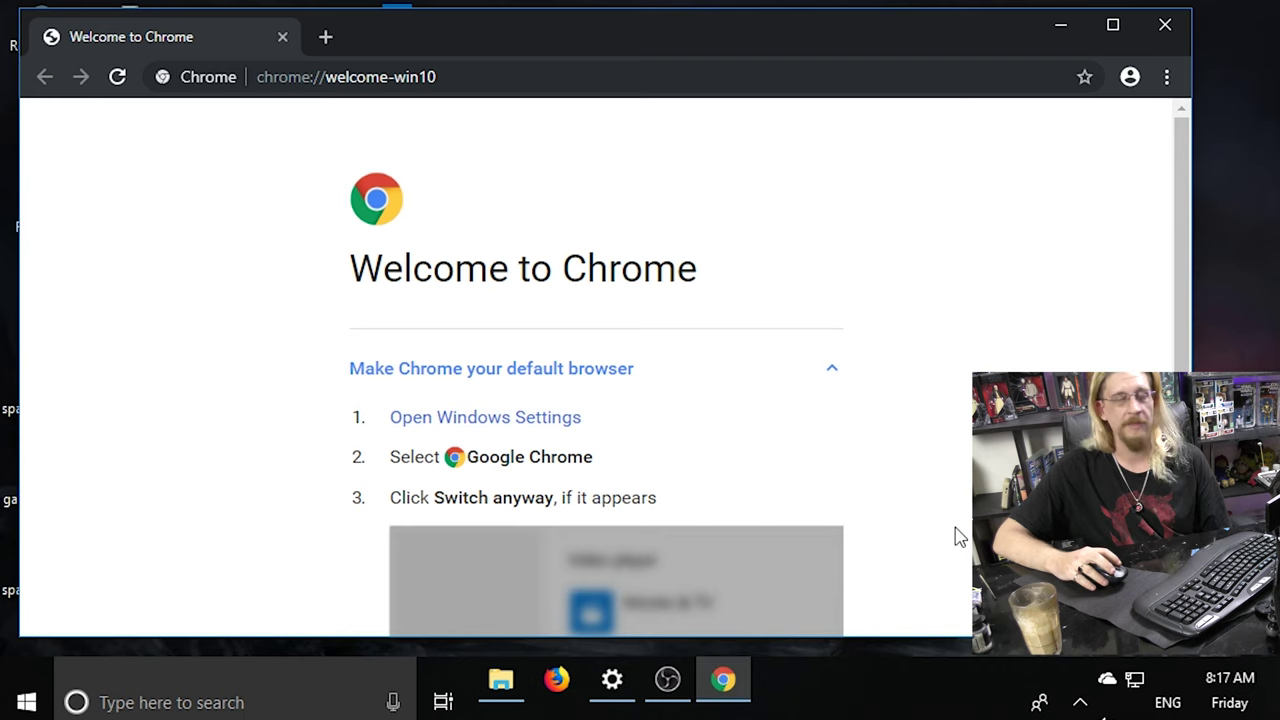
{"action": "left_click_drag", "start_coordinate": [440, 26], "coordinate": [471, 29]}
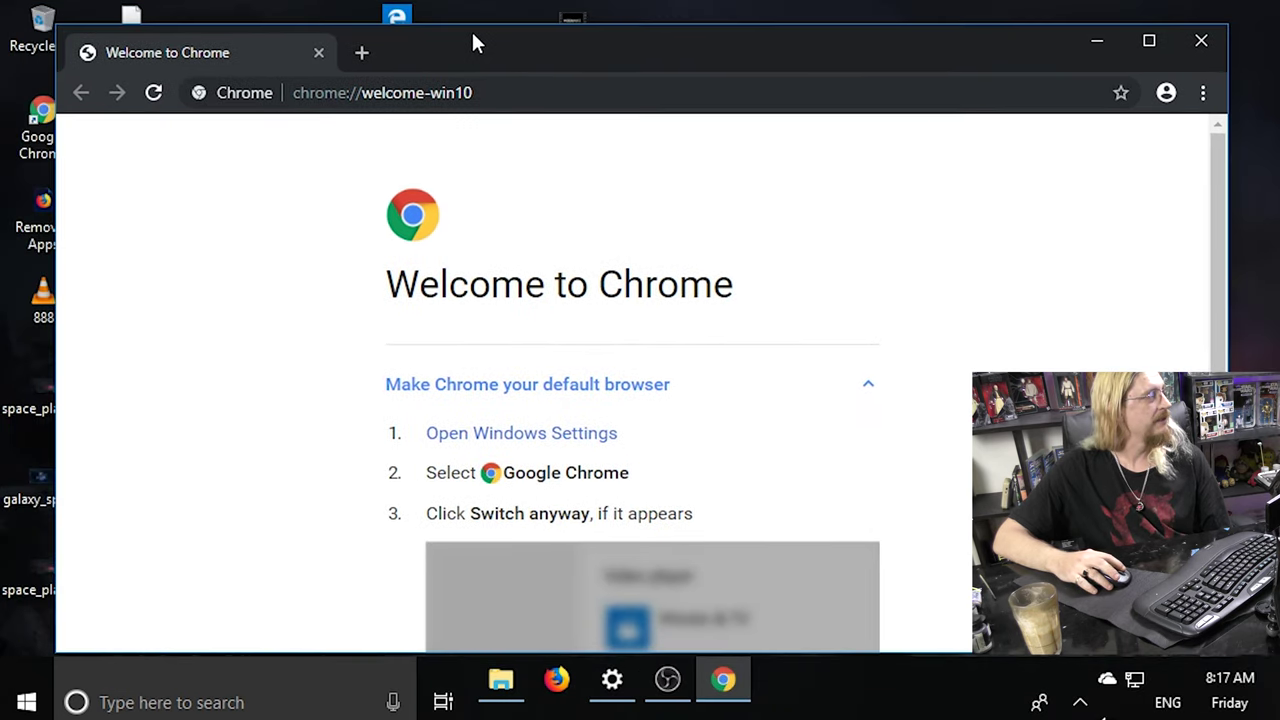
Go to the typo address facbook.co, which redirects to an AudiotoAudio converter page.
{"action": "left_click", "coordinate": [530, 95]}
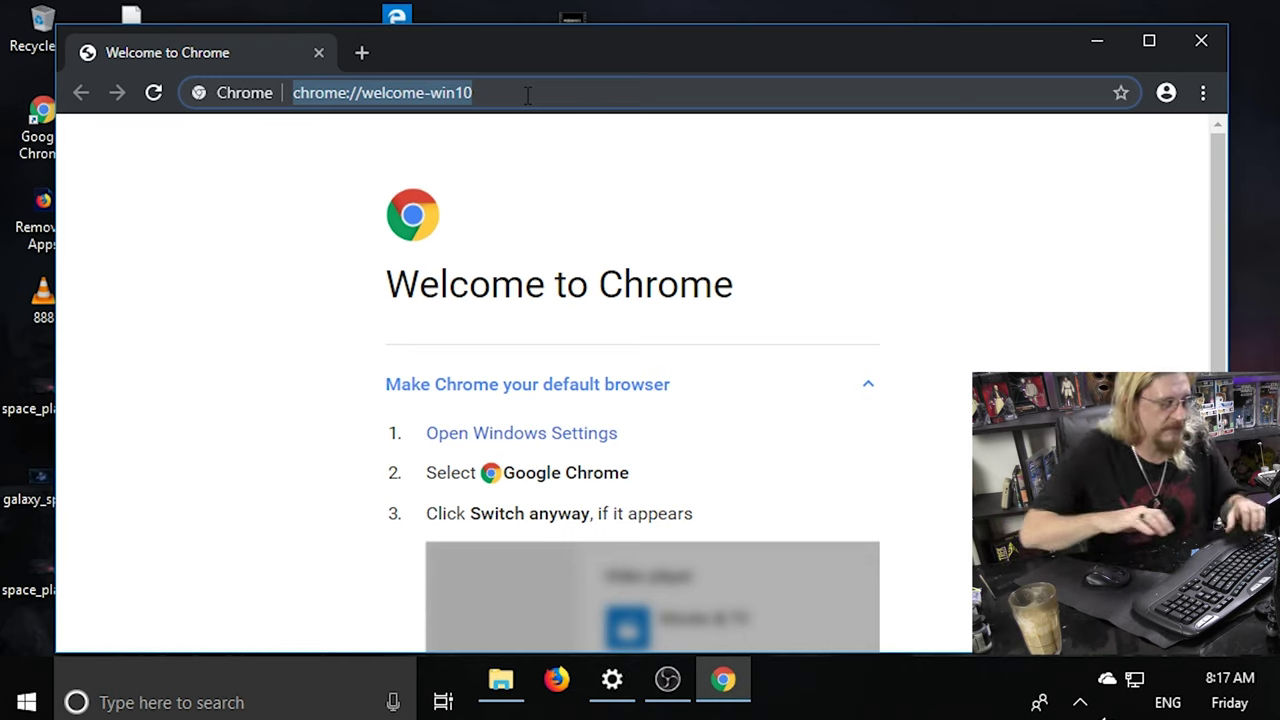
{"action": "type", "text": "fa"}
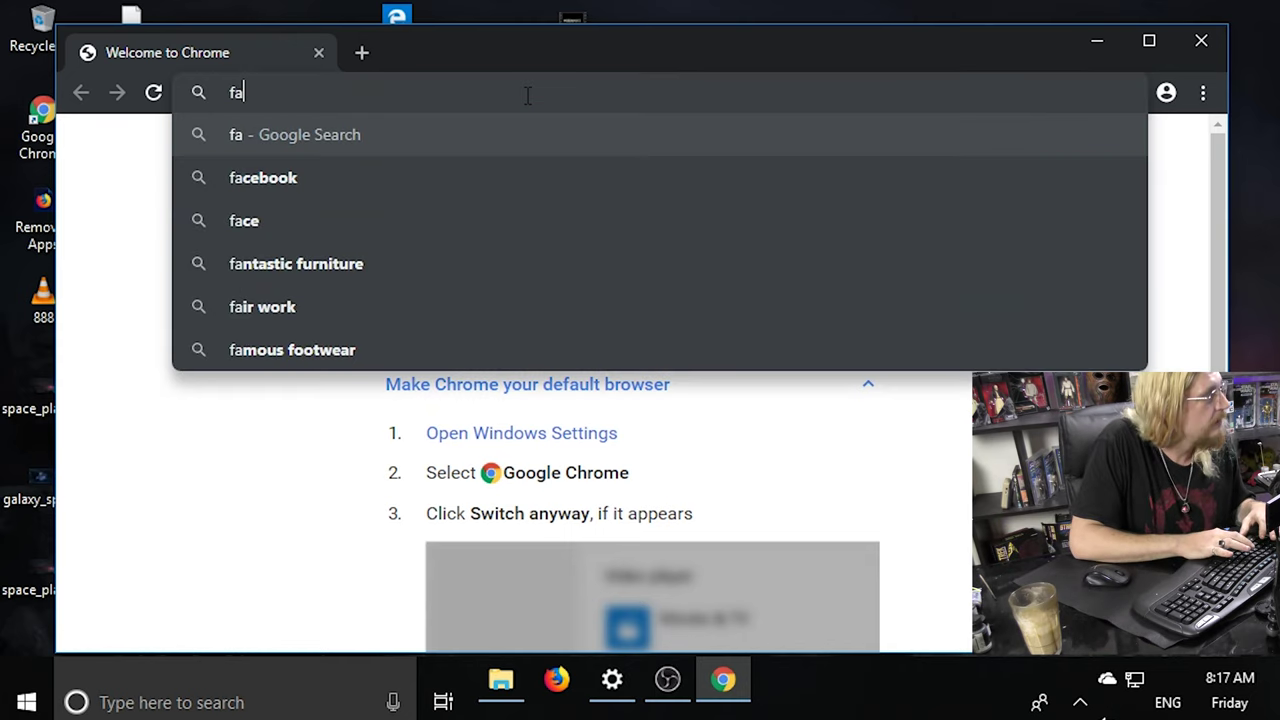
{"action": "type", "text": "c"}
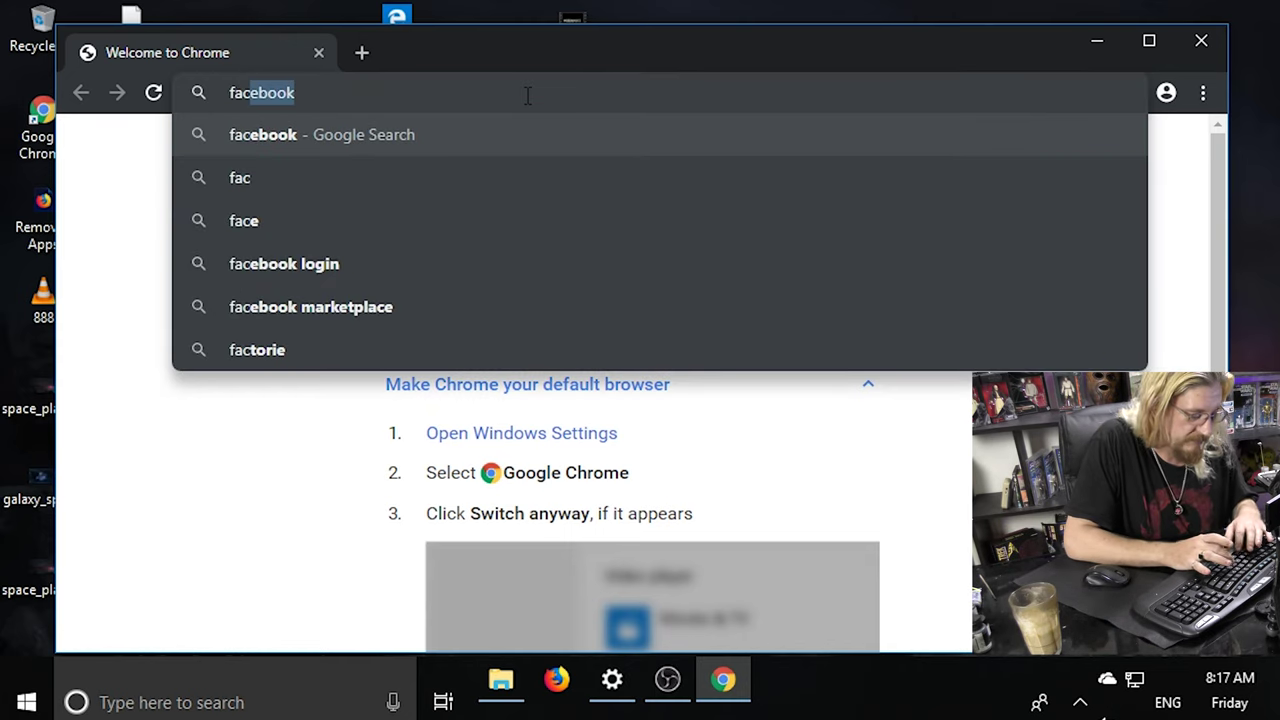
{"action": "type", "text": "book"}
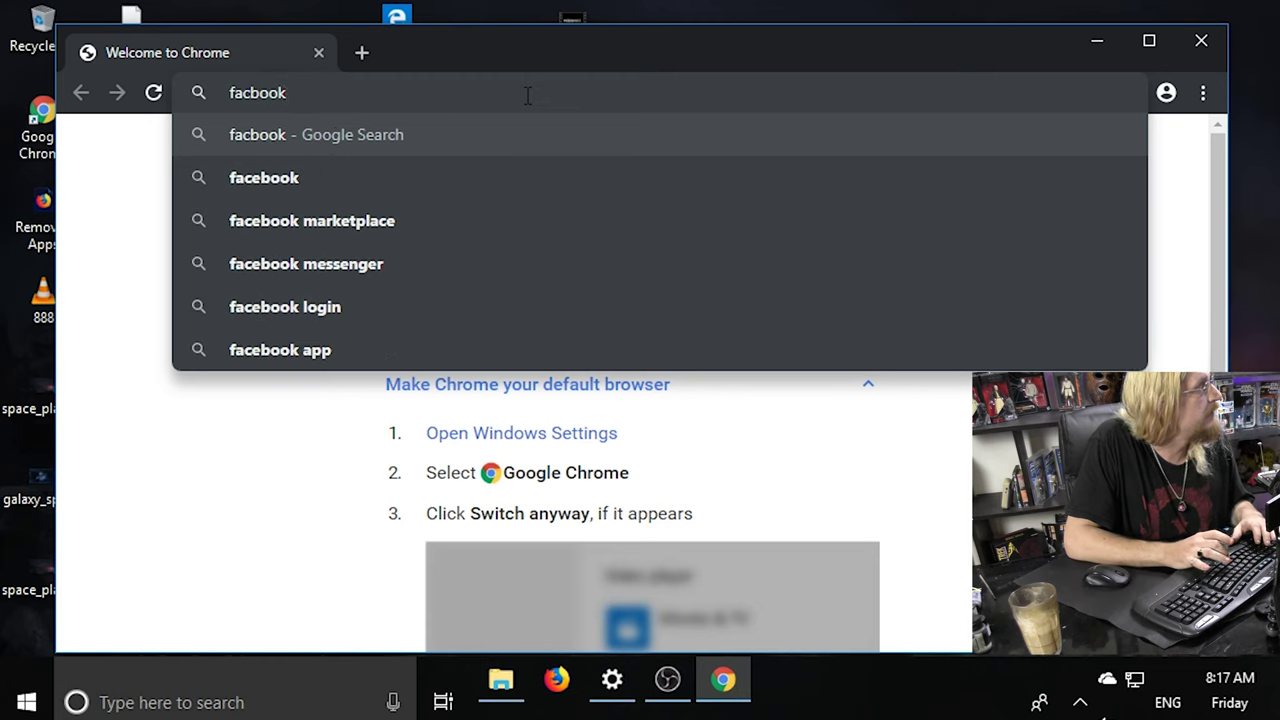
{"action": "type", "text": ".co"}
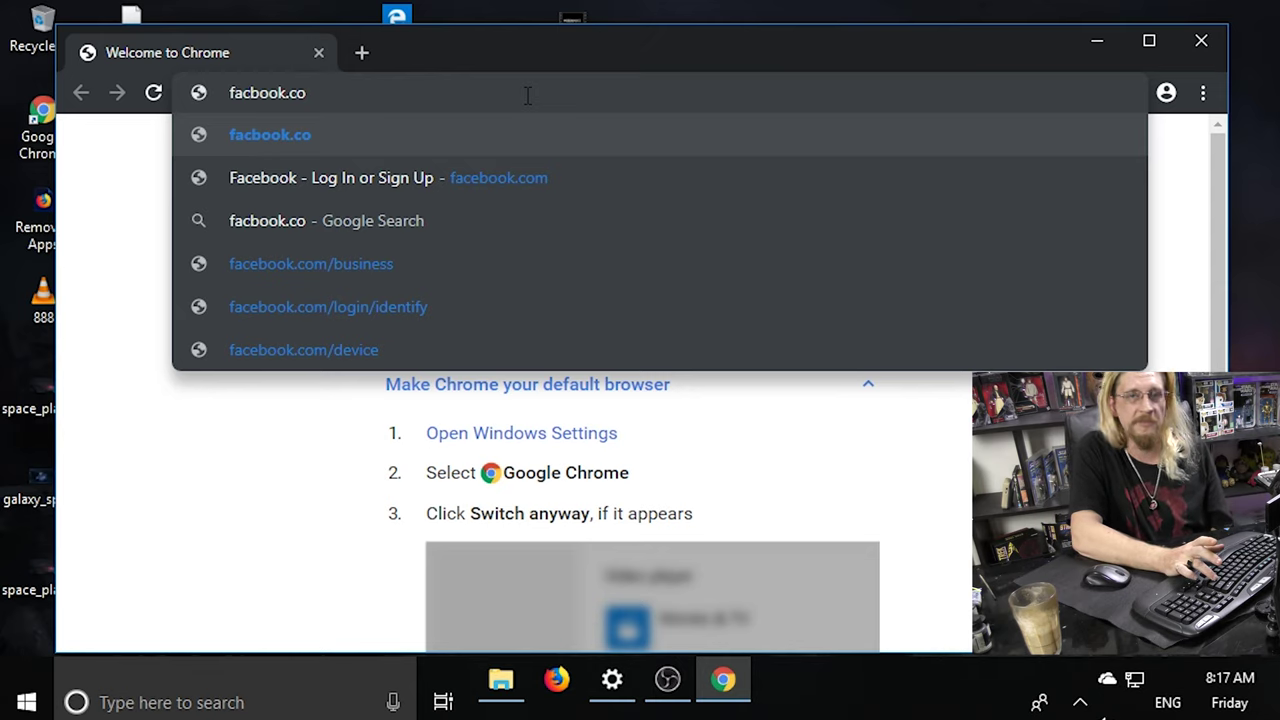
{"action": "key", "text": "Return"}
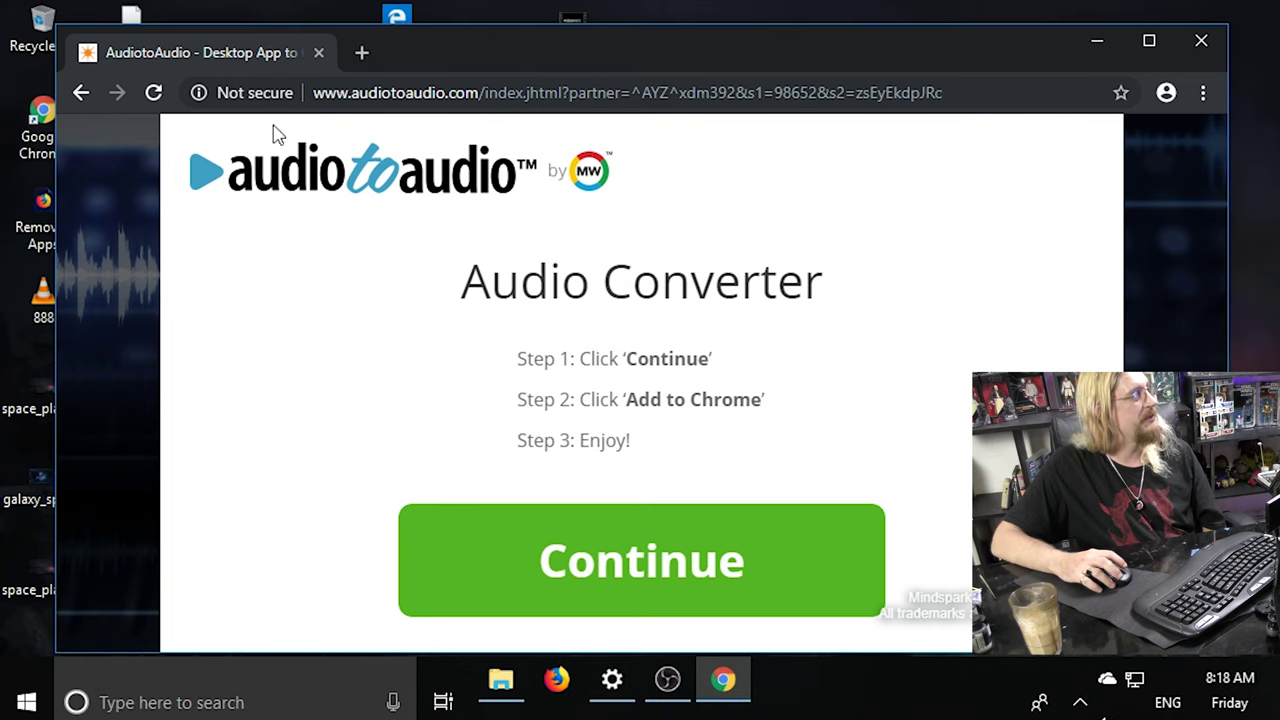
Go back, forward and back to Welcome to Chrome, minimize Chrome, and launch Microsoft Edge.
{"action": "left_click", "coordinate": [81, 94]}
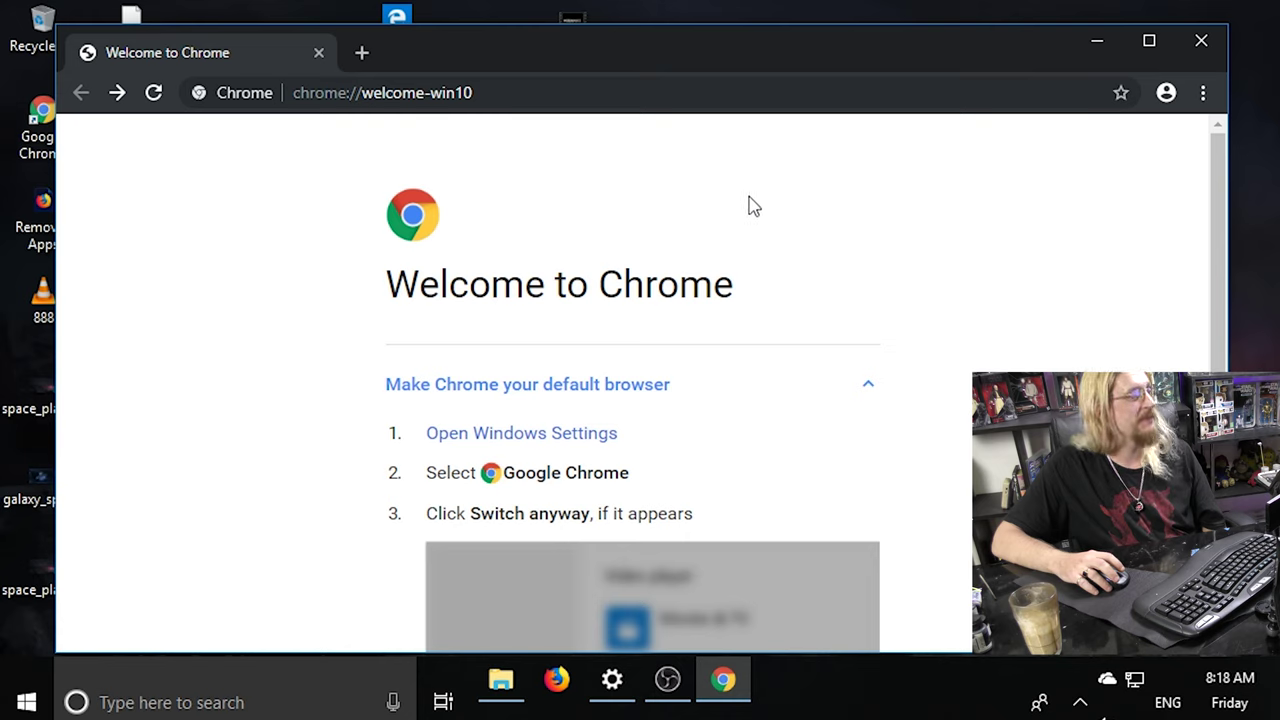
{"action": "left_click", "coordinate": [118, 93]}
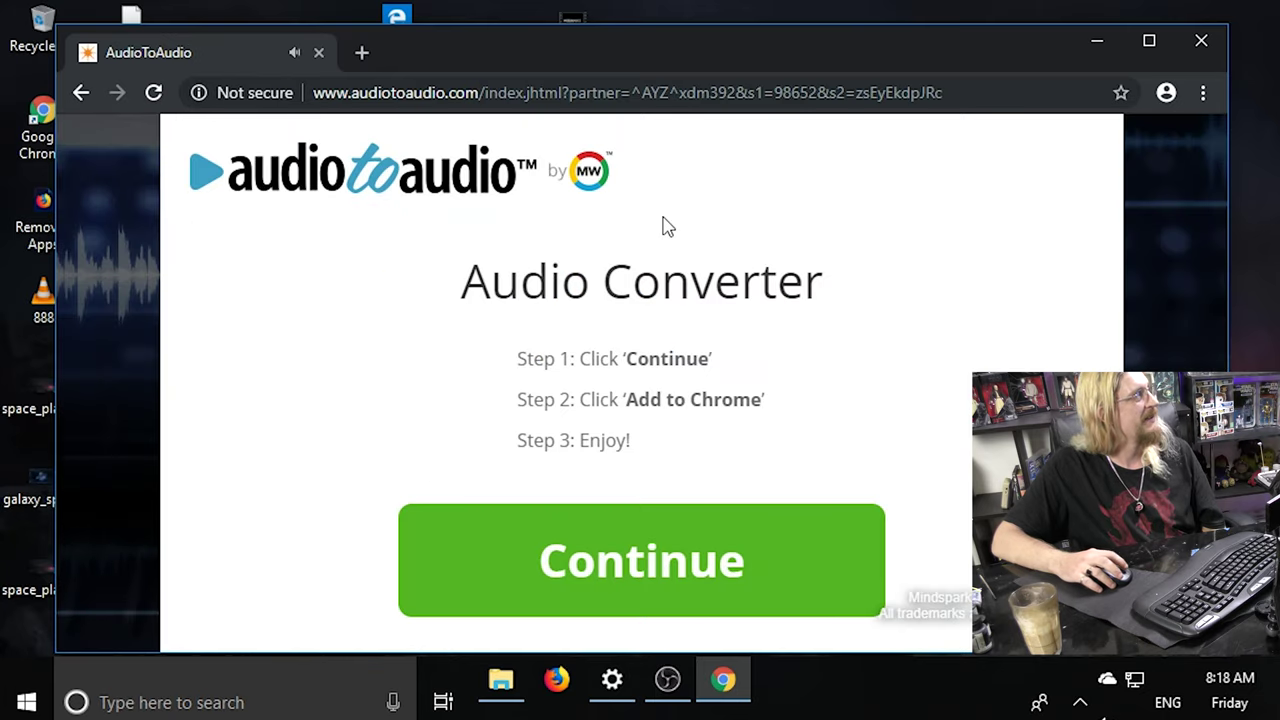
{"action": "left_click", "coordinate": [81, 93]}
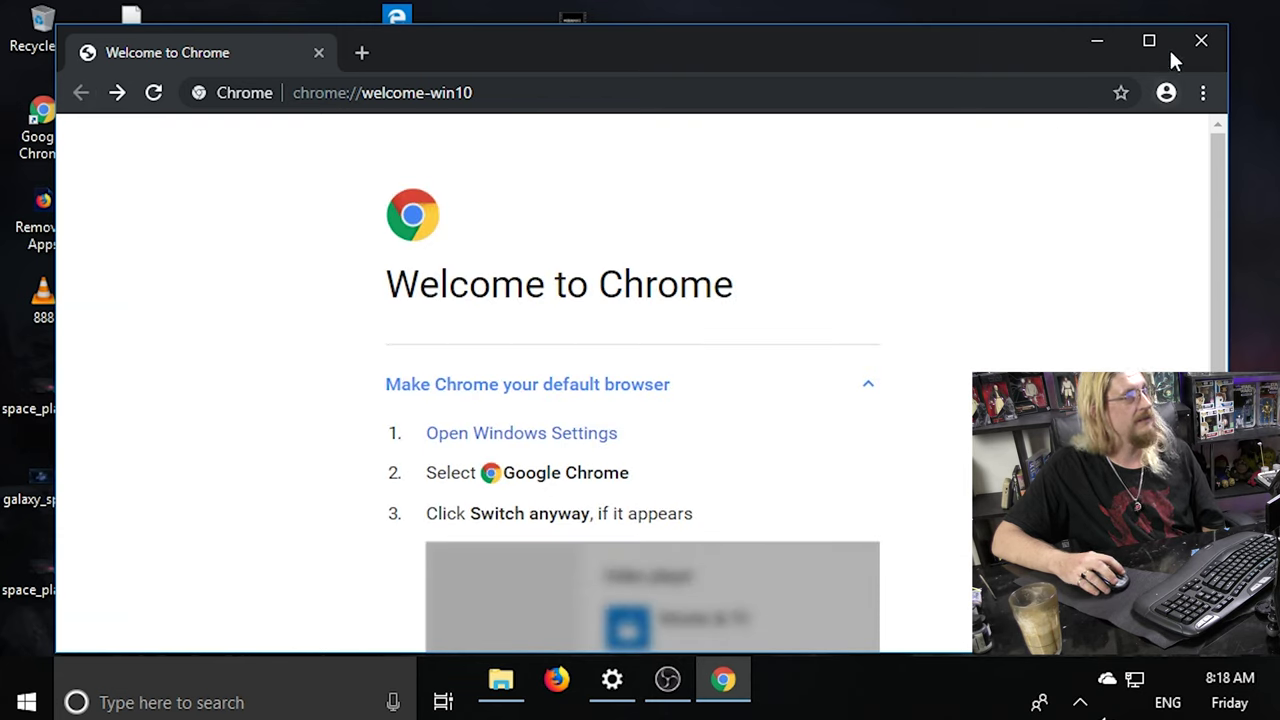
{"action": "left_click", "coordinate": [1094, 41]}
{"action": "double_click", "coordinate": [372, 30]}
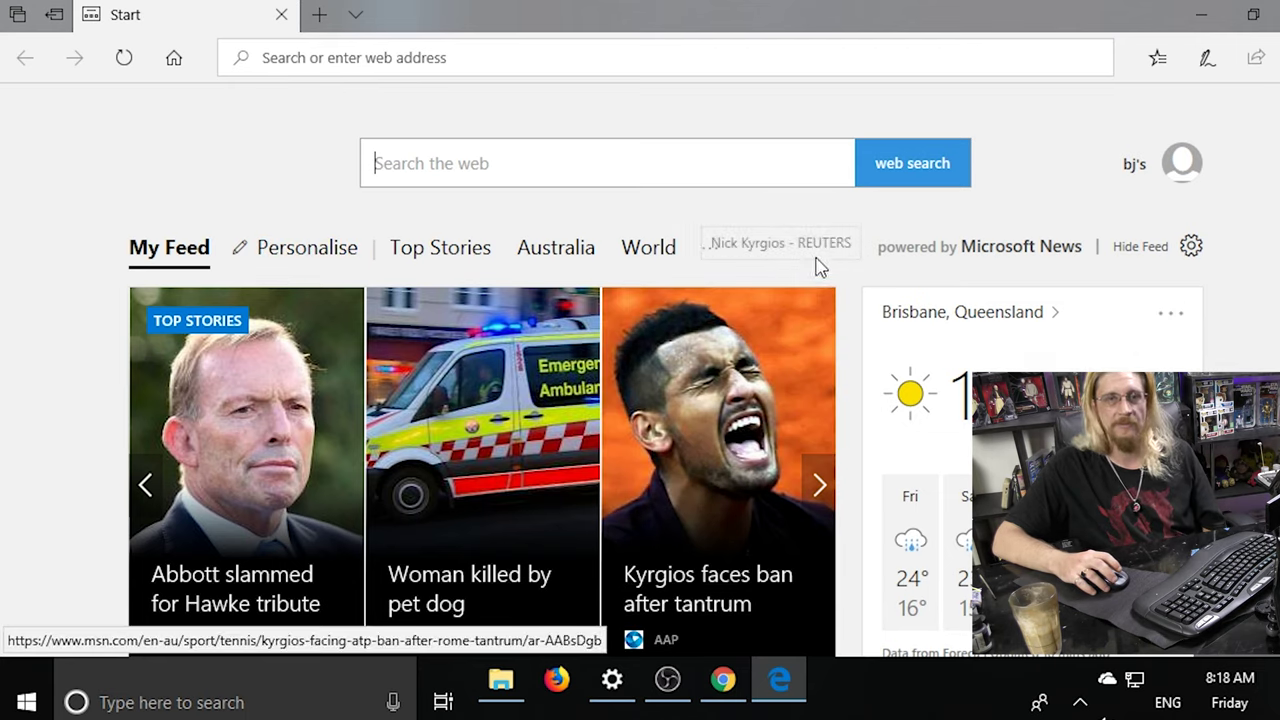
Open facbook.co via Edge's address autocomplete, landing on the chartcomputerhelp.top trojan alert.
{"action": "left_click", "coordinate": [532, 57]}
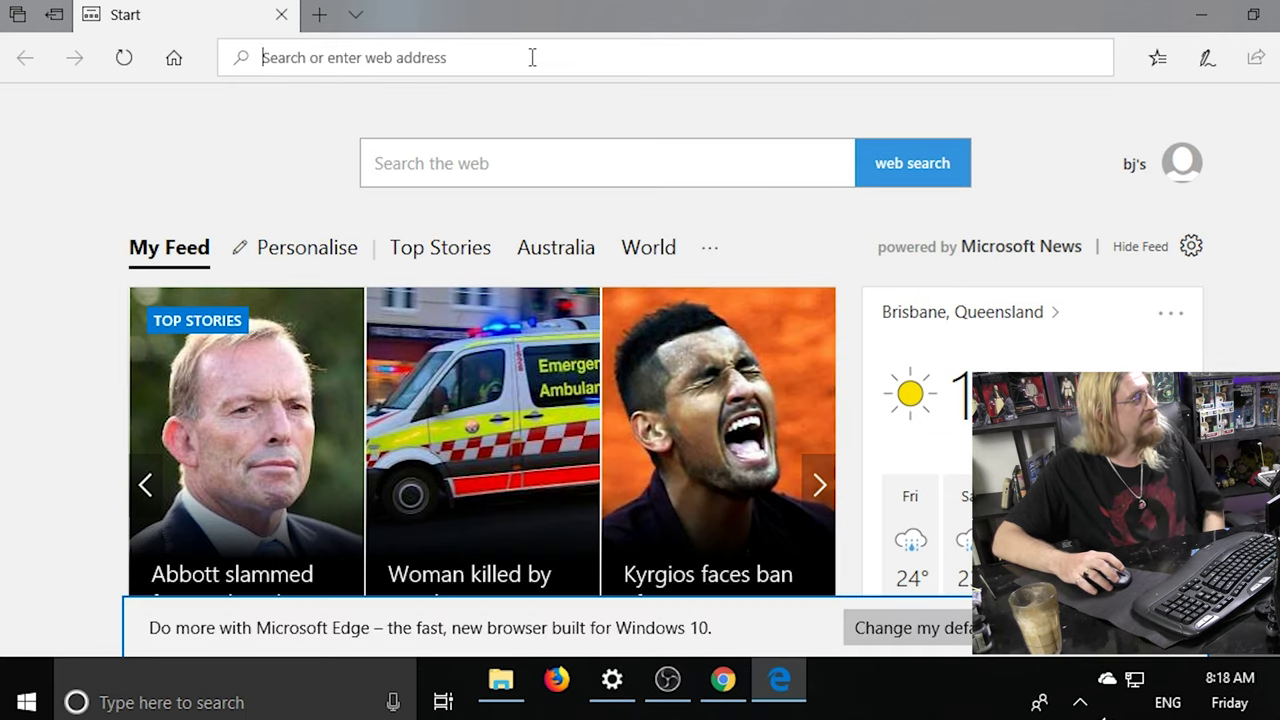
{"action": "type", "text": "facbook.co/"}
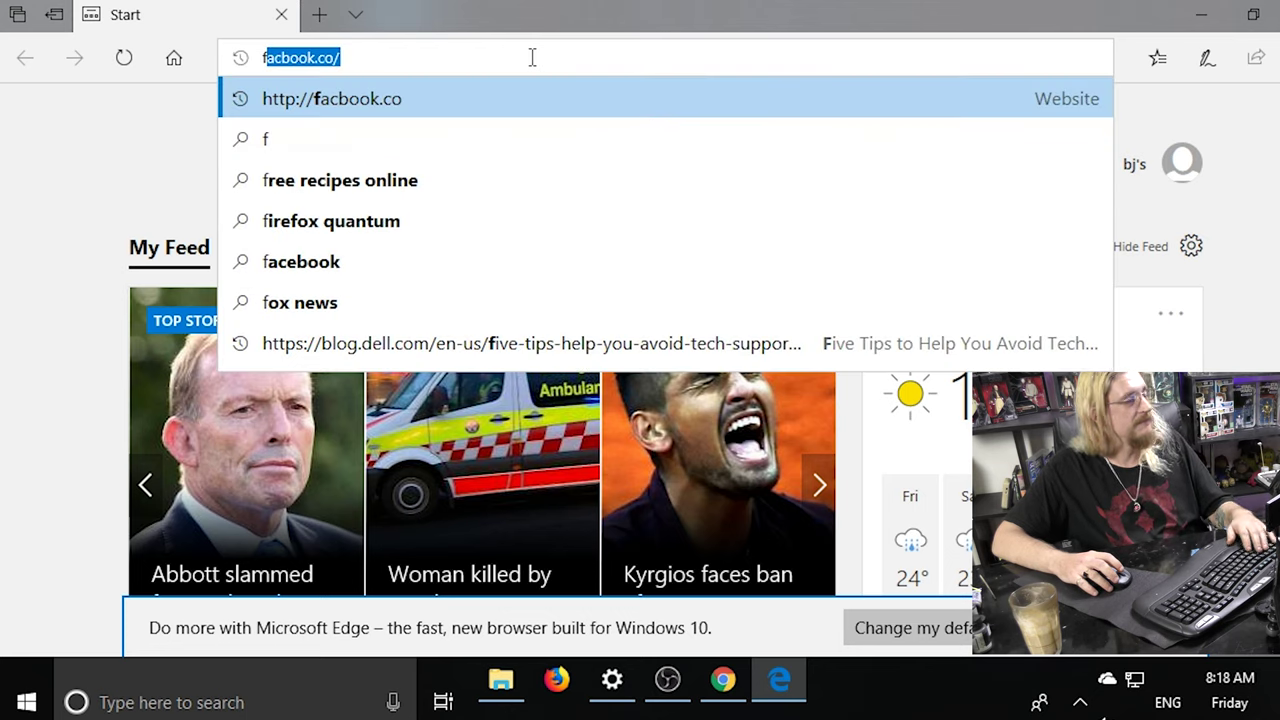
{"action": "key", "text": "Return"}
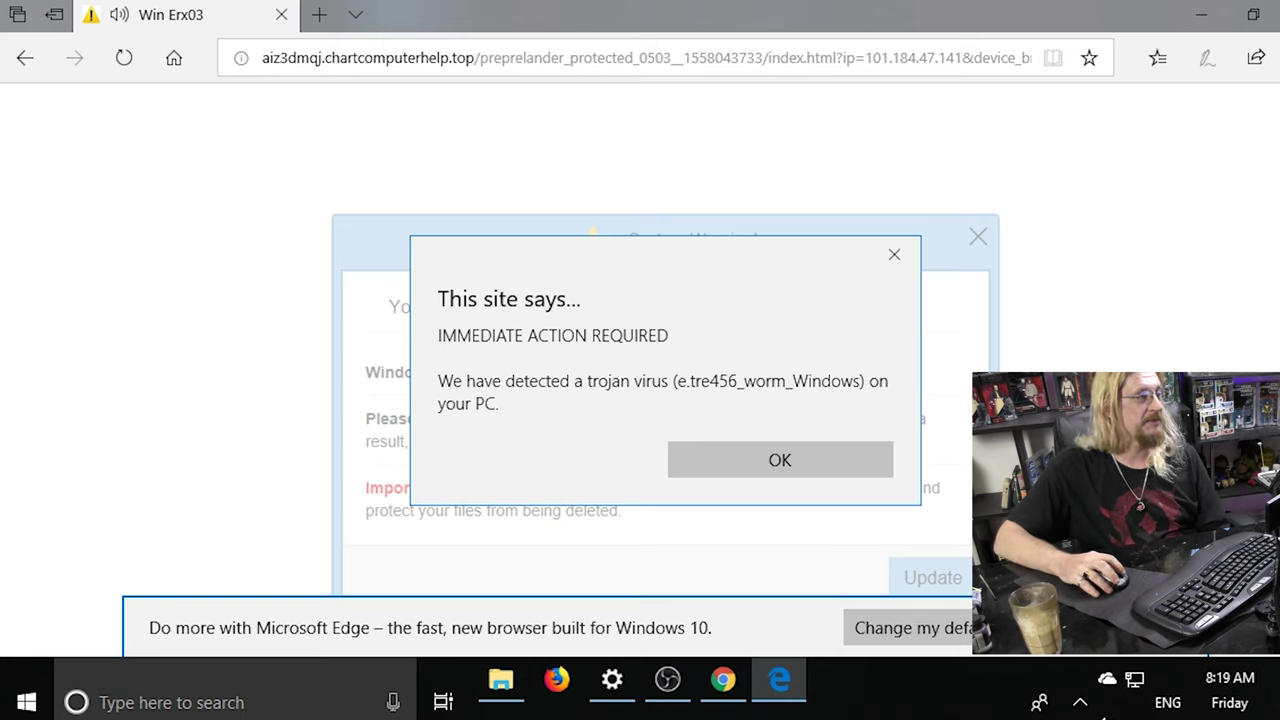
Dismiss the fake trojan and System Defender alerts, then close the Edge window from the taskbar.
{"action": "left_click", "coordinate": [894, 256]}
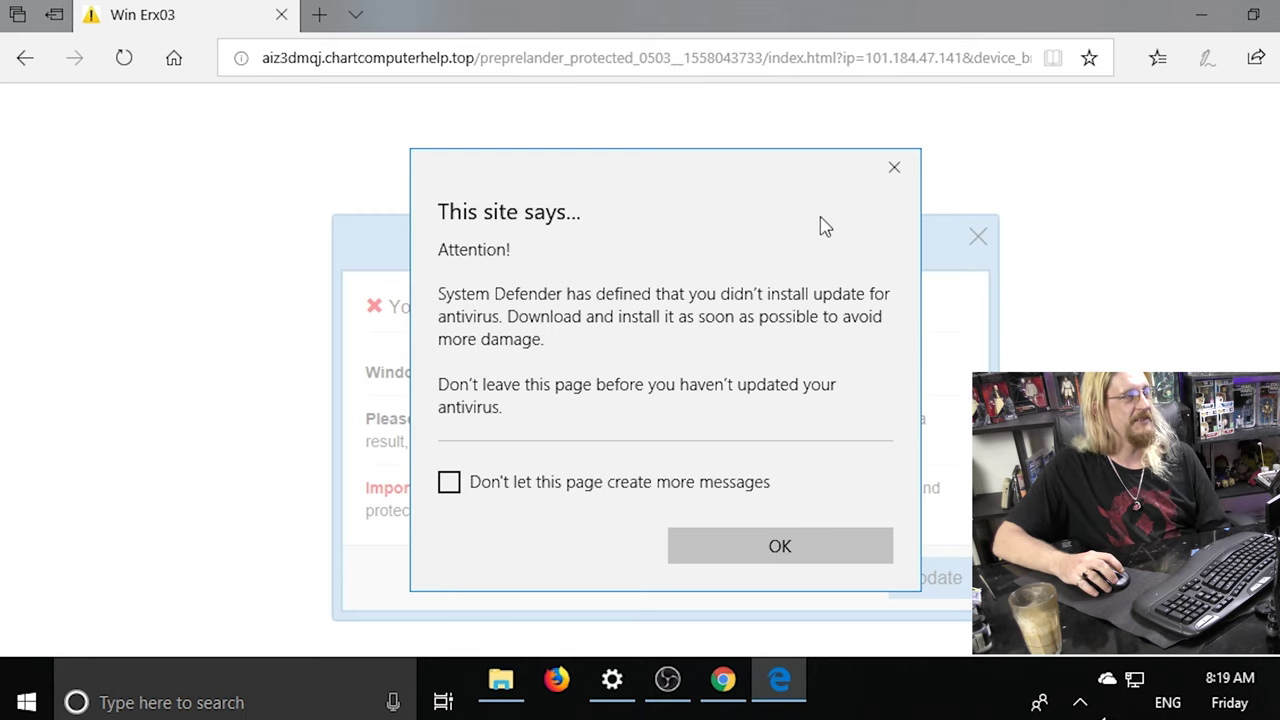
{"action": "left_click", "coordinate": [896, 171]}
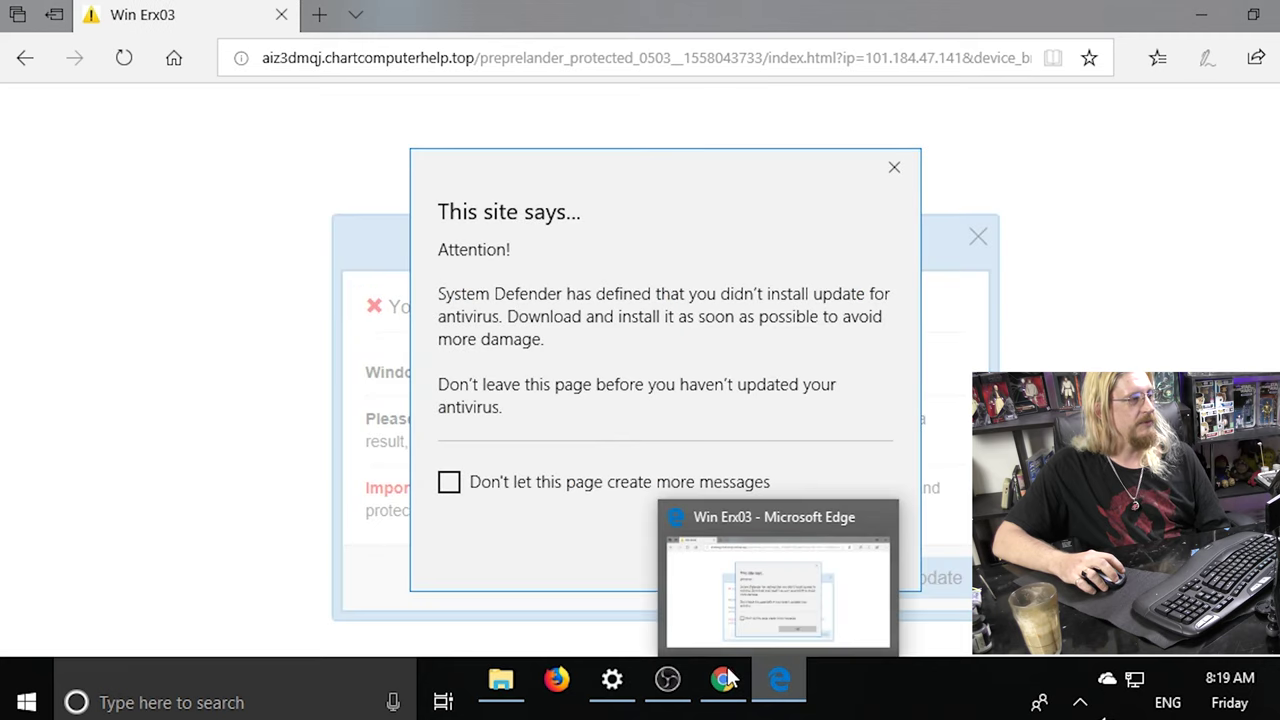
{"action": "right_click", "coordinate": [776, 688]}
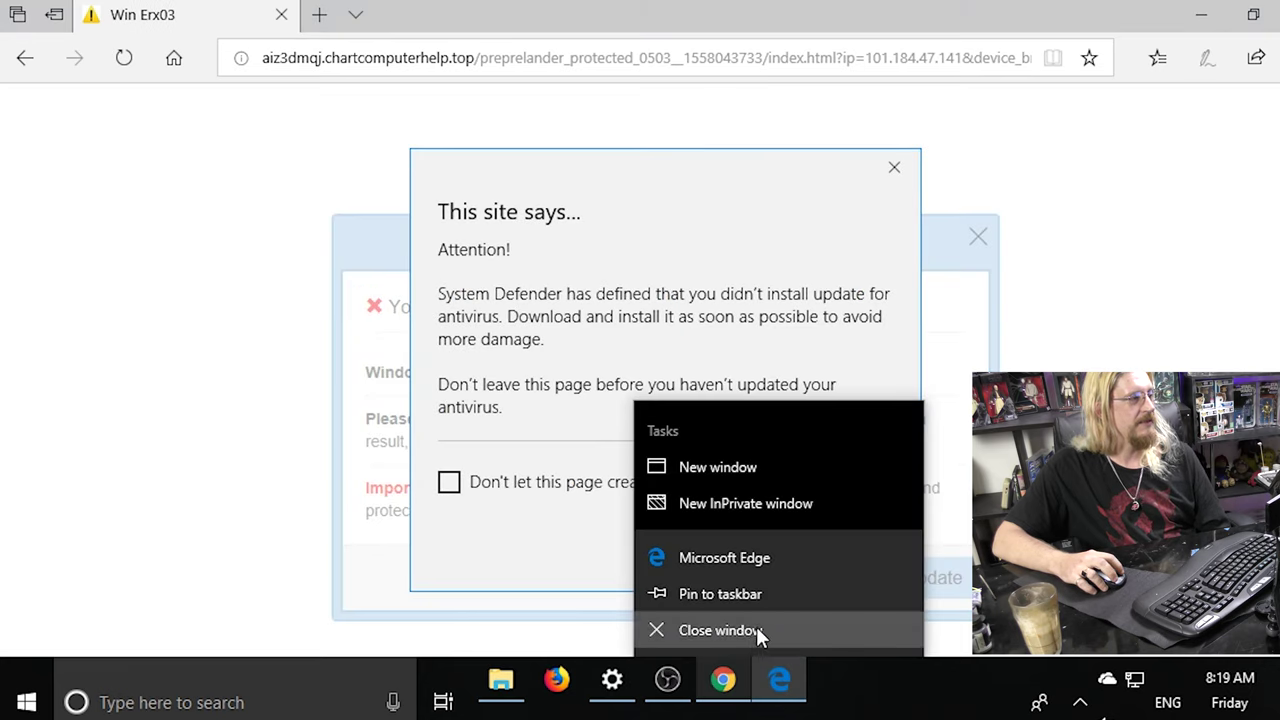
{"action": "left_click", "coordinate": [760, 632]}
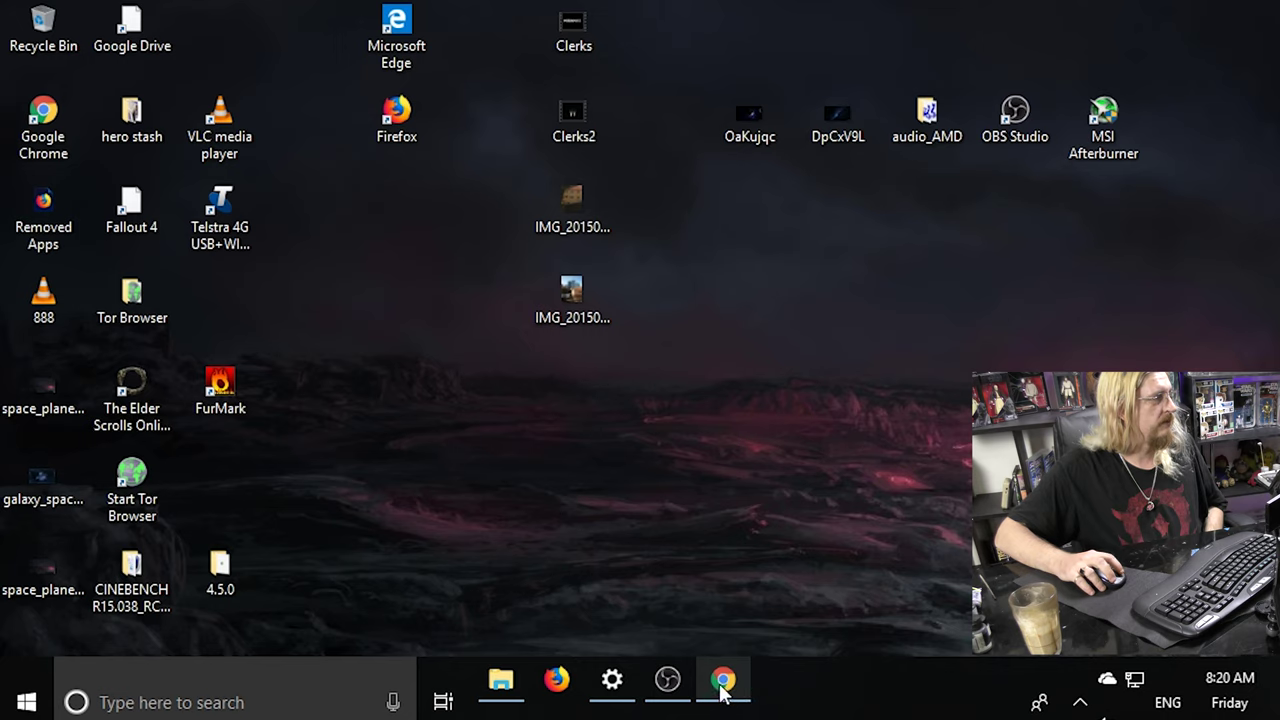
Relaunch Edge and open facbook.co via autocomplete, landing on a fake Google prize page.
{"action": "double_click", "coordinate": [388, 40]}
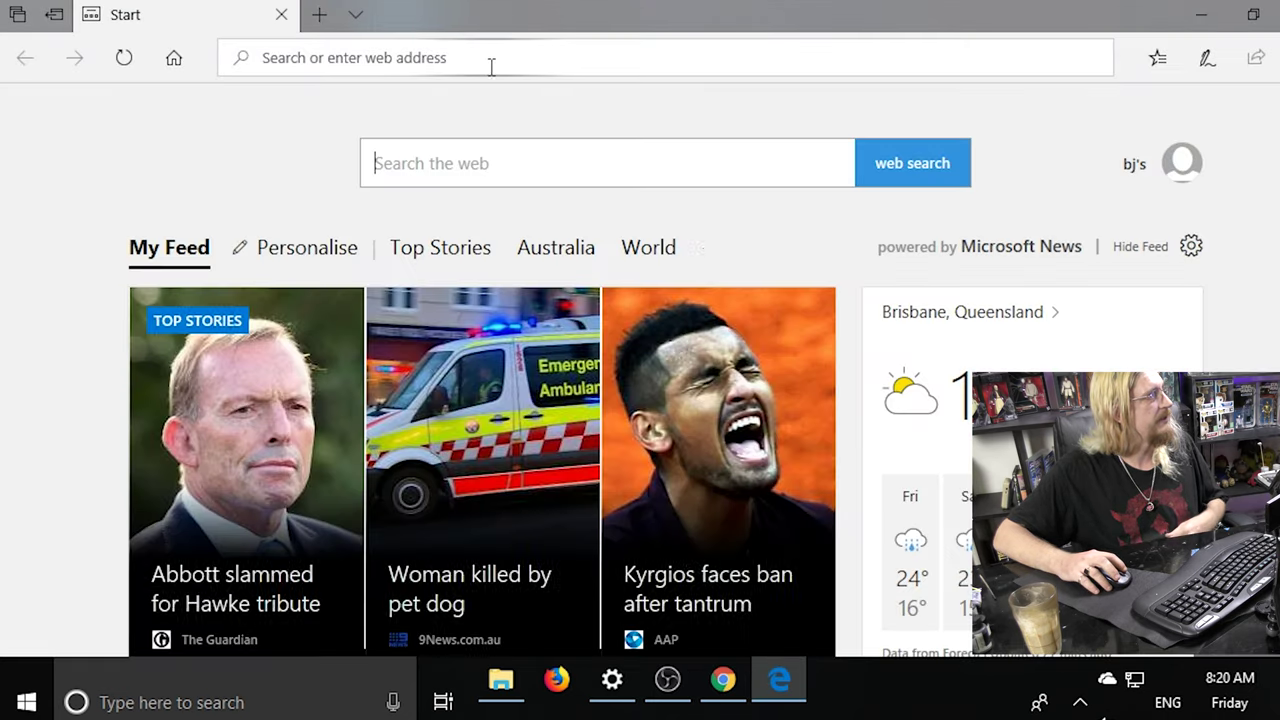
{"action": "left_click", "coordinate": [491, 66]}
{"action": "type", "text": "facbook.co/"}
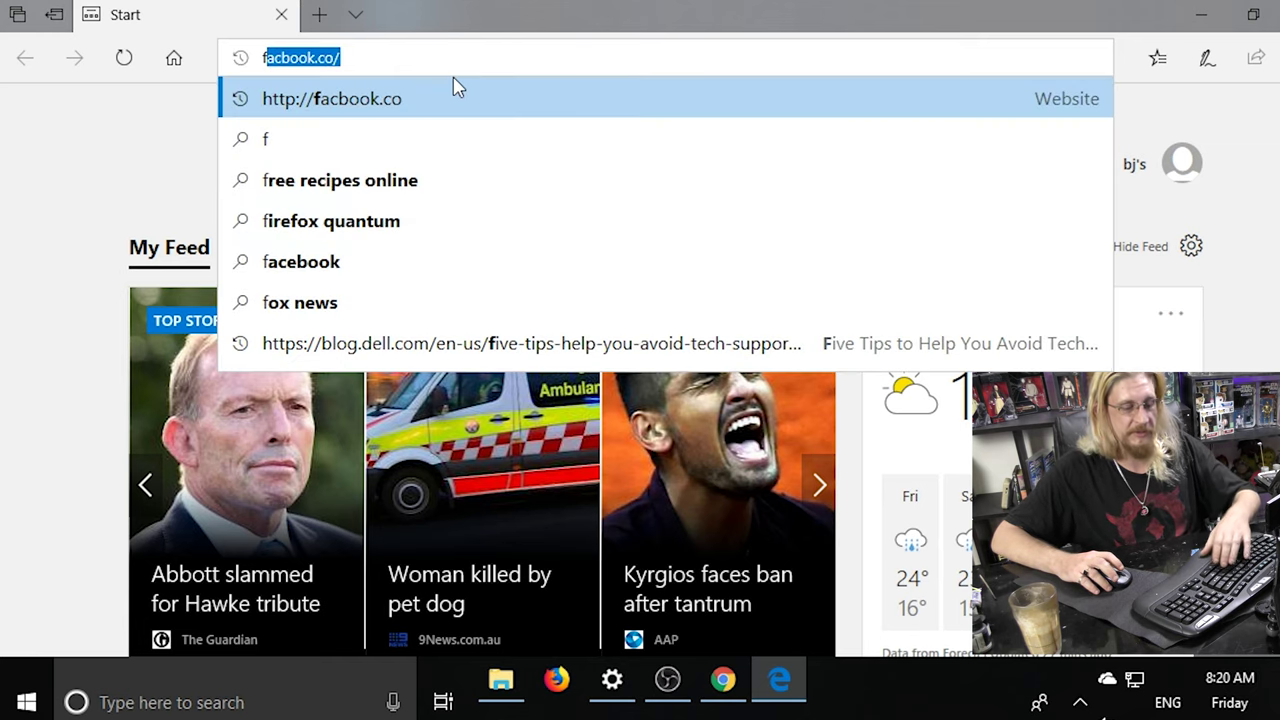
{"action": "key", "text": "Return"}
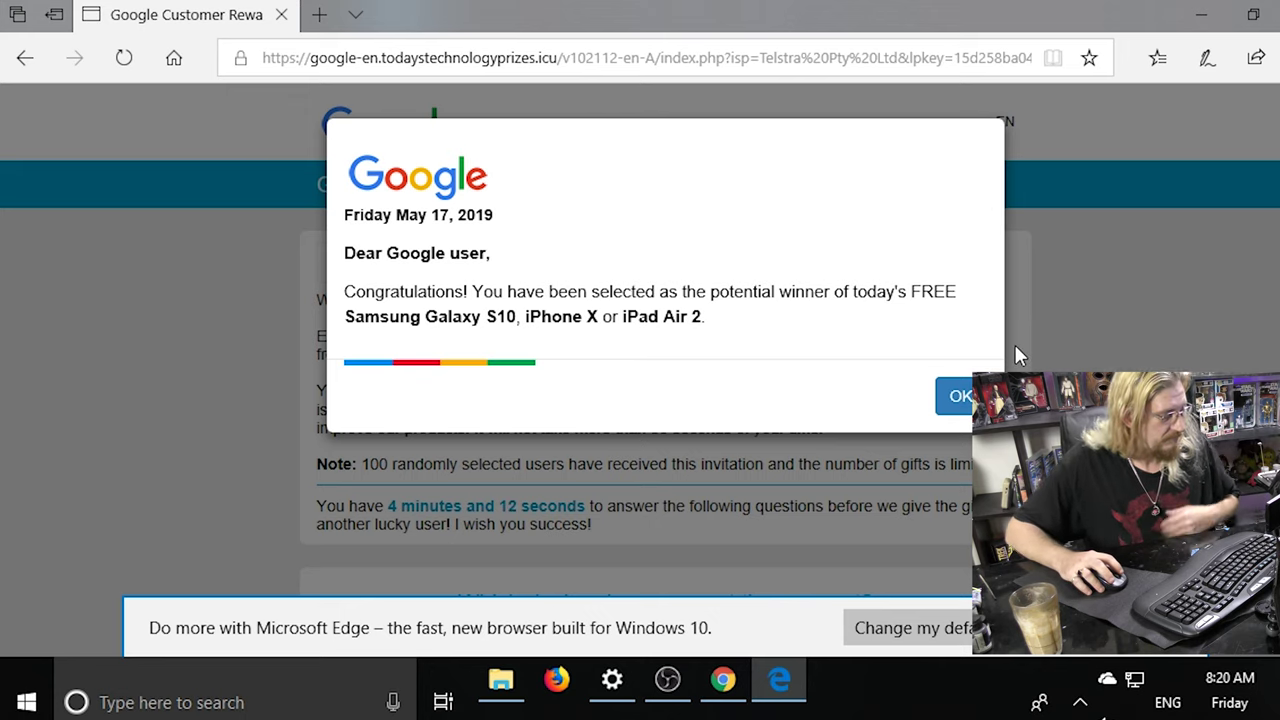
Dismiss the prize popup, scroll the survey page, and select the todaystechnologyprizes.icu domain.
{"action": "left_click", "coordinate": [960, 396]}
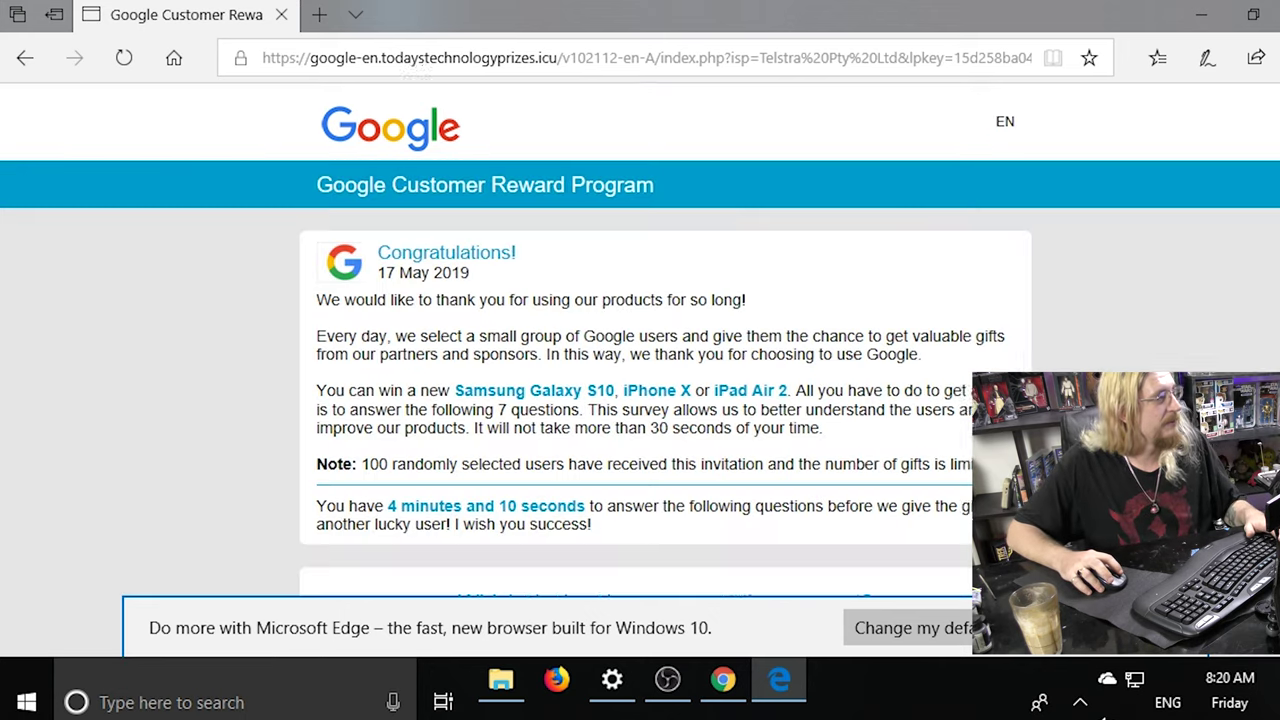
{"action": "scroll", "coordinate": [800, 338], "scroll_direction": "down", "scroll_amount": 1}
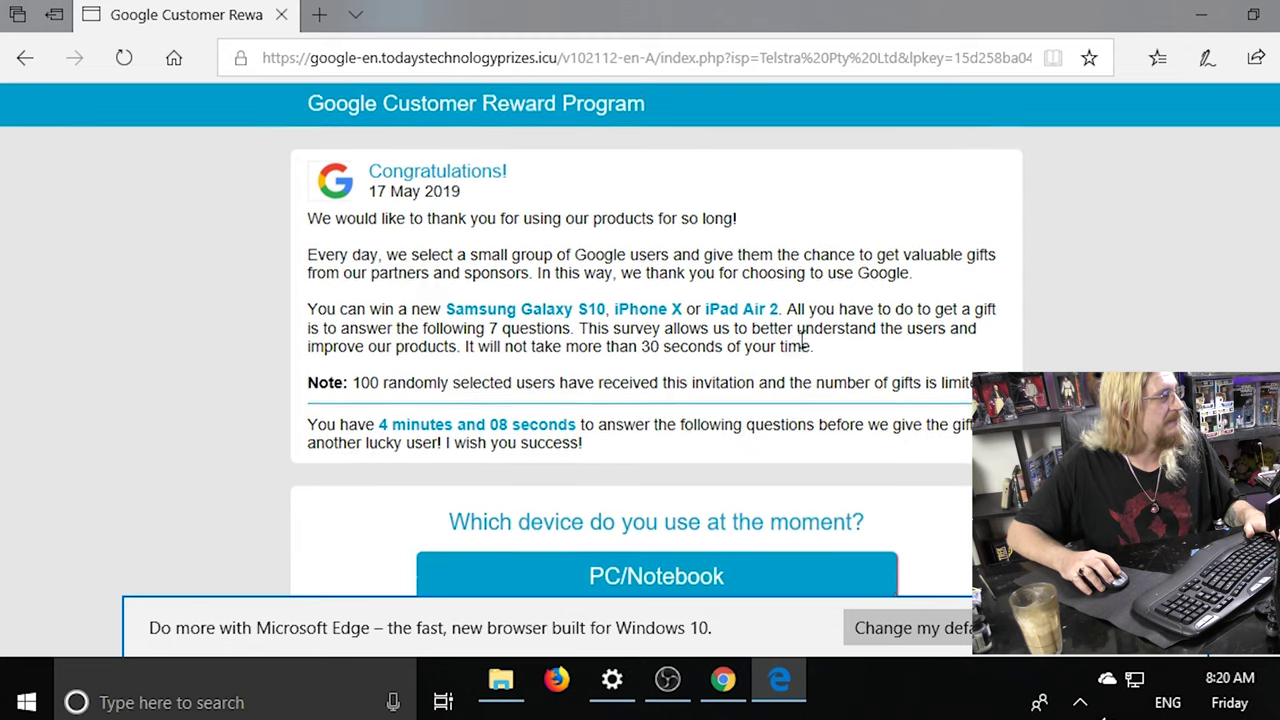
{"action": "scroll", "coordinate": [800, 338], "scroll_direction": "down", "scroll_amount": 1}
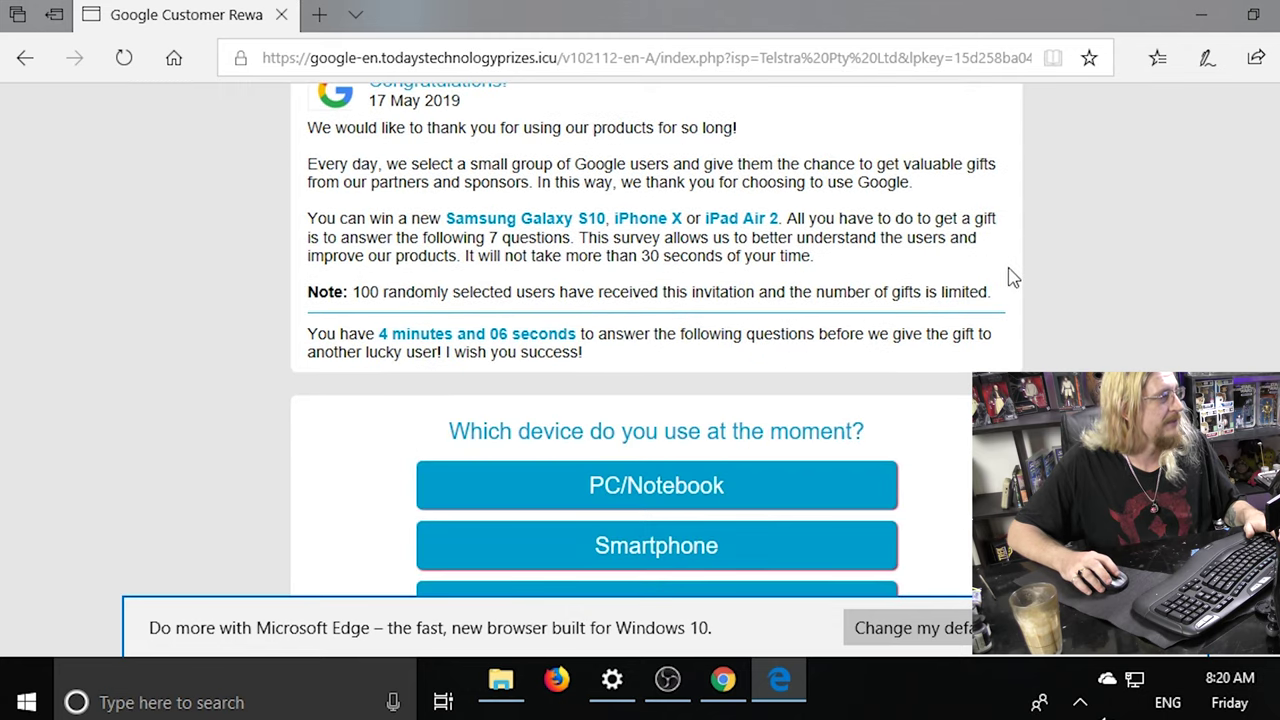
{"action": "scroll", "coordinate": [1012, 277], "scroll_direction": "down", "scroll_amount": 2}
{"action": "scroll", "coordinate": [1012, 277], "scroll_direction": "down", "scroll_amount": 4}
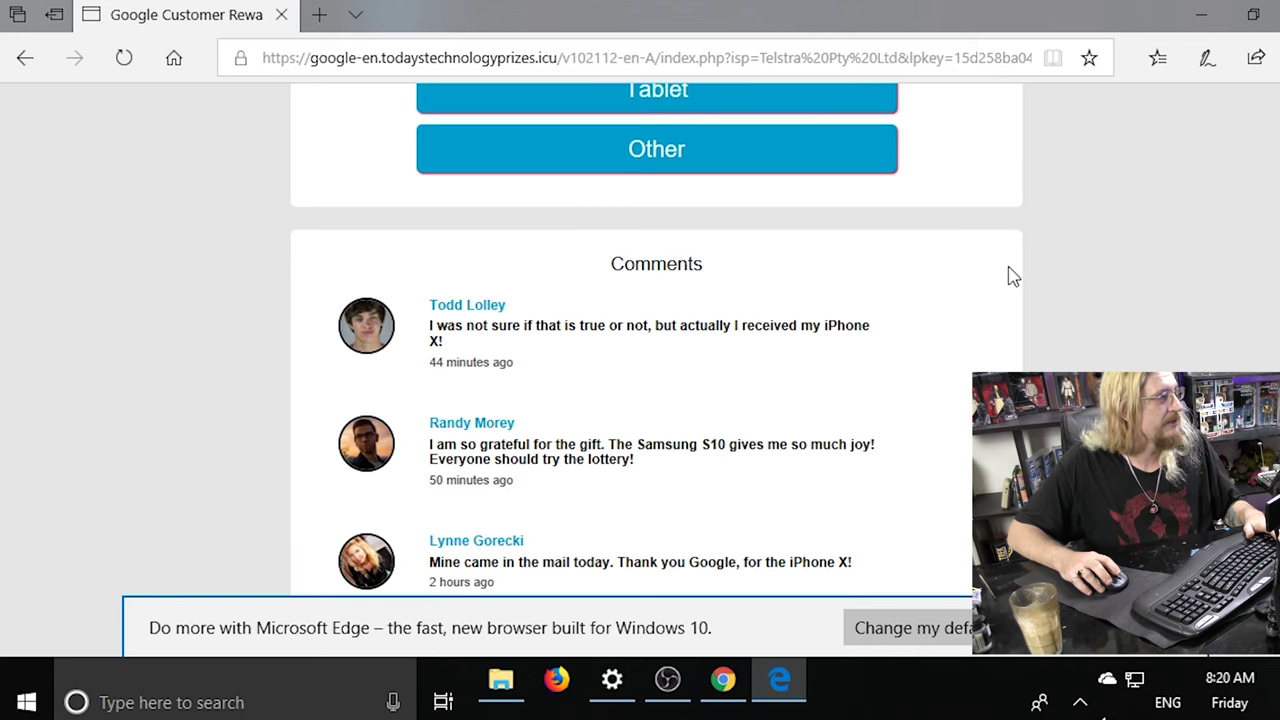
{"action": "scroll", "coordinate": [1010, 275], "scroll_direction": "up", "scroll_amount": 8}
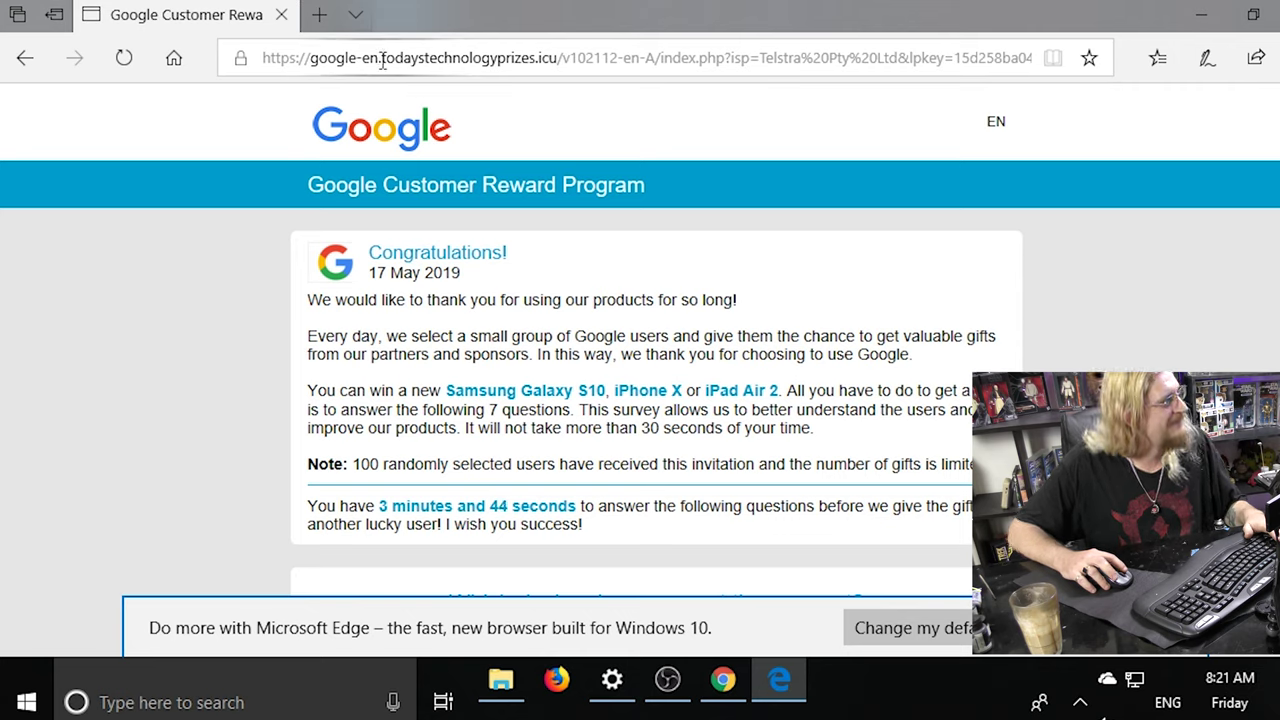
{"action": "left_click_drag", "start_coordinate": [382, 58], "coordinate": [661, 53]}
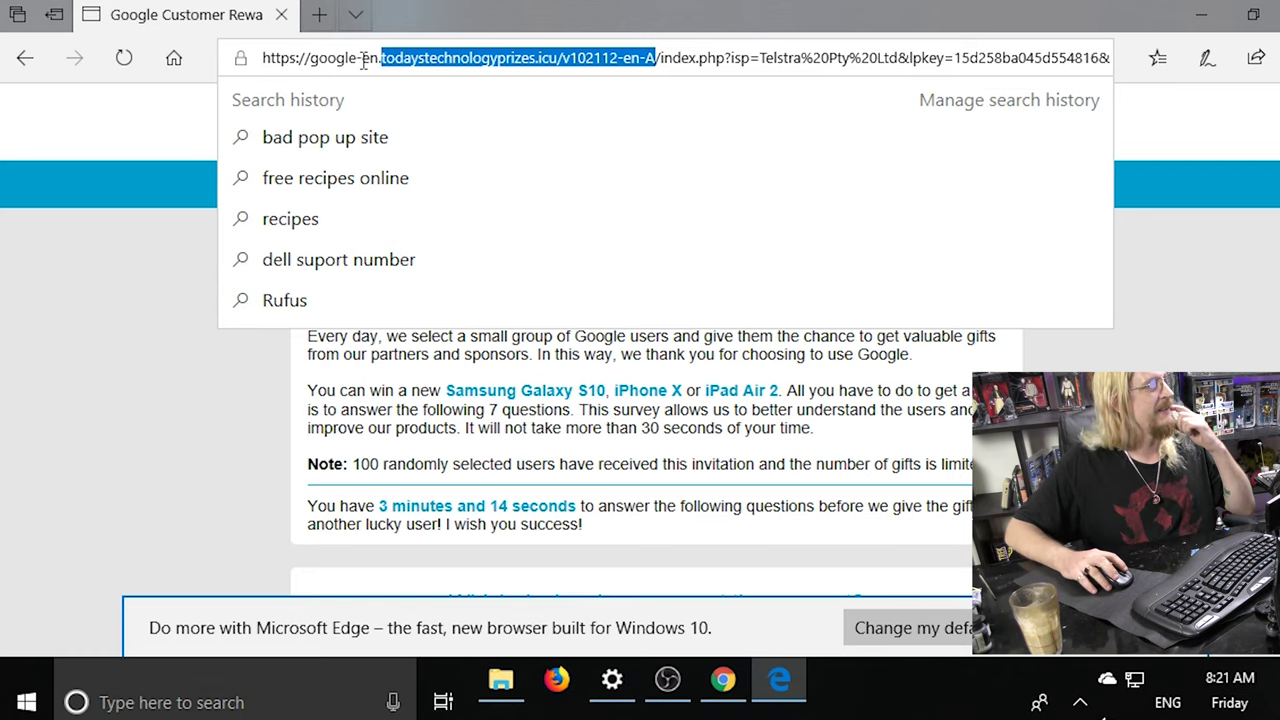
{"action": "left_click", "coordinate": [356, 13]}
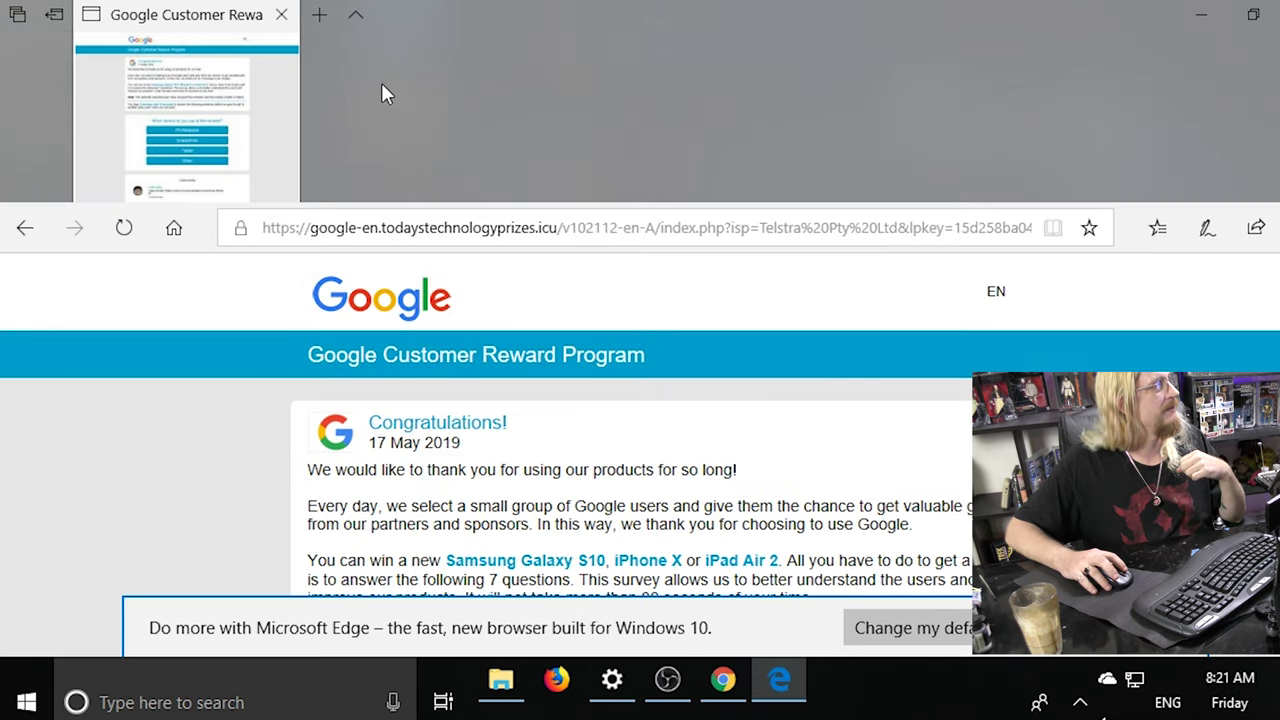
Open a new tab and load google.com.
{"action": "left_click", "coordinate": [352, 16]}
{"action": "left_click", "coordinate": [321, 15]}
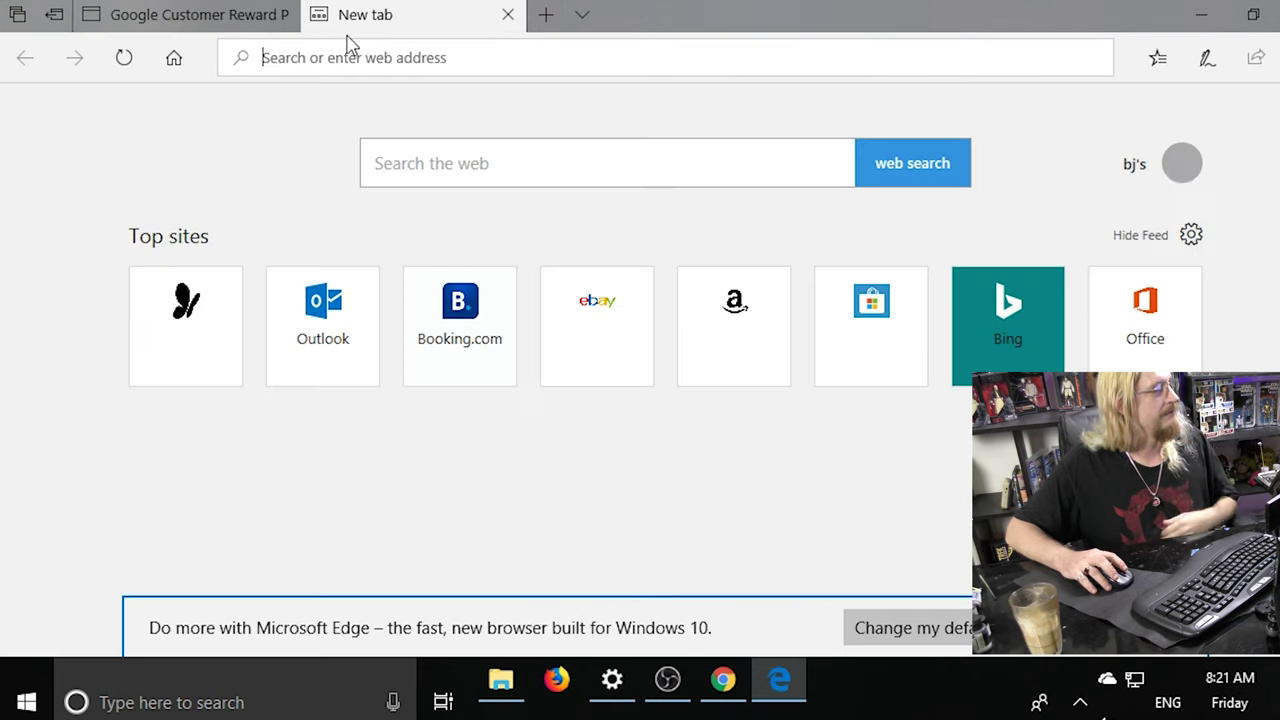
{"action": "type", "text": "googl"}
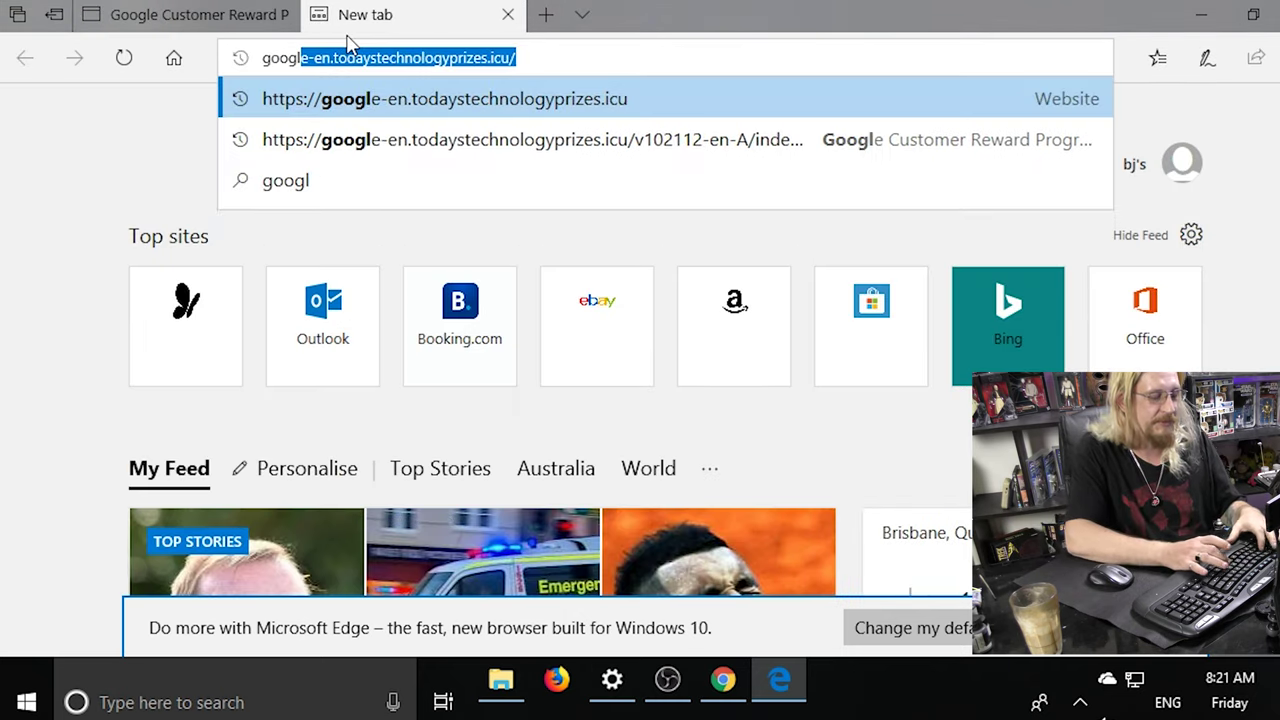
{"action": "type", "text": "e.com"}
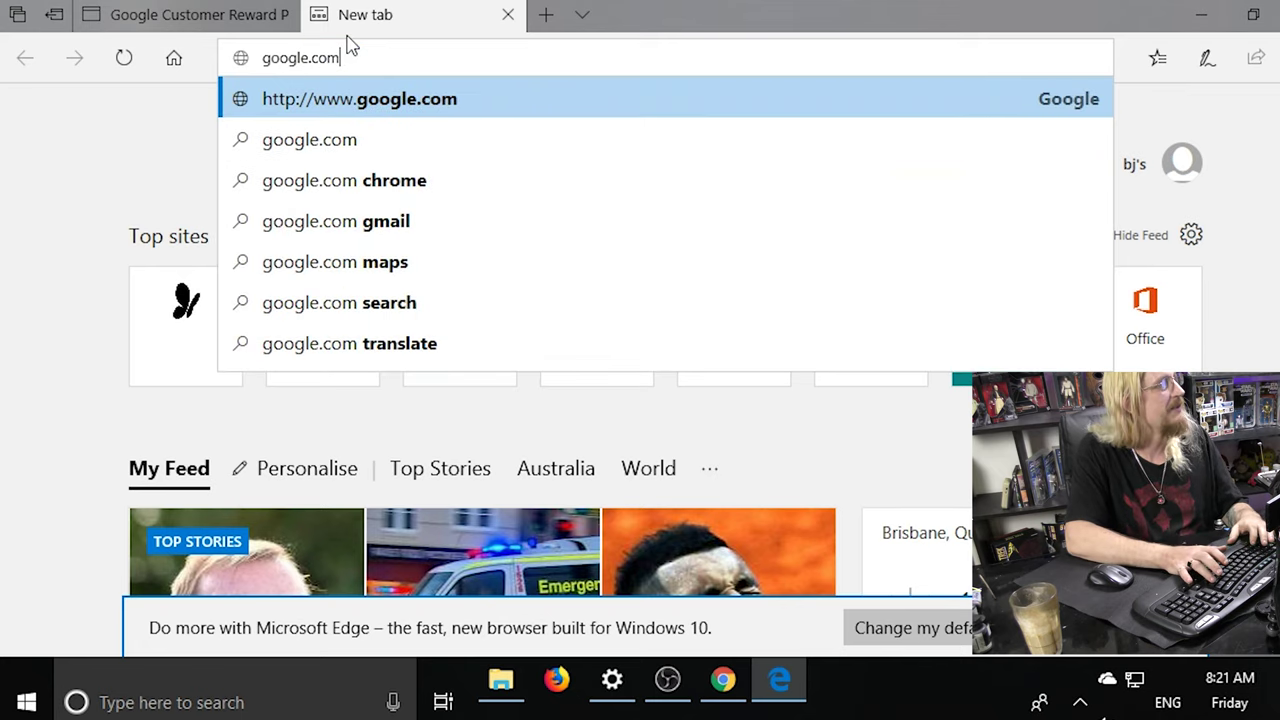
{"action": "key", "text": "Return"}
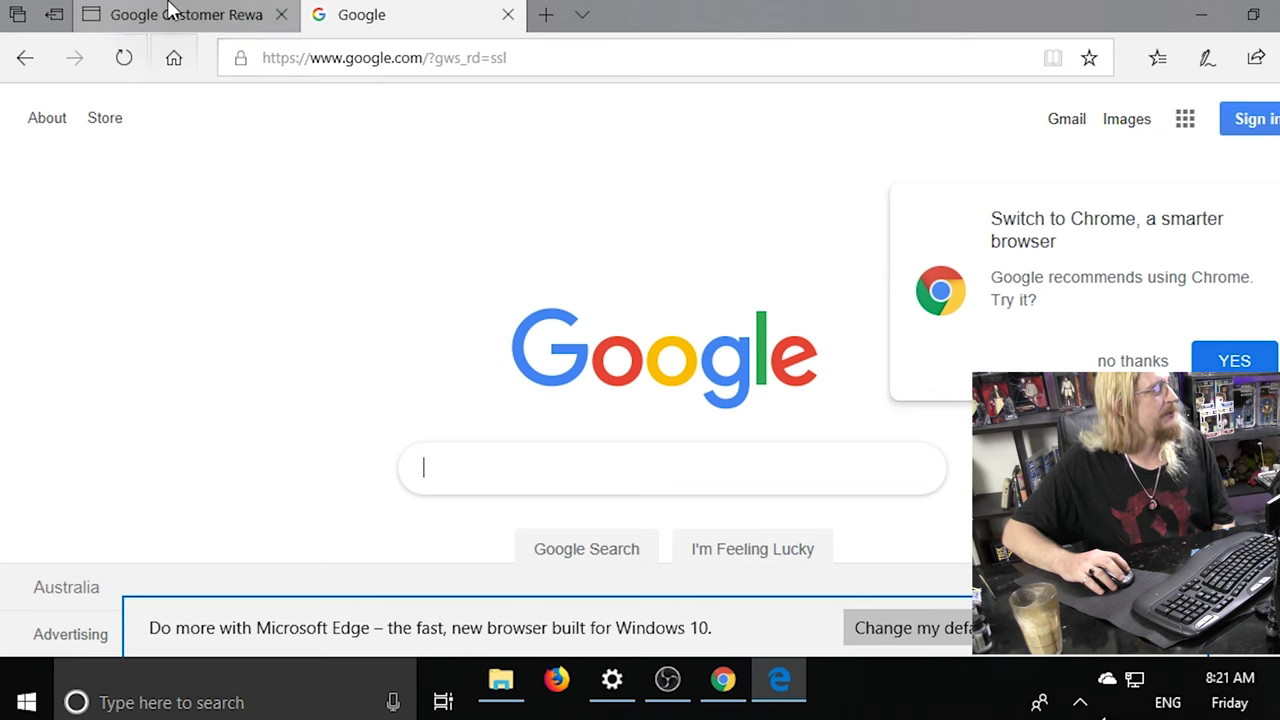
Switch between the fake reward tab and real Google tab to compare their addresses.
{"action": "left_click", "coordinate": [234, 14]}
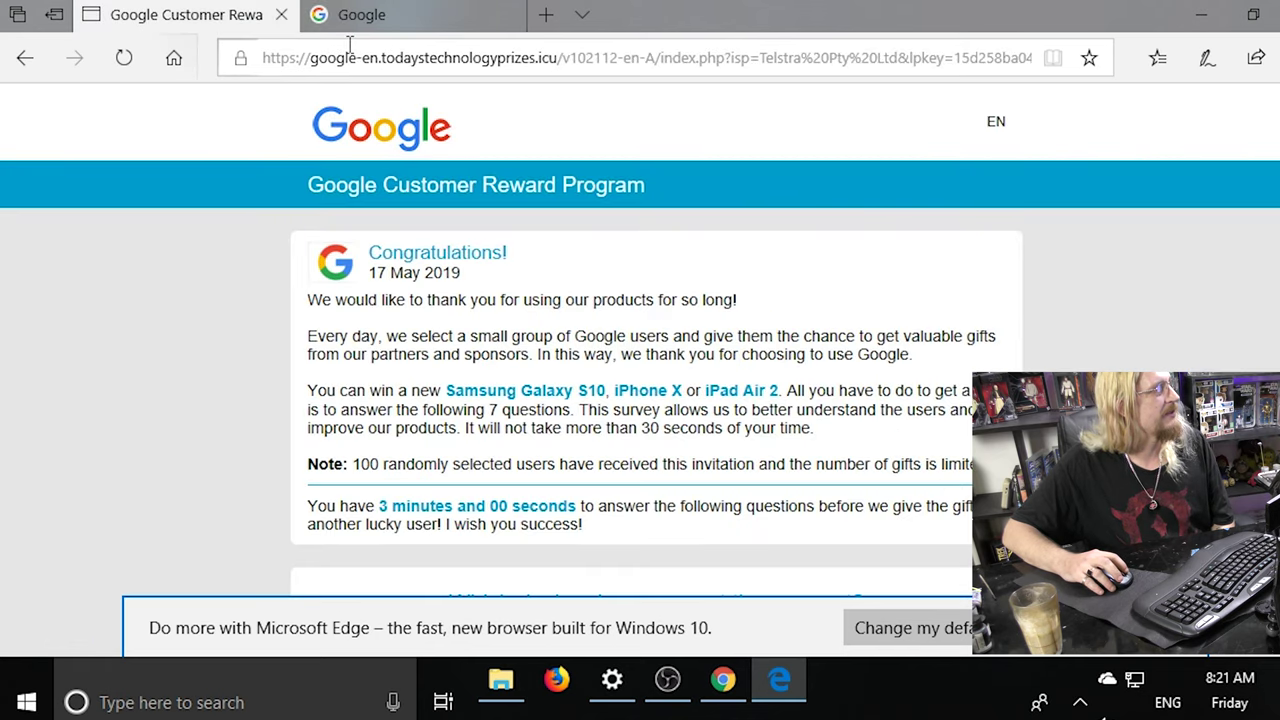
{"action": "left_click", "coordinate": [408, 18]}
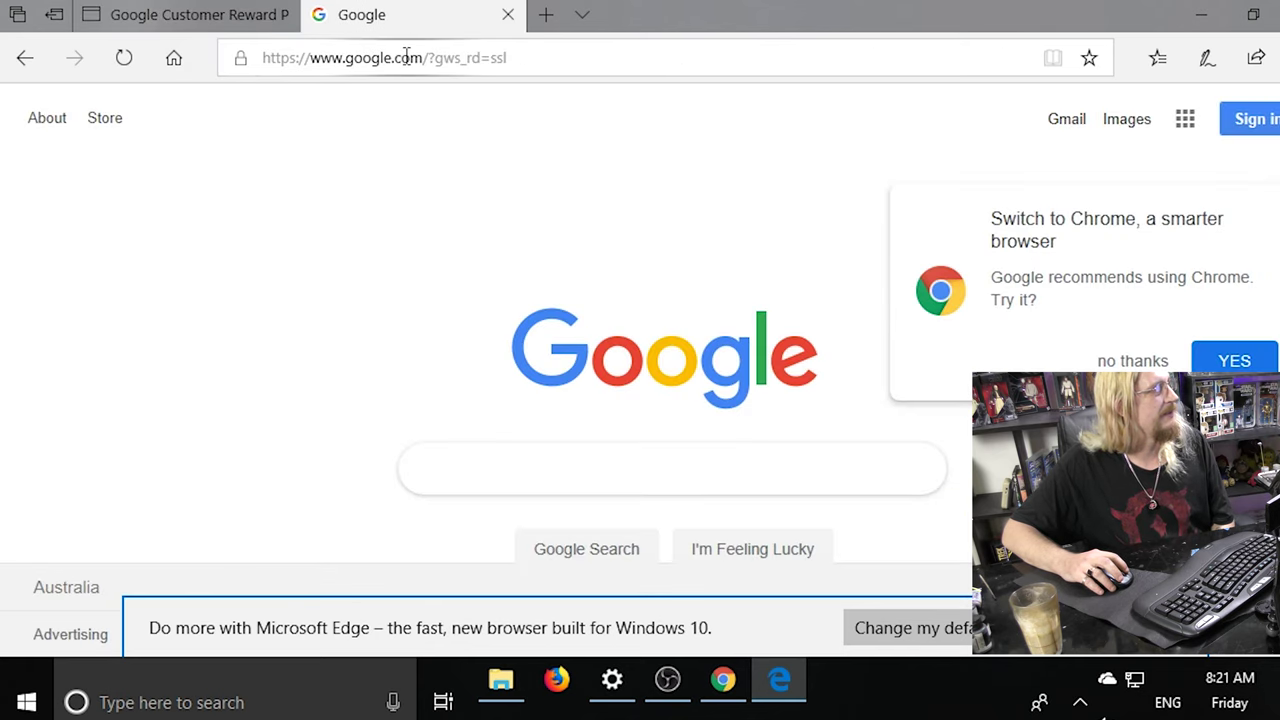
{"action": "left_click", "coordinate": [393, 57]}
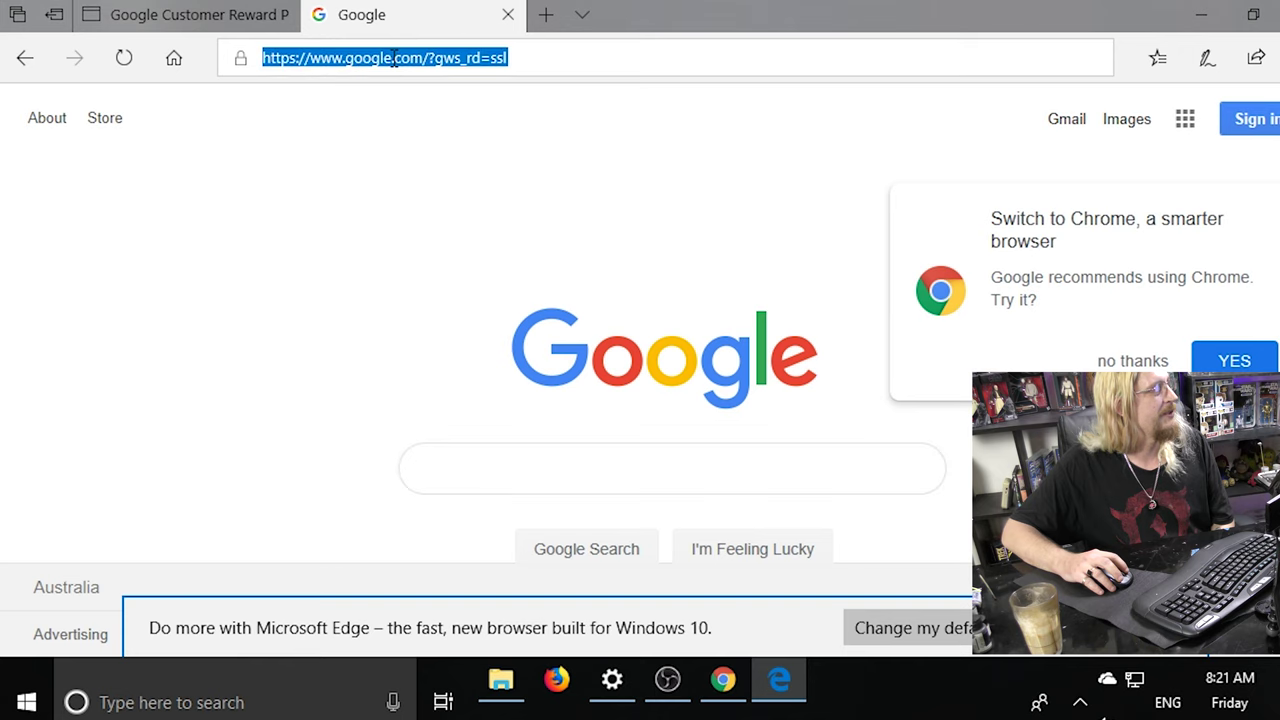
{"action": "left_click", "coordinate": [254, 18]}
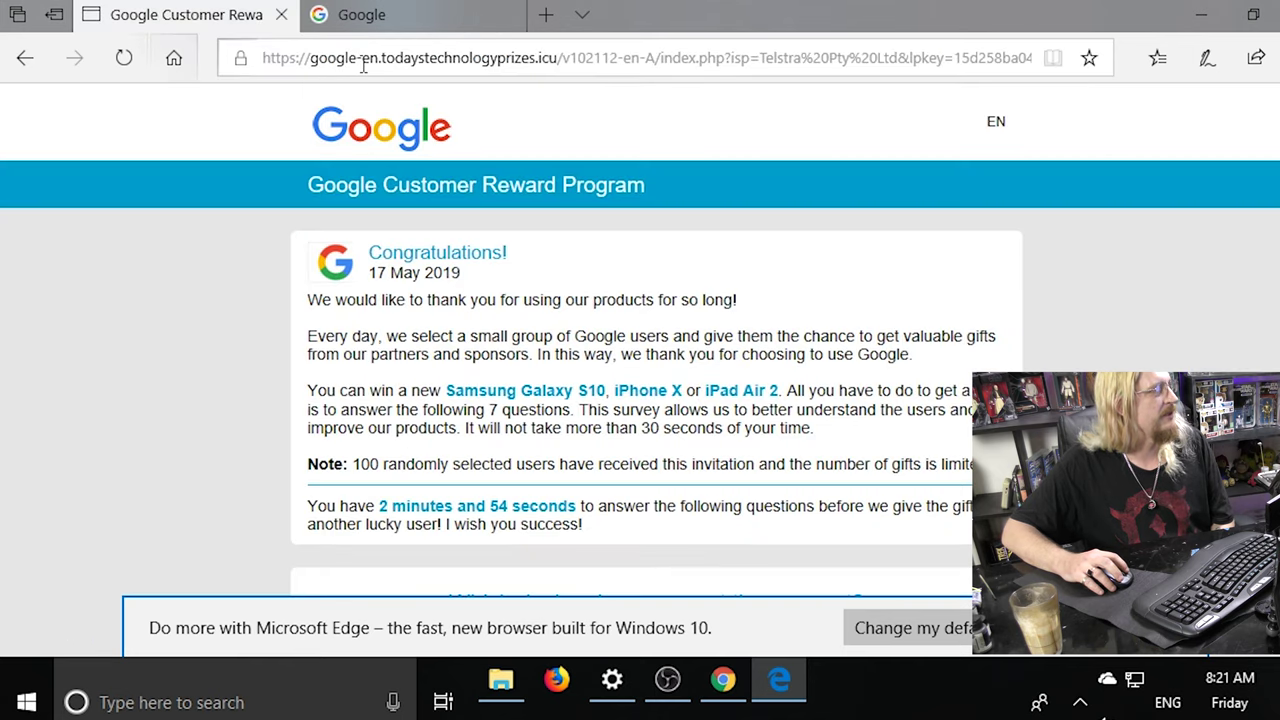
Select the fake google-en domain in the reward page's address to inspect it.
{"action": "left_click_drag", "start_coordinate": [310, 58], "coordinate": [538, 60]}
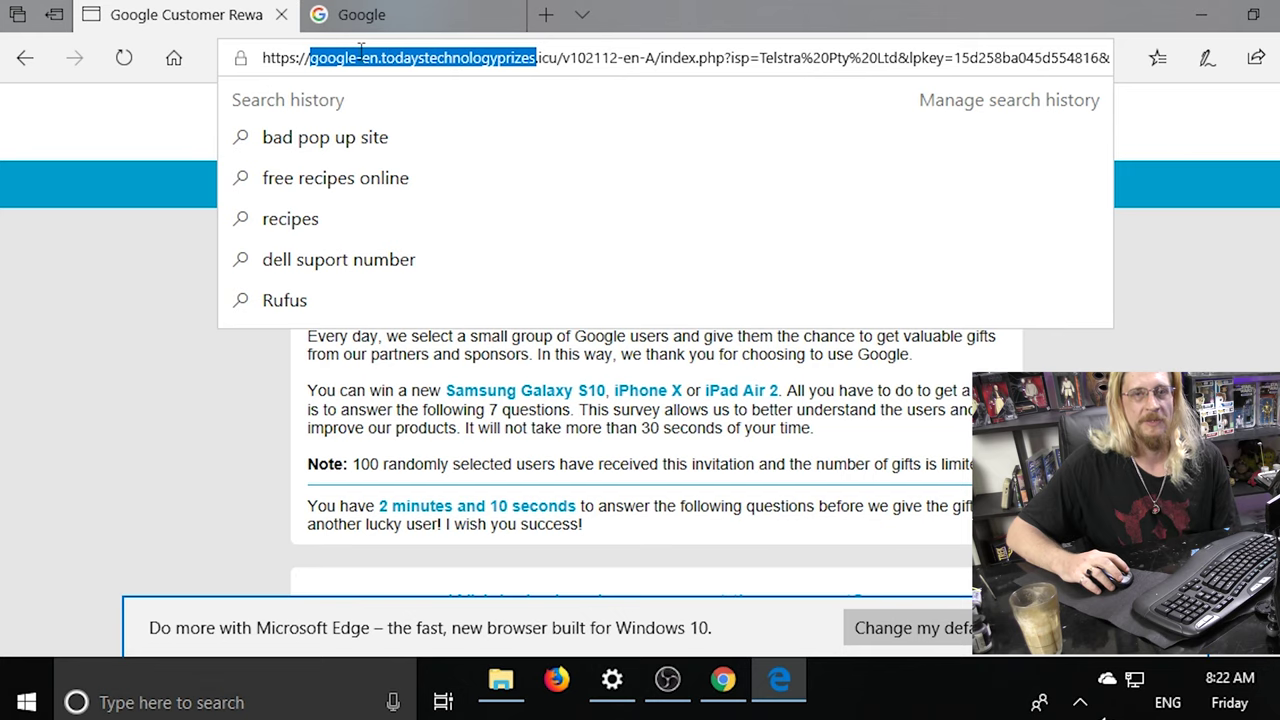
{"action": "left_click", "coordinate": [27, 62]}
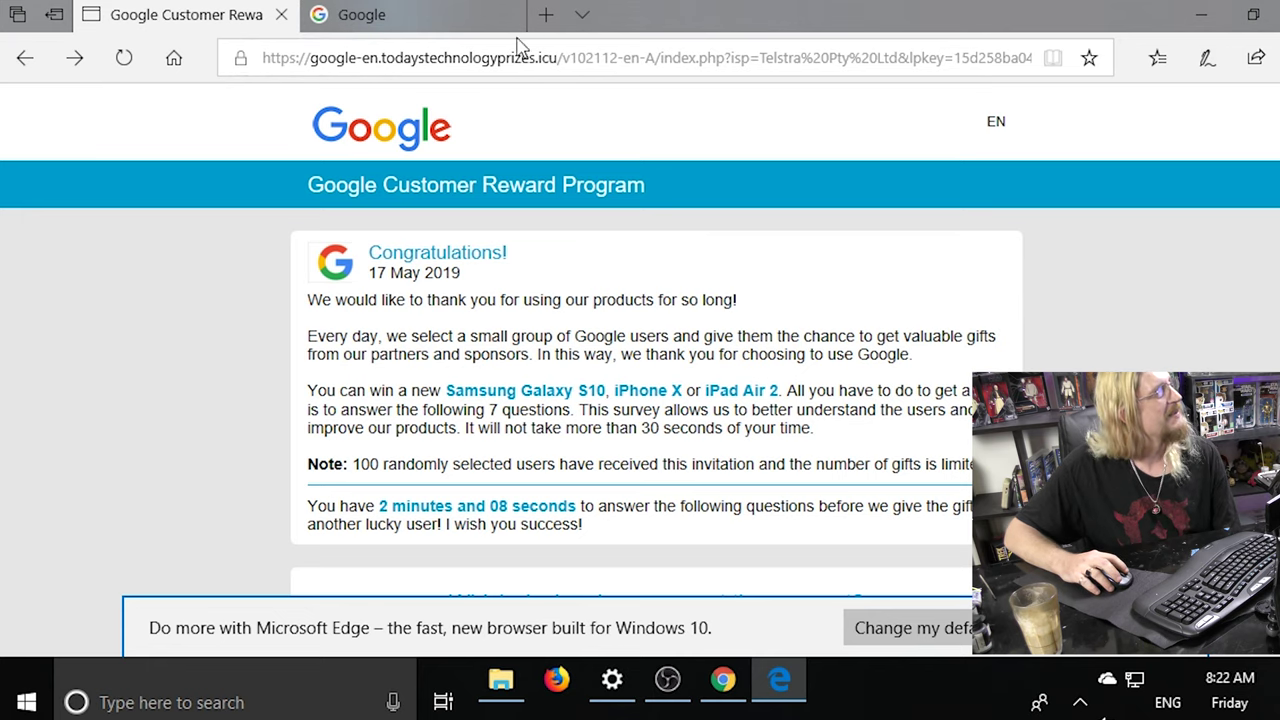
{"action": "left_click", "coordinate": [425, 18]}
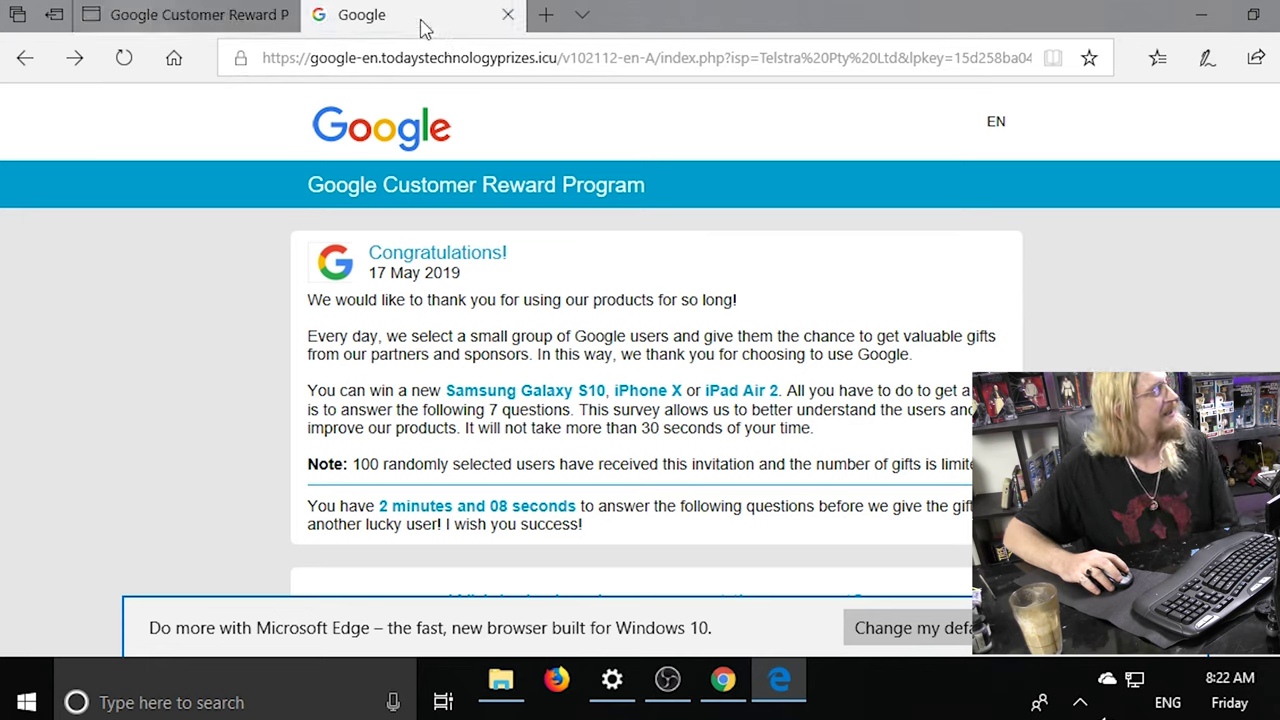
Open two new empty tabs and confirm leaving the fake reward page.
{"action": "double_click", "coordinate": [545, 22]}
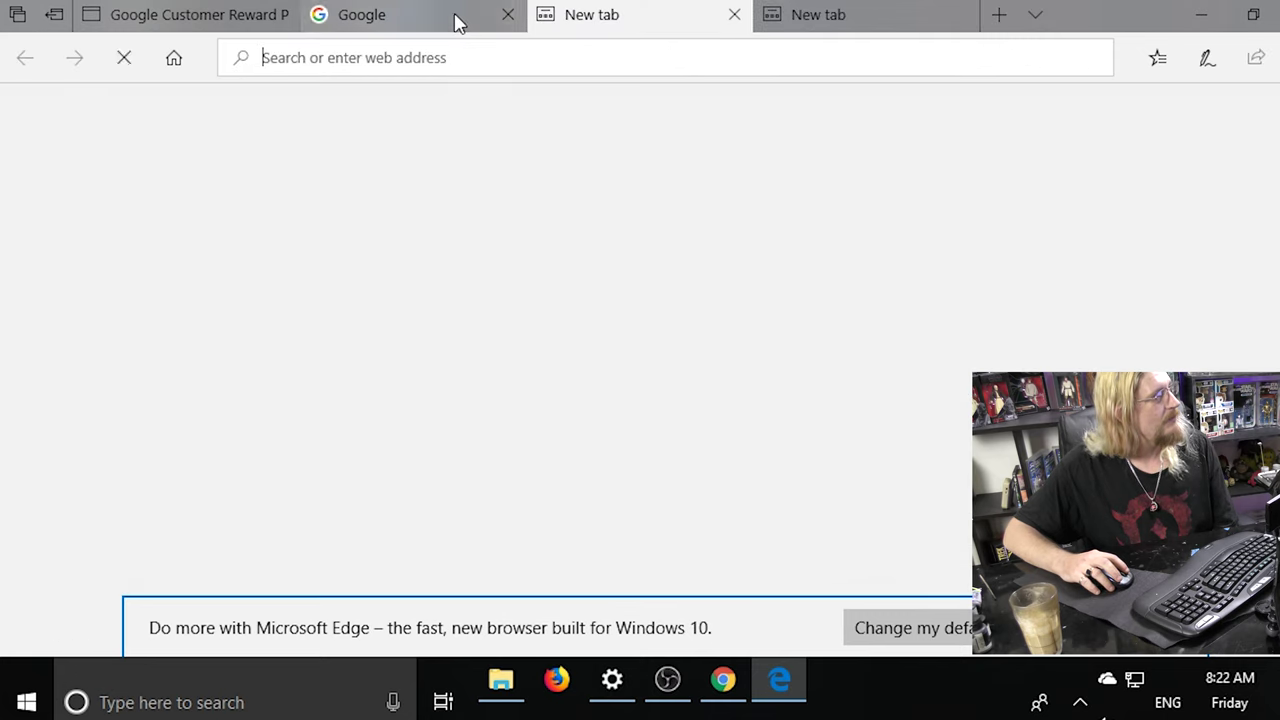
{"action": "left_click", "coordinate": [443, 13]}
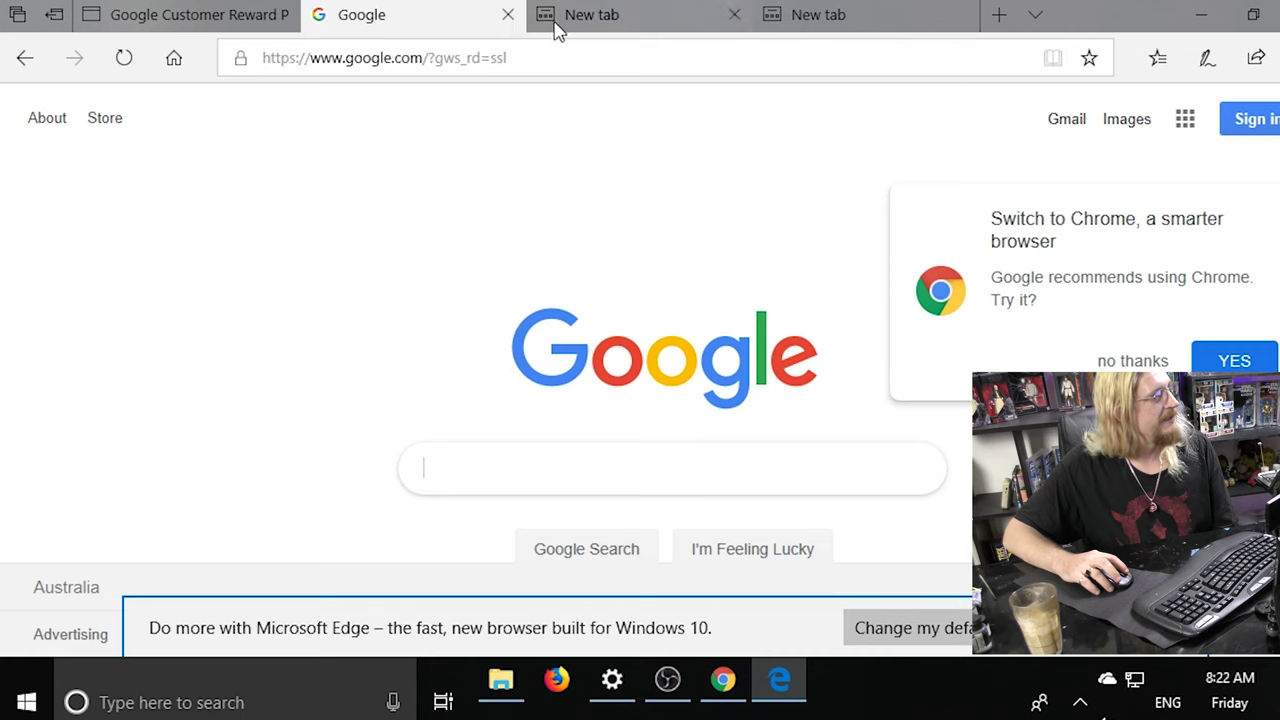
{"action": "left_click", "coordinate": [212, 14]}
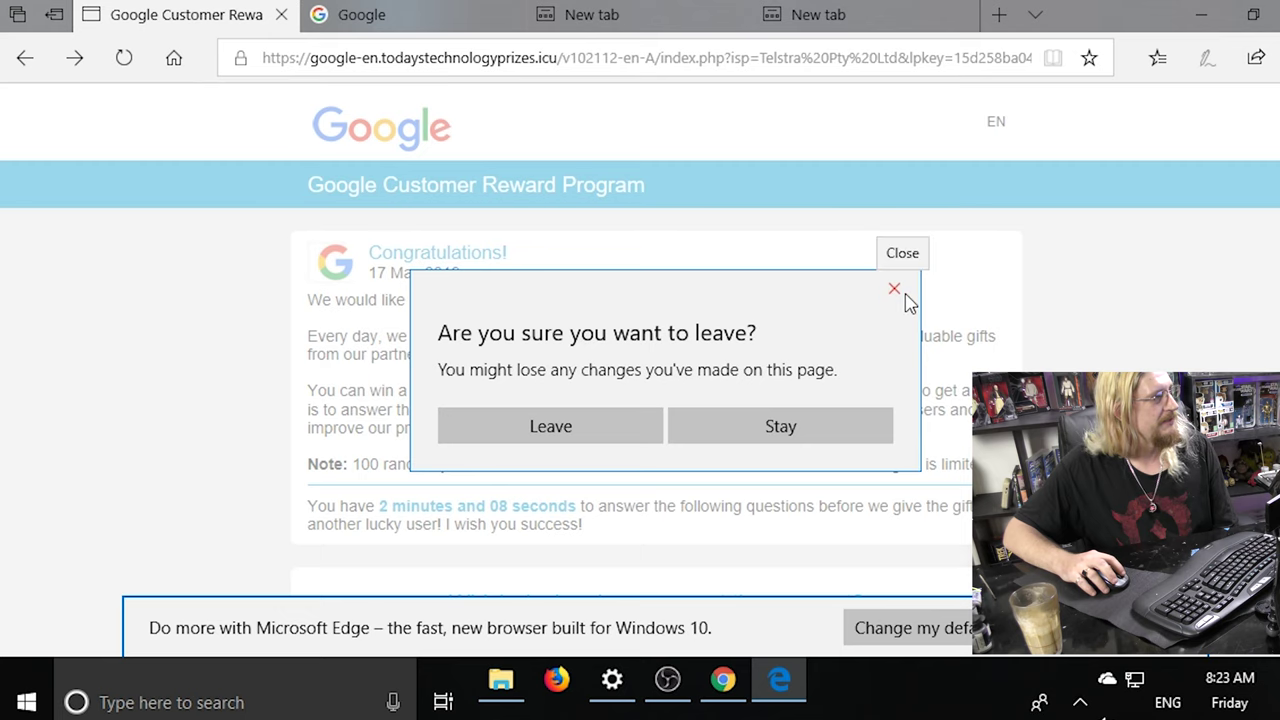
{"action": "left_click", "coordinate": [906, 300]}
Close the fake reward page's tab and switch to an empty new tab.
{"action": "left_click", "coordinate": [282, 16]}
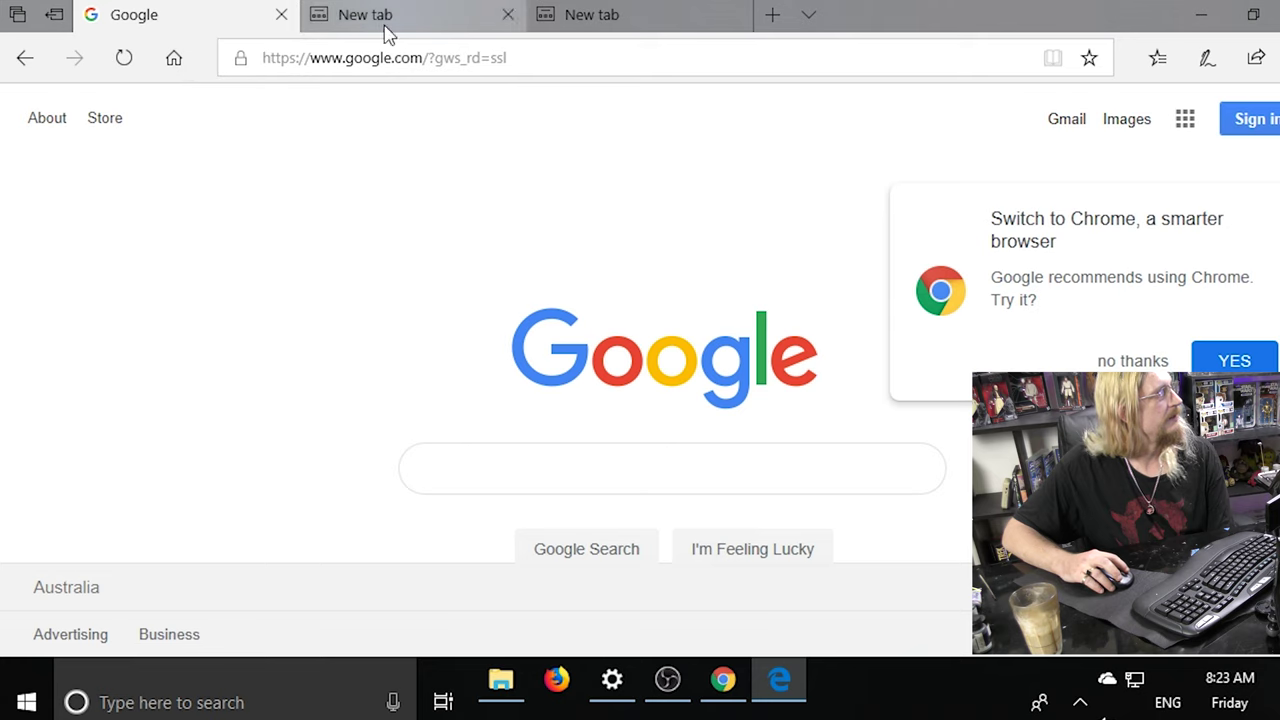
{"action": "left_click", "coordinate": [355, 15]}
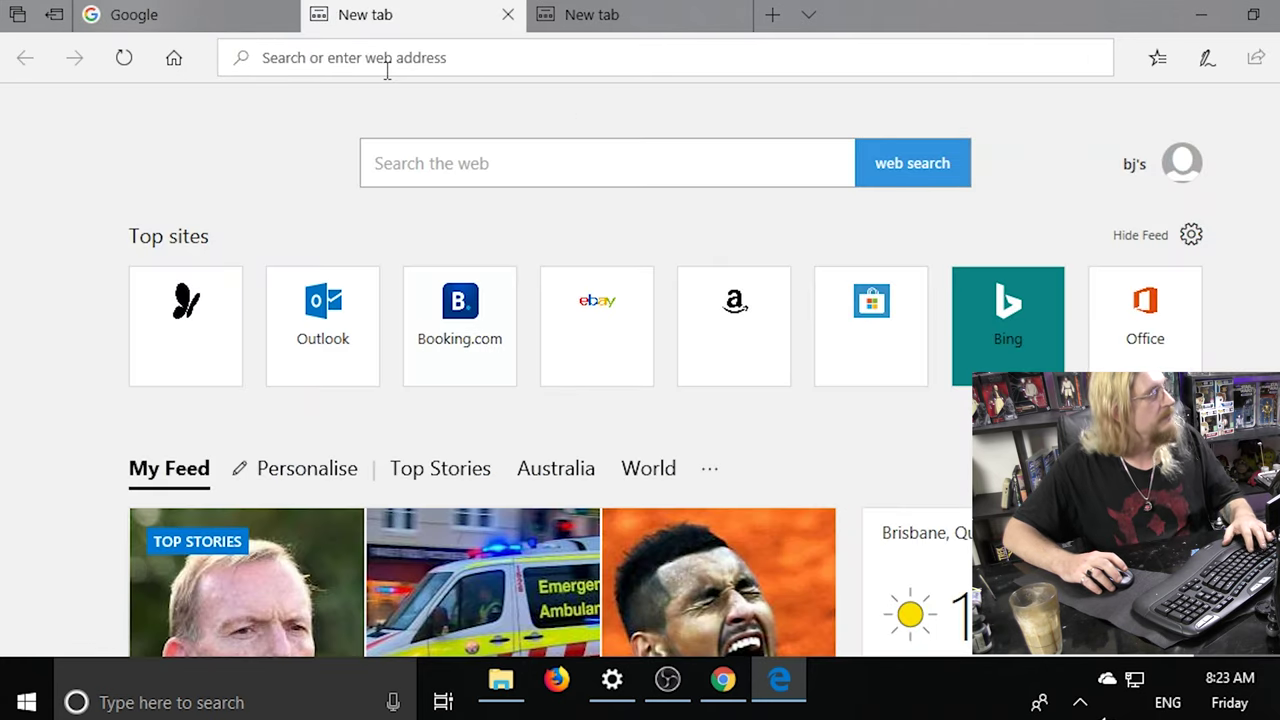
{"action": "type", "text": "facbook.co/"}
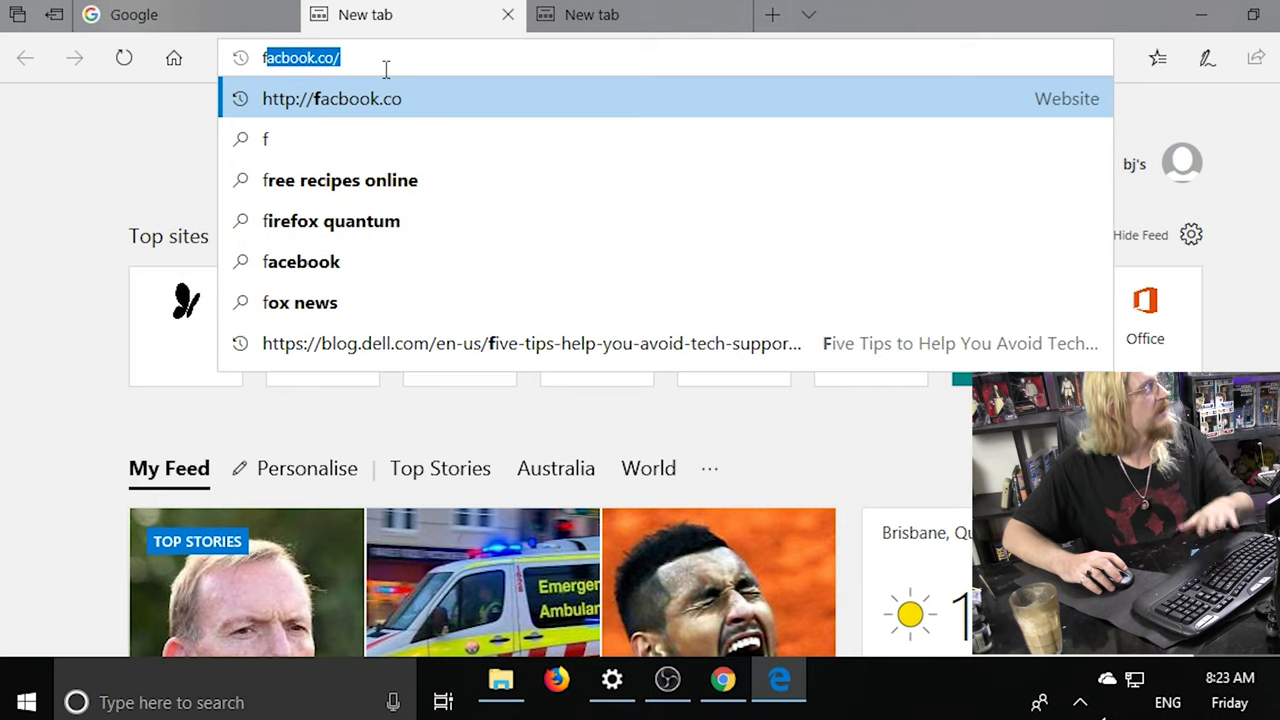
{"action": "key", "text": "Return"}
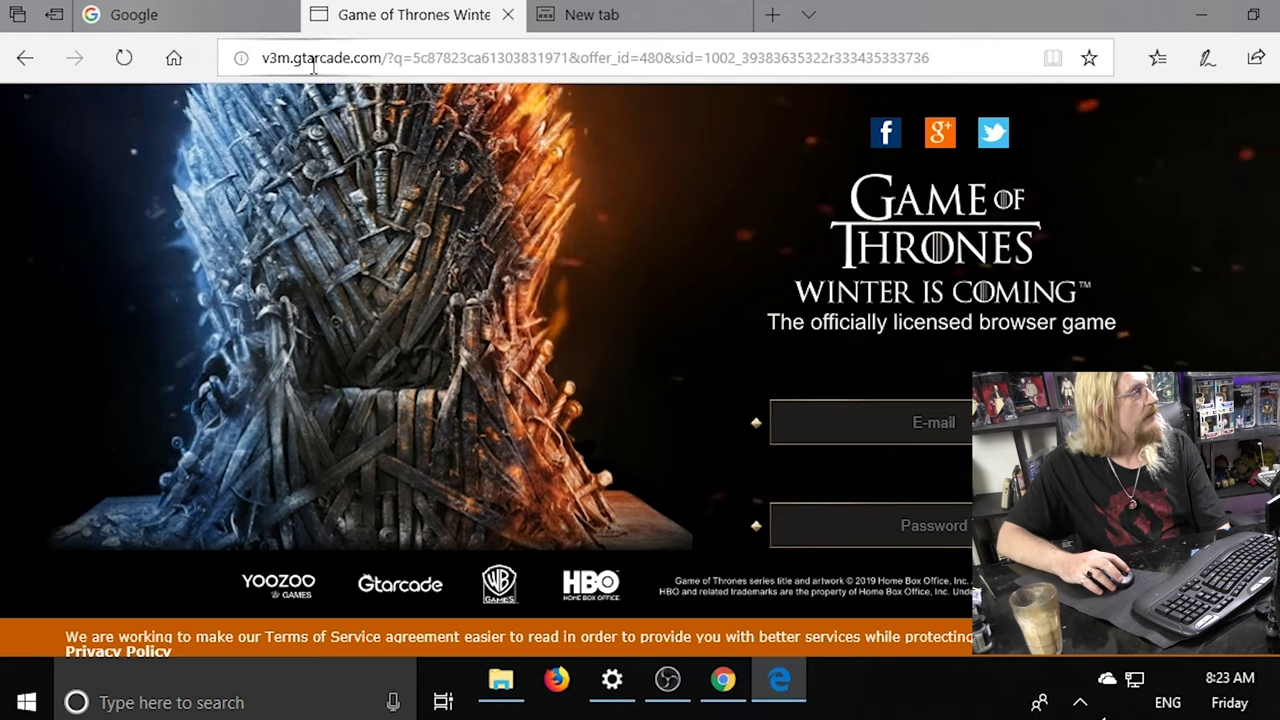
{"action": "scroll", "coordinate": [512, 189], "scroll_direction": "down", "scroll_amount": 3}
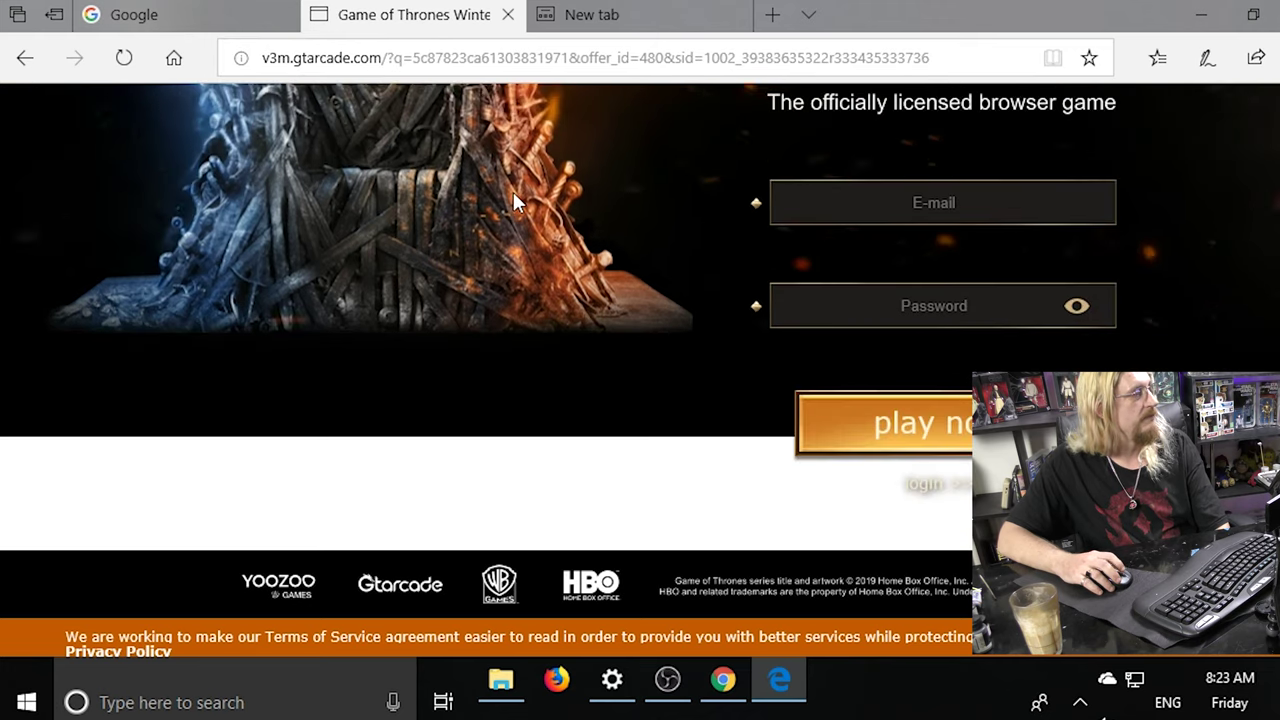
{"action": "scroll", "coordinate": [513, 195], "scroll_direction": "up", "scroll_amount": 3}
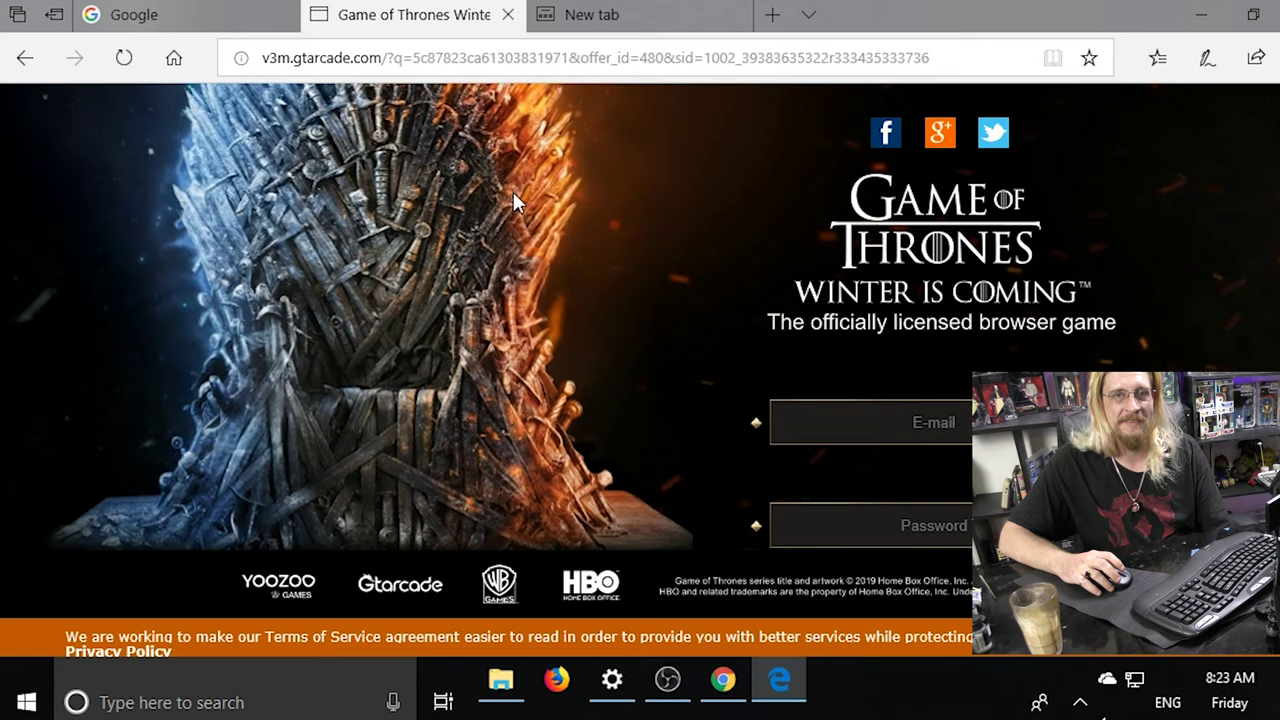
{"action": "left_click", "coordinate": [26, 58]}
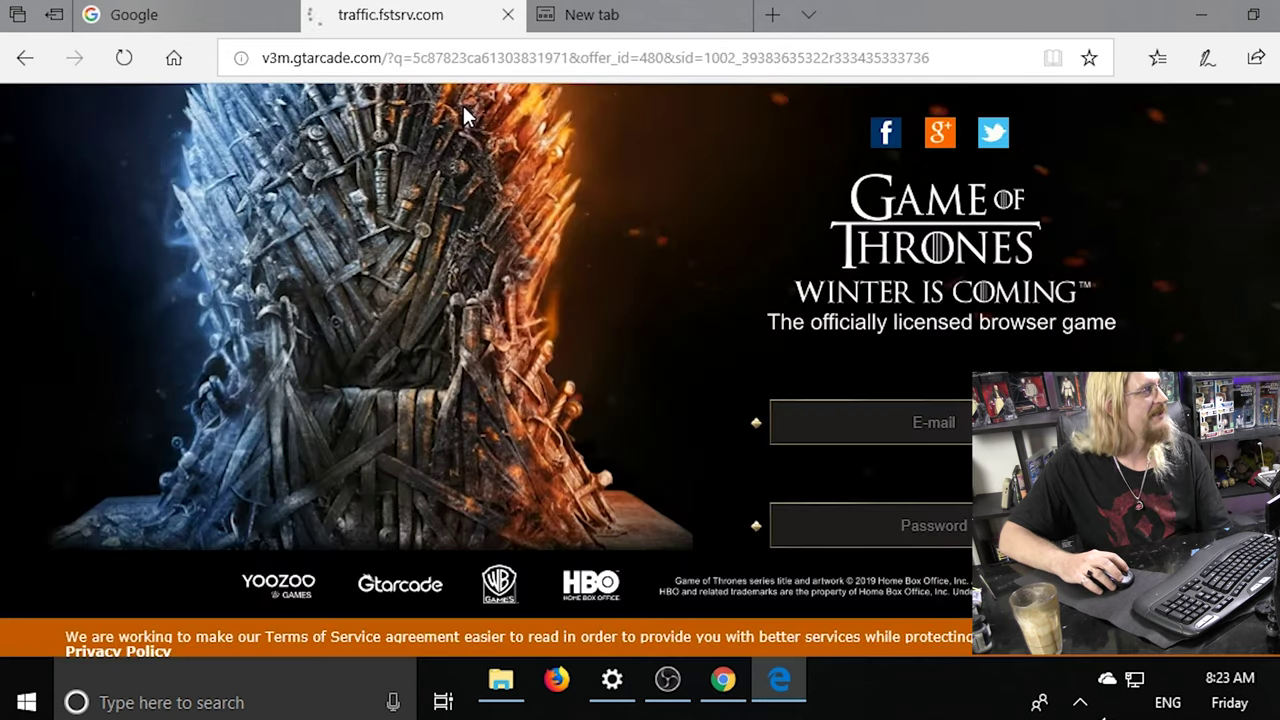
Replace the game page with facebook.com, then start entering the address kamt.com.
{"action": "left_click", "coordinate": [447, 57]}
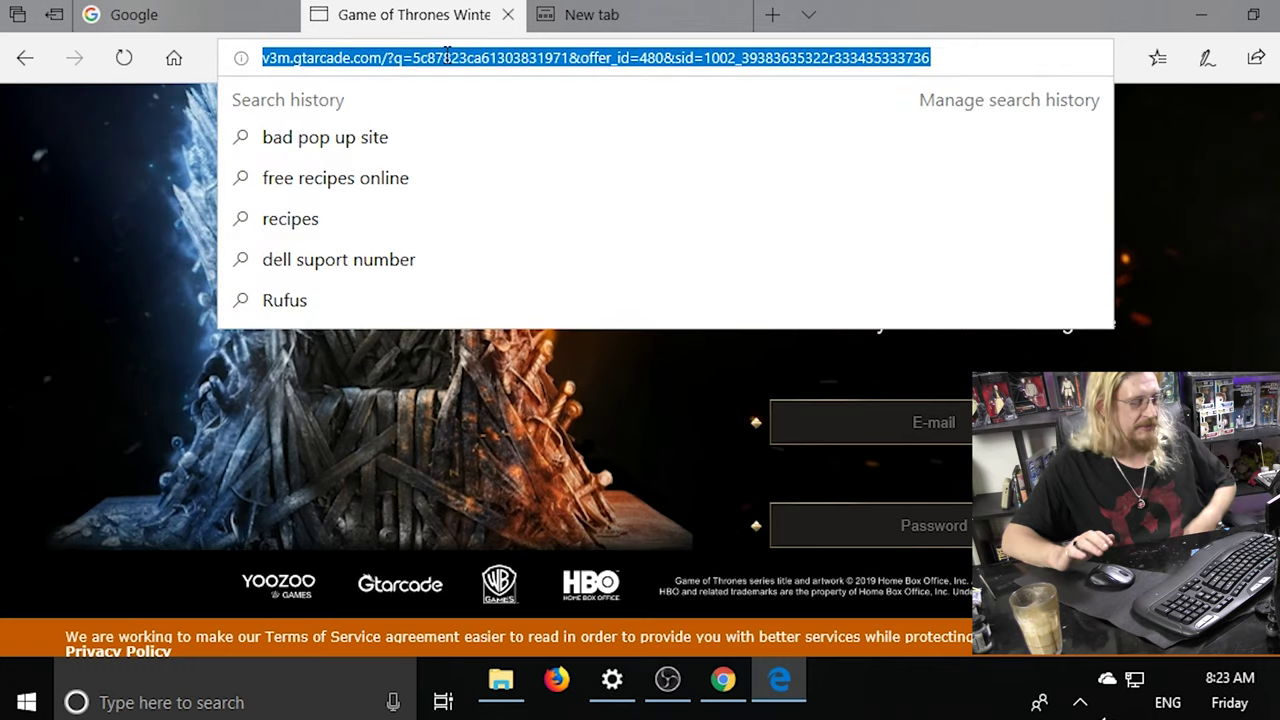
{"action": "type", "text": "face"}
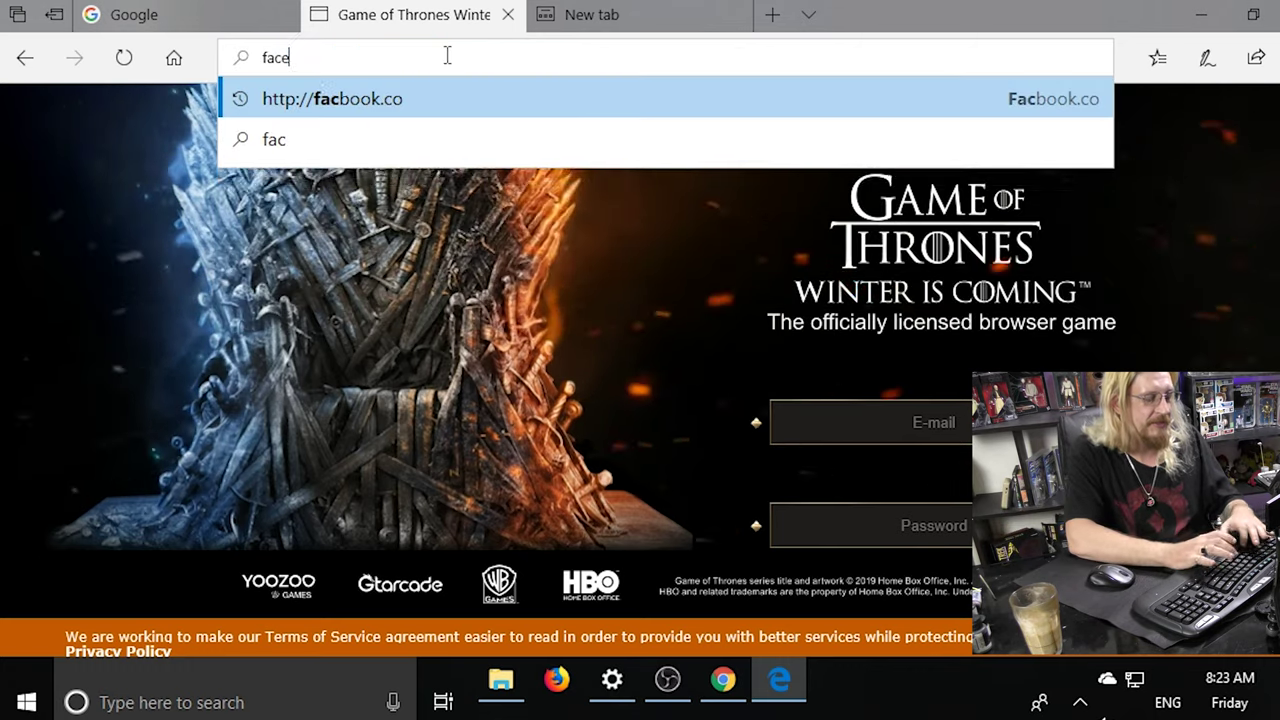
{"action": "type", "text": "book."}
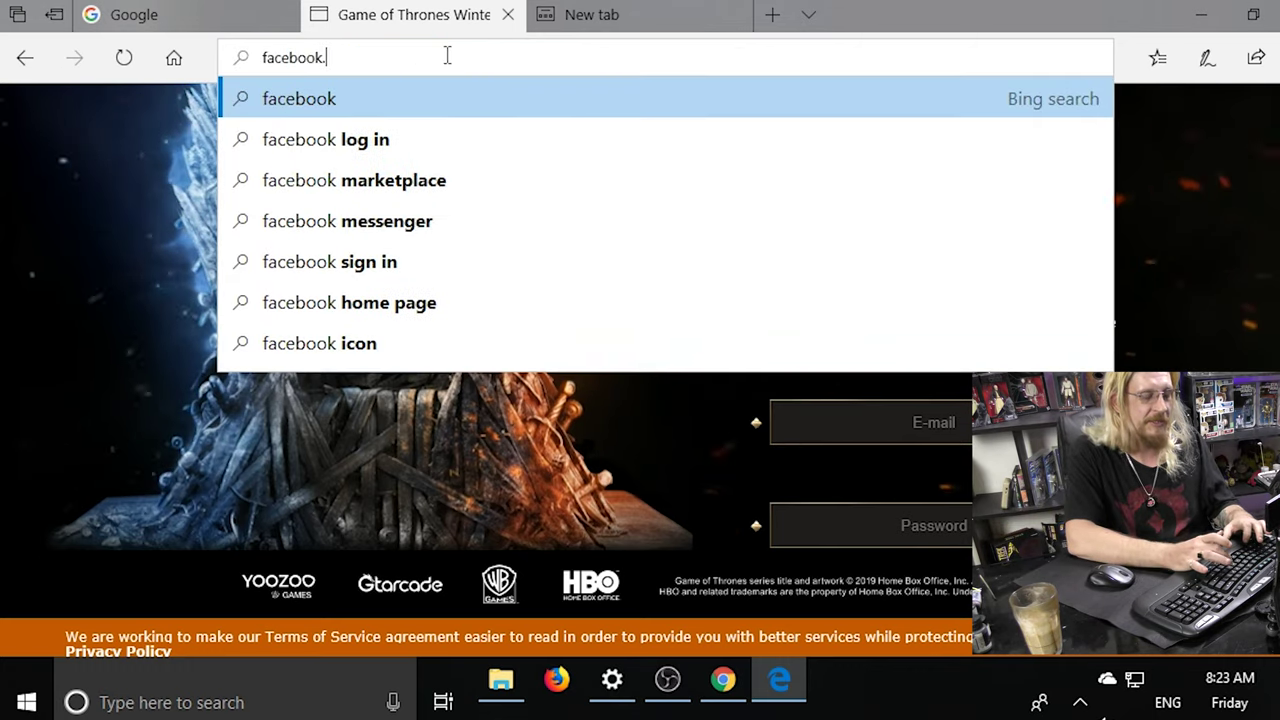
{"action": "type", "text": "com"}
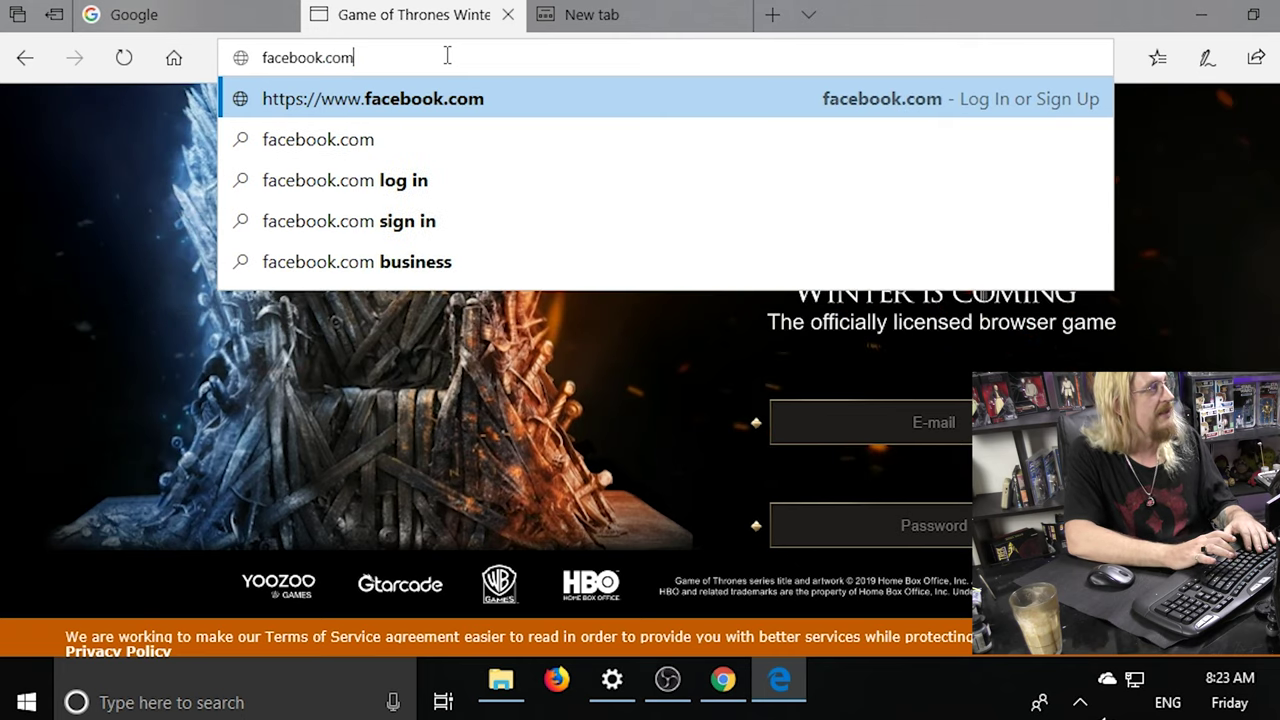
{"action": "key", "text": "Return"}
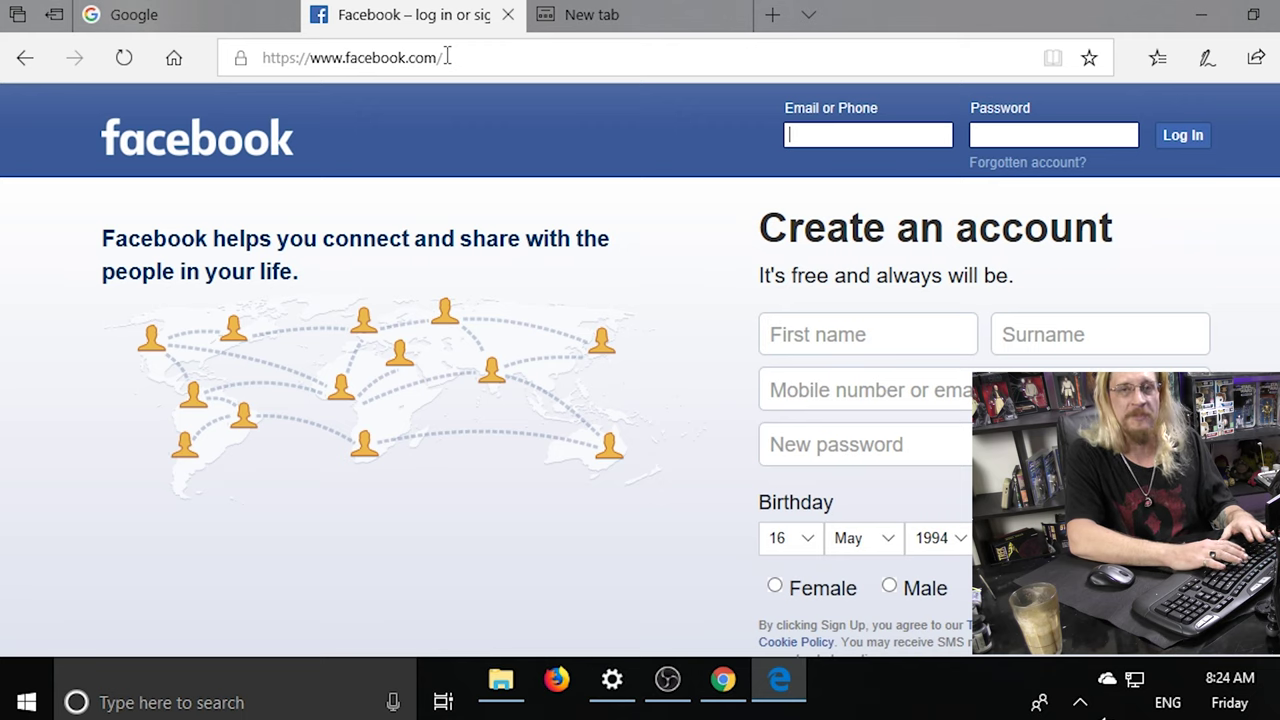
{"action": "left_click", "coordinate": [447, 57]}
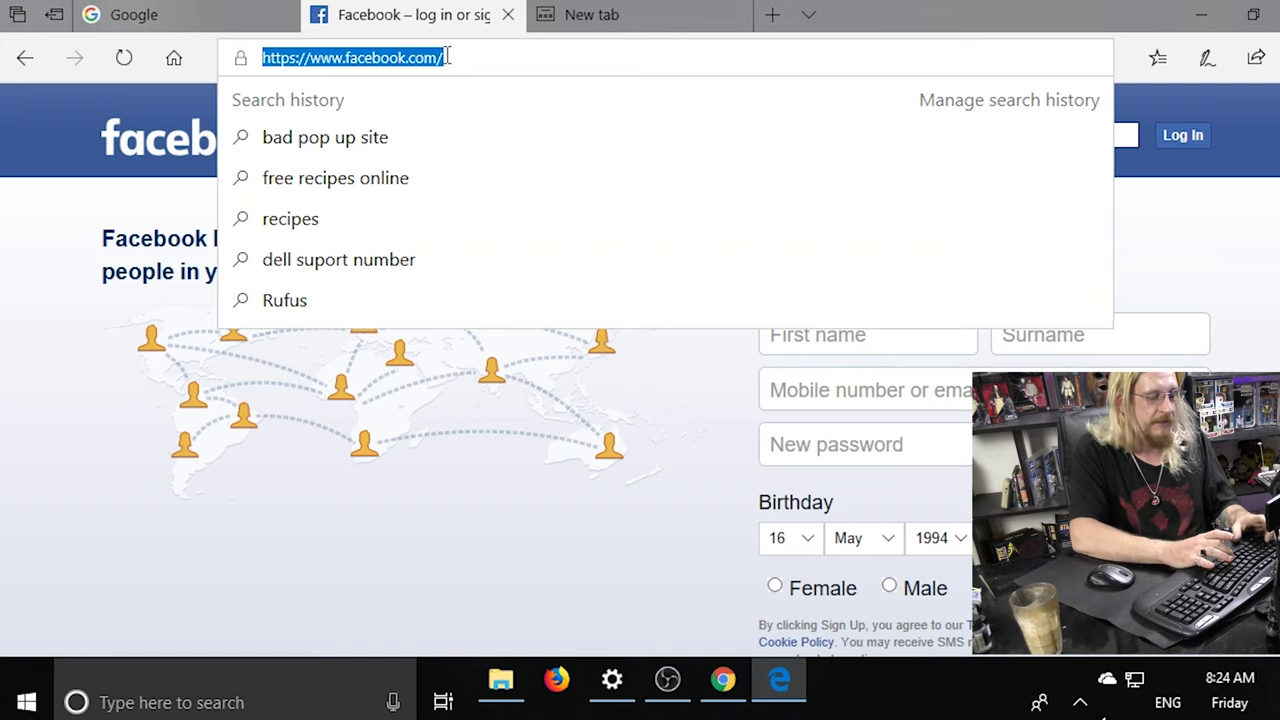
{"action": "type", "text": "kamt"}
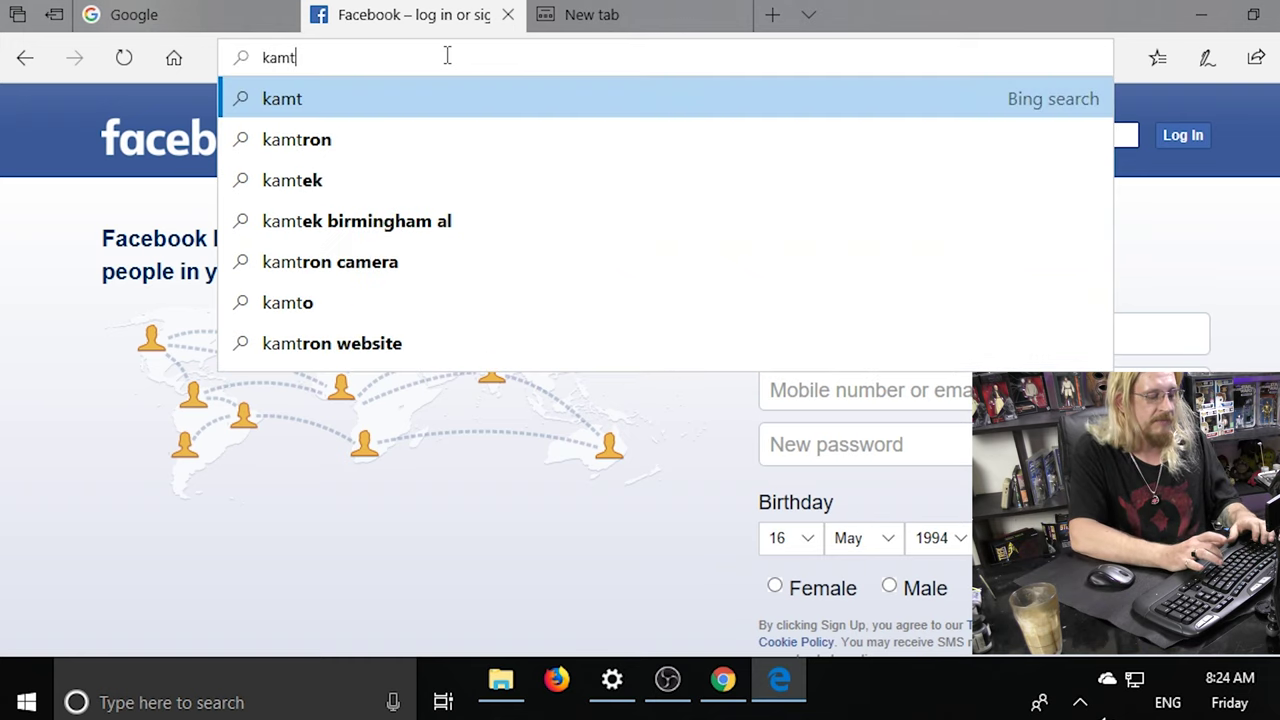
{"action": "type", "text": ".com"}
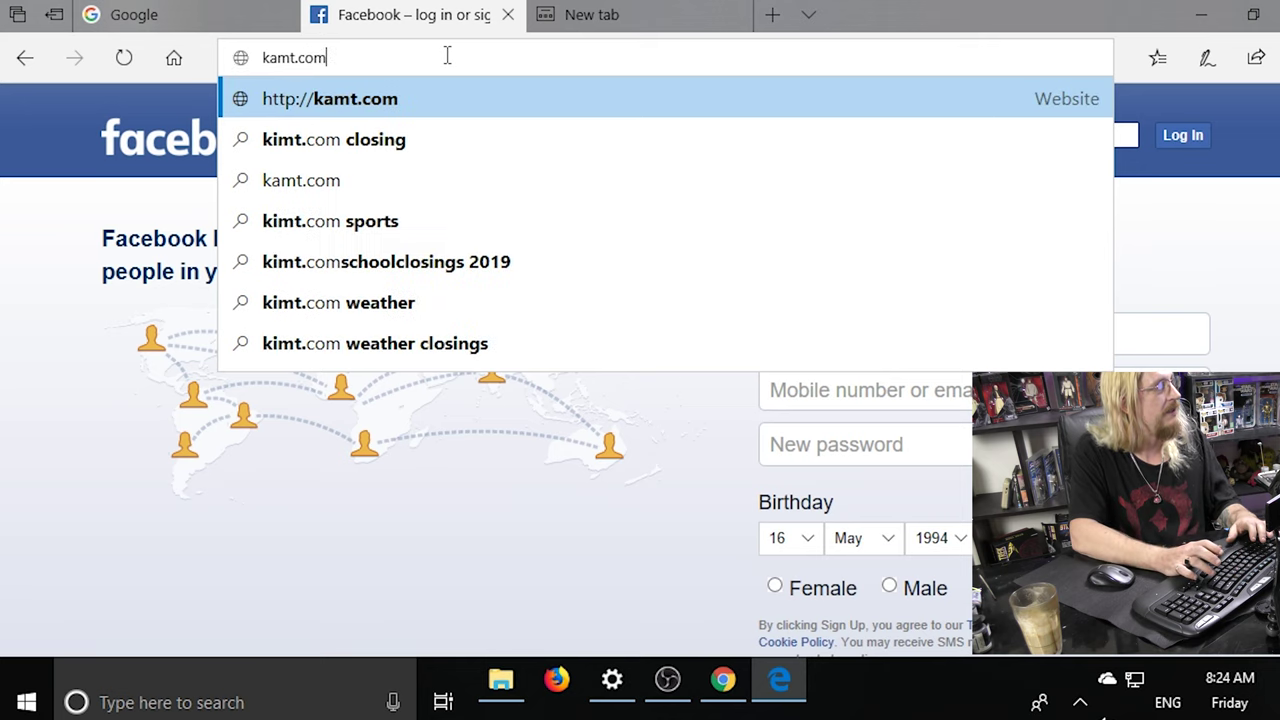
Correct the mistyped address to kmart.com.au and load the Kmart site.
{"action": "key", "text": "BackSpace"}
{"action": "key", "text": "BackSpace"}
{"action": "key", "text": "BackSpace"}
{"action": "key", "text": "BackSpace"}
{"action": "key", "text": "BackSpace"}
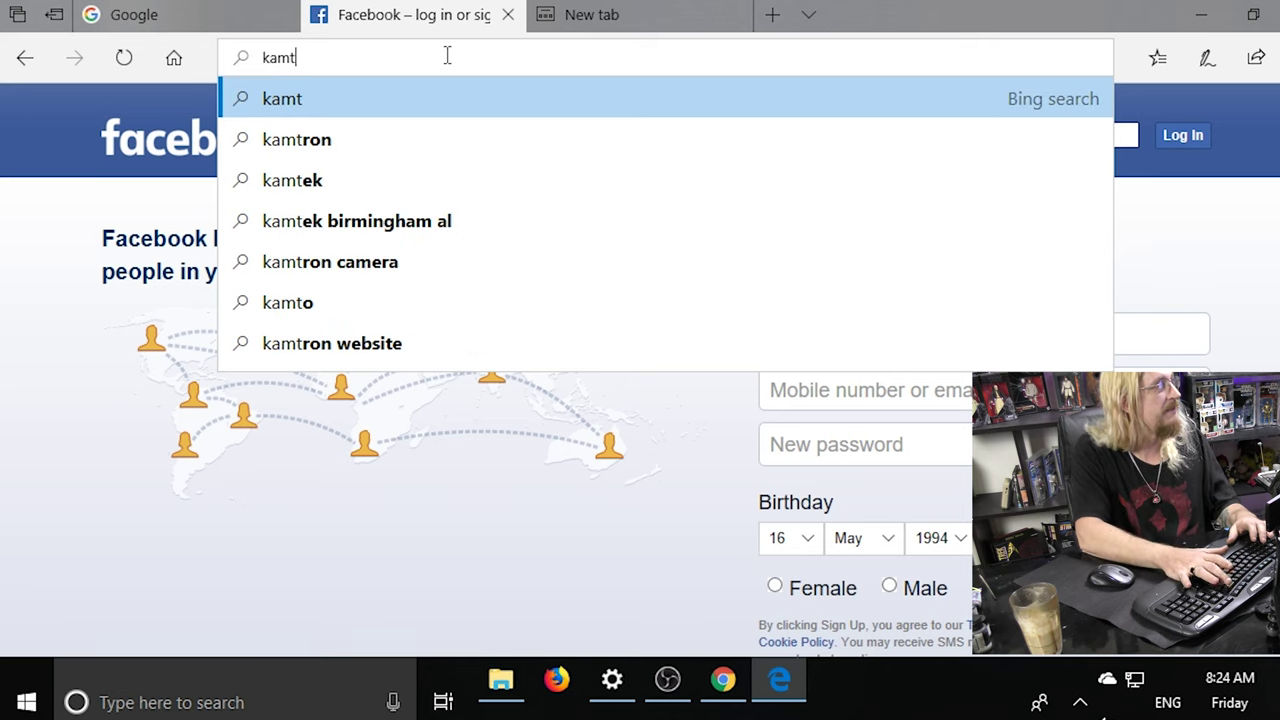
{"action": "key", "text": "BackSpace"}
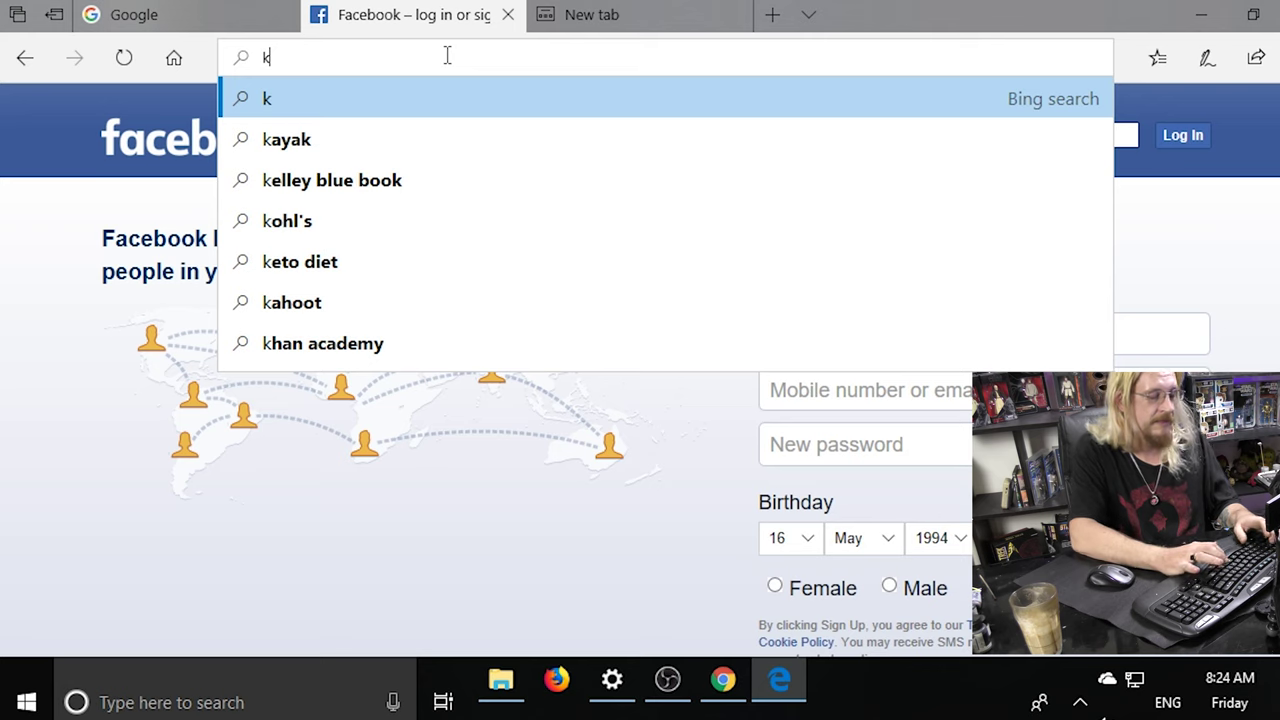
{"action": "type", "text": "mart"}
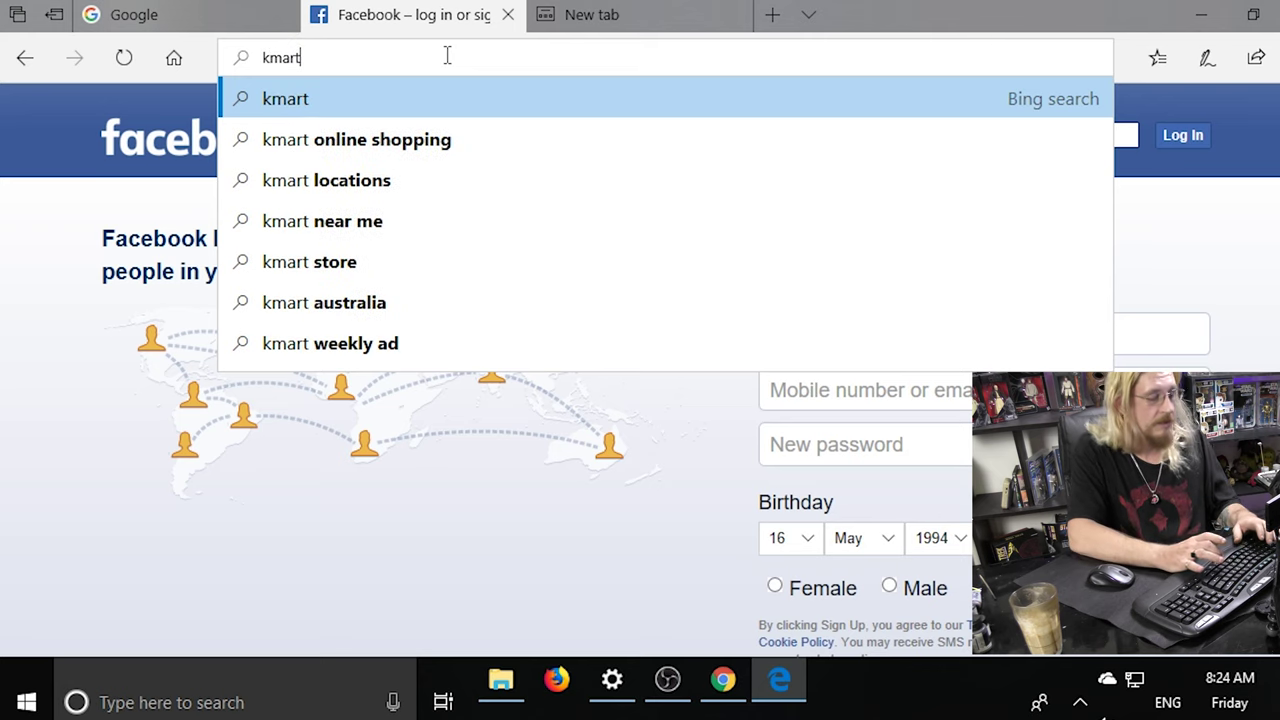
{"action": "type", "text": ".com.au"}
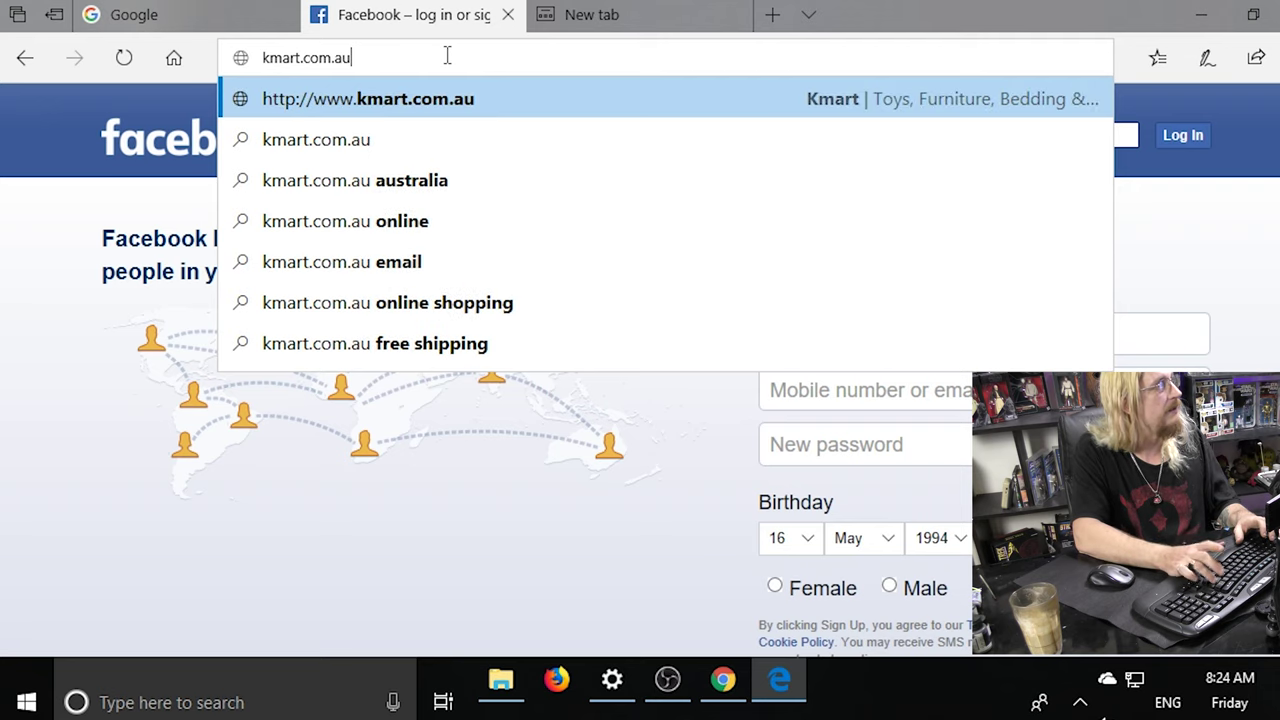
{"action": "key", "text": "Return"}
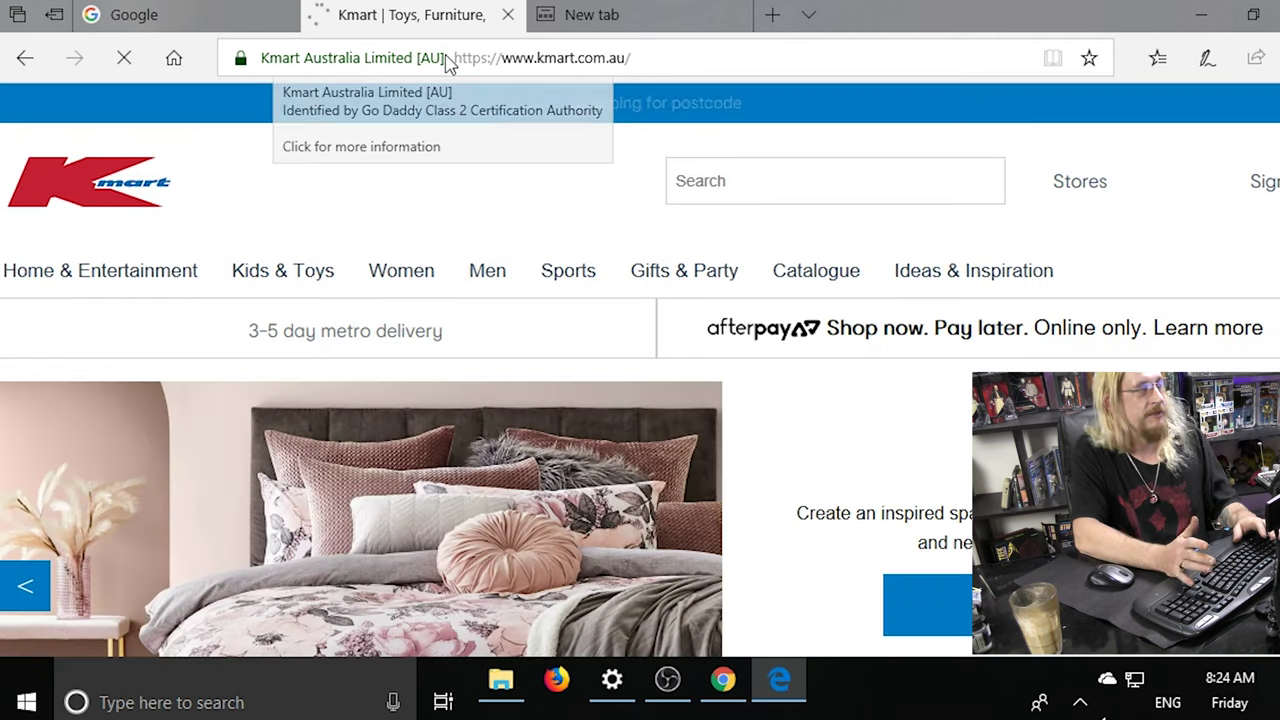
Replace the Kmart address with woolworths.com.au and load it.
{"action": "left_click", "coordinate": [687, 55]}
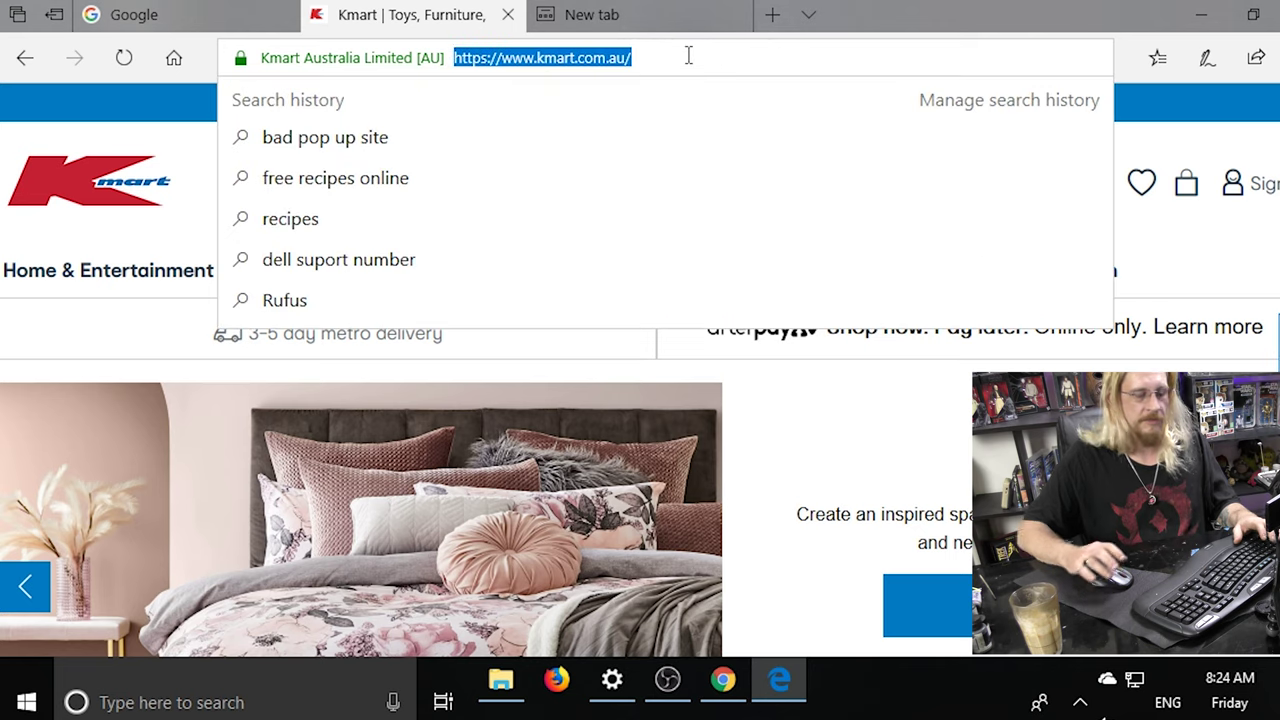
{"action": "type", "text": "woolworths.com."}
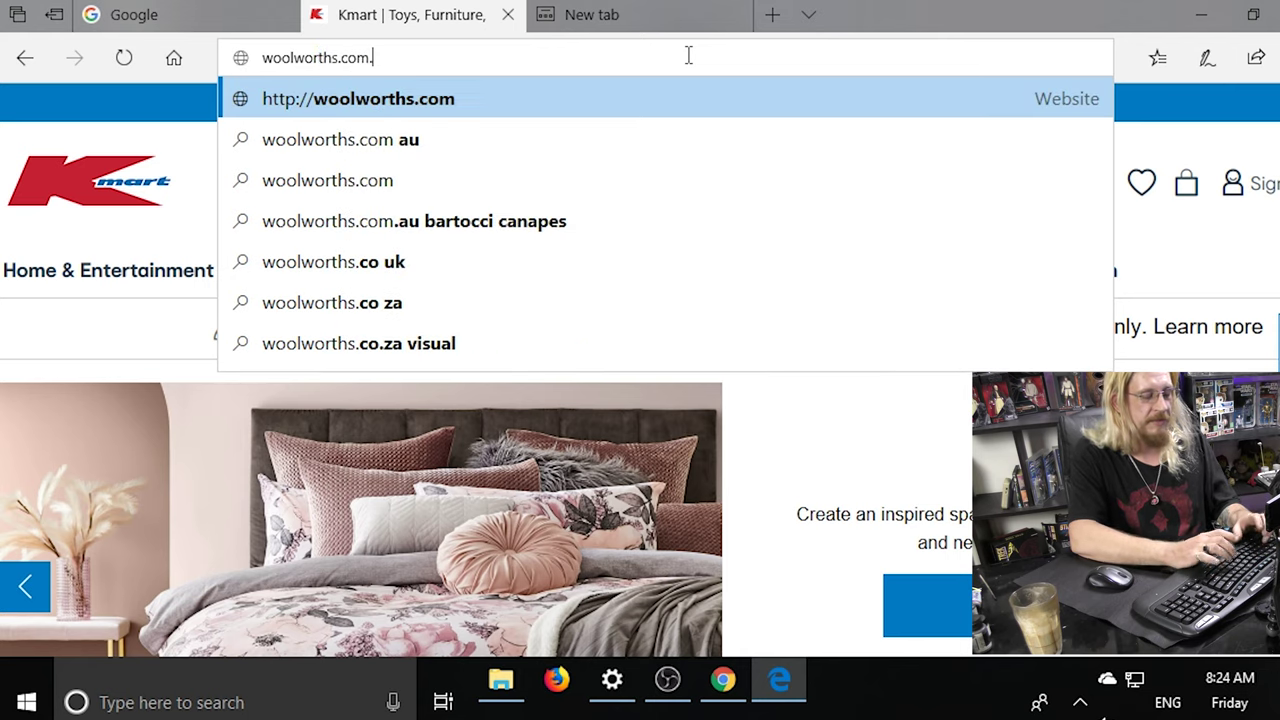
{"action": "type", "text": "au"}
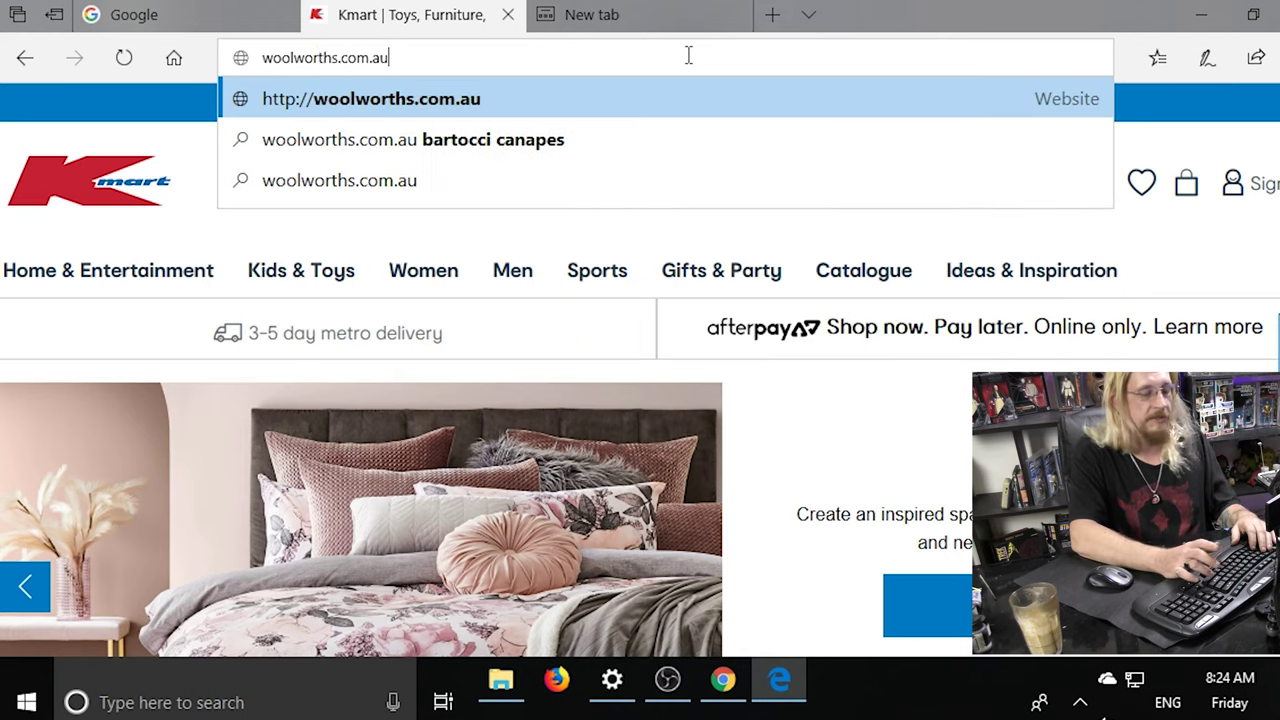
{"action": "key", "text": "Return"}
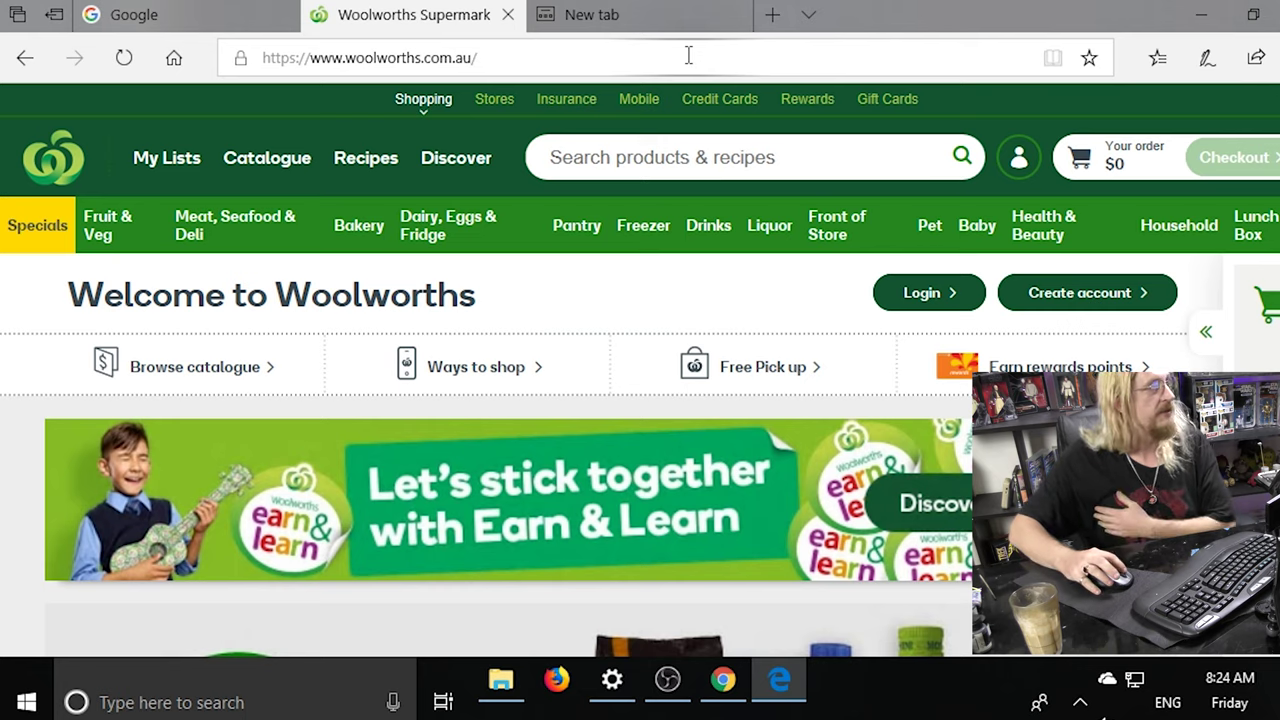
Enter dell.com.au to reach the Dell Australia site at dell.com/en-au.
{"action": "left_click", "coordinate": [688, 55]}
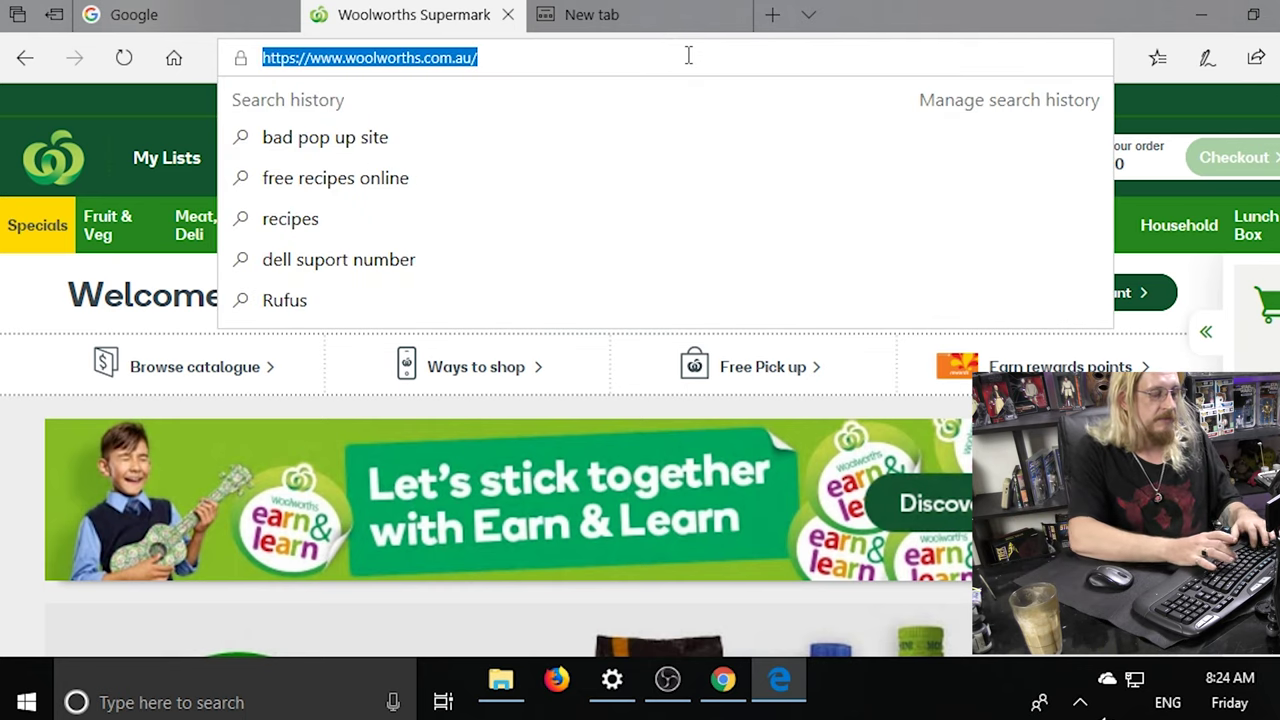
{"action": "type", "text": "dell.co"}
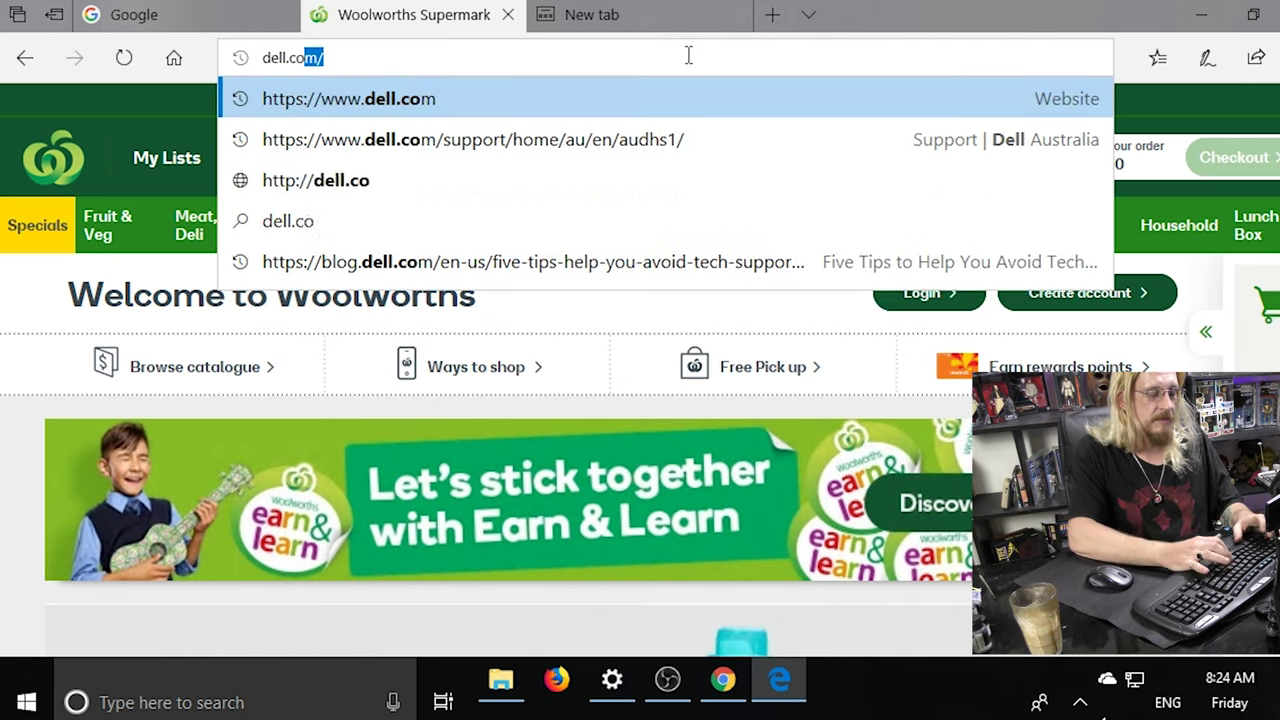
{"action": "type", "text": "m.au"}
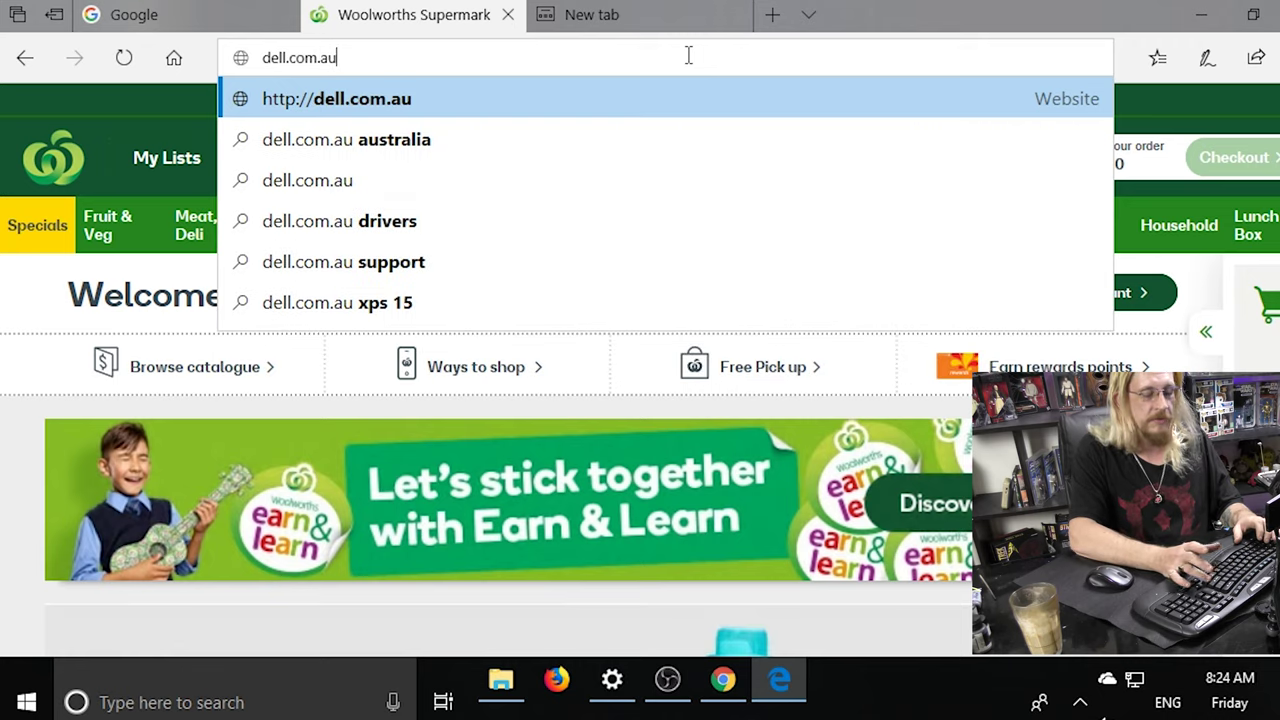
{"action": "key", "text": "Return"}
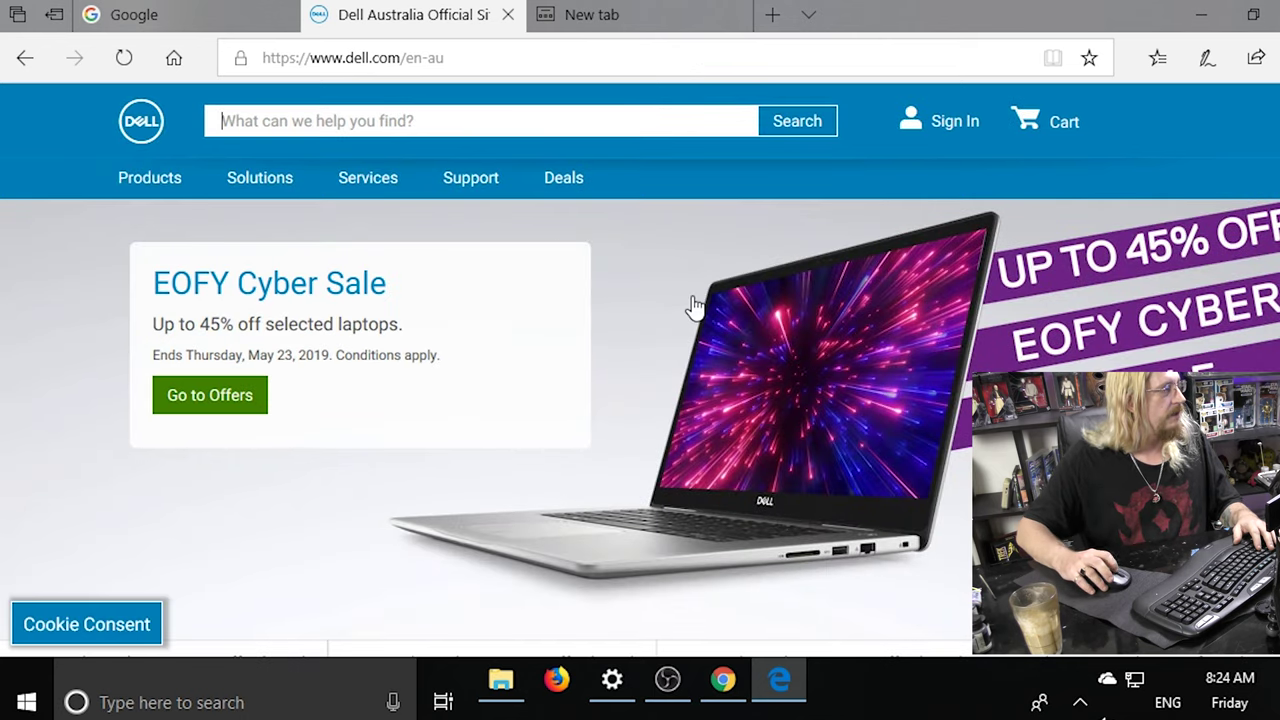
{"action": "scroll", "coordinate": [695, 305], "scroll_direction": "down", "scroll_amount": 3}
{"action": "scroll", "coordinate": [695, 305], "scroll_direction": "up", "scroll_amount": 3}
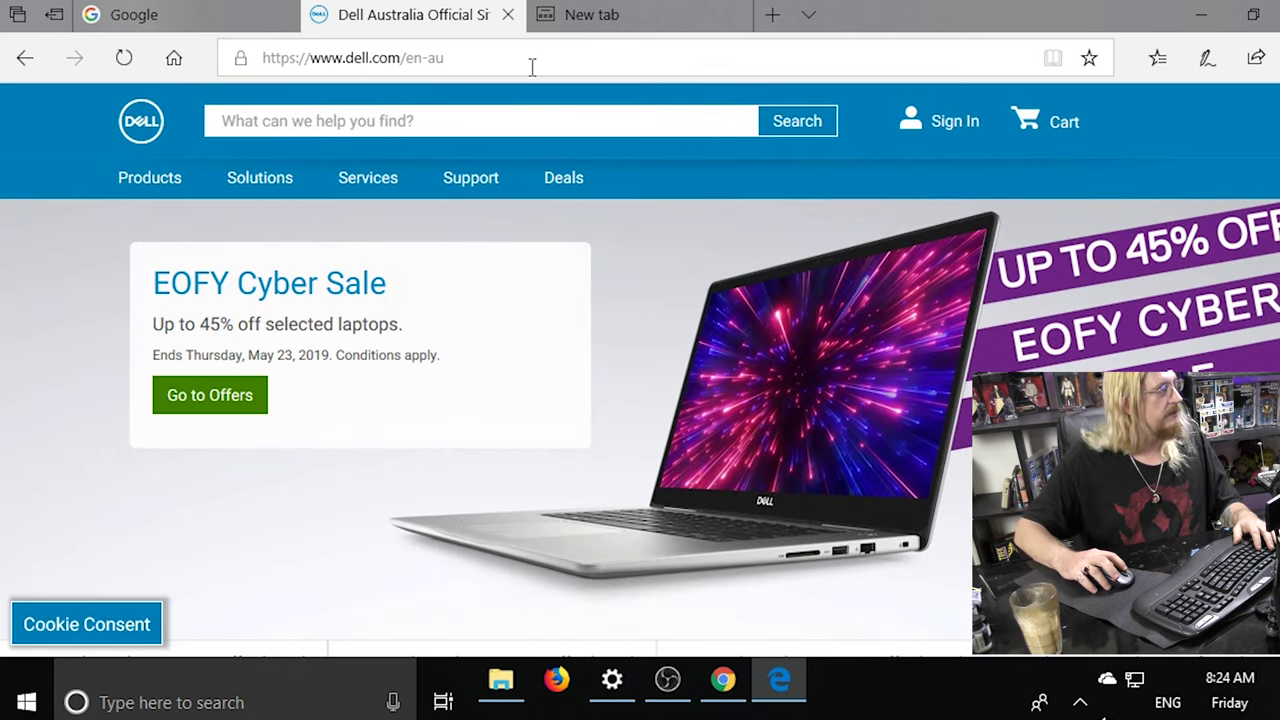
{"action": "left_click", "coordinate": [470, 56]}
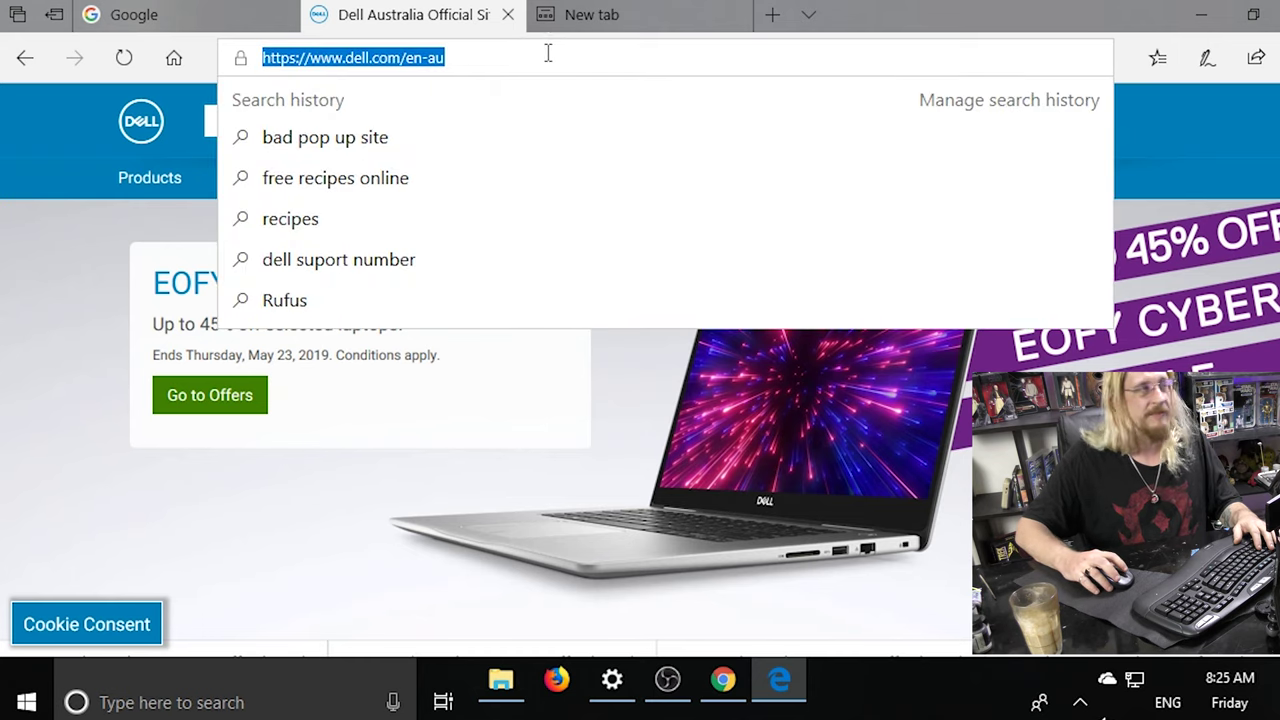
In the empty new tab, go to the typo address facbook.com.
{"action": "left_click", "coordinate": [634, 20]}
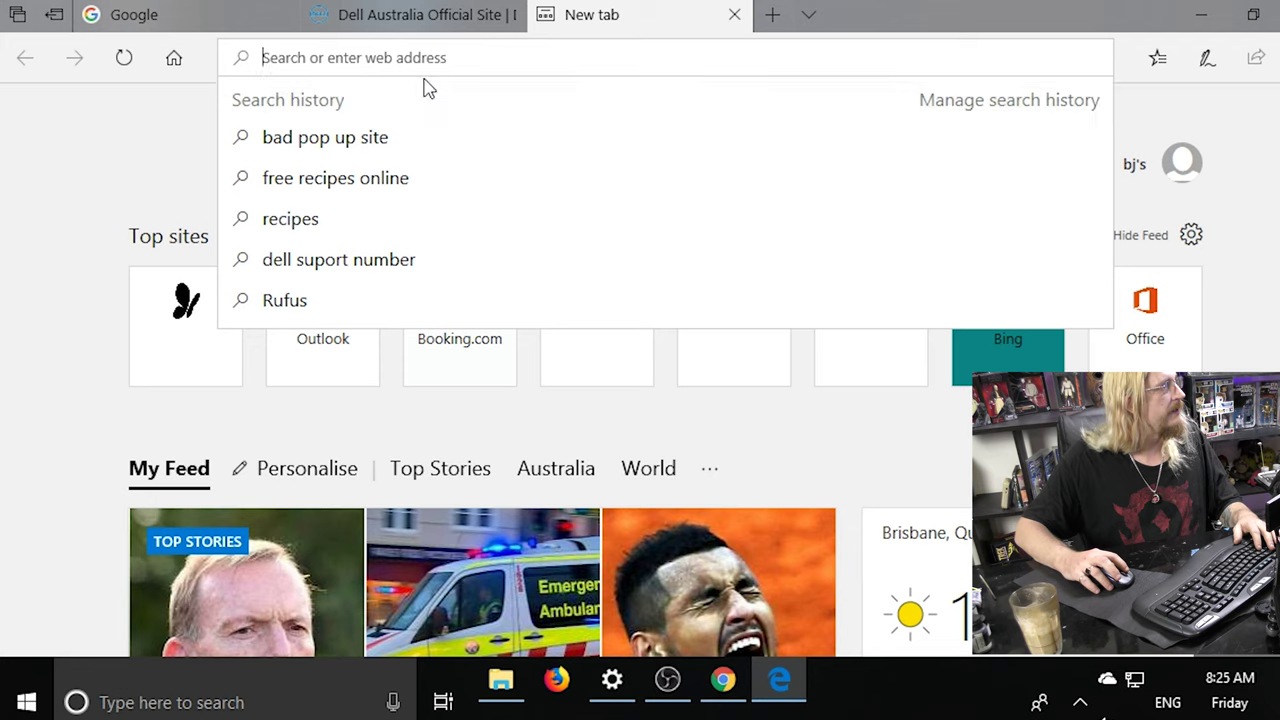
{"action": "type", "text": "f"}
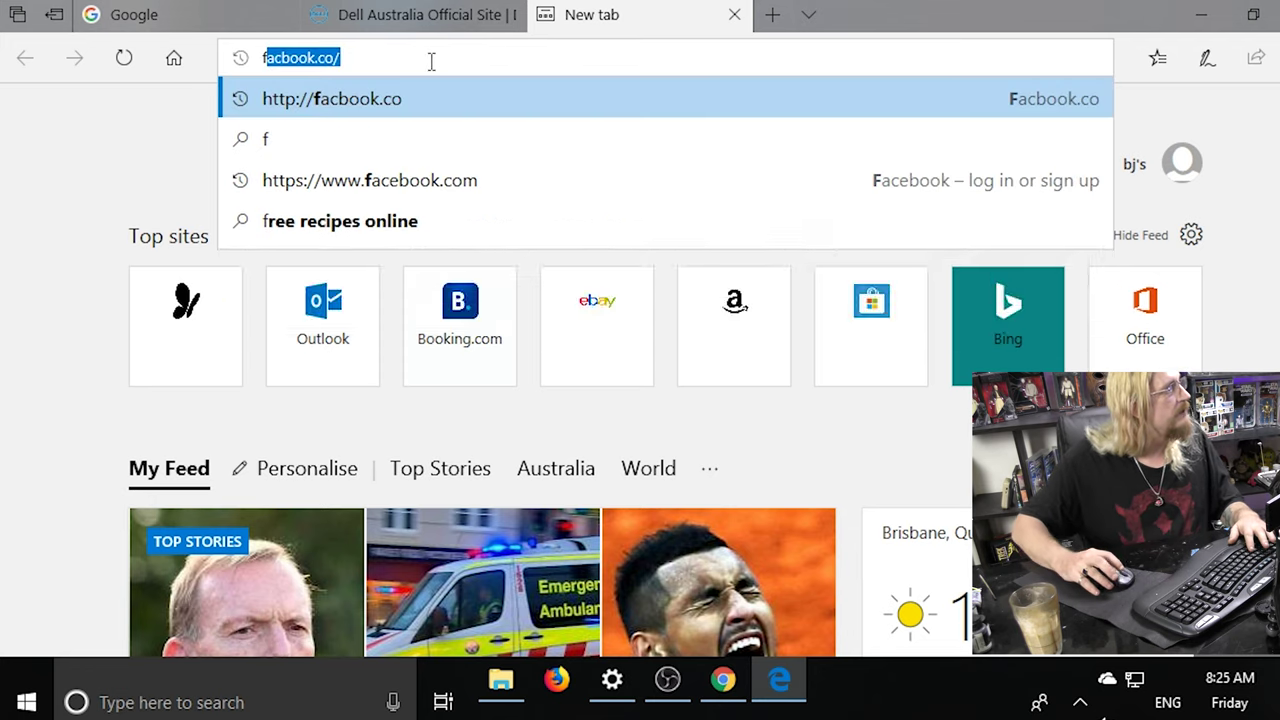
{"action": "left_click", "coordinate": [356, 55]}
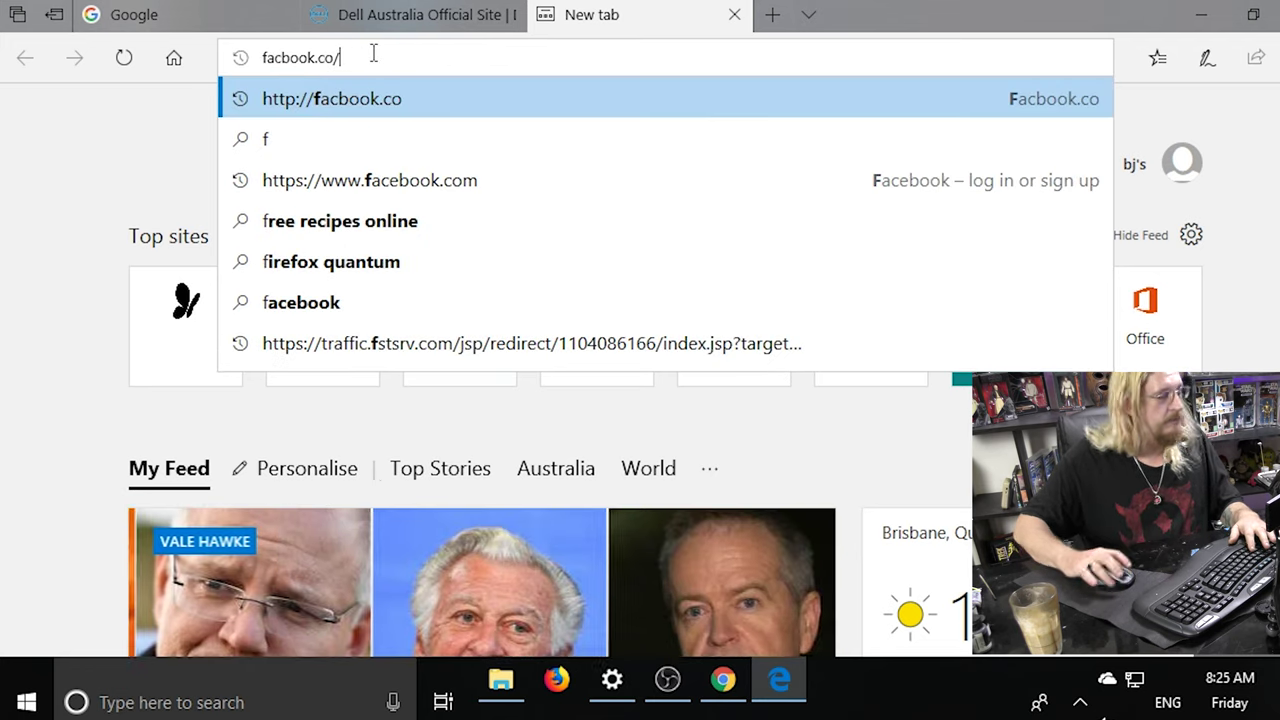
{"action": "key", "text": "BackSpace"}
{"action": "type", "text": "m"}
{"action": "key", "text": "Return"}
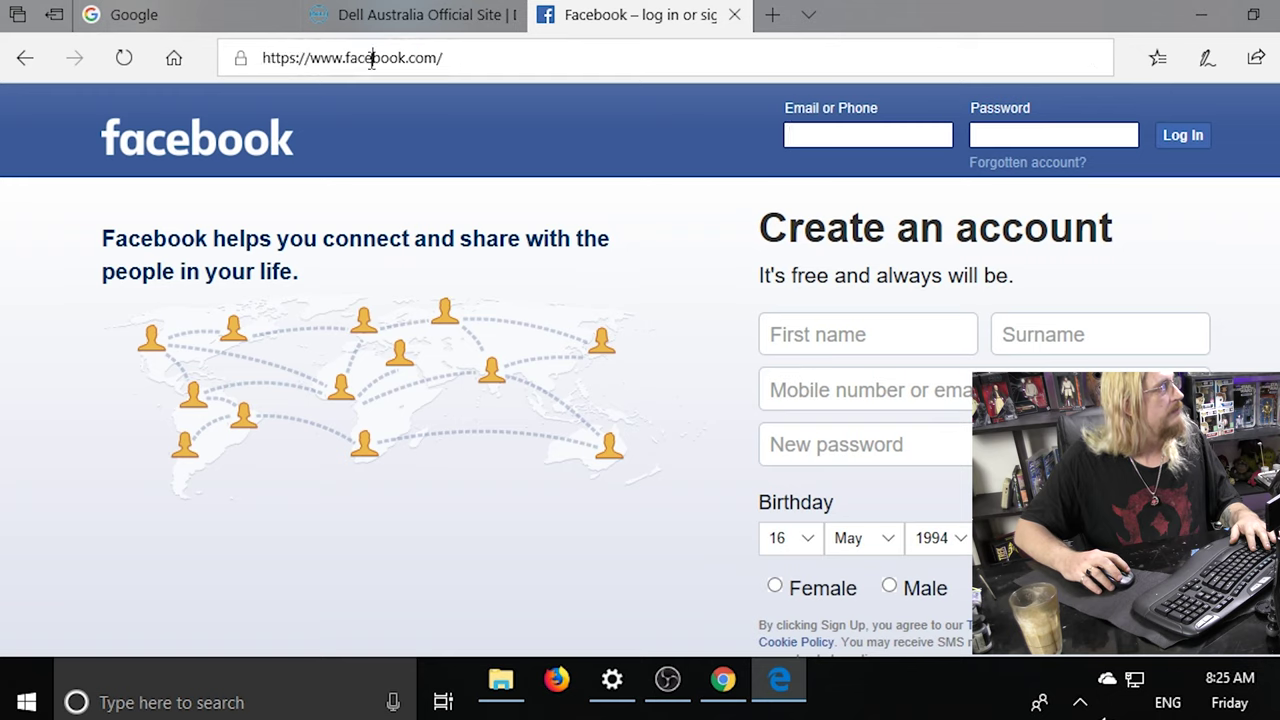
{"action": "left_click", "coordinate": [398, 57]}
{"action": "left_click", "coordinate": [371, 58]}
{"action": "key", "text": "BackSpace"}
{"action": "key", "text": "Return"}
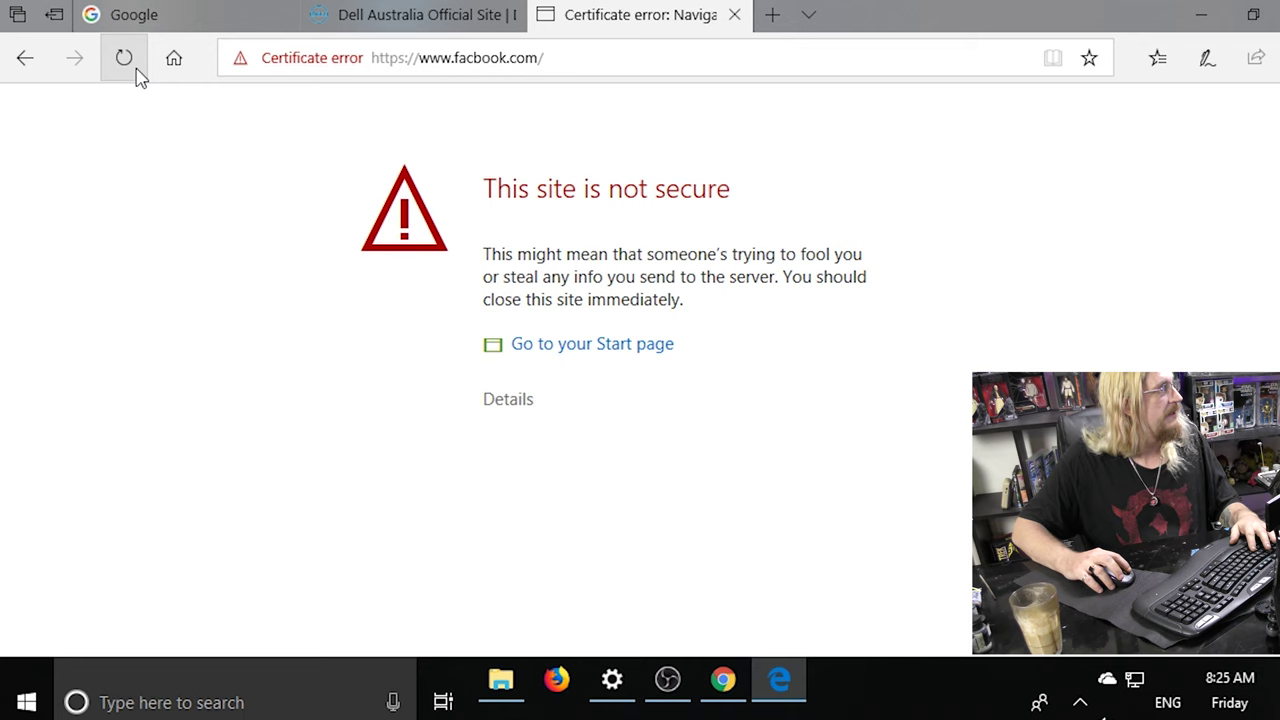
Go back to the real Facebook login page and close the Facebook tab.
{"action": "left_click", "coordinate": [22, 60]}
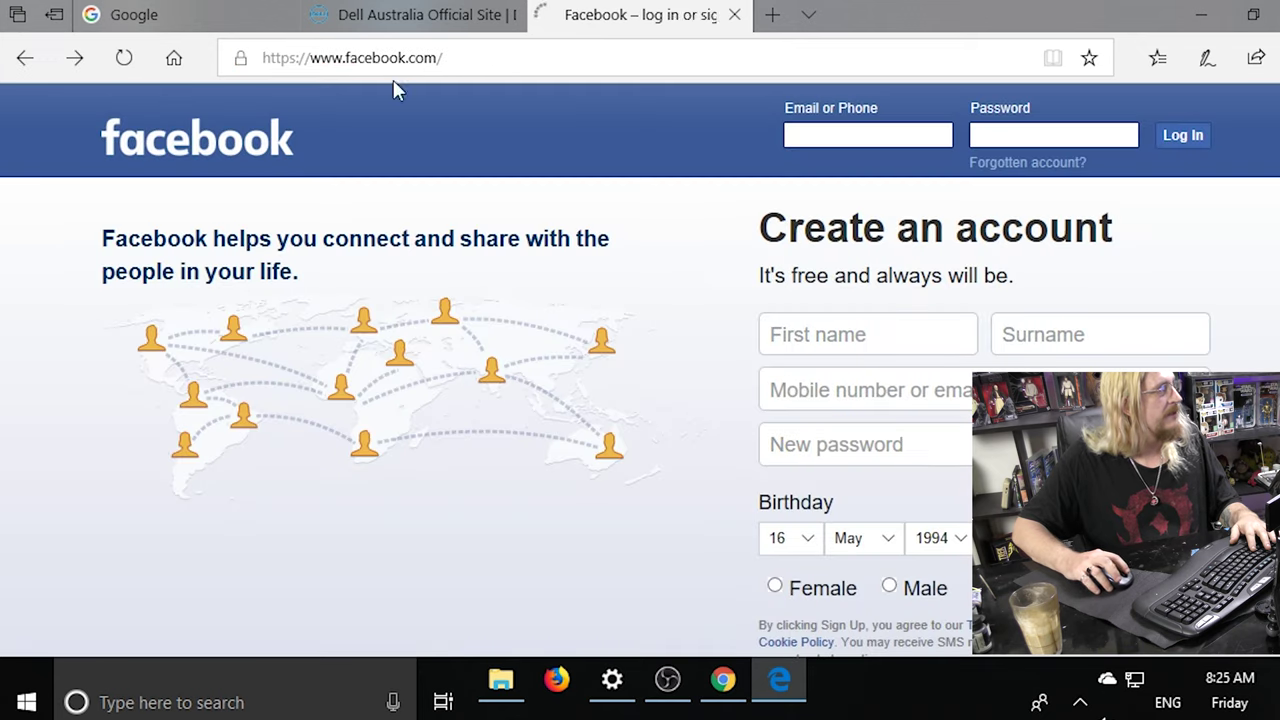
{"action": "left_click", "coordinate": [735, 15]}
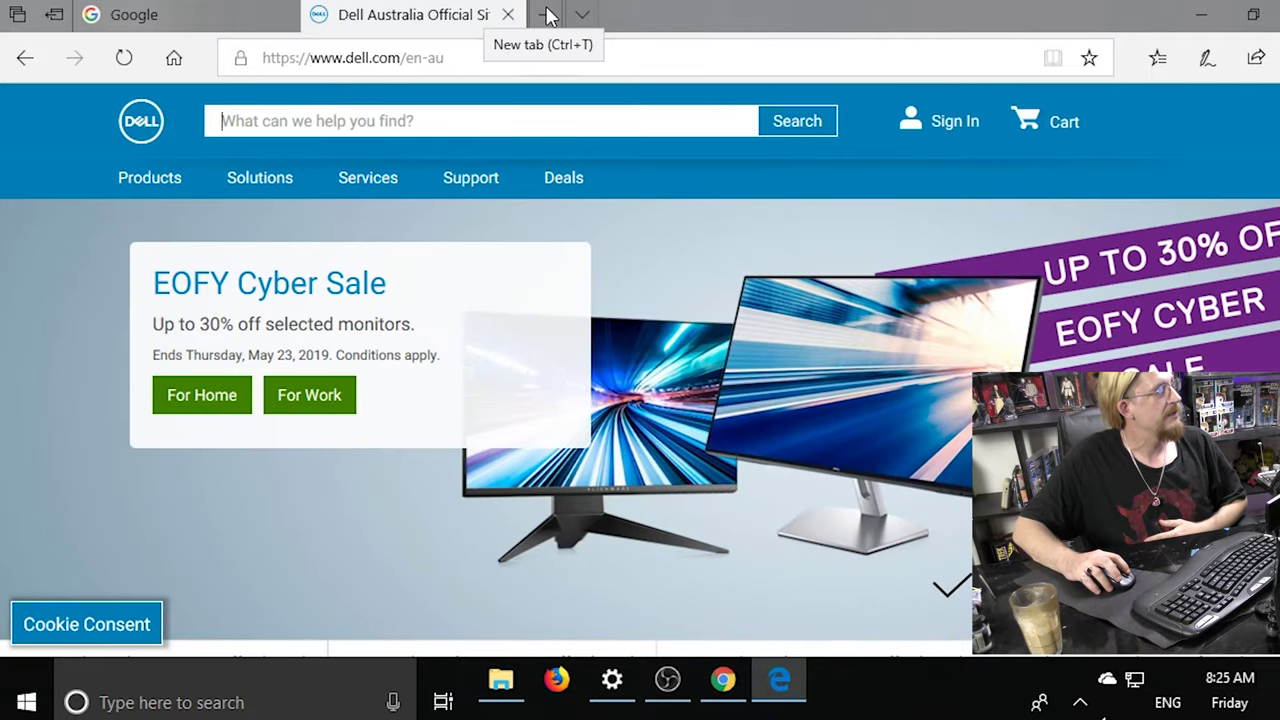
{"action": "left_click", "coordinate": [548, 16]}
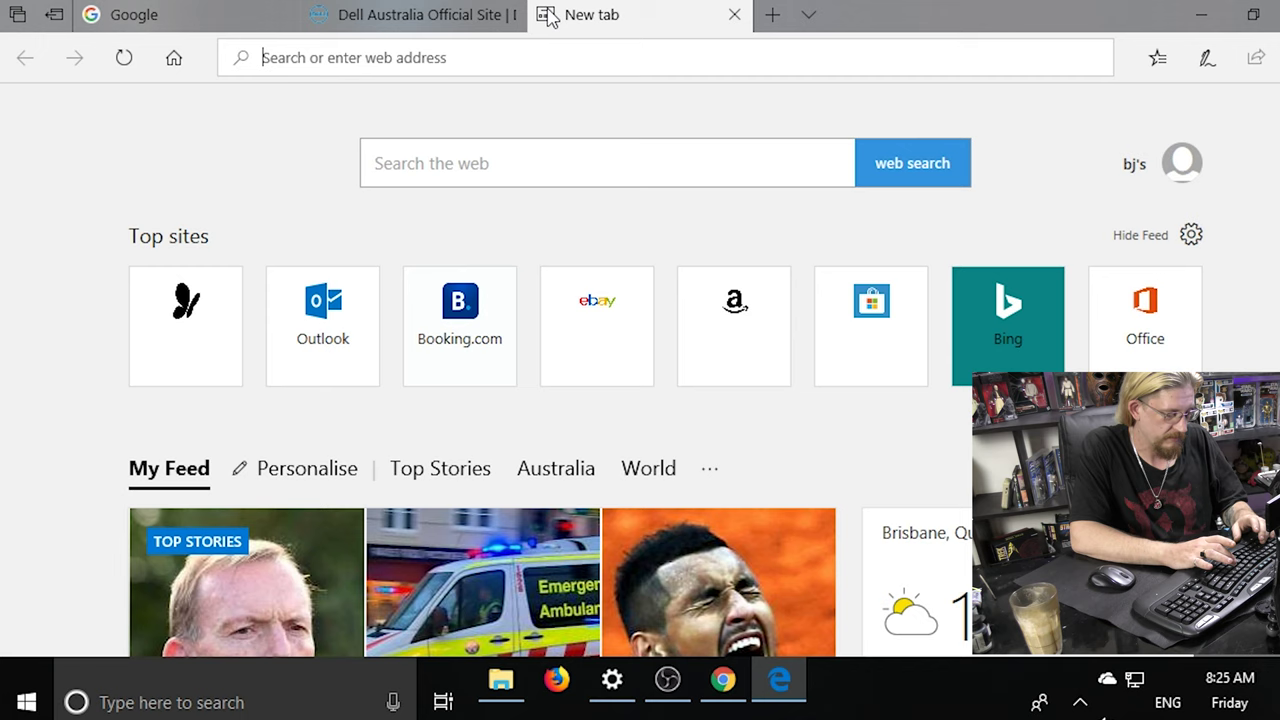
Search Bing for 'adblock pro edge' and open the AdGuard AdBlock for Edge result.
{"action": "type", "text": "ad block "}
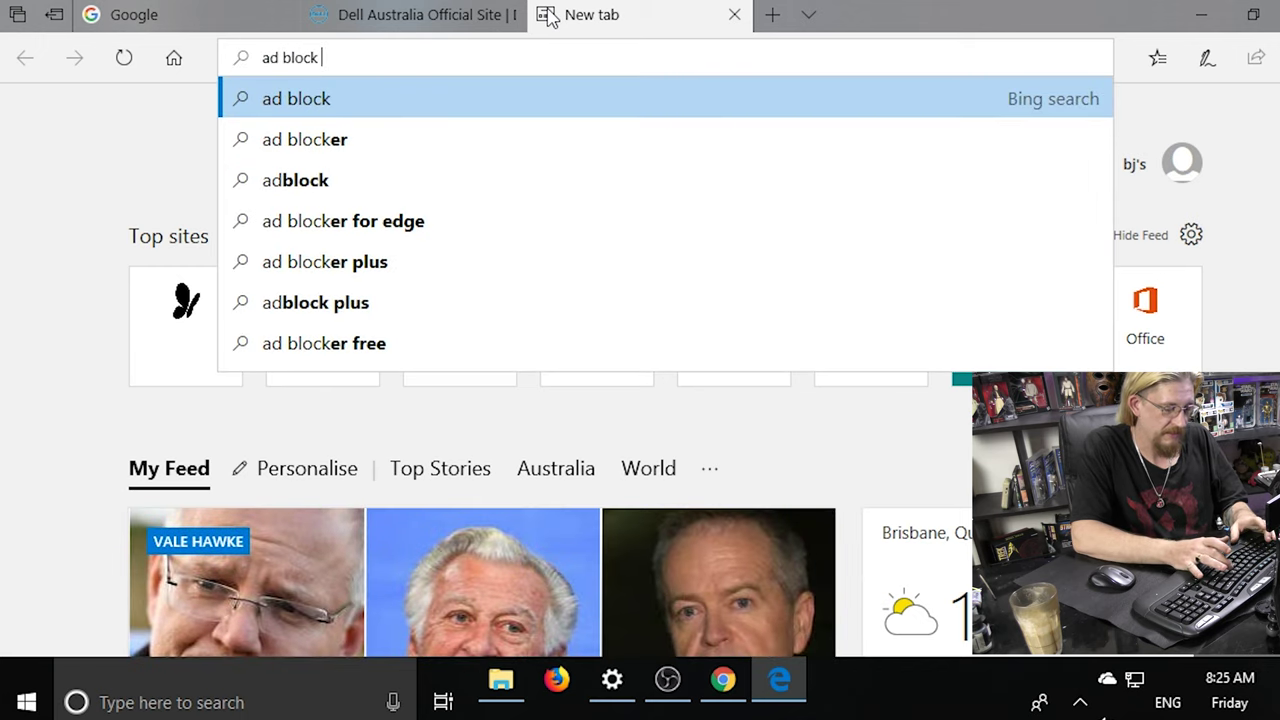
{"action": "type", "text": "pro"}
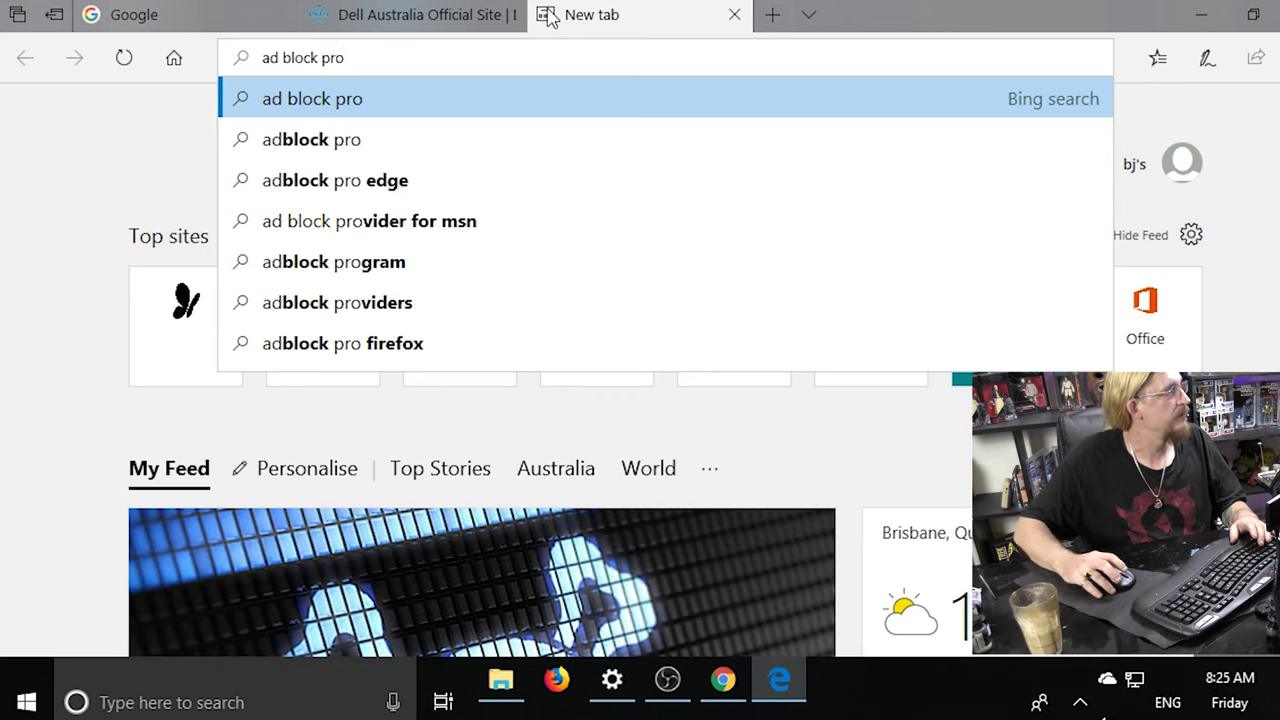
{"action": "left_click", "coordinate": [366, 182]}
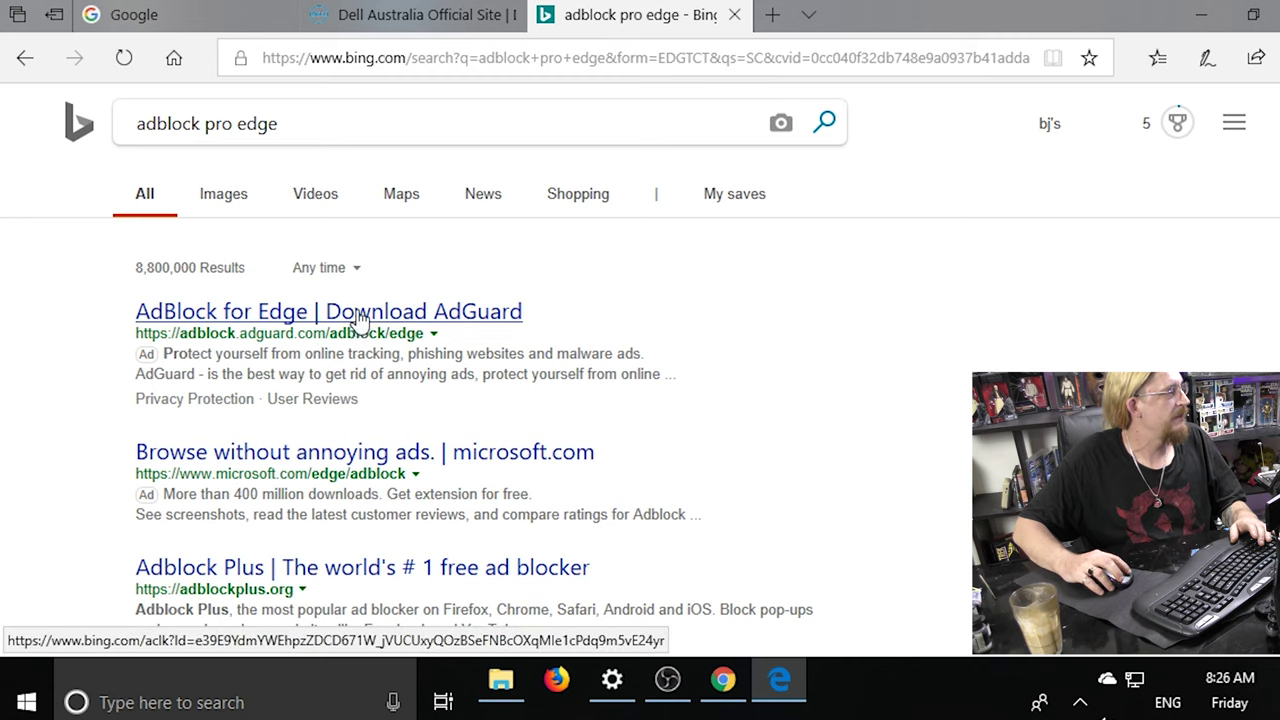
{"action": "left_click", "coordinate": [360, 316]}
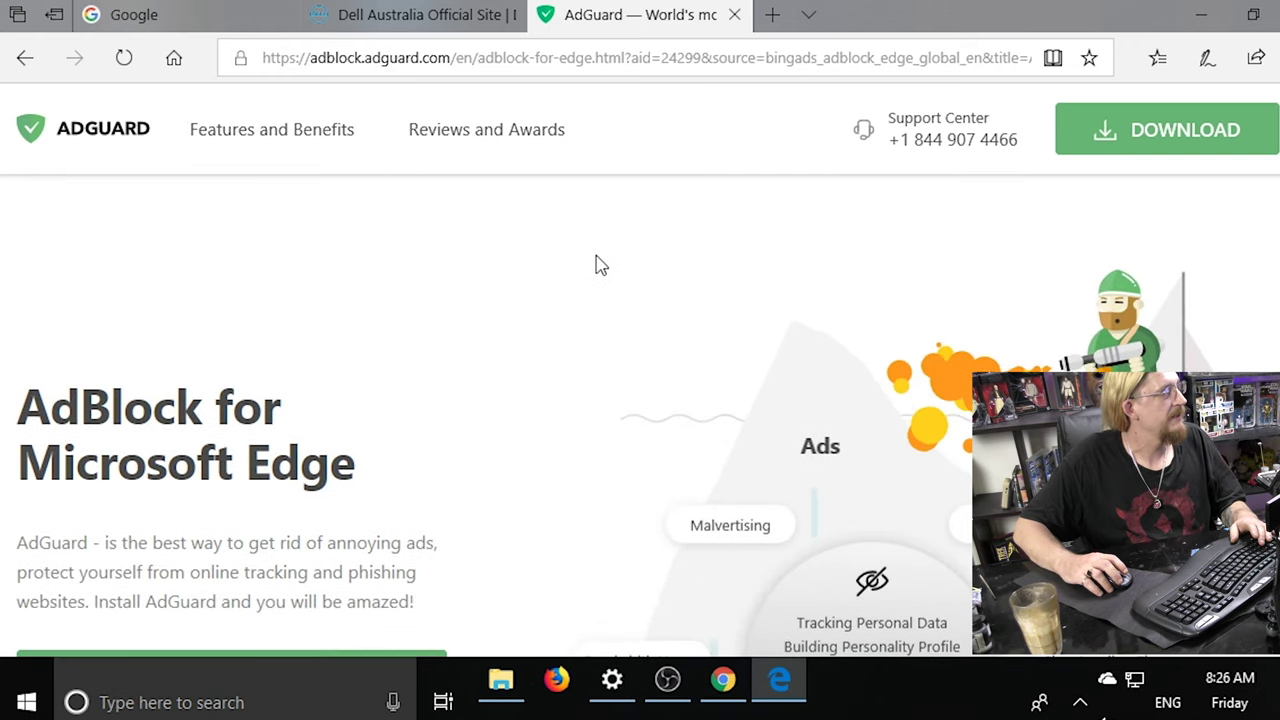
Return to the Bing results and open the official Adblock Plus website.
{"action": "key", "text": "alt+Left"}
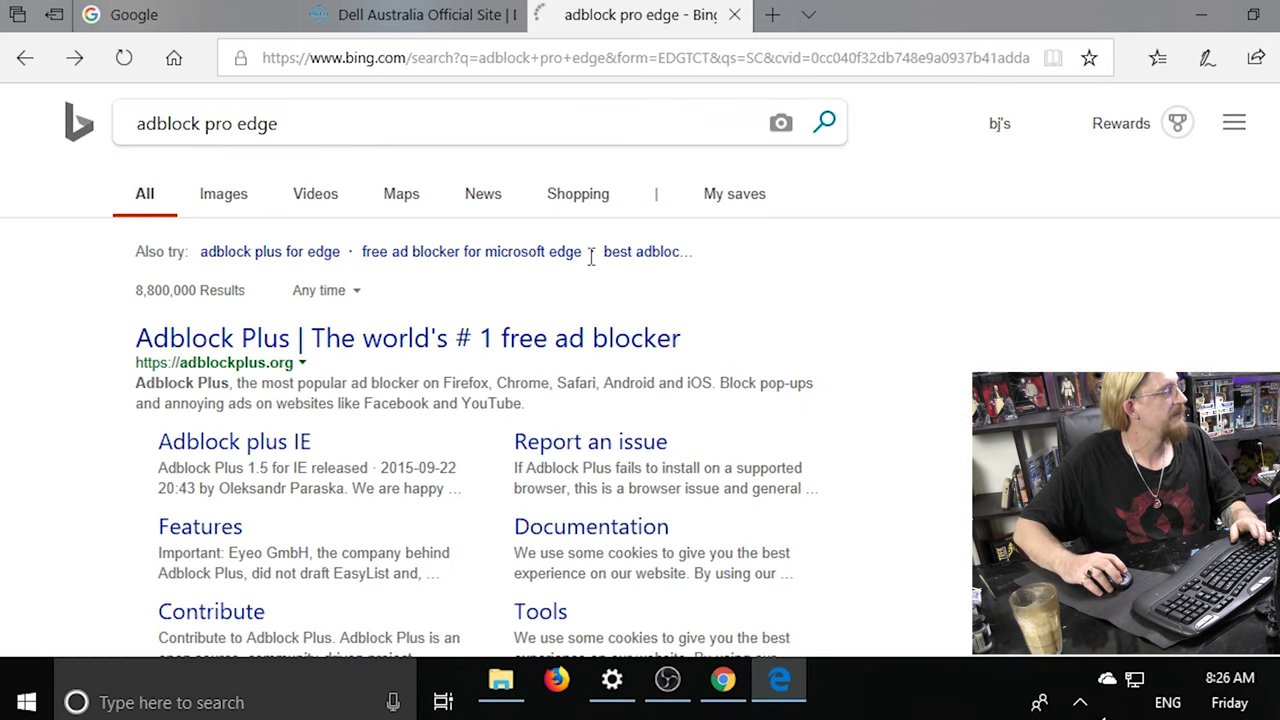
{"action": "scroll", "coordinate": [503, 298], "scroll_direction": "down", "scroll_amount": 5}
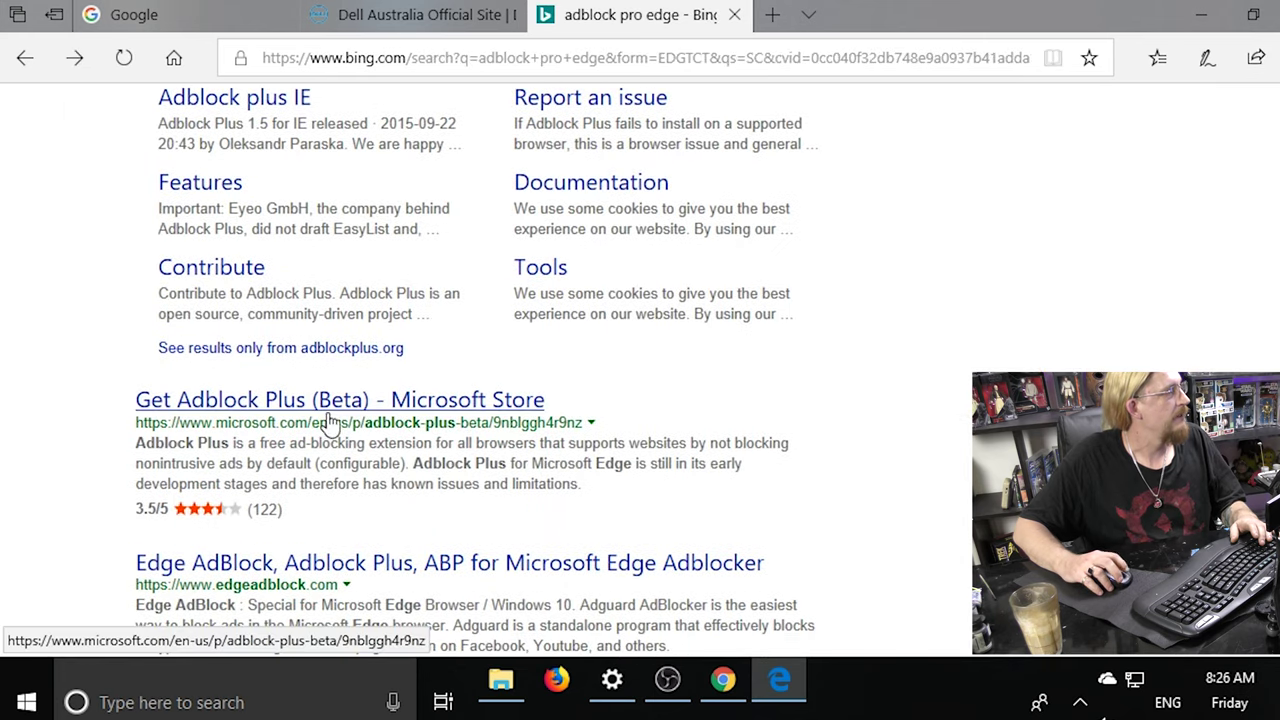
{"action": "scroll", "coordinate": [360, 476], "scroll_direction": "down", "scroll_amount": 1}
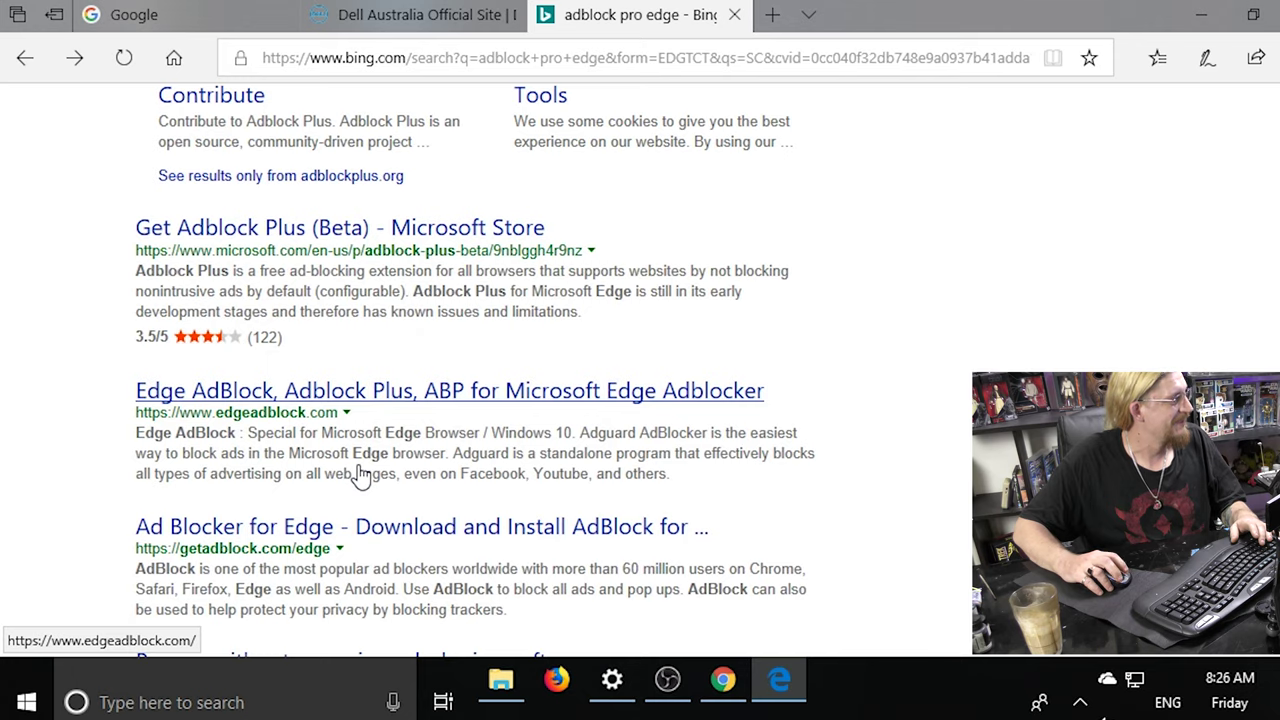
{"action": "scroll", "coordinate": [398, 432], "scroll_direction": "up", "scroll_amount": 5}
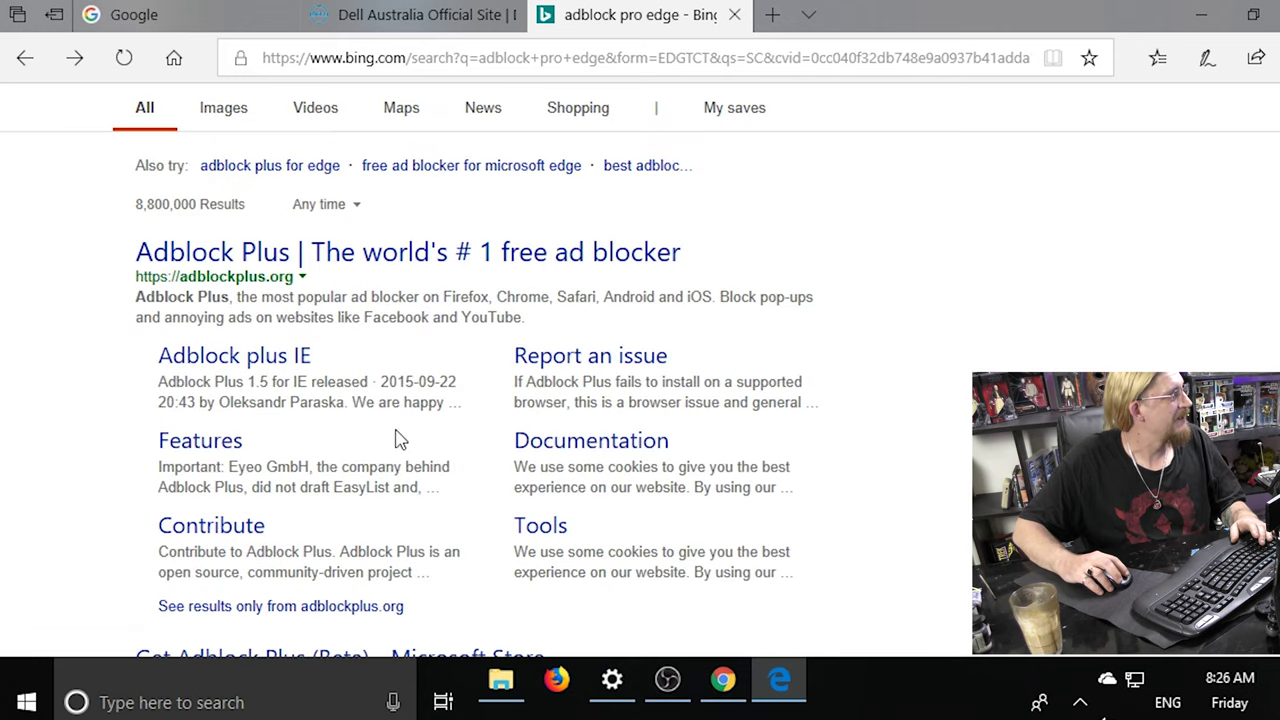
{"action": "scroll", "coordinate": [340, 260], "scroll_direction": "up", "scroll_amount": 1}
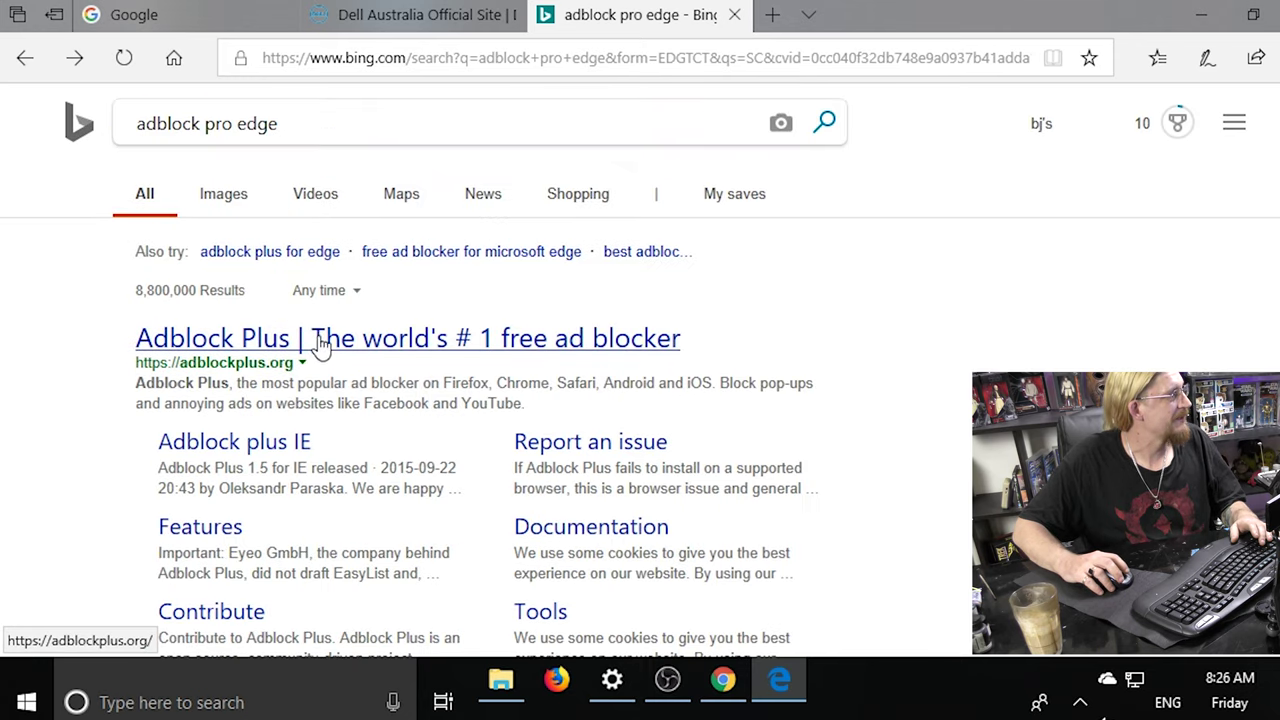
{"action": "left_click", "coordinate": [316, 350]}
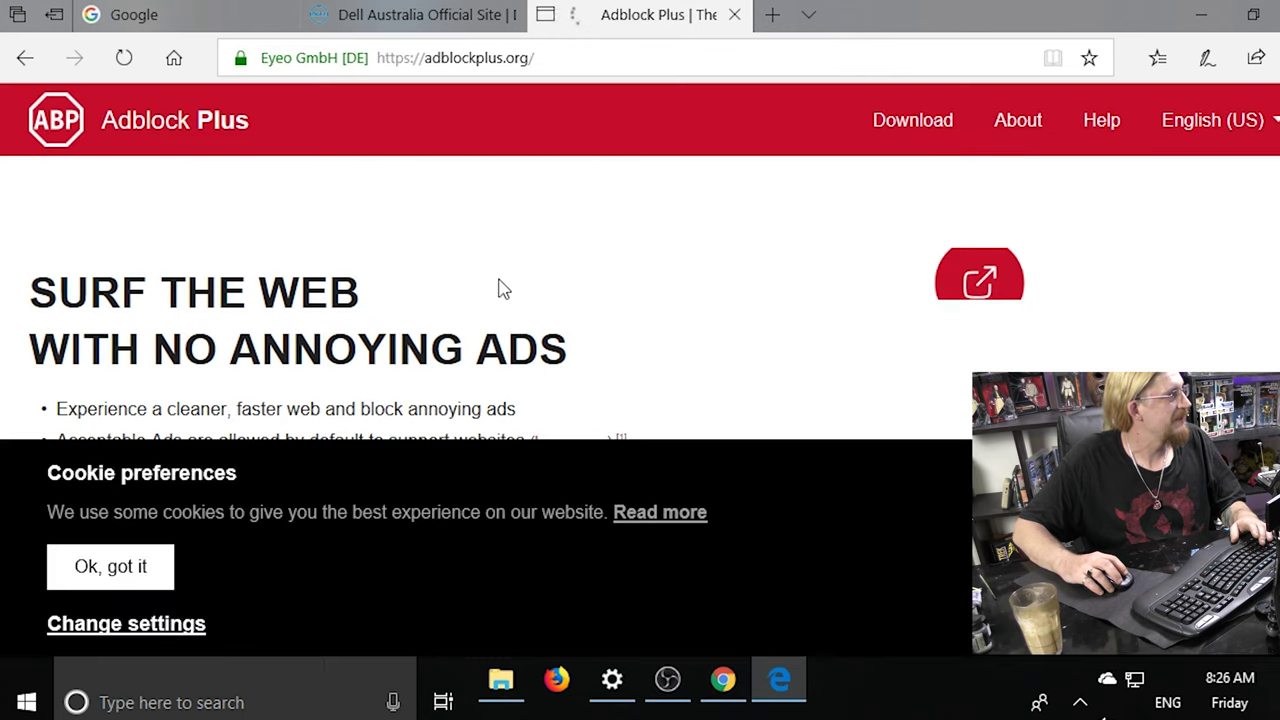
Dismiss the adblockplus.org cookie notice and choose Get Adblock Plus for Microsoft Edge.
{"action": "scroll", "coordinate": [405, 372], "scroll_direction": "down", "scroll_amount": 3}
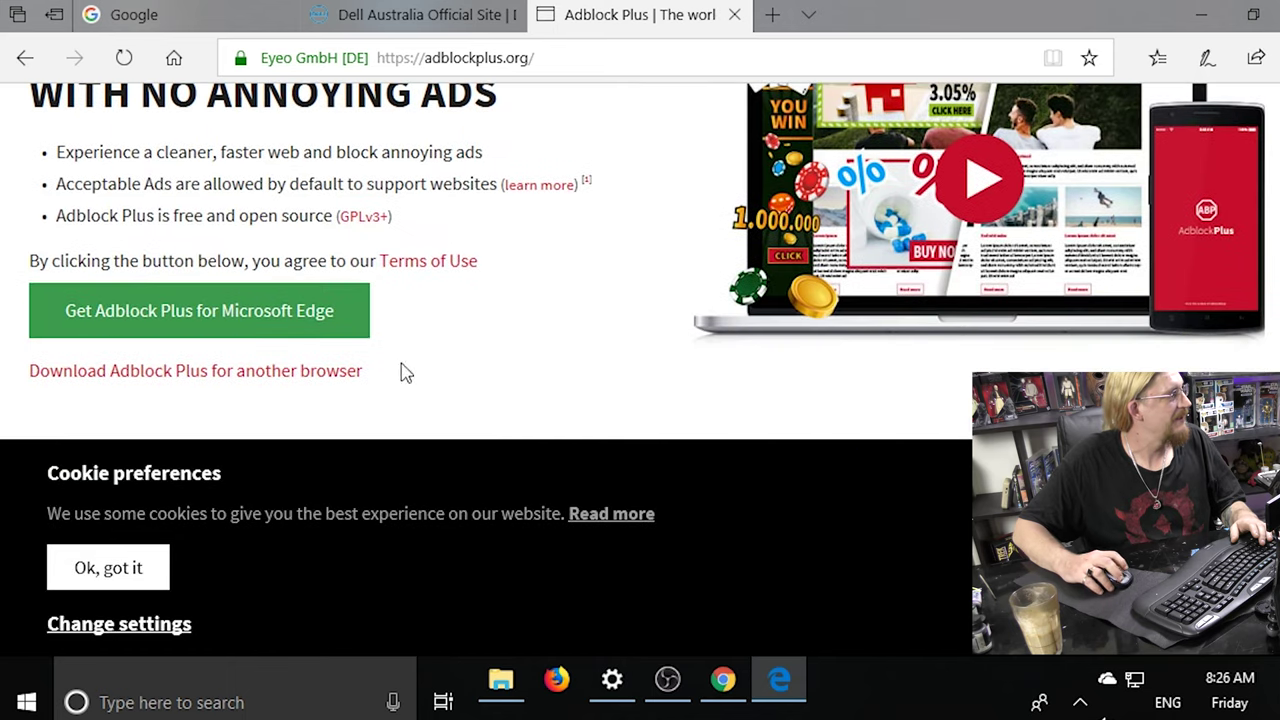
{"action": "left_click", "coordinate": [110, 575]}
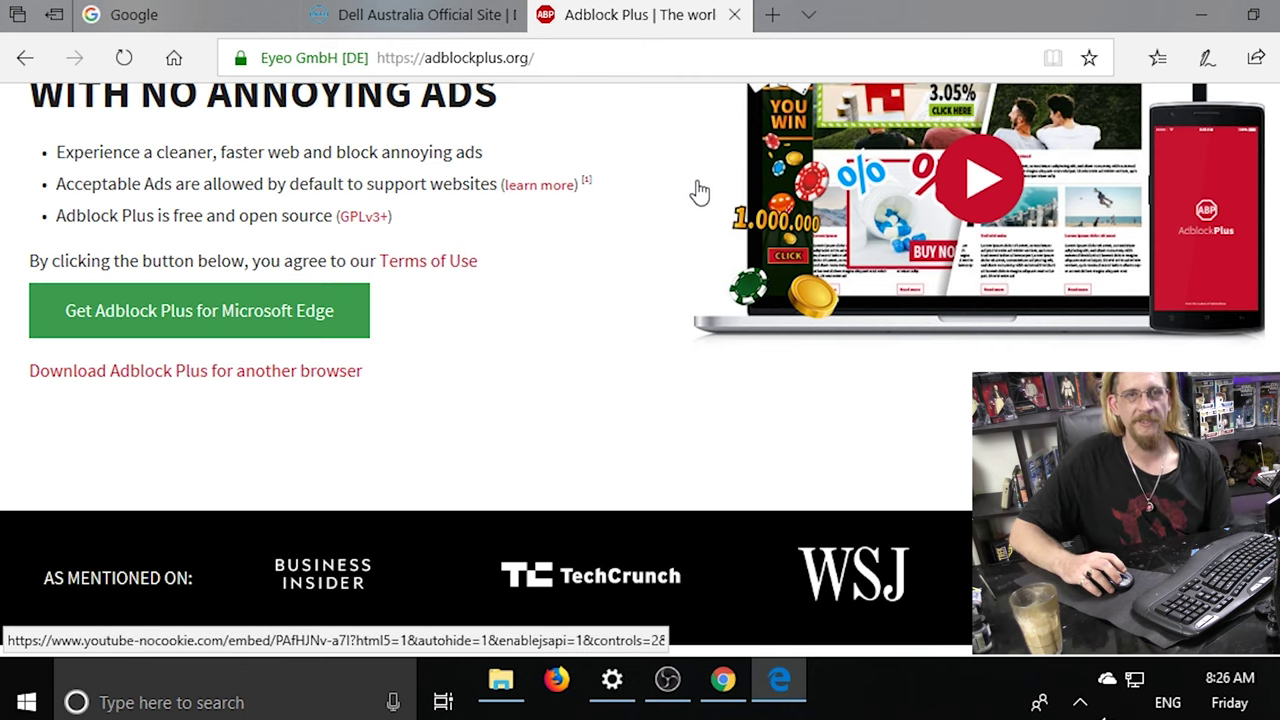
{"action": "scroll", "coordinate": [583, 223], "scroll_direction": "up", "scroll_amount": 3}
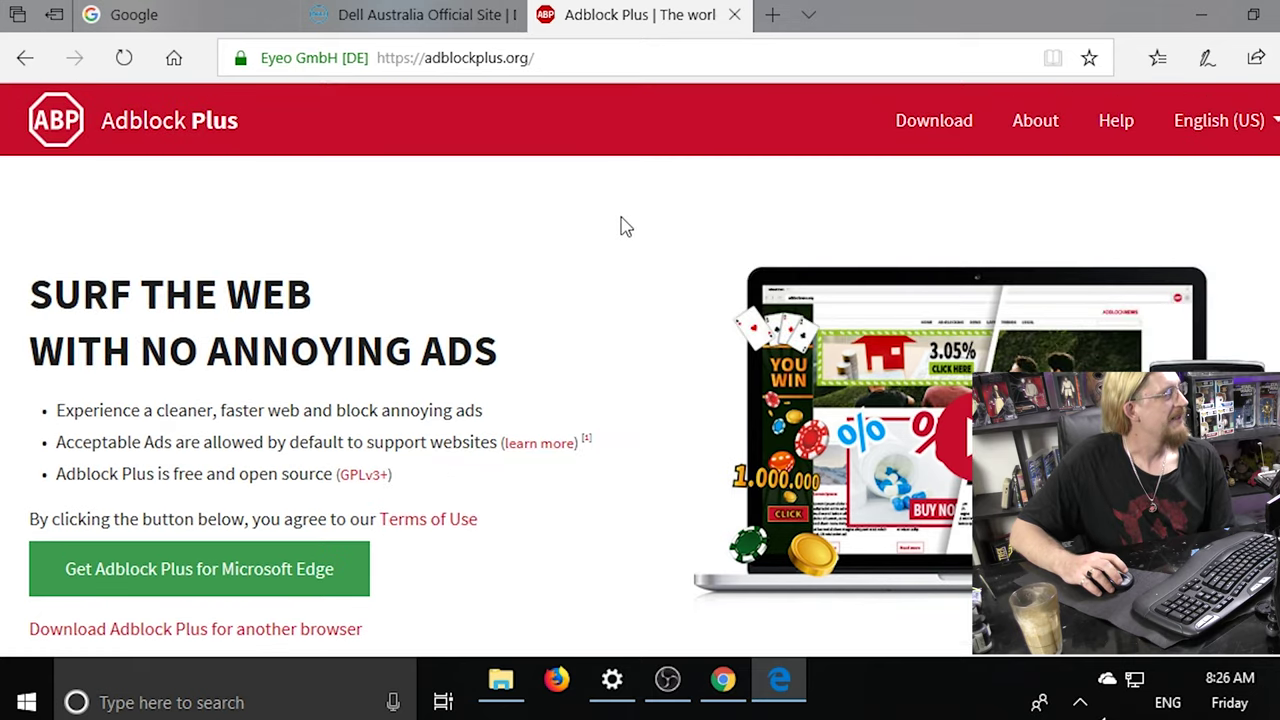
{"action": "scroll", "coordinate": [553, 270], "scroll_direction": "down", "scroll_amount": 3}
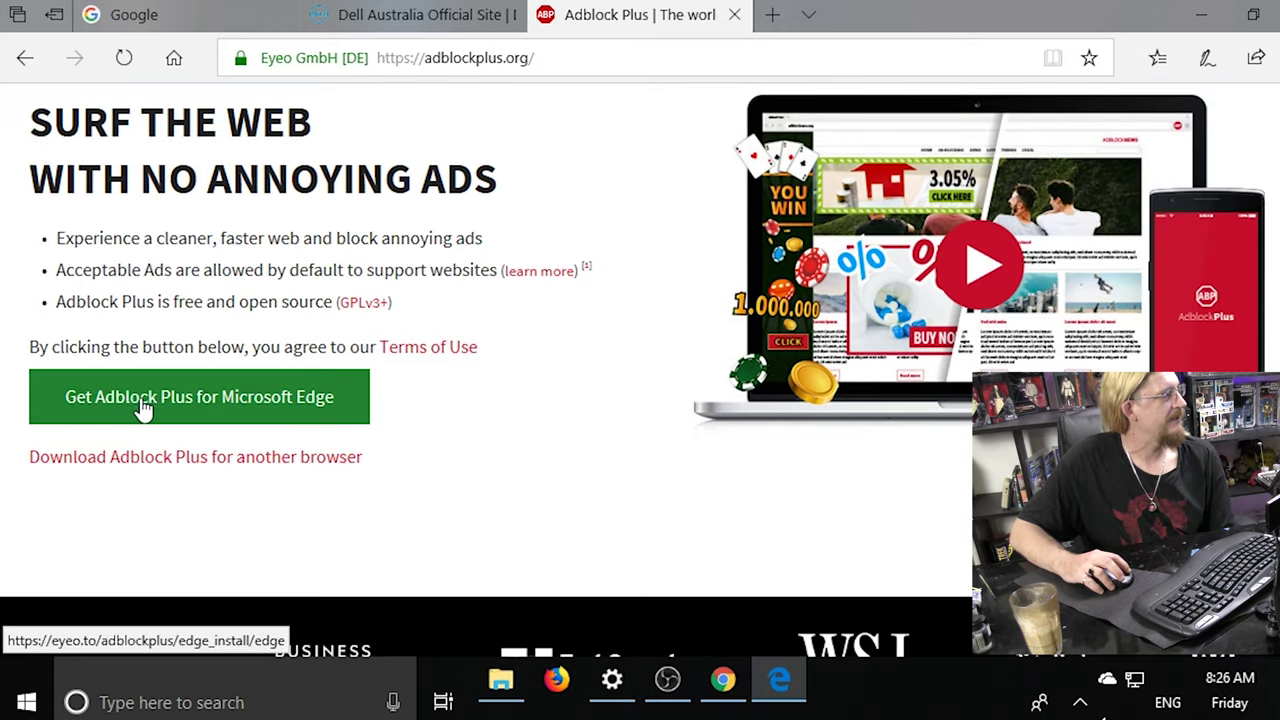
{"action": "left_click", "coordinate": [177, 400]}
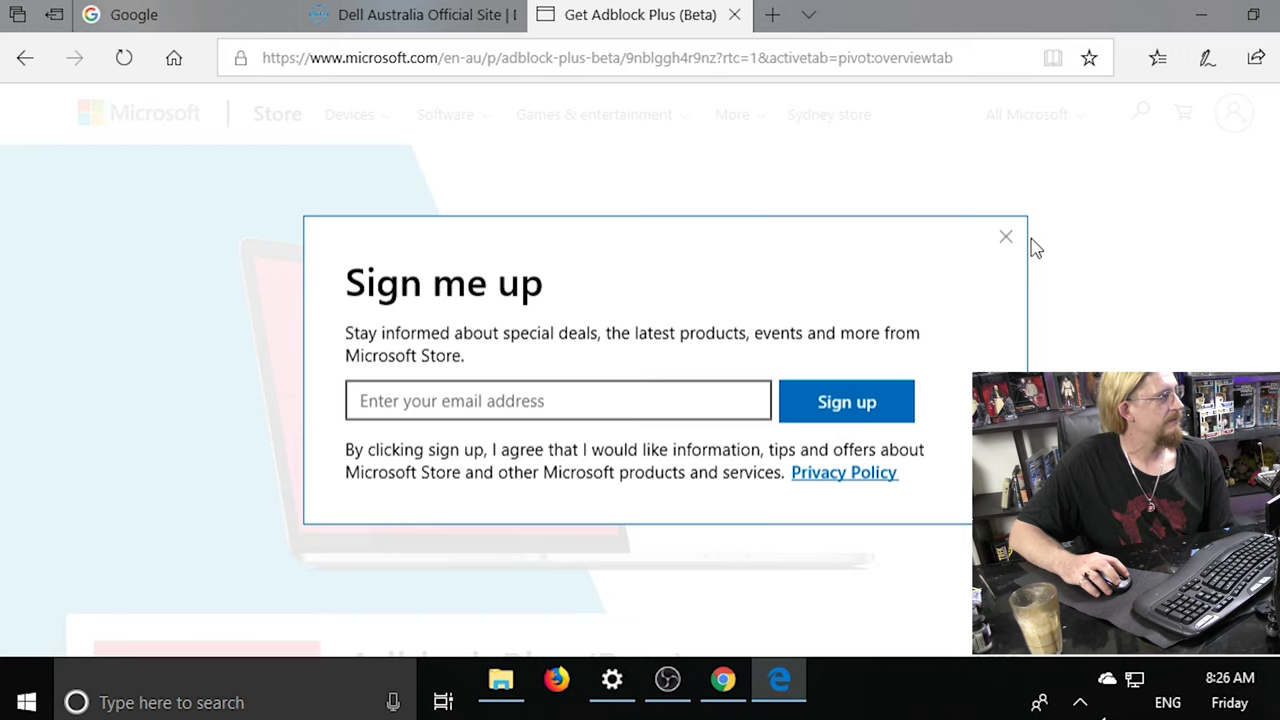
Close the Store sign-up popup and get the free Adblock Plus (Beta) through the Microsoft Store app.
{"action": "left_click", "coordinate": [1008, 239]}
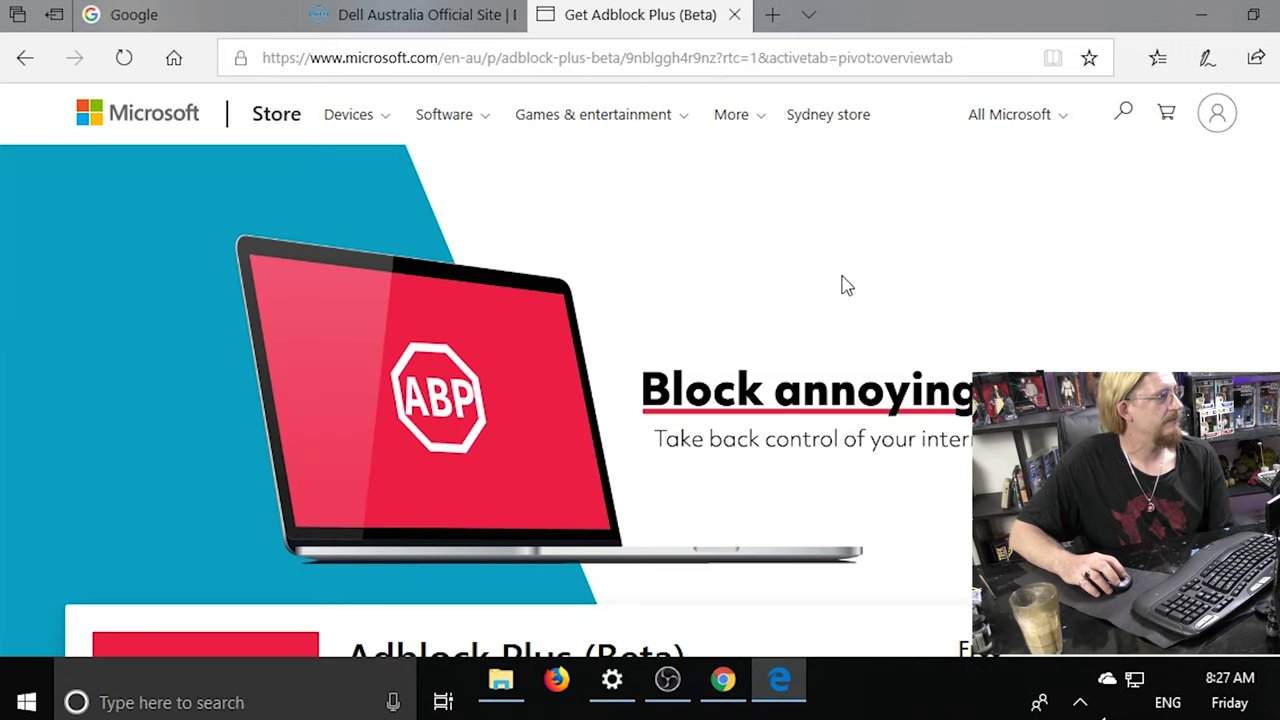
{"action": "scroll", "coordinate": [843, 249], "scroll_direction": "down", "scroll_amount": 3}
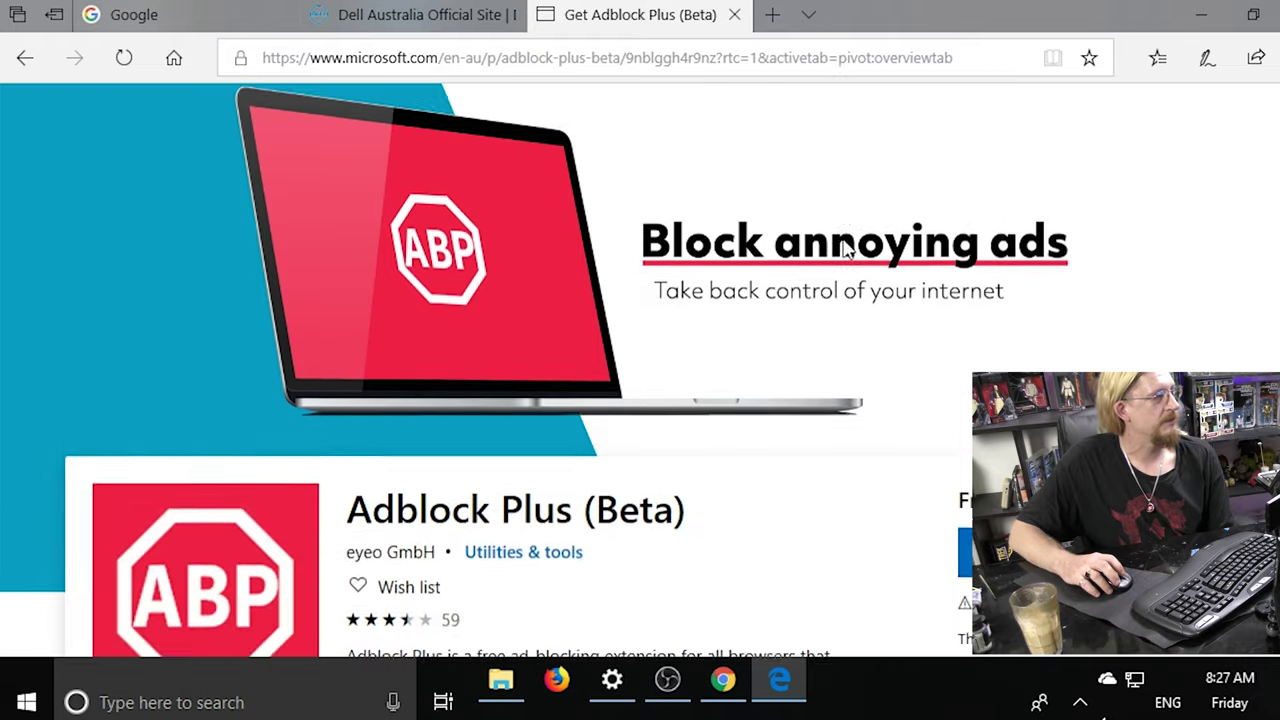
{"action": "scroll", "coordinate": [843, 249], "scroll_direction": "down", "scroll_amount": 2}
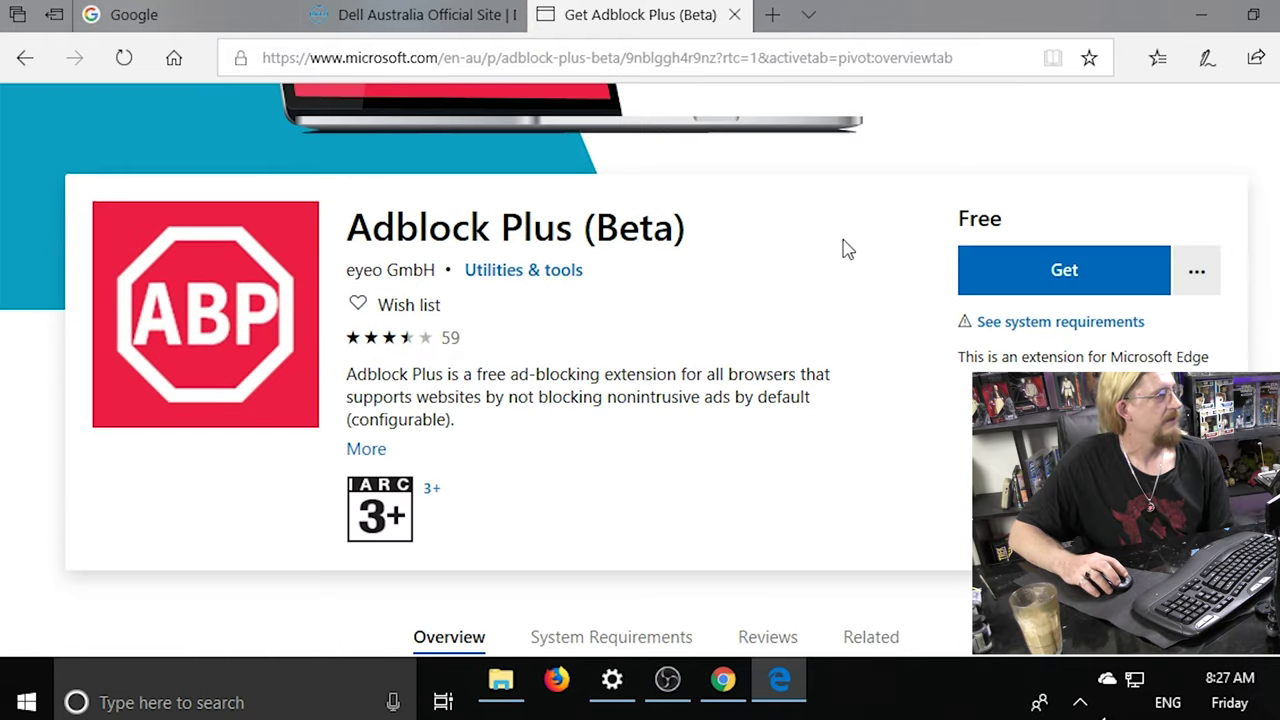
{"action": "left_click", "coordinate": [977, 271]}
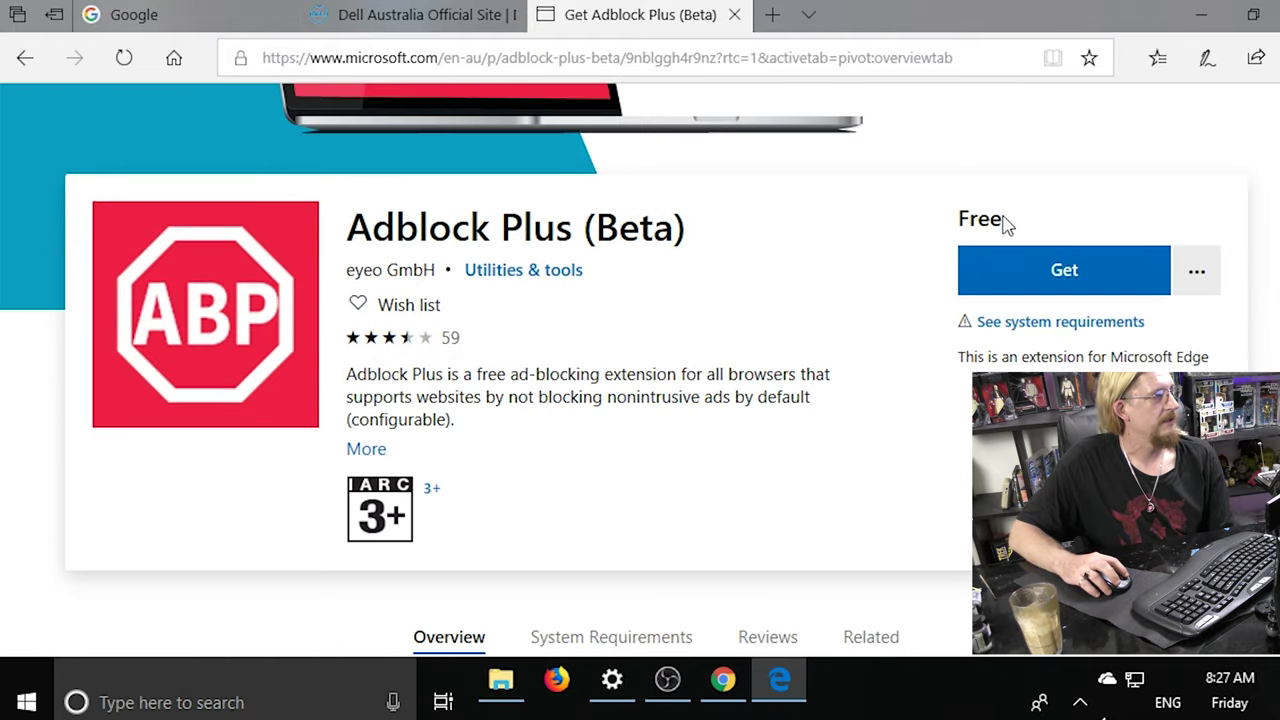
{"action": "left_click", "coordinate": [1051, 271]}
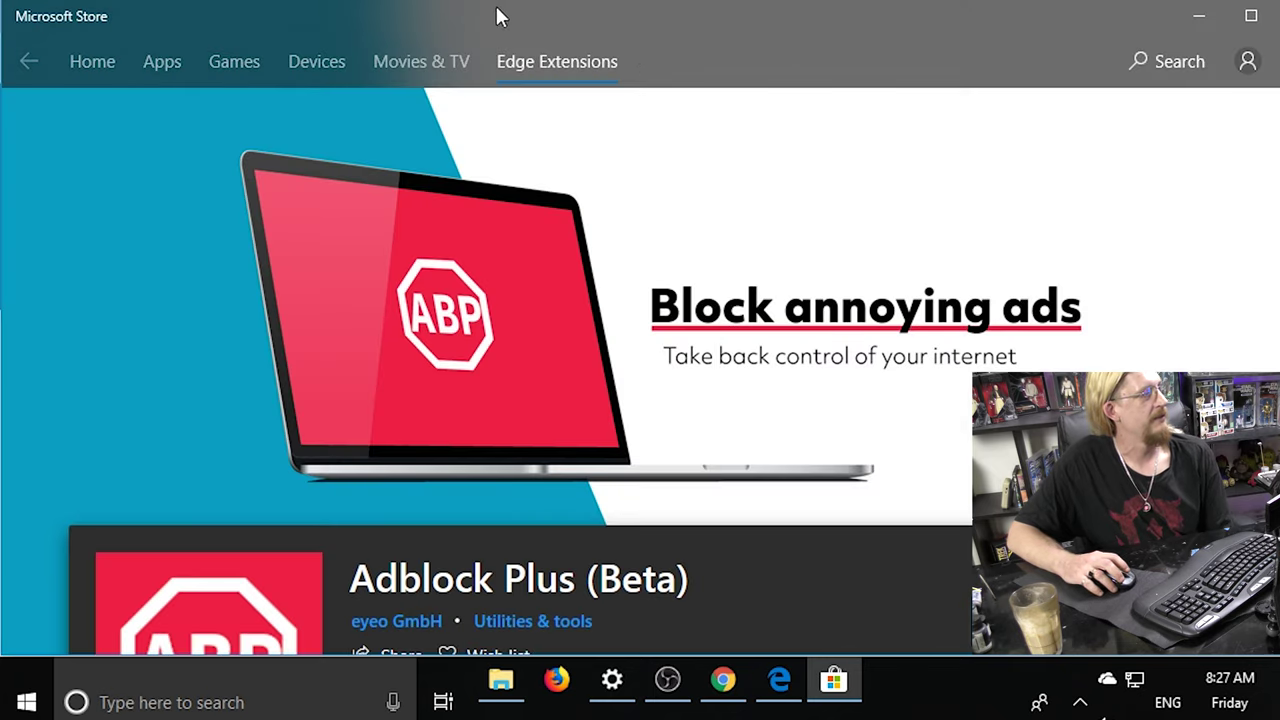
Scroll the Adblock Plus (Beta) Store page while its download reaches the Acquiring license stage.
{"action": "scroll", "coordinate": [1003, 337], "scroll_direction": "down", "scroll_amount": 3}
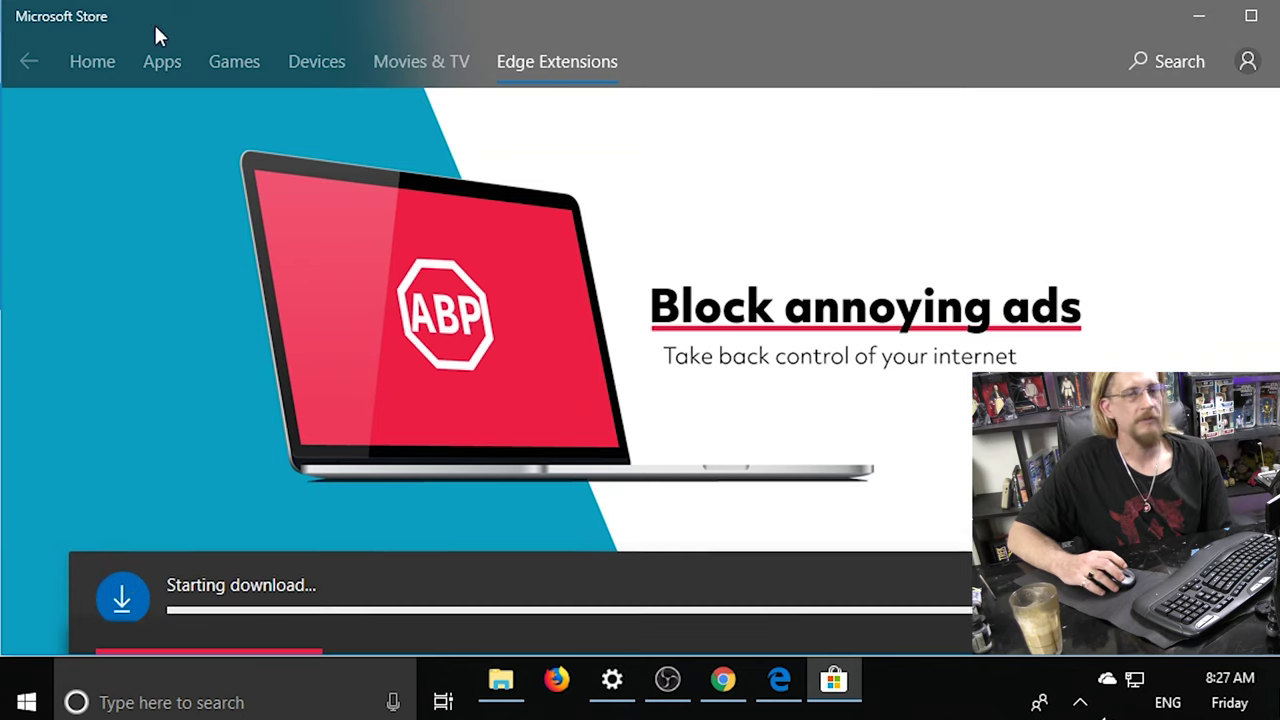
{"action": "scroll", "coordinate": [1012, 360], "scroll_direction": "down", "scroll_amount": 1}
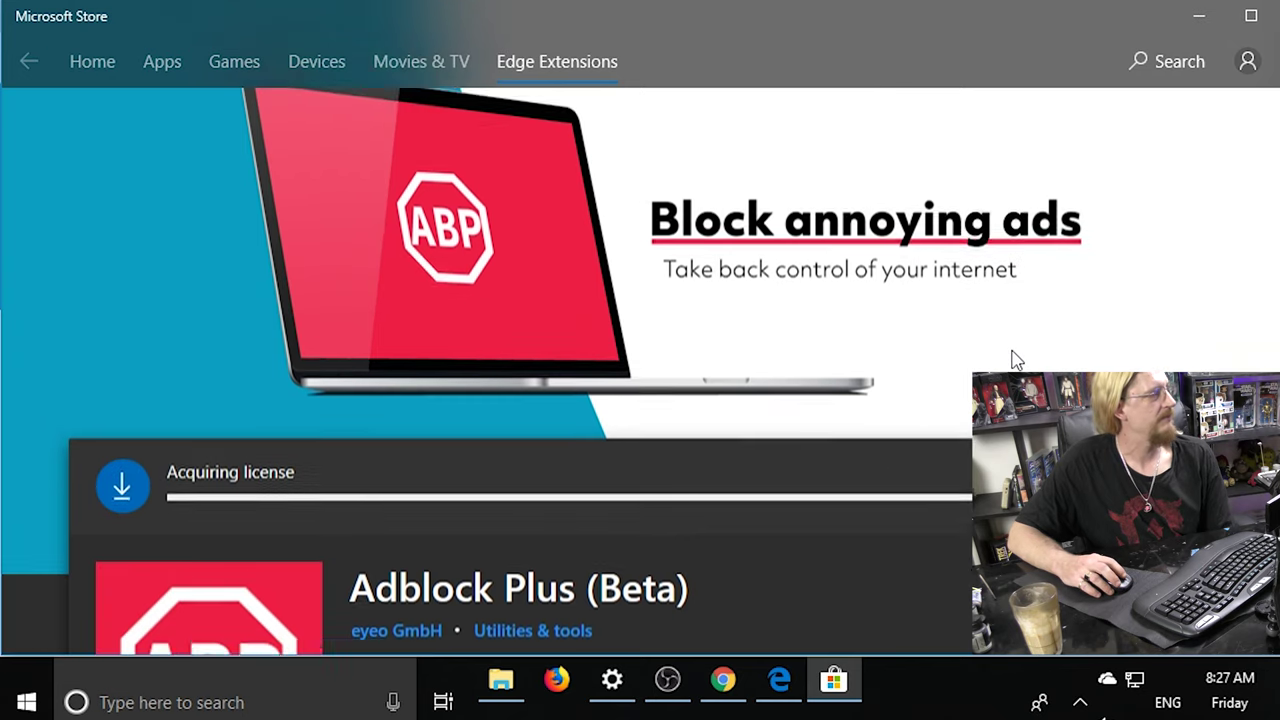
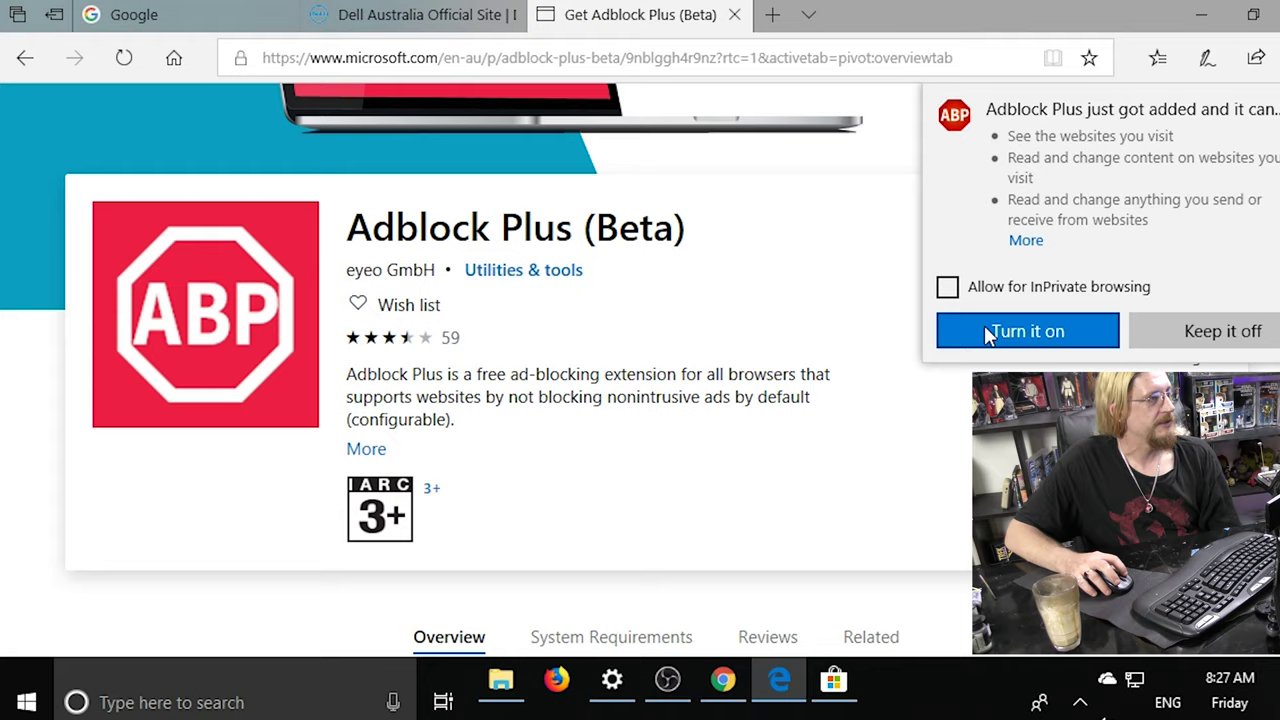
Turn on the Adblock Plus extension, review its Installation Successful page, and open a new tab.
{"action": "left_click", "coordinate": [1027, 331]}
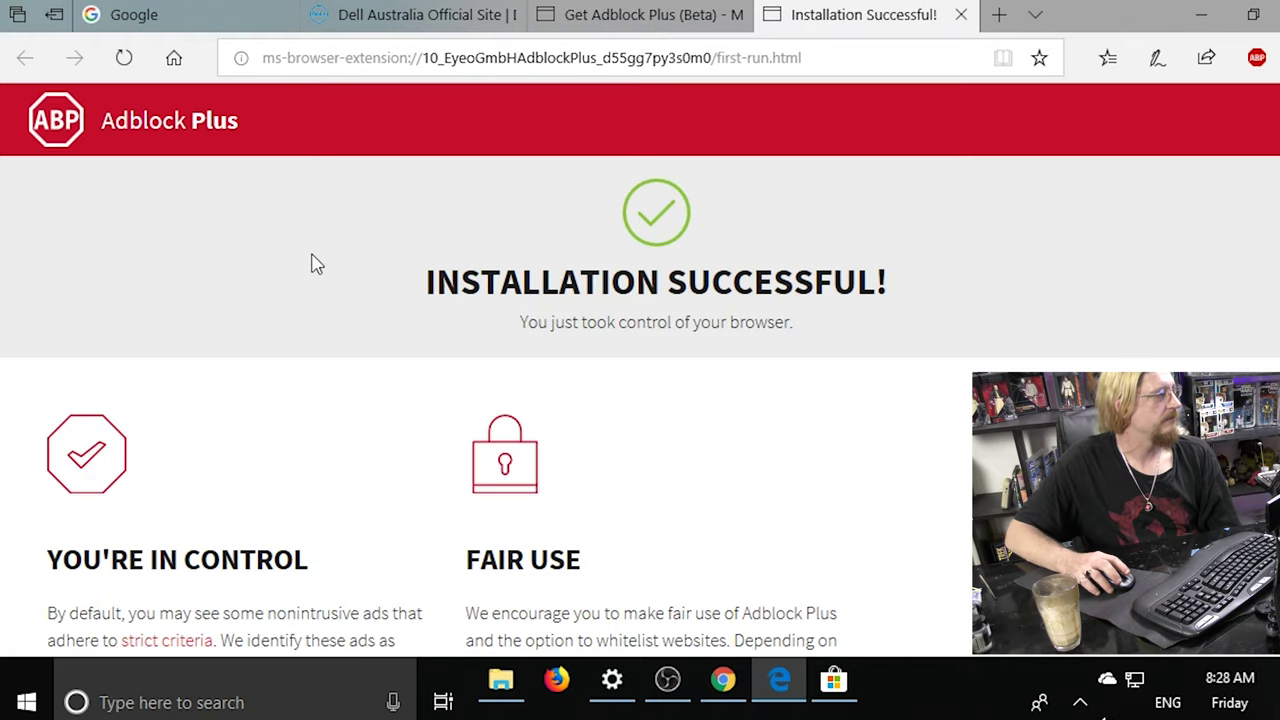
{"action": "scroll", "coordinate": [620, 390], "scroll_direction": "down", "scroll_amount": 3}
{"action": "scroll", "coordinate": [620, 390], "scroll_direction": "up", "scroll_amount": 3}
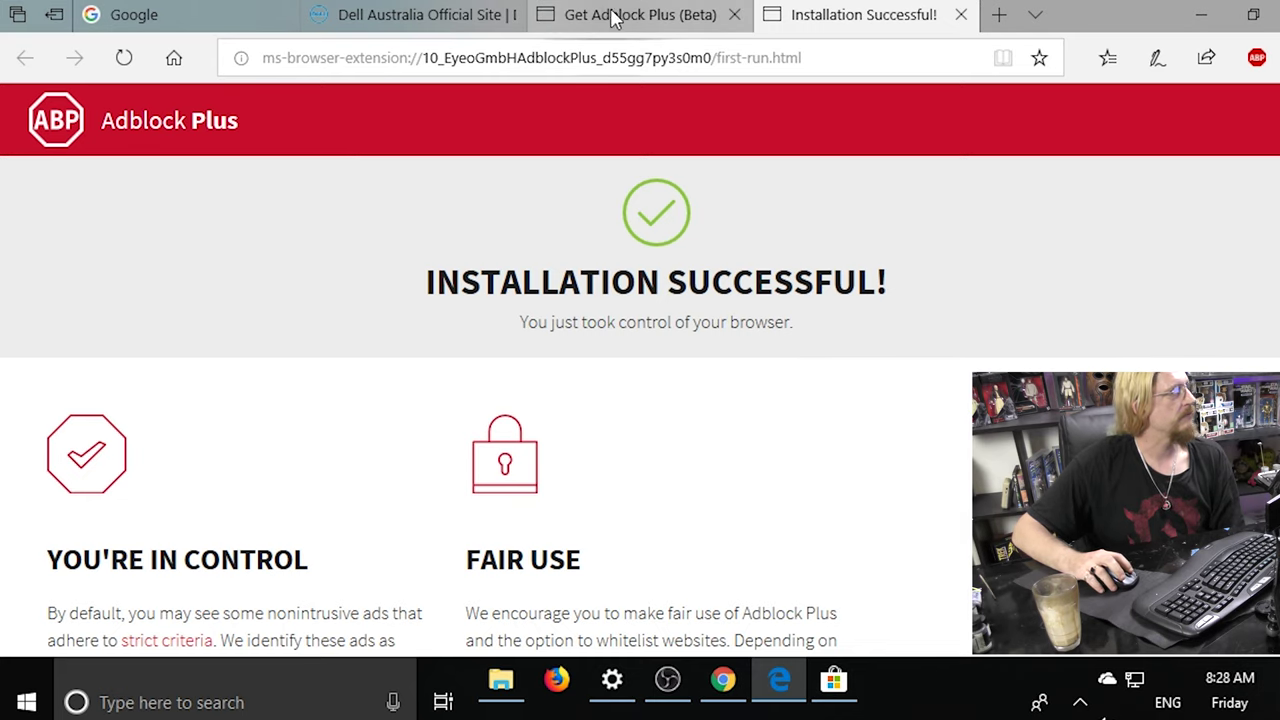
{"action": "left_click", "coordinate": [997, 15]}
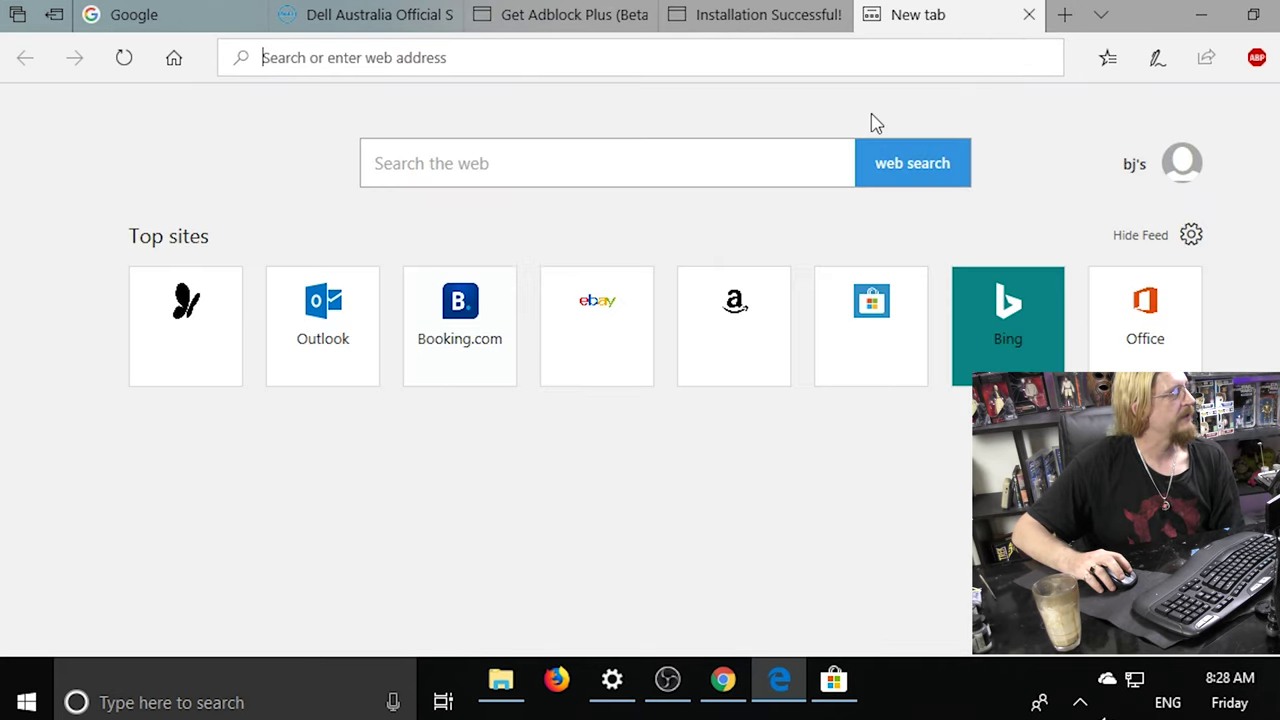
Visit facbook.co from the address suggestions, then close Edge with Alt+F4.
{"action": "type", "text": "f"}
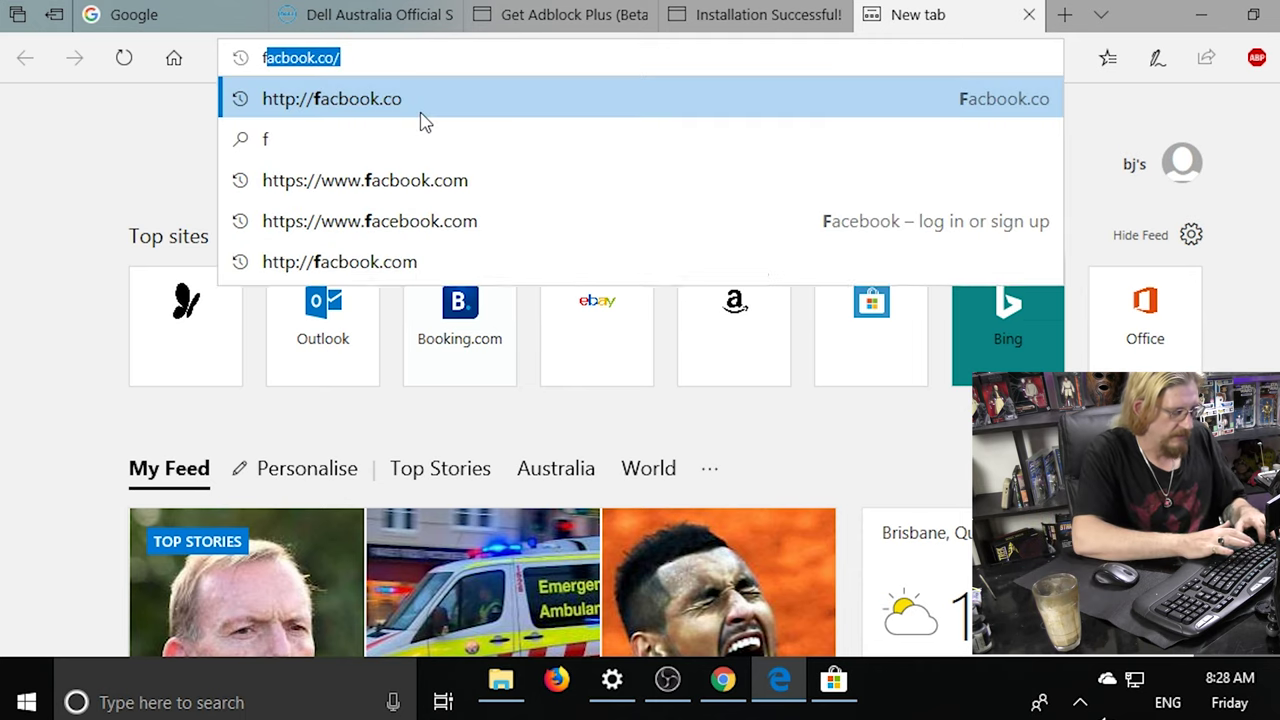
{"action": "type", "text": "a"}
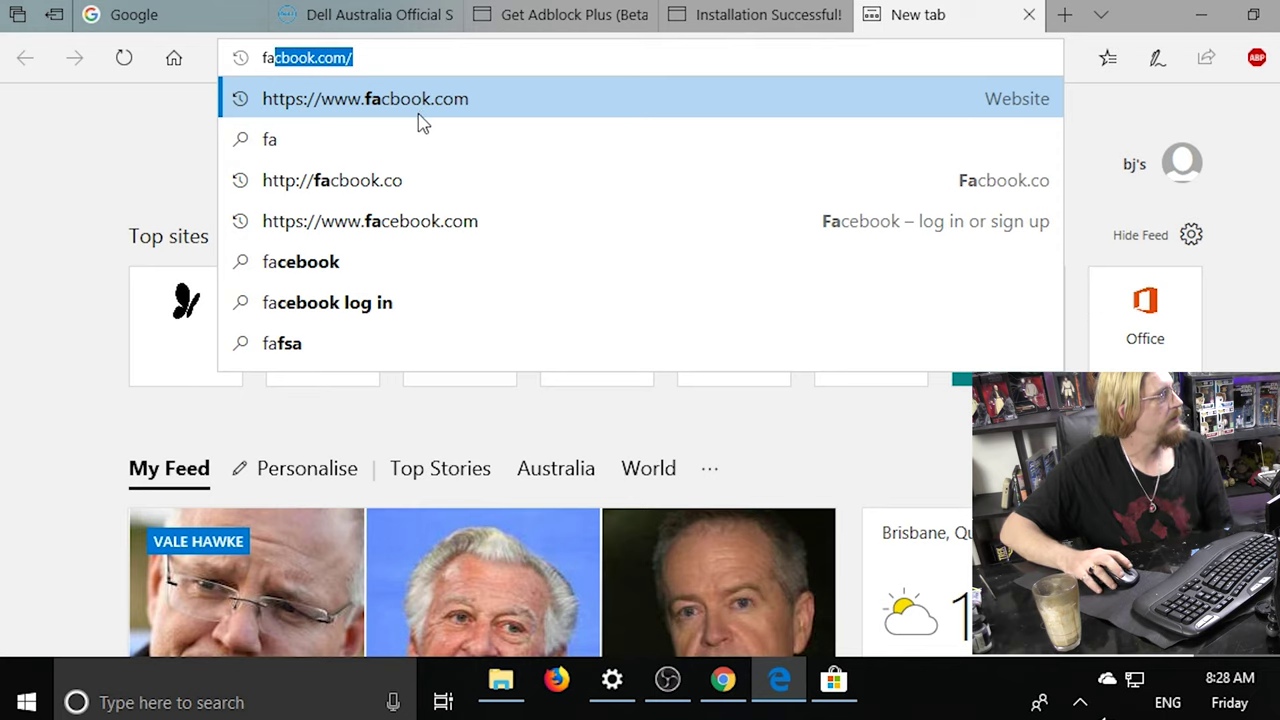
{"action": "left_click", "coordinate": [345, 184]}
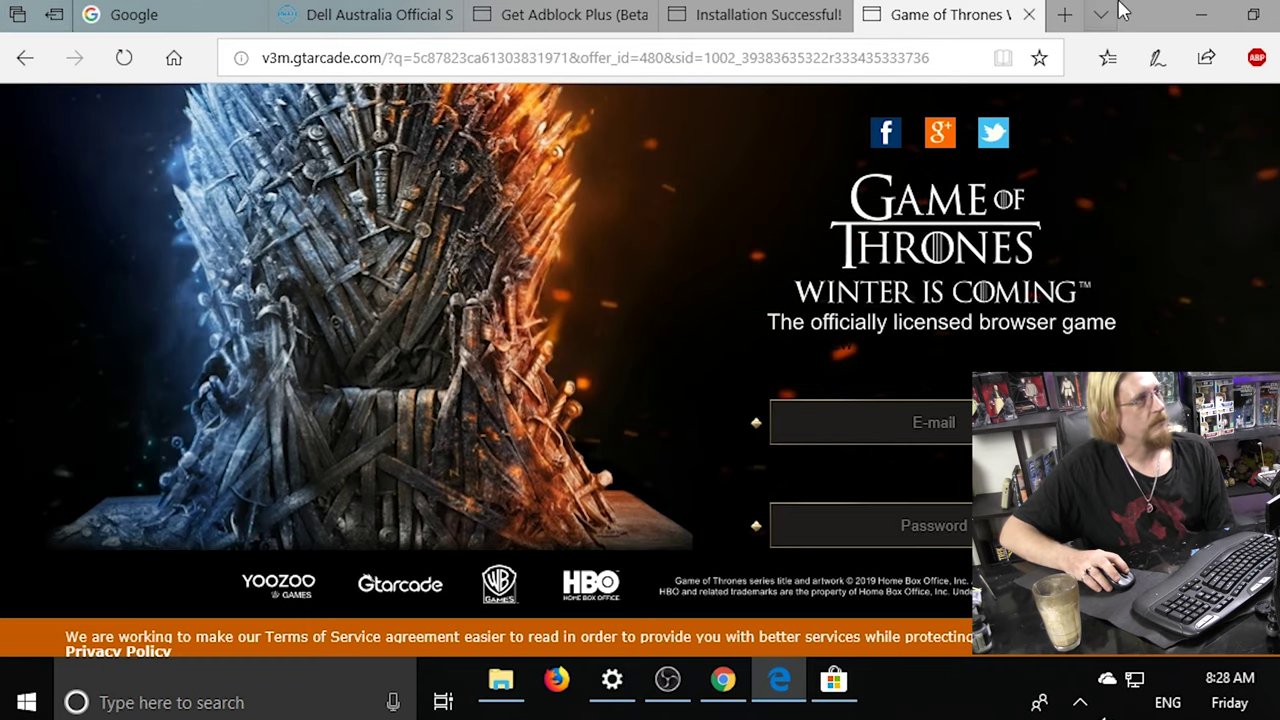
{"action": "key", "text": "alt+F4"}
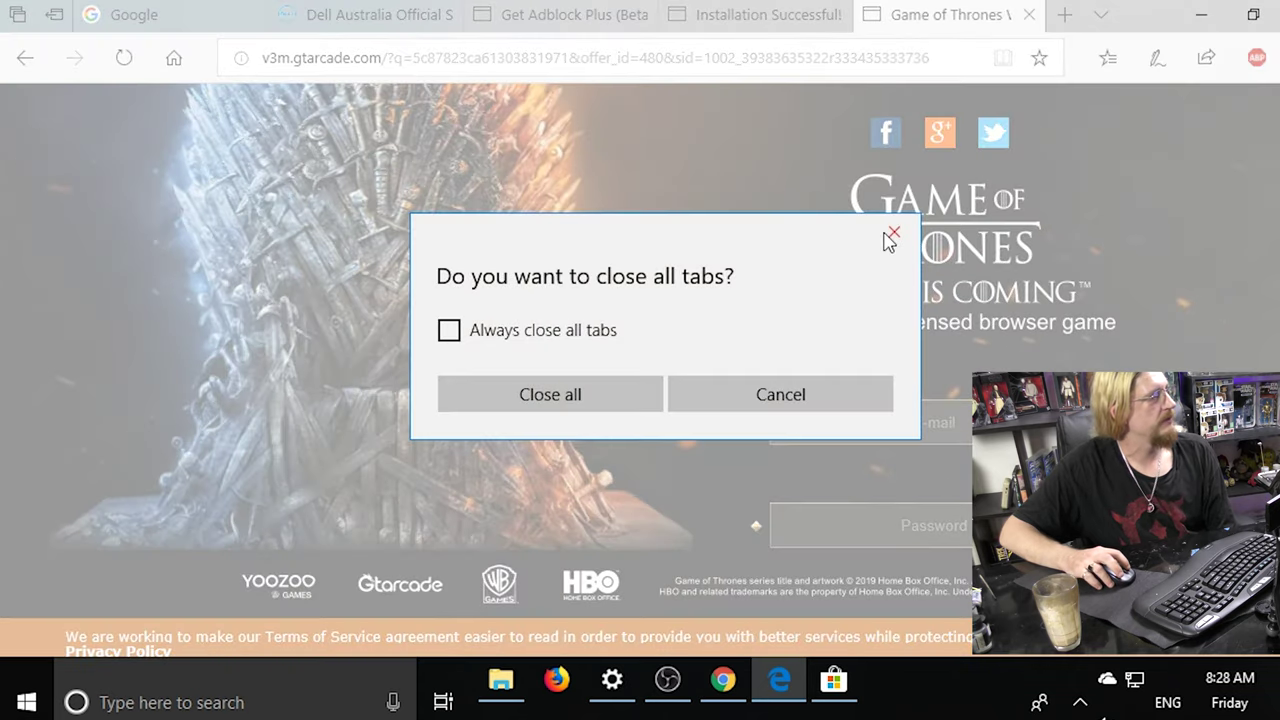
Close all Edge tabs and the Microsoft Store window, then relaunch Edge from the desktop.
{"action": "left_click", "coordinate": [530, 396]}
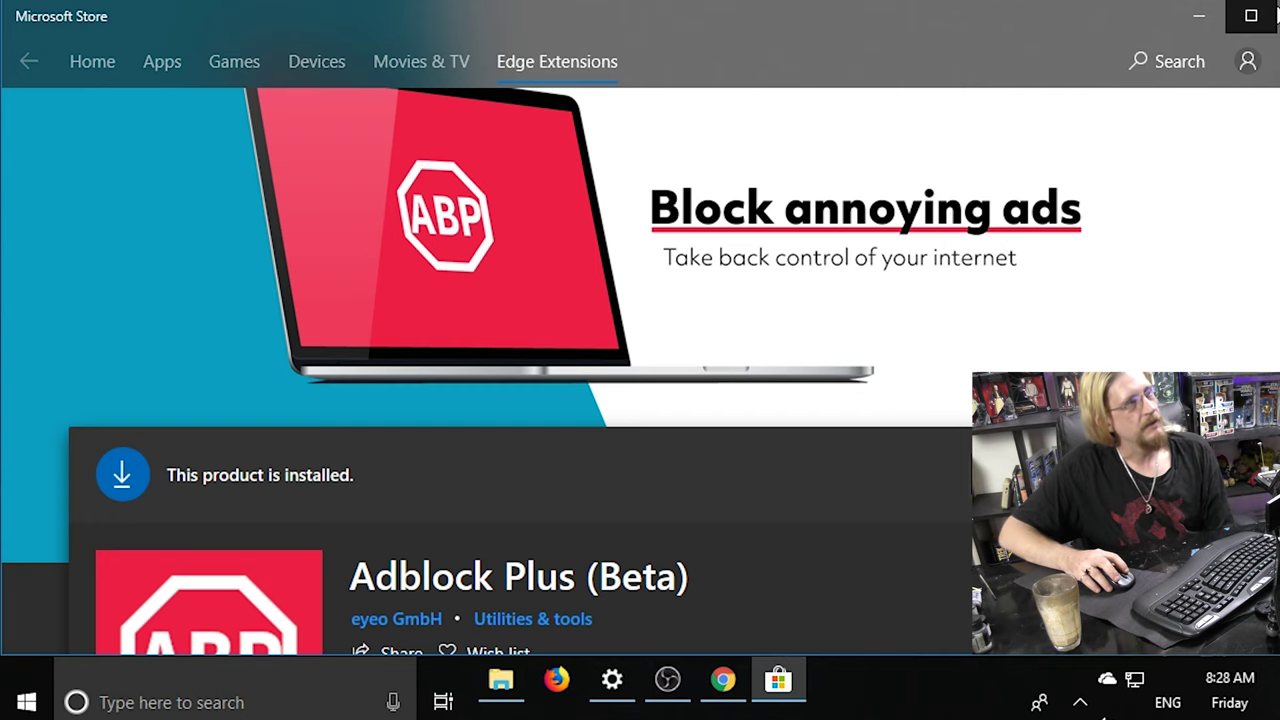
{"action": "key", "text": "alt+F4"}
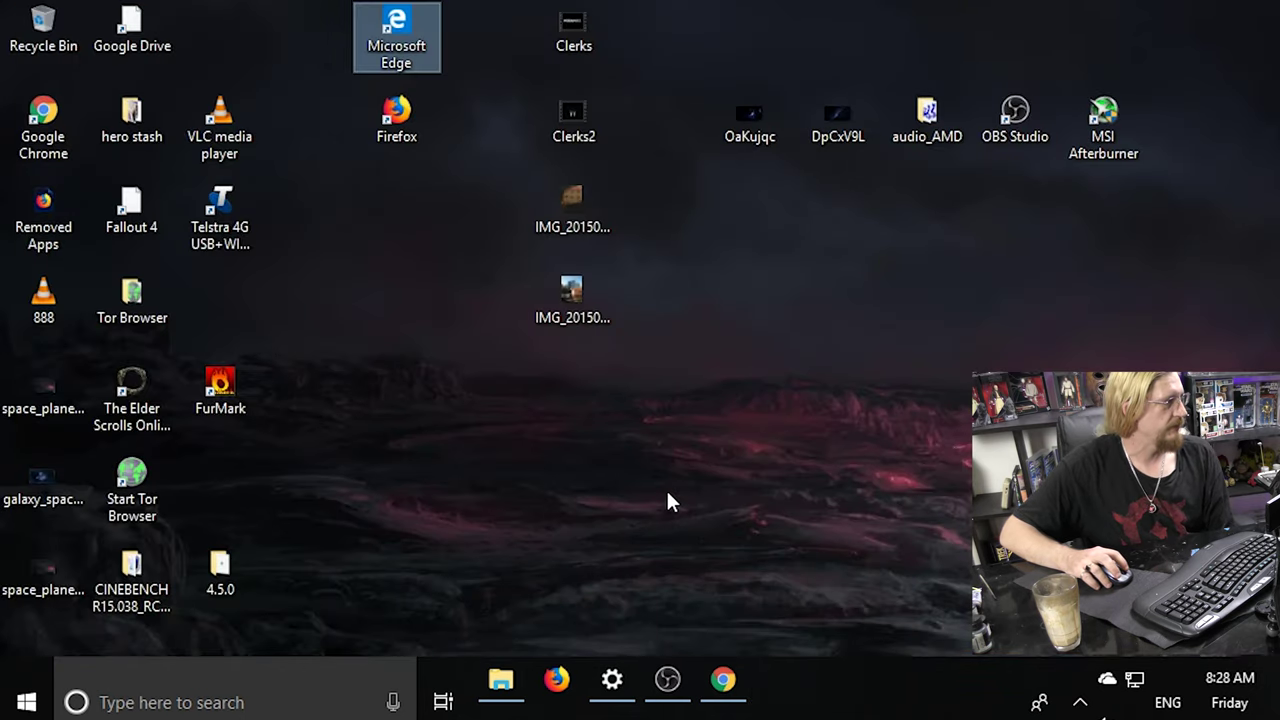
{"action": "mouse_move", "coordinate": [727, 697]}
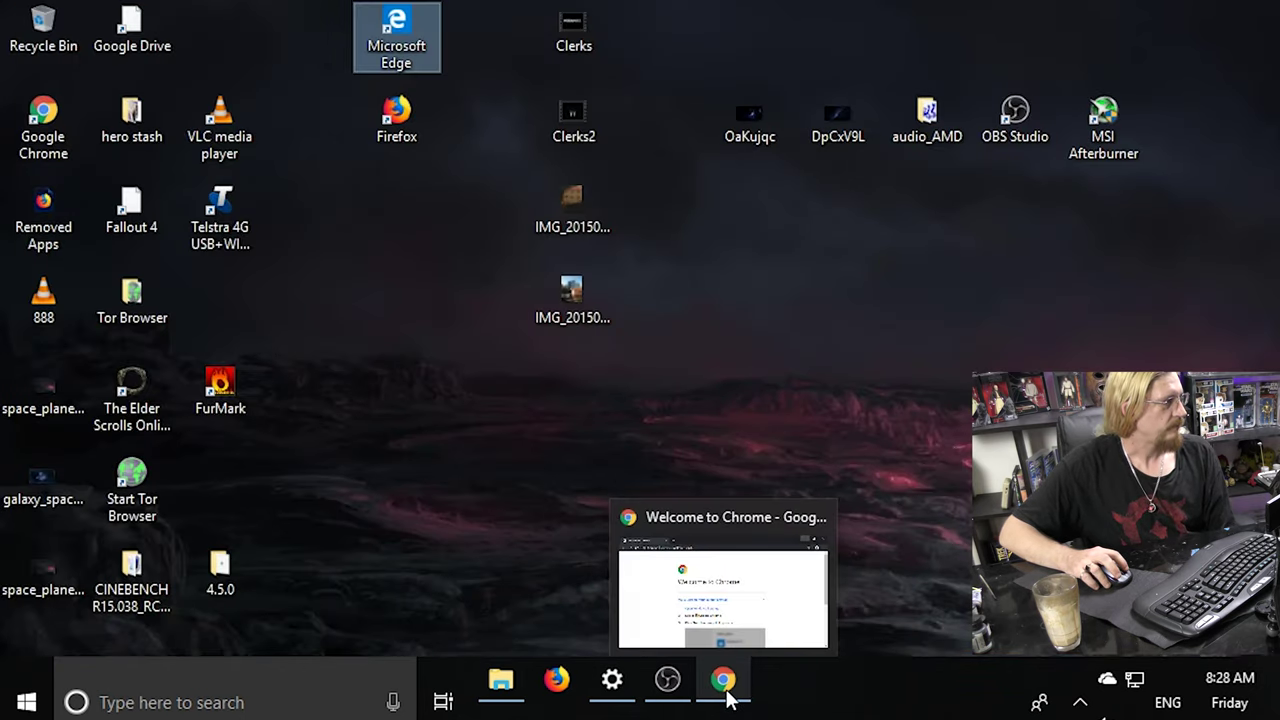
{"action": "double_click", "coordinate": [392, 38]}
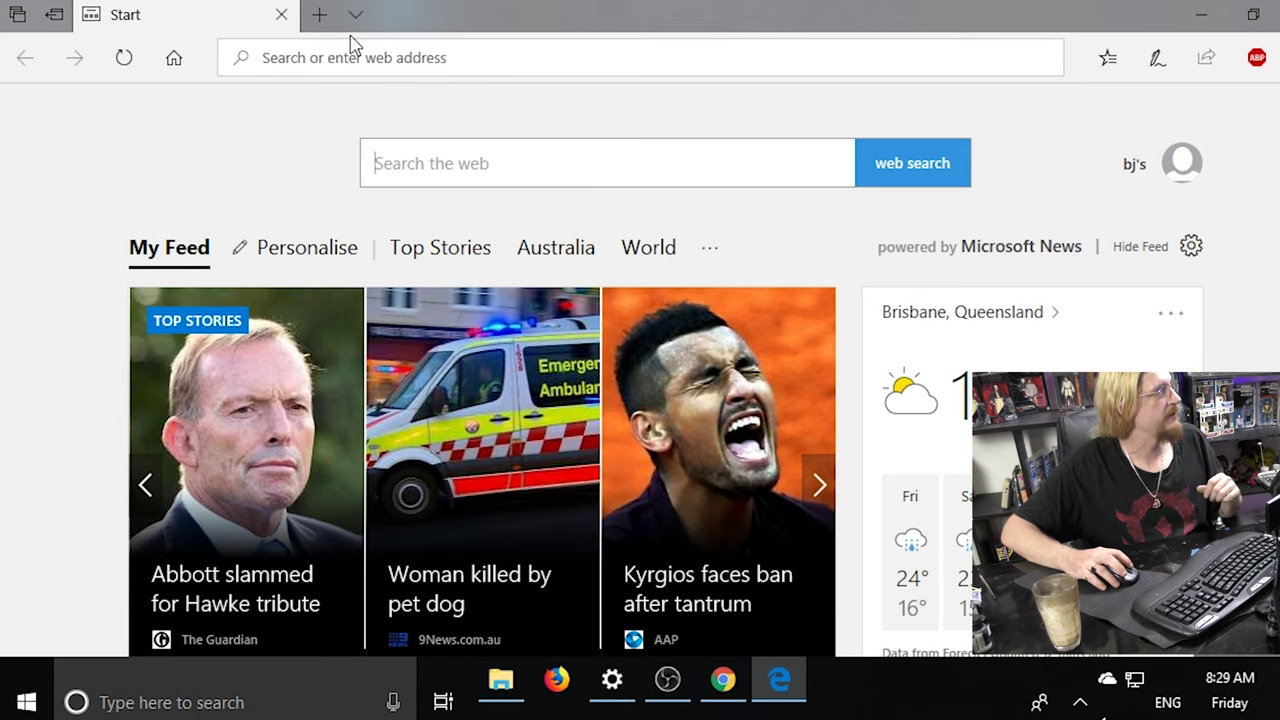
{"action": "left_click", "coordinate": [307, 57]}
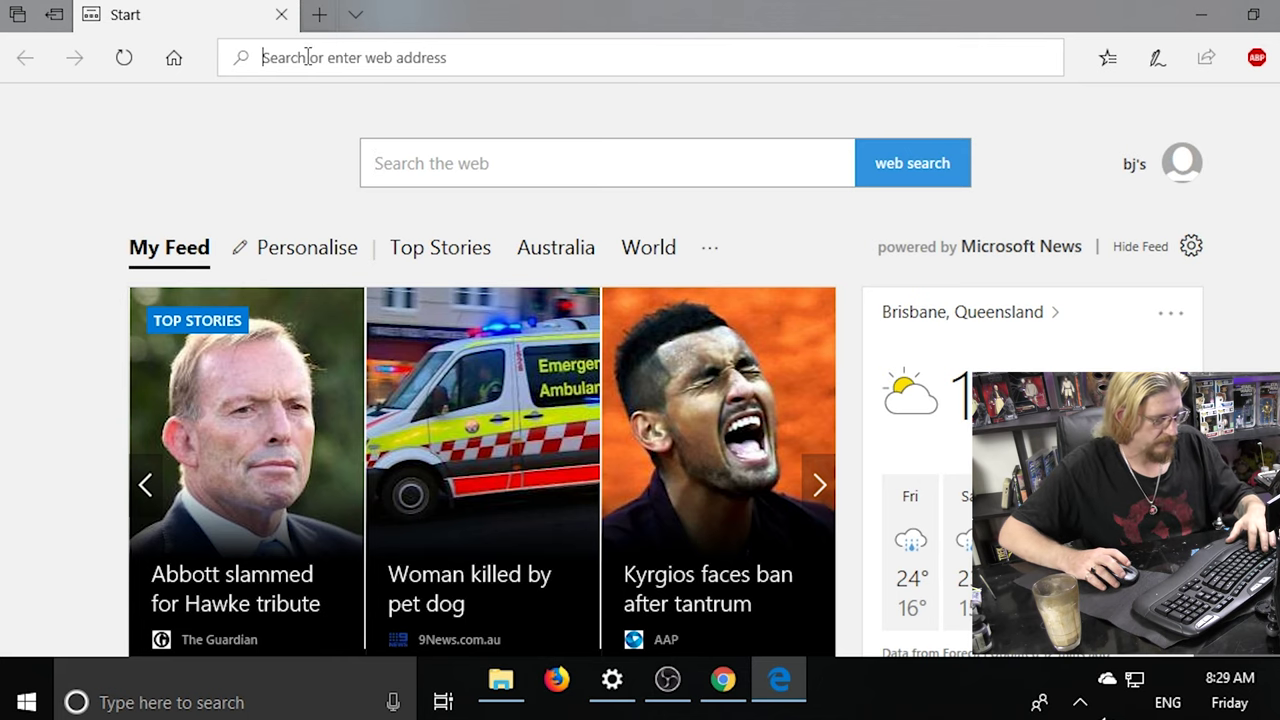
Visit facbook.co again and view the Game of Thrones site it redirects to.
{"action": "type", "text": "facbook.com/"}
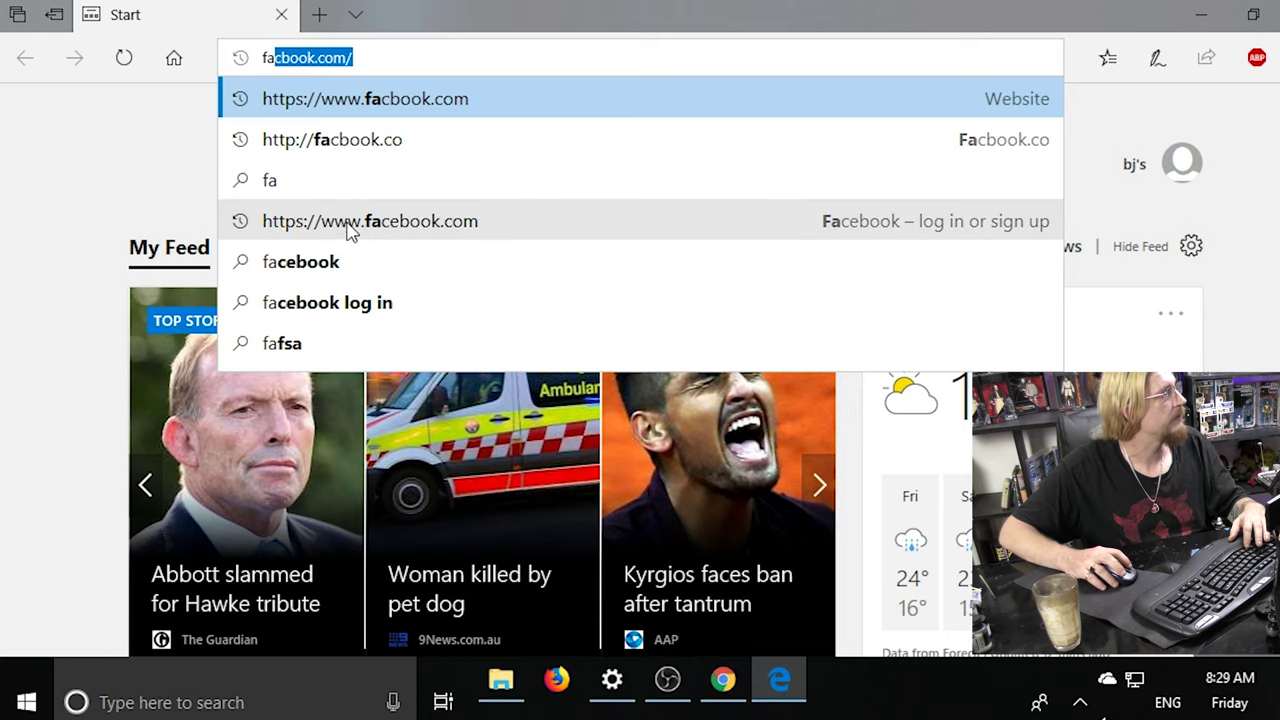
{"action": "left_click", "coordinate": [346, 143]}
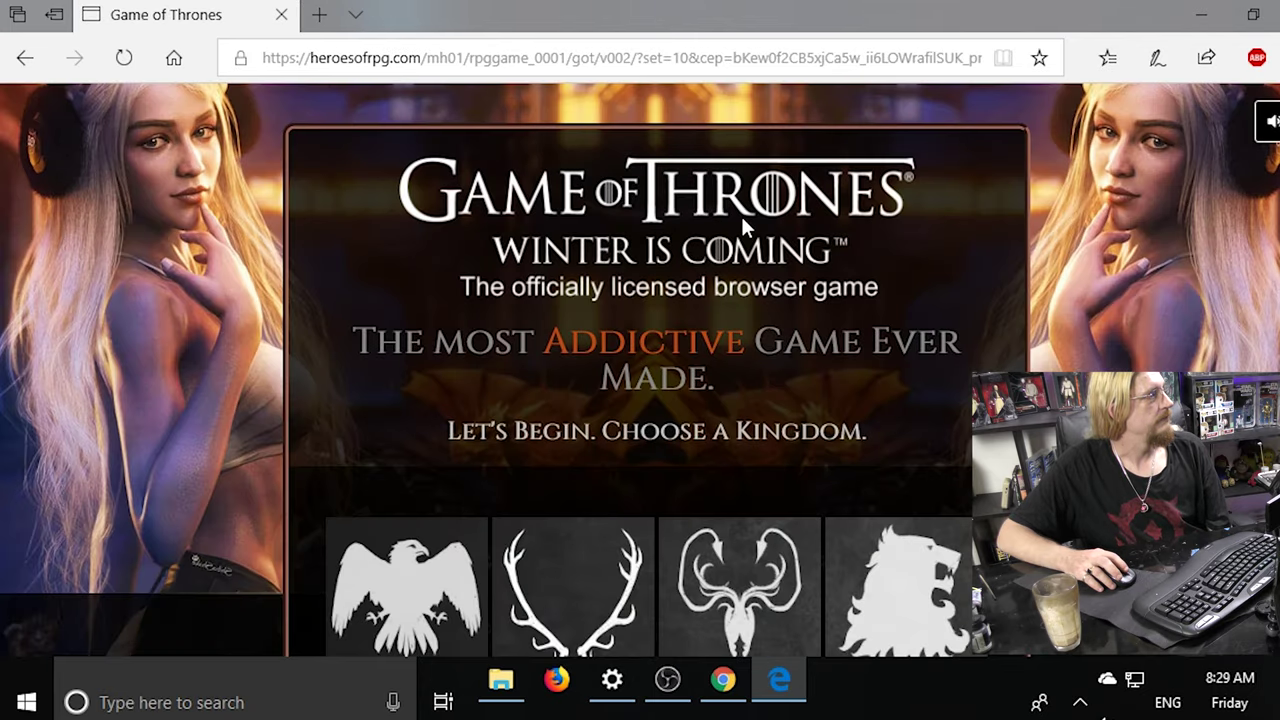
{"action": "scroll", "coordinate": [742, 220], "scroll_direction": "down", "scroll_amount": 3}
{"action": "scroll", "coordinate": [742, 224], "scroll_direction": "up", "scroll_amount": 3}
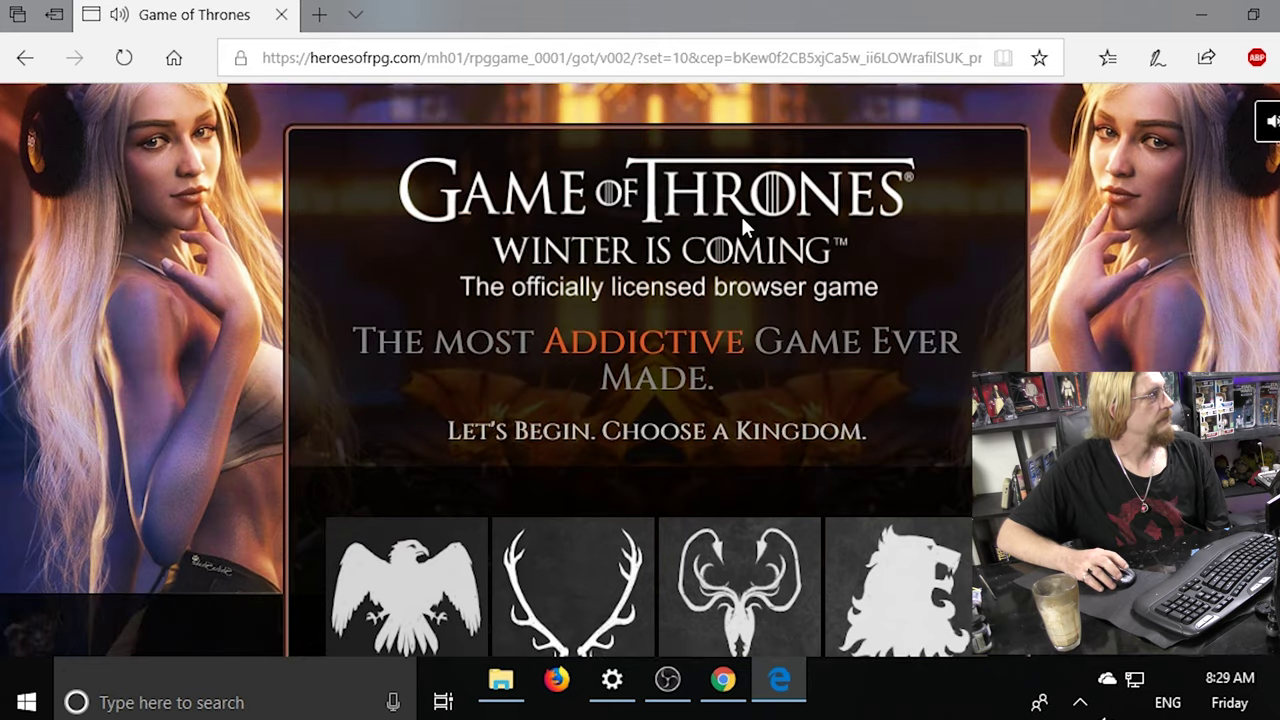
Leave the redirect site by jumping back to the Start page from the Back history.
{"action": "left_click", "coordinate": [25, 62]}
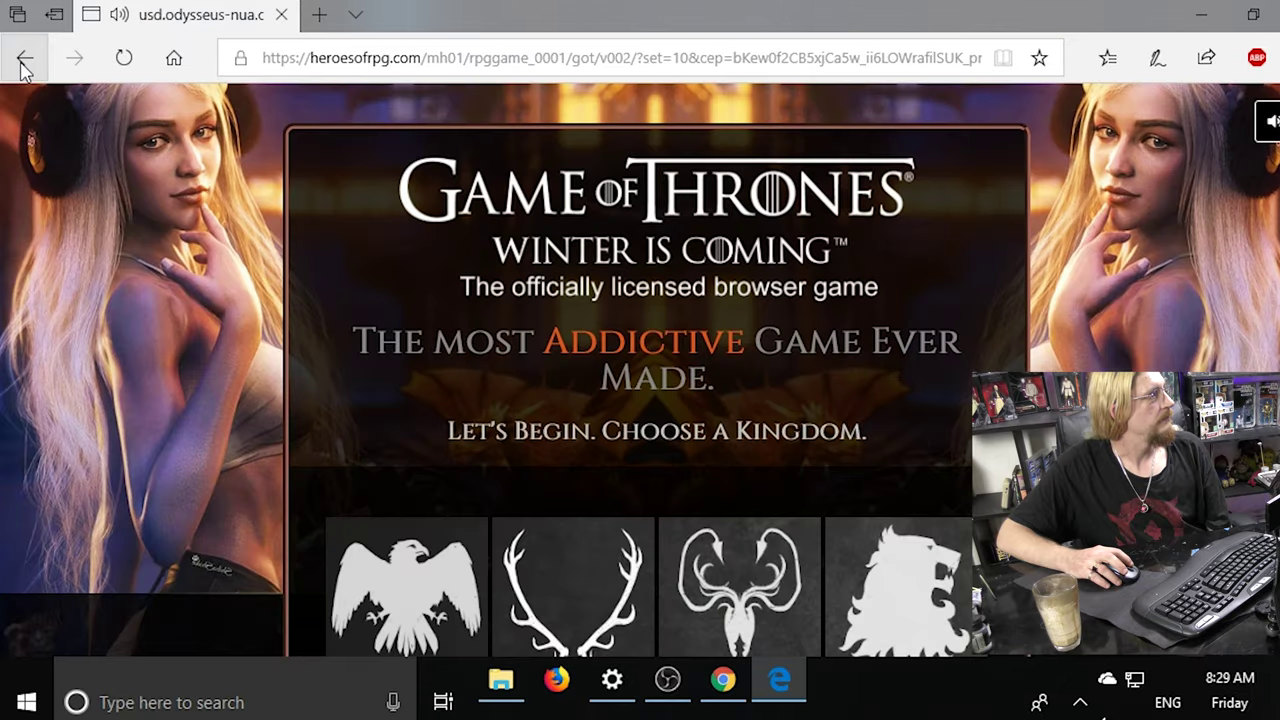
{"action": "left_click", "coordinate": [25, 62]}
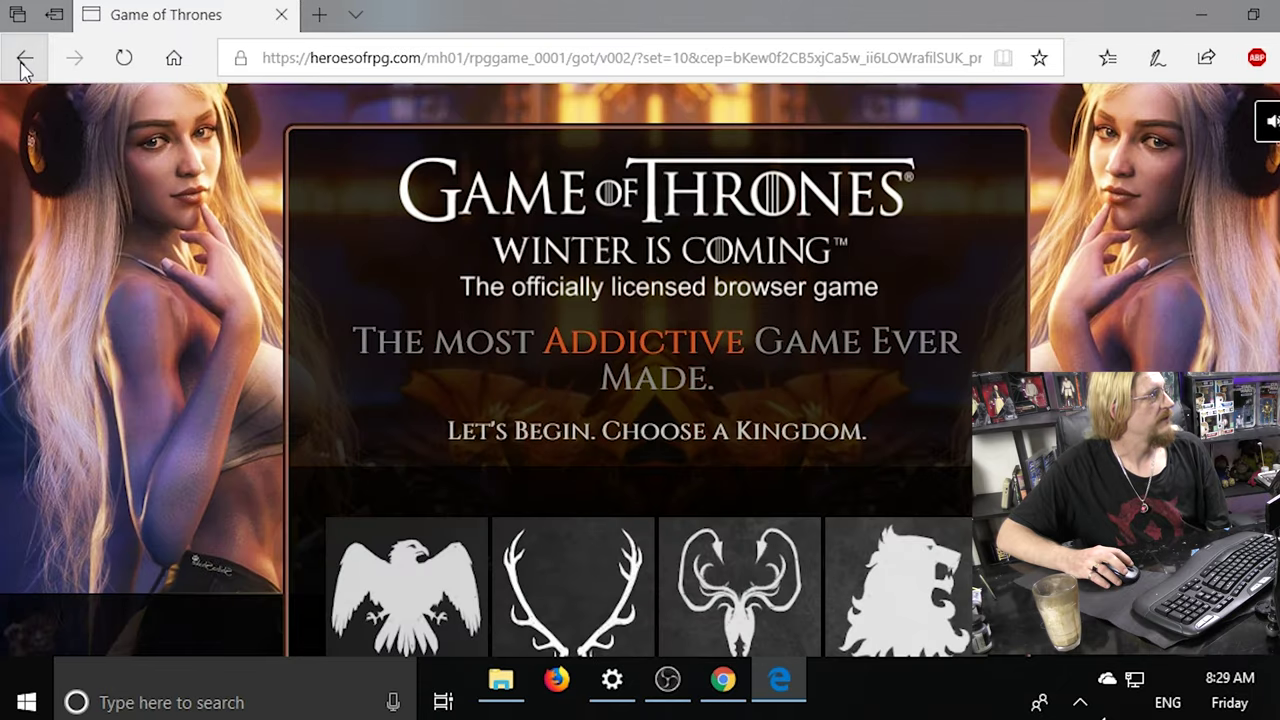
{"action": "left_click", "coordinate": [25, 62]}
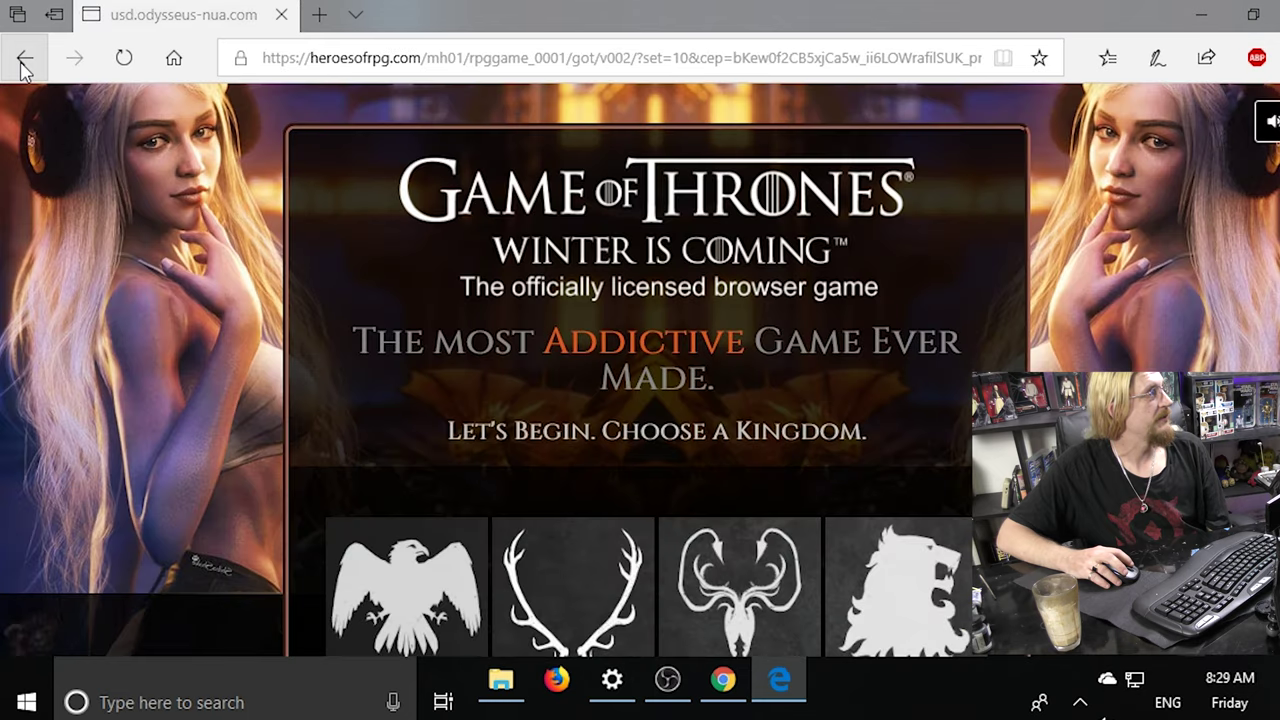
{"action": "left_click", "coordinate": [25, 62]}
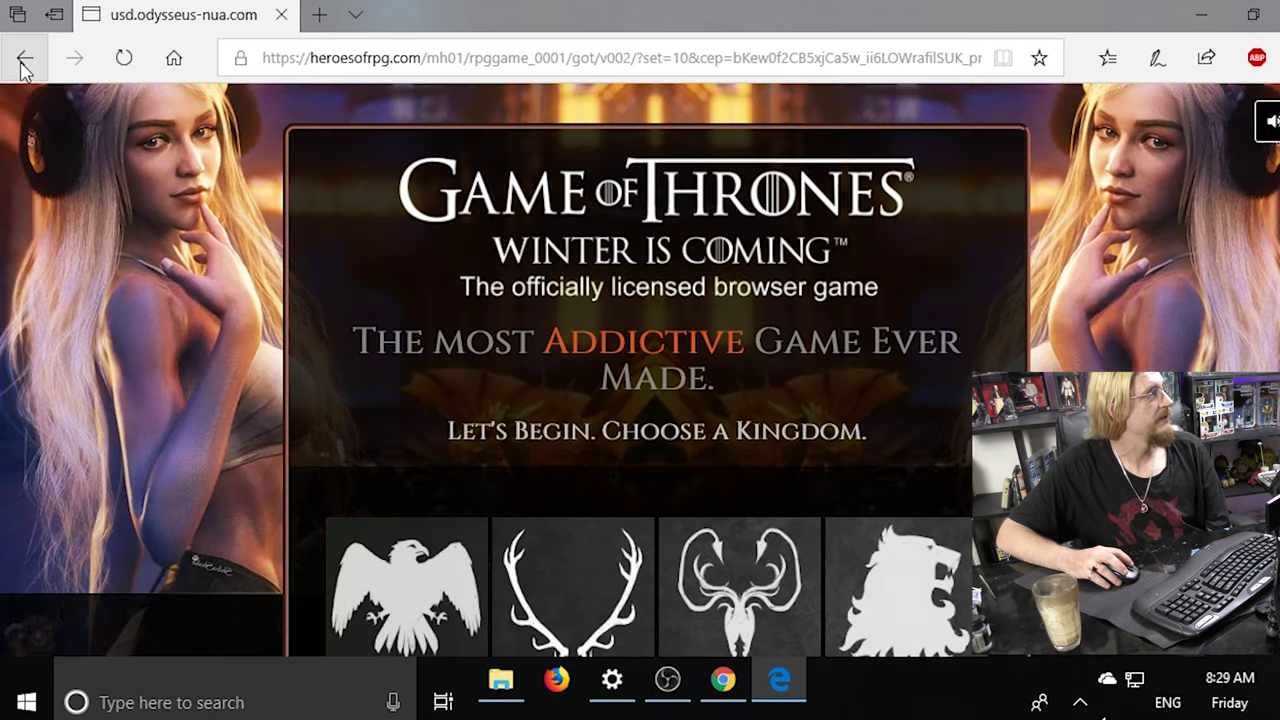
{"action": "left_click", "coordinate": [25, 62]}
{"action": "left_click", "coordinate": [25, 62]}
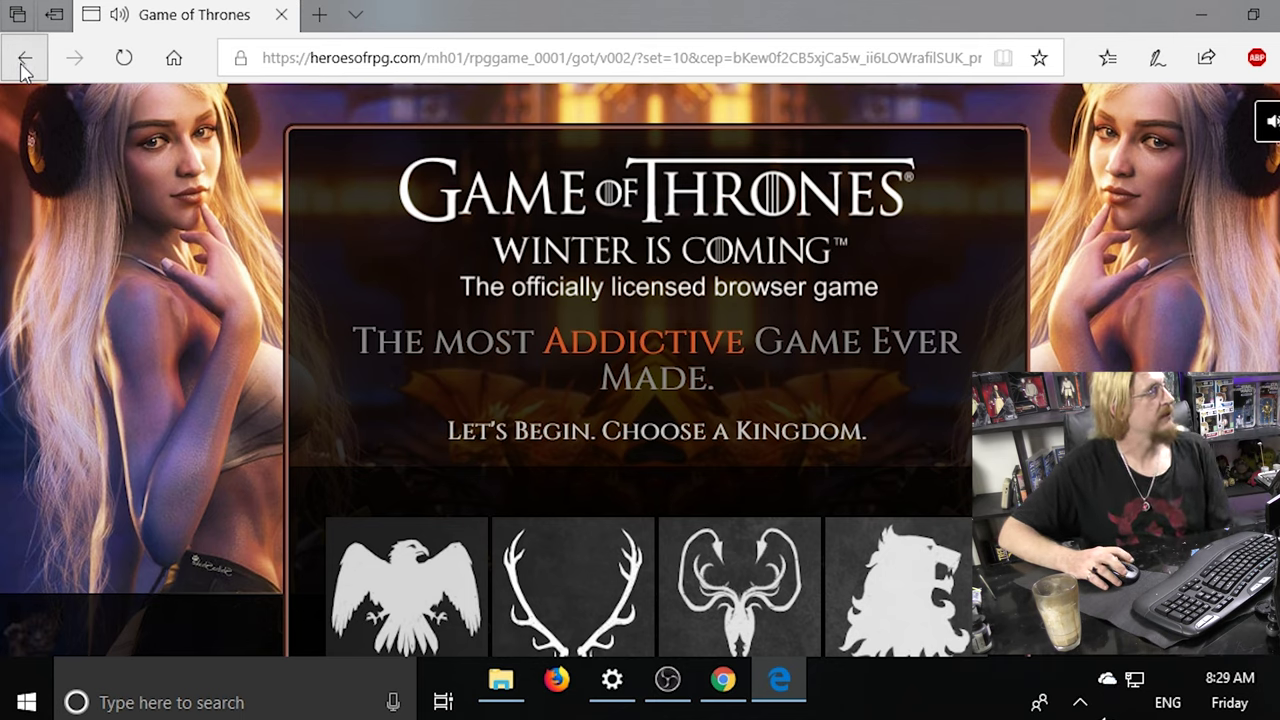
{"action": "left_click", "coordinate": [25, 62]}
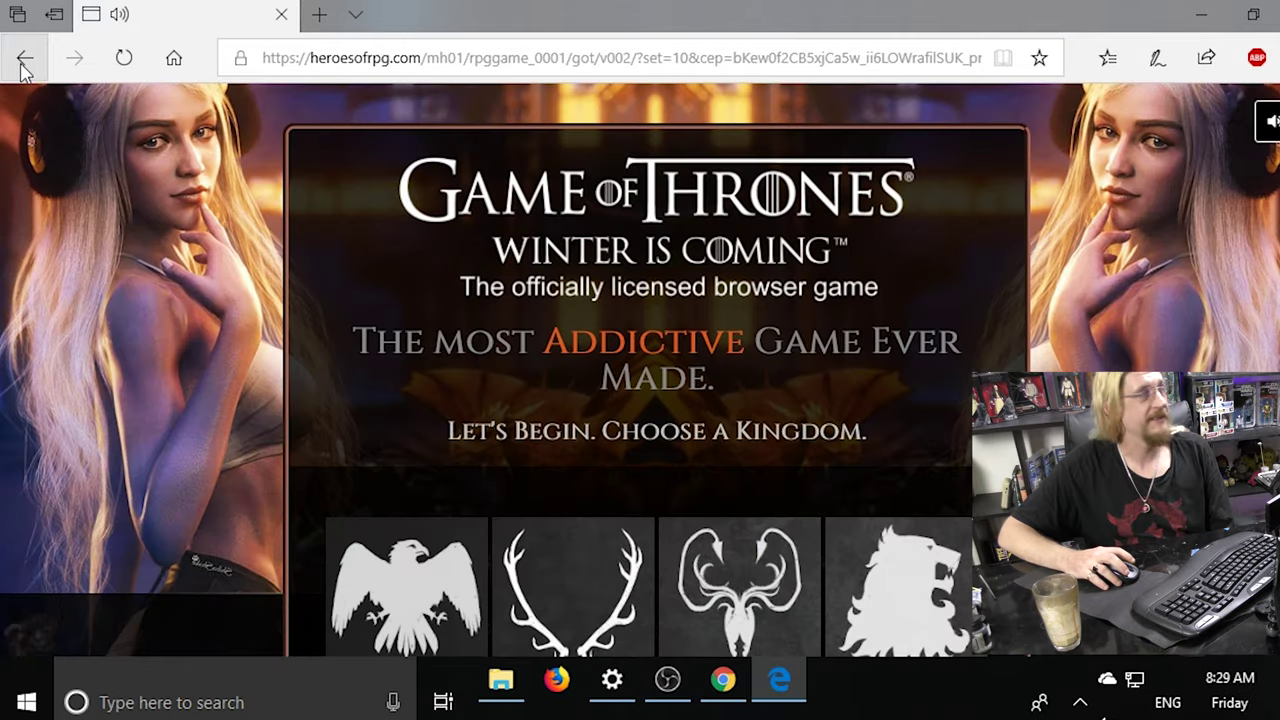
{"action": "right_click", "coordinate": [25, 62]}
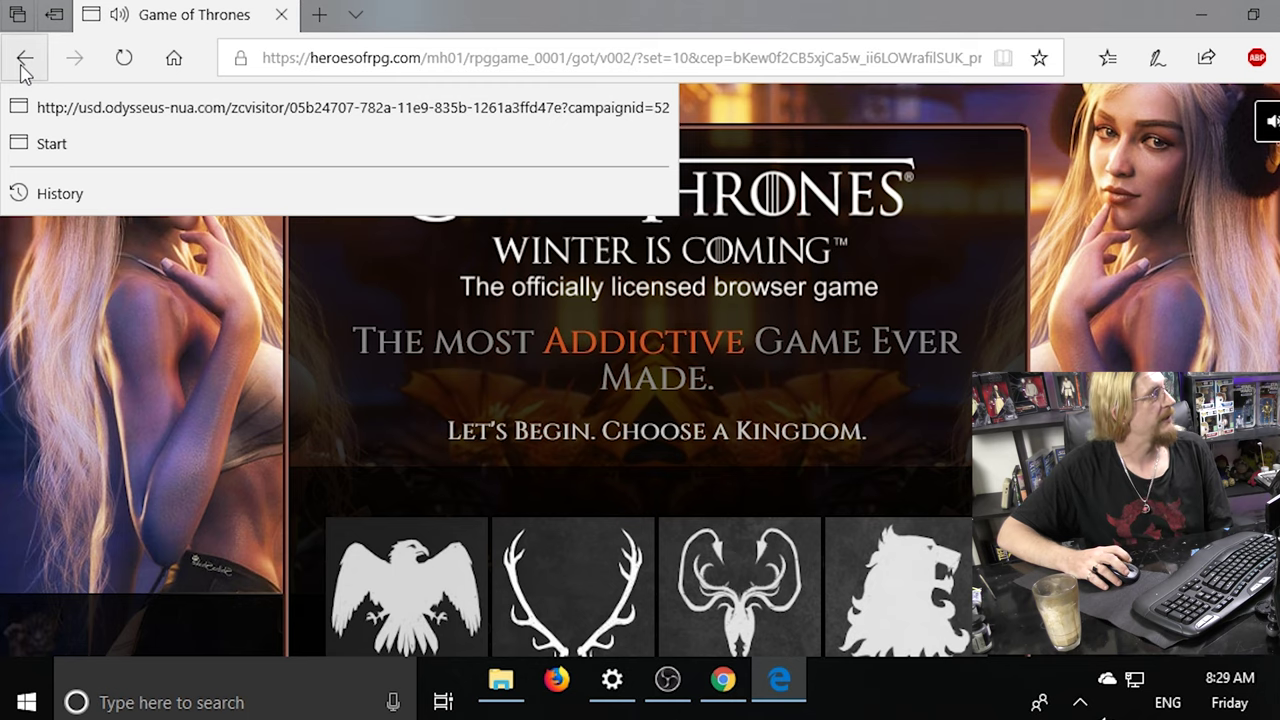
{"action": "left_click", "coordinate": [28, 144]}
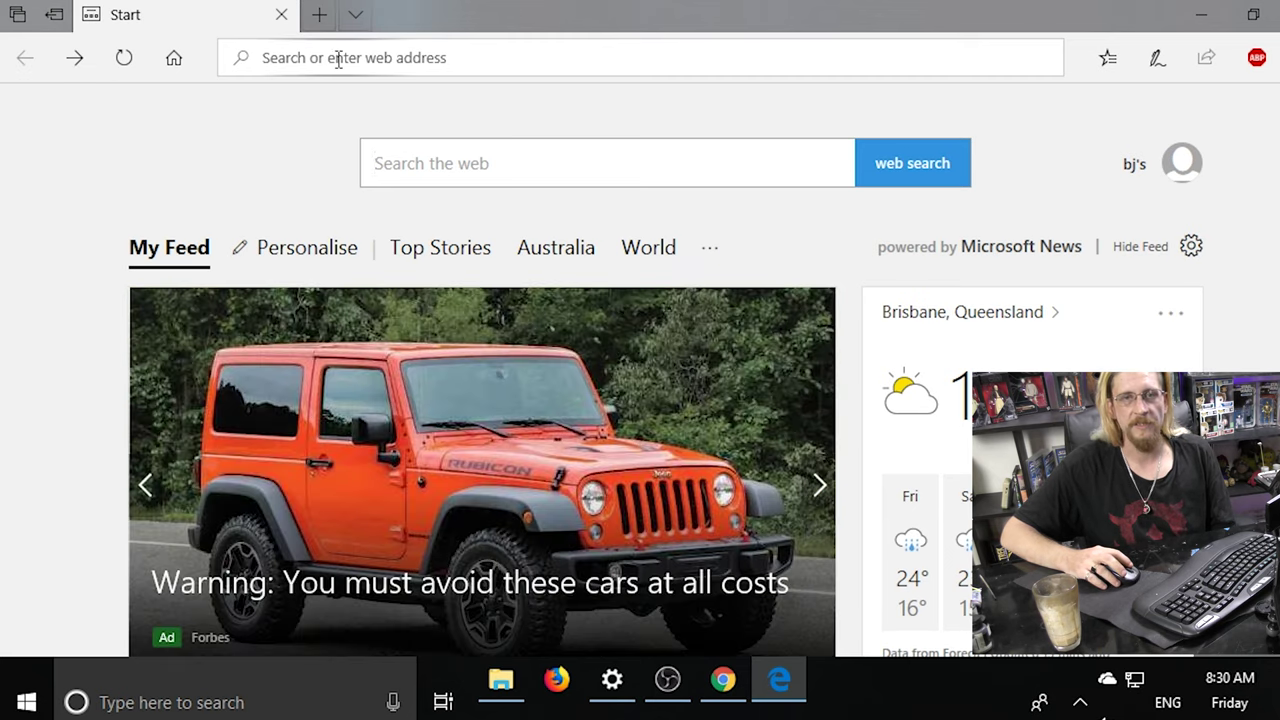
Close Microsoft Edge and the Welcome to Chrome window, leaving the desktop clear.
{"action": "left_click", "coordinate": [282, 15]}
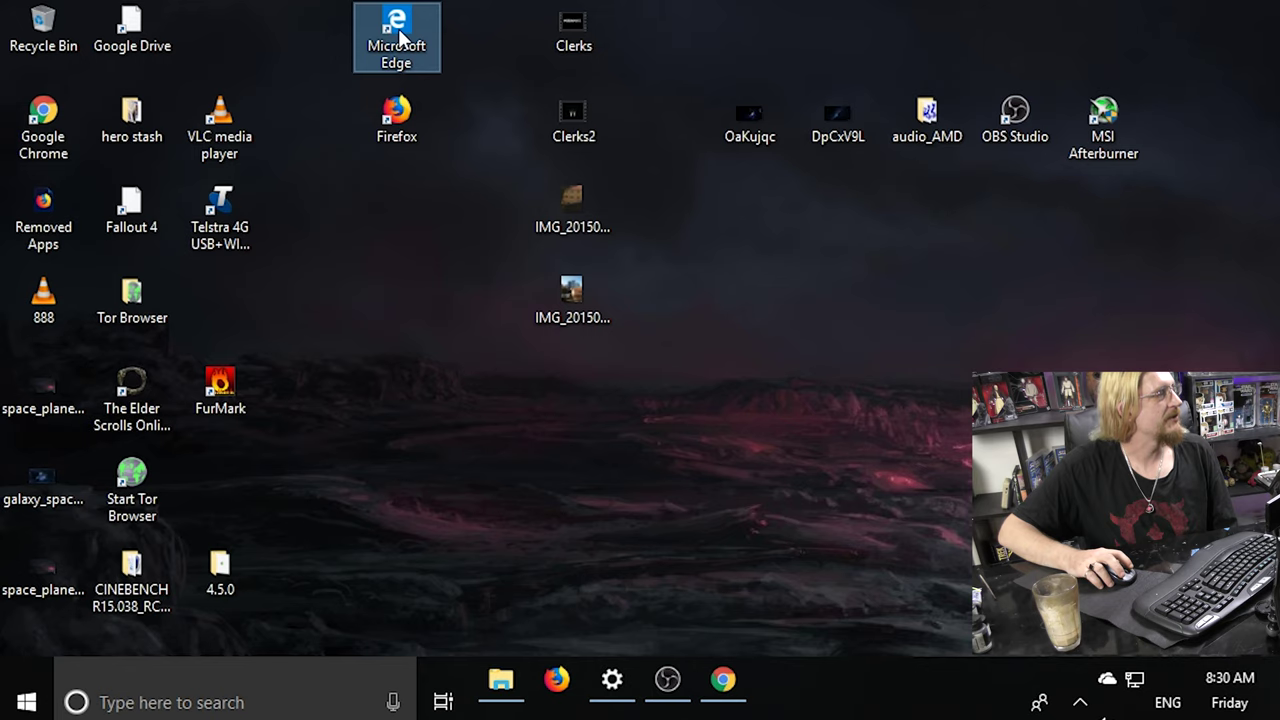
{"action": "left_click", "coordinate": [719, 684]}
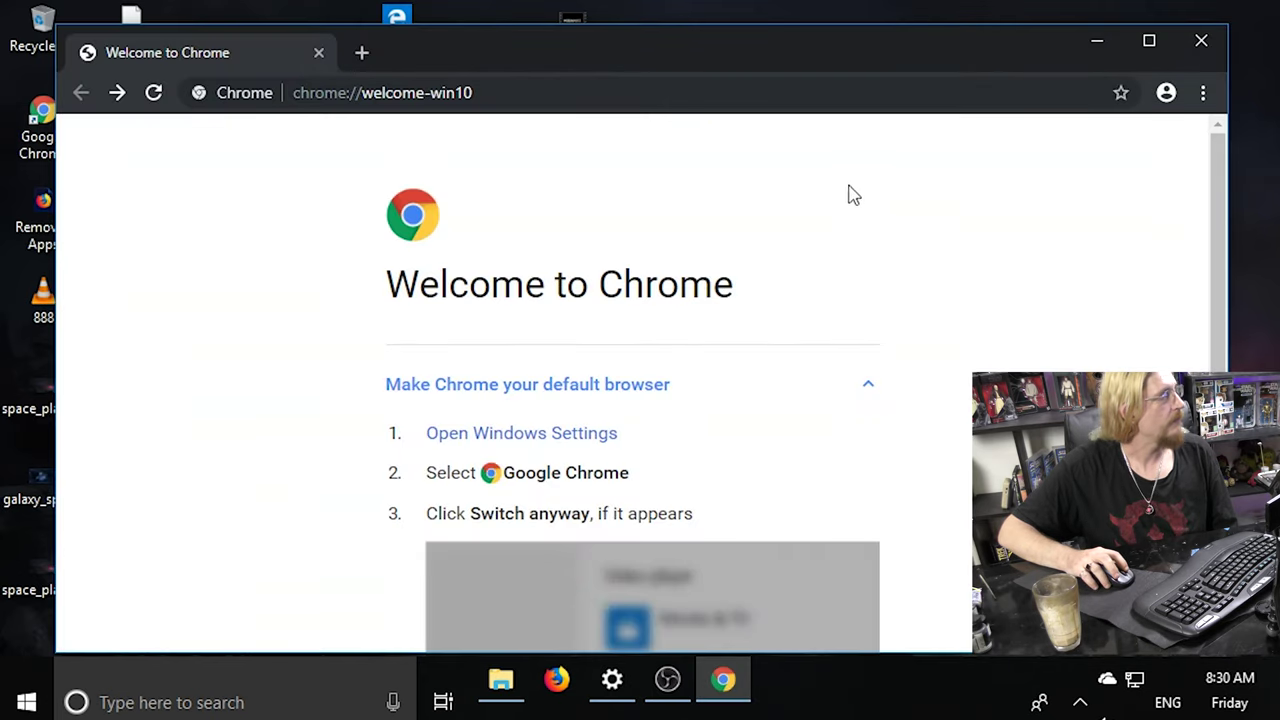
{"action": "left_click", "coordinate": [1203, 40]}
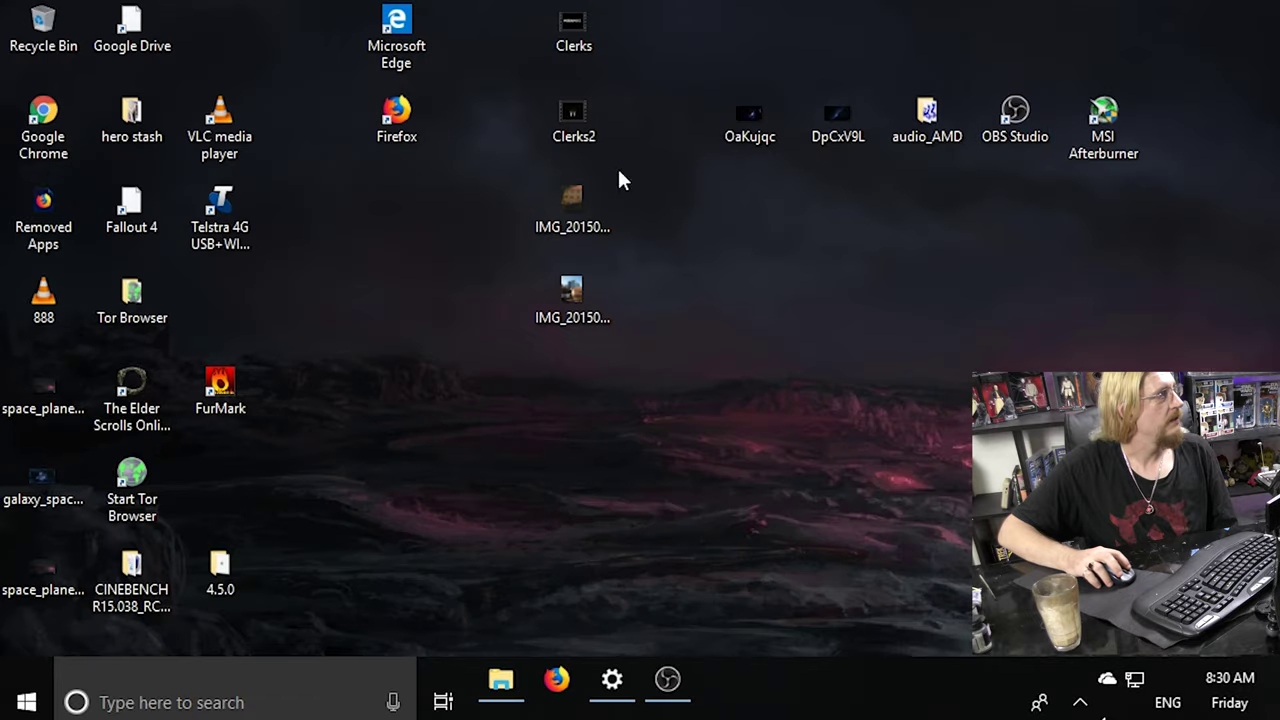
{"action": "left_click", "coordinate": [409, 27]}
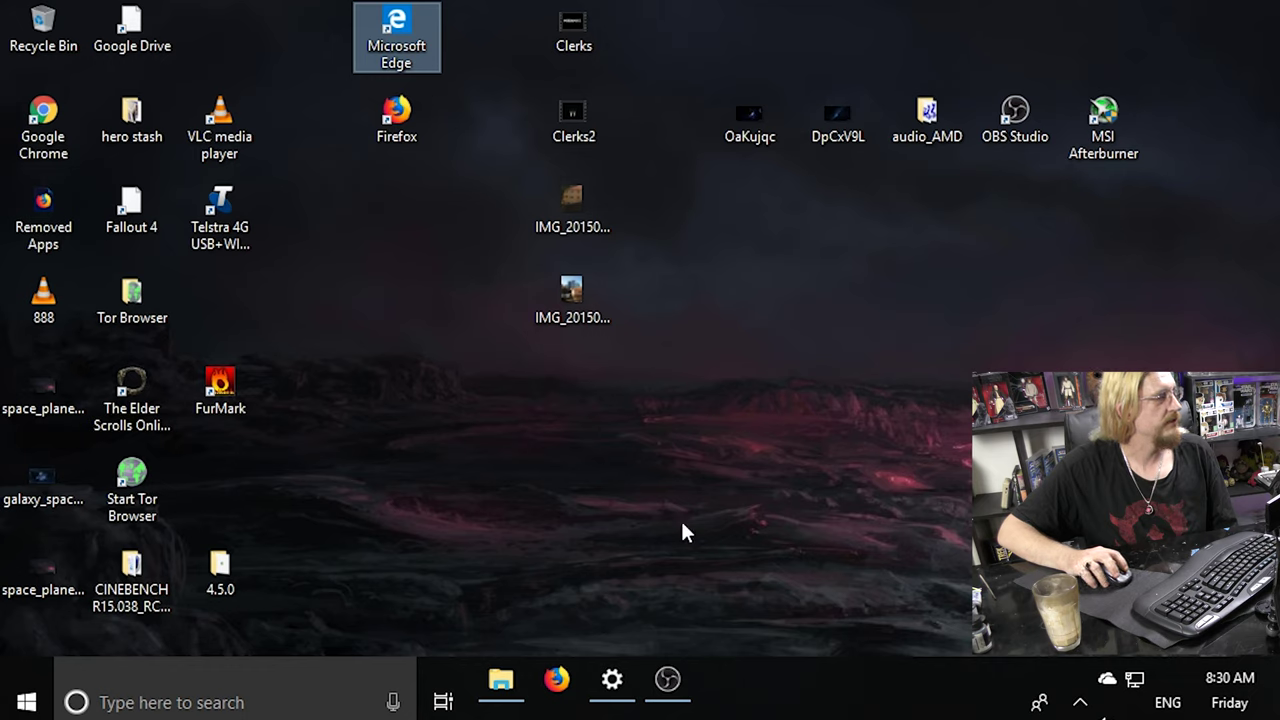
{"action": "left_click", "coordinate": [1072, 692]}
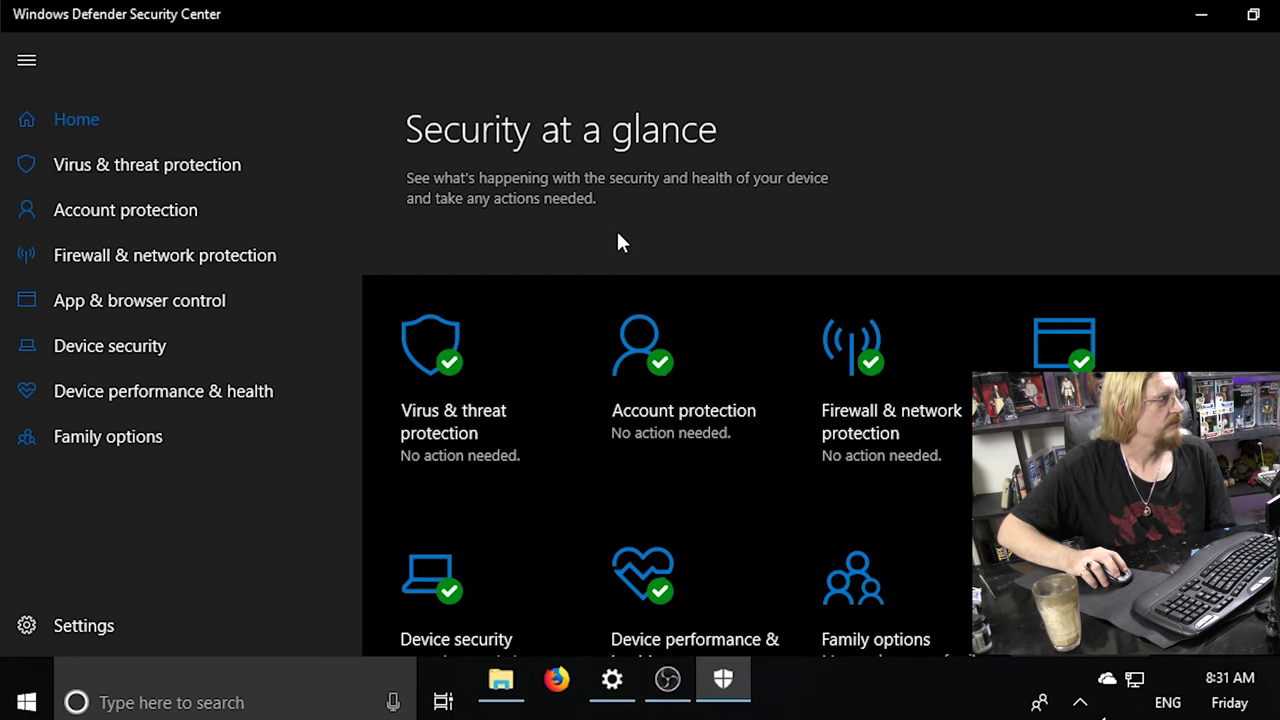
Start a quick scan from the Virus & threat protection page and follow its progress.
{"action": "left_click", "coordinate": [465, 280]}
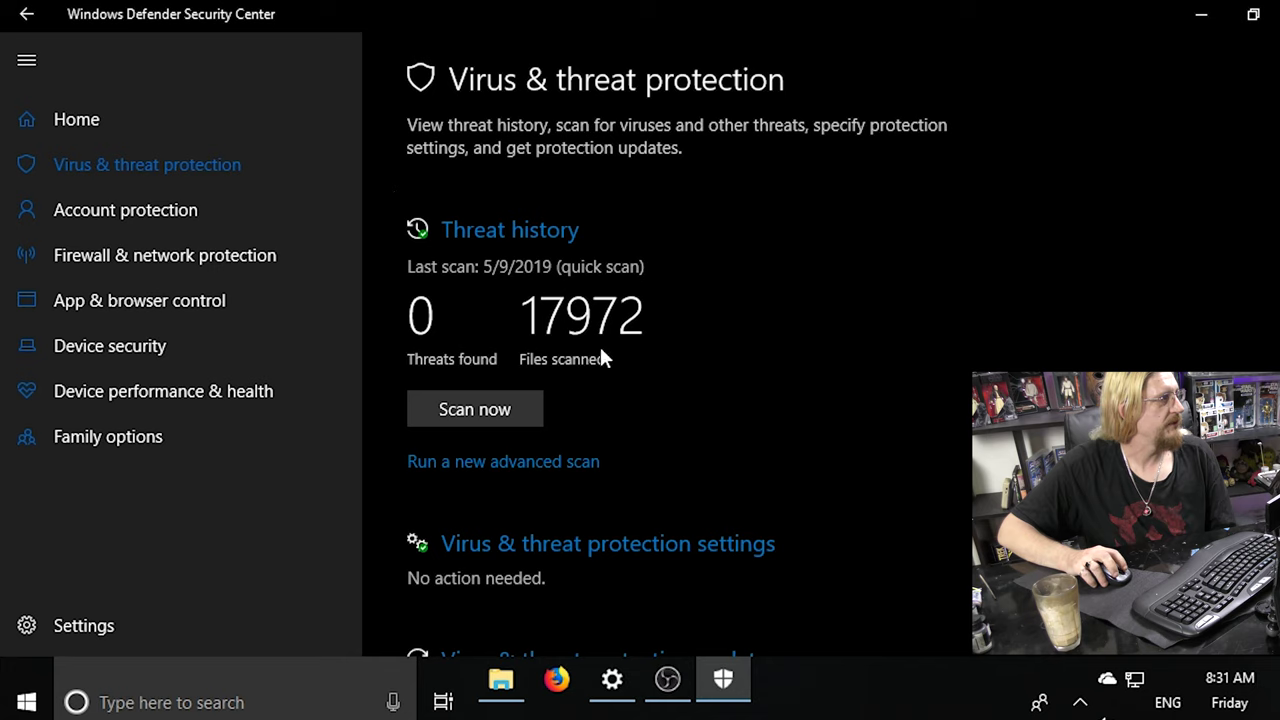
{"action": "left_click", "coordinate": [460, 410]}
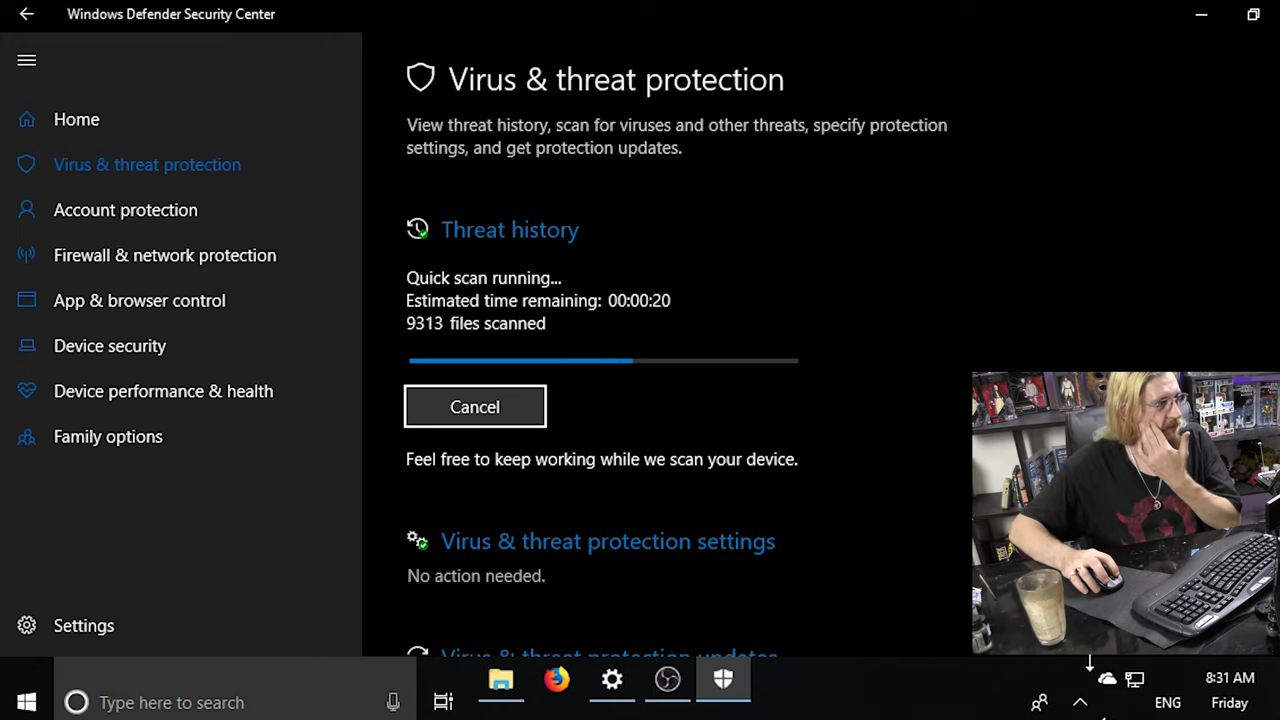
{"action": "left_click", "coordinate": [1090, 700]}
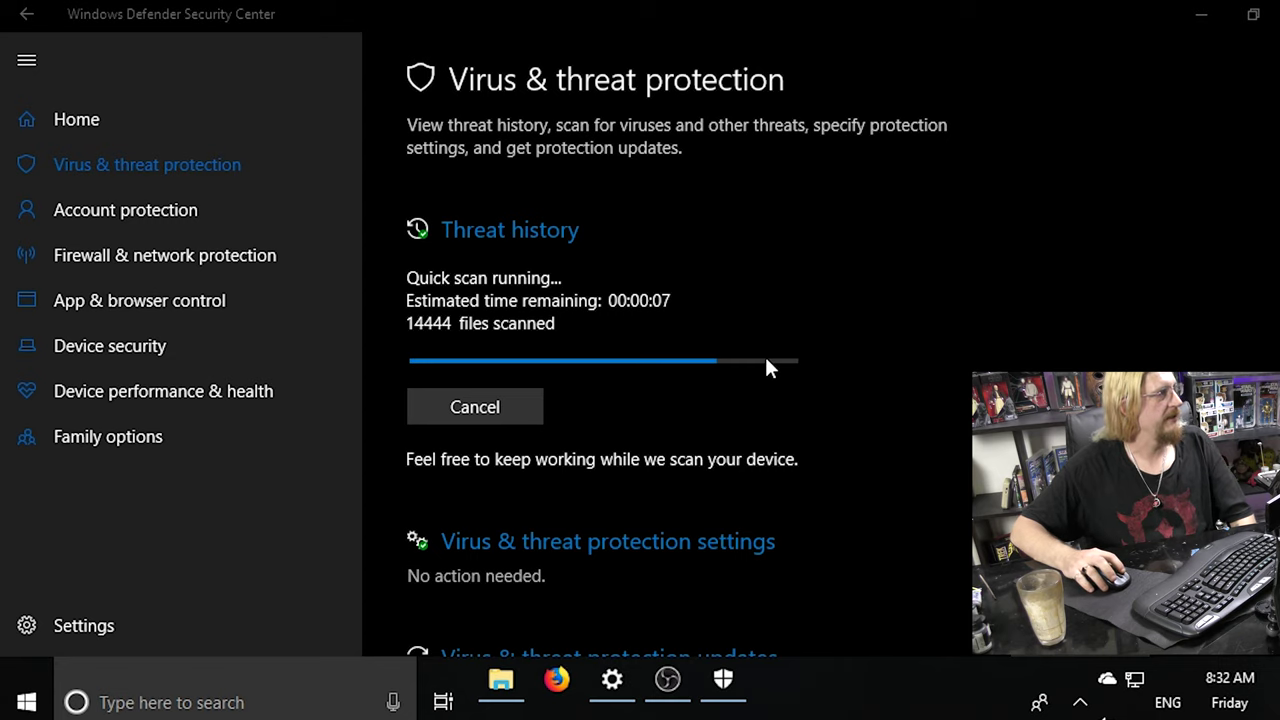
{"action": "scroll", "coordinate": [893, 352], "scroll_direction": "down", "scroll_amount": 5}
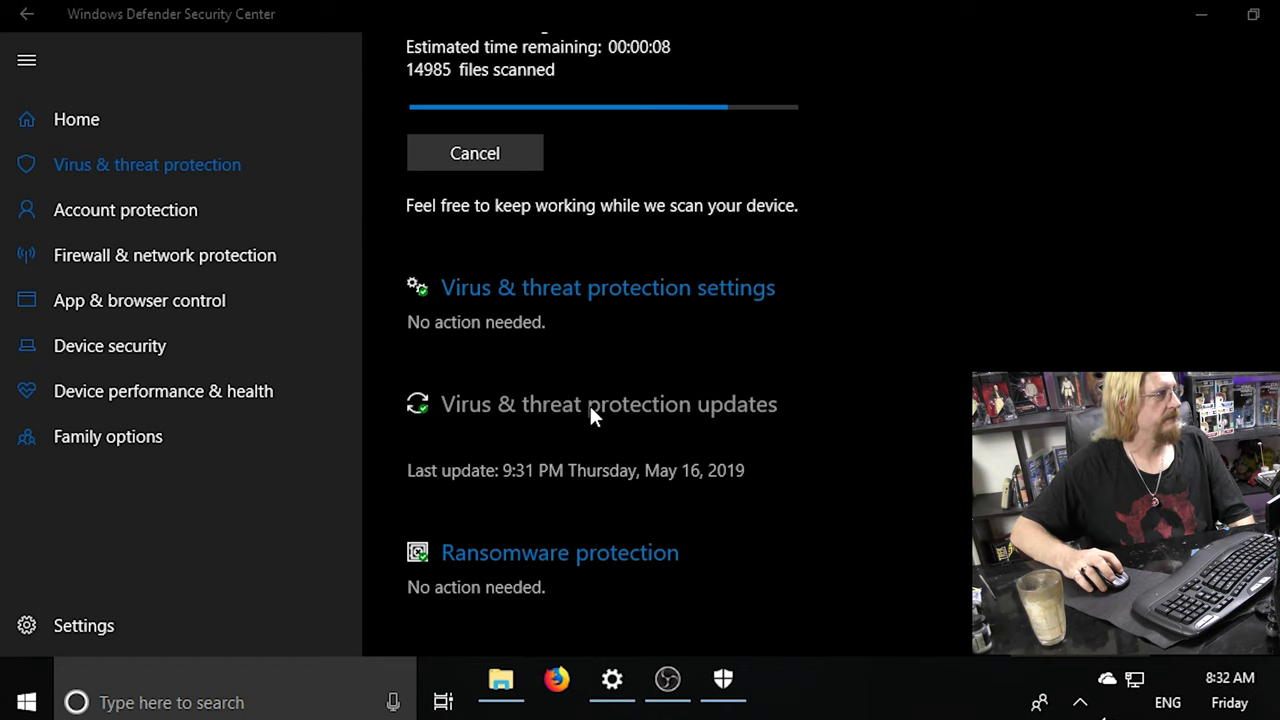
In Virus & threat protection settings, switch Real-time protection off and back on.
{"action": "left_click", "coordinate": [613, 284]}
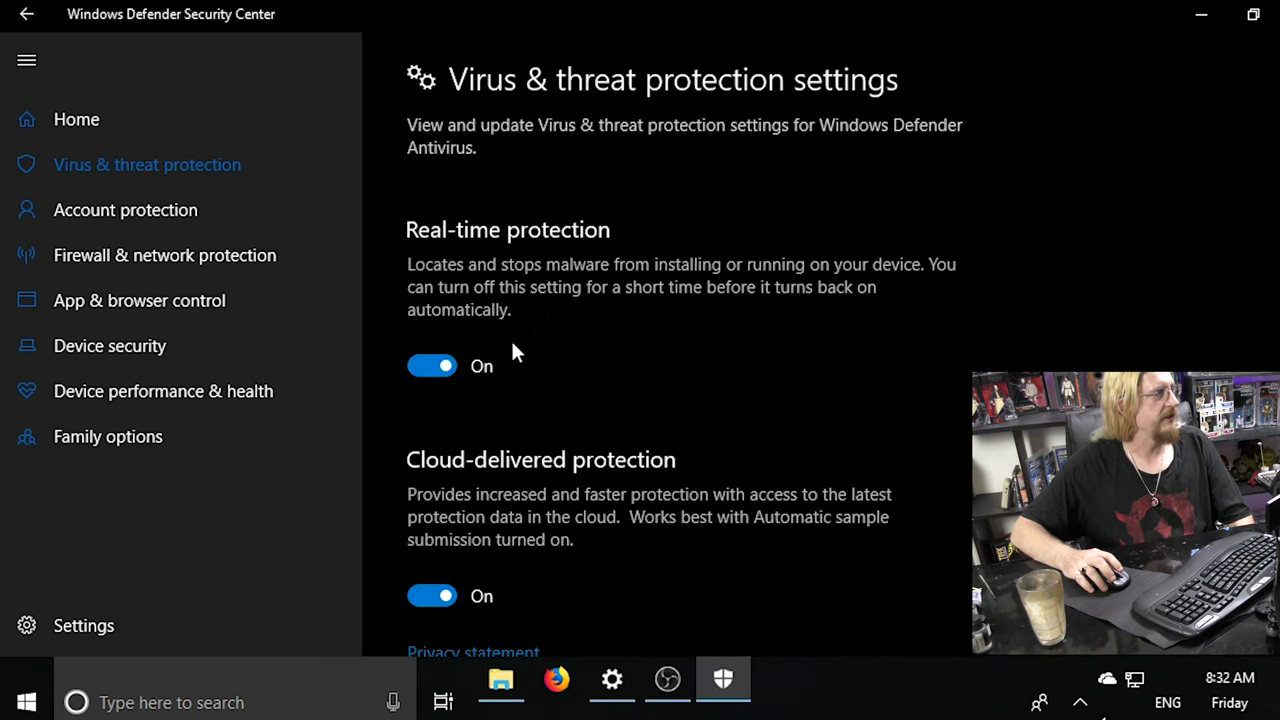
{"action": "scroll", "coordinate": [426, 362], "scroll_direction": "down", "scroll_amount": 2}
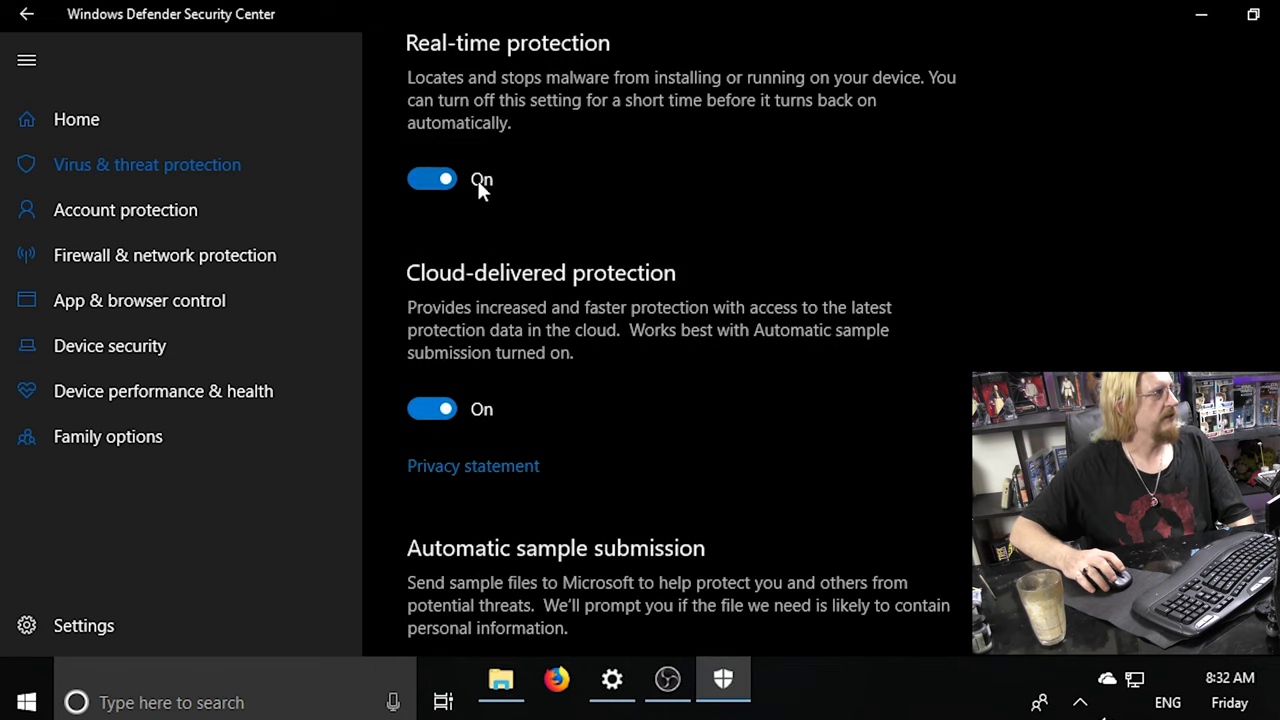
{"action": "left_click", "coordinate": [434, 178]}
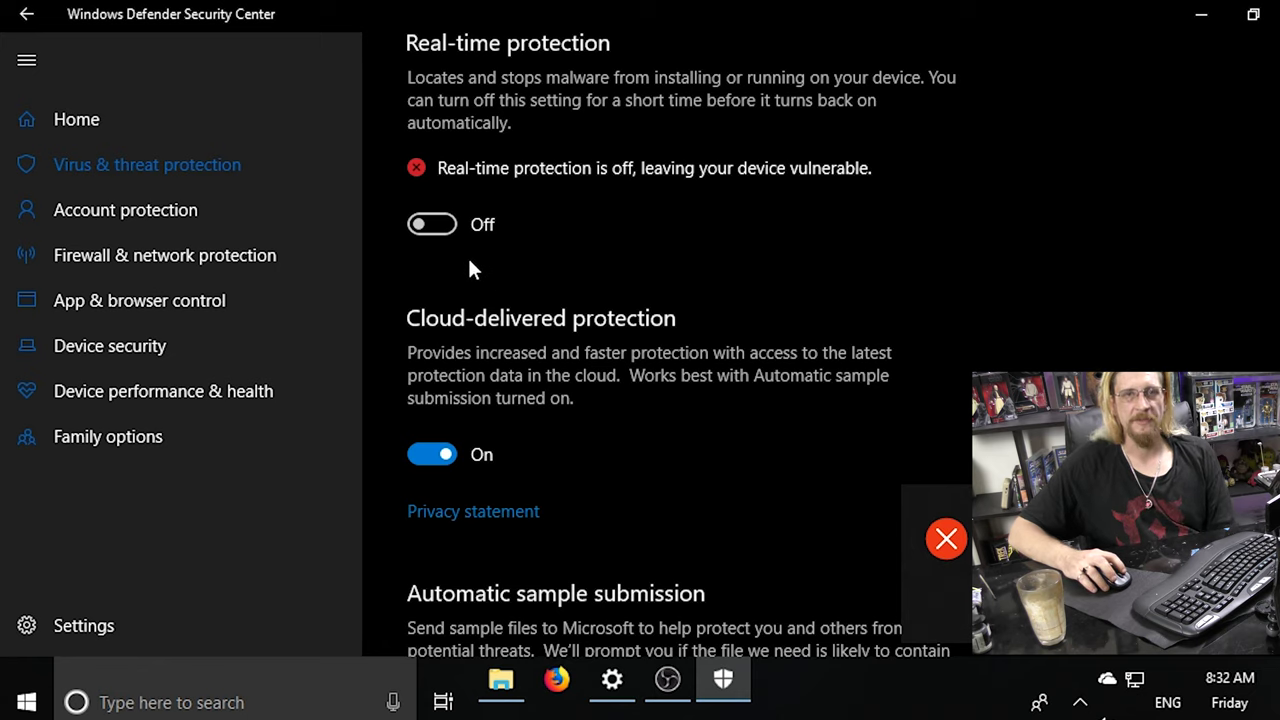
{"action": "left_click", "coordinate": [440, 223]}
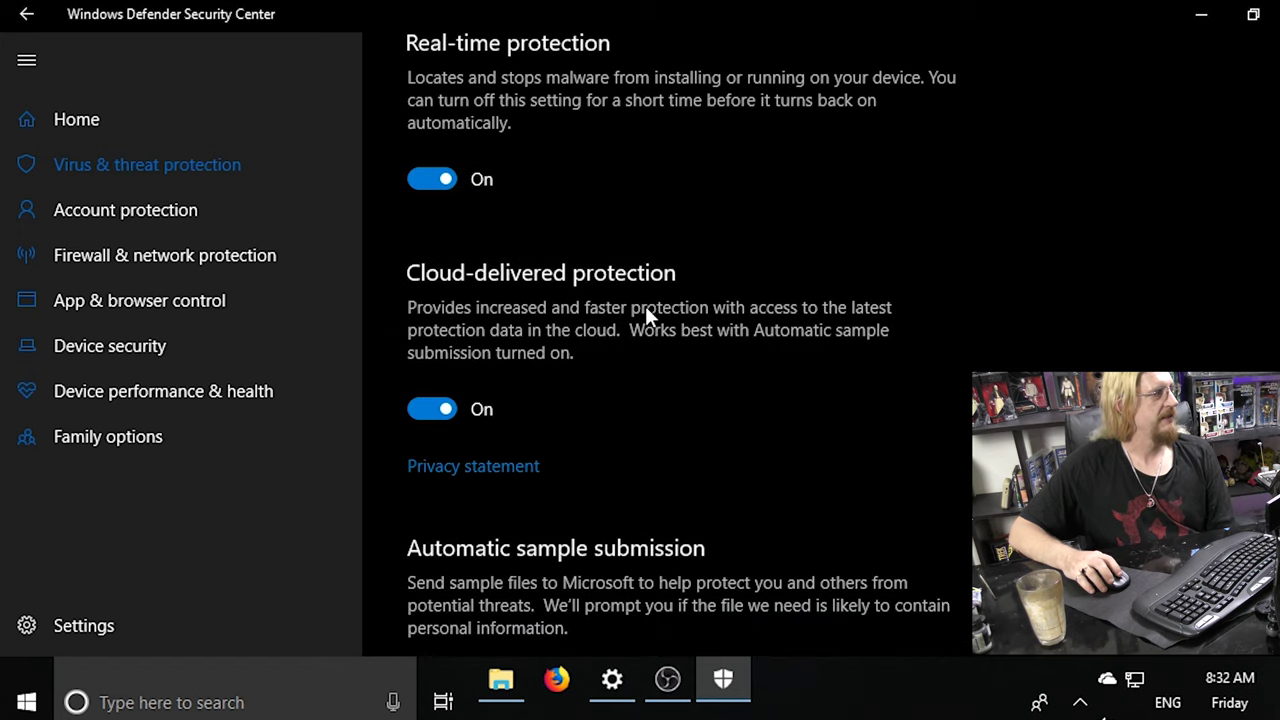
{"action": "scroll", "coordinate": [645, 306], "scroll_direction": "down", "scroll_amount": 3}
{"action": "scroll", "coordinate": [634, 370], "scroll_direction": "down", "scroll_amount": 3}
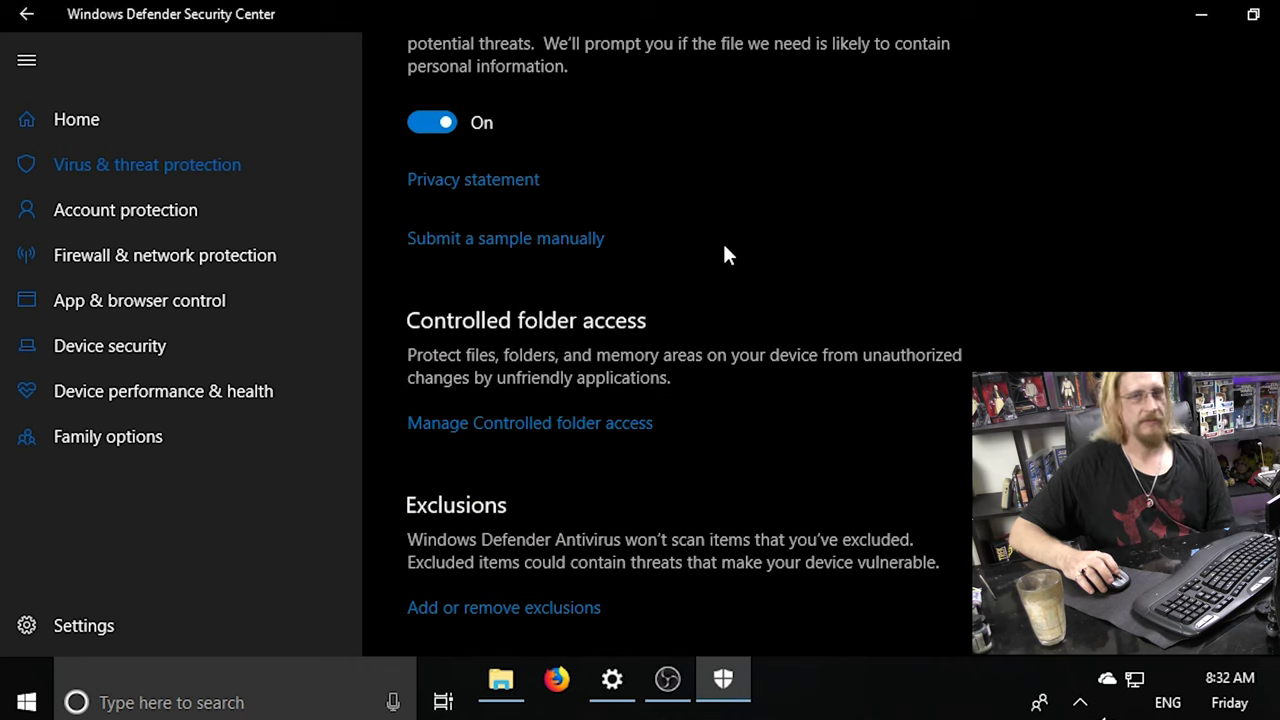
{"action": "scroll", "coordinate": [725, 253], "scroll_direction": "up", "scroll_amount": 3}
{"action": "scroll", "coordinate": [725, 253], "scroll_direction": "down", "scroll_amount": 5}
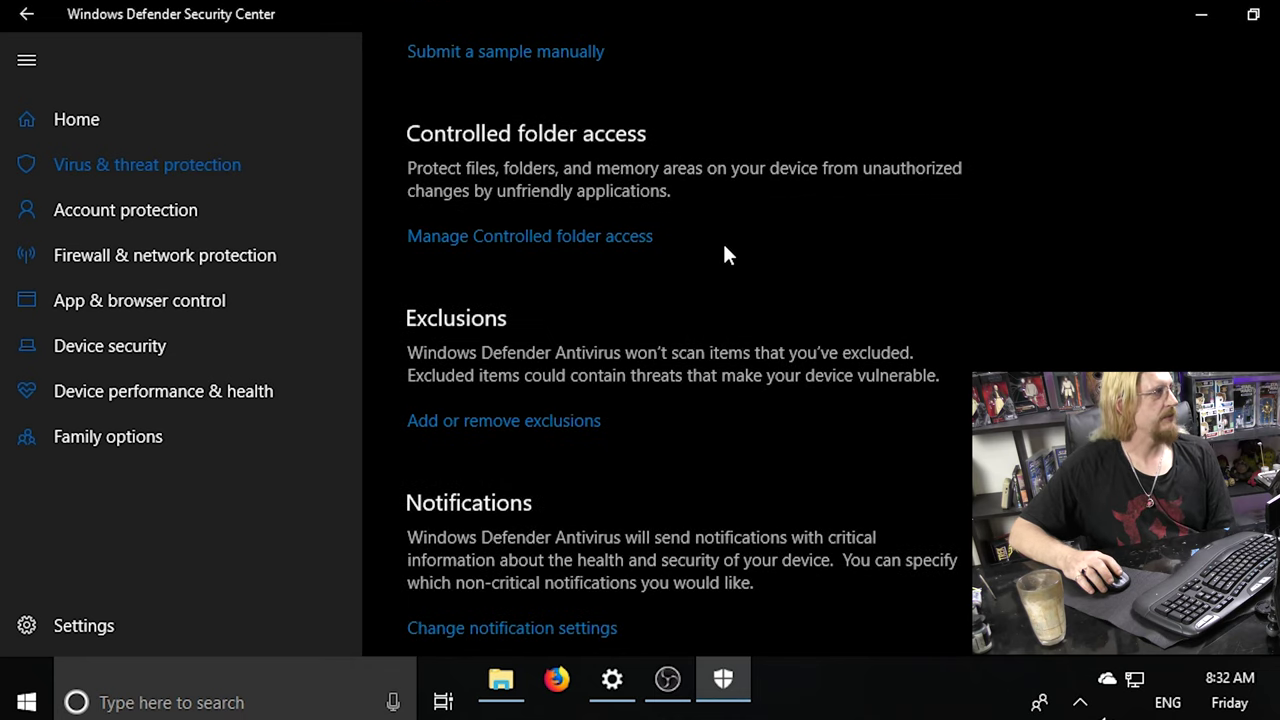
{"action": "left_click", "coordinate": [480, 237]}
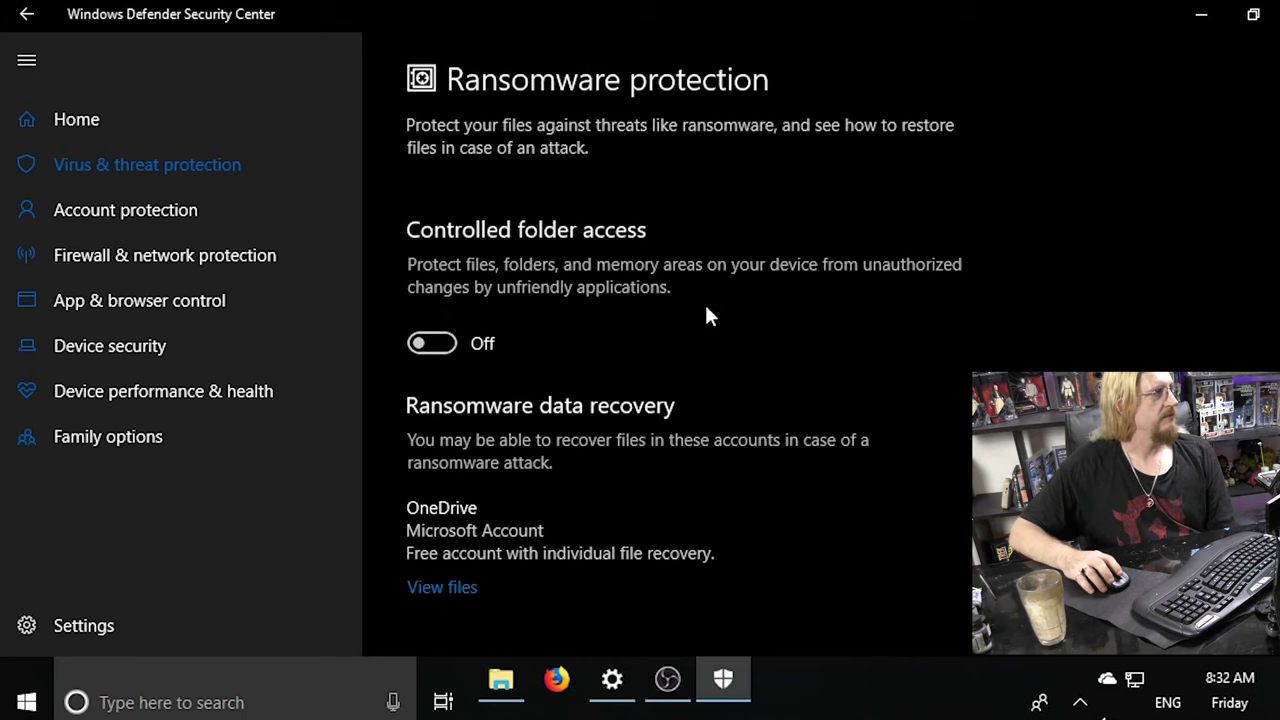
Switch Controlled folder access On and return to the Virus & threat protection settings.
{"action": "scroll", "coordinate": [707, 307], "scroll_direction": "down", "scroll_amount": 1}
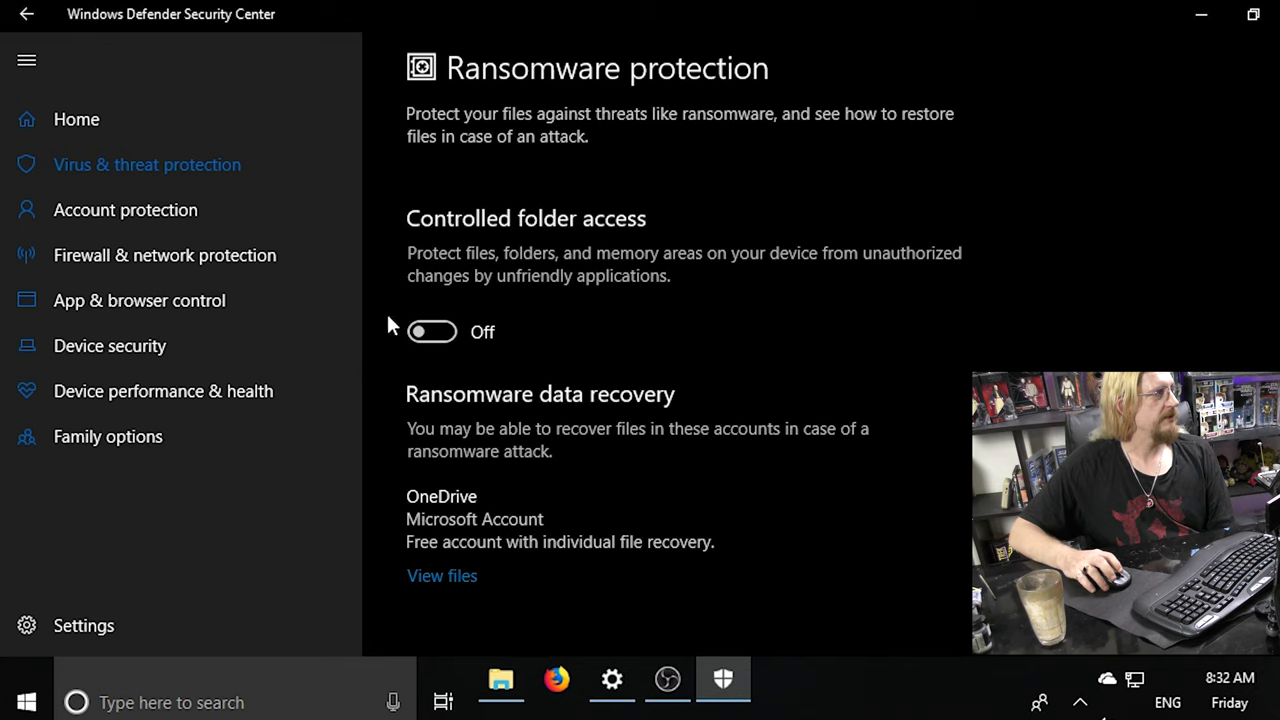
{"action": "left_click", "coordinate": [448, 333]}
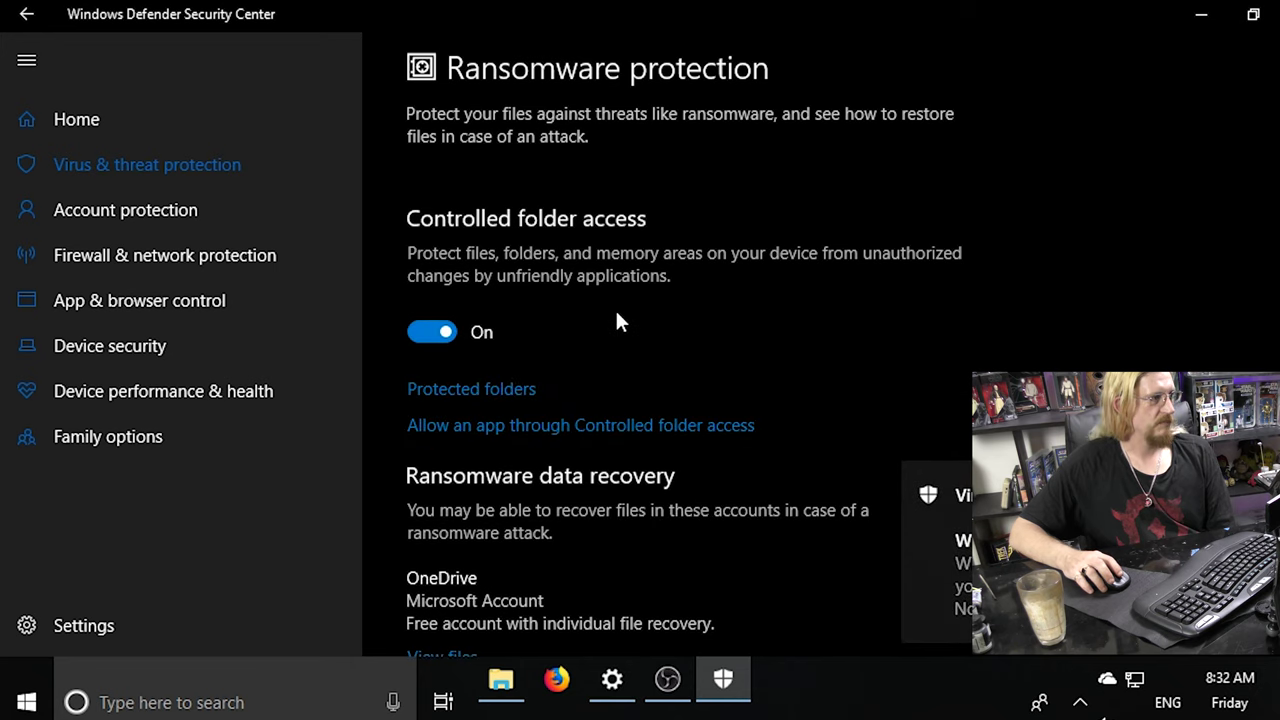
{"action": "scroll", "coordinate": [617, 321], "scroll_direction": "down", "scroll_amount": 2}
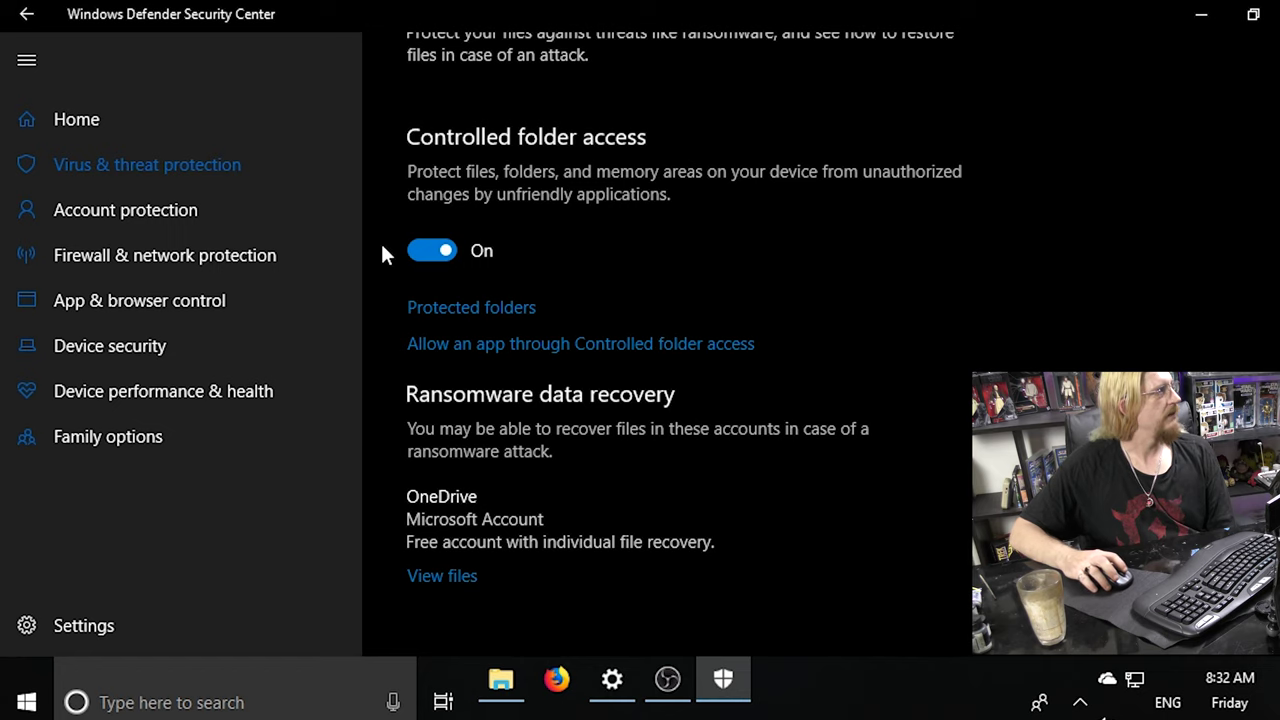
{"action": "scroll", "coordinate": [613, 313], "scroll_direction": "up", "scroll_amount": 2}
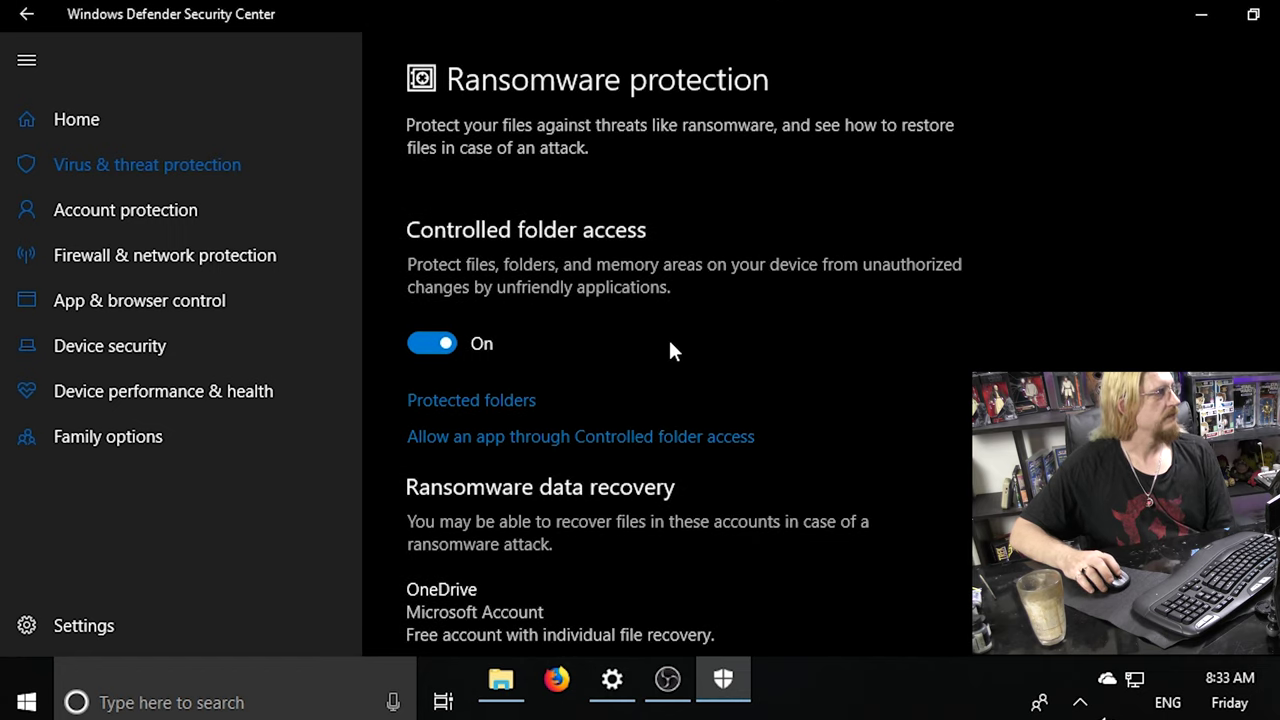
{"action": "scroll", "coordinate": [640, 400], "scroll_direction": "down", "scroll_amount": 2}
{"action": "scroll", "coordinate": [926, 478], "scroll_direction": "up", "scroll_amount": 2}
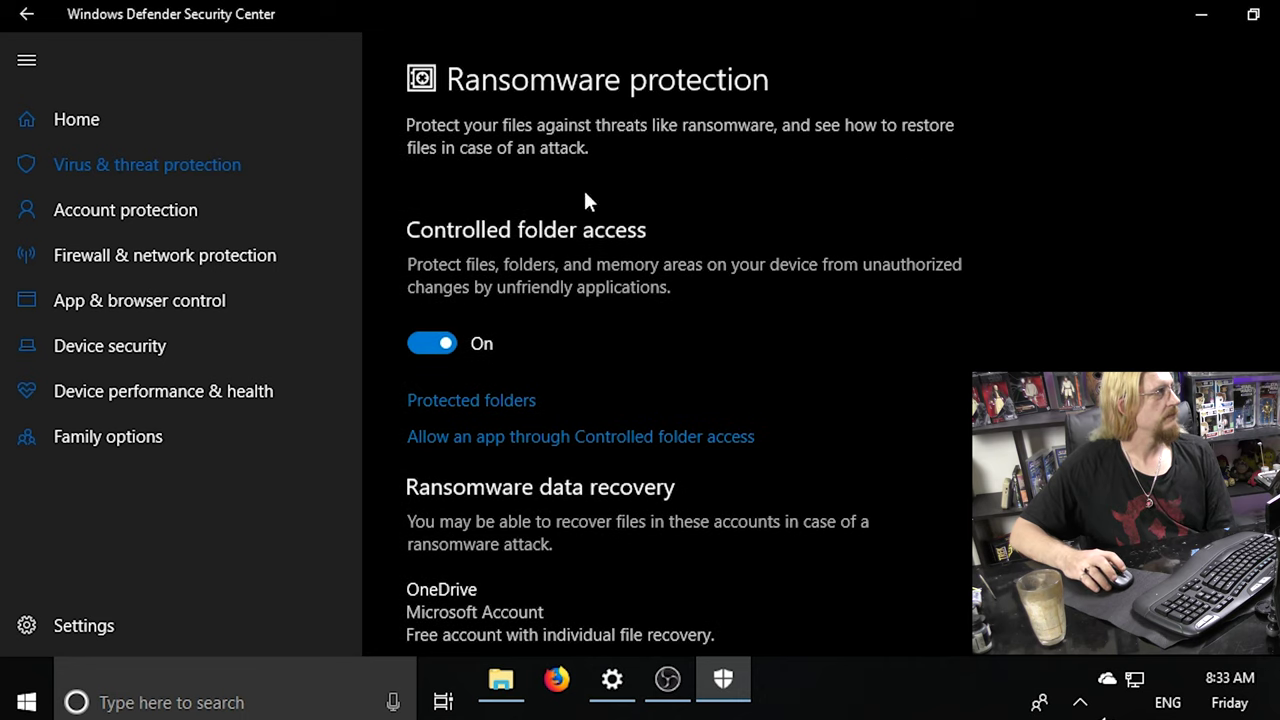
{"action": "left_click", "coordinate": [40, 22]}
{"action": "scroll", "coordinate": [607, 353], "scroll_direction": "down", "scroll_amount": 12}
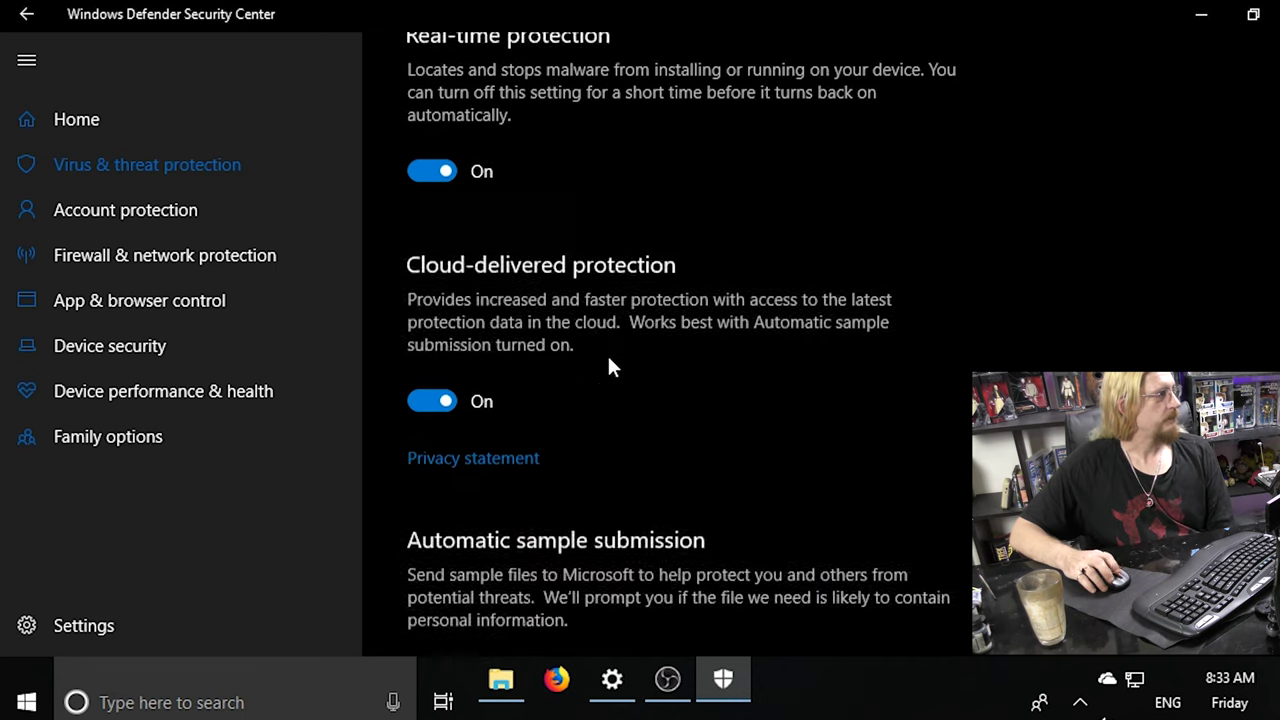
{"action": "scroll", "coordinate": [645, 383], "scroll_direction": "down", "scroll_amount": 3}
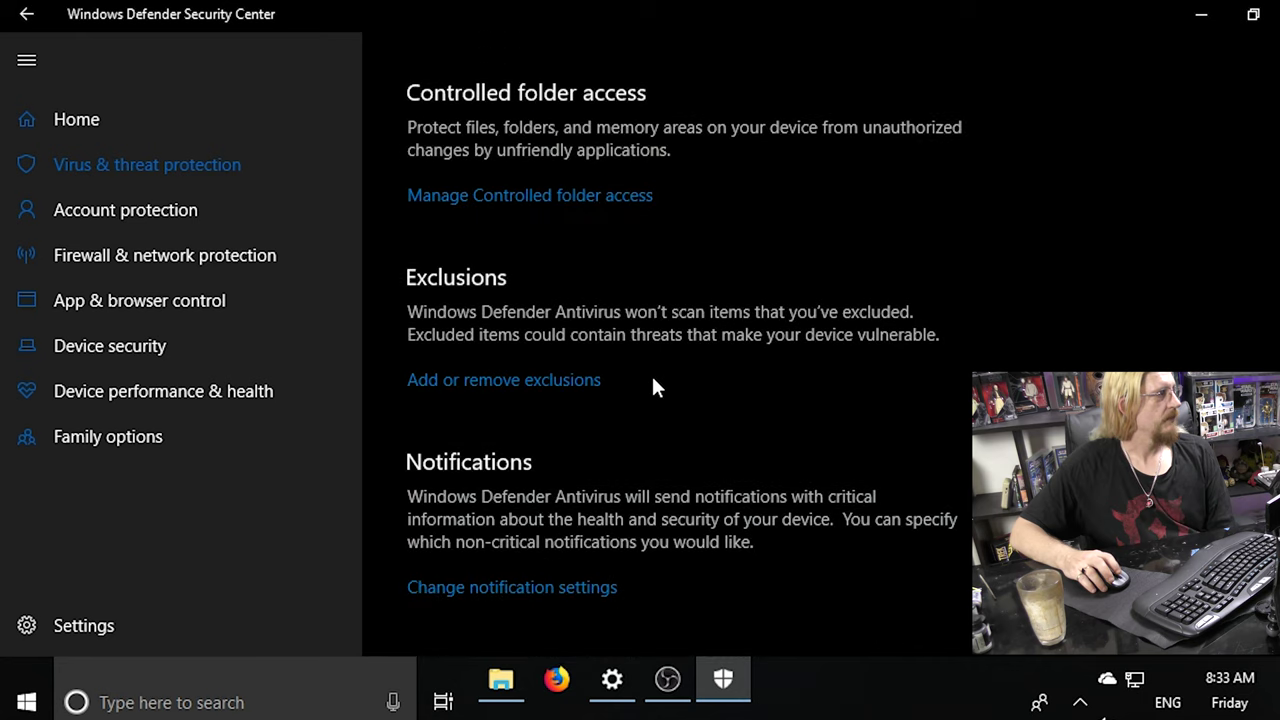
{"action": "scroll", "coordinate": [758, 369], "scroll_direction": "up", "scroll_amount": 10}
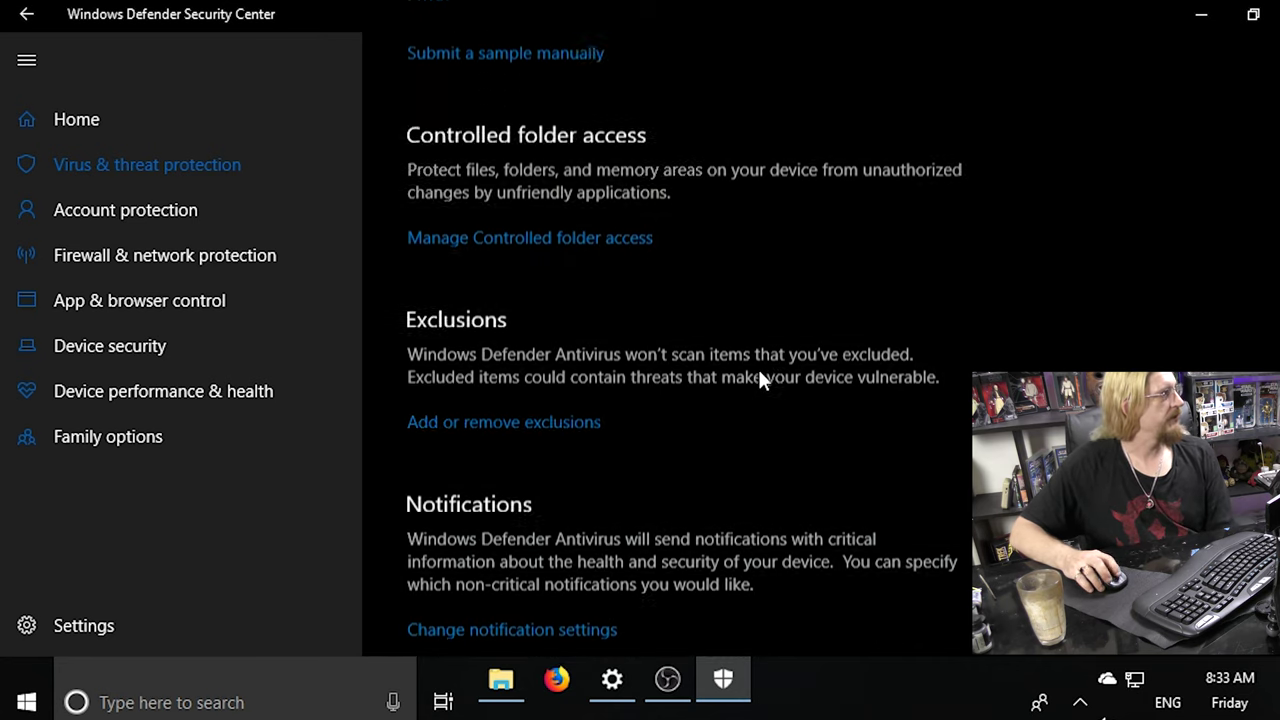
{"action": "scroll", "coordinate": [676, 358], "scroll_direction": "up", "scroll_amount": 4}
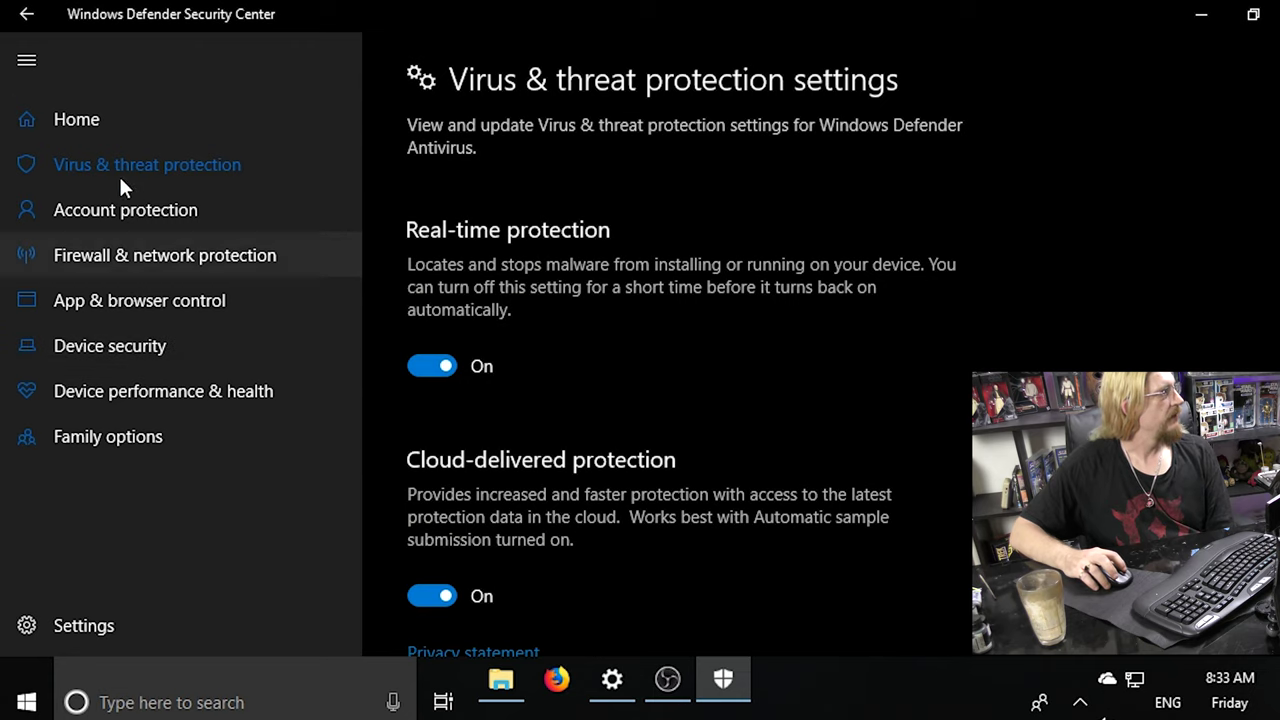
Review the Account protection page, return Home, and open Firewall & network protection.
{"action": "left_click", "coordinate": [91, 205]}
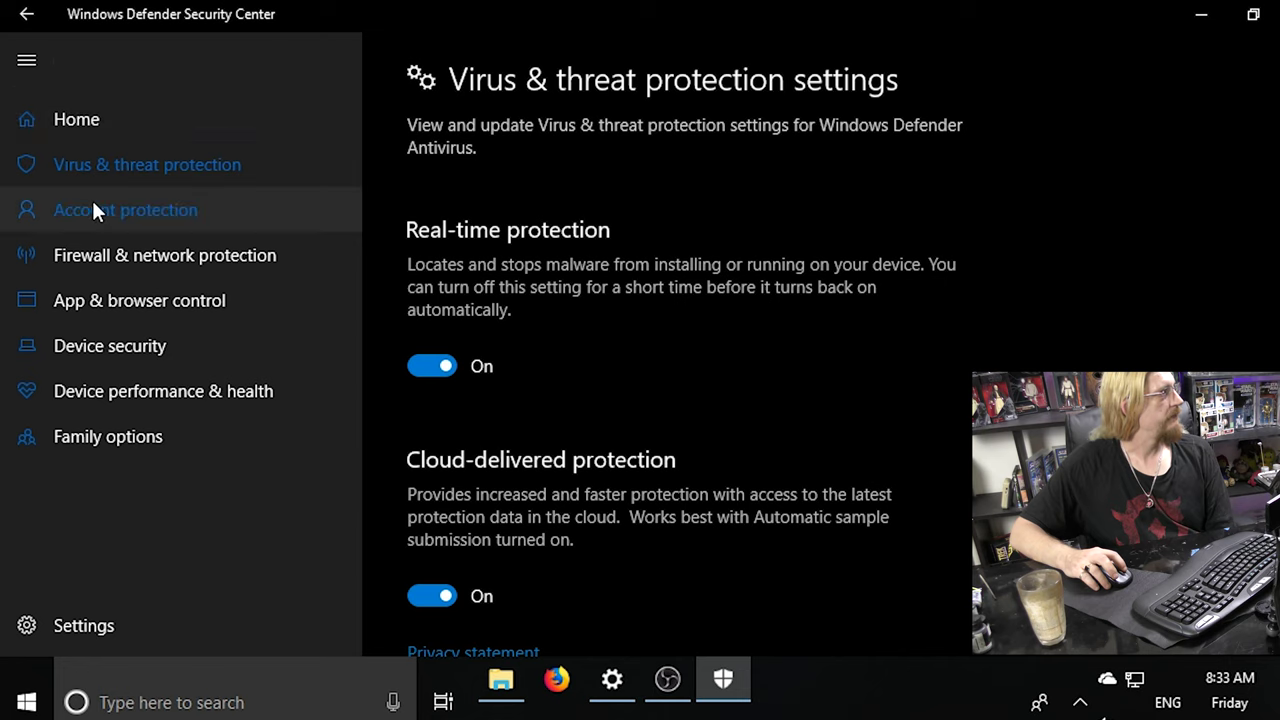
{"action": "scroll", "coordinate": [767, 211], "scroll_direction": "down", "scroll_amount": 1}
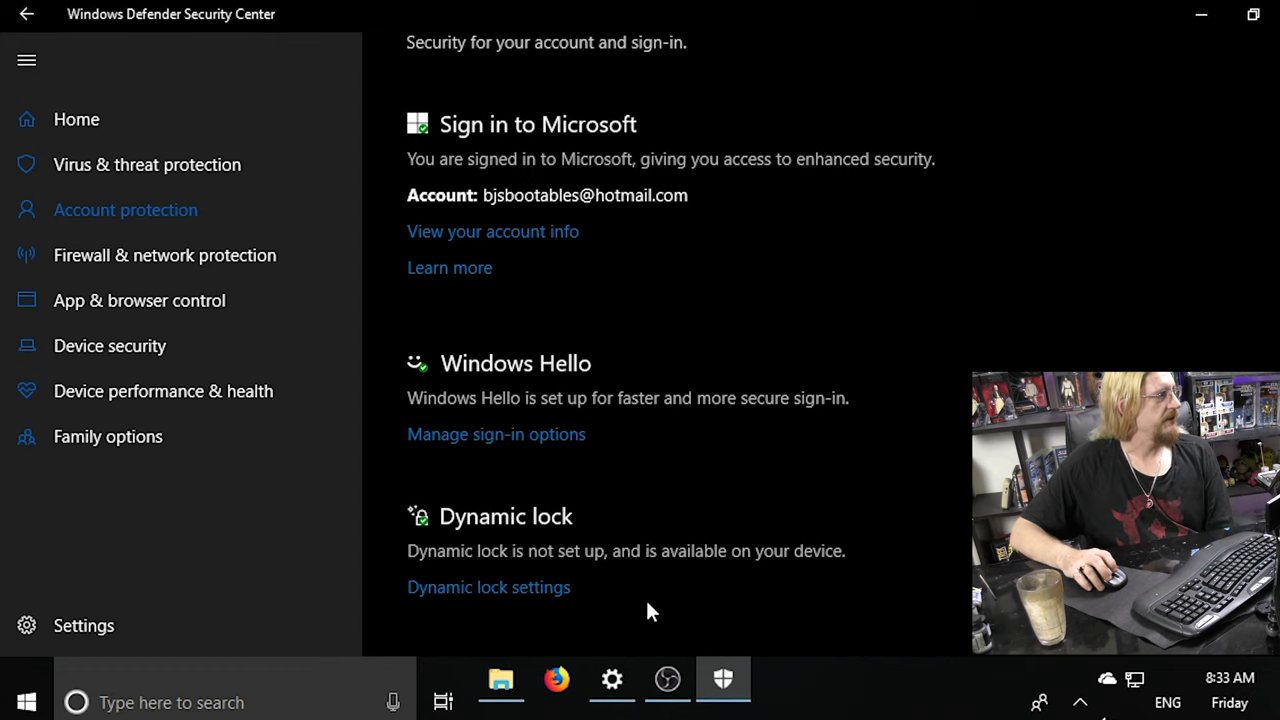
{"action": "left_click", "coordinate": [53, 119]}
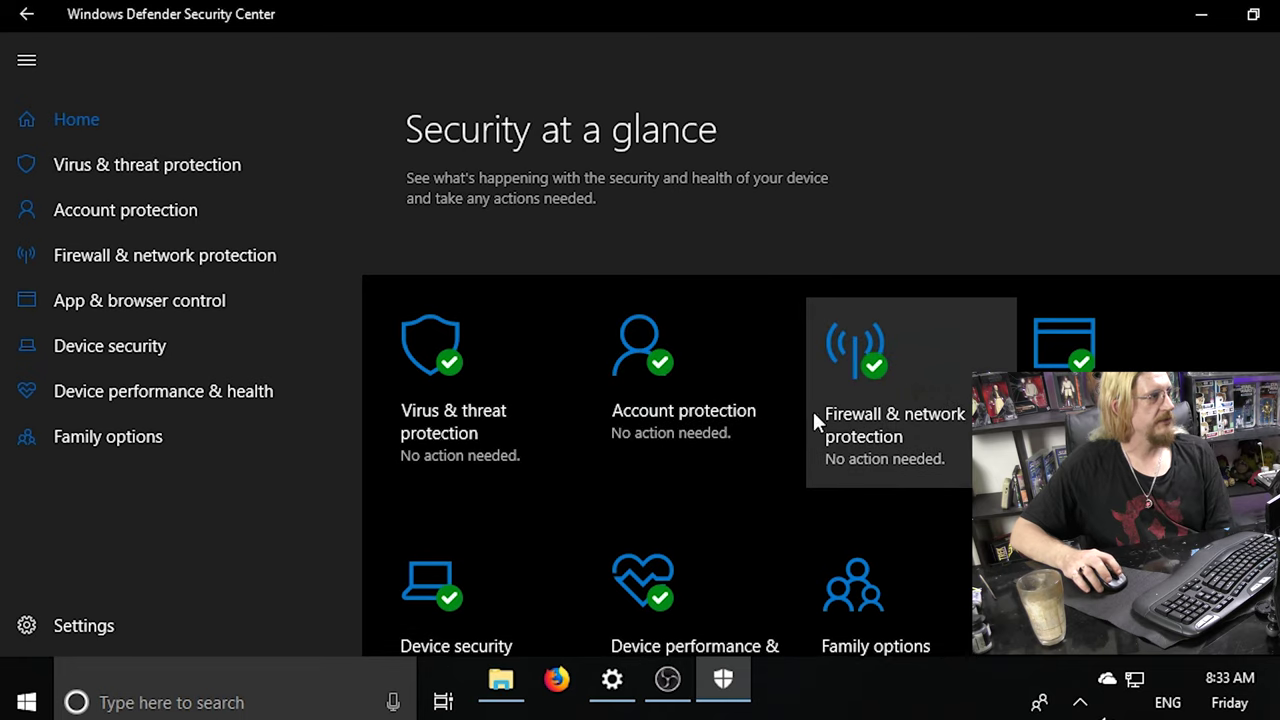
{"action": "left_click", "coordinate": [886, 372]}
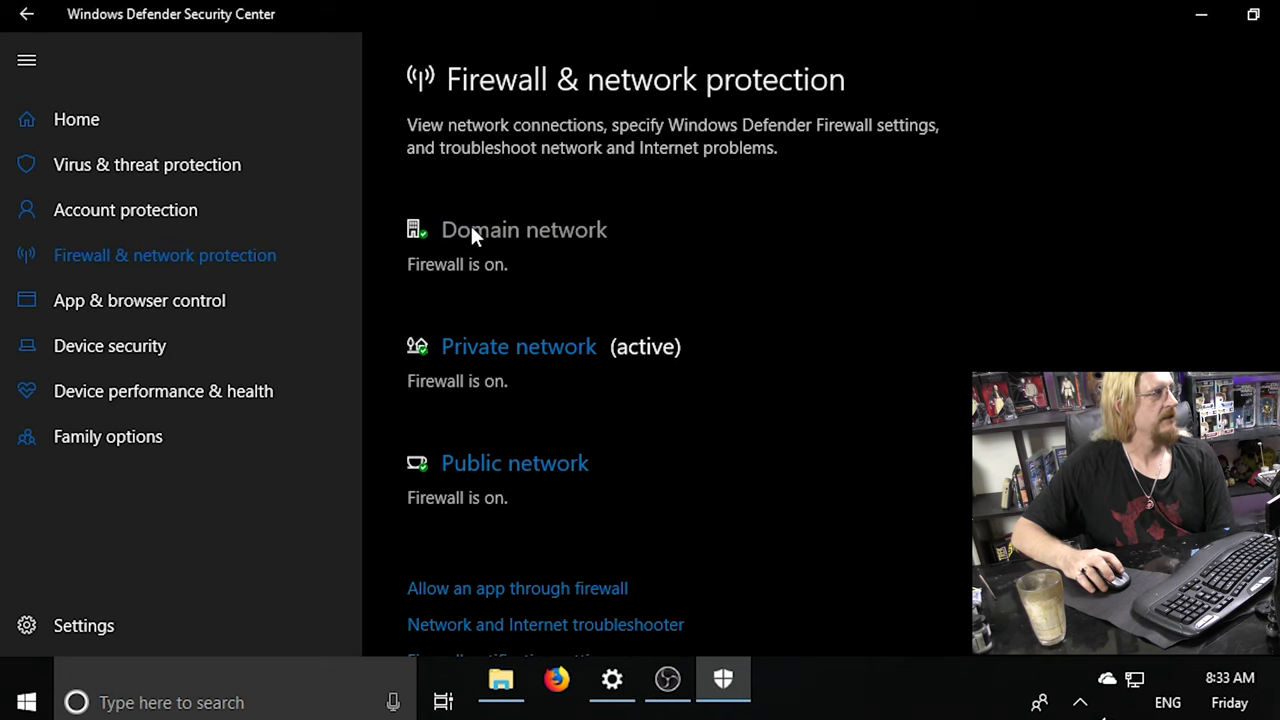
{"action": "scroll", "coordinate": [792, 338], "scroll_direction": "down", "scroll_amount": 3}
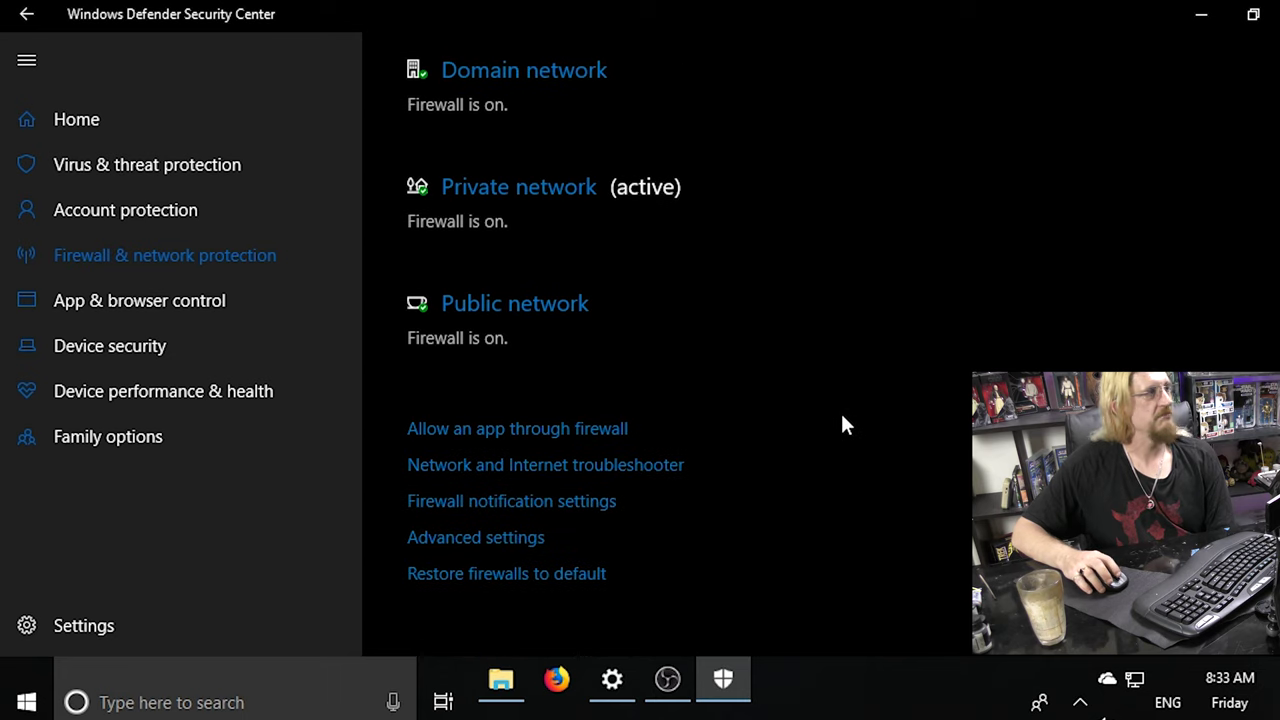
{"action": "scroll", "coordinate": [838, 420], "scroll_direction": "up", "scroll_amount": 3}
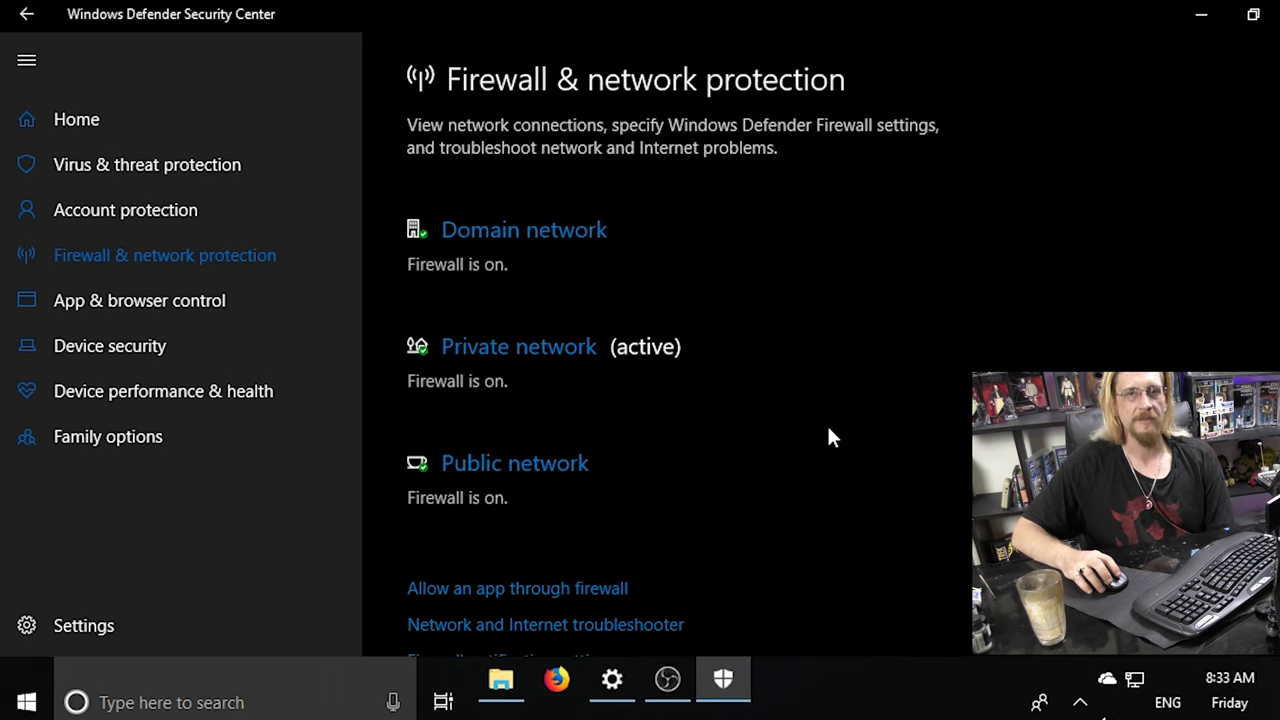
{"action": "scroll", "coordinate": [828, 437], "scroll_direction": "down", "scroll_amount": 2}
{"action": "scroll", "coordinate": [696, 432], "scroll_direction": "down", "scroll_amount": 1}
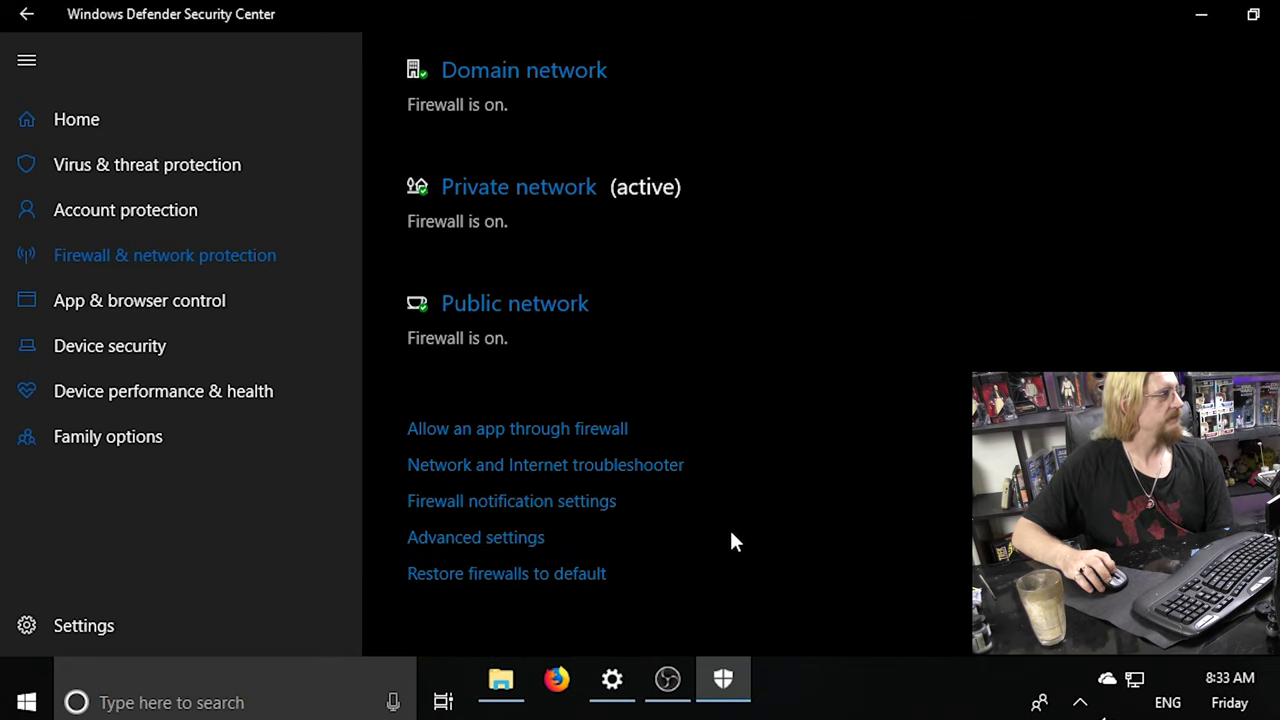
{"action": "scroll", "coordinate": [726, 535], "scroll_direction": "up", "scroll_amount": 3}
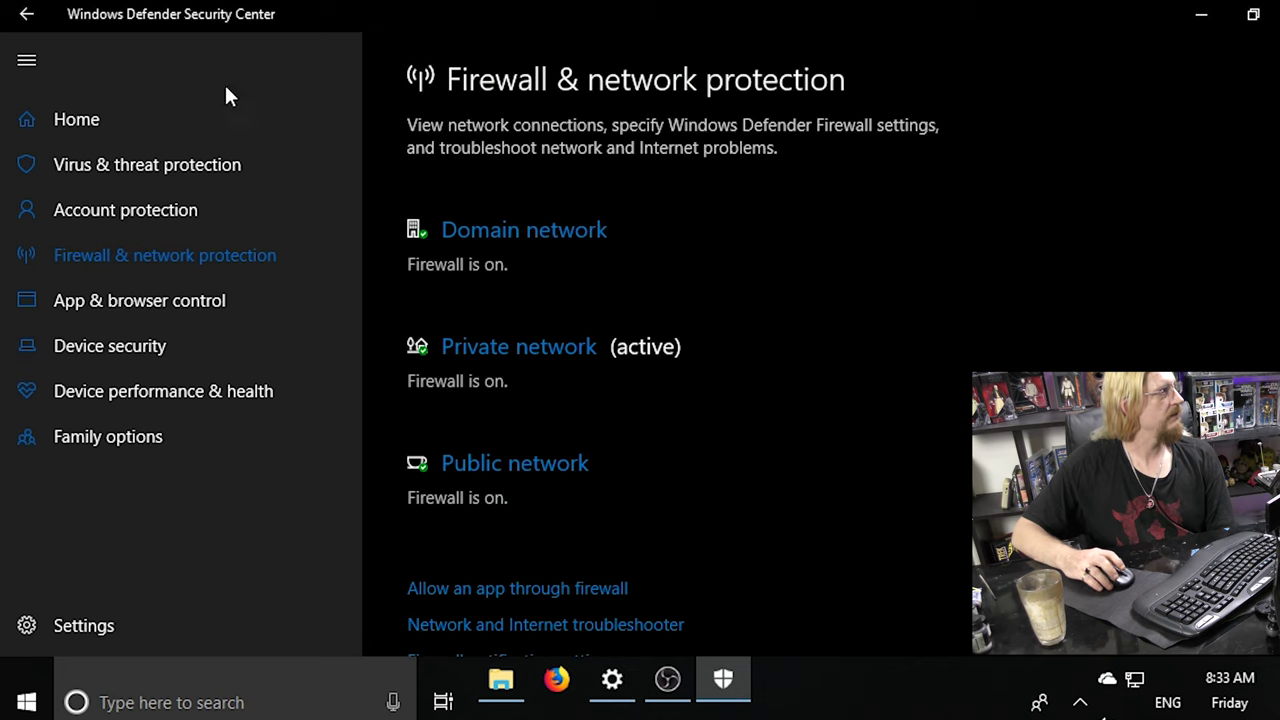
{"action": "left_click", "coordinate": [86, 123]}
{"action": "scroll", "coordinate": [720, 351], "scroll_direction": "down", "scroll_amount": 1}
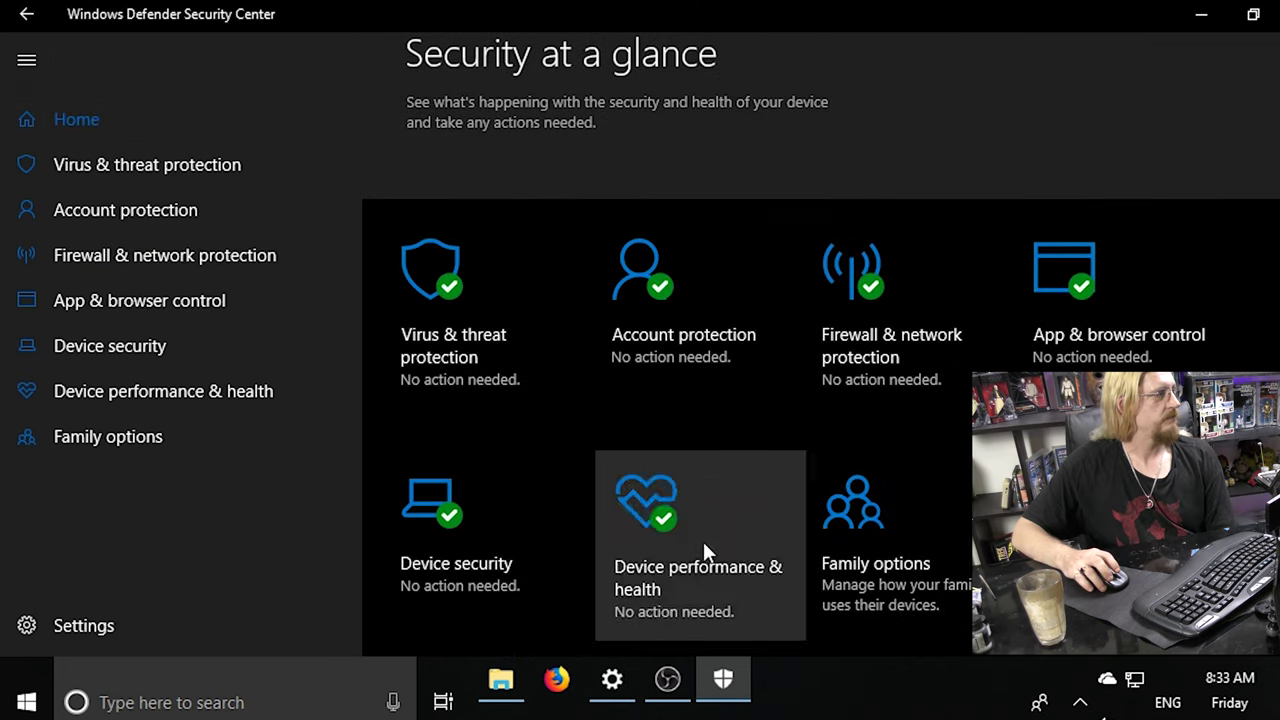
{"action": "left_click", "coordinate": [435, 550]}
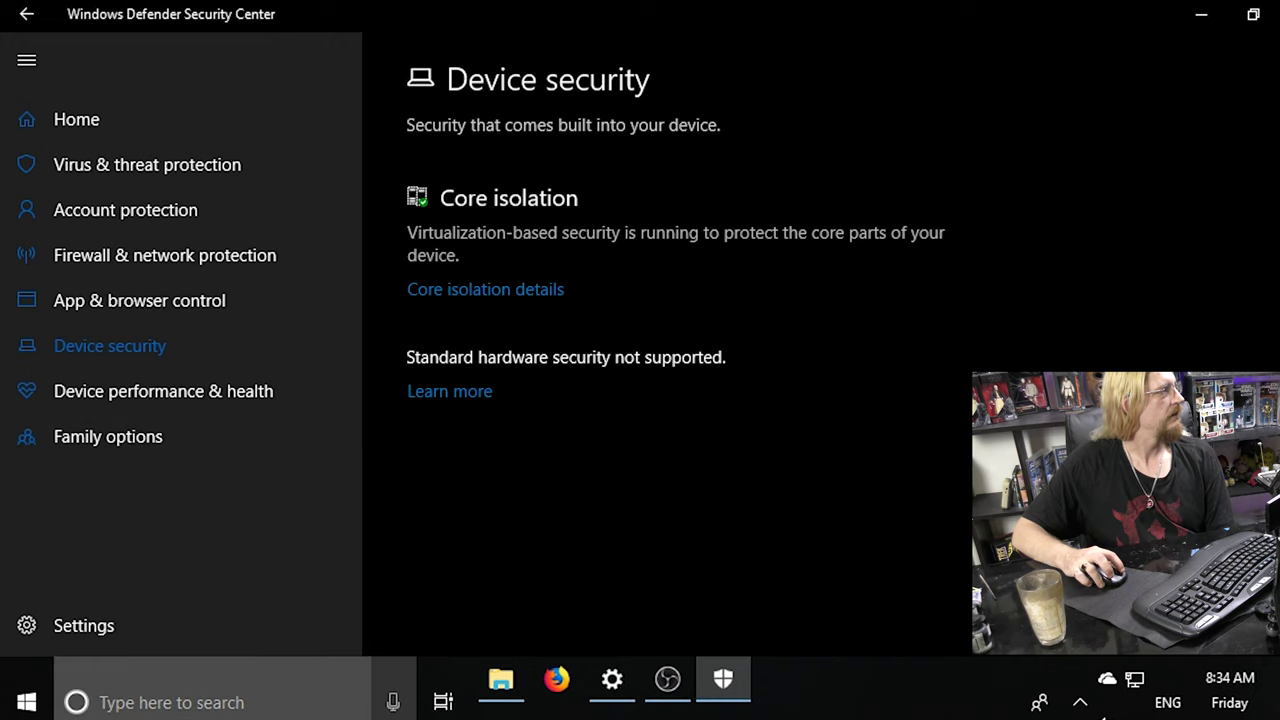
Search Windows for 'update' from the taskbar search box.
{"action": "left_click", "coordinate": [140, 714]}
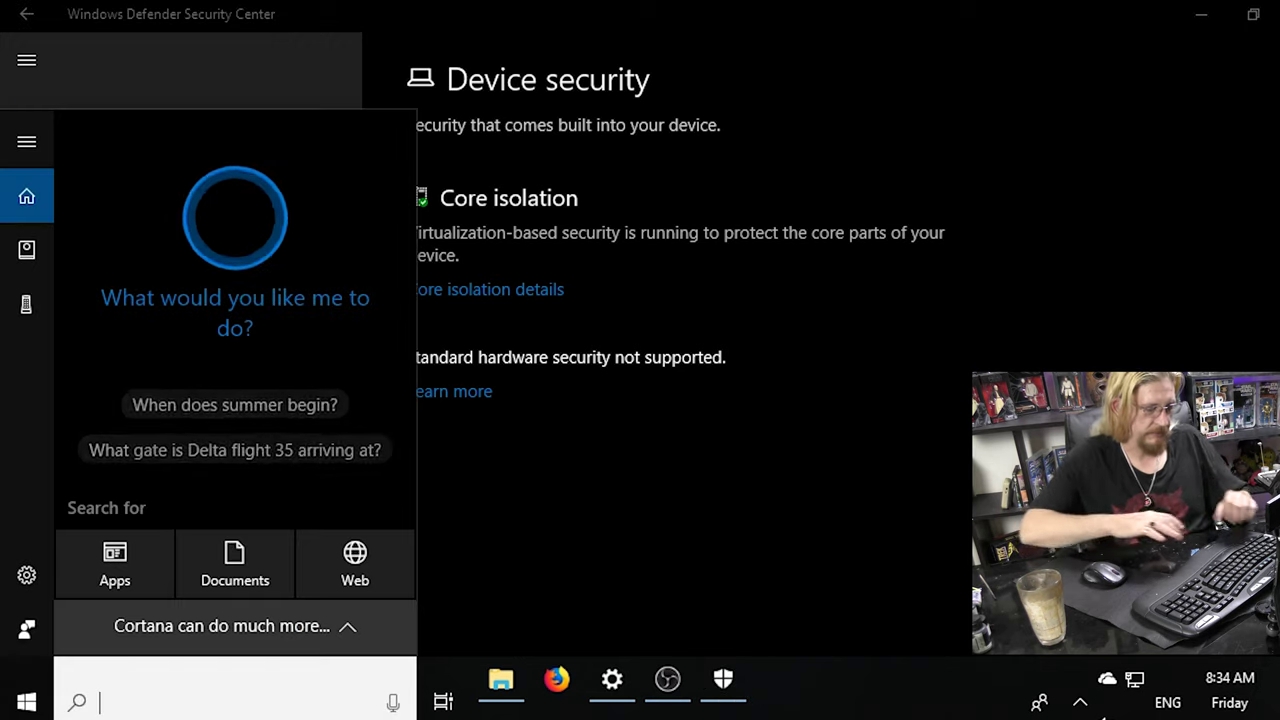
{"action": "type", "text": "update"}
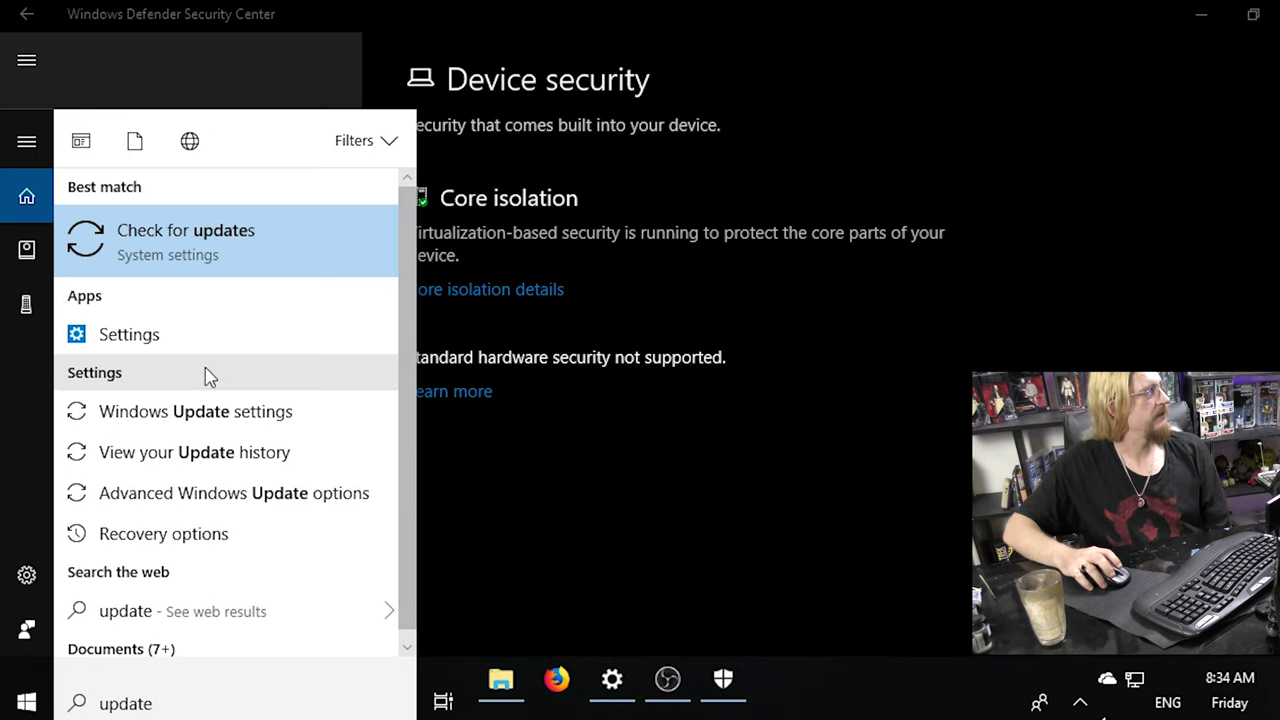
Open Windows Update from the 'update' search result and go to View update history.
{"action": "left_click", "coordinate": [175, 258]}
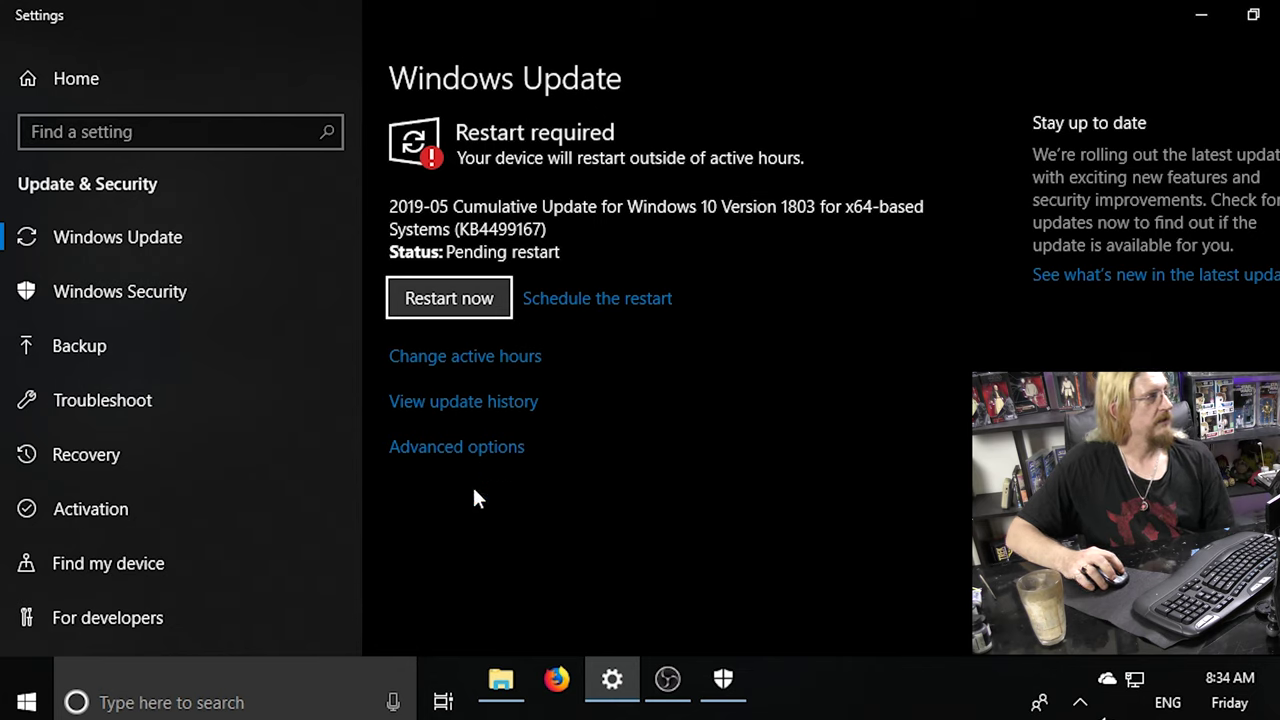
{"action": "left_click", "coordinate": [441, 405]}
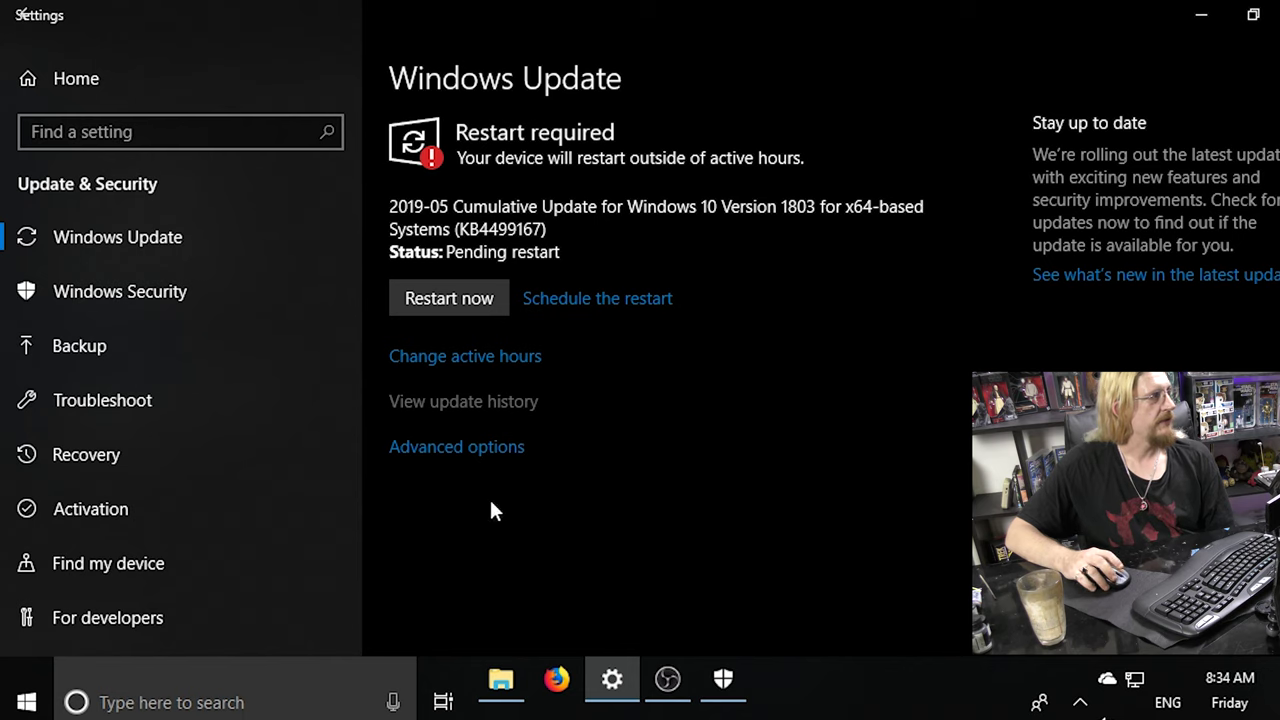
{"action": "left_click", "coordinate": [505, 404]}
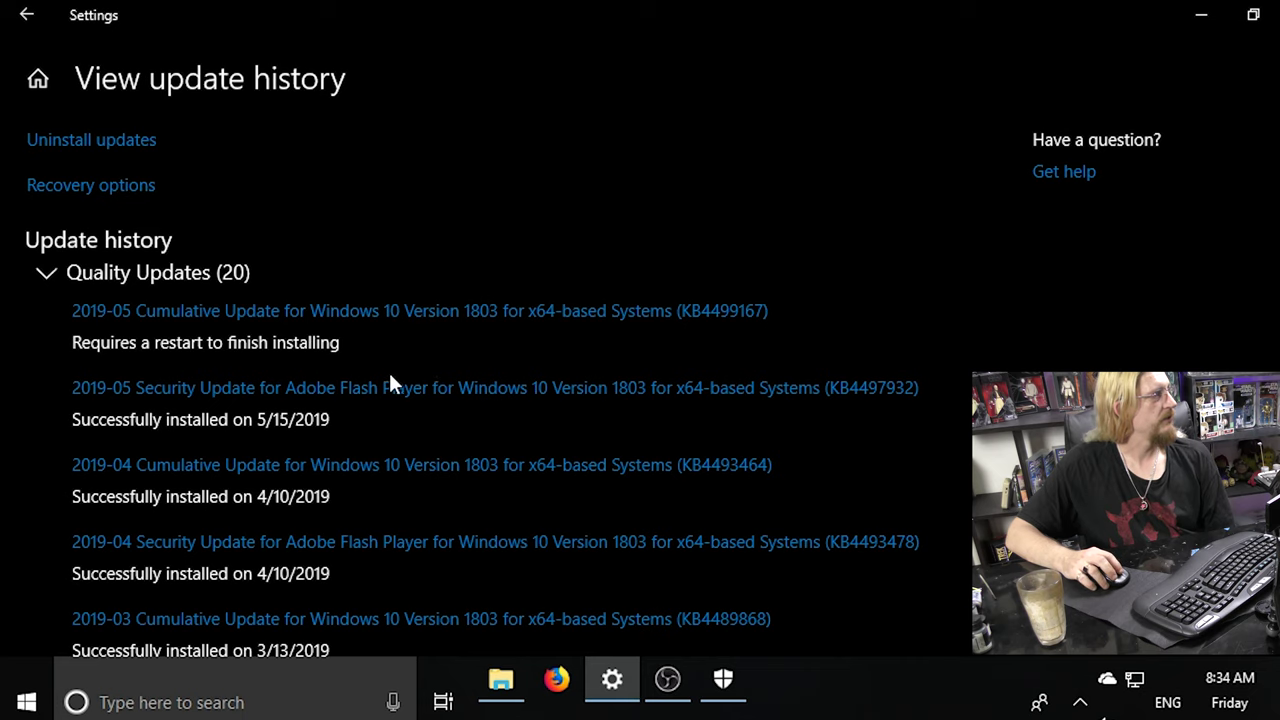
Scroll the Quality Updates list down to KB4483234's two failed installs (0x80070643).
{"action": "scroll", "coordinate": [391, 386], "scroll_direction": "down", "scroll_amount": 3}
{"action": "scroll", "coordinate": [391, 384], "scroll_direction": "down", "scroll_amount": 3}
{"action": "scroll", "coordinate": [390, 385], "scroll_direction": "down", "scroll_amount": 3}
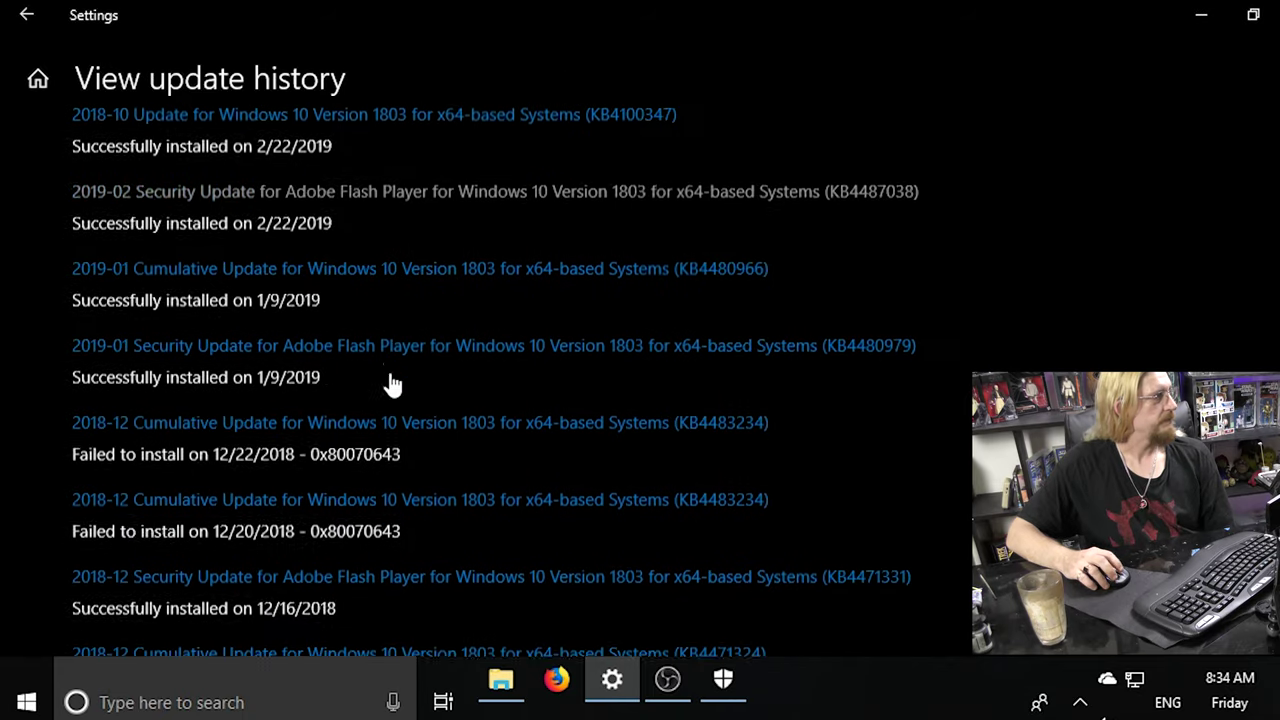
{"action": "scroll", "coordinate": [389, 385], "scroll_direction": "down", "scroll_amount": 1}
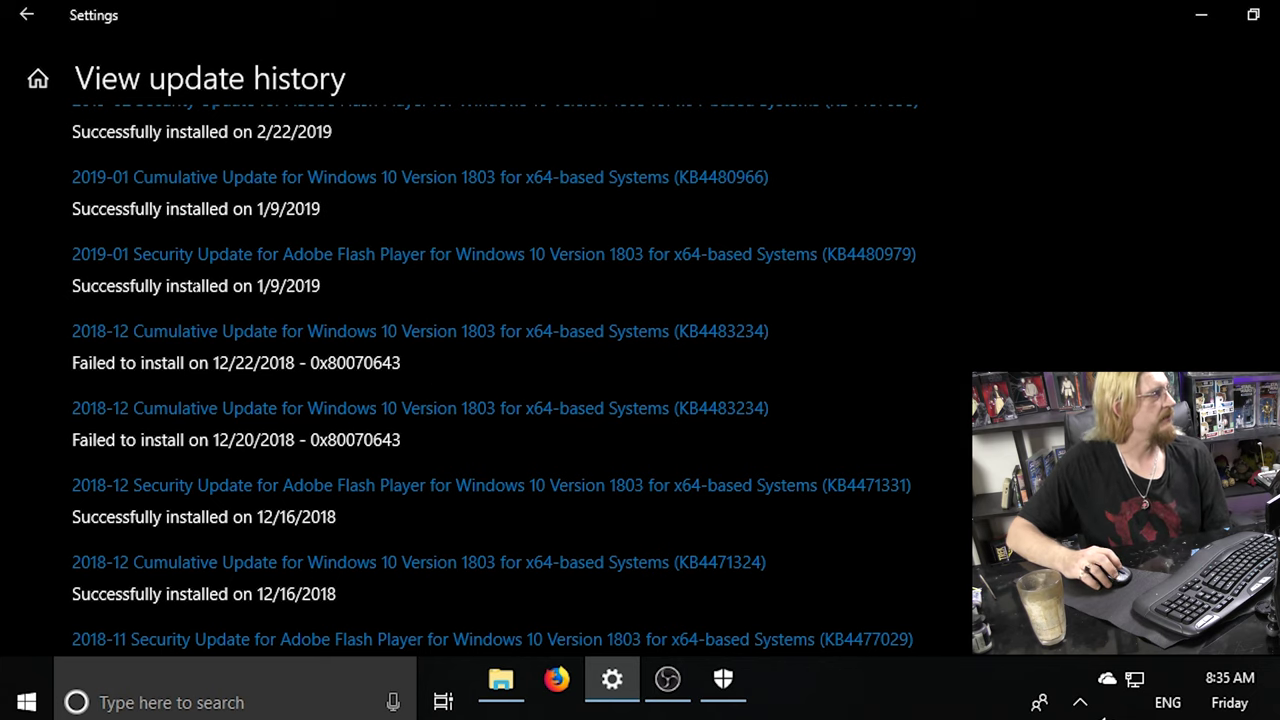
{"action": "scroll", "coordinate": [283, 400], "scroll_direction": "up", "scroll_amount": 5}
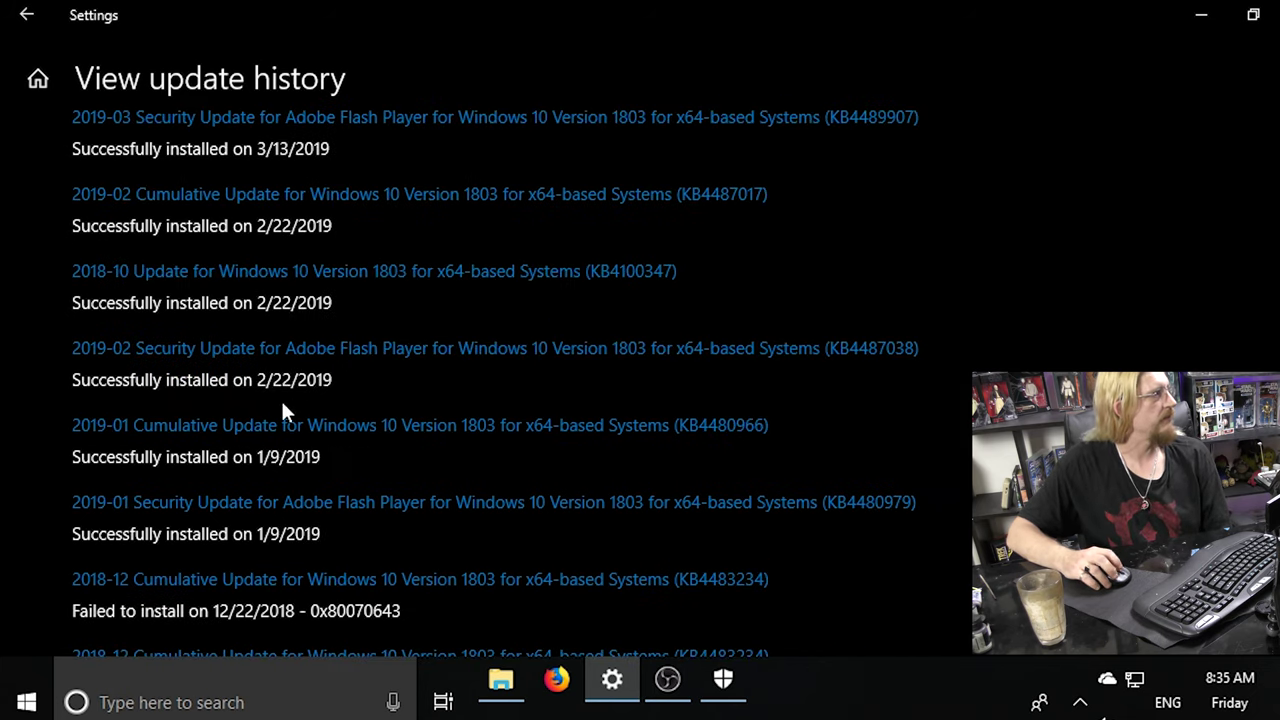
{"action": "scroll", "coordinate": [275, 340], "scroll_direction": "down", "scroll_amount": 5}
{"action": "scroll", "coordinate": [275, 365], "scroll_direction": "up", "scroll_amount": 4}
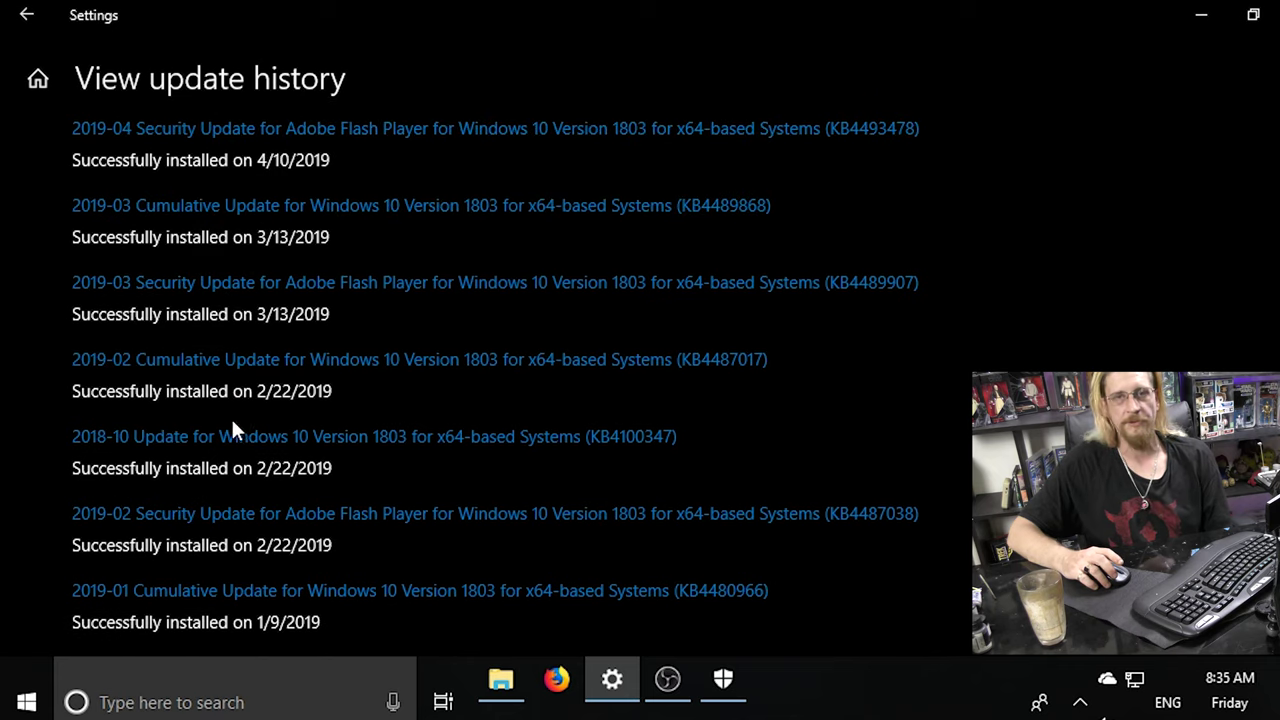
{"action": "scroll", "coordinate": [222, 414], "scroll_direction": "up", "scroll_amount": 1}
{"action": "scroll", "coordinate": [214, 409], "scroll_direction": "down", "scroll_amount": 5}
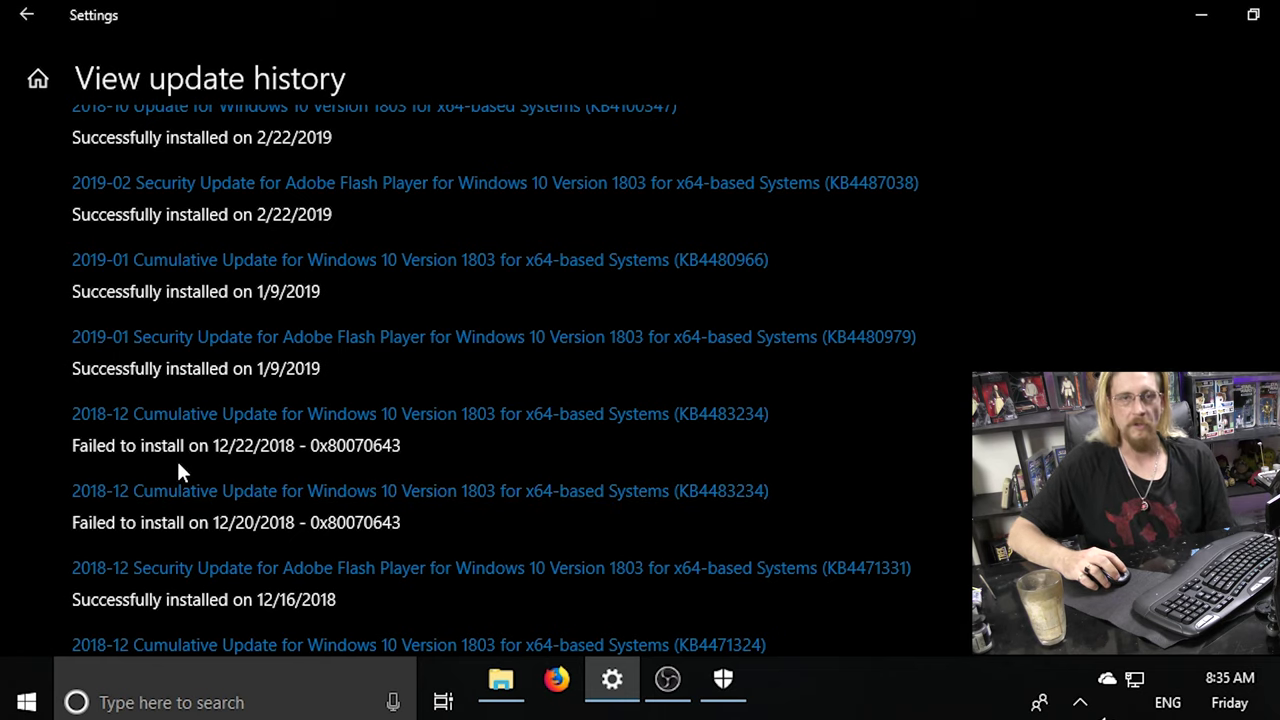
{"action": "scroll", "coordinate": [178, 465], "scroll_direction": "down", "scroll_amount": 1}
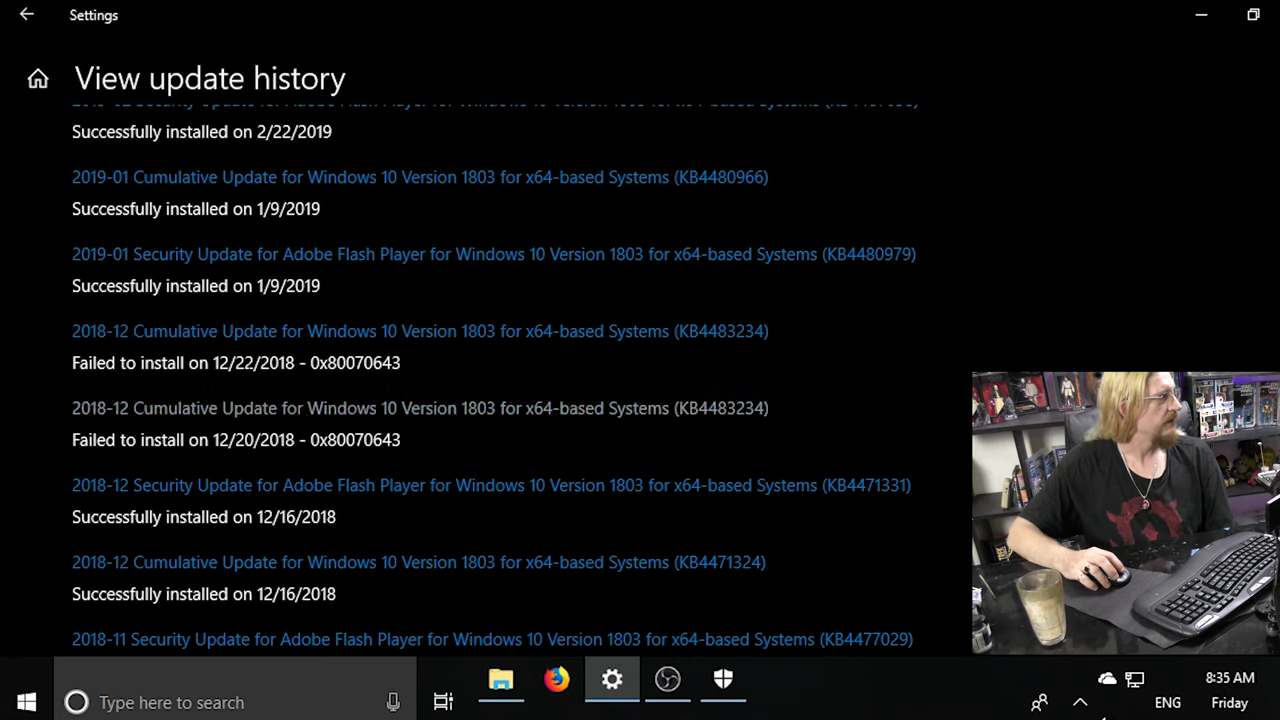
{"action": "scroll", "coordinate": [203, 456], "scroll_direction": "down", "scroll_amount": 2}
{"action": "scroll", "coordinate": [203, 456], "scroll_direction": "down", "scroll_amount": 5}
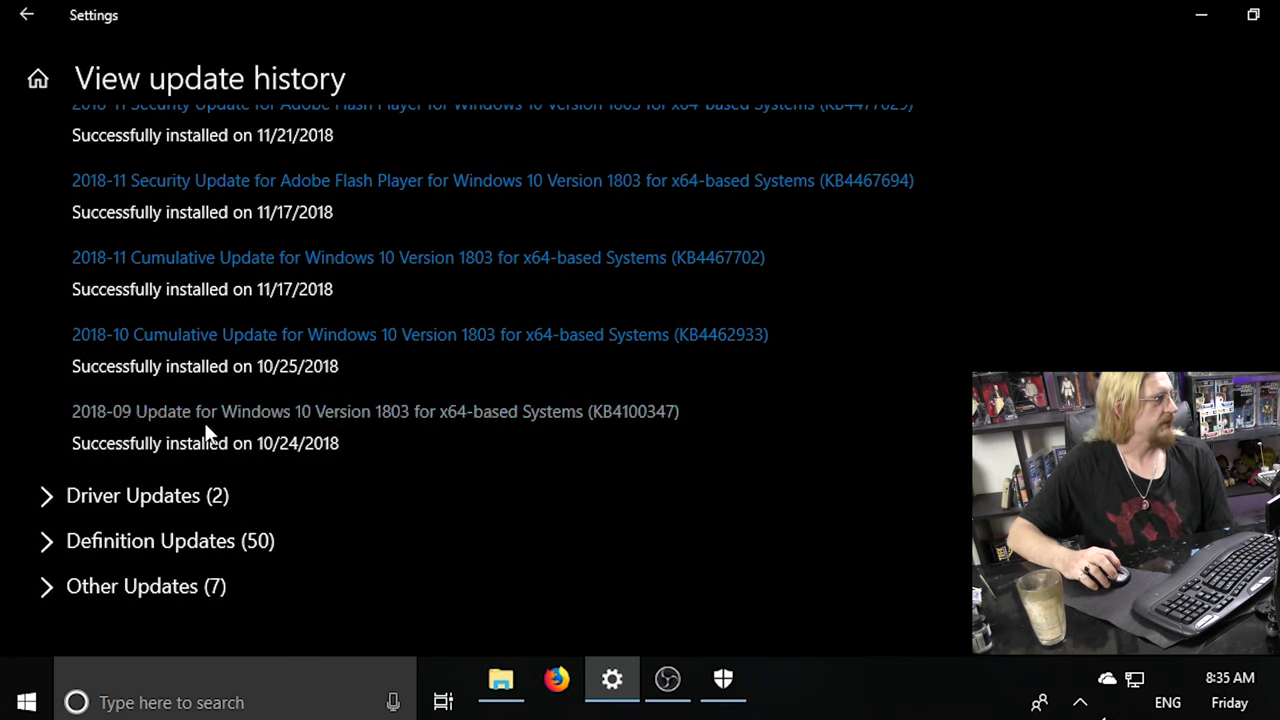
{"action": "scroll", "coordinate": [206, 434], "scroll_direction": "up", "scroll_amount": 4}
{"action": "scroll", "coordinate": [200, 480], "scroll_direction": "down", "scroll_amount": 4}
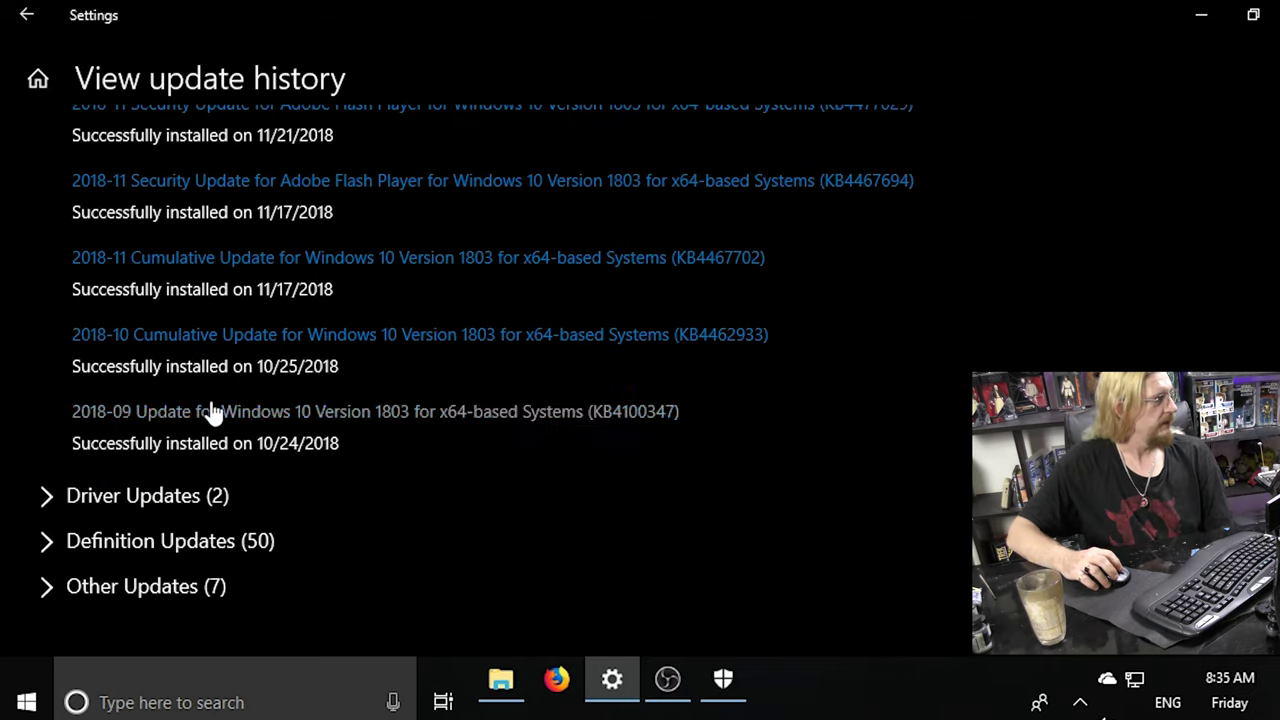
Expand Driver Updates (2) to see the OEM capture driver and the failed NVIDIA driver.
{"action": "left_click", "coordinate": [100, 494]}
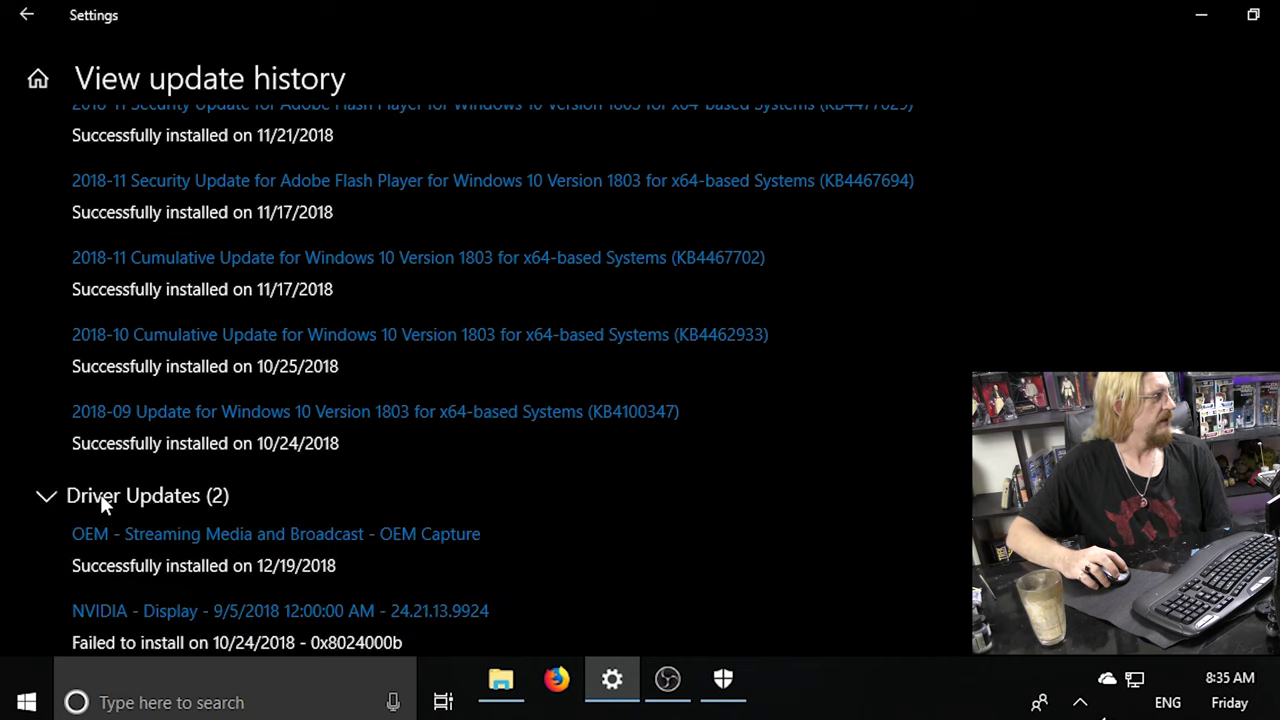
{"action": "left_click", "coordinate": [387, 498]}
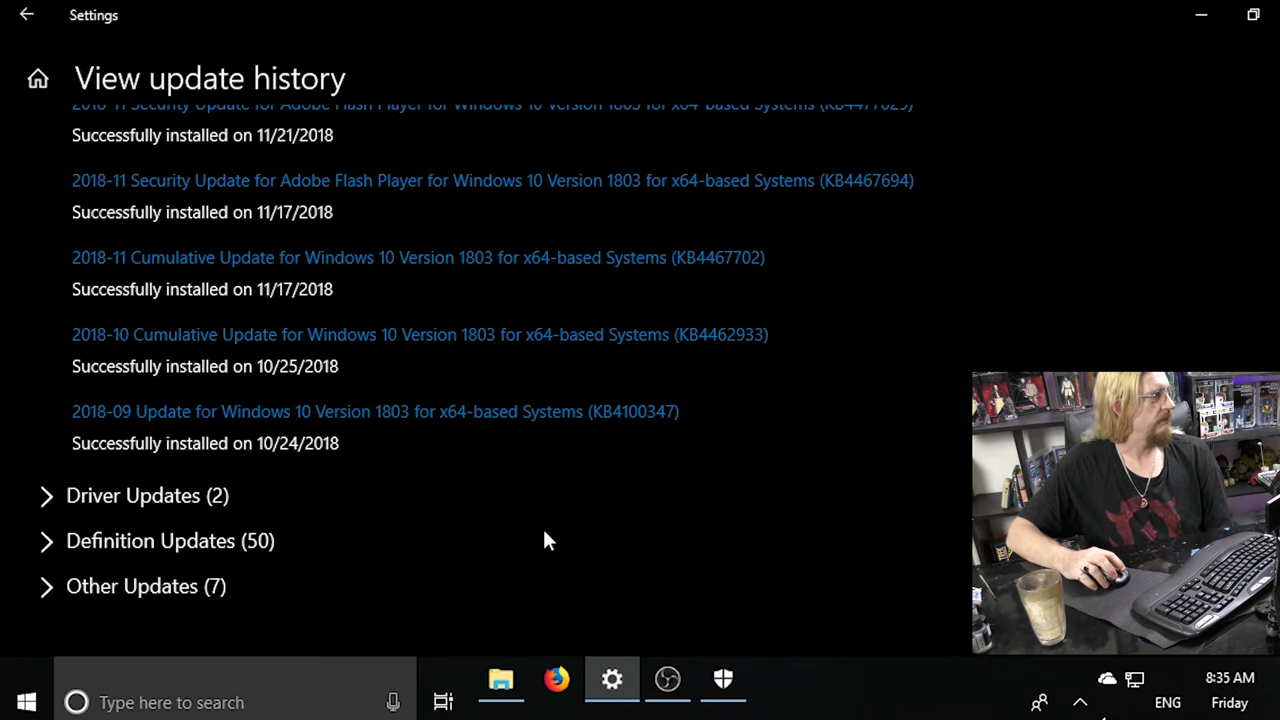
{"action": "left_click", "coordinate": [123, 496]}
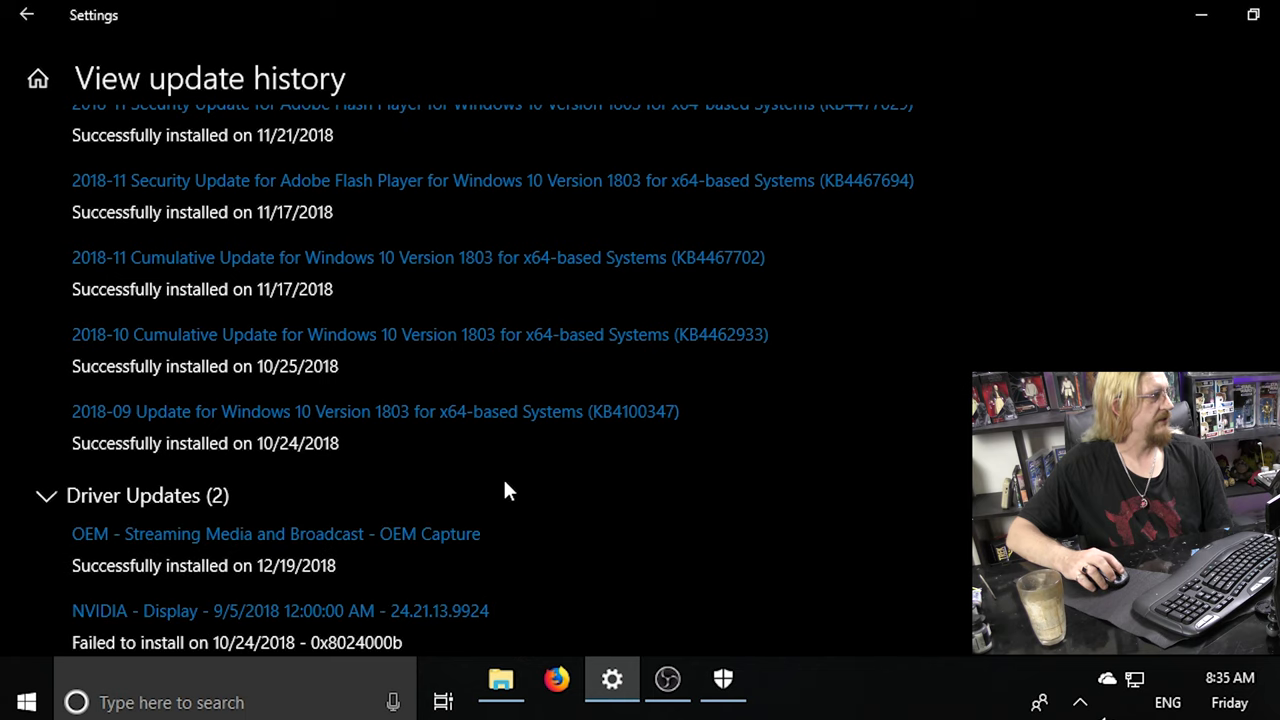
{"action": "scroll", "coordinate": [552, 468], "scroll_direction": "down", "scroll_amount": 3}
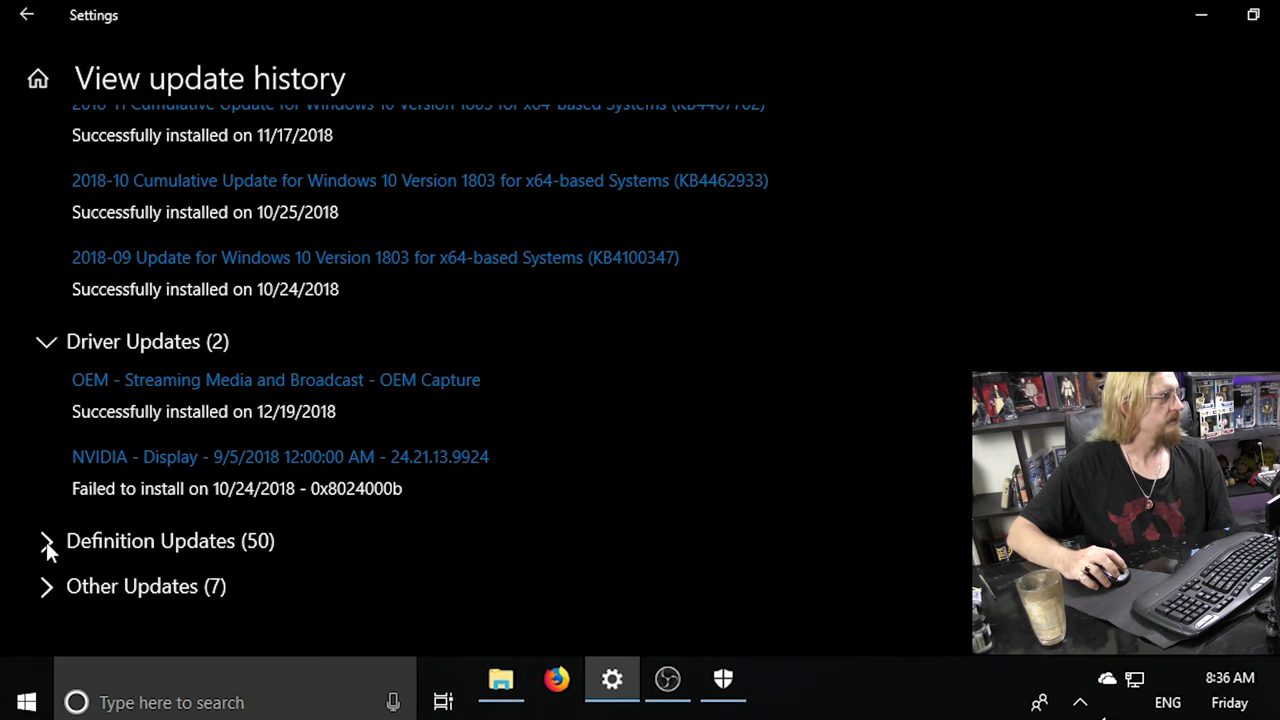
{"action": "left_click", "coordinate": [124, 540]}
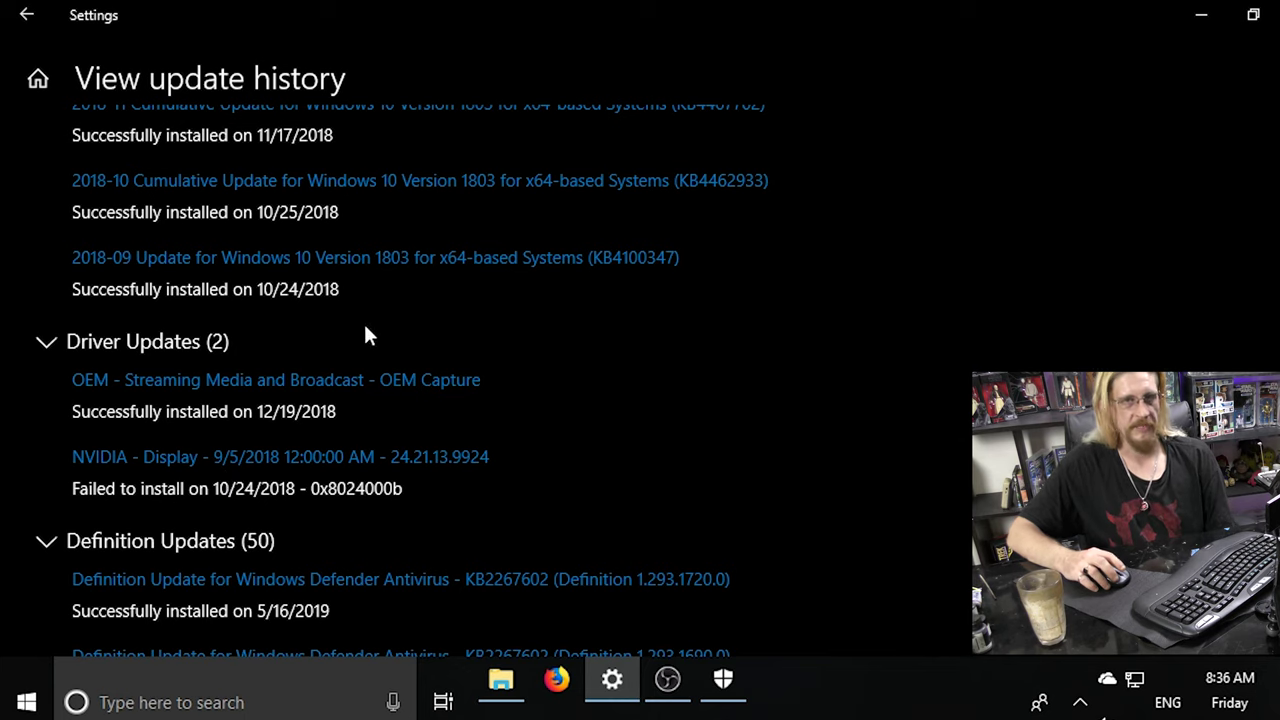
Scroll through the Windows Defender definition updates back to 4/20/2019.
{"action": "scroll", "coordinate": [500, 372], "scroll_direction": "down", "scroll_amount": 3}
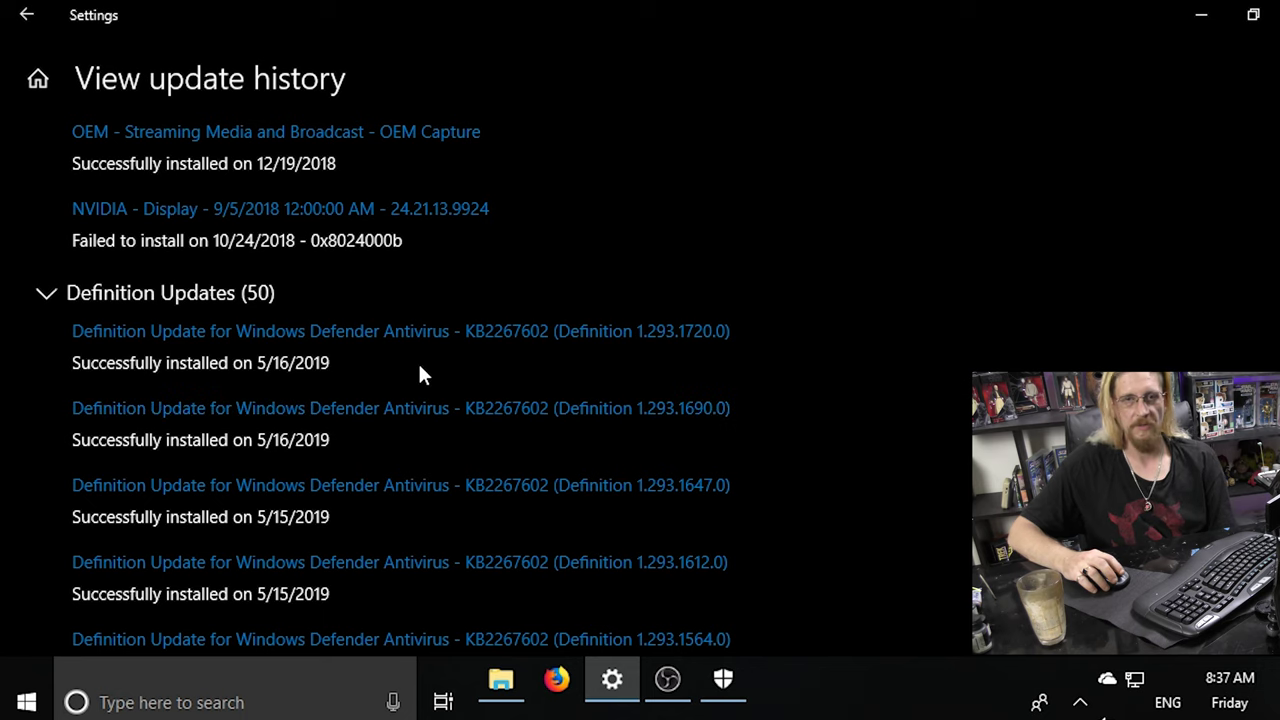
{"action": "scroll", "coordinate": [420, 368], "scroll_direction": "down", "scroll_amount": 3}
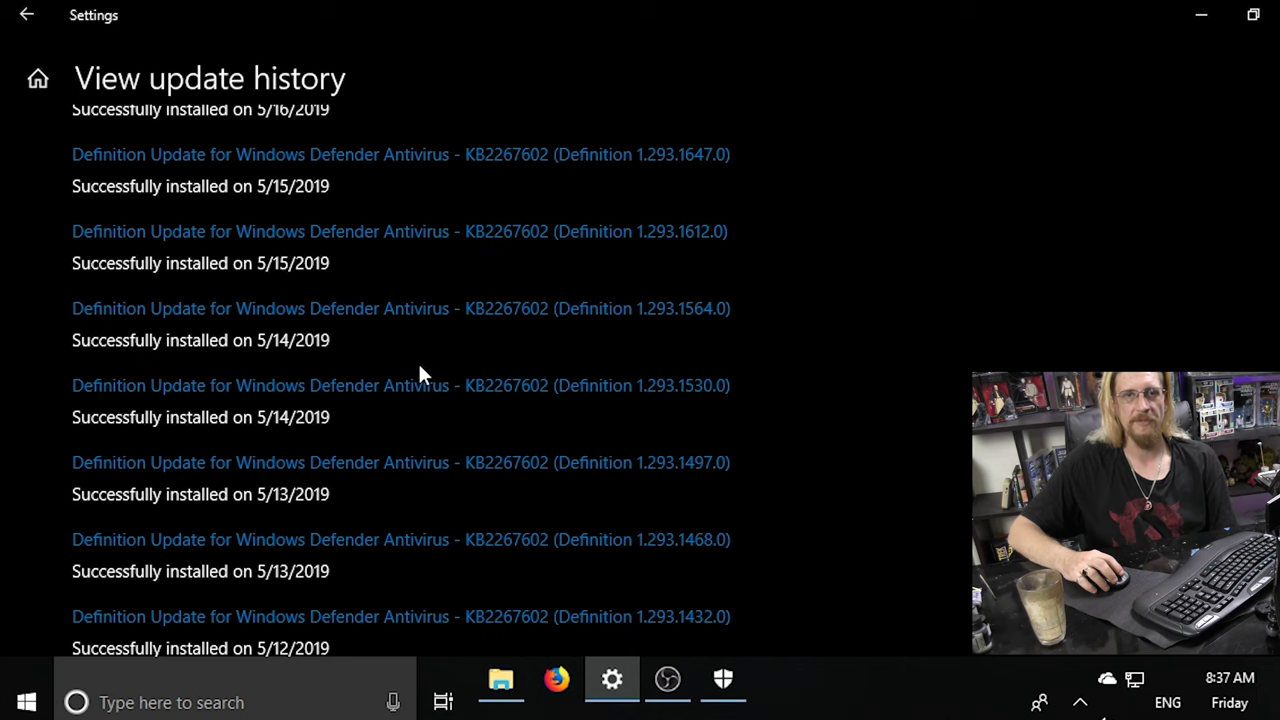
{"action": "scroll", "coordinate": [420, 367], "scroll_direction": "down", "scroll_amount": 4}
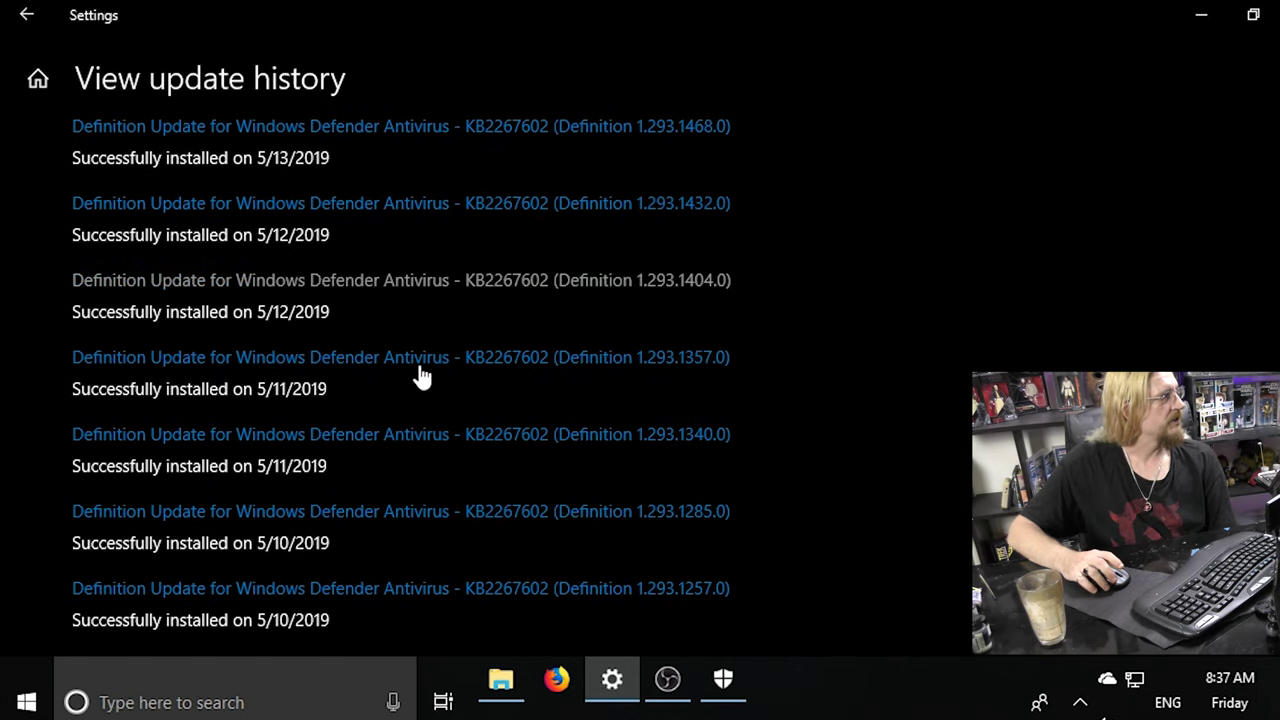
{"action": "scroll", "coordinate": [274, 400], "scroll_direction": "down", "scroll_amount": 5}
{"action": "scroll", "coordinate": [197, 528], "scroll_direction": "up", "scroll_amount": 3}
{"action": "scroll", "coordinate": [195, 528], "scroll_direction": "up", "scroll_amount": 15}
{"action": "scroll", "coordinate": [195, 528], "scroll_direction": "down", "scroll_amount": 15}
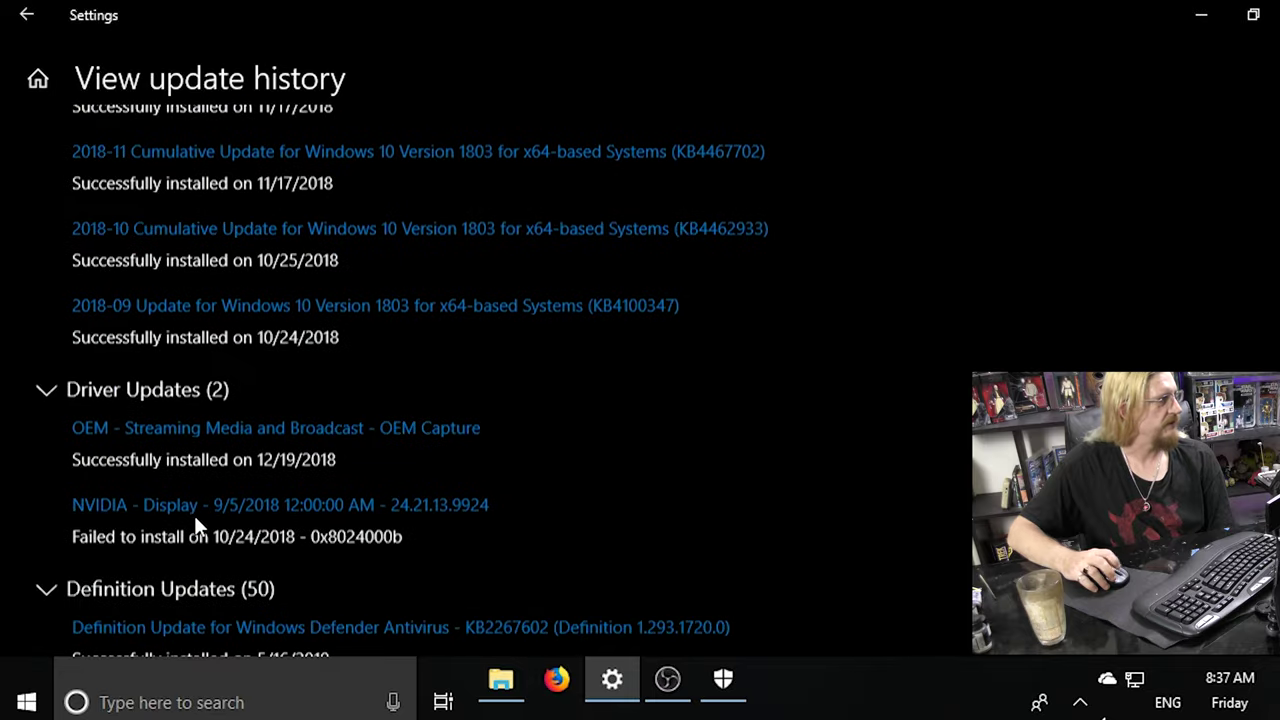
{"action": "scroll", "coordinate": [198, 530], "scroll_direction": "down", "scroll_amount": 20}
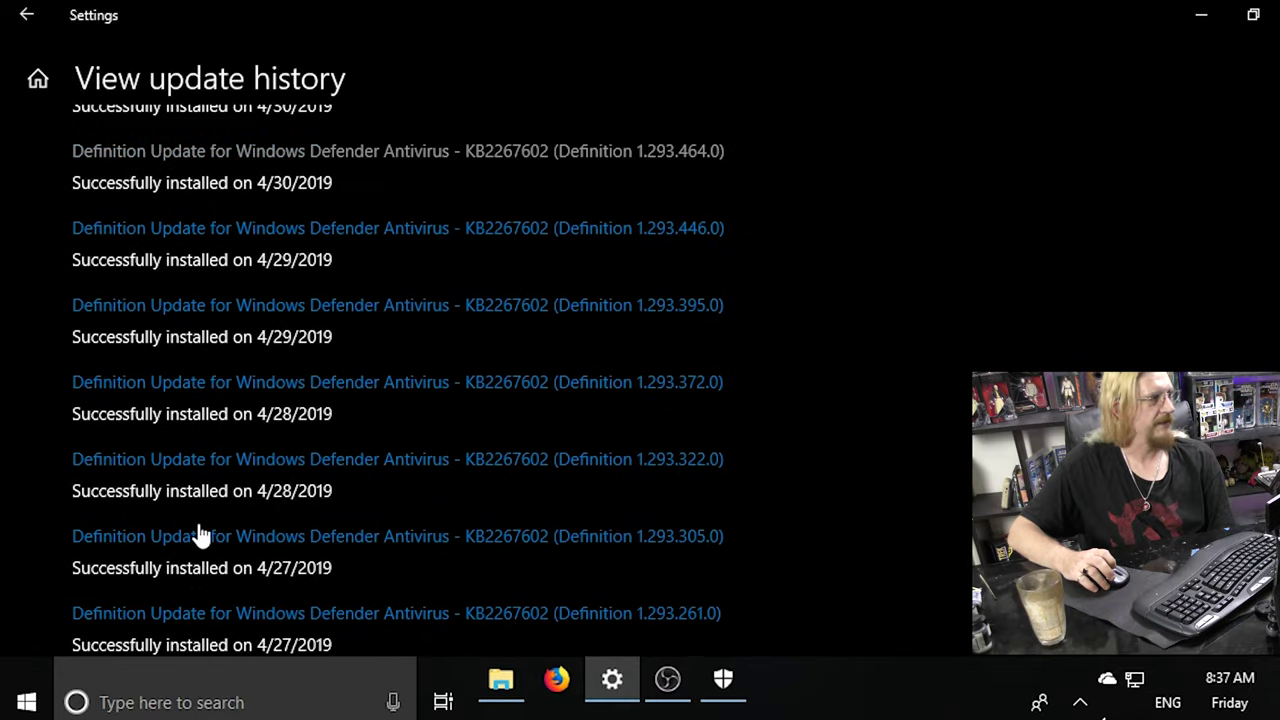
{"action": "scroll", "coordinate": [198, 528], "scroll_direction": "down", "scroll_amount": 1}
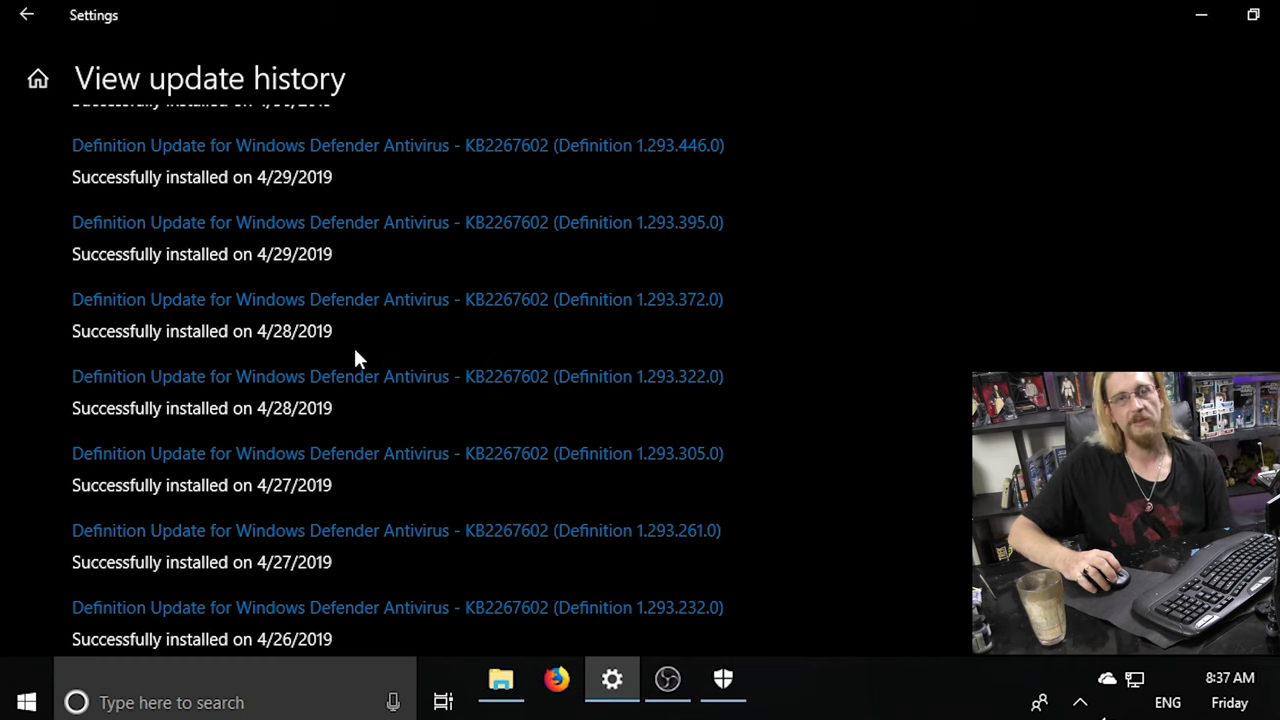
{"action": "scroll", "coordinate": [358, 370], "scroll_direction": "down", "scroll_amount": 8}
{"action": "scroll", "coordinate": [358, 372], "scroll_direction": "up", "scroll_amount": 8}
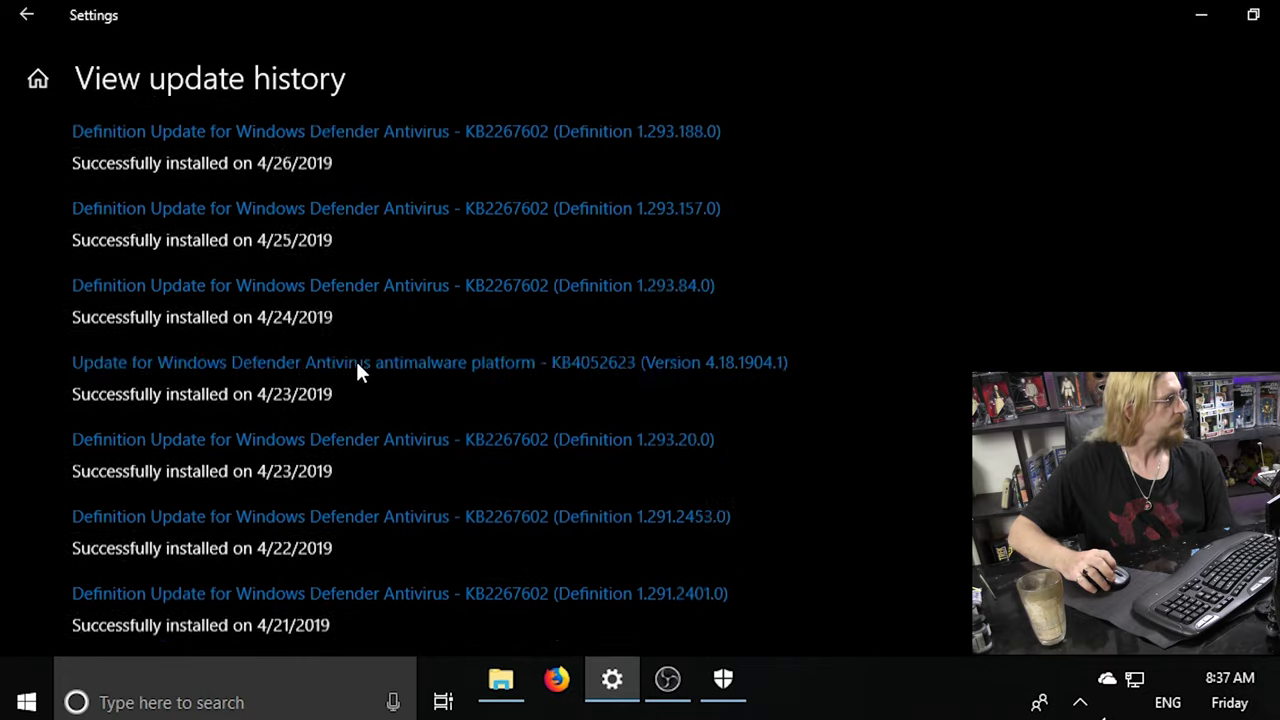
{"action": "scroll", "coordinate": [360, 383], "scroll_direction": "down", "scroll_amount": 5}
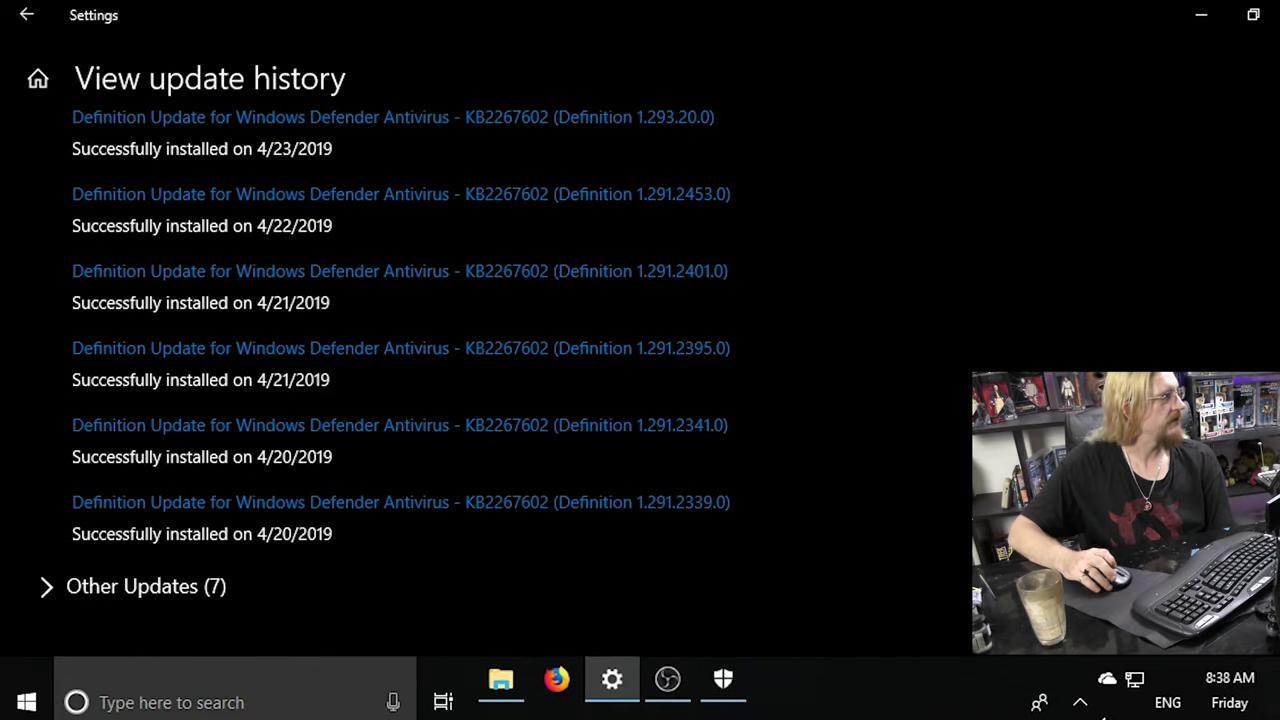
Return to the Windows Update page, then go to the Settings home page.
{"action": "left_click", "coordinate": [44, 30]}
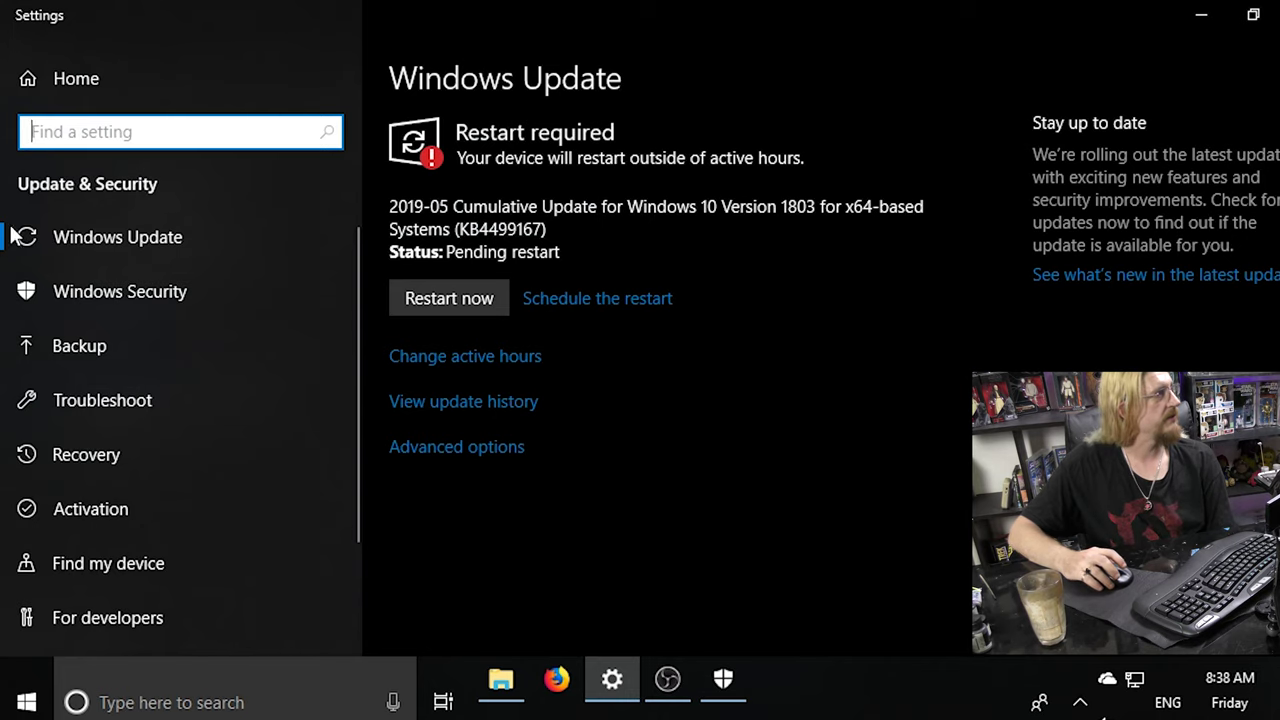
{"action": "left_click", "coordinate": [29, 75]}
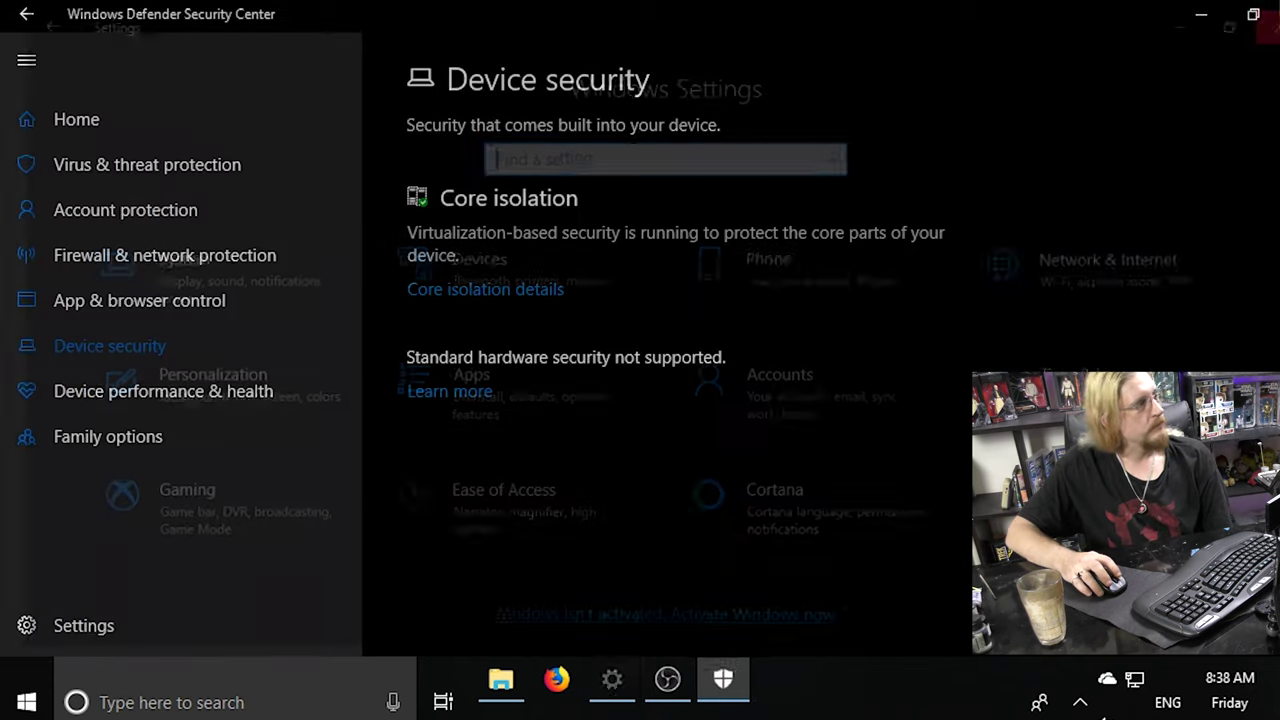
Bring up Windows Defender Security Center's Device security page showing core isolation running.
{"action": "mouse_move", "coordinate": [668, 680]}
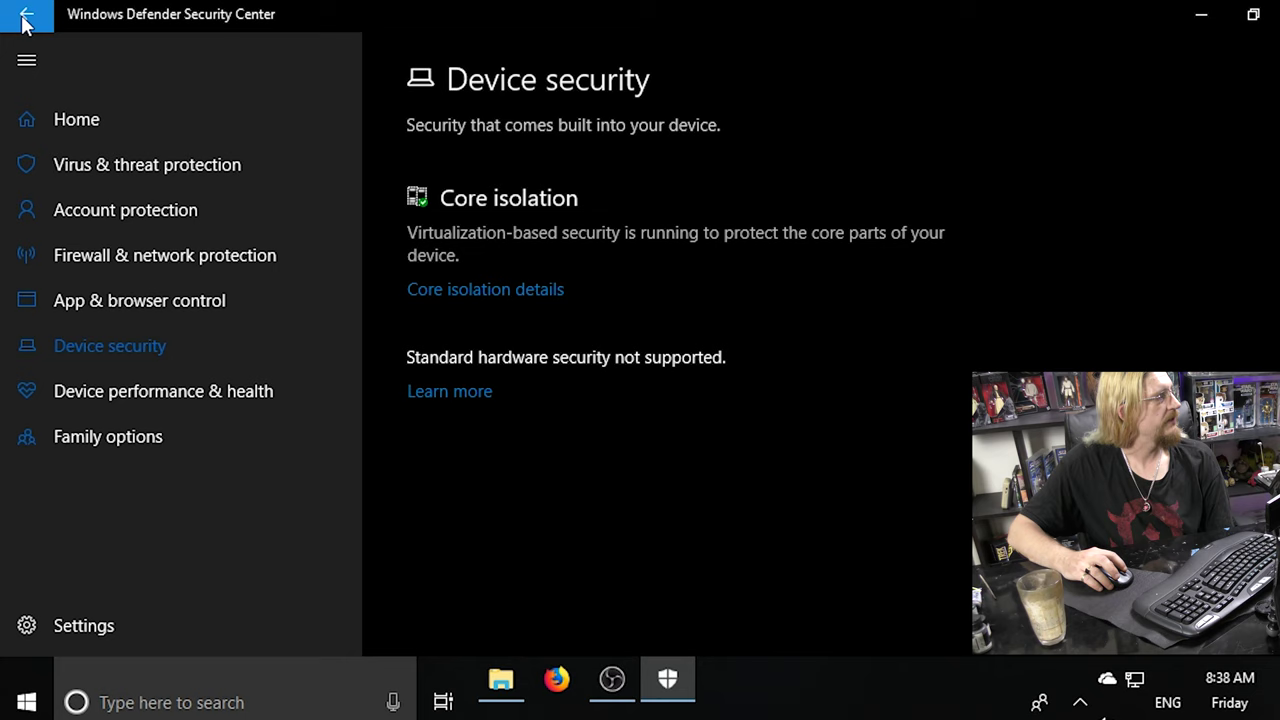
Search 'anti' to open Windows Defender settings, then close Settings and Defender Security Center.
{"action": "left_click", "coordinate": [157, 705]}
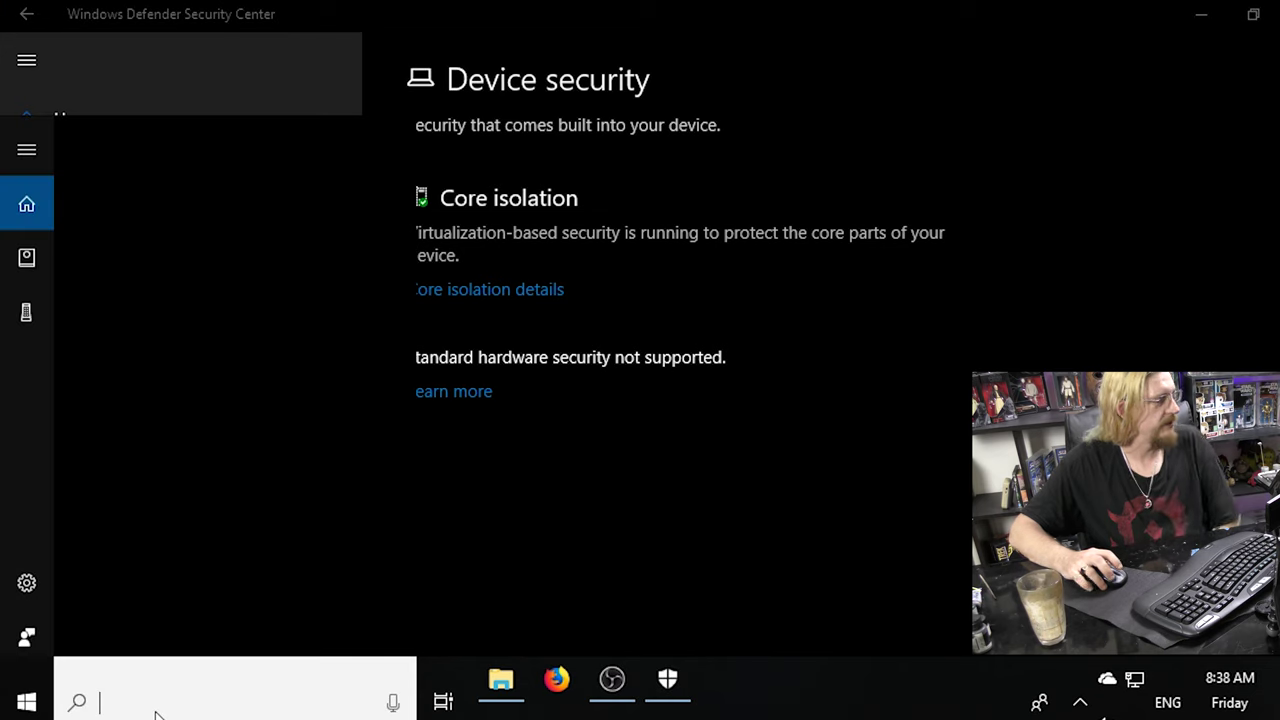
{"action": "type", "text": "anti"}
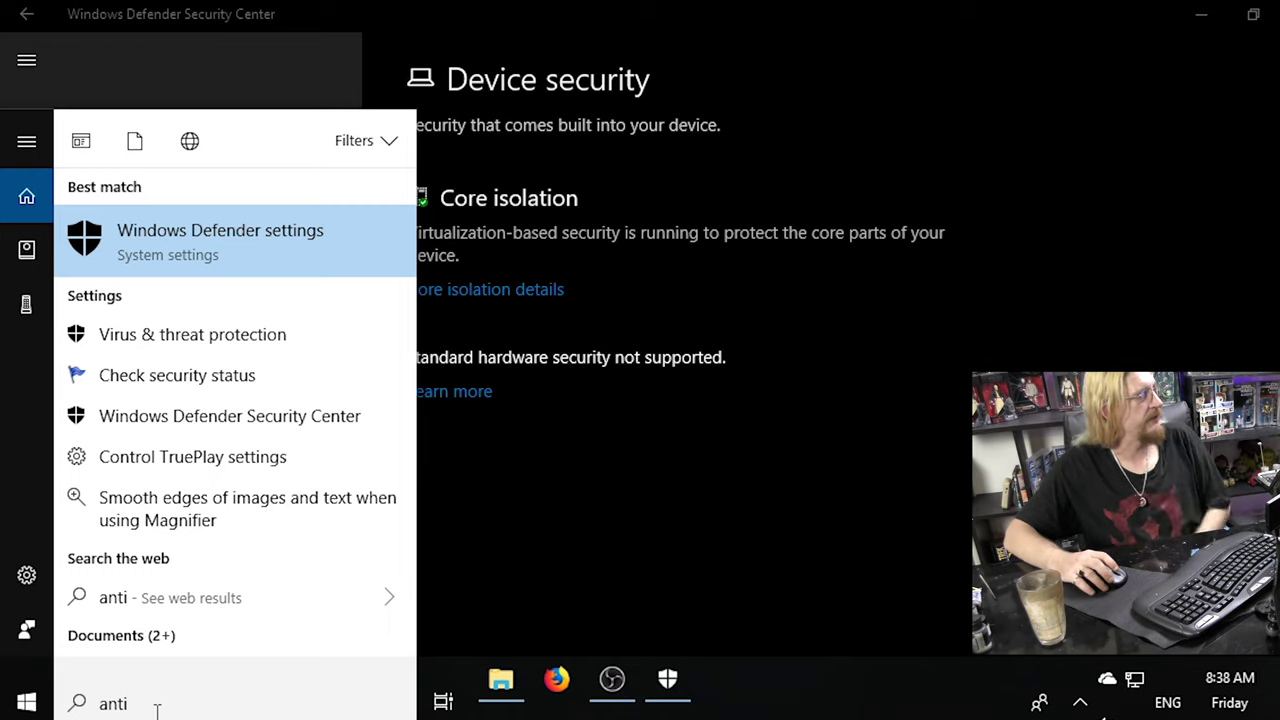
{"action": "left_click", "coordinate": [200, 240]}
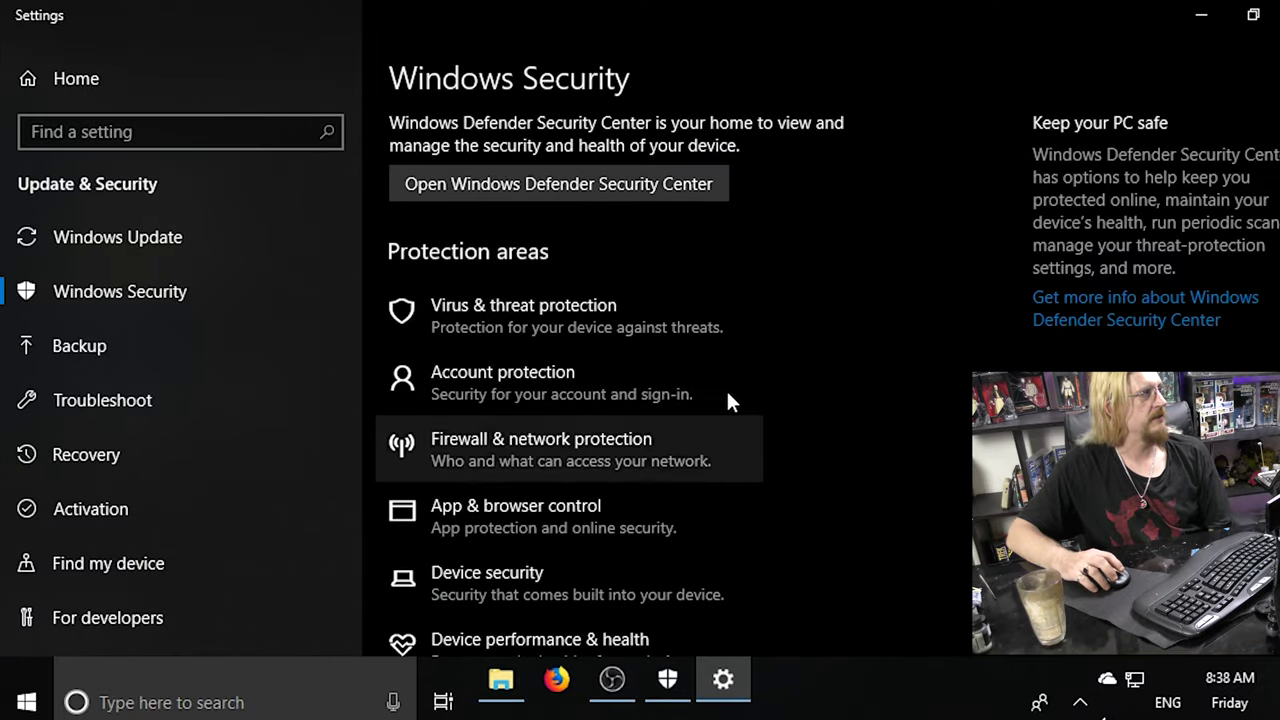
{"action": "scroll", "coordinate": [641, 341], "scroll_direction": "down", "scroll_amount": 2}
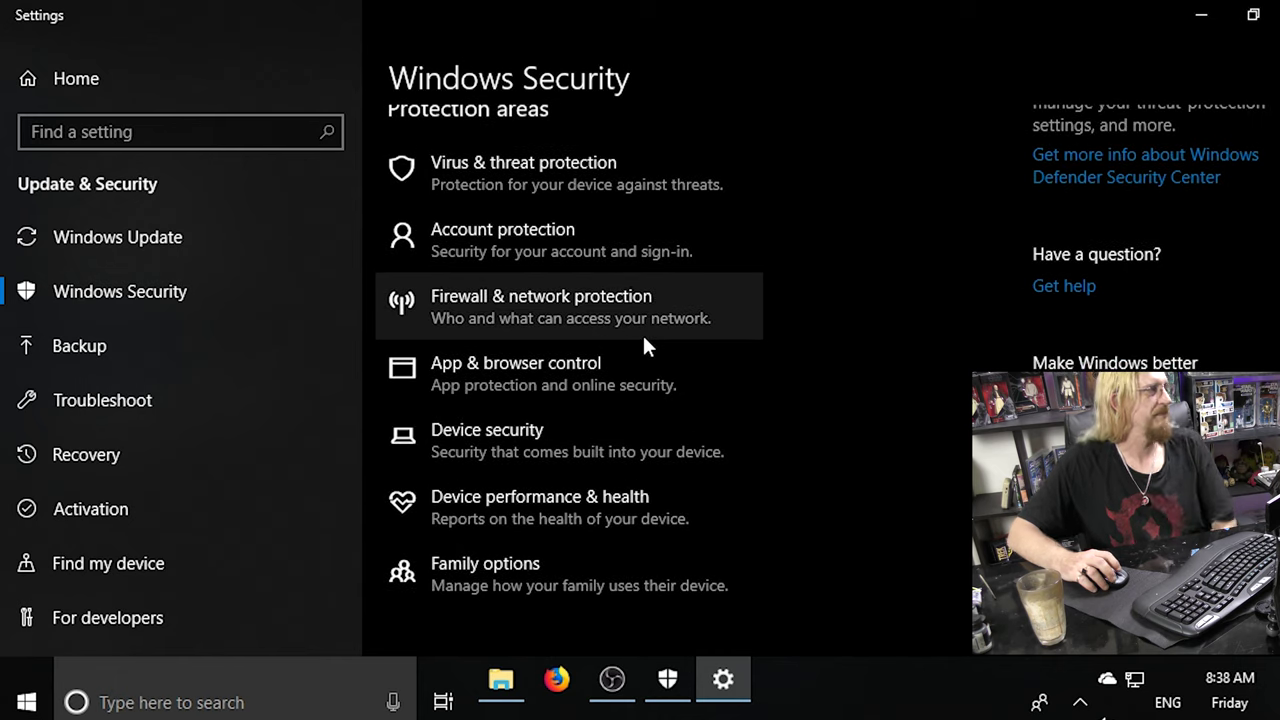
{"action": "scroll", "coordinate": [643, 338], "scroll_direction": "up", "scroll_amount": 2}
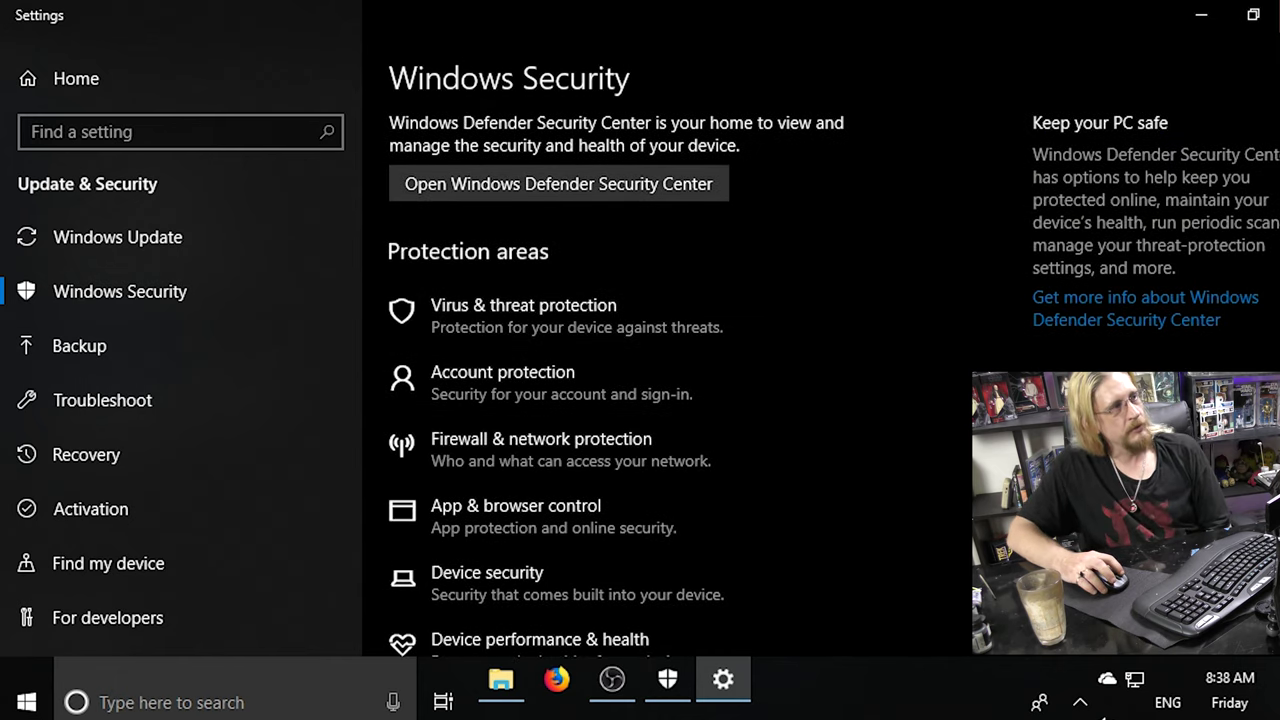
{"action": "left_click", "coordinate": [1278, 12]}
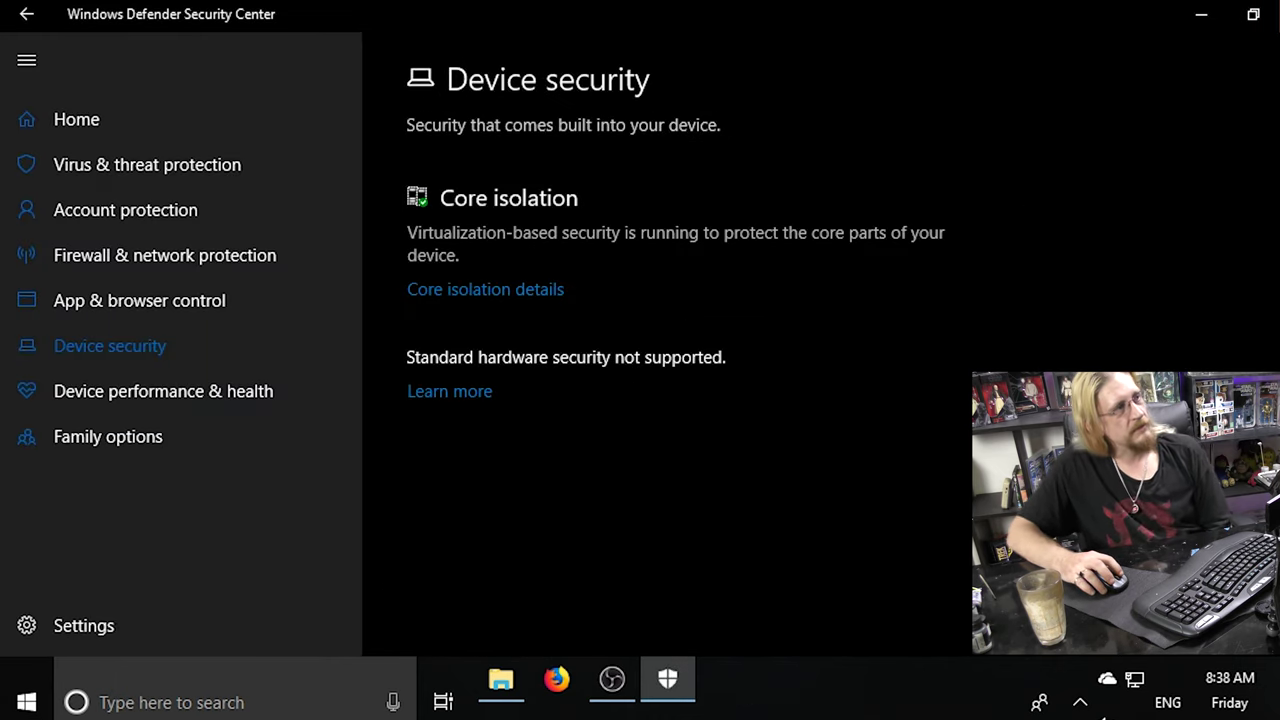
{"action": "key", "text": "alt+F4"}
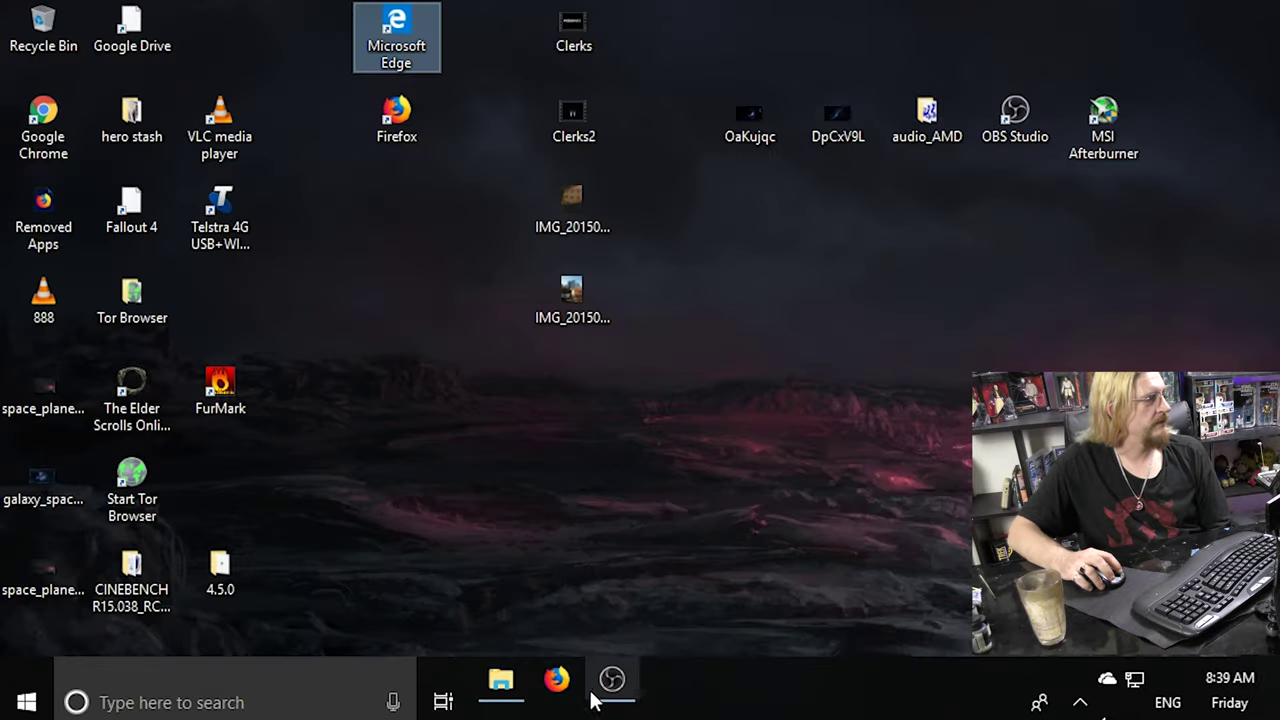
Launch Edge, search Bing for 'ninite' and open the Ninite website.
{"action": "double_click", "coordinate": [386, 36]}
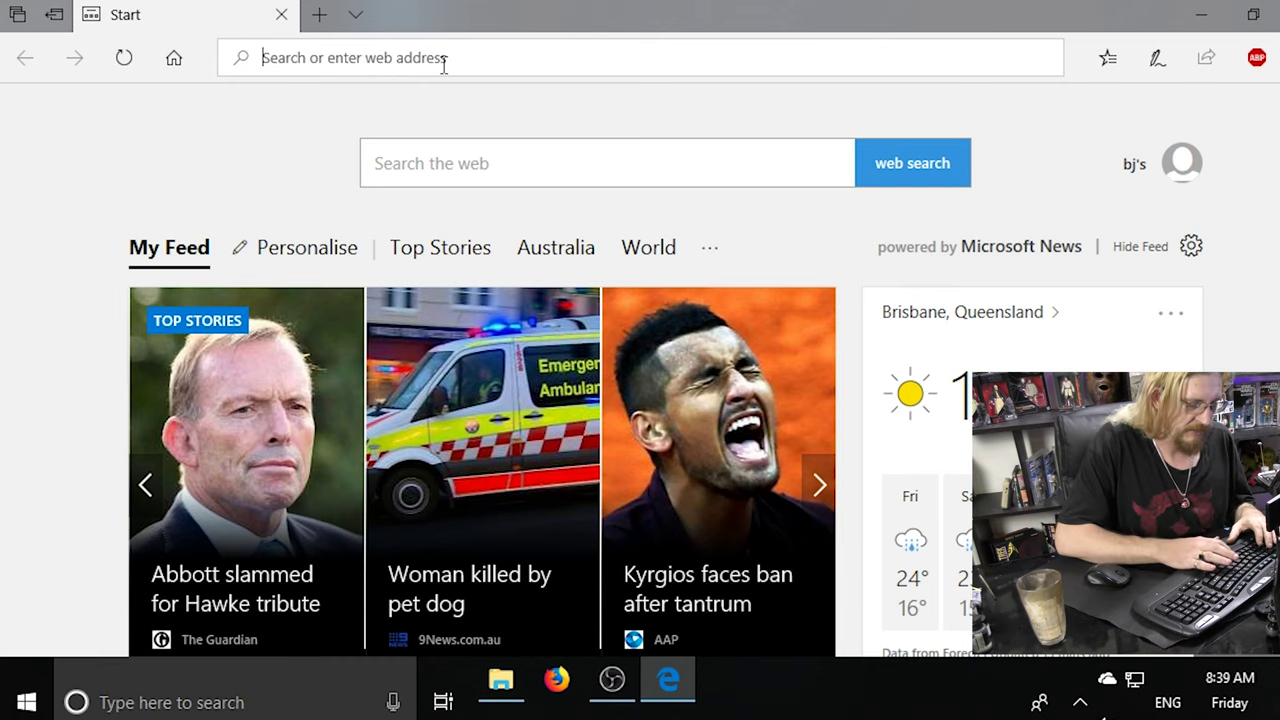
{"action": "type", "text": "ninit"}
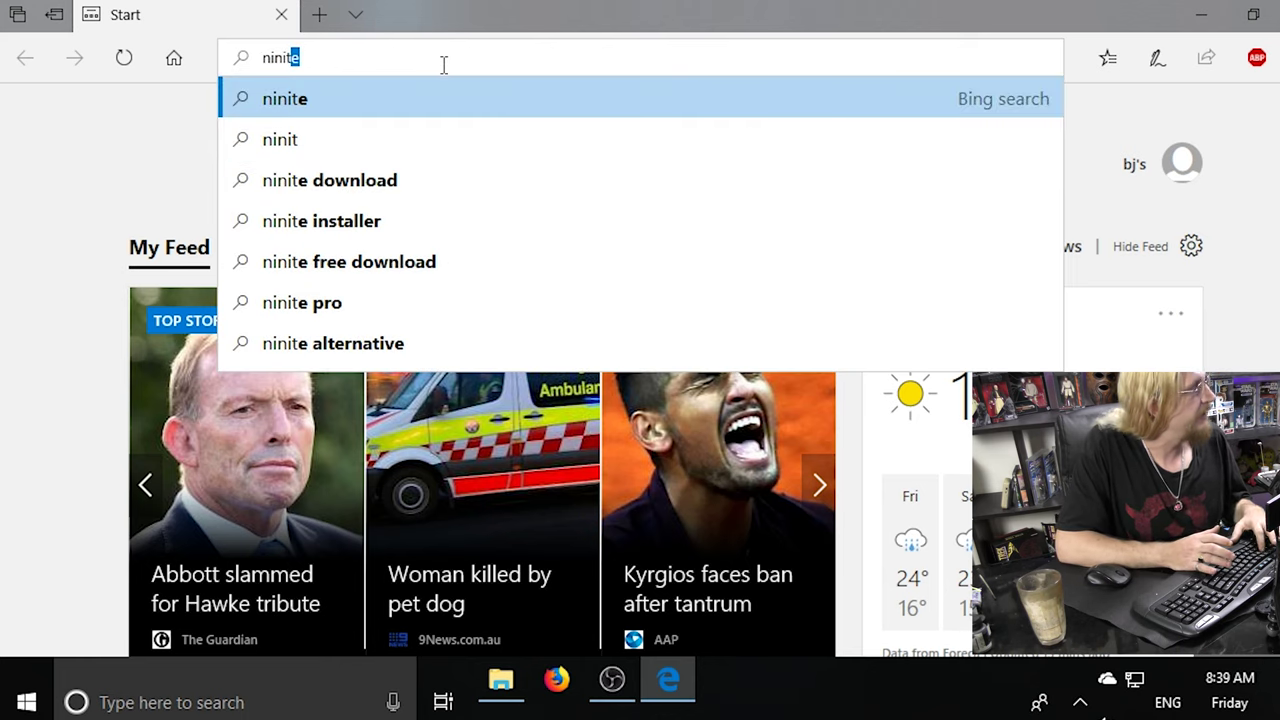
{"action": "type", "text": "e"}
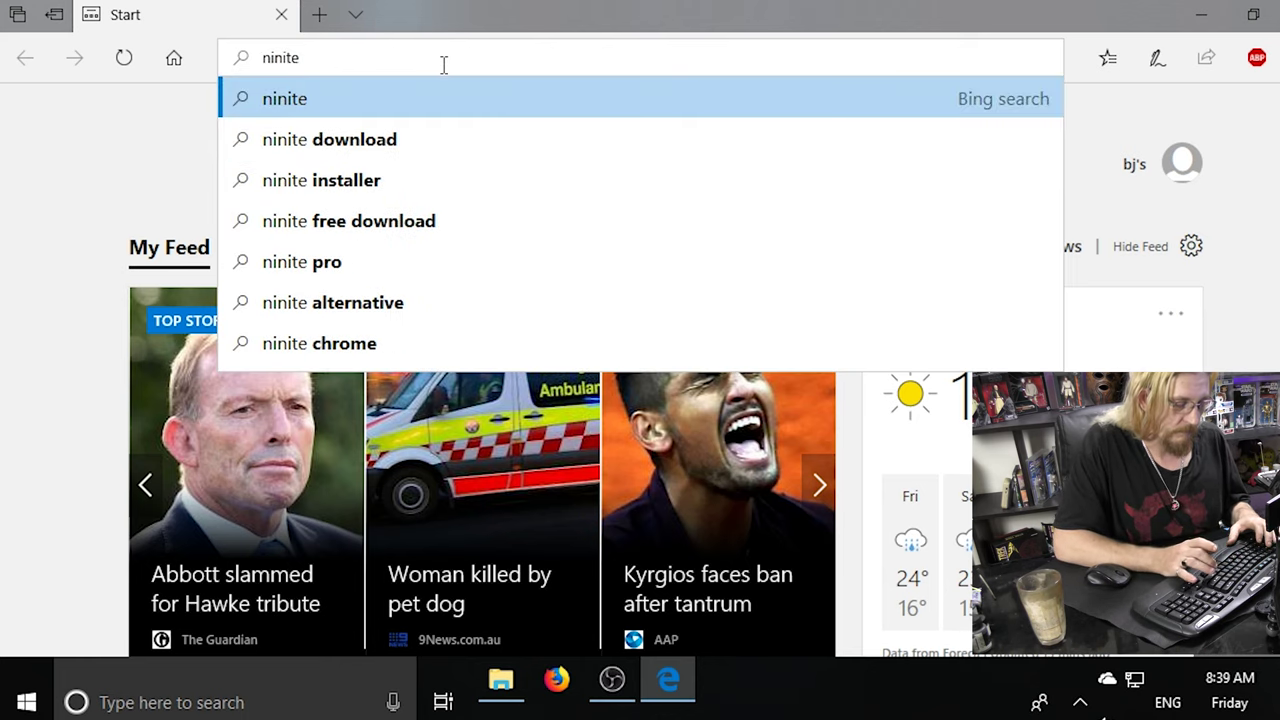
{"action": "key", "text": "Return"}
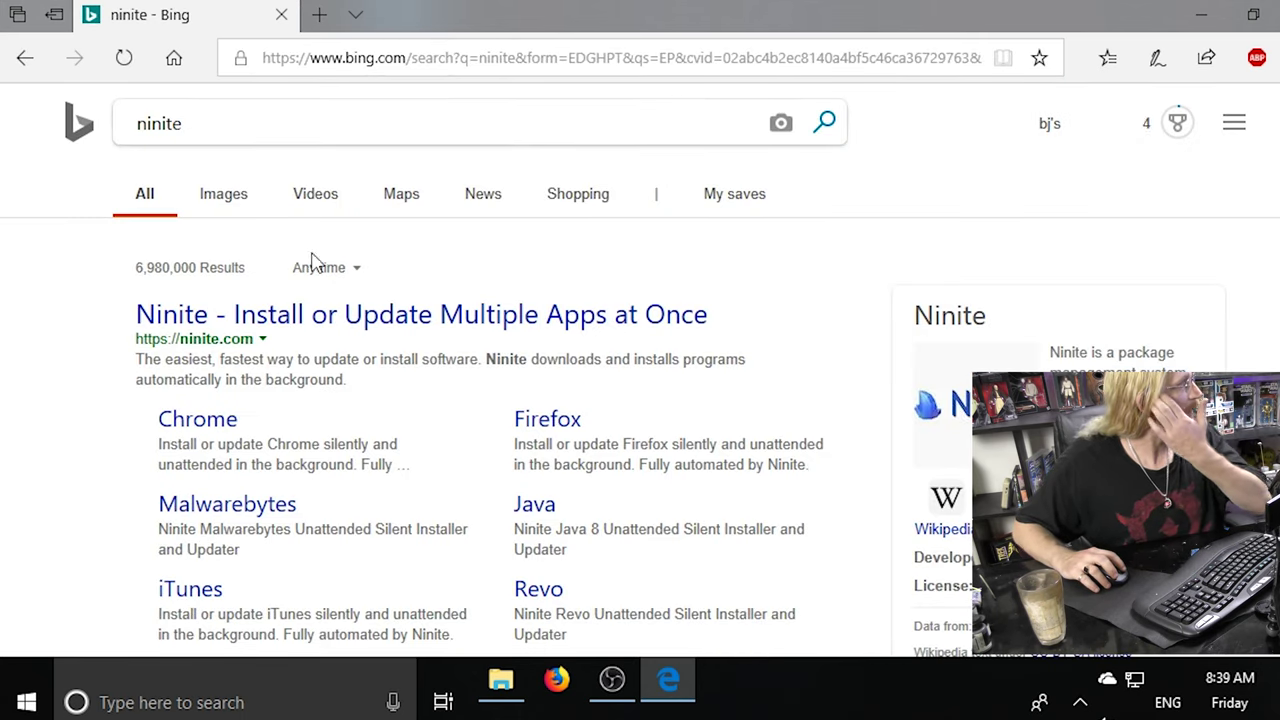
{"action": "left_click", "coordinate": [290, 332]}
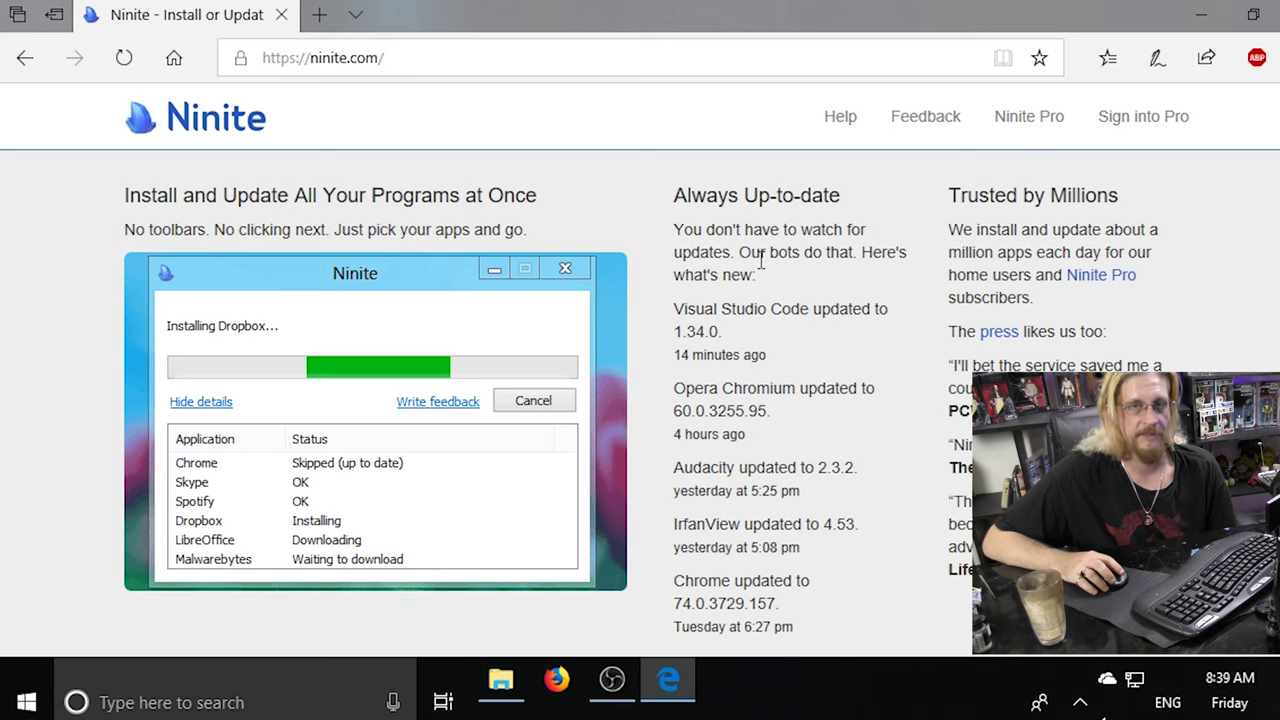
Scroll to Ninite's app list and tick Chrome under Web Browsers.
{"action": "scroll", "coordinate": [762, 258], "scroll_direction": "down", "scroll_amount": 6}
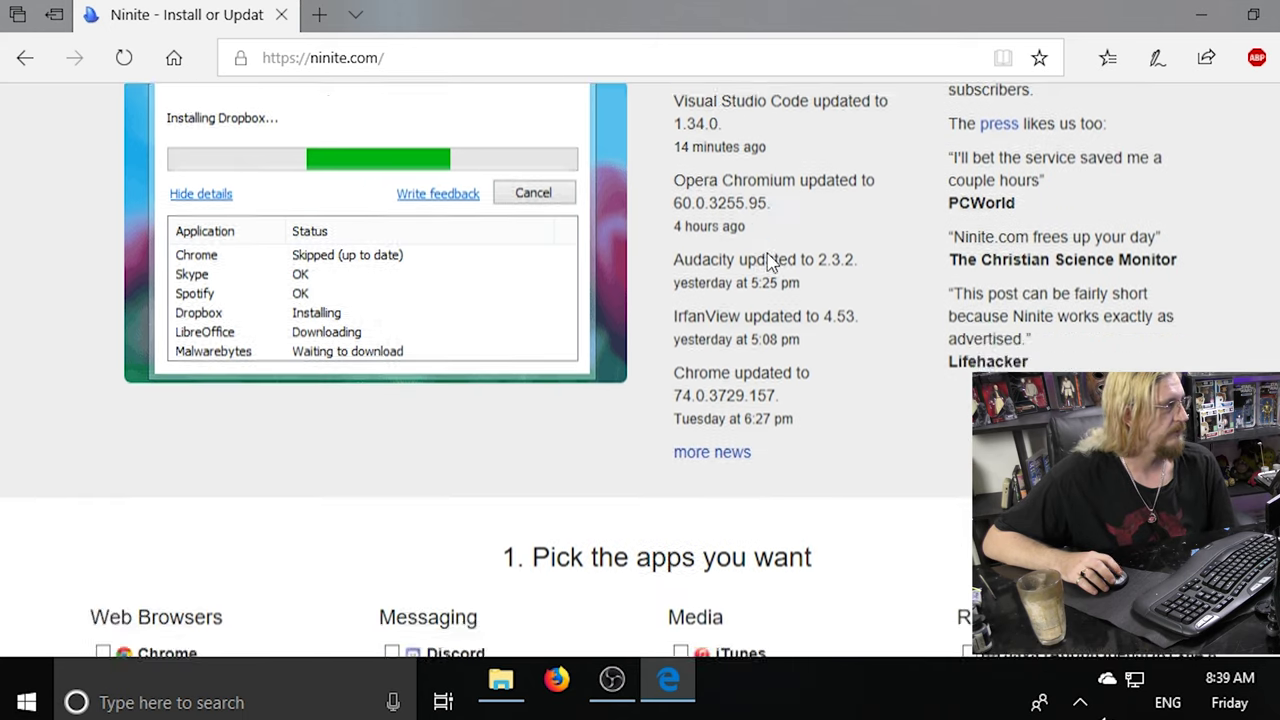
{"action": "scroll", "coordinate": [768, 252], "scroll_direction": "down", "scroll_amount": 1}
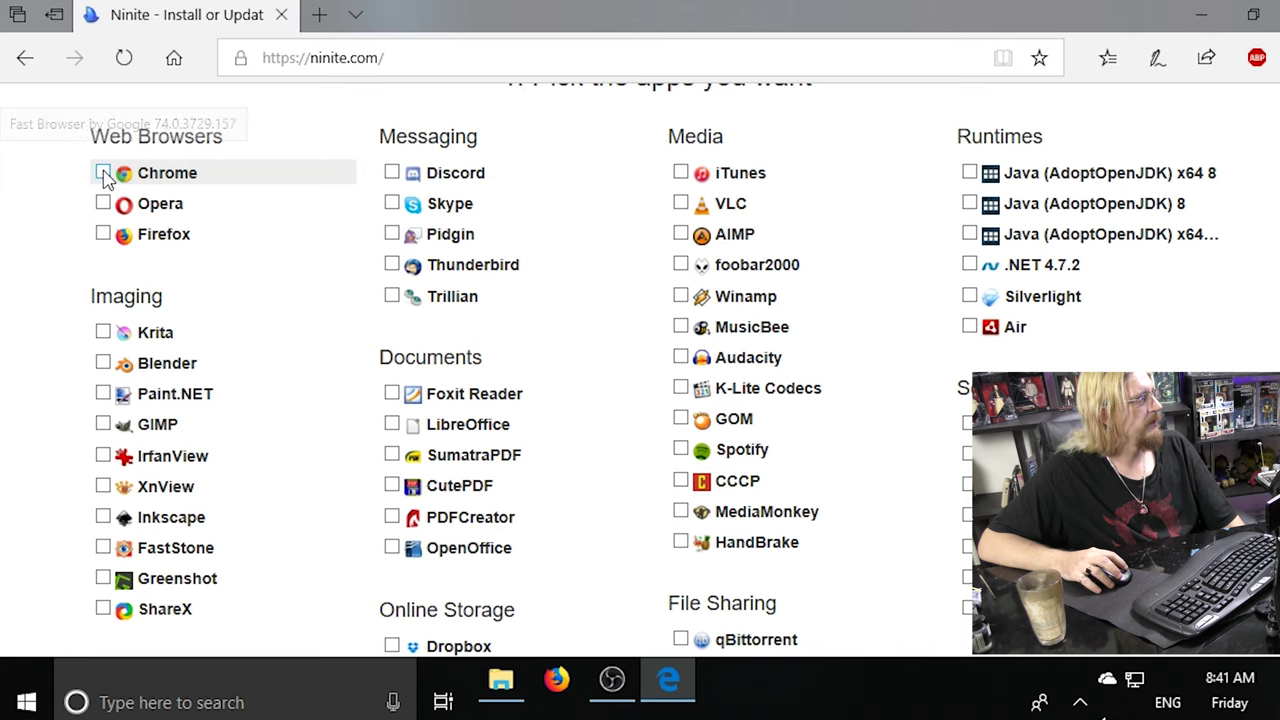
{"action": "left_click", "coordinate": [104, 173]}
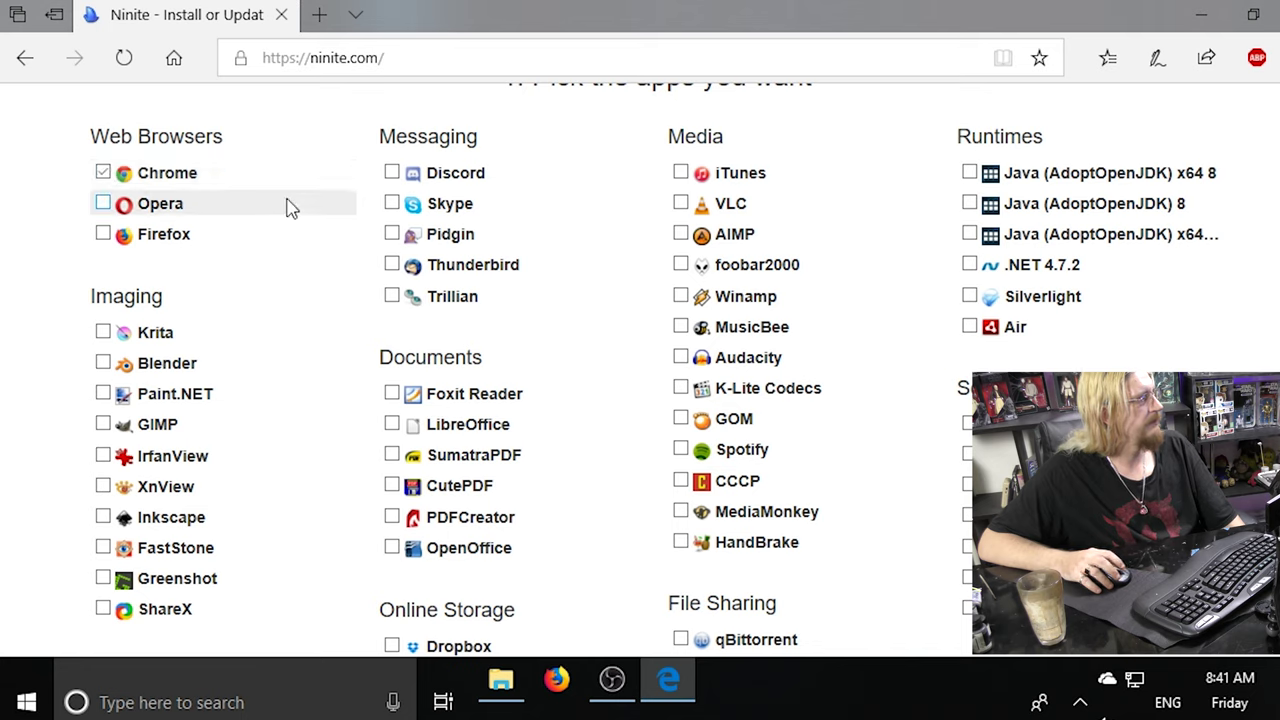
Tick Discord, VLC and Malwarebytes in Ninite's app list.
{"action": "left_click", "coordinate": [393, 174]}
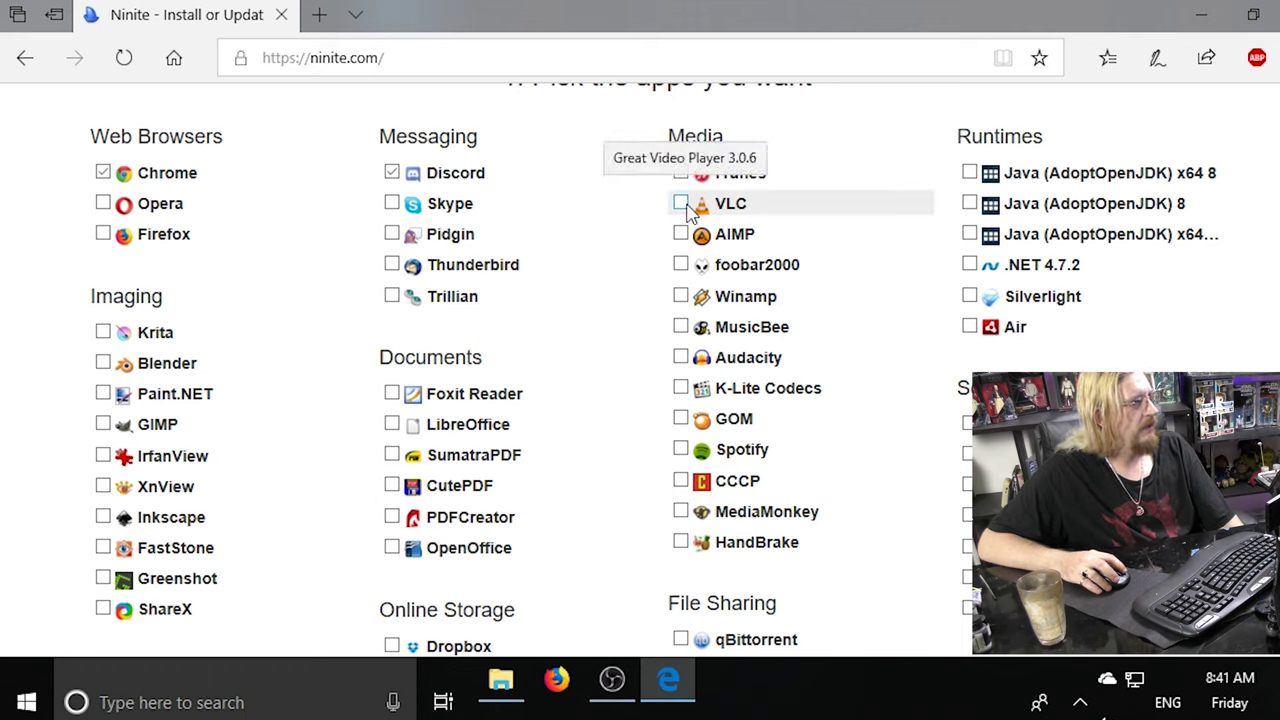
{"action": "left_click", "coordinate": [683, 206]}
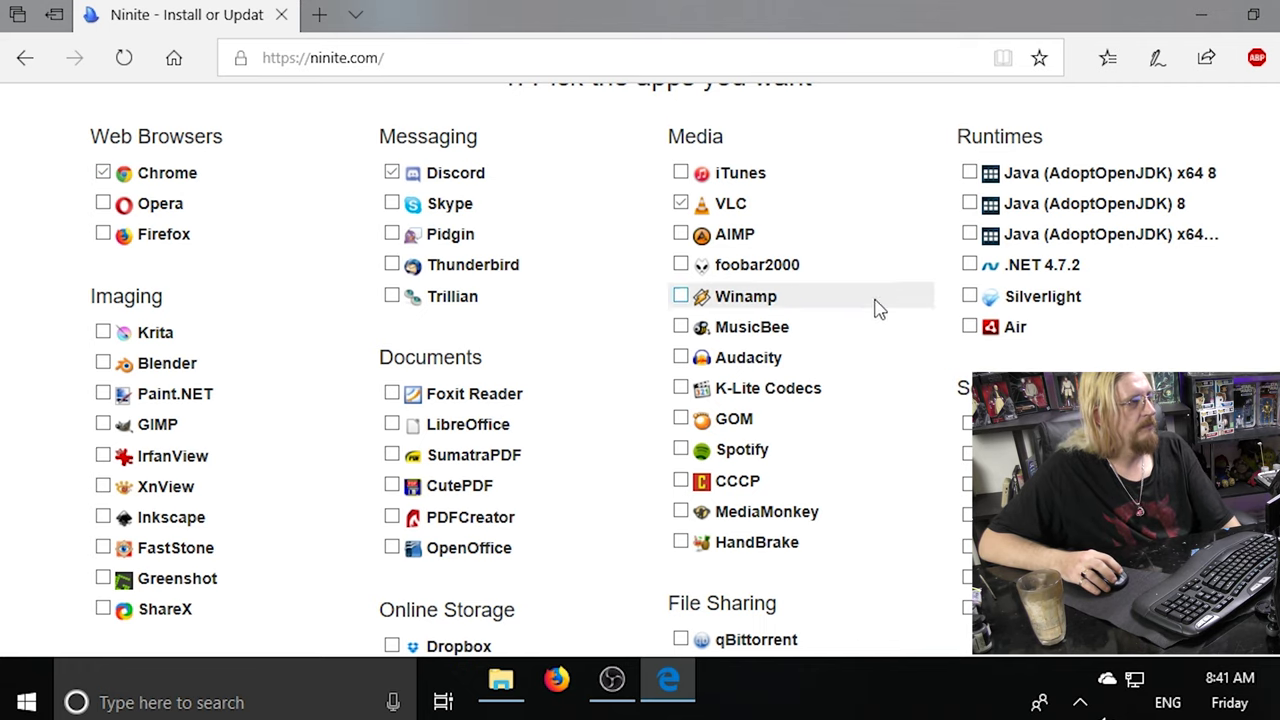
{"action": "scroll", "coordinate": [877, 312], "scroll_direction": "down", "scroll_amount": 1}
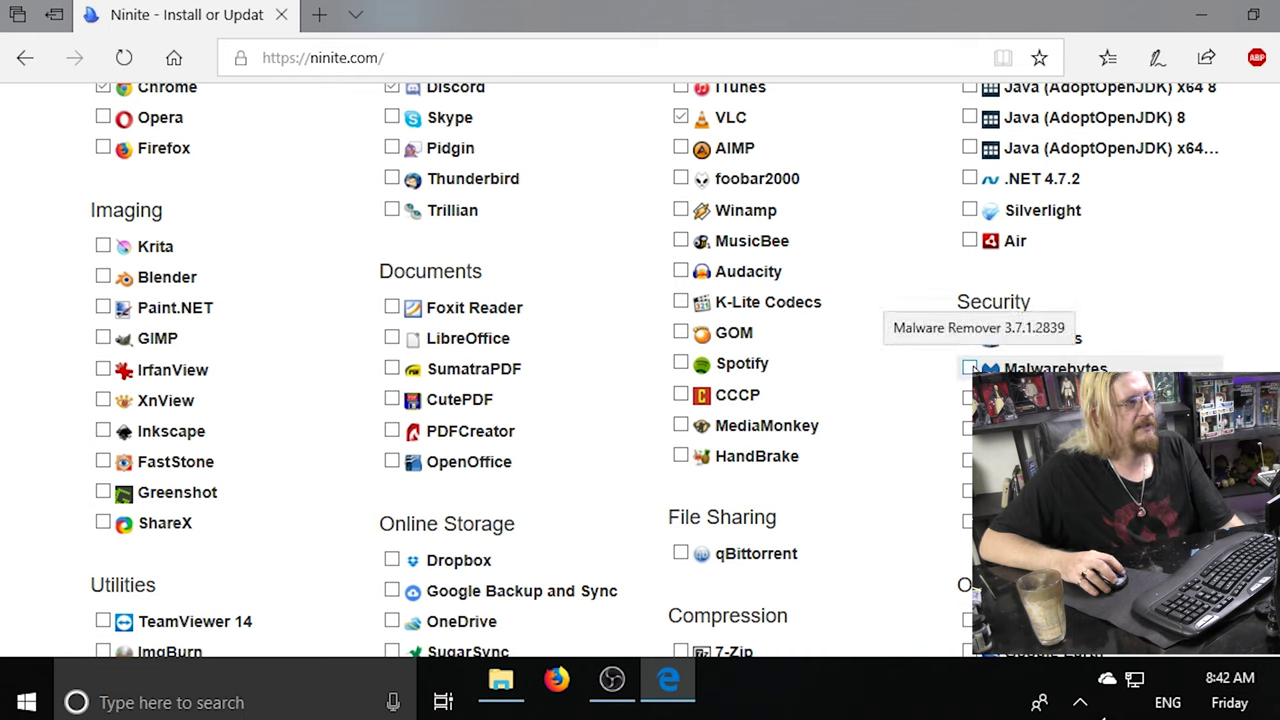
{"action": "left_click", "coordinate": [970, 368]}
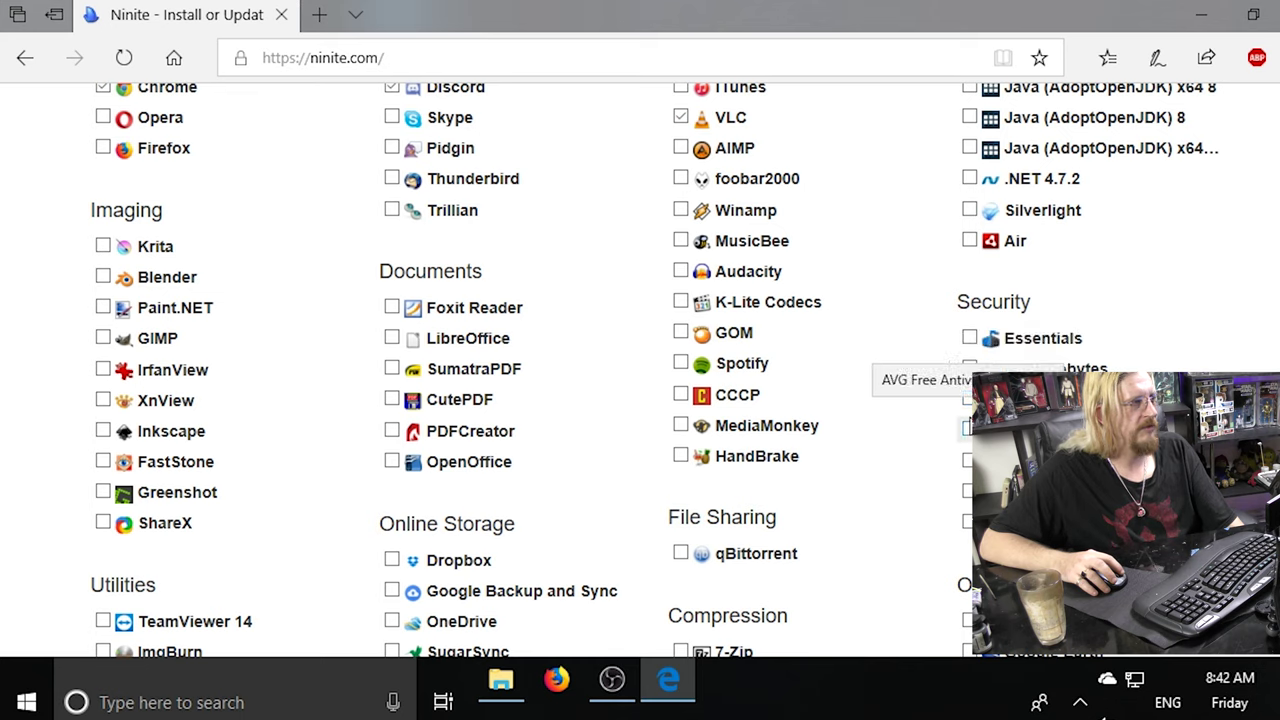
{"action": "left_click", "coordinate": [969, 368]}
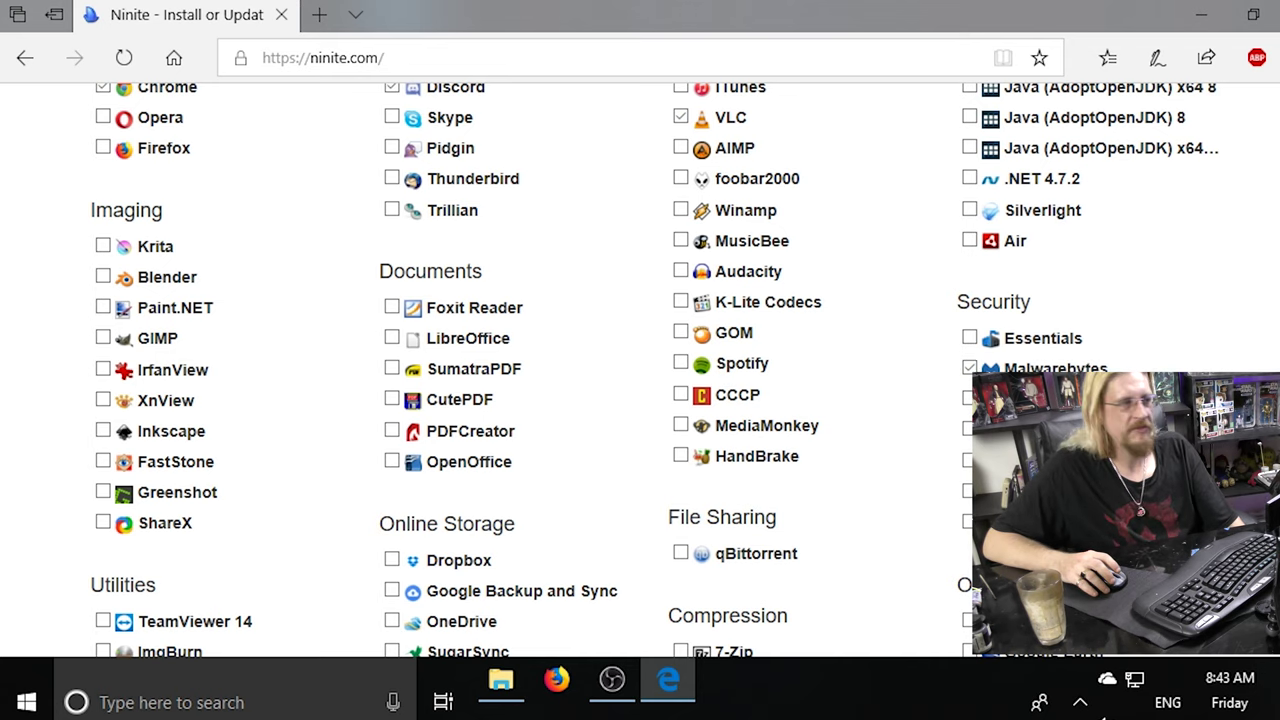
{"action": "scroll", "coordinate": [1108, 355], "scroll_direction": "down", "scroll_amount": 1}
{"action": "scroll", "coordinate": [1108, 355], "scroll_direction": "down", "scroll_amount": 2}
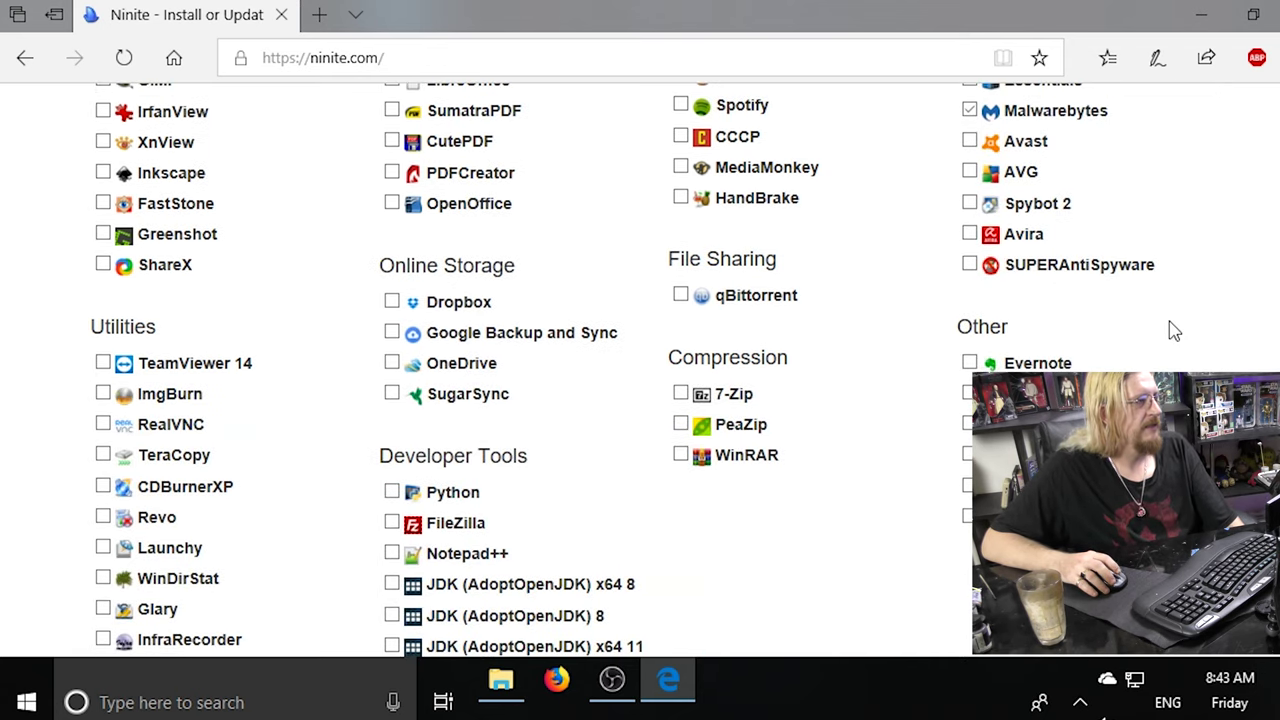
{"action": "scroll", "coordinate": [1174, 331], "scroll_direction": "down", "scroll_amount": 1}
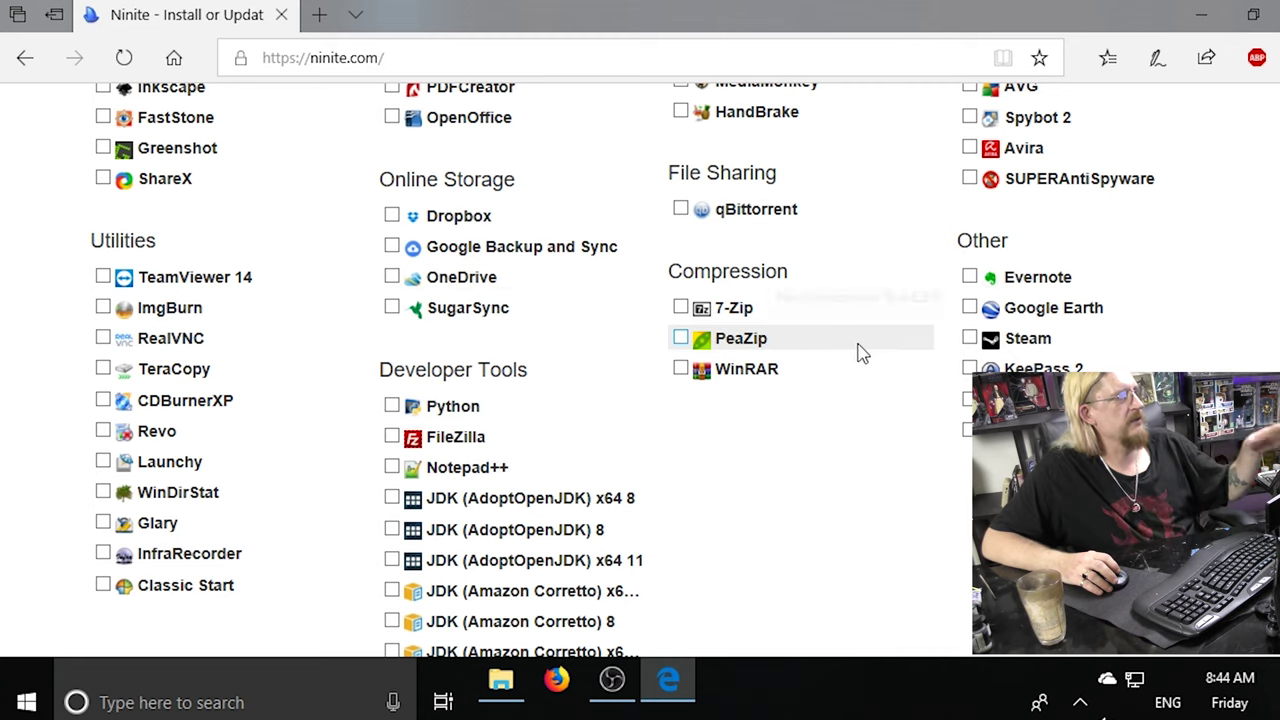
{"action": "scroll", "coordinate": [860, 352], "scroll_direction": "up", "scroll_amount": 1}
{"action": "scroll", "coordinate": [857, 351], "scroll_direction": "up", "scroll_amount": 5}
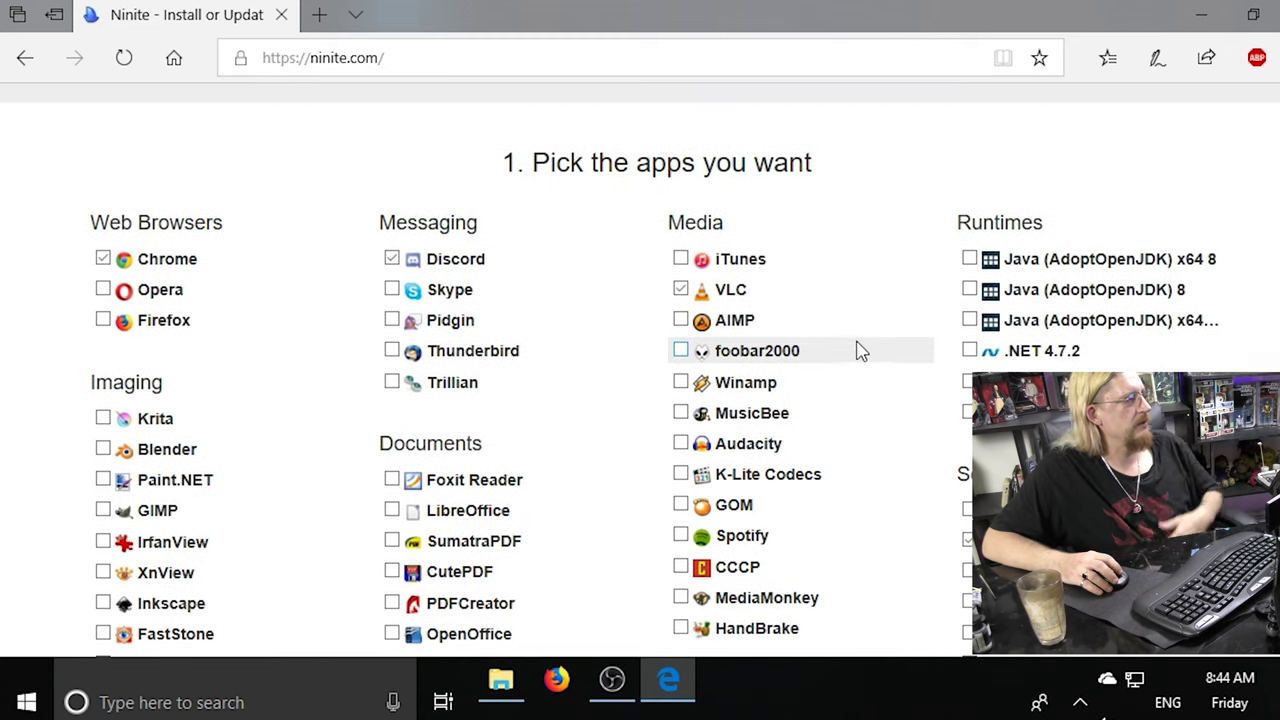
{"action": "scroll", "coordinate": [857, 350], "scroll_direction": "down", "scroll_amount": 2}
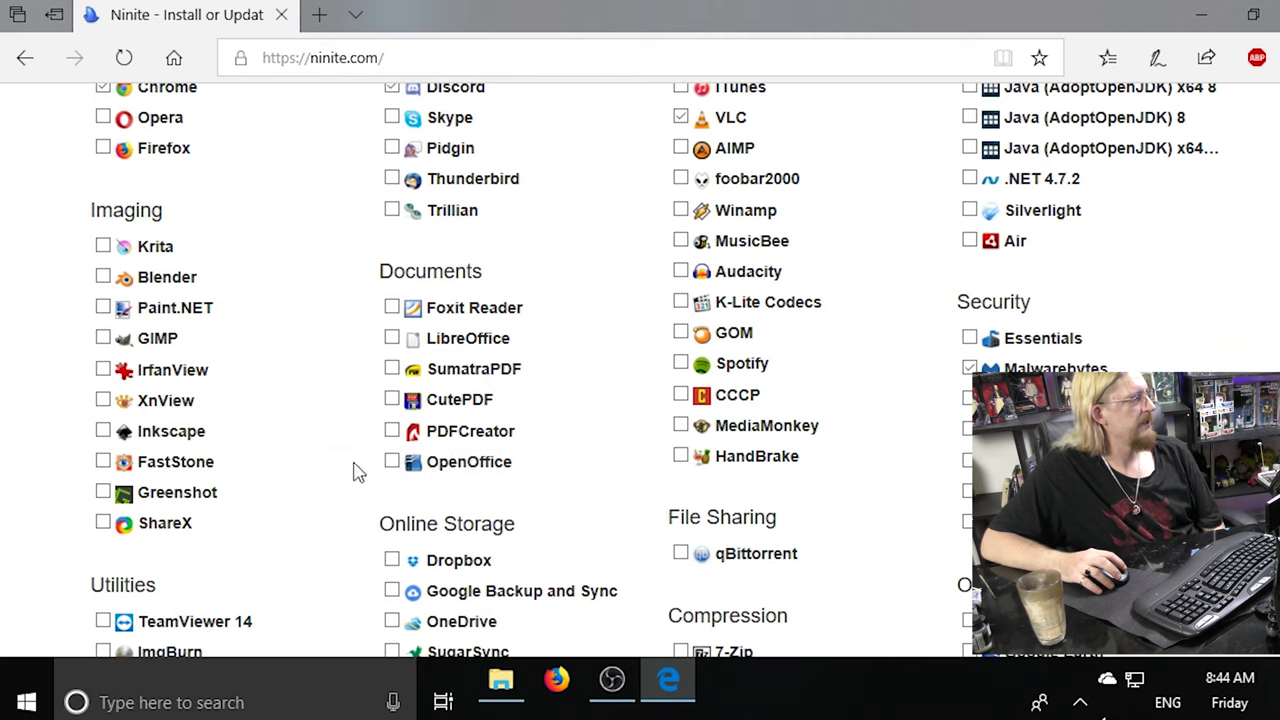
{"action": "scroll", "coordinate": [940, 345], "scroll_direction": "up", "scroll_amount": 1}
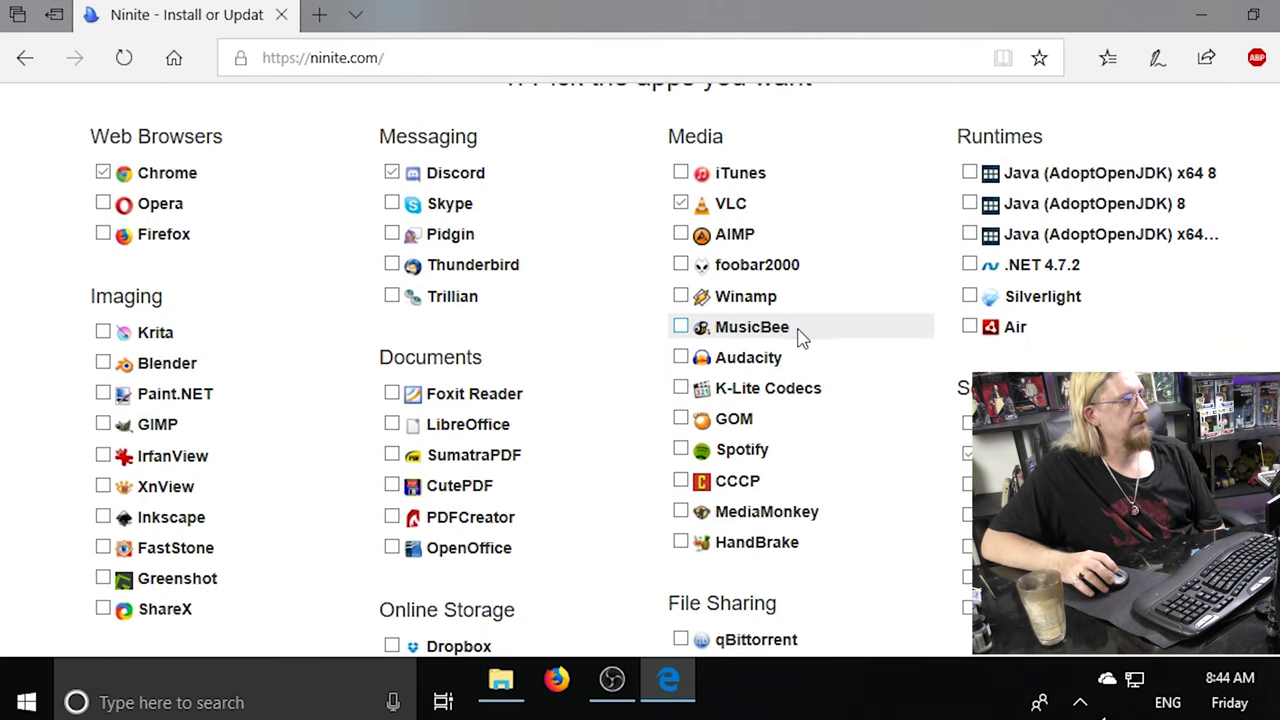
{"action": "scroll", "coordinate": [818, 296], "scroll_direction": "up", "scroll_amount": 5}
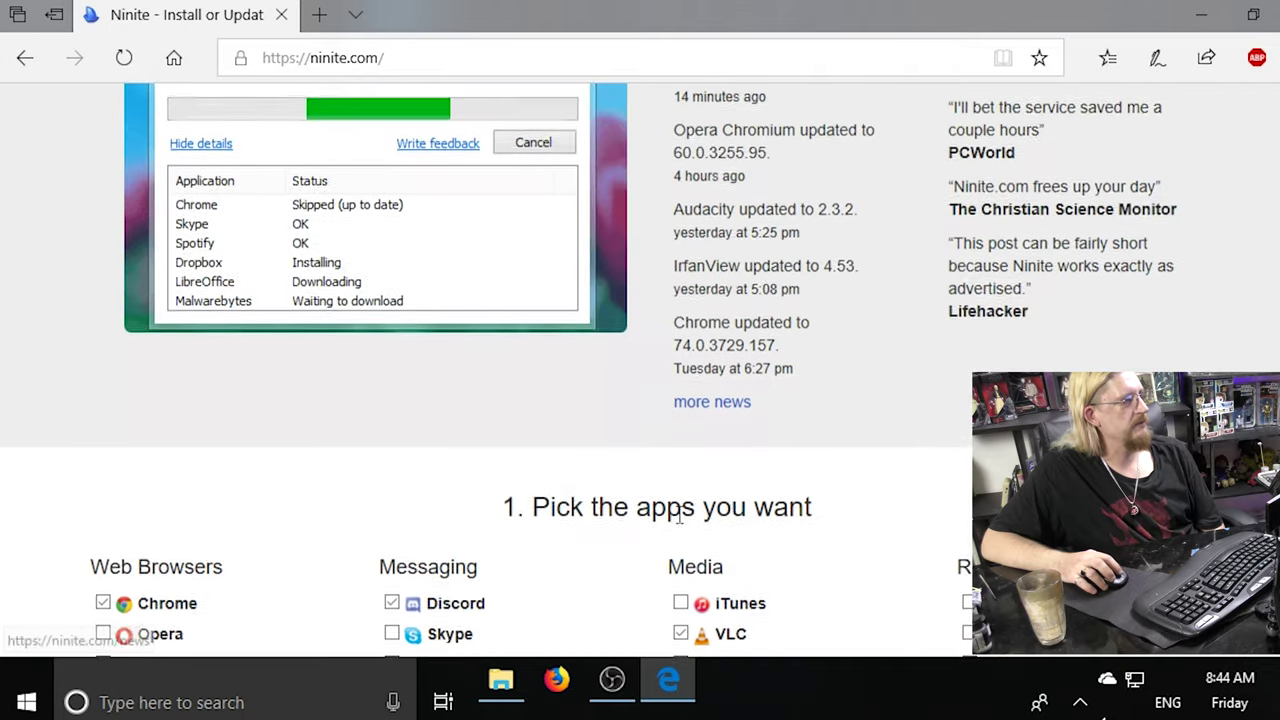
{"action": "scroll", "coordinate": [679, 516], "scroll_direction": "down", "scroll_amount": 3}
{"action": "scroll", "coordinate": [798, 289], "scroll_direction": "down", "scroll_amount": 11}
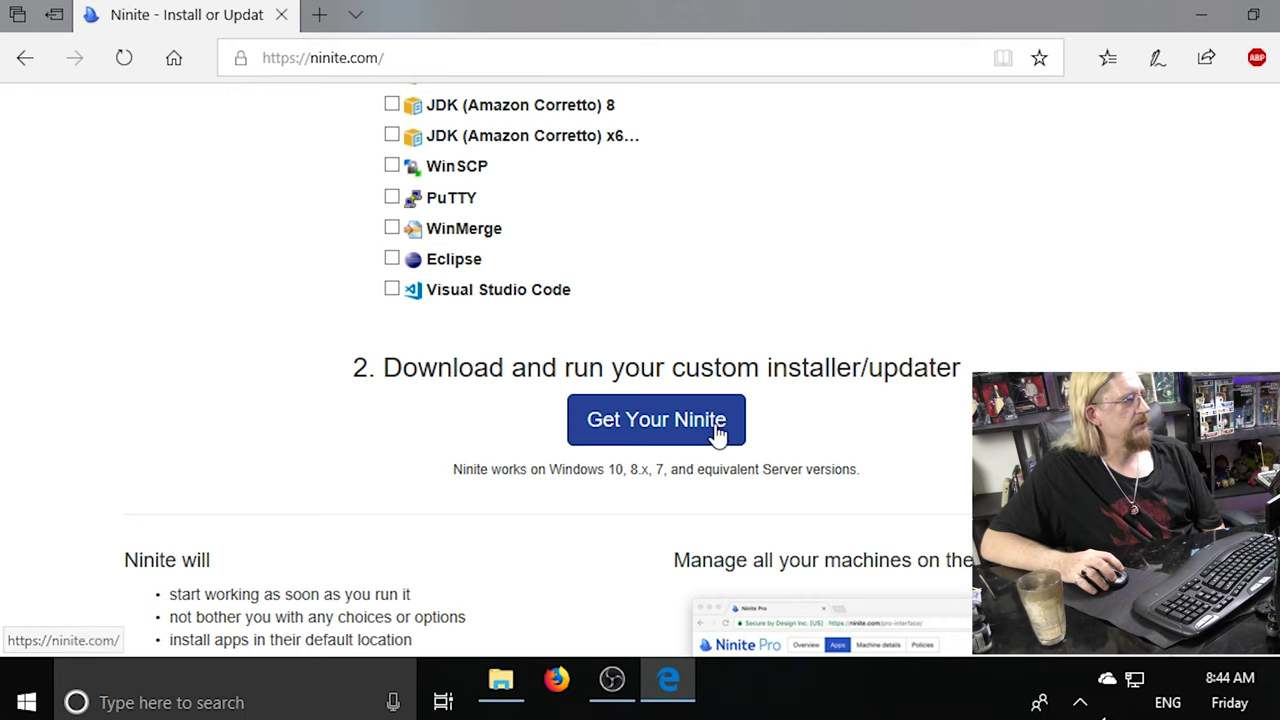
Download the custom Chrome, Discord, Malwarebytes and VLC Ninite installer and run it past the security warning.
{"action": "left_click", "coordinate": [656, 420]}
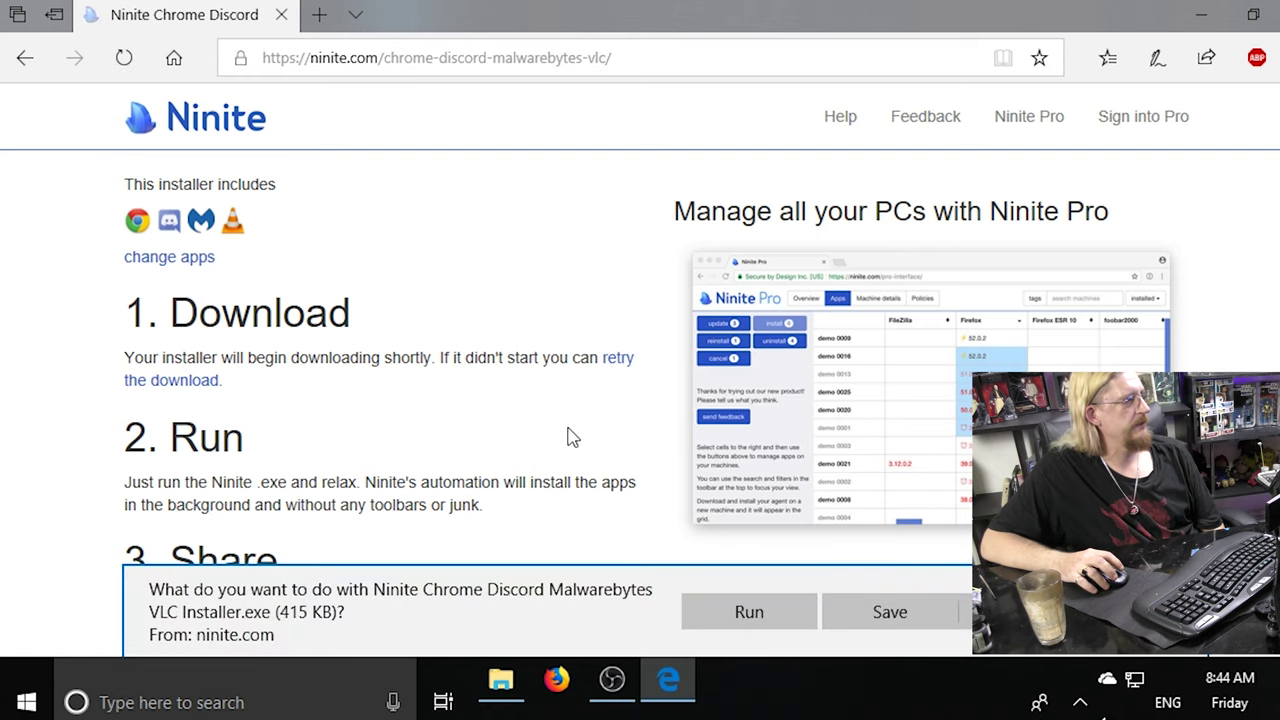
{"action": "scroll", "coordinate": [568, 508], "scroll_direction": "down", "scroll_amount": 2}
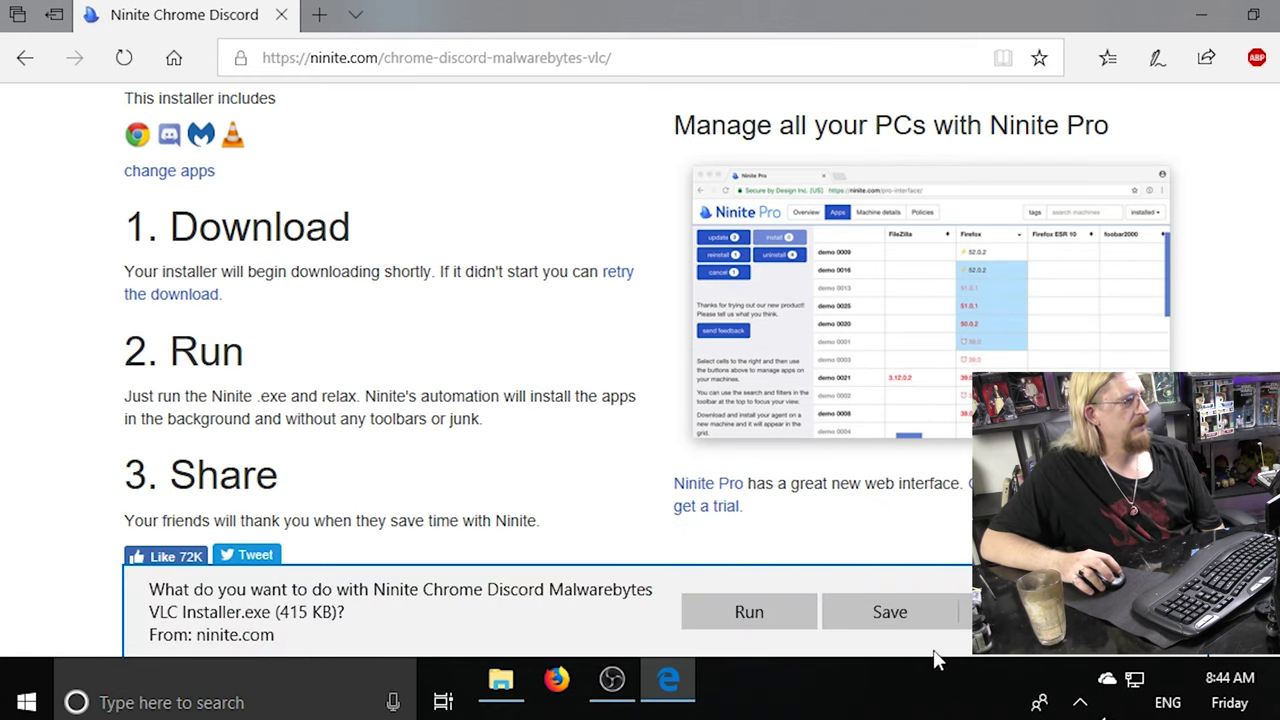
{"action": "left_click", "coordinate": [890, 612]}
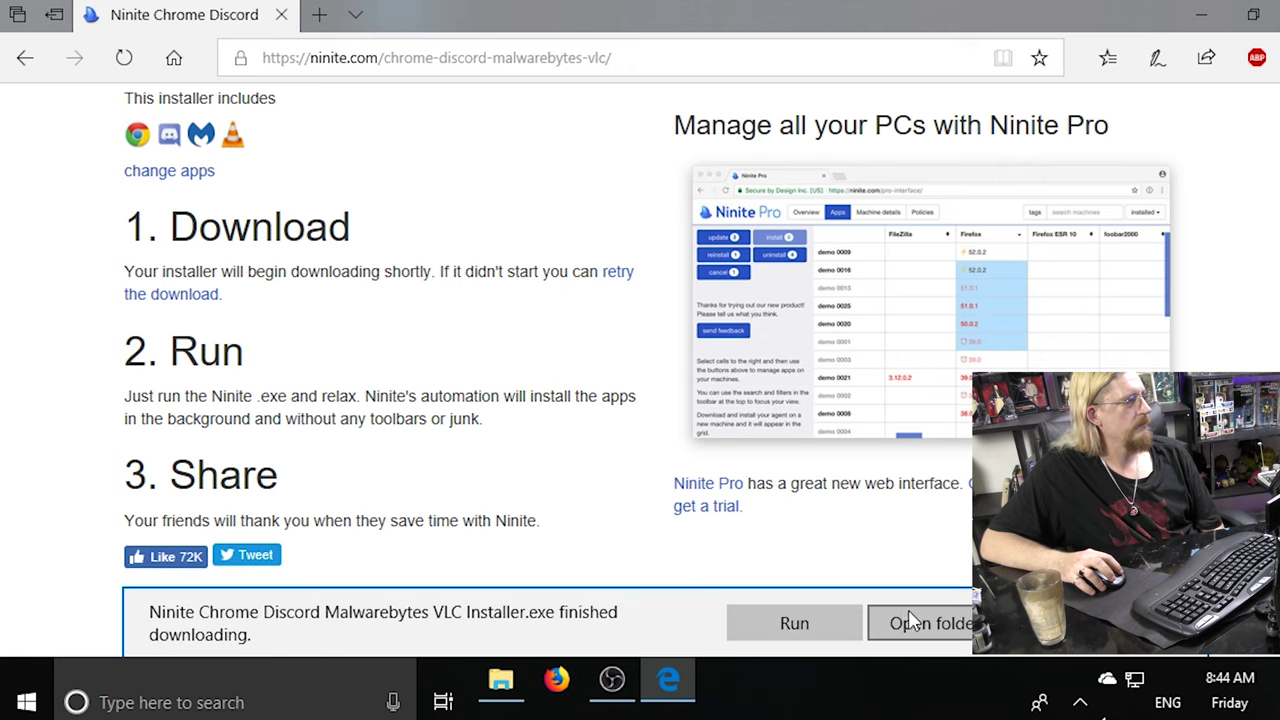
{"action": "left_click", "coordinate": [828, 630]}
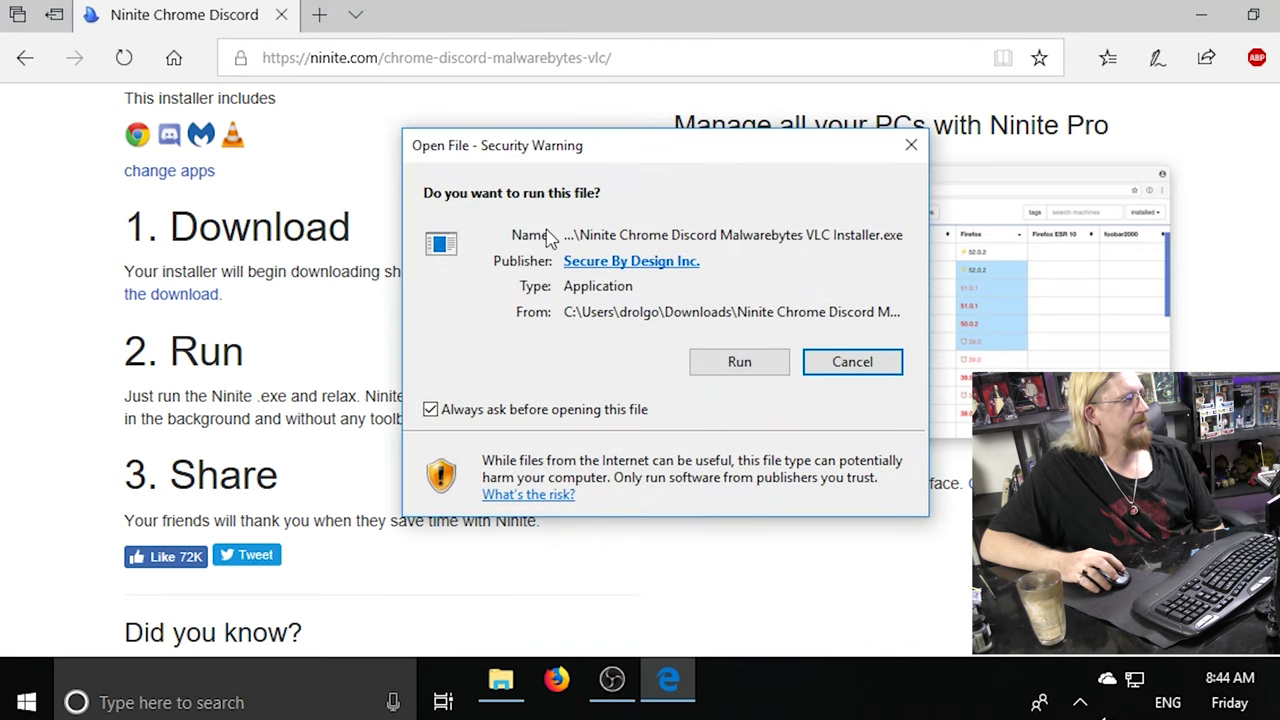
{"action": "left_click", "coordinate": [740, 362]}
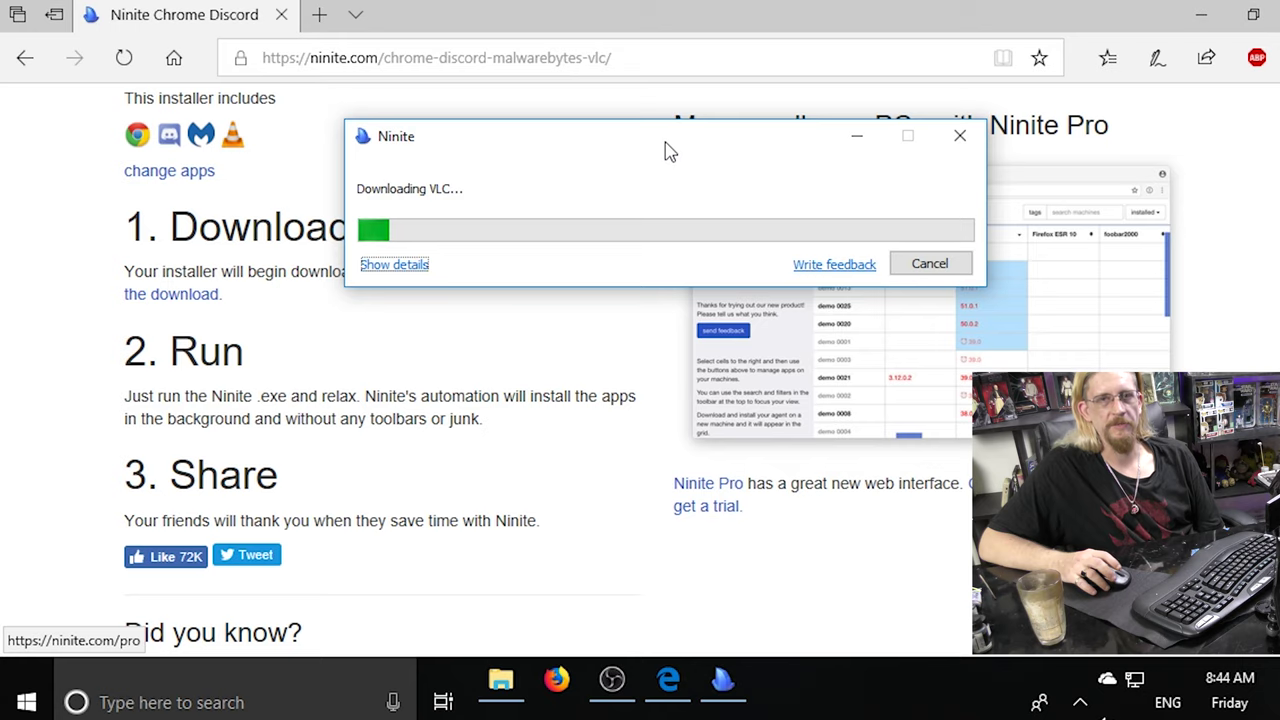
Go to download.com in a new tab, correcting the mistyped address.
{"action": "left_click", "coordinate": [322, 18]}
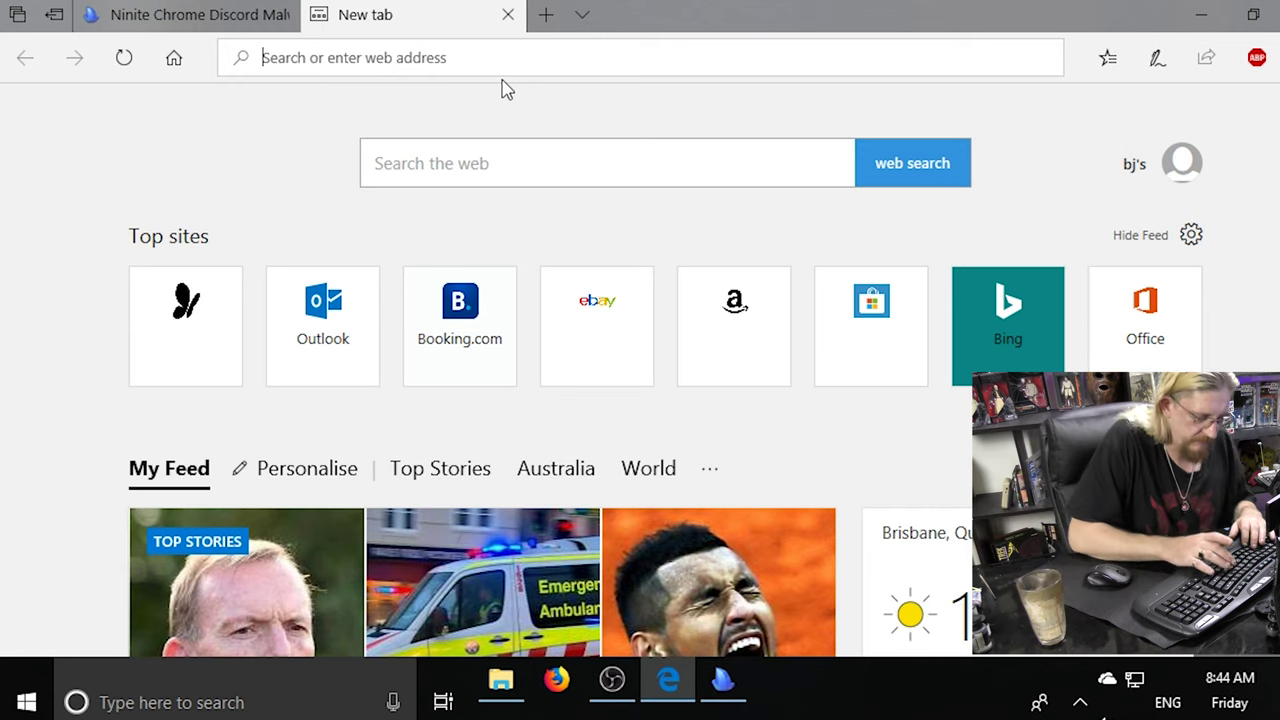
{"action": "type", "text": "dowl"}
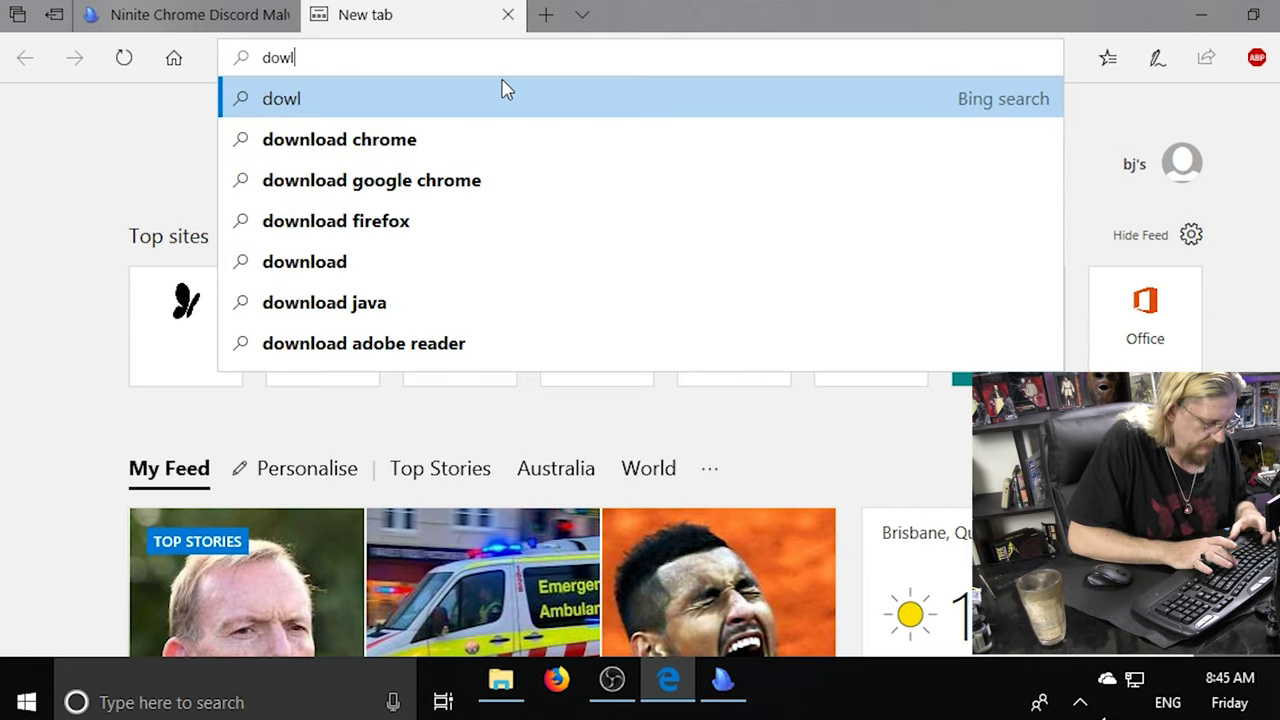
{"action": "type", "text": "aod.com"}
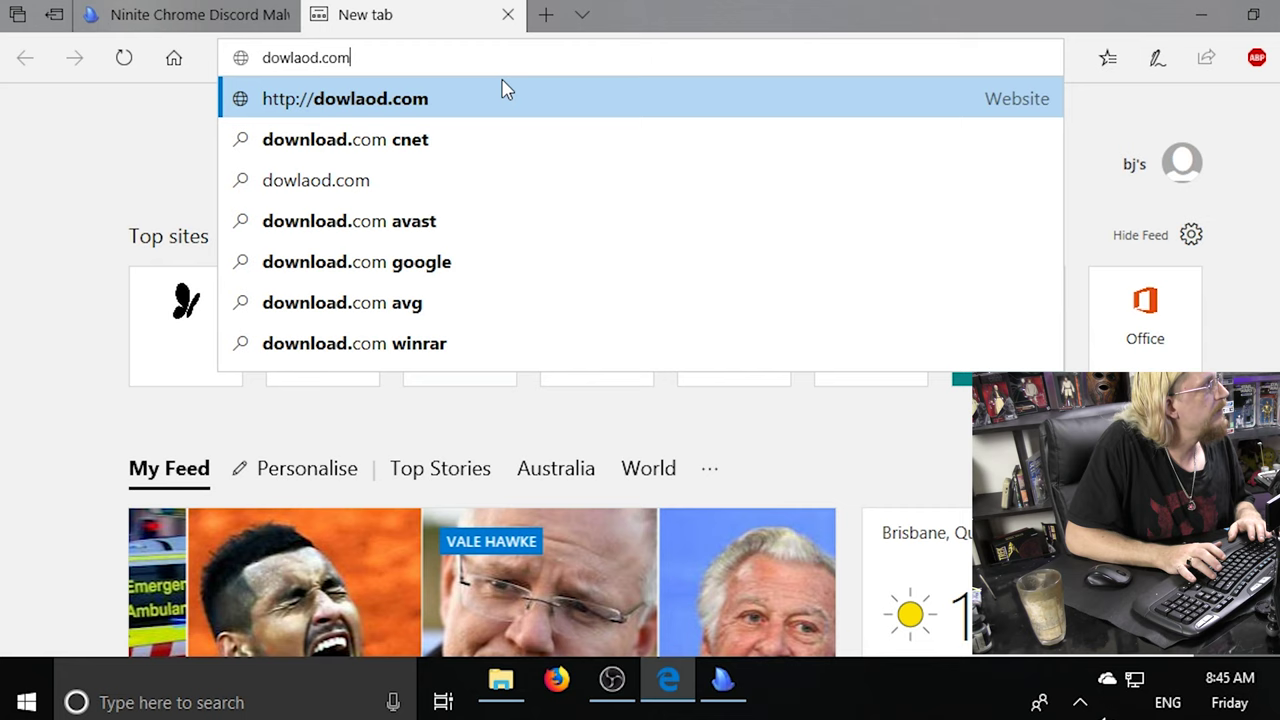
{"action": "key", "text": "BackSpace"}
{"action": "key", "text": "BackSpace"}
{"action": "key", "text": "BackSpace"}
{"action": "key", "text": "BackSpace"}
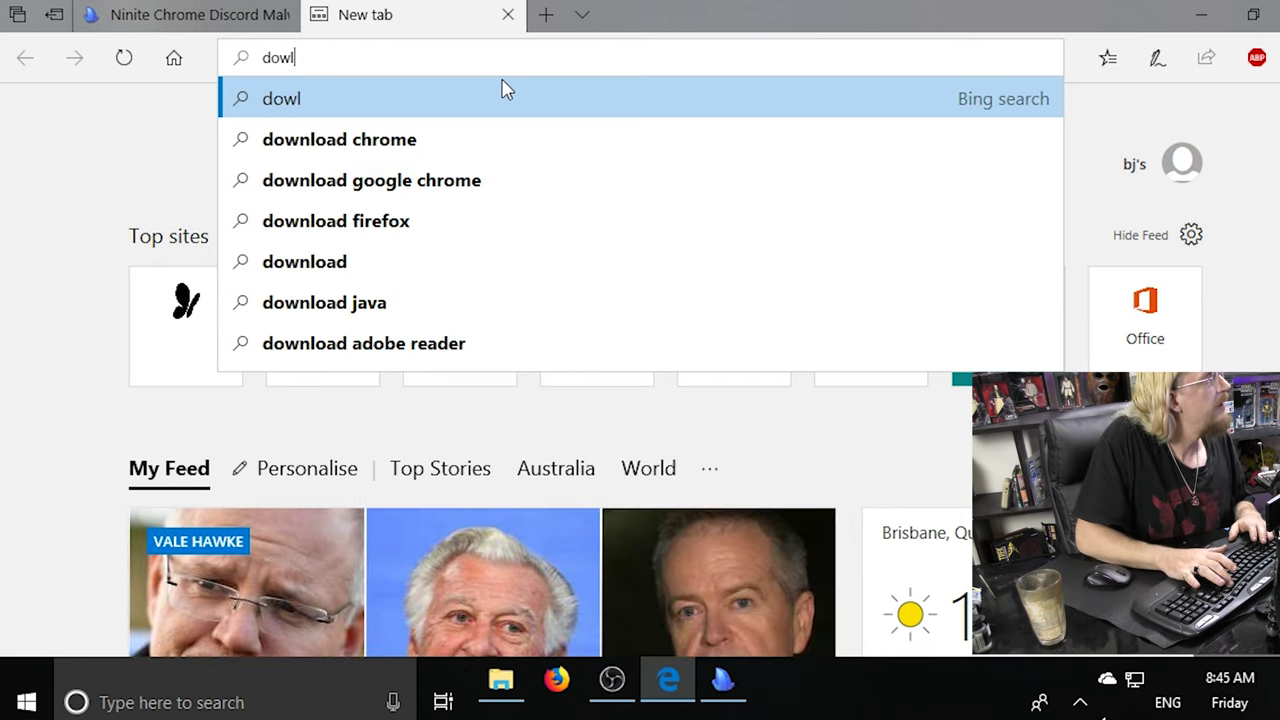
{"action": "key", "text": "BackSpace"}
{"action": "type", "text": "nload.com"}
{"action": "key", "text": "Return"}
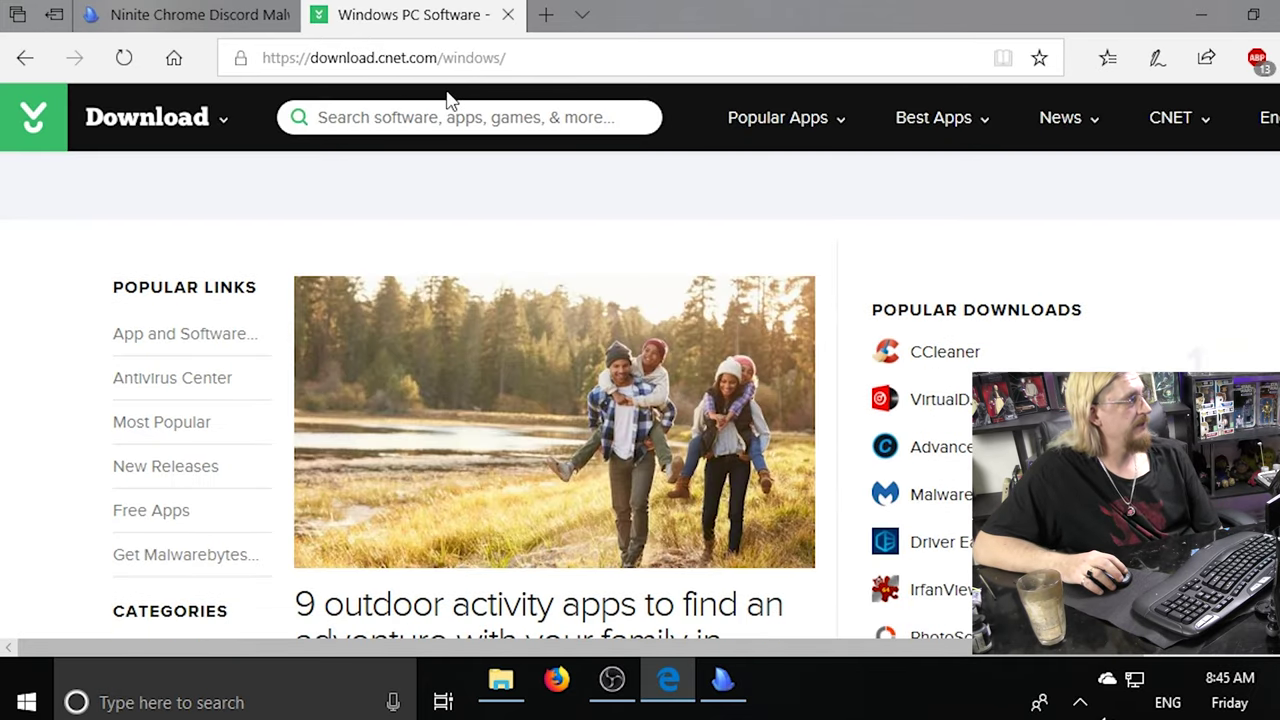
{"action": "left_click", "coordinate": [400, 122]}
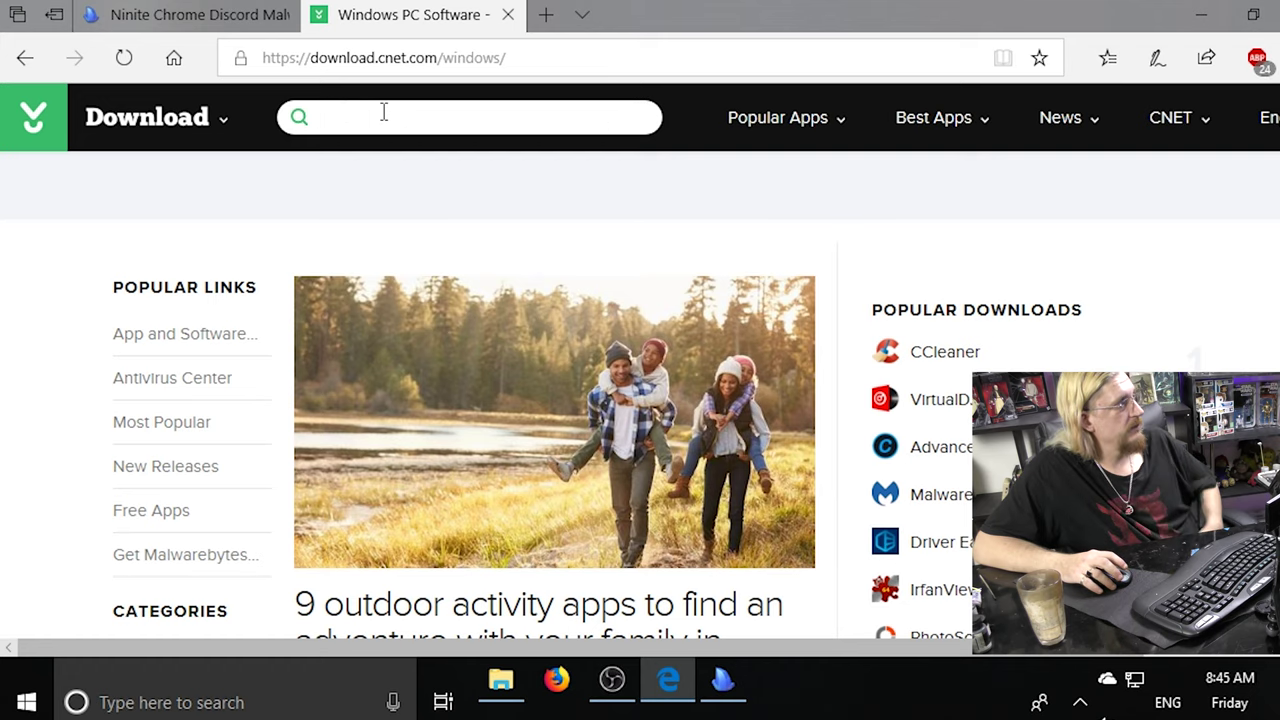
Search Download.com for 'discord' and check Ninite's progress and the Controlled folder access warning.
{"action": "type", "text": "discord"}
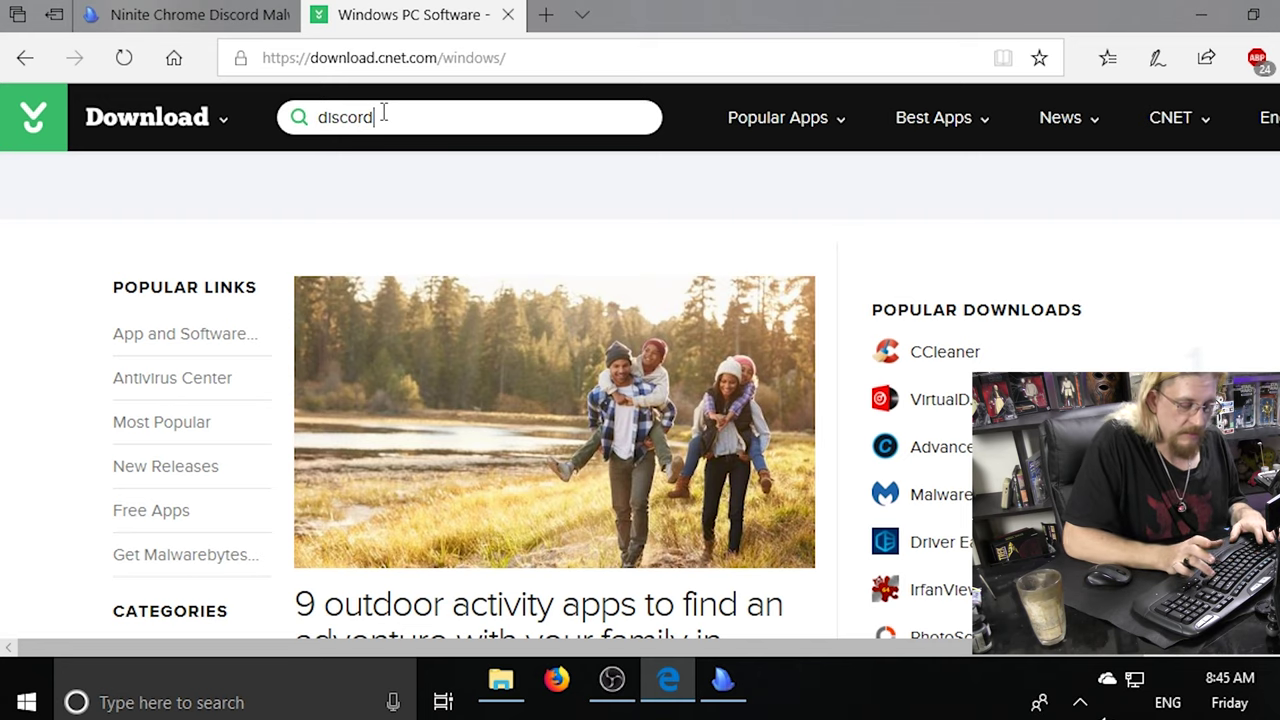
{"action": "key", "text": "Return"}
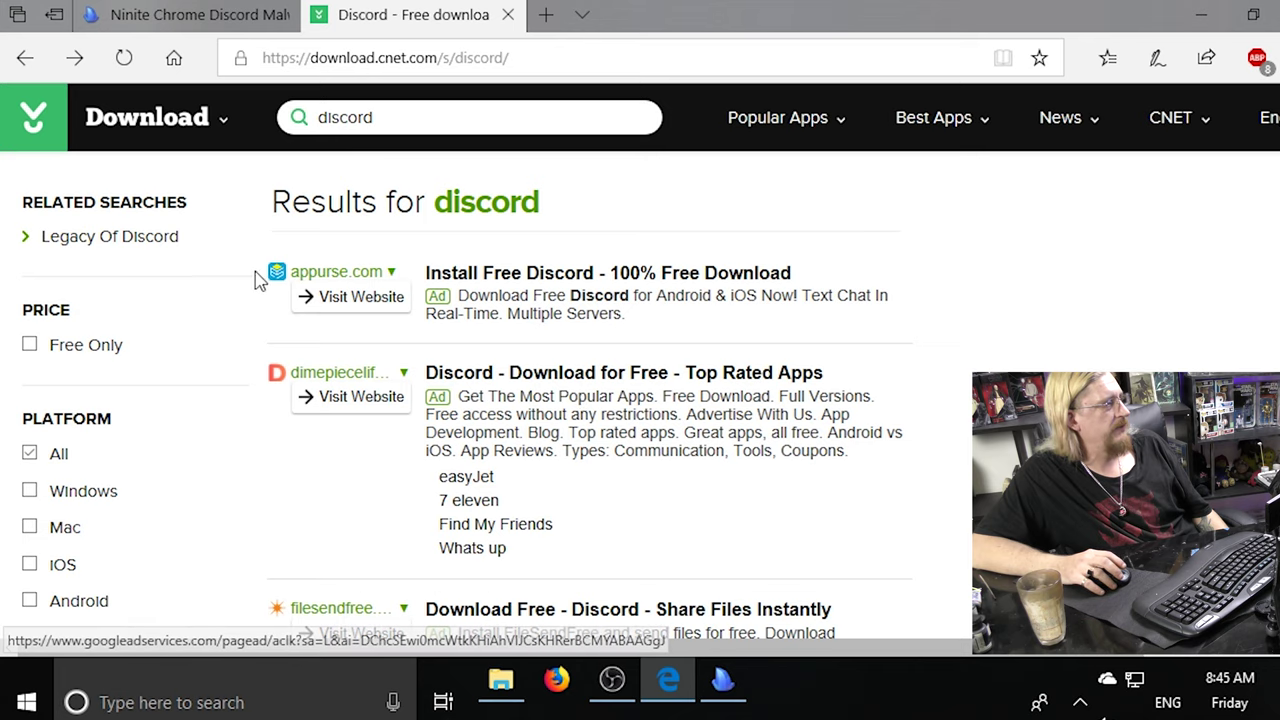
{"action": "scroll", "coordinate": [252, 282], "scroll_direction": "down", "scroll_amount": 1}
{"action": "scroll", "coordinate": [252, 282], "scroll_direction": "down", "scroll_amount": 1}
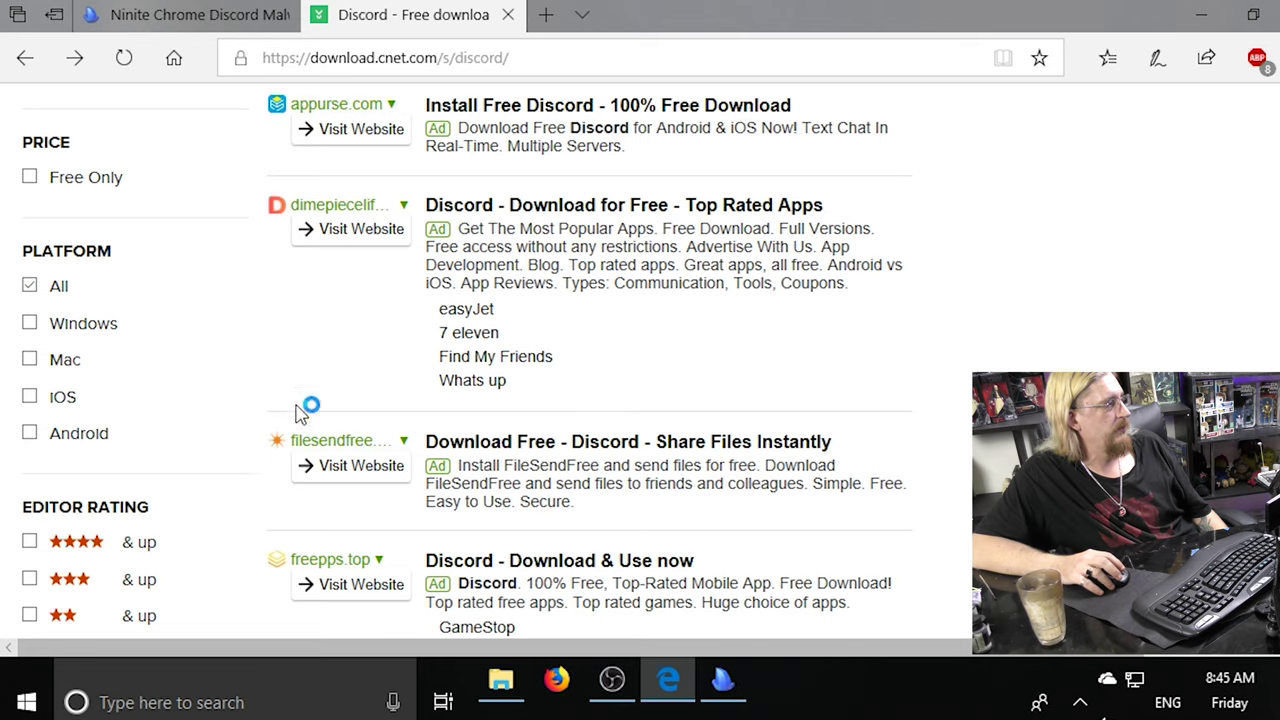
{"action": "scroll", "coordinate": [641, 393], "scroll_direction": "up", "scroll_amount": 2}
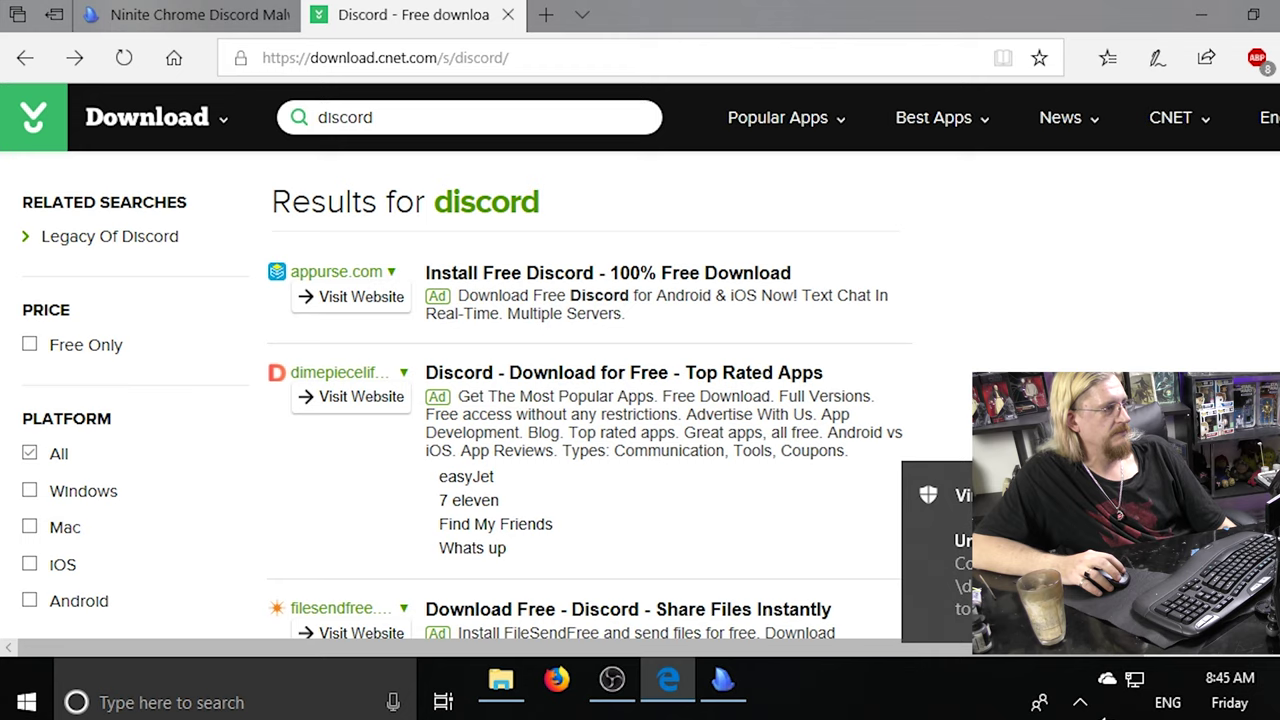
{"action": "left_click", "coordinate": [724, 681]}
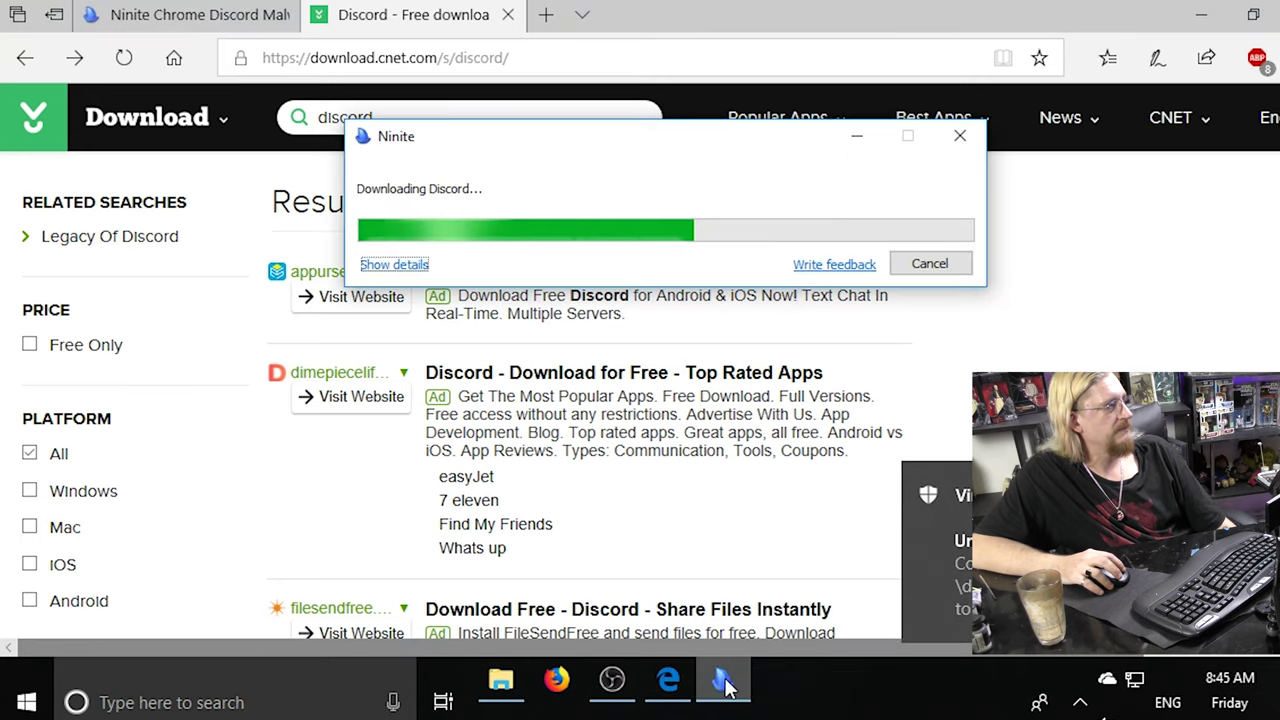
{"action": "left_click", "coordinate": [1040, 540]}
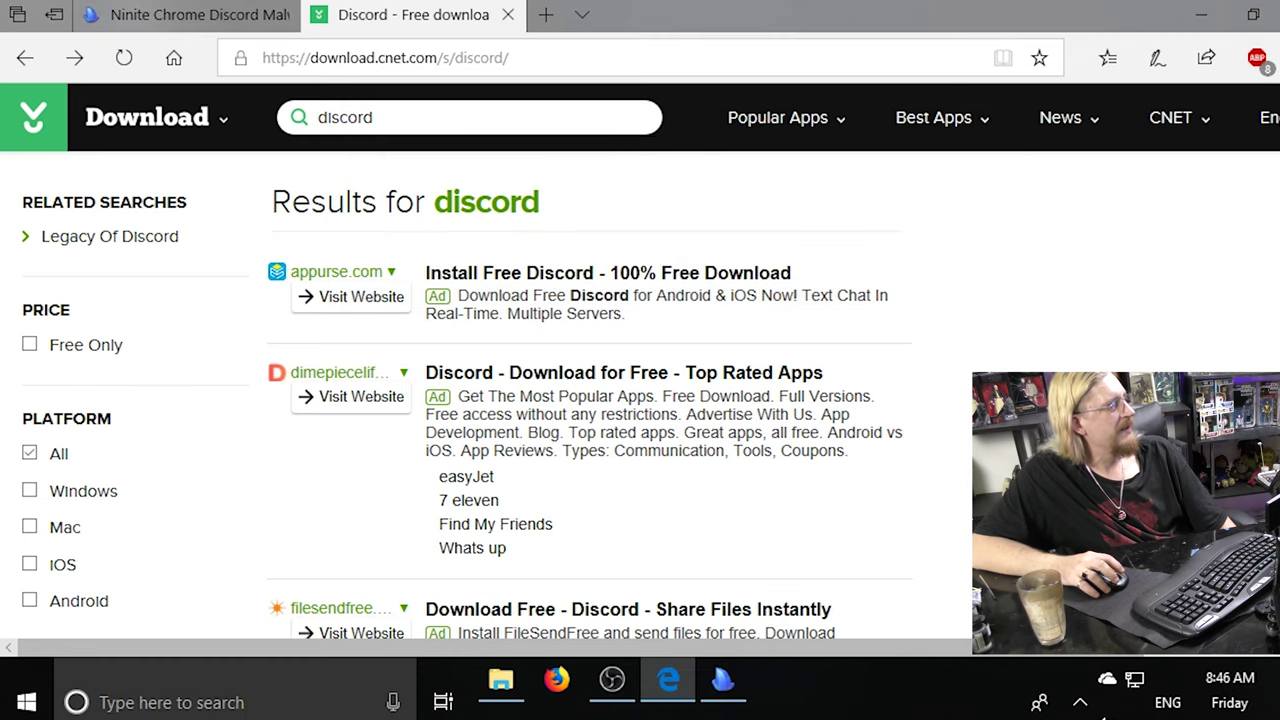
Browse the discord results and open the Install Free Discord listing.
{"action": "scroll", "coordinate": [968, 302], "scroll_direction": "down", "scroll_amount": 3}
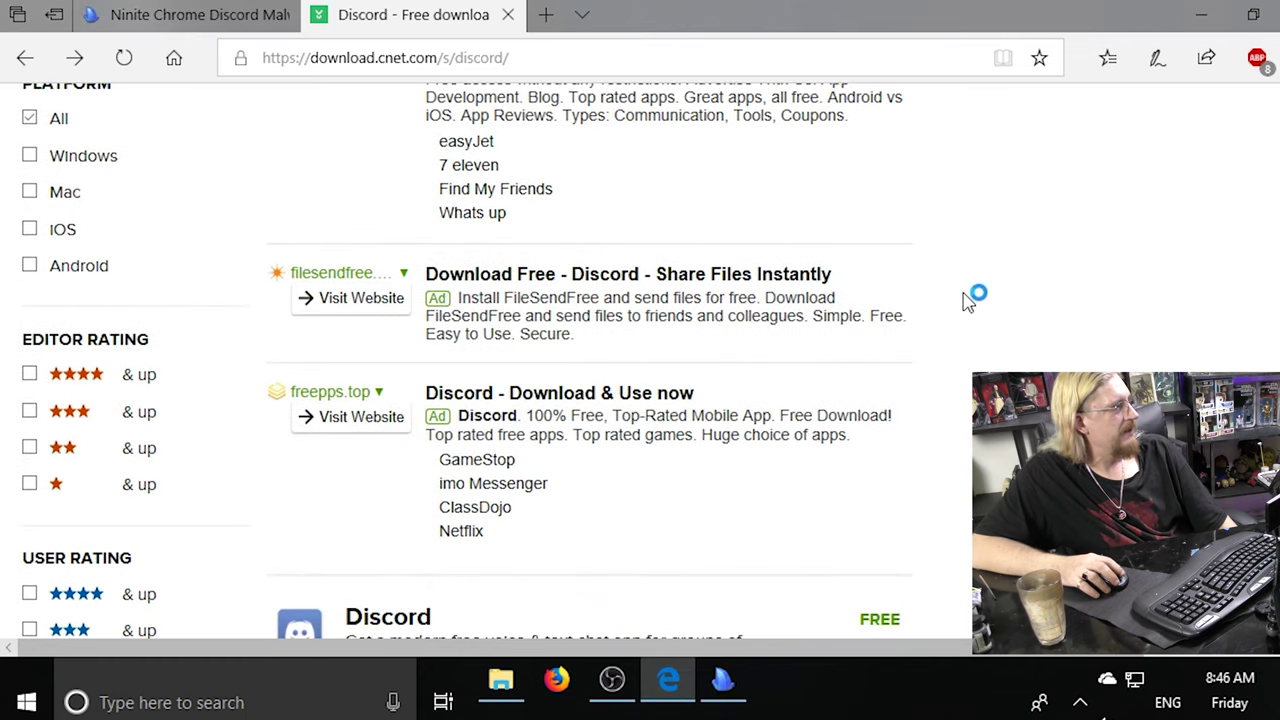
{"action": "scroll", "coordinate": [968, 302], "scroll_direction": "down", "scroll_amount": 3}
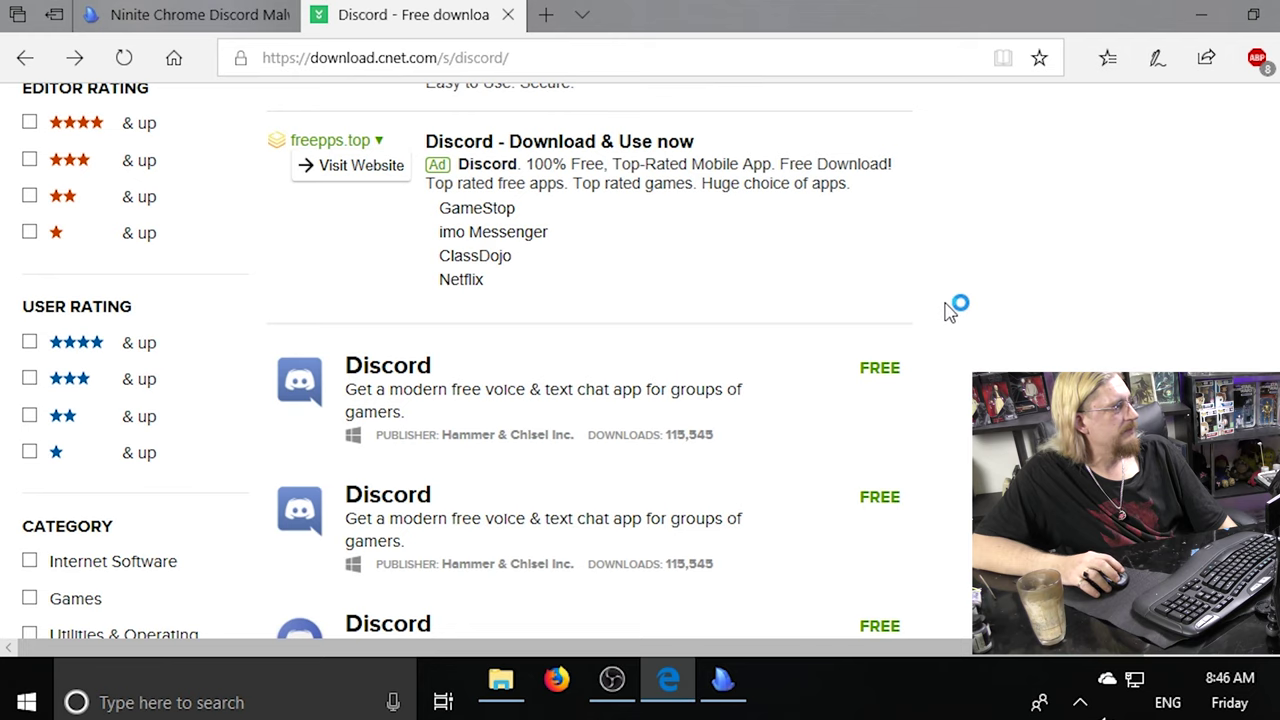
{"action": "scroll", "coordinate": [648, 318], "scroll_direction": "down", "scroll_amount": 3}
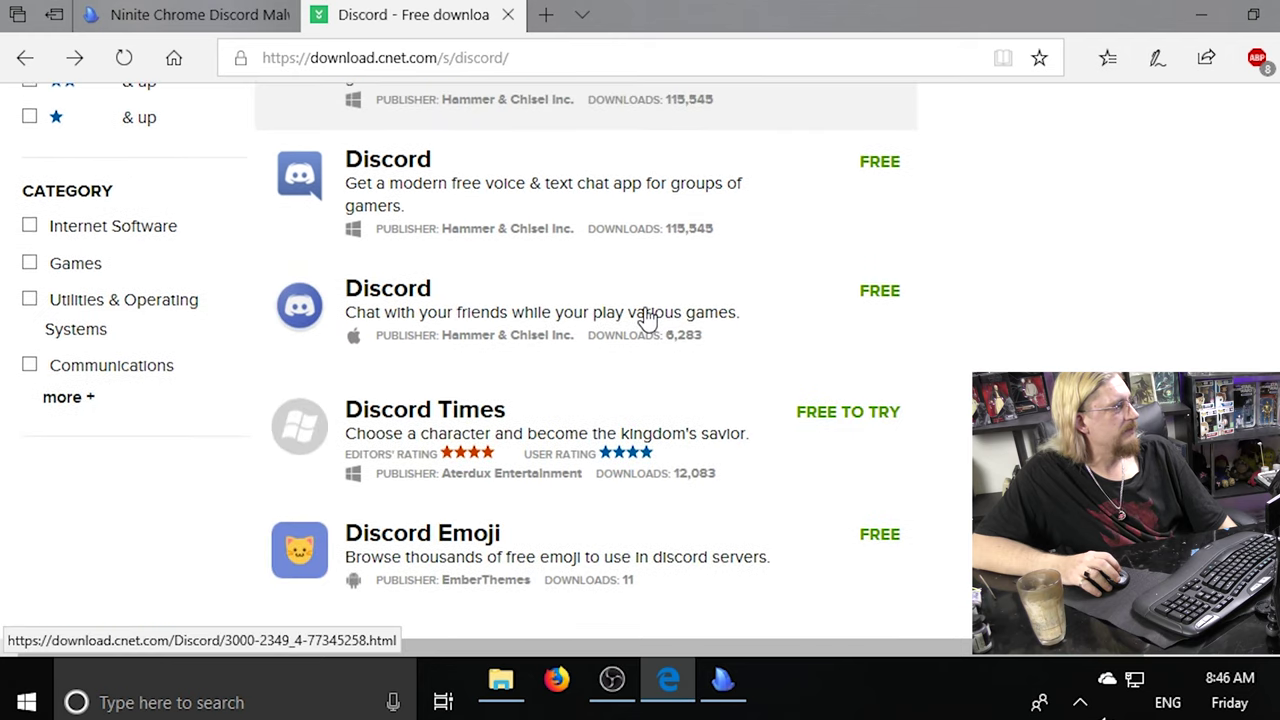
{"action": "scroll", "coordinate": [648, 318], "scroll_direction": "down", "scroll_amount": 4}
{"action": "scroll", "coordinate": [648, 318], "scroll_direction": "up", "scroll_amount": 12}
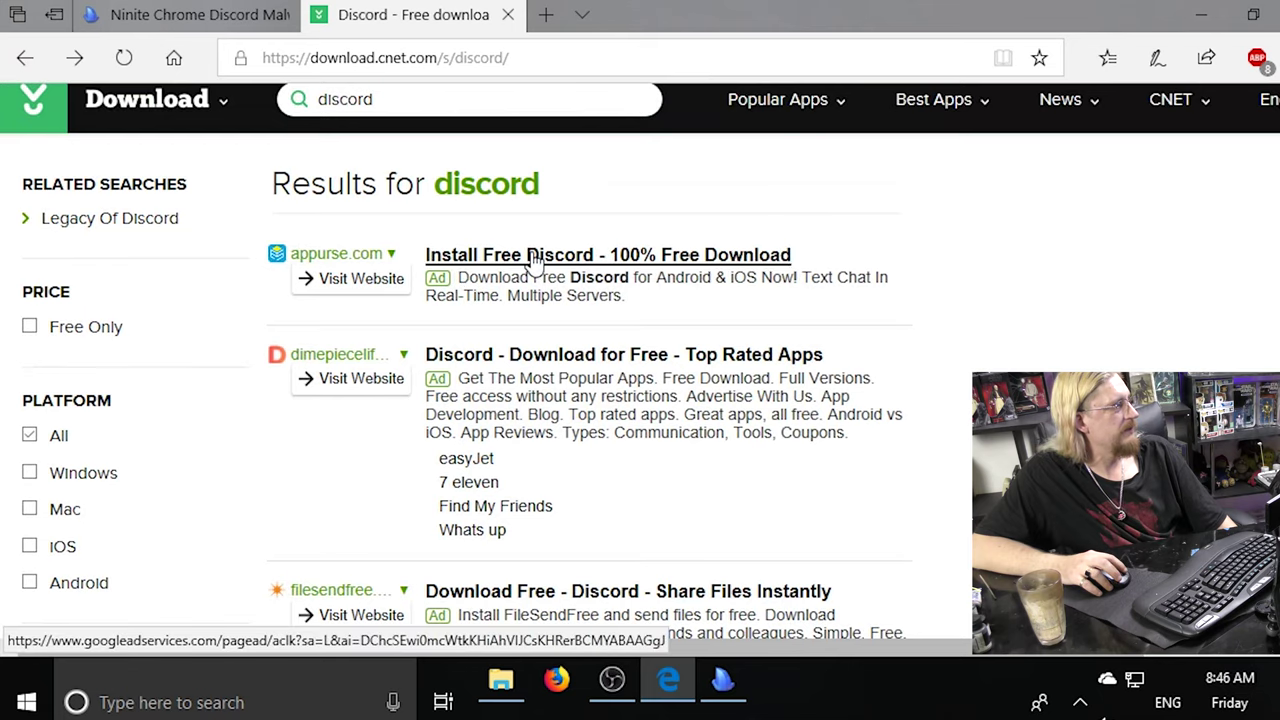
{"action": "left_click", "coordinate": [531, 255]}
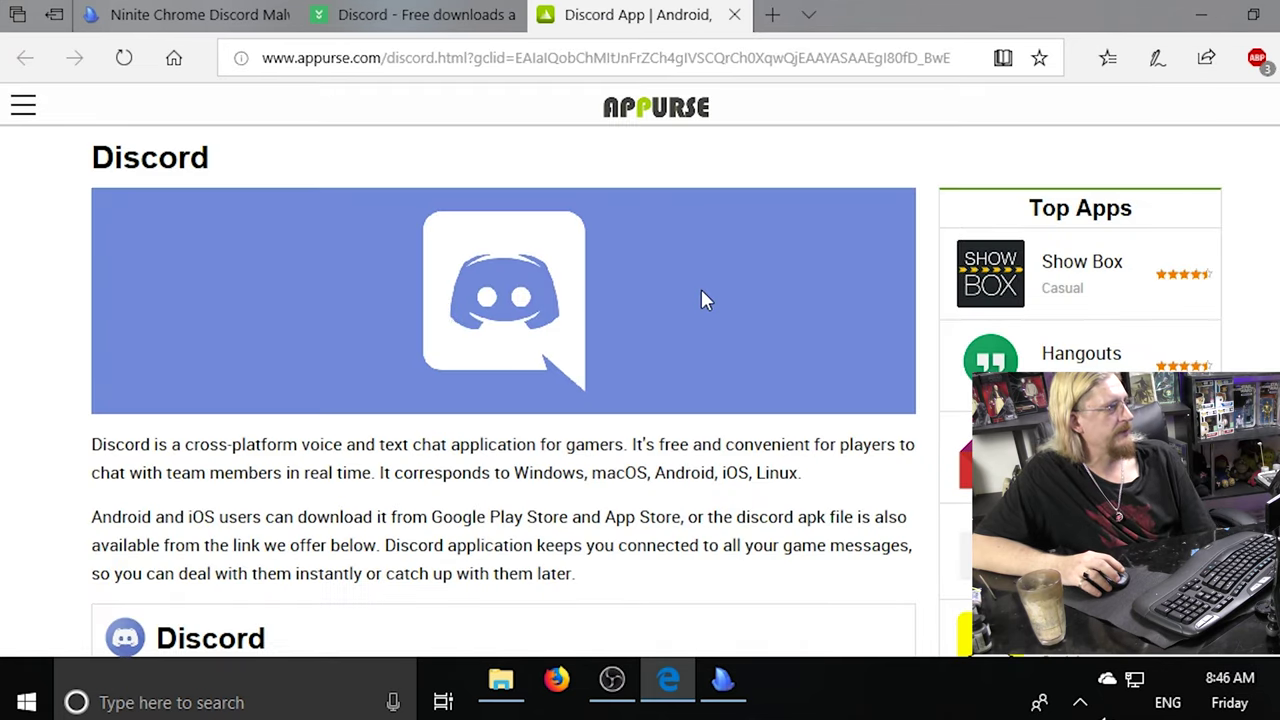
Follow the listing to appurse's Discord download page.
{"action": "scroll", "coordinate": [702, 296], "scroll_direction": "down", "scroll_amount": 3}
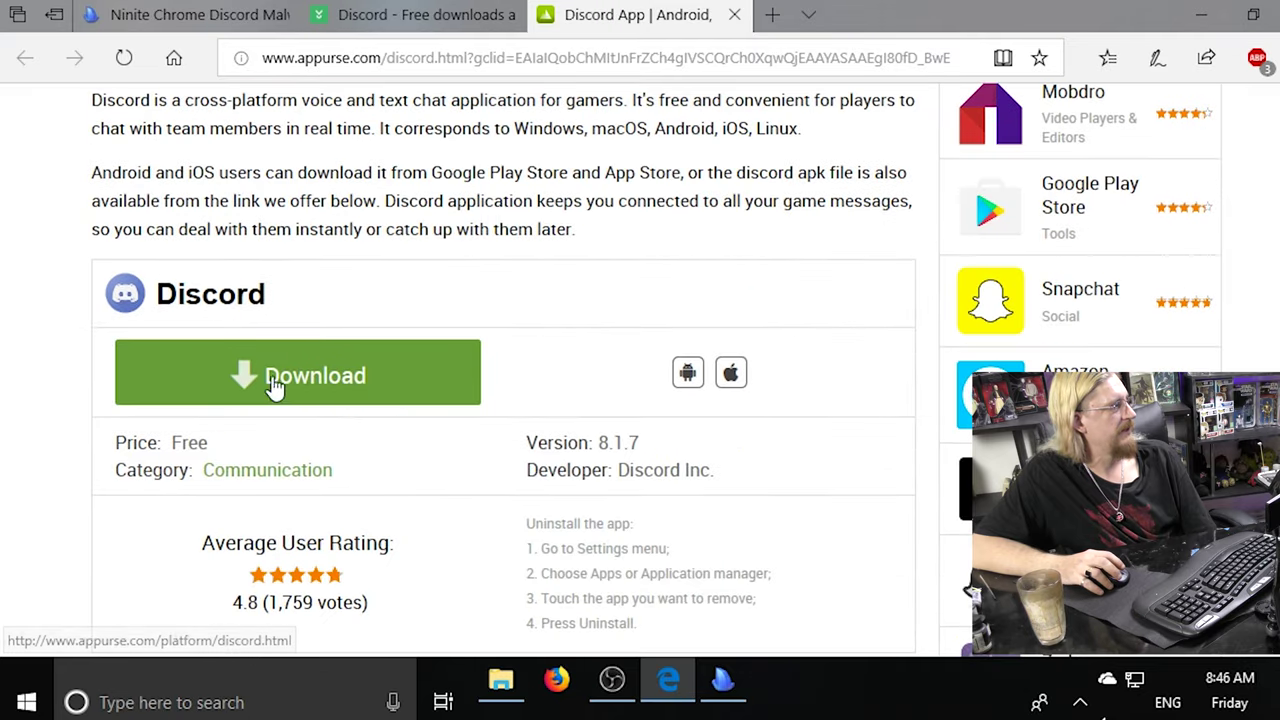
{"action": "scroll", "coordinate": [427, 383], "scroll_direction": "down", "scroll_amount": 5}
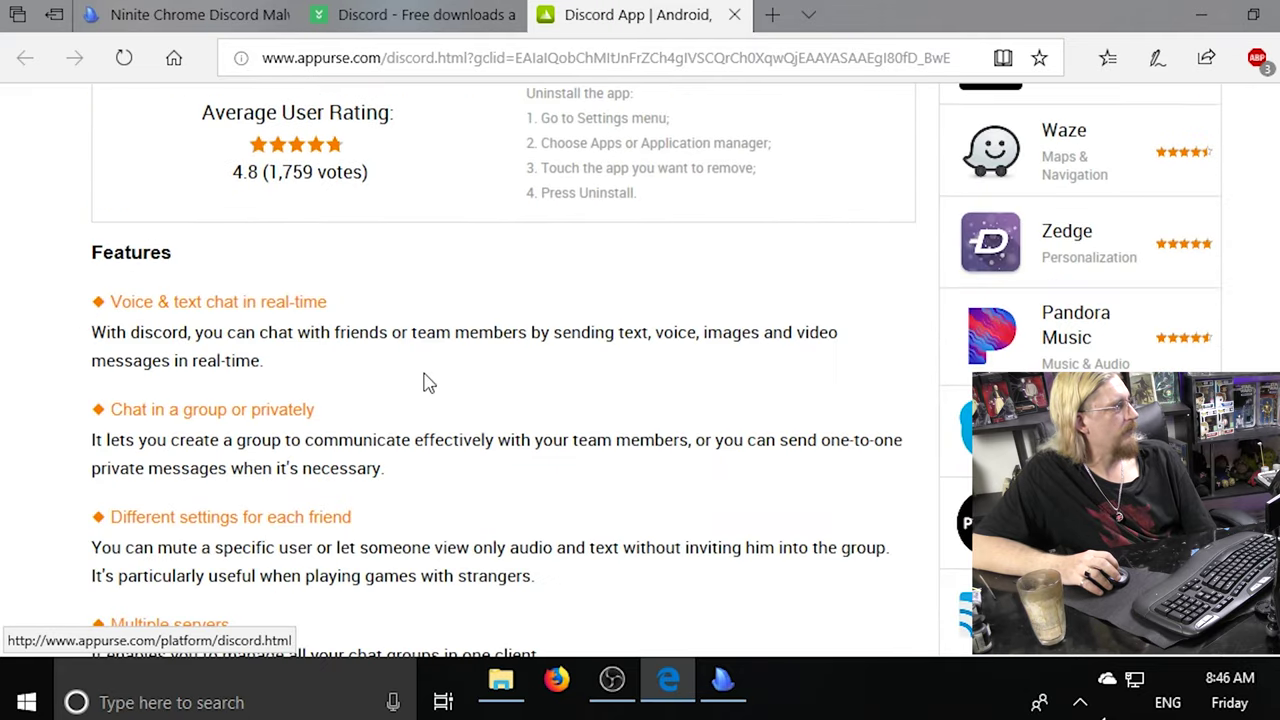
{"action": "scroll", "coordinate": [424, 376], "scroll_direction": "down", "scroll_amount": 4}
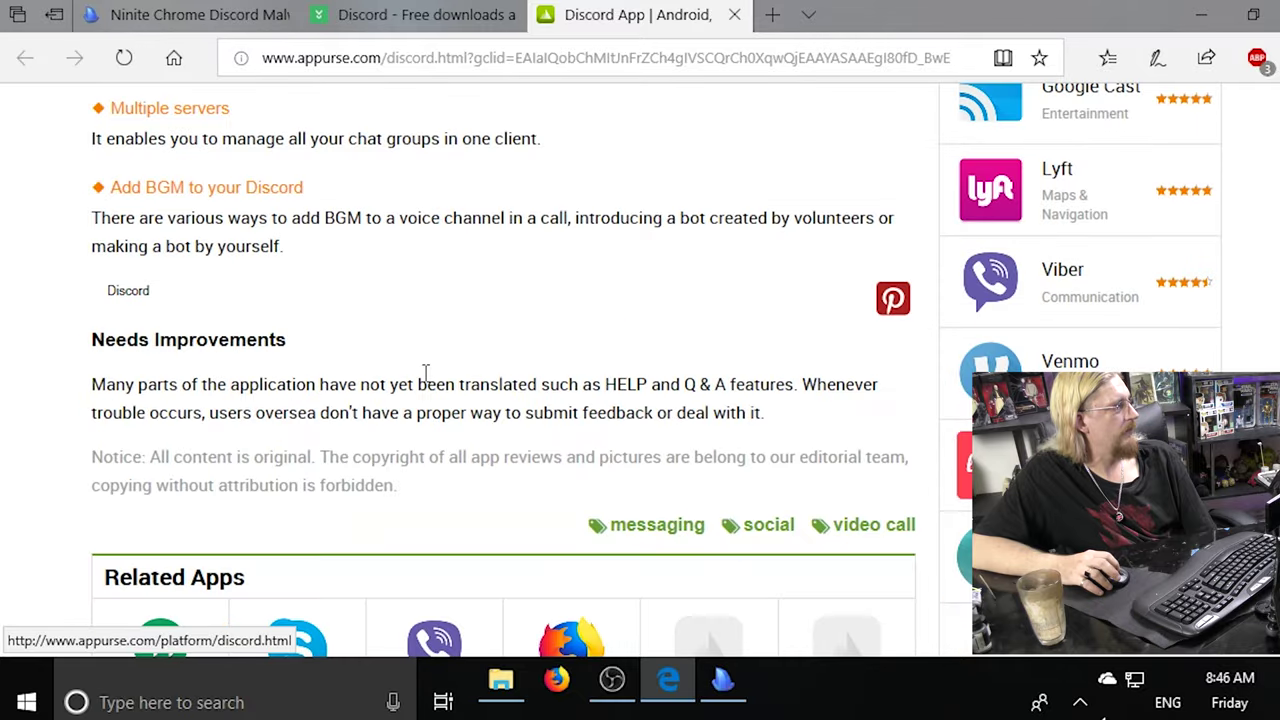
{"action": "scroll", "coordinate": [424, 372], "scroll_direction": "up", "scroll_amount": 6}
{"action": "scroll", "coordinate": [390, 370], "scroll_direction": "up", "scroll_amount": 3}
{"action": "left_click", "coordinate": [368, 378]}
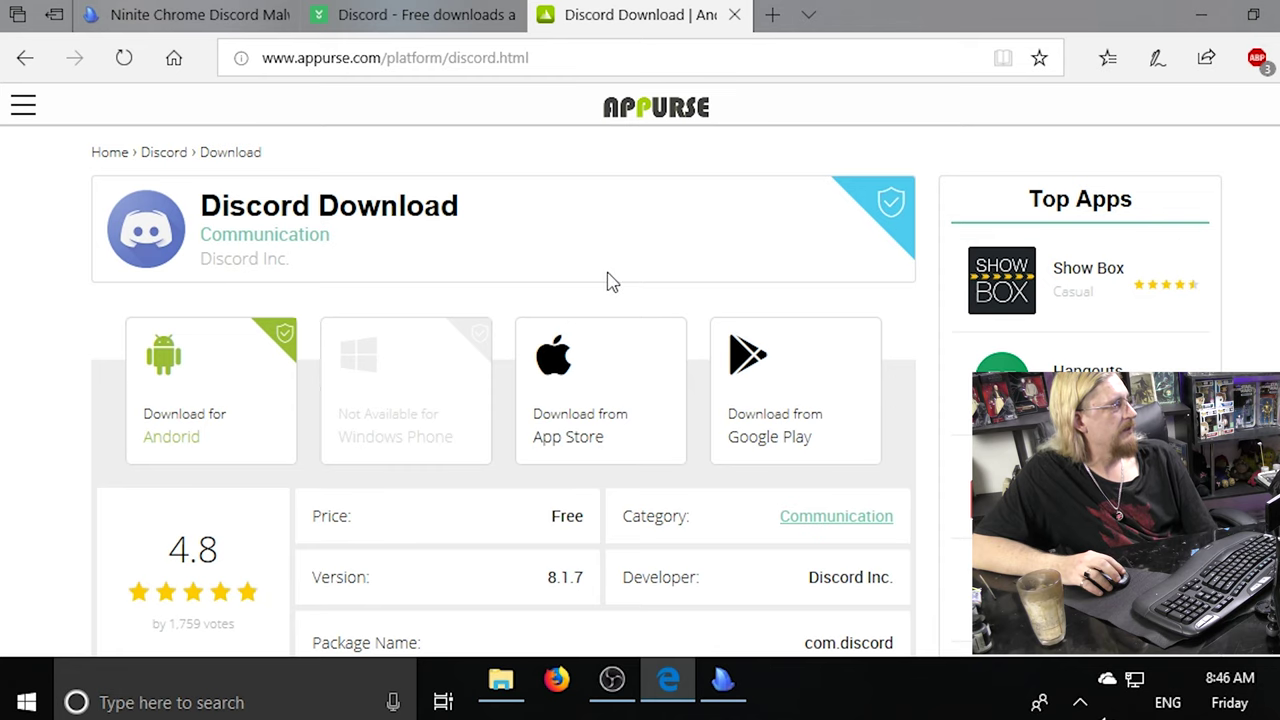
Compare the appurse page with the CNET results, then bring up the Ninite installer's progress.
{"action": "scroll", "coordinate": [612, 282], "scroll_direction": "down", "scroll_amount": 9}
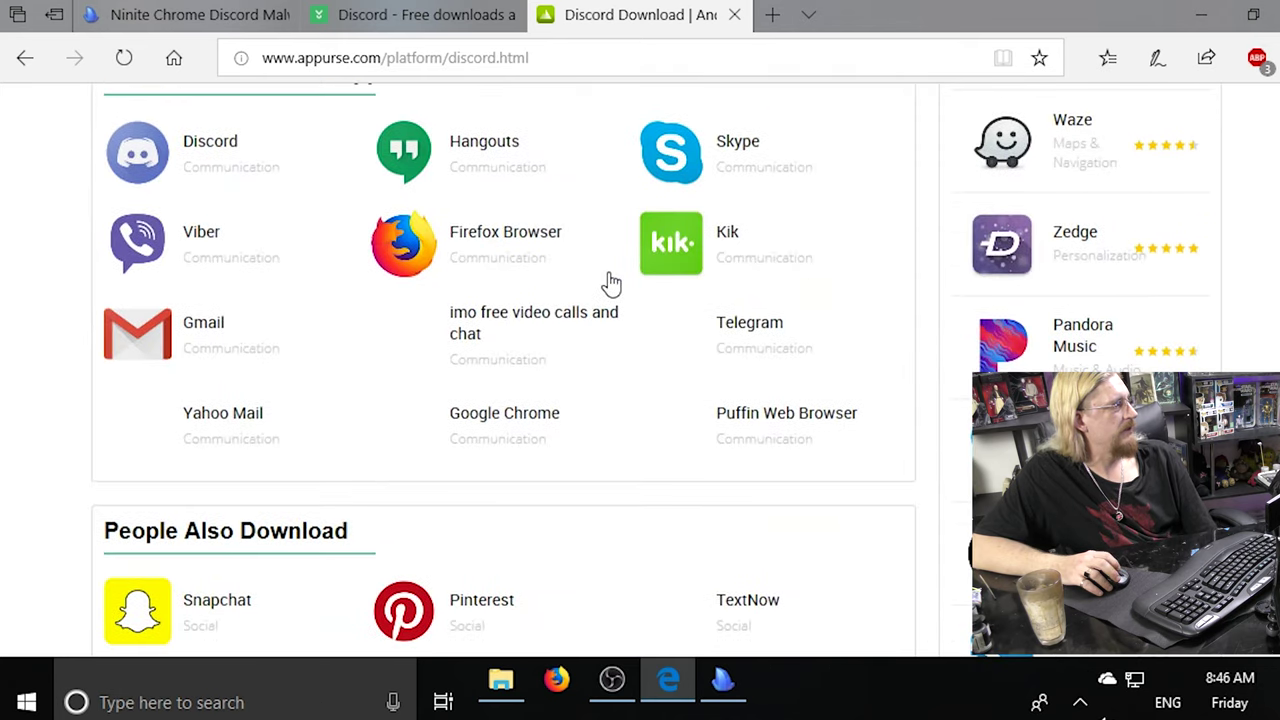
{"action": "scroll", "coordinate": [612, 282], "scroll_direction": "down", "scroll_amount": 4}
{"action": "scroll", "coordinate": [612, 282], "scroll_direction": "up", "scroll_amount": 13}
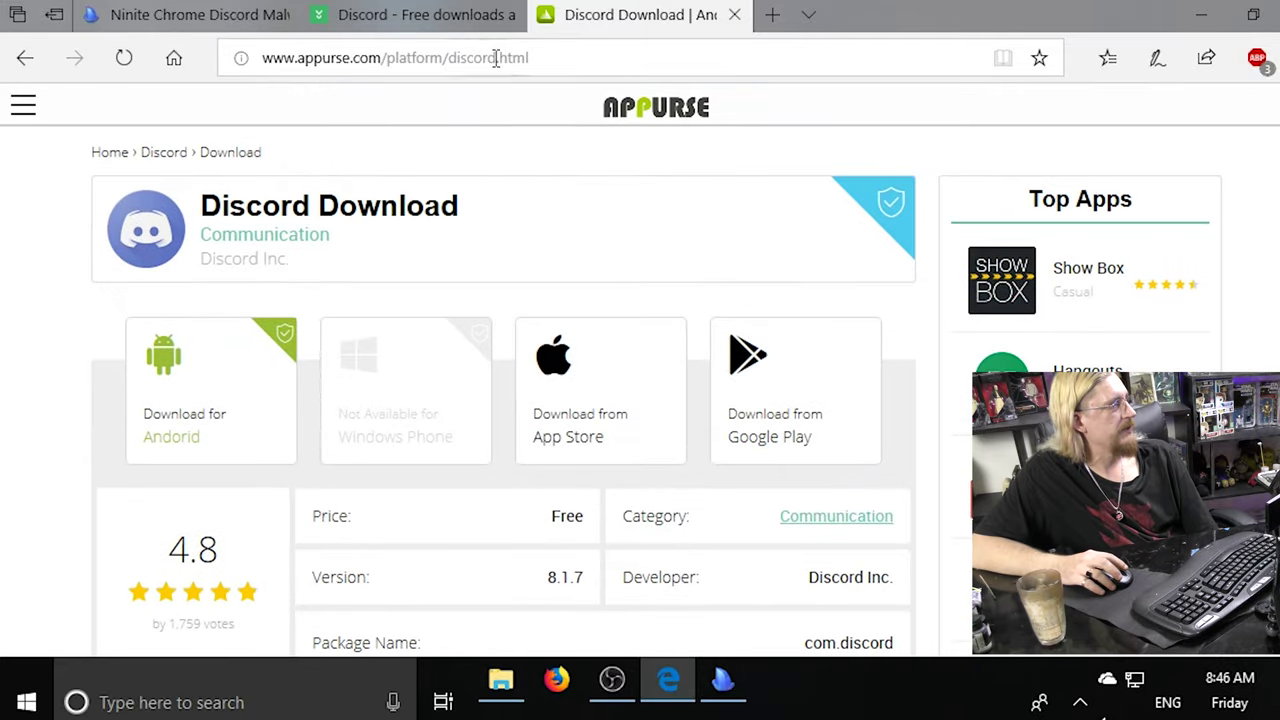
{"action": "left_click", "coordinate": [410, 16]}
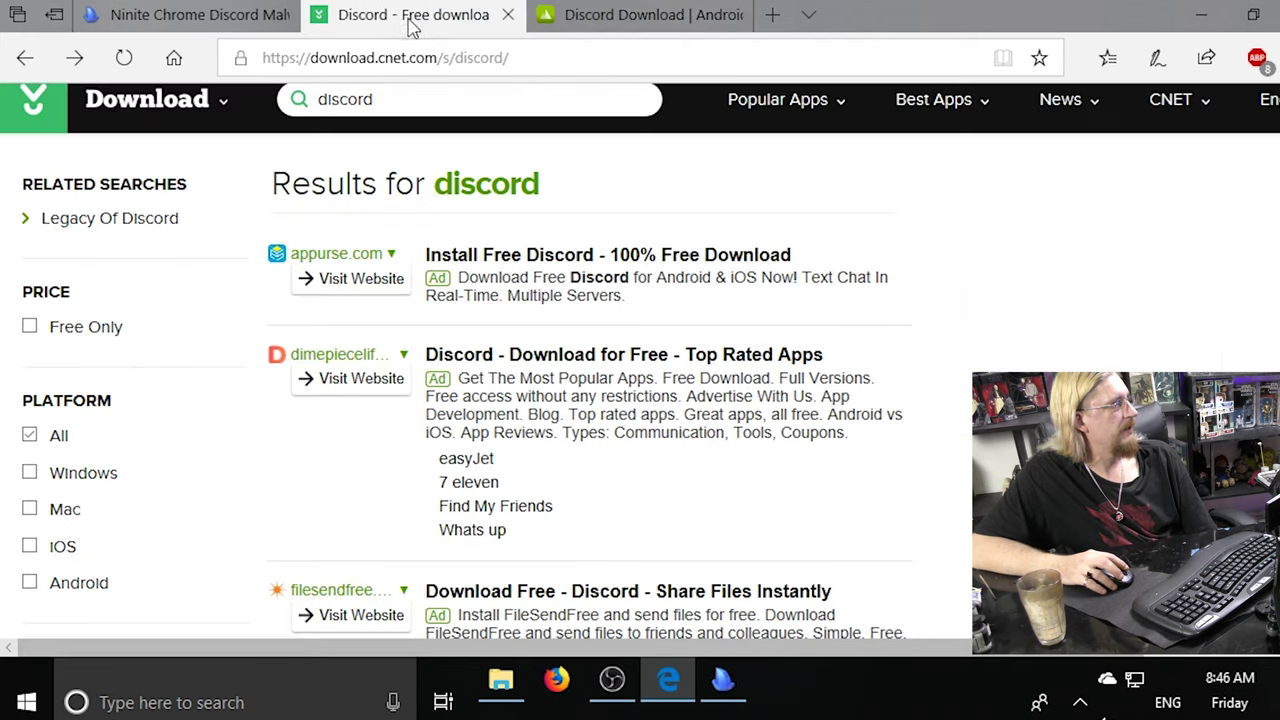
{"action": "left_click", "coordinate": [640, 15]}
{"action": "scroll", "coordinate": [469, 320], "scroll_direction": "down", "scroll_amount": 5}
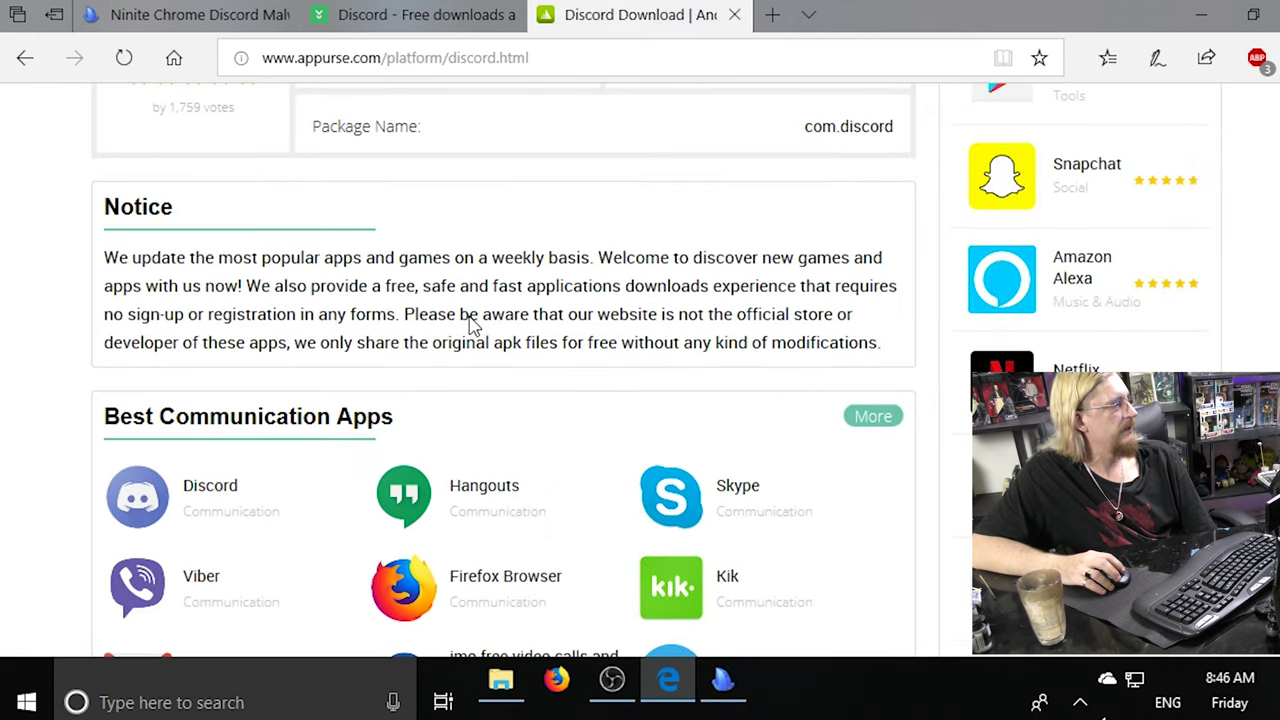
{"action": "scroll", "coordinate": [469, 322], "scroll_direction": "up", "scroll_amount": 5}
{"action": "left_click", "coordinate": [724, 680]}
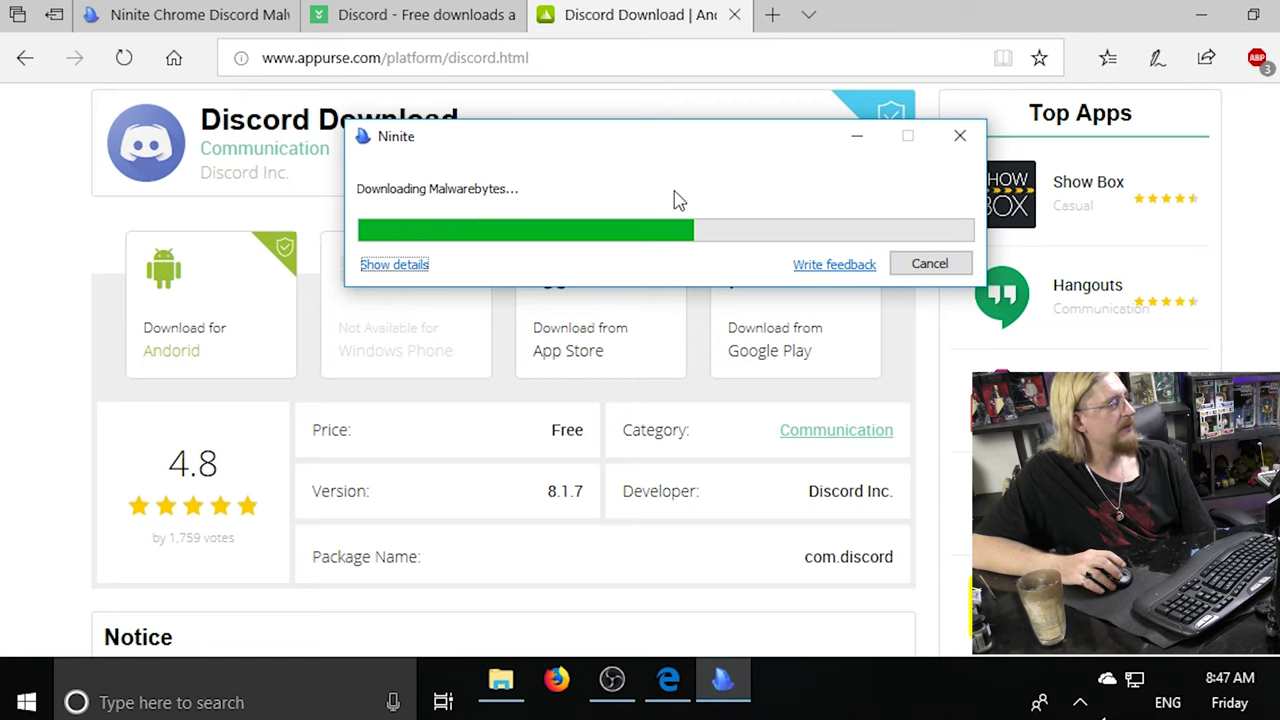
Expand Ninite's per-app status details and bring the appurse Discord page back to front.
{"action": "left_click", "coordinate": [398, 266]}
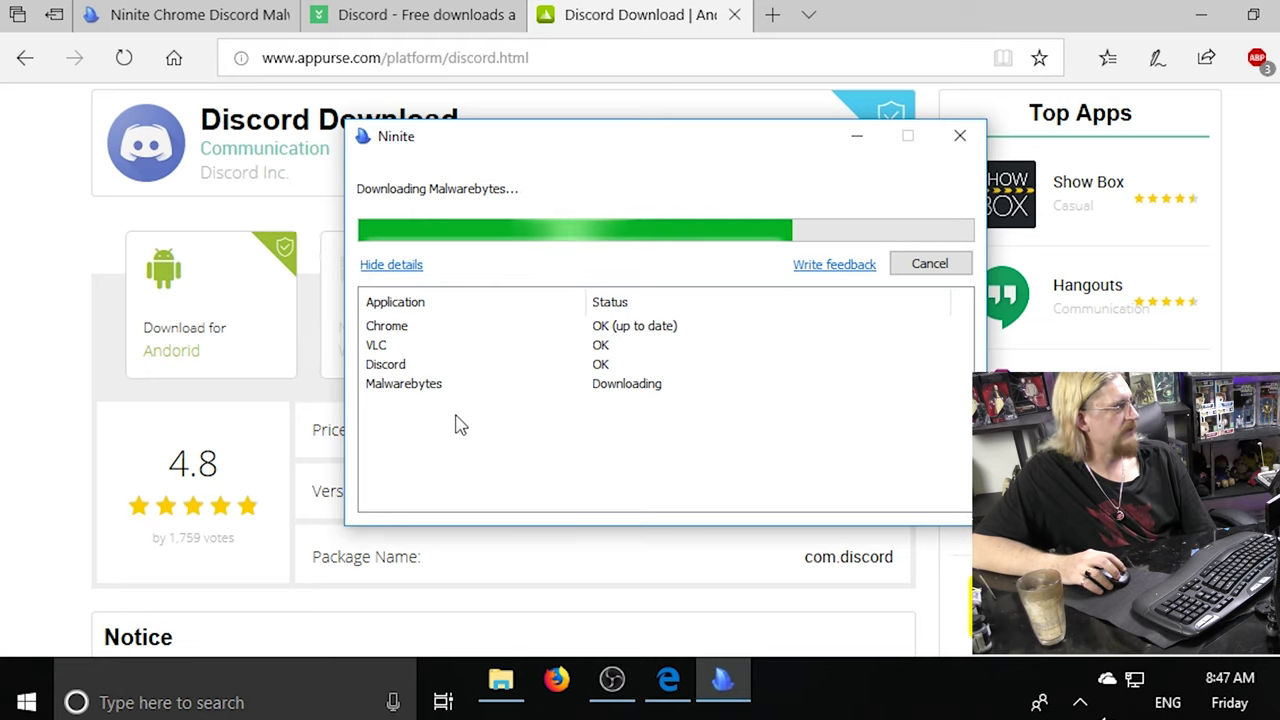
{"action": "left_click", "coordinate": [893, 32]}
{"action": "scroll", "coordinate": [608, 362], "scroll_direction": "down", "scroll_amount": 5}
{"action": "scroll", "coordinate": [611, 362], "scroll_direction": "down", "scroll_amount": 7}
Review the appurse Discord page, go back, and close that tab.
{"action": "scroll", "coordinate": [611, 362], "scroll_direction": "up", "scroll_amount": 10}
{"action": "scroll", "coordinate": [611, 362], "scroll_direction": "up", "scroll_amount": 3}
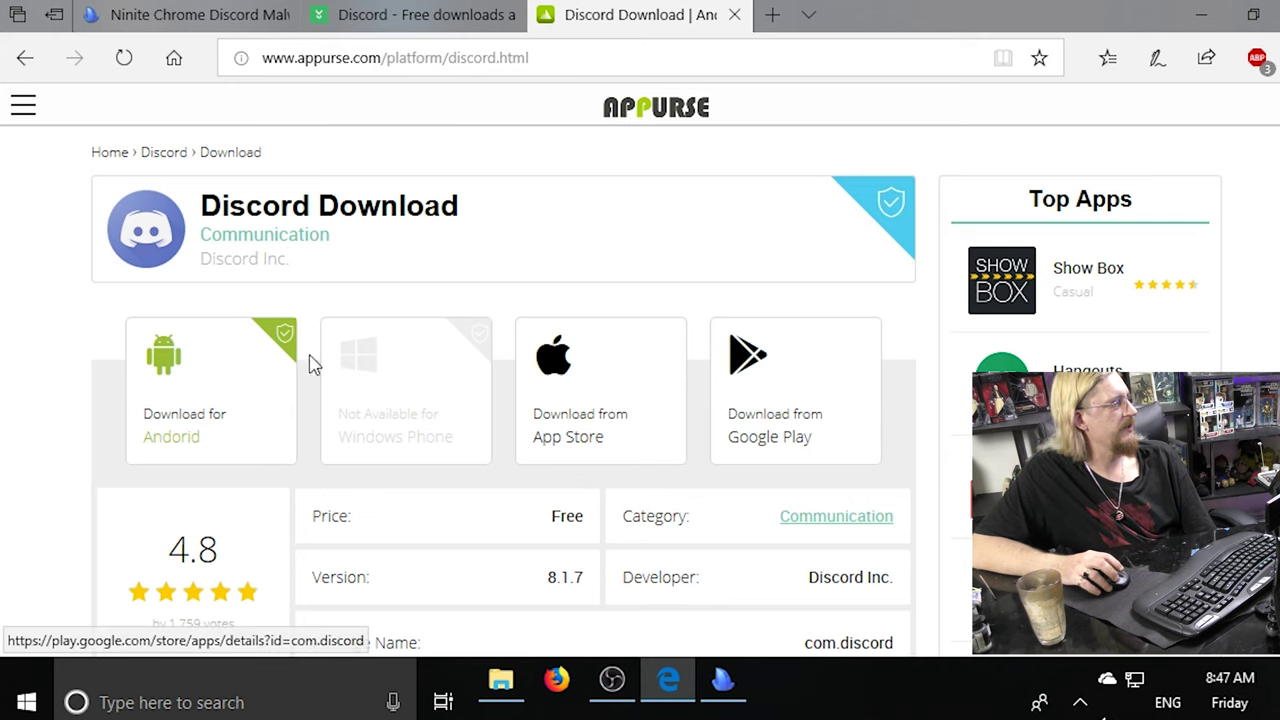
{"action": "scroll", "coordinate": [640, 366], "scroll_direction": "down", "scroll_amount": 4}
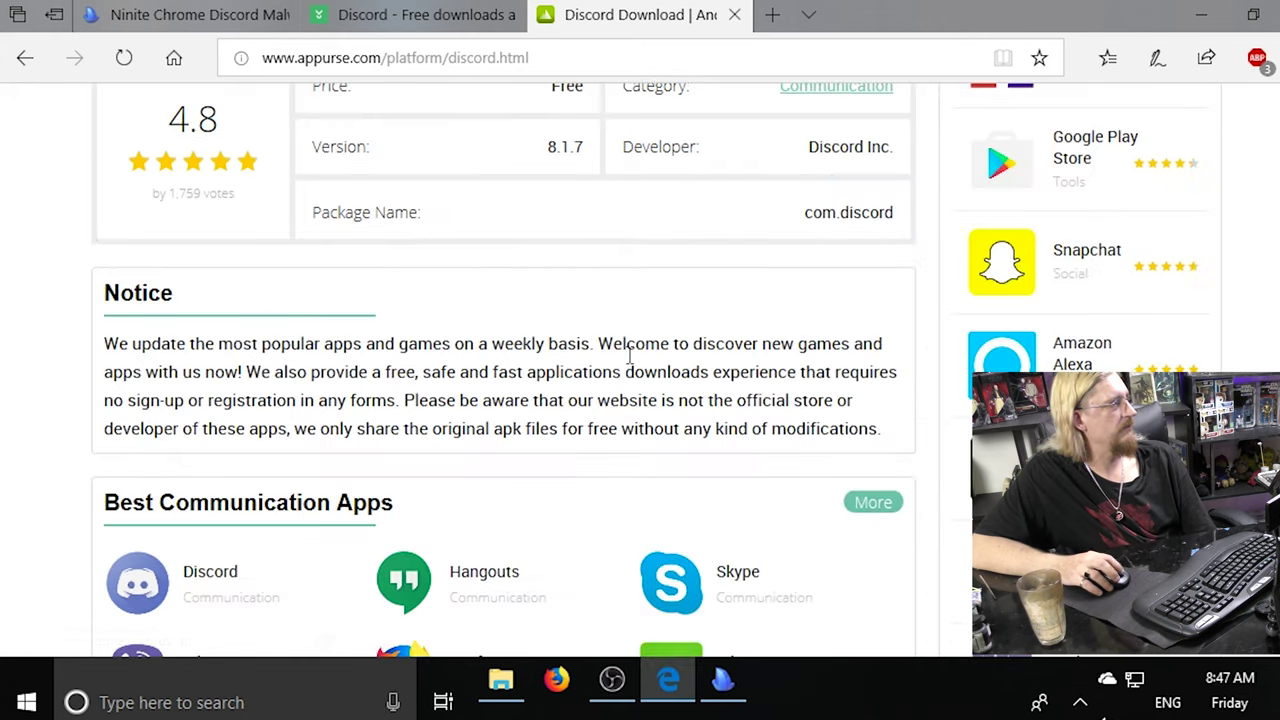
{"action": "scroll", "coordinate": [630, 357], "scroll_direction": "up", "scroll_amount": 3}
{"action": "scroll", "coordinate": [537, 463], "scroll_direction": "down", "scroll_amount": 8}
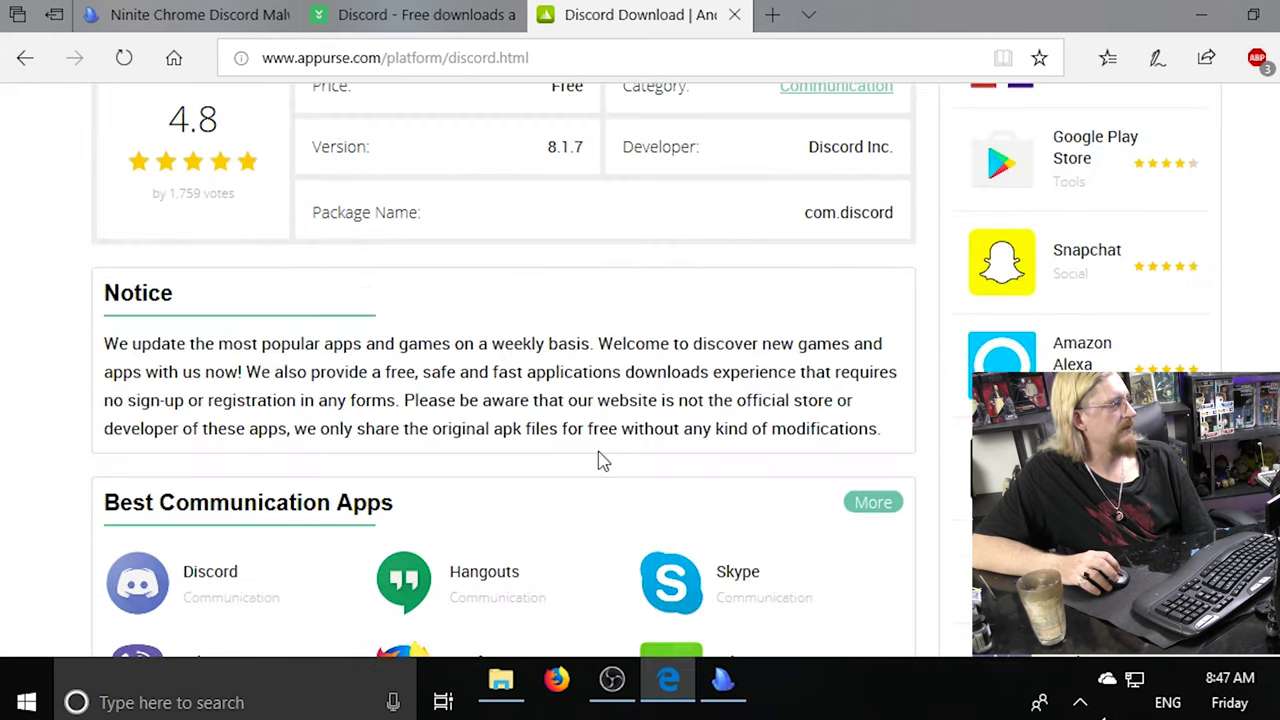
{"action": "scroll", "coordinate": [616, 456], "scroll_direction": "down", "scroll_amount": 10}
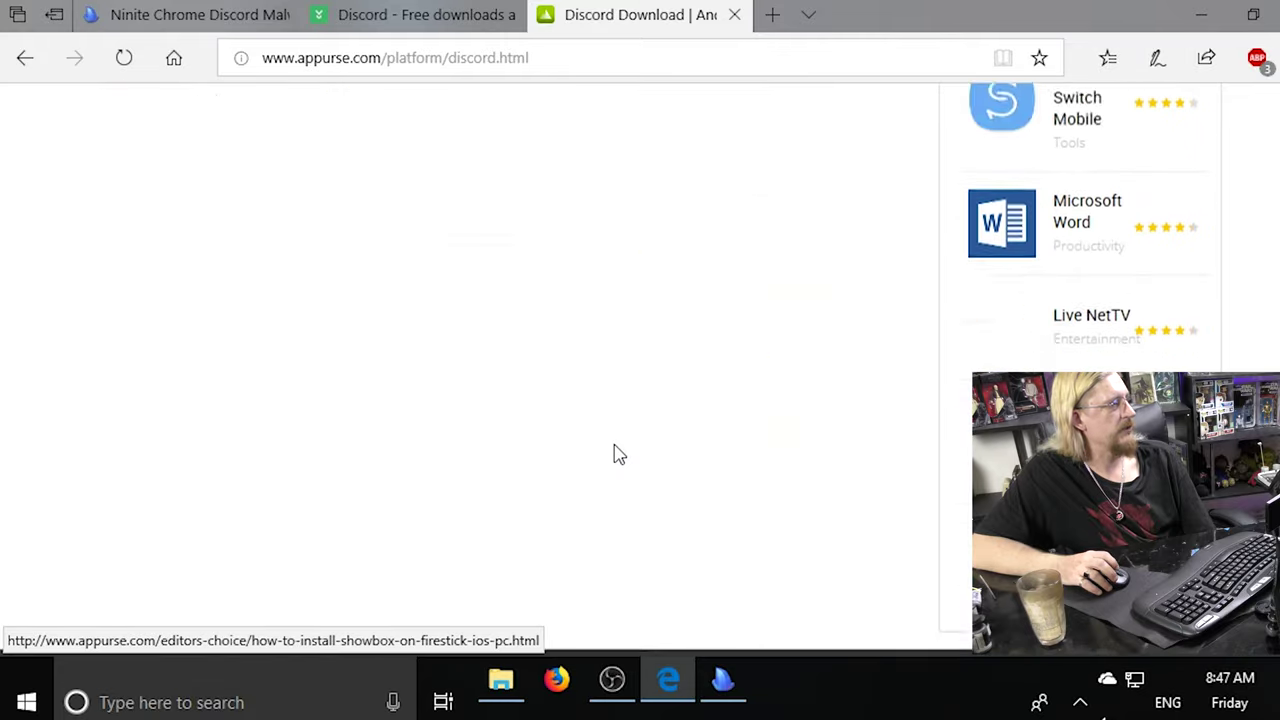
{"action": "scroll", "coordinate": [613, 255], "scroll_direction": "up", "scroll_amount": 4}
{"action": "scroll", "coordinate": [613, 255], "scroll_direction": "up", "scroll_amount": 15}
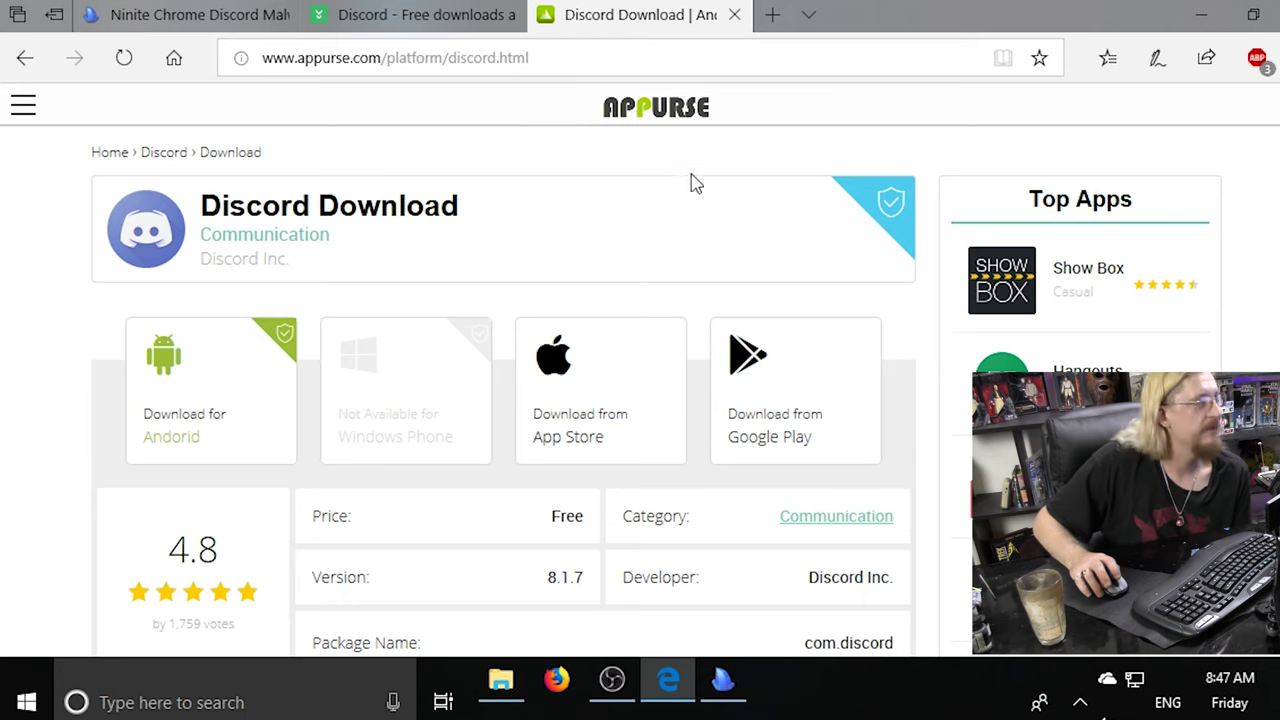
{"action": "left_click", "coordinate": [26, 58]}
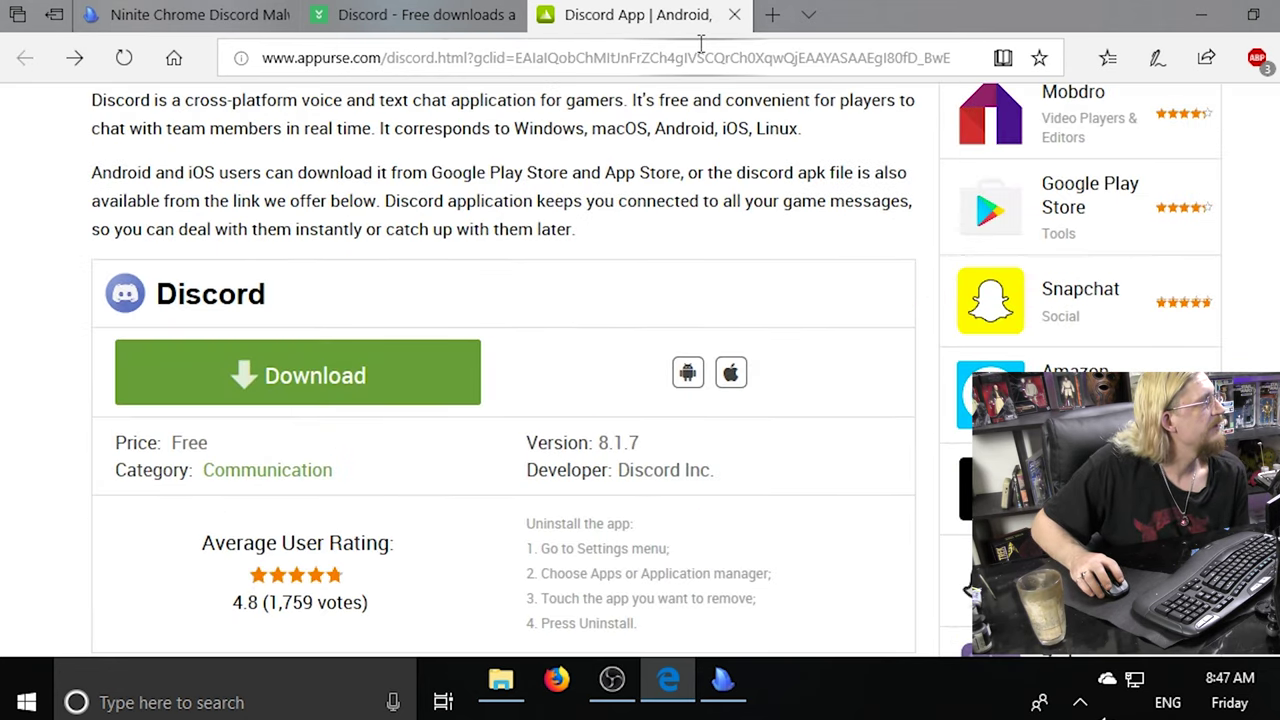
{"action": "left_click", "coordinate": [735, 15]}
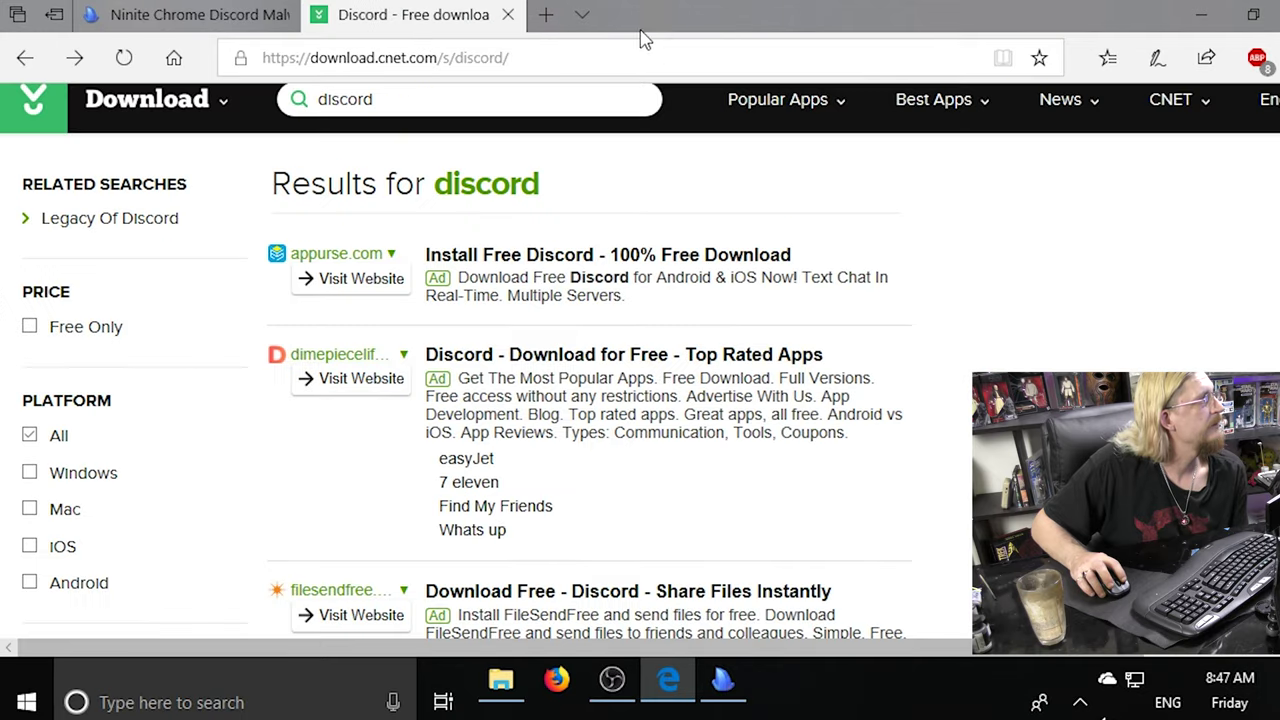
Load discord.com, start the DiscordSetup.exe (58.5 MB) Windows download, and close the tab.
{"action": "left_click", "coordinate": [535, 55]}
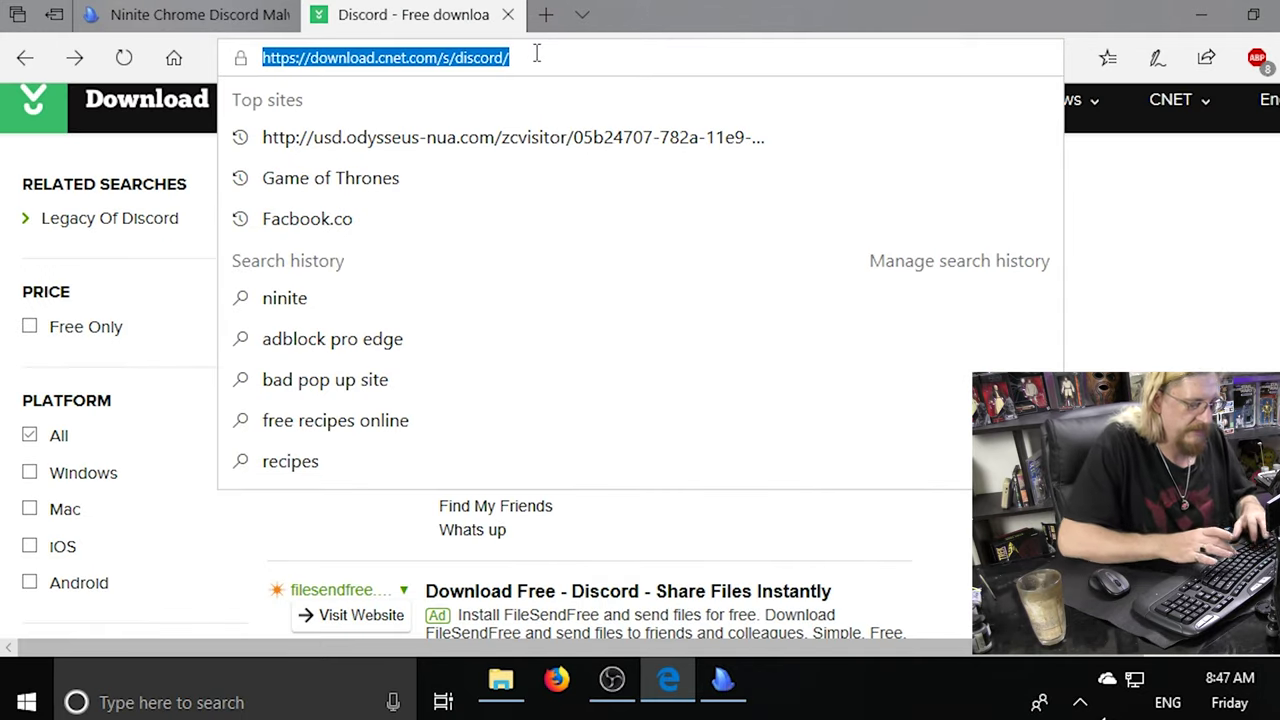
{"action": "type", "text": "discord"}
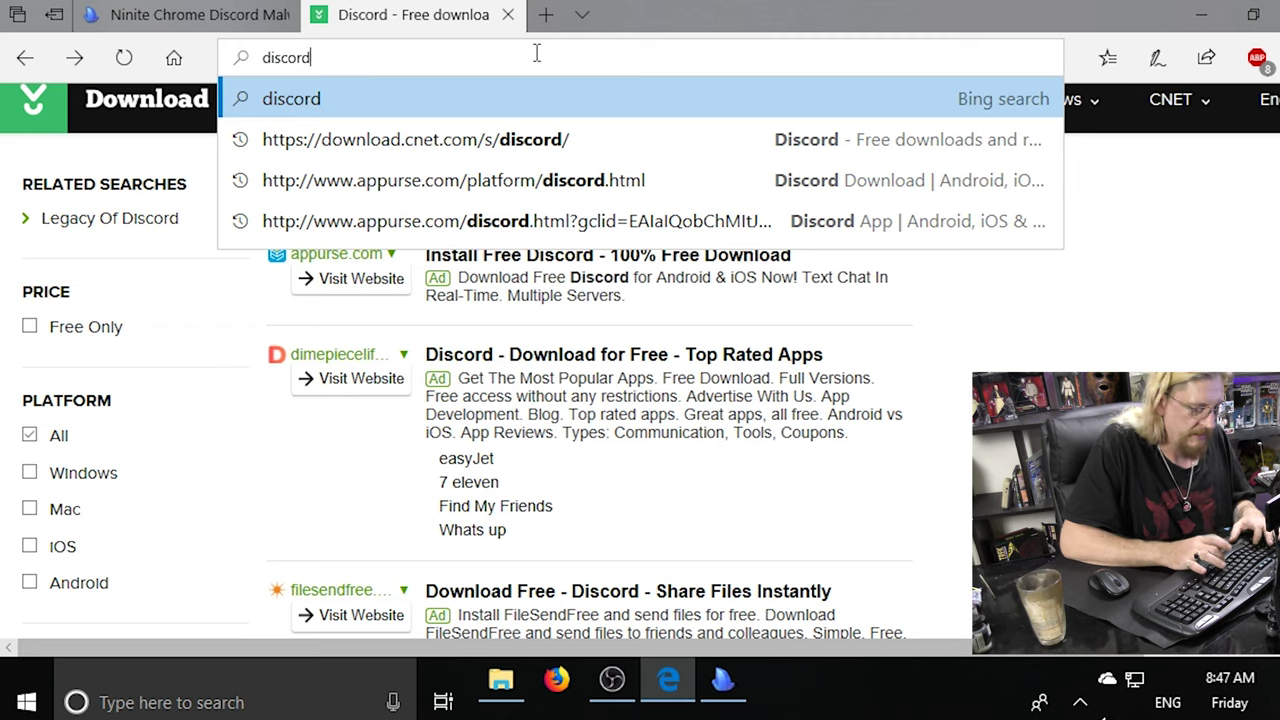
{"action": "type", "text": ".com"}
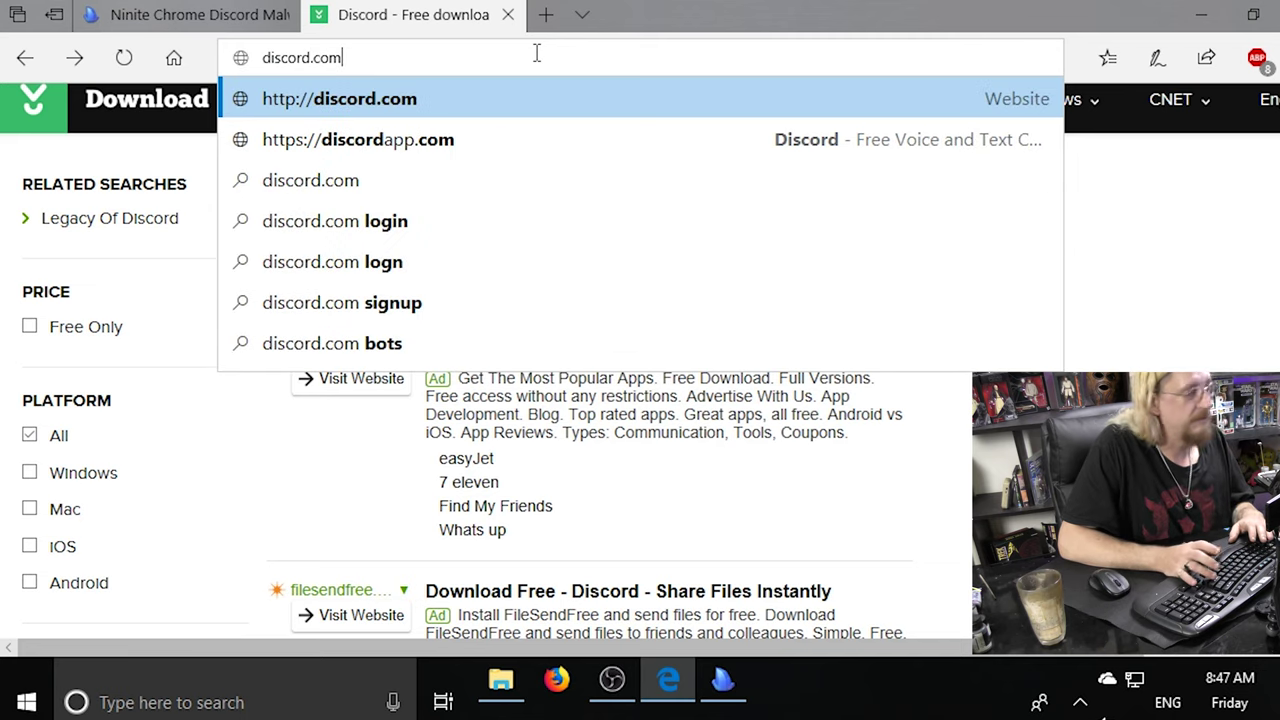
{"action": "key", "text": "Return"}
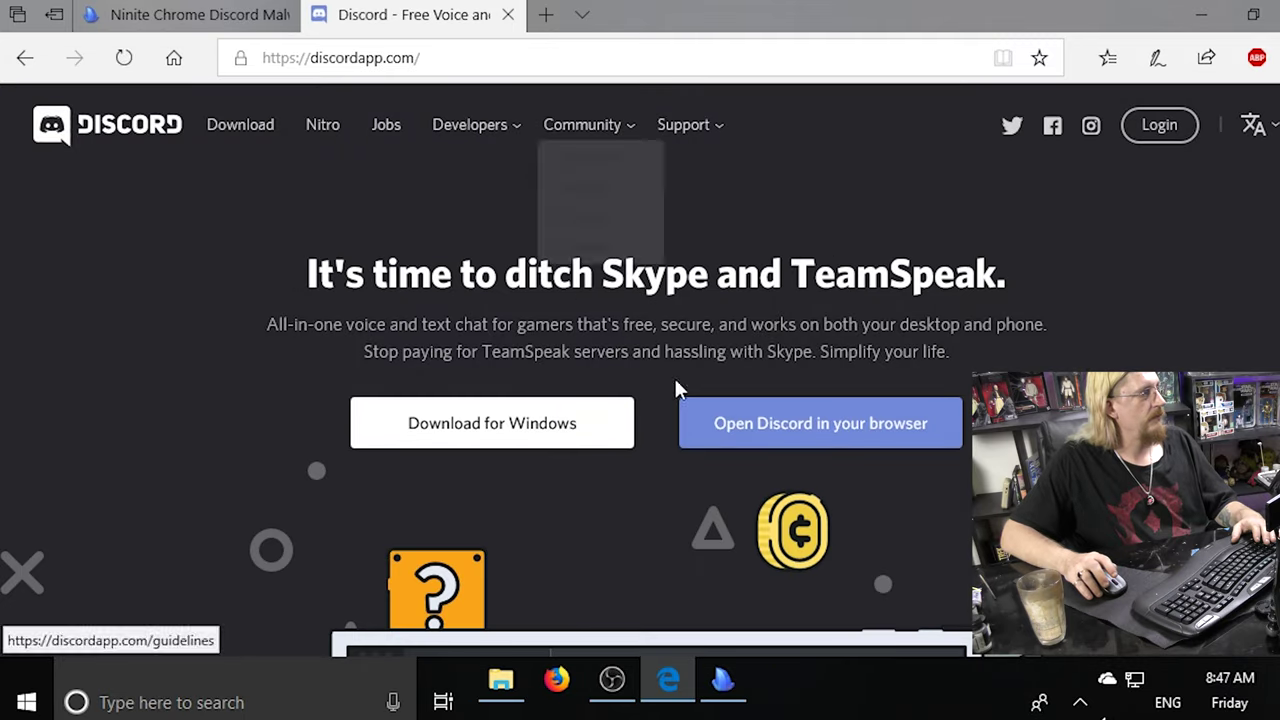
{"action": "left_click", "coordinate": [505, 438]}
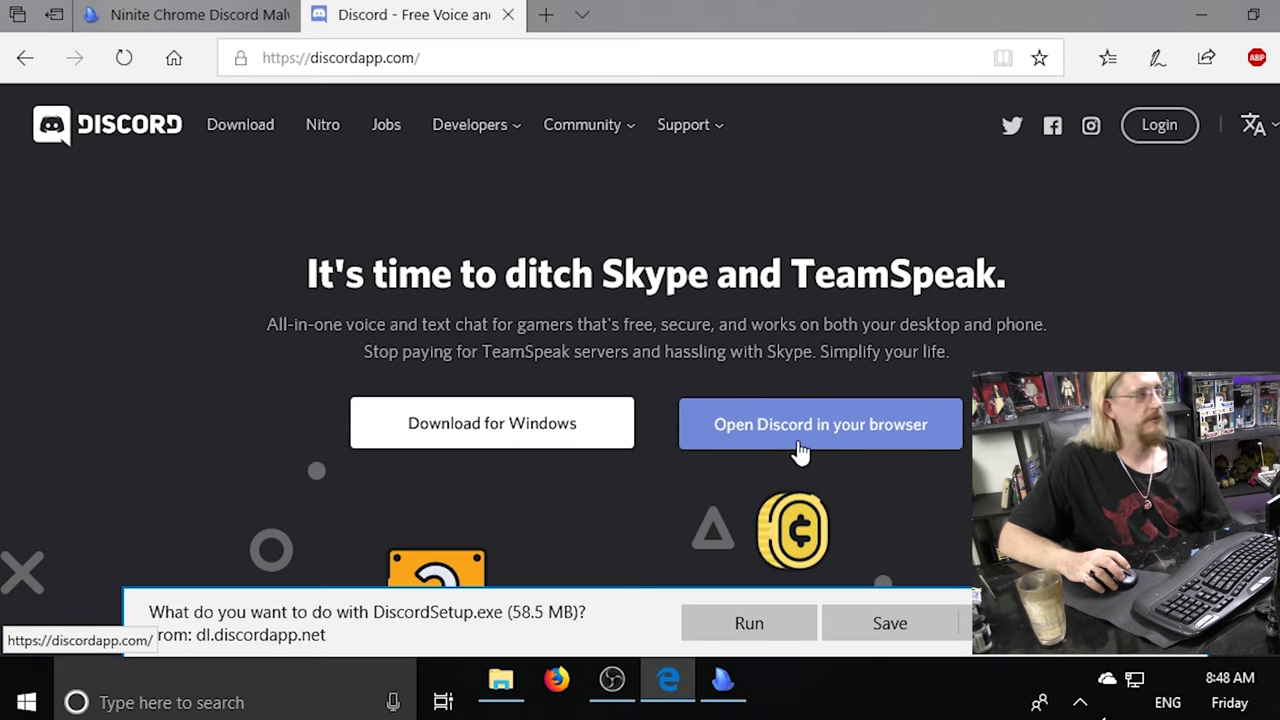
{"action": "left_click", "coordinate": [508, 15]}
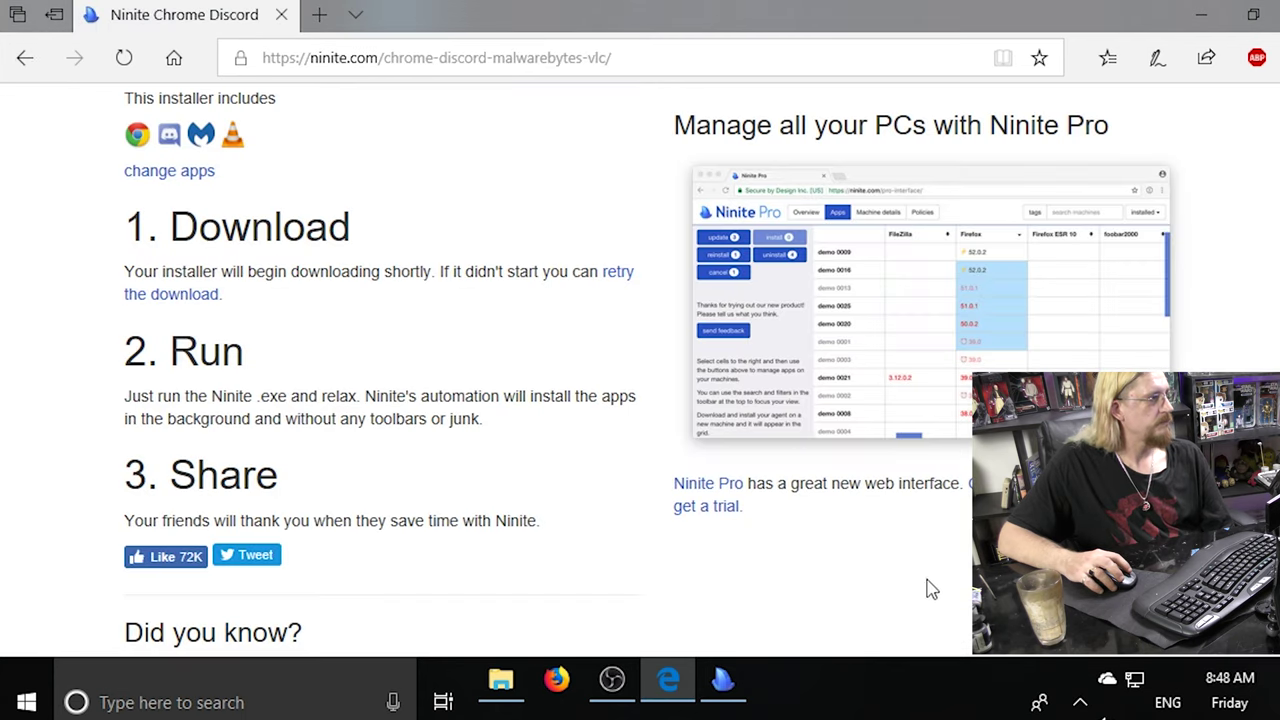
Bring Ninite forward, minimize Edge, and move the installer window to the screen's right side.
{"action": "left_click", "coordinate": [727, 685]}
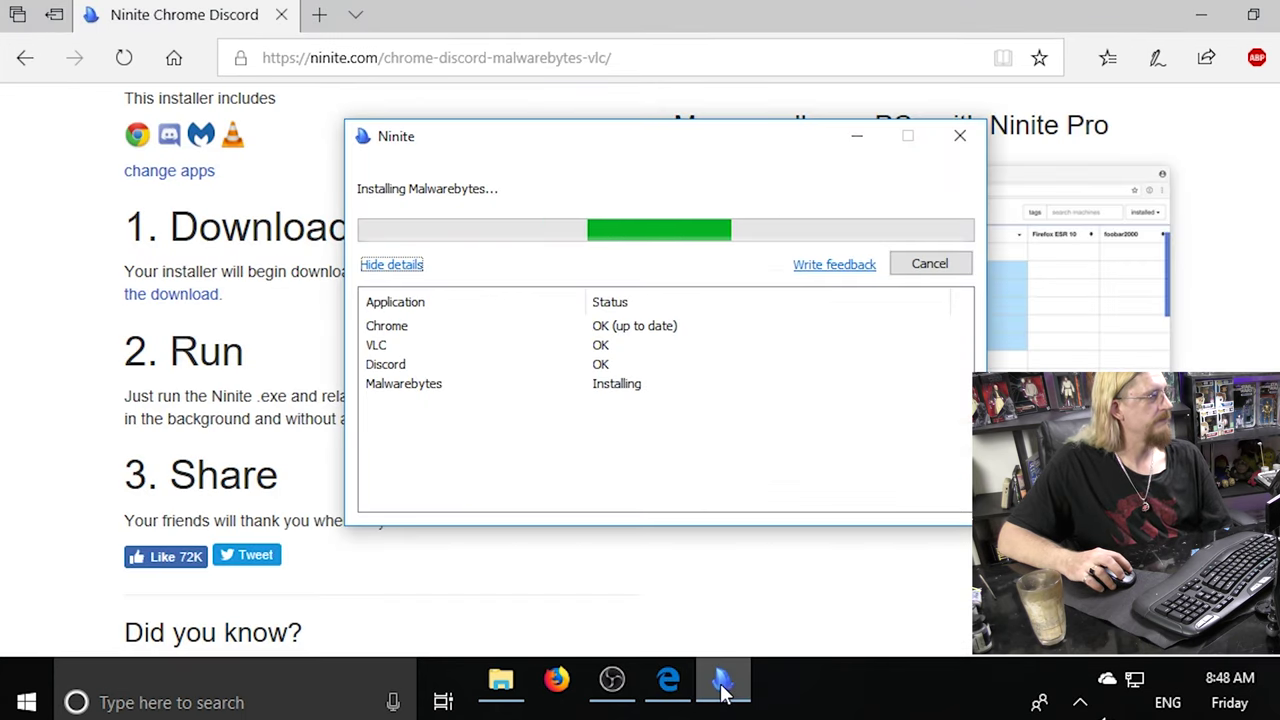
{"action": "left_click", "coordinate": [1212, 10]}
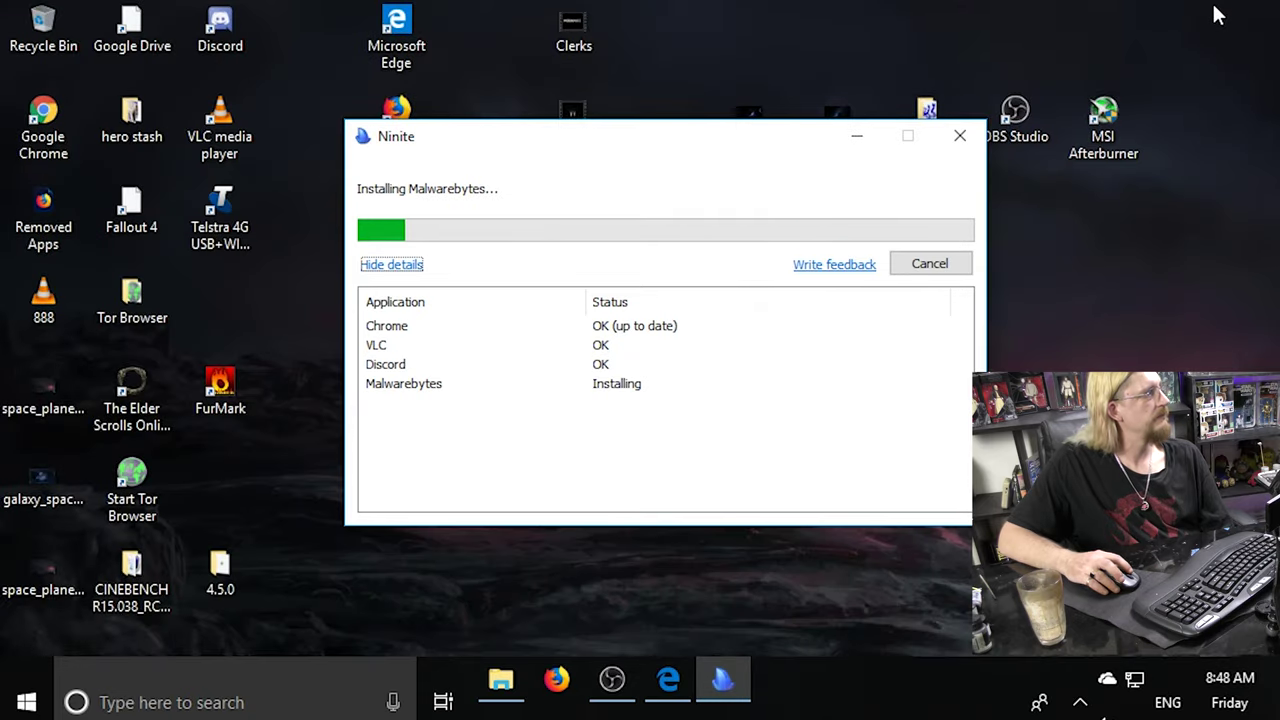
{"action": "left_click_drag", "start_coordinate": [552, 146], "coordinate": [865, 211]}
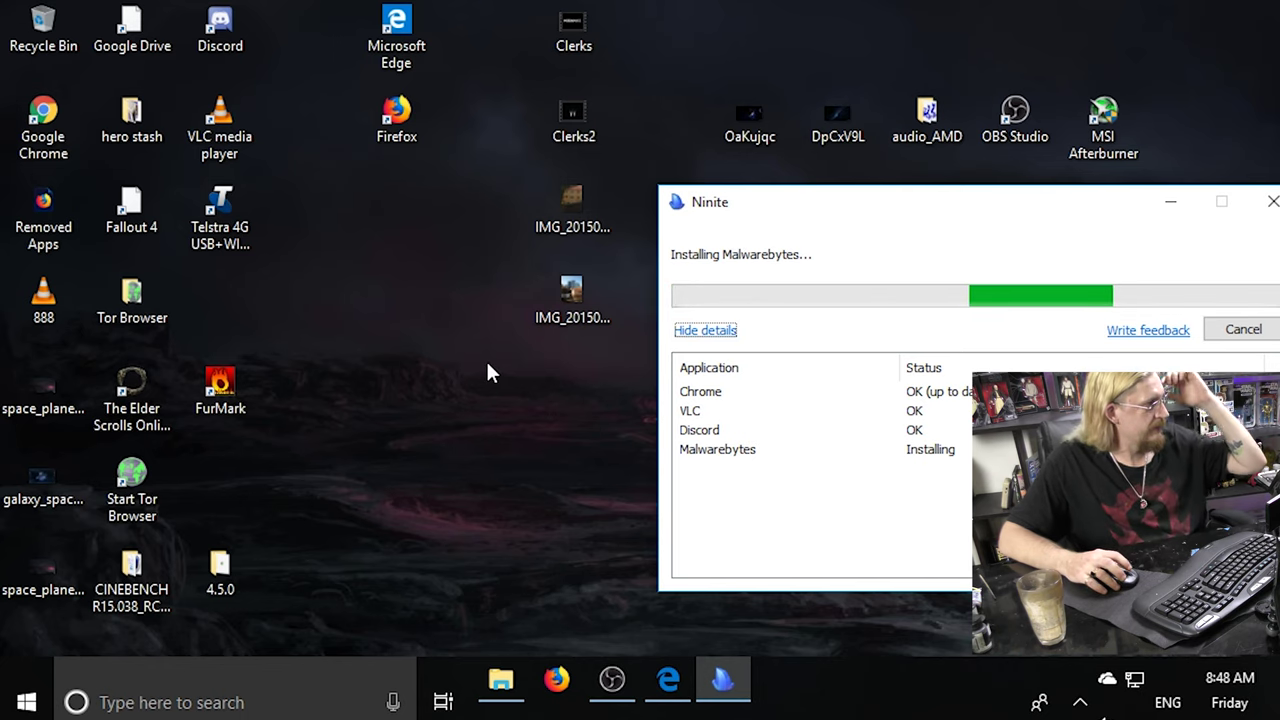
Create a new desktop text document named basics and open it in Notepad.
{"action": "right_click", "coordinate": [336, 323]}
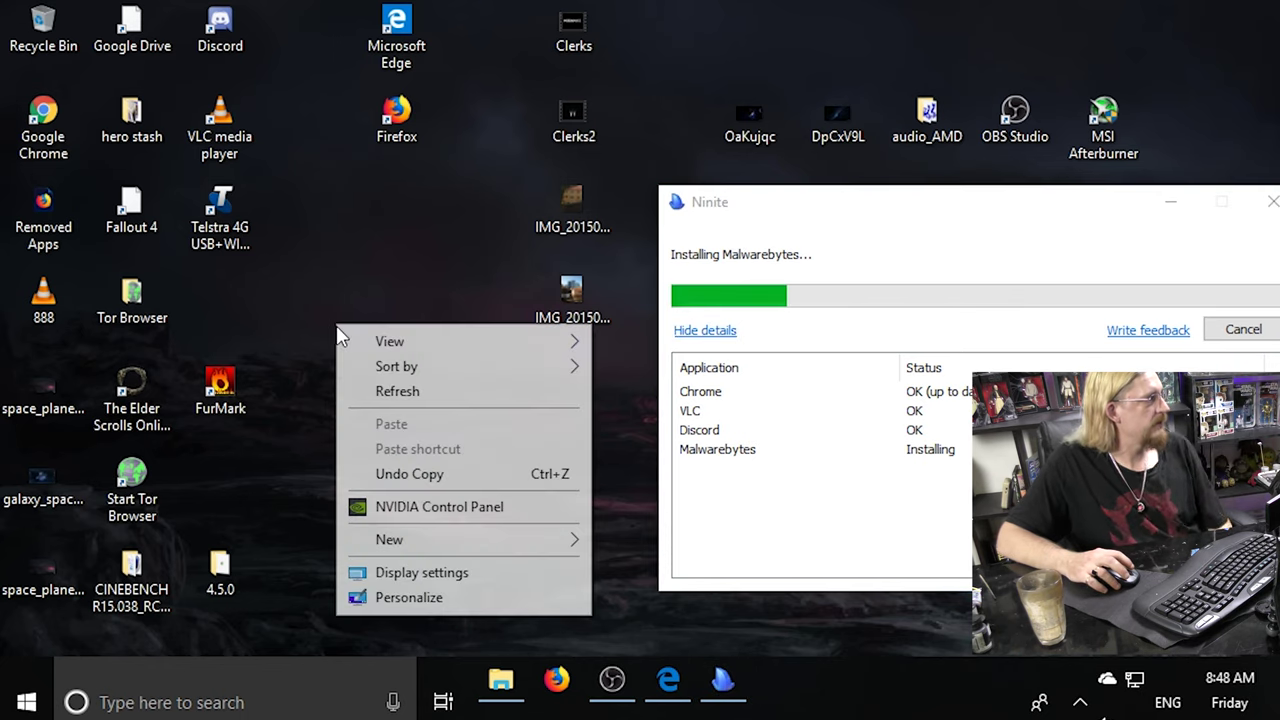
{"action": "mouse_move", "coordinate": [437, 548]}
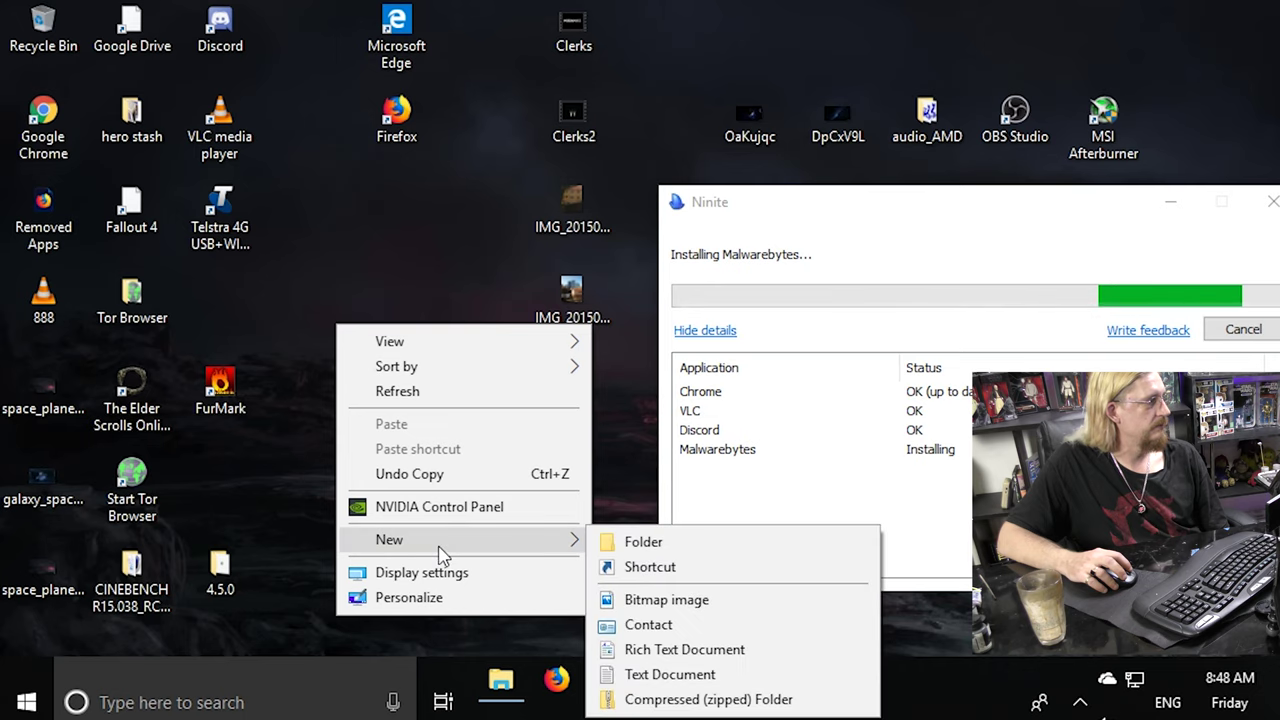
{"action": "left_click", "coordinate": [672, 674]}
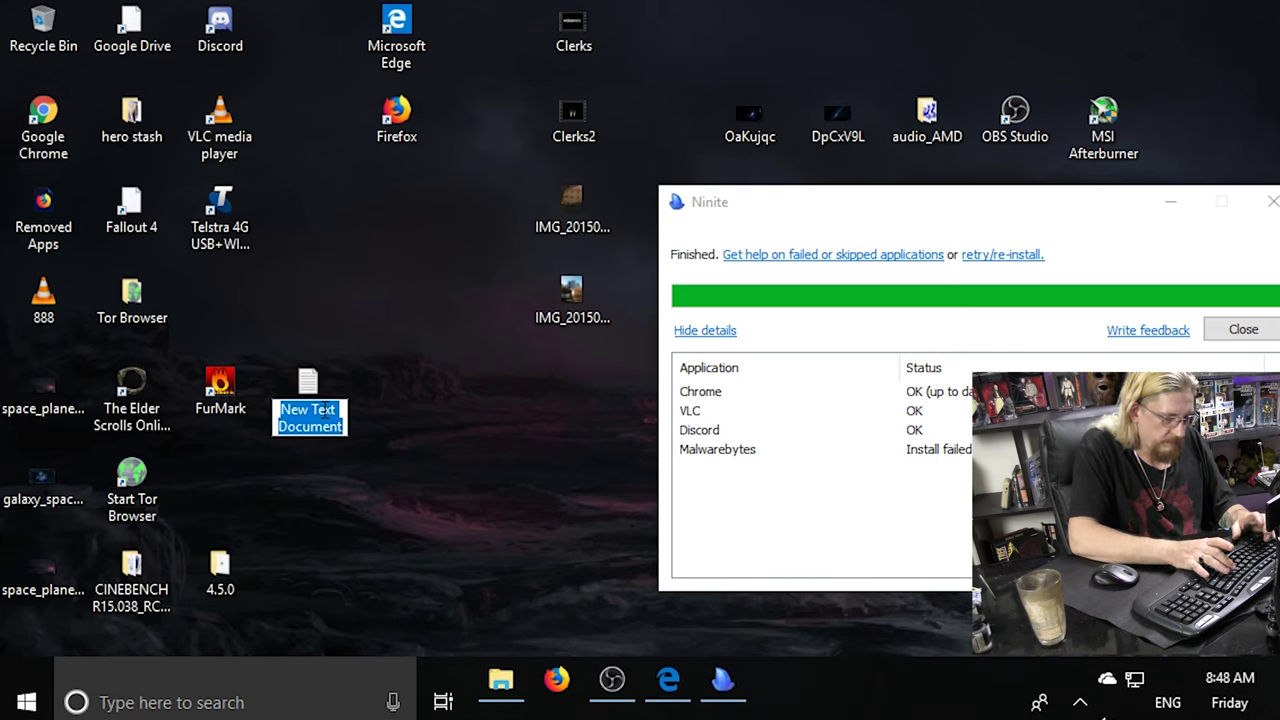
{"action": "type", "text": "basic"}
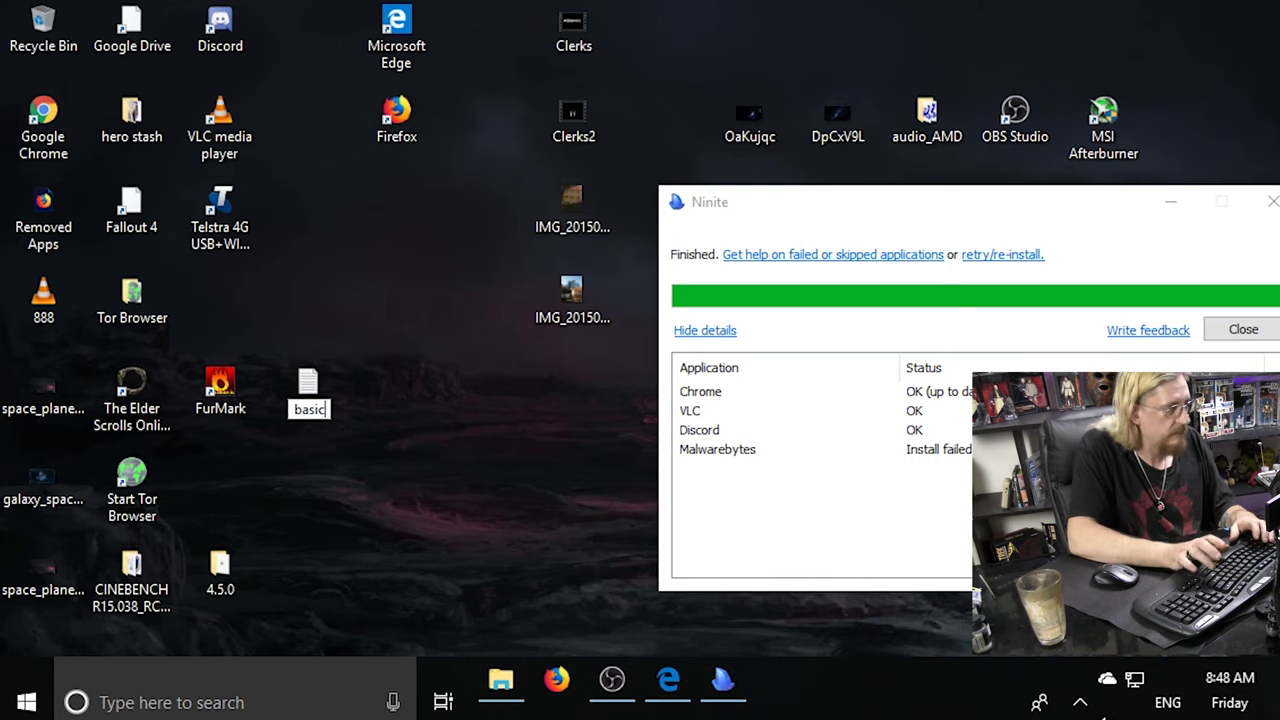
{"action": "key", "text": "Return"}
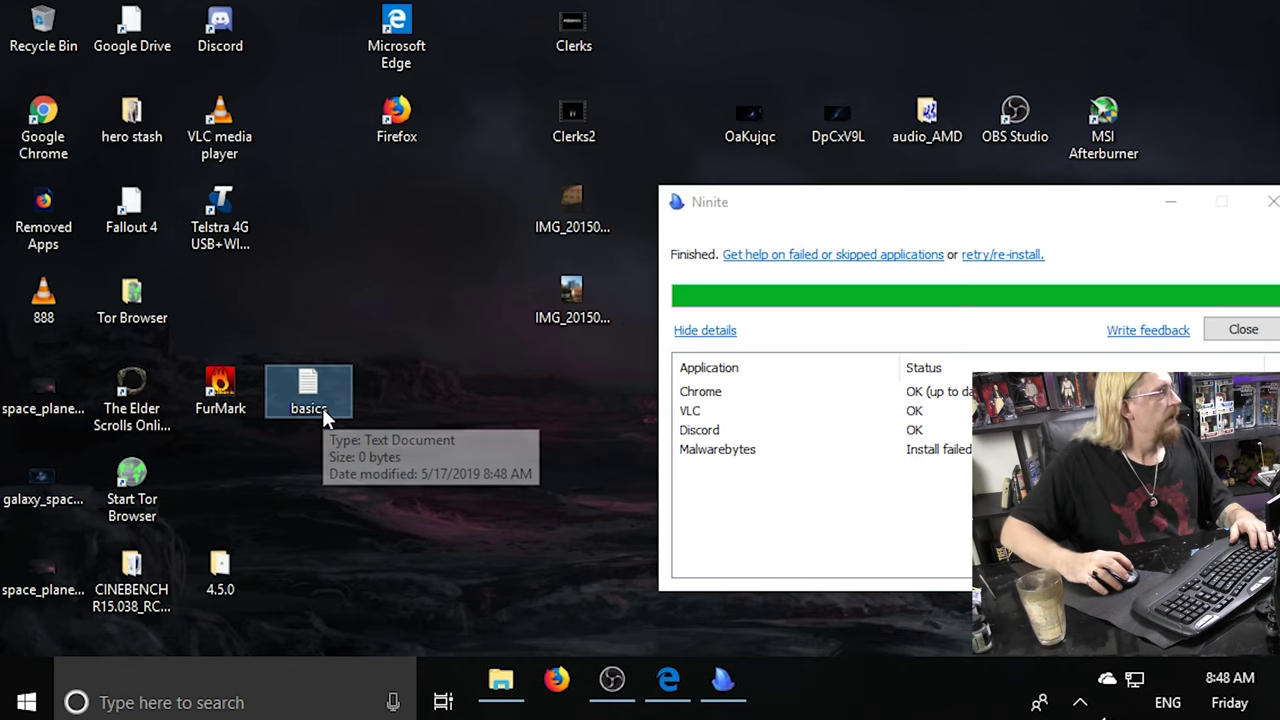
{"action": "double_click", "coordinate": [322, 410]}
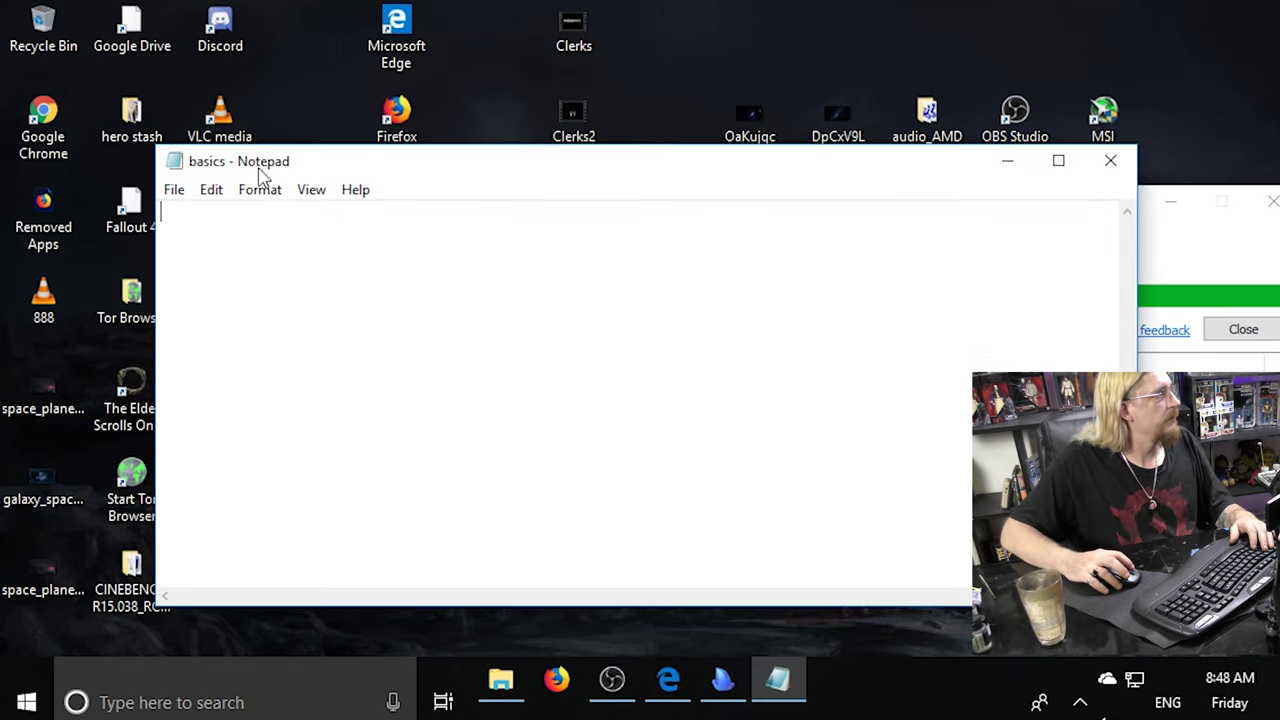
Set the Notepad font to Consolas size 20.
{"action": "left_click", "coordinate": [306, 191]}
{"action": "left_click", "coordinate": [272, 196]}
{"action": "left_click", "coordinate": [272, 196]}
{"action": "left_click", "coordinate": [285, 240]}
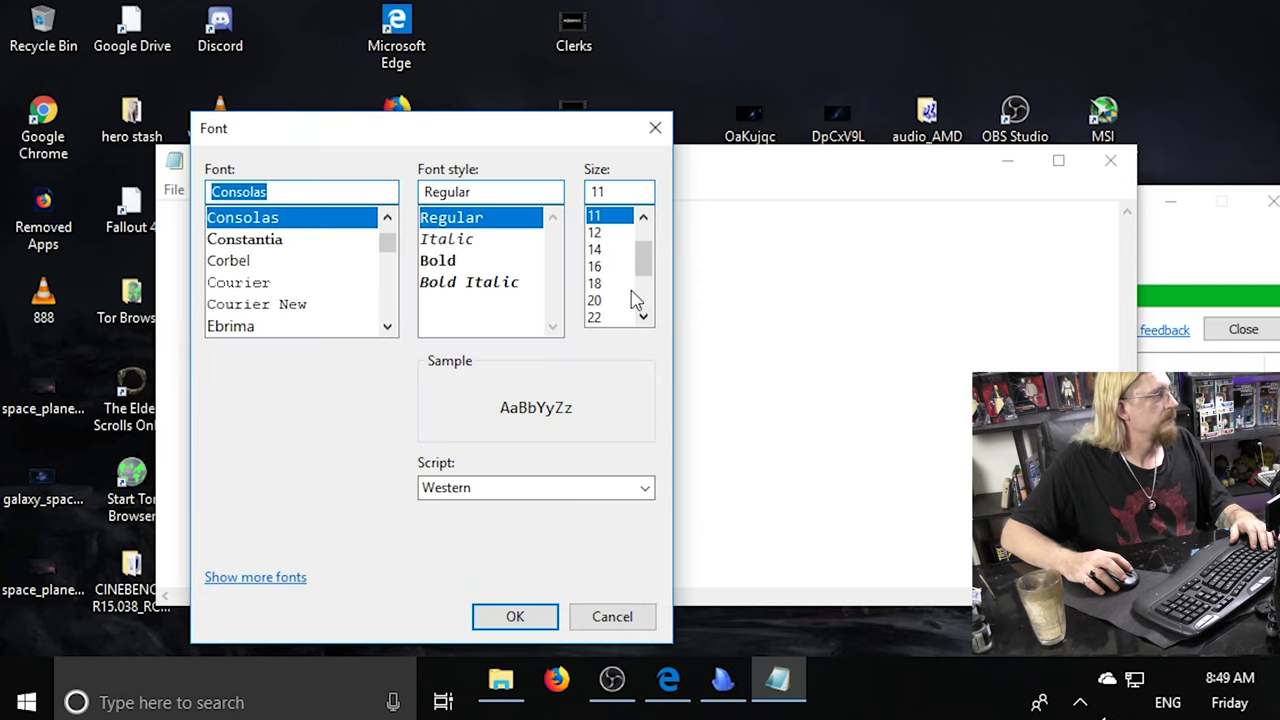
{"action": "left_click", "coordinate": [606, 300]}
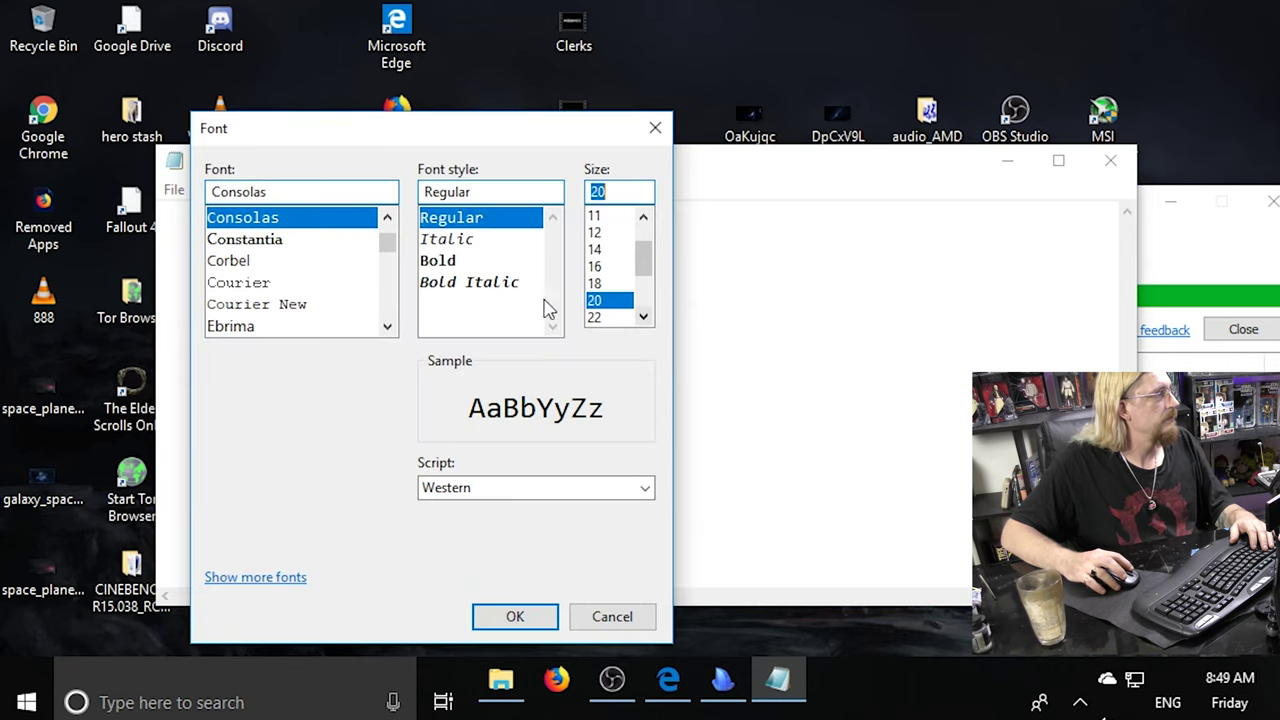
{"action": "left_click", "coordinate": [515, 616]}
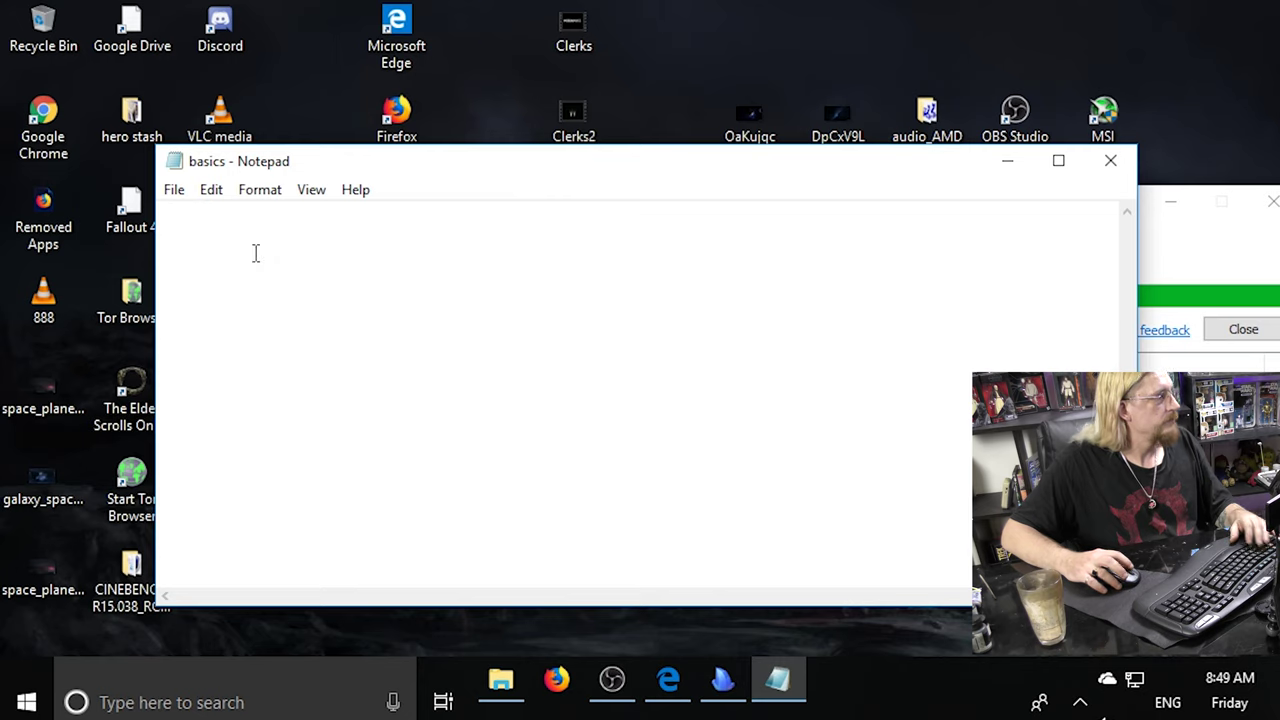
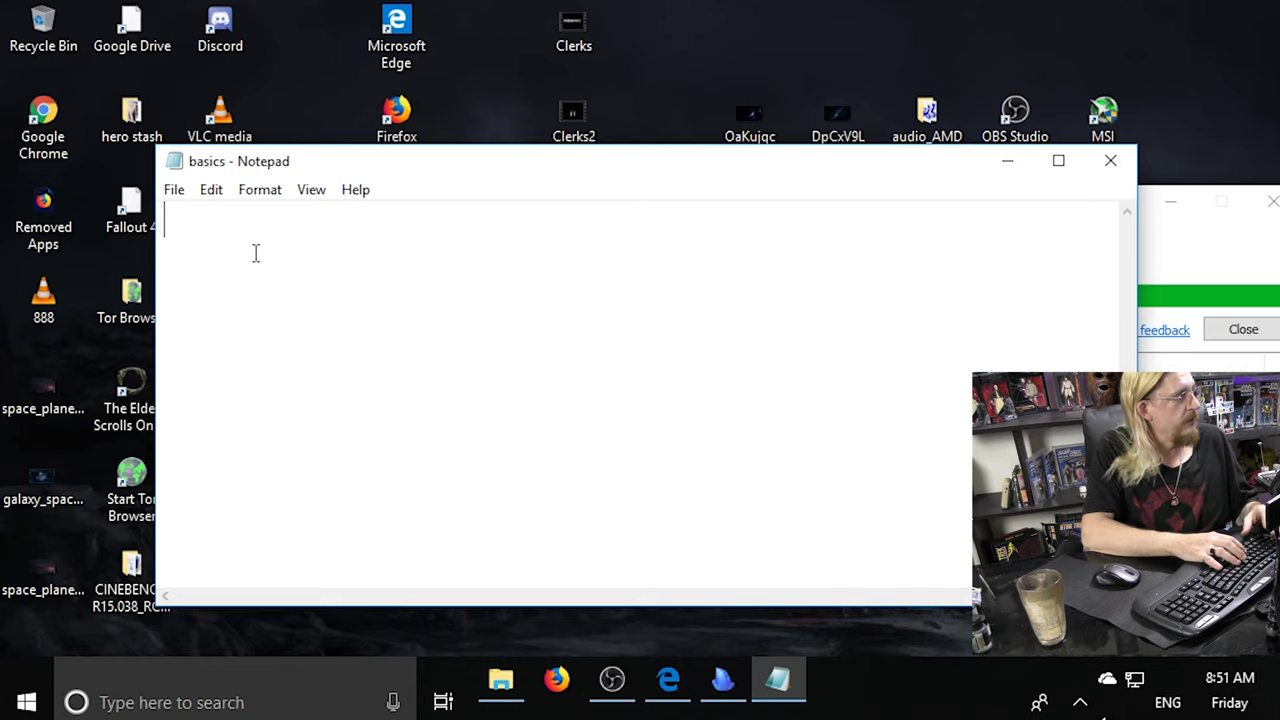
Type the three lines gmail, name and dogs favourite treat into the basics note.
{"action": "type", "text": "g"}
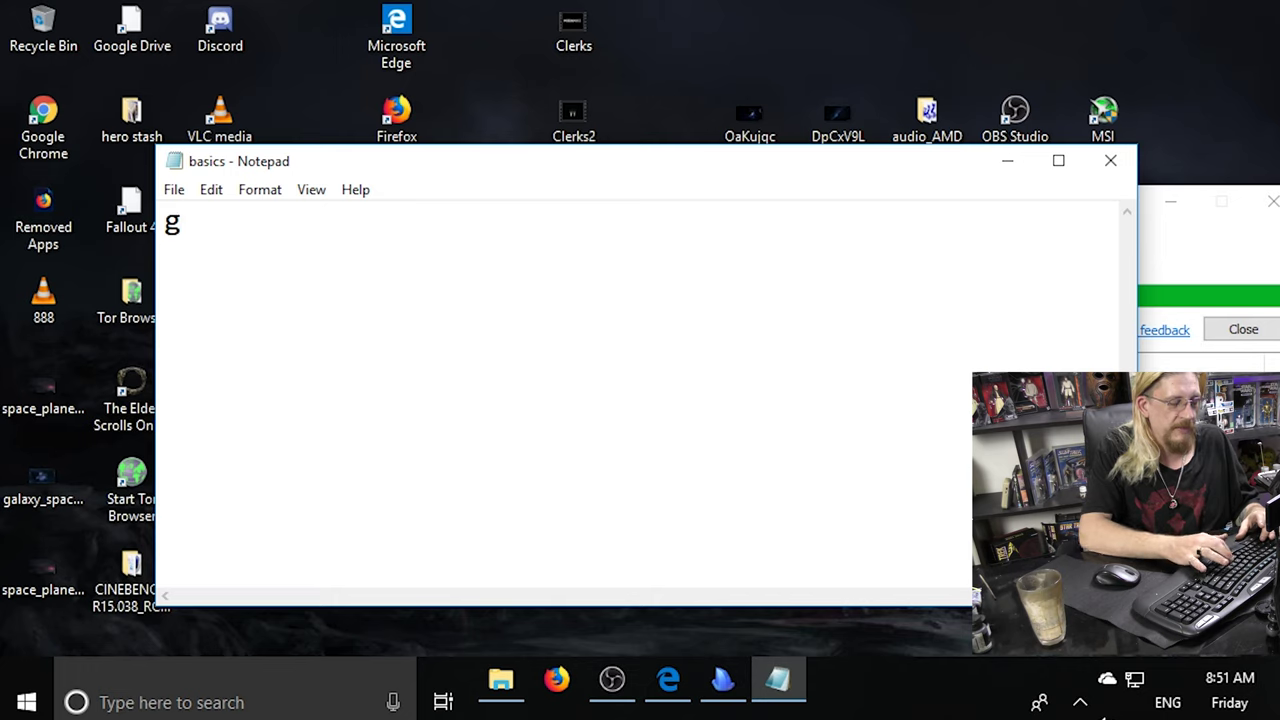
{"action": "type", "text": "mail"}
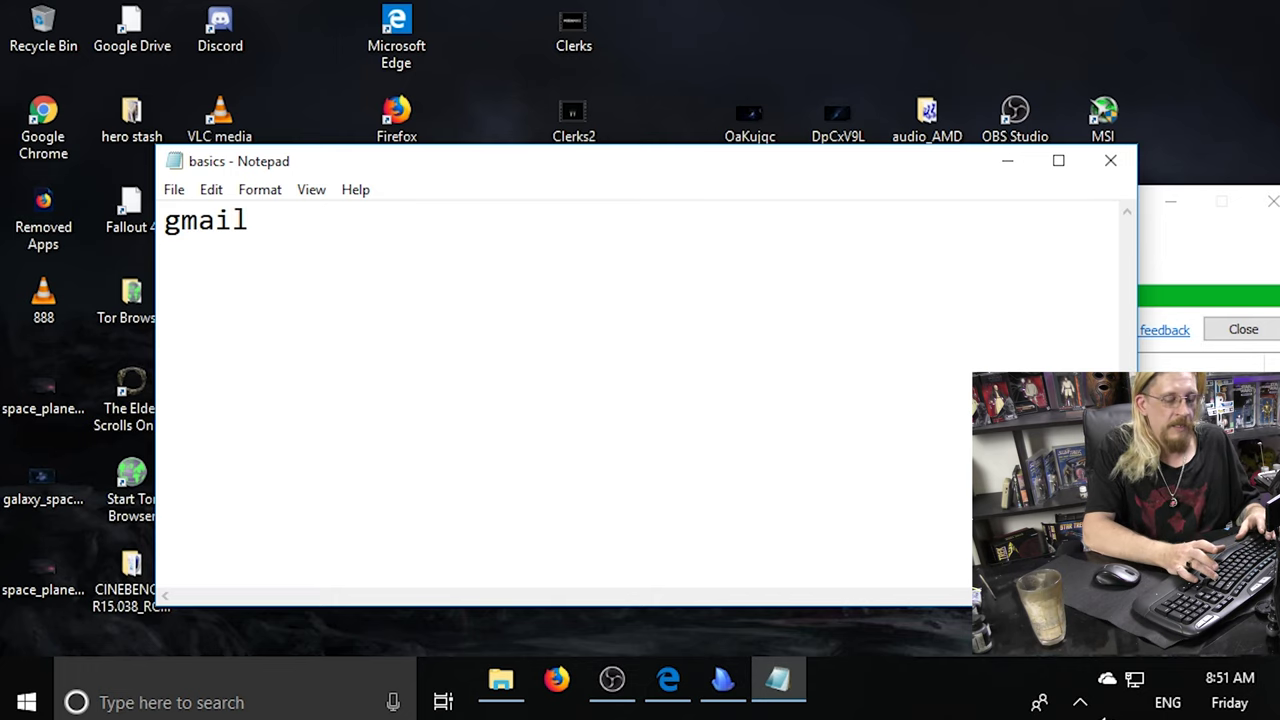
{"action": "key", "text": "Return"}
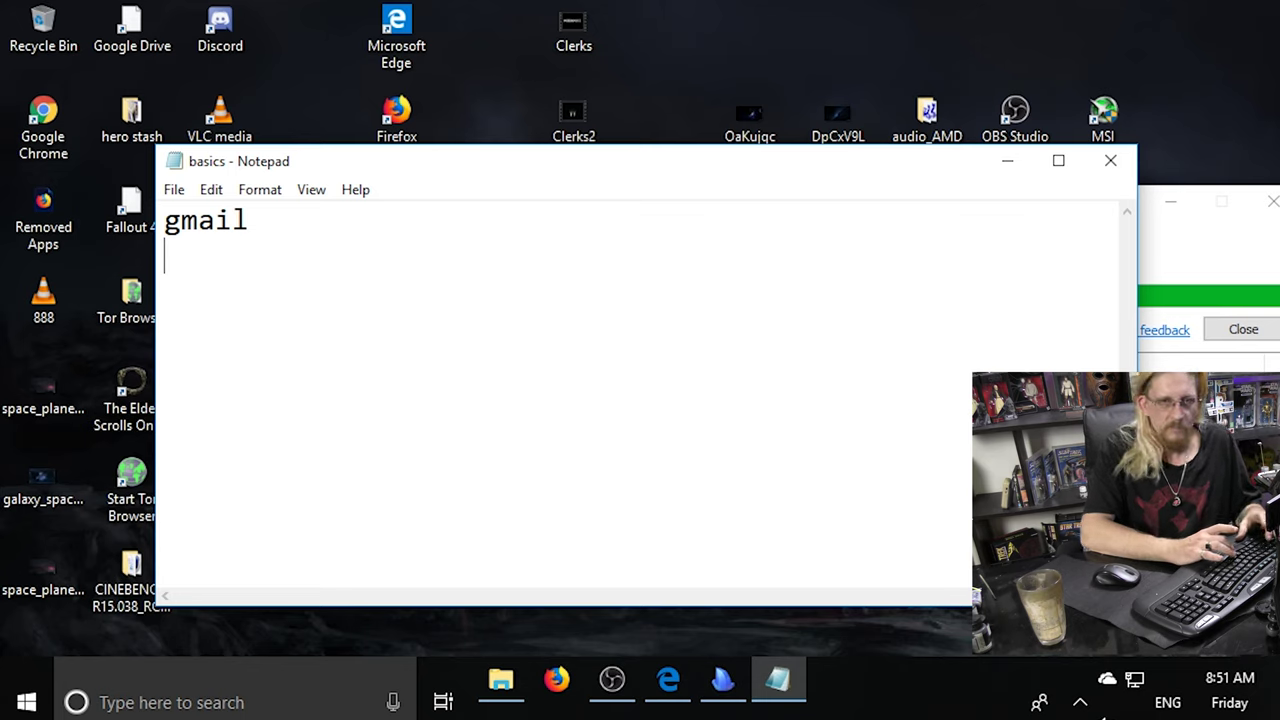
{"action": "type", "text": "name"}
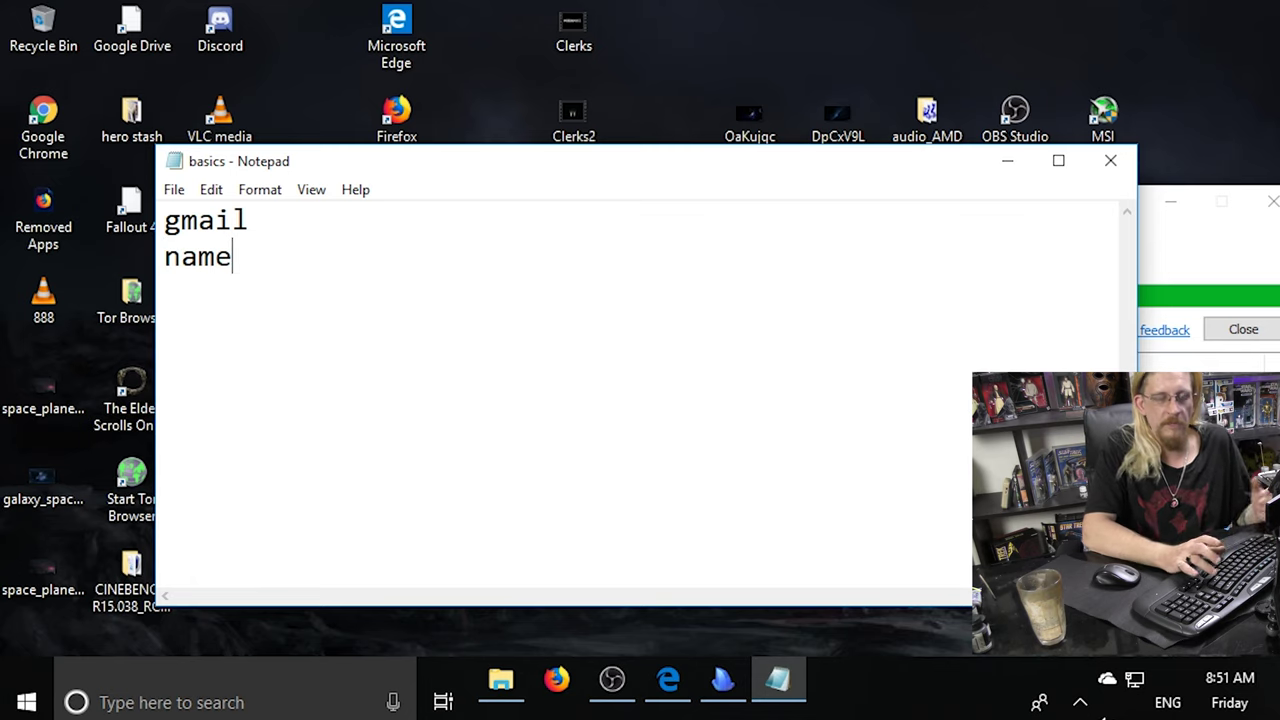
{"action": "key", "text": "Return"}
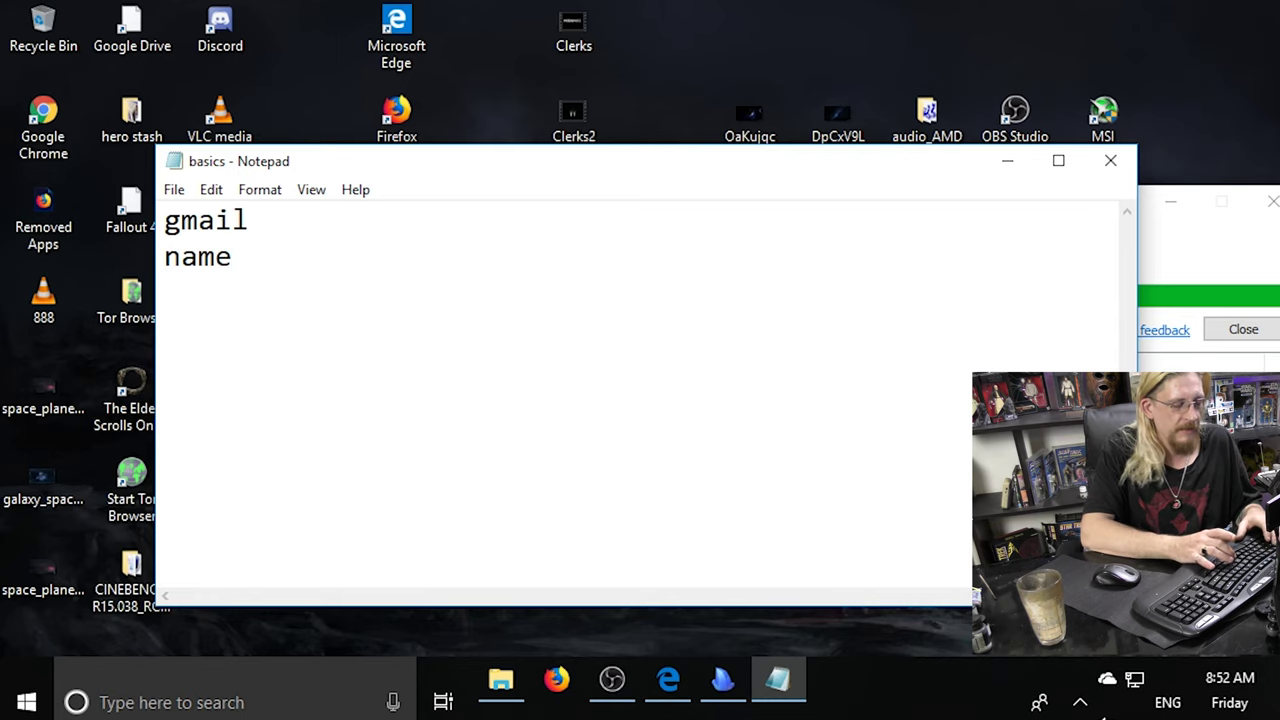
{"action": "type", "text": "dogs f"}
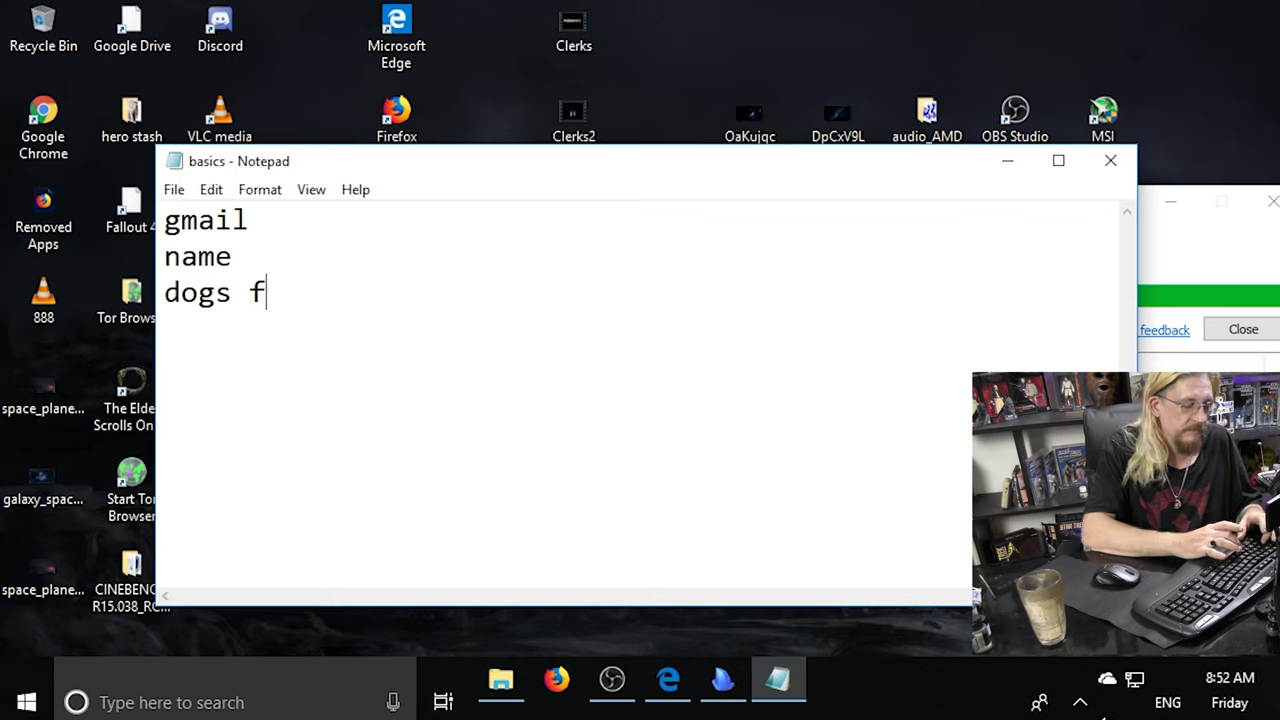
{"action": "type", "text": "avourite treat"}
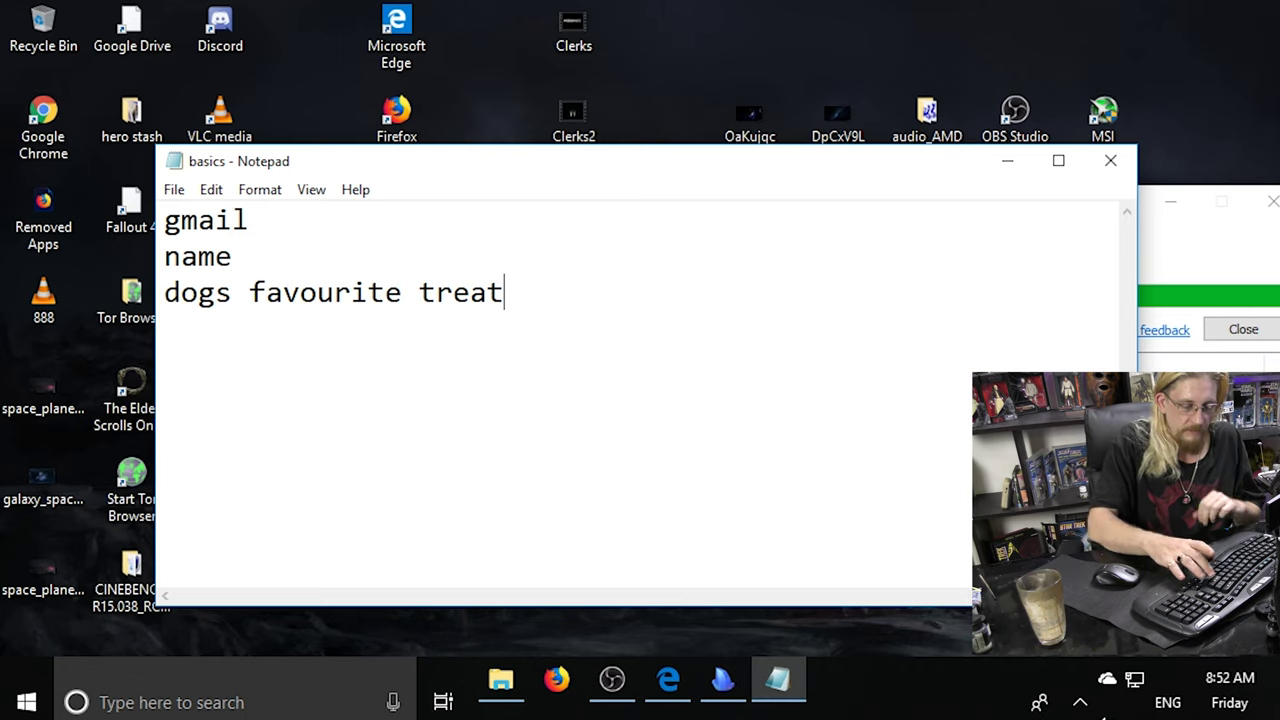
{"action": "key", "text": "Return"}
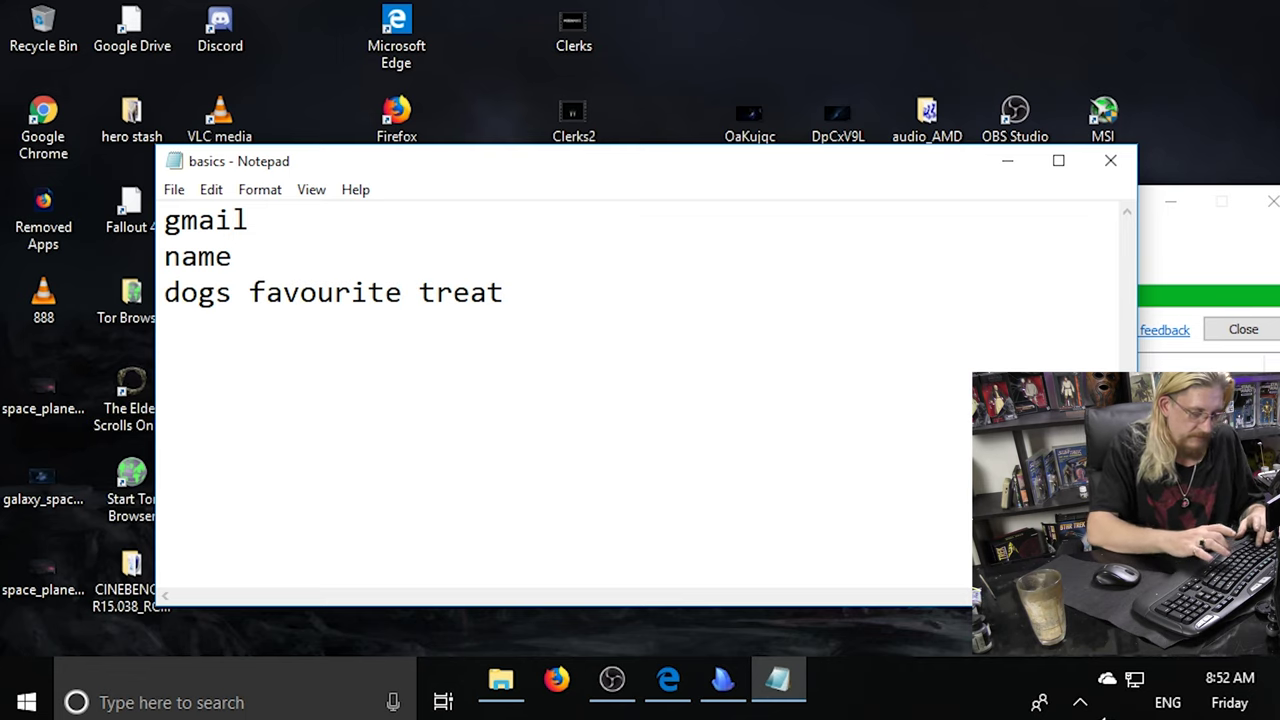
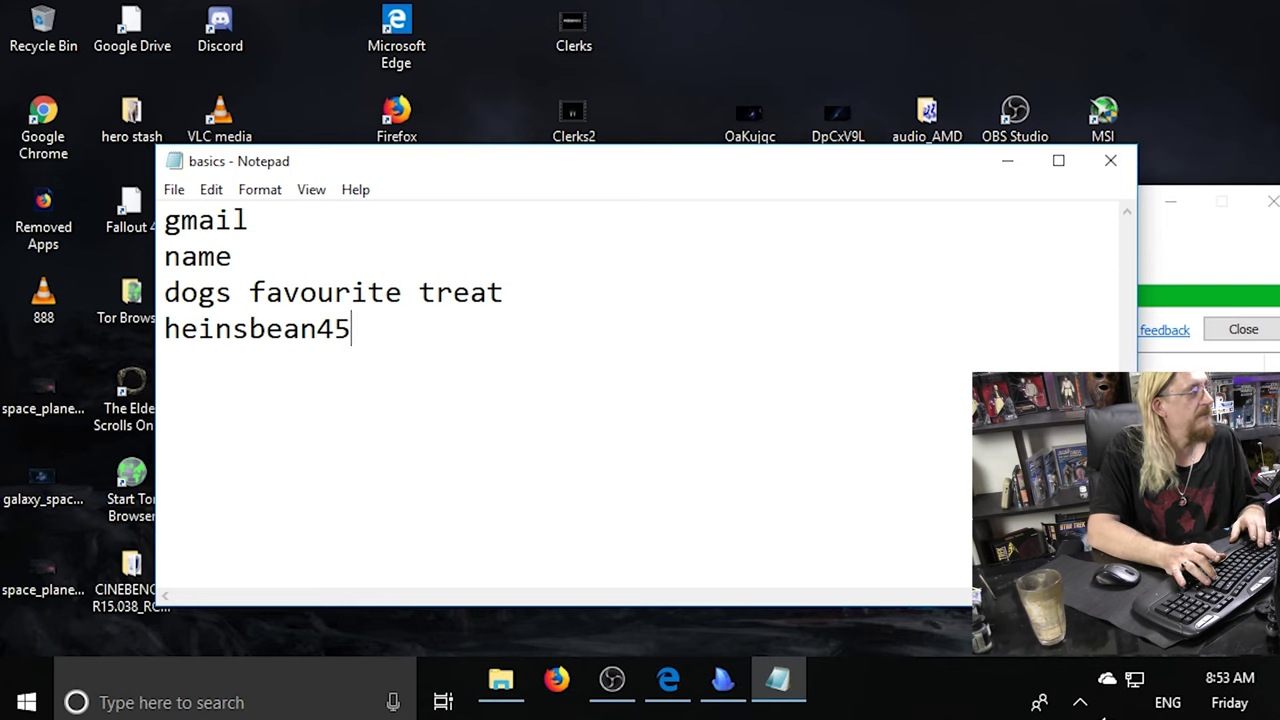
Type two sample passwords, fixing one letter's capitalisation, then erase them both.
{"action": "key", "text": "Left"}
{"action": "key", "text": "Left"}
{"action": "key", "text": "Left"}
{"action": "key", "text": "Left"}
{"action": "key", "text": "Left"}
{"action": "key", "text": "Left"}
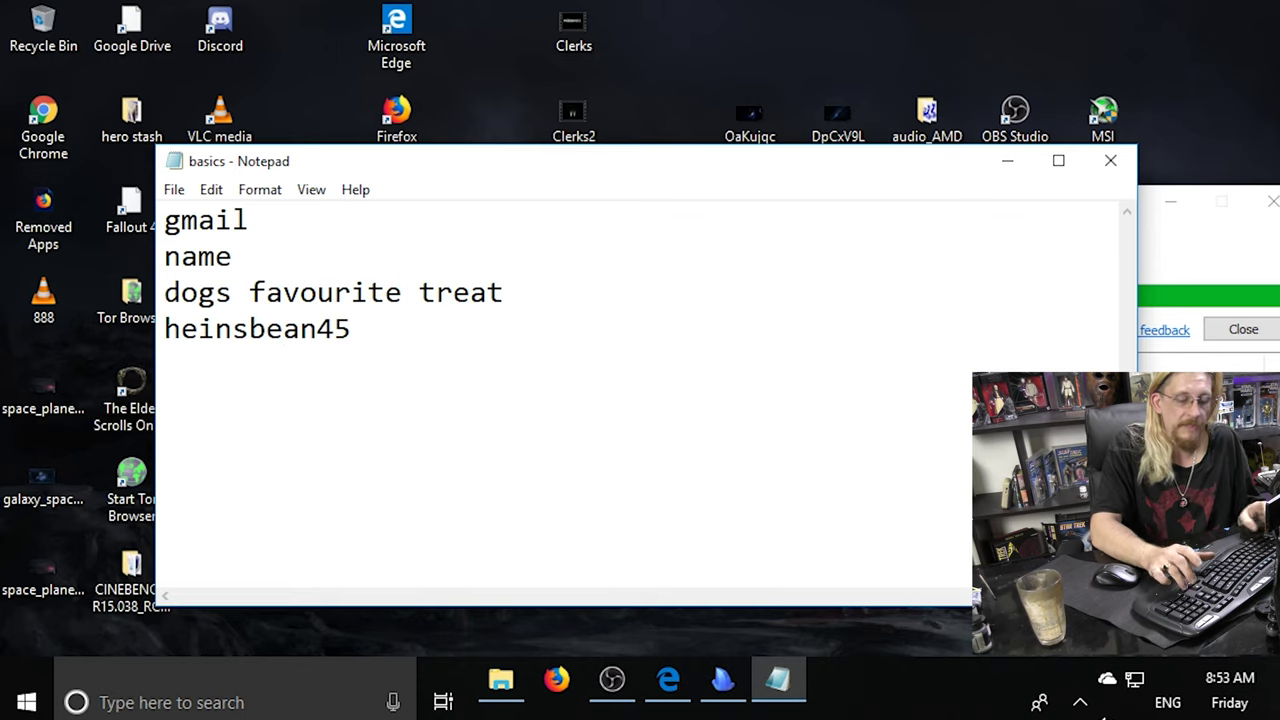
{"action": "key", "text": "Right"}
{"action": "key", "text": "BackSpace"}
{"action": "type", "text": "B"}
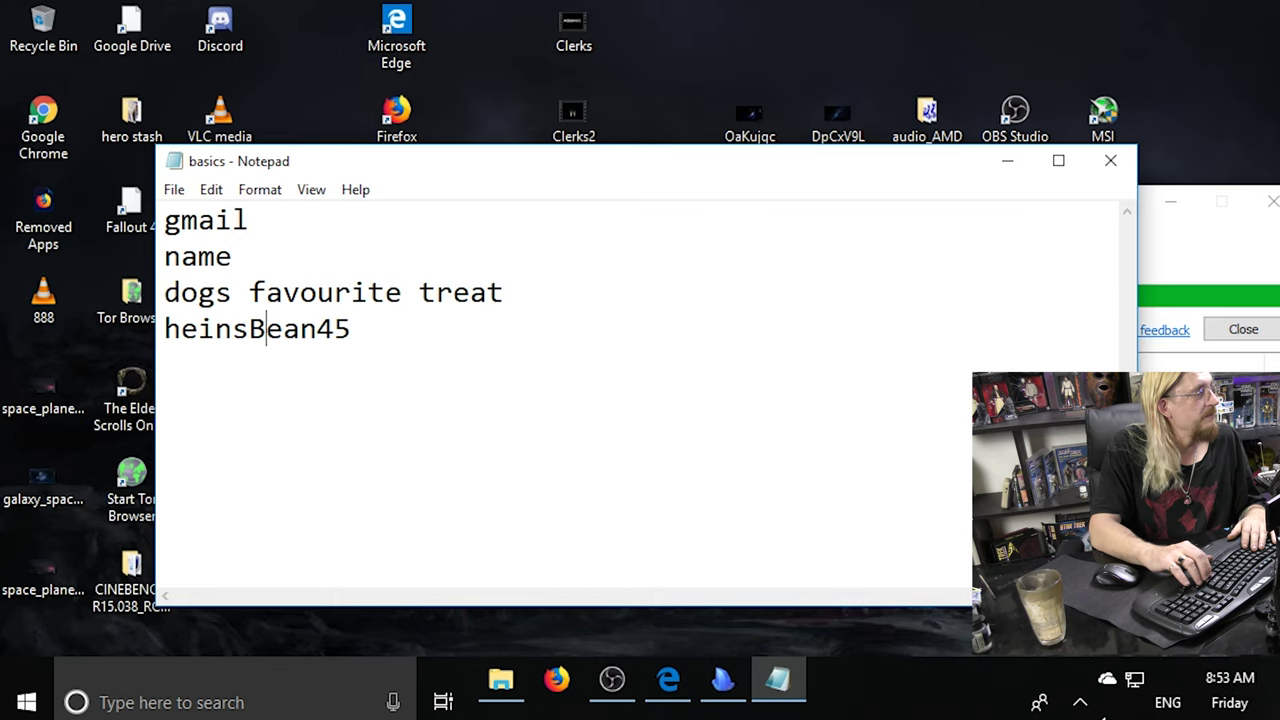
{"action": "key", "text": "Right"}
{"action": "key", "text": "Right"}
{"action": "key", "text": "Right"}
{"action": "key", "text": "Right"}
{"action": "key", "text": "Right"}
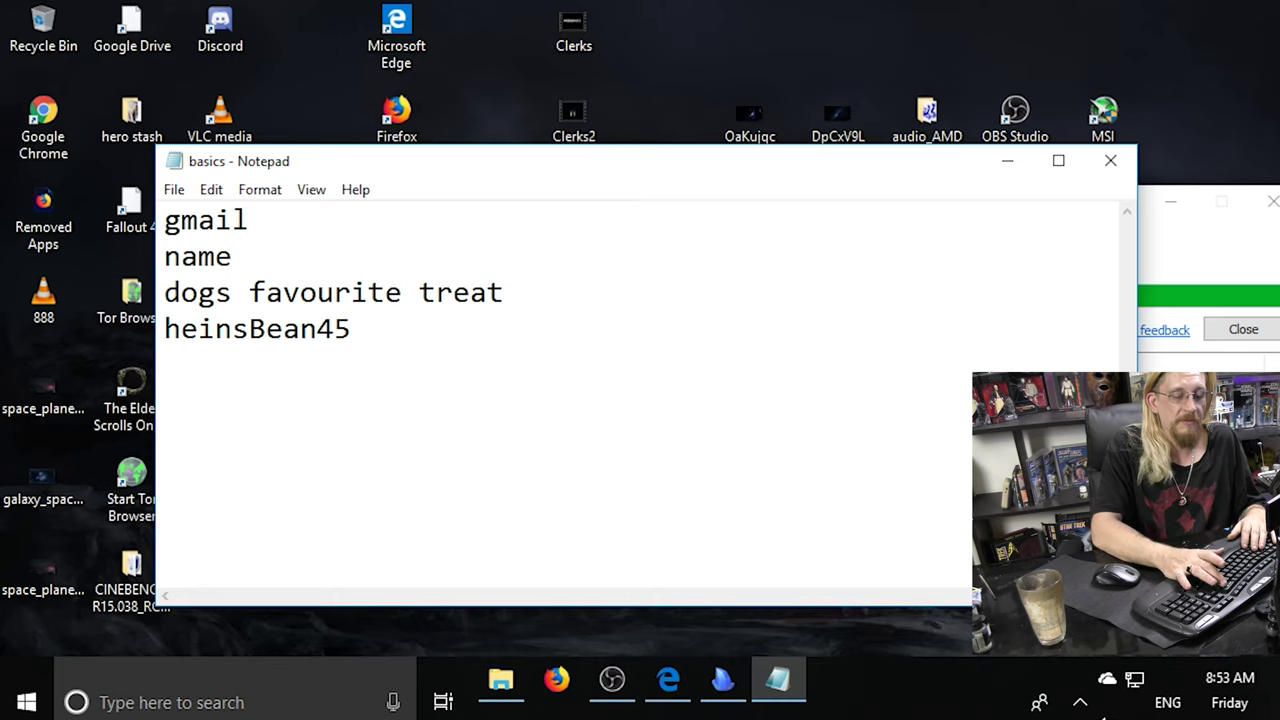
{"action": "key", "text": "BackSpace"}
{"action": "key", "text": "BackSpace"}
{"action": "key", "text": "BackSpace"}
{"action": "key", "text": "BackSpace"}
{"action": "key", "text": "BackSpace"}
{"action": "key", "text": "BackSpace"}
{"action": "key", "text": "BackSpace"}
{"action": "key", "text": "BackSpace"}
{"action": "key", "text": "BackSpace"}
{"action": "key", "text": "BackSpace"}
{"action": "key", "text": "BackSpace"}
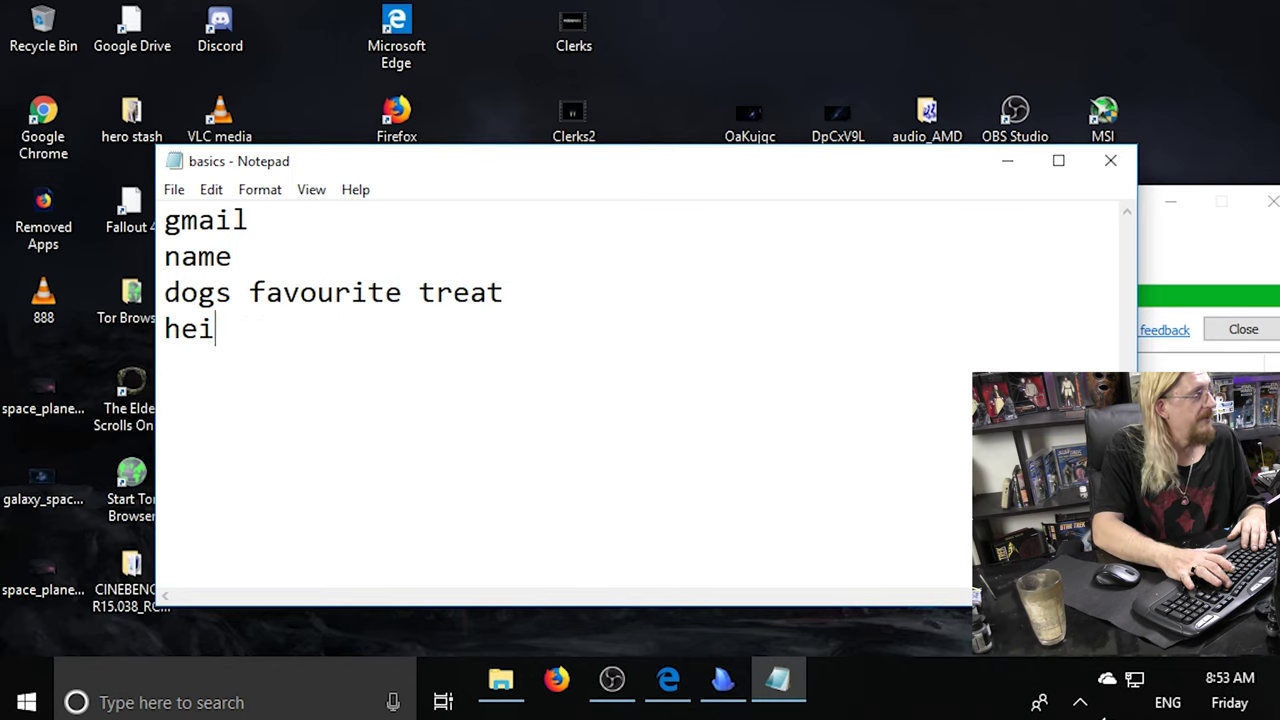
Replace the dogs favourite treat line with its answer and begin a hotmail section below.
{"action": "key", "text": "BackSpace"}
{"action": "key", "text": "BackSpace"}
{"action": "key", "text": "BackSpace"}
{"action": "key", "text": "BackSpace"}
{"action": "key", "text": "BackSpace"}
{"action": "key", "text": "BackSpace"}
{"action": "key", "text": "BackSpace"}
{"action": "key", "text": "BackSpace"}
{"action": "key", "text": "BackSpace"}
{"action": "key", "text": "BackSpace"}
{"action": "key", "text": "BackSpace"}
{"action": "key", "text": "BackSpace"}
{"action": "key", "text": "BackSpace"}
{"action": "key", "text": "BackSpace"}
{"action": "key", "text": "BackSpace"}
{"action": "key", "text": "BackSpace"}
{"action": "key", "text": "BackSpace"}
{"action": "key", "text": "BackSpace"}
{"action": "key", "text": "BackSpace"}
{"action": "key", "text": "BackSpace"}
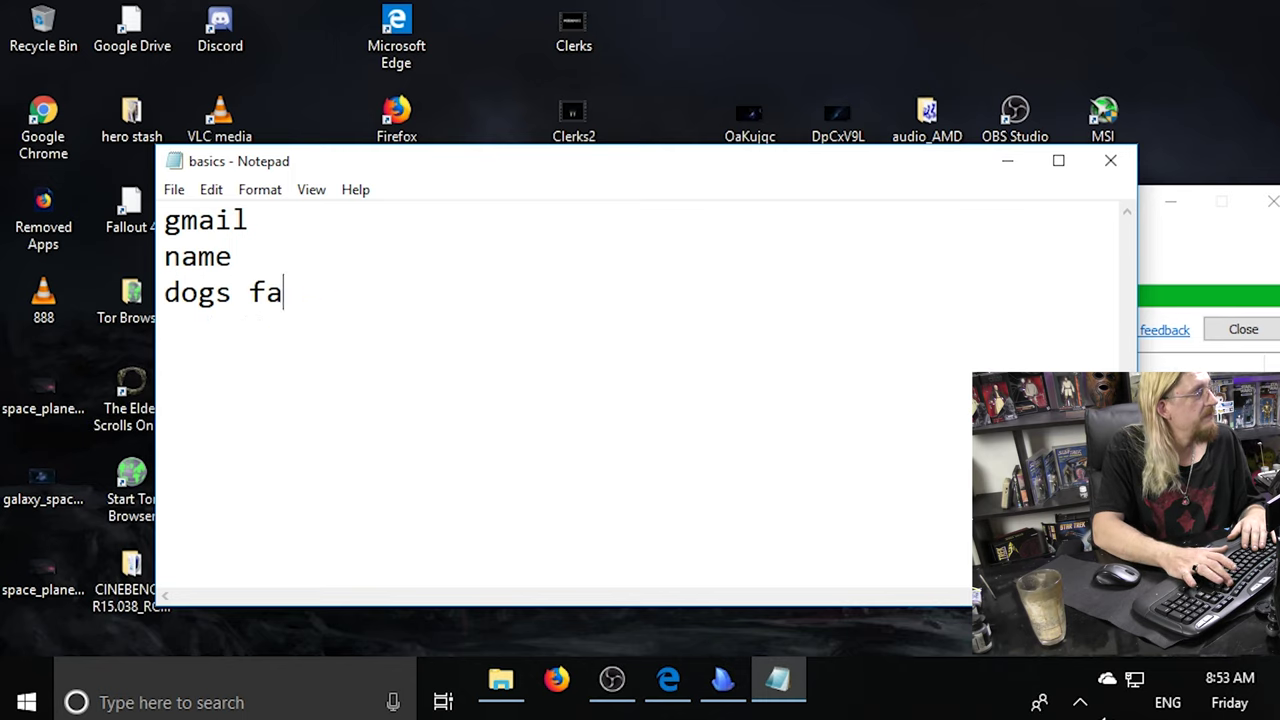
{"action": "key", "text": "BackSpace"}
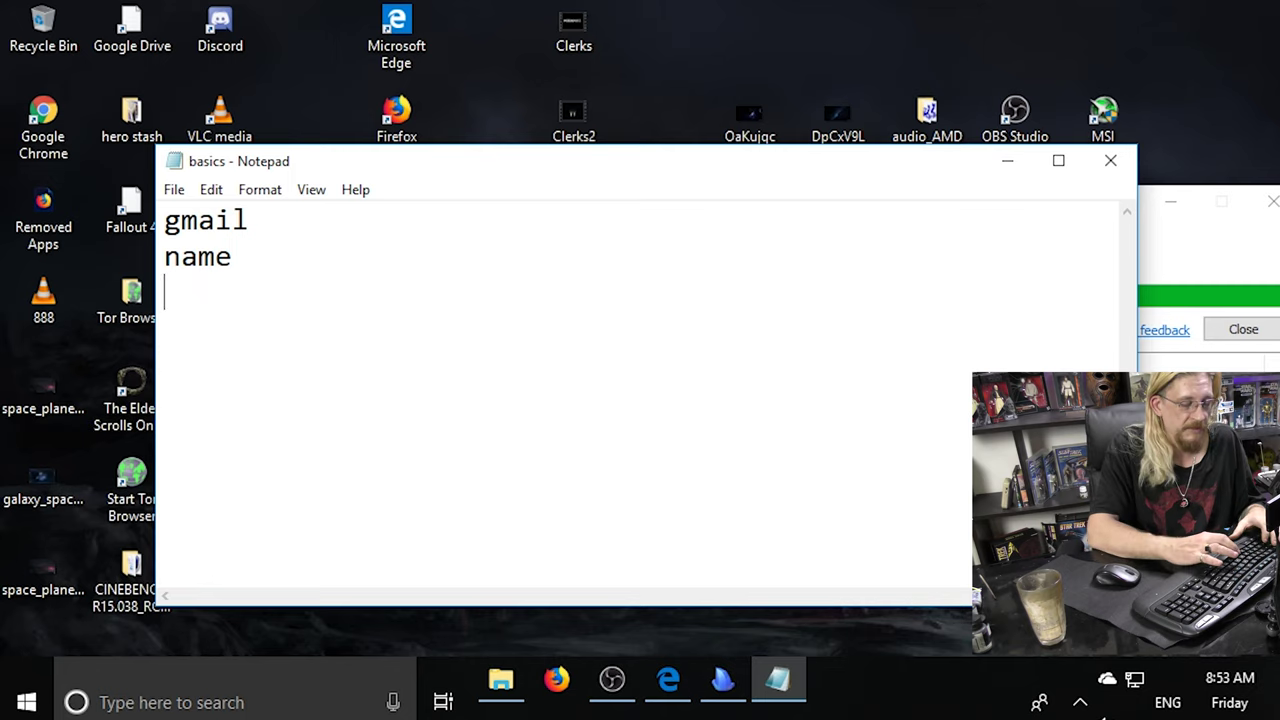
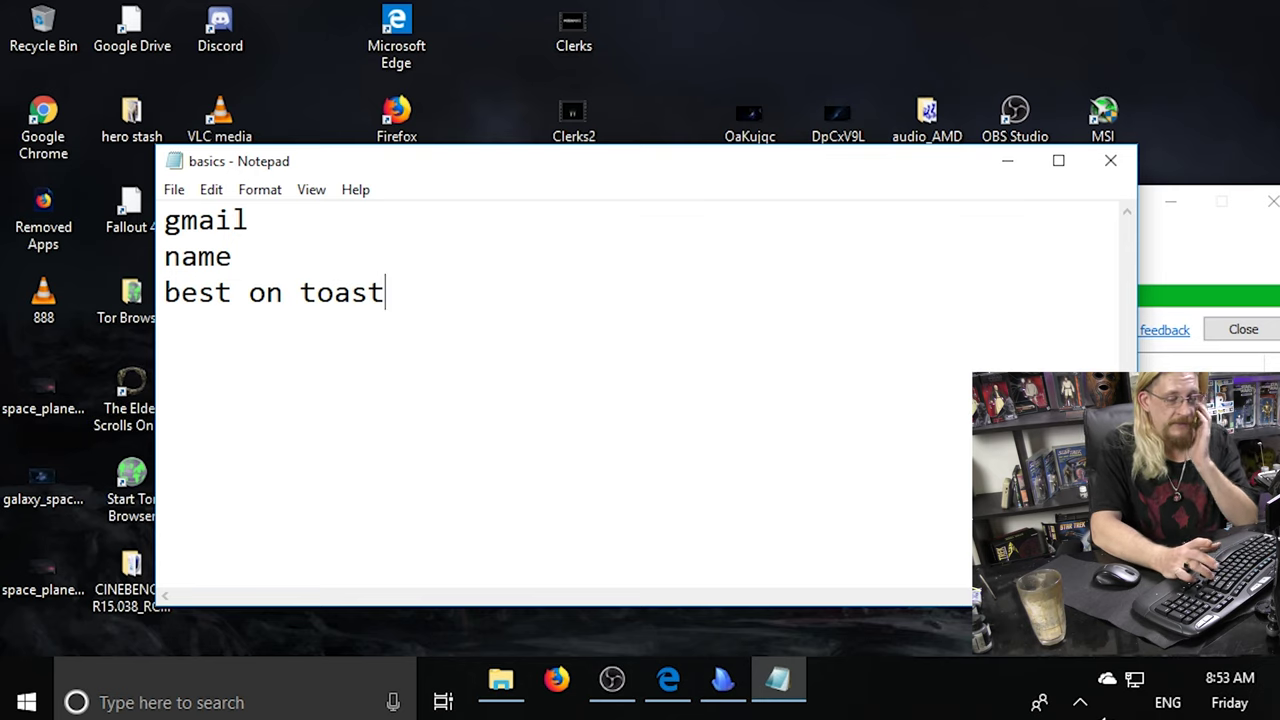
{"action": "key", "text": "Return"}
{"action": "key", "text": "Return"}
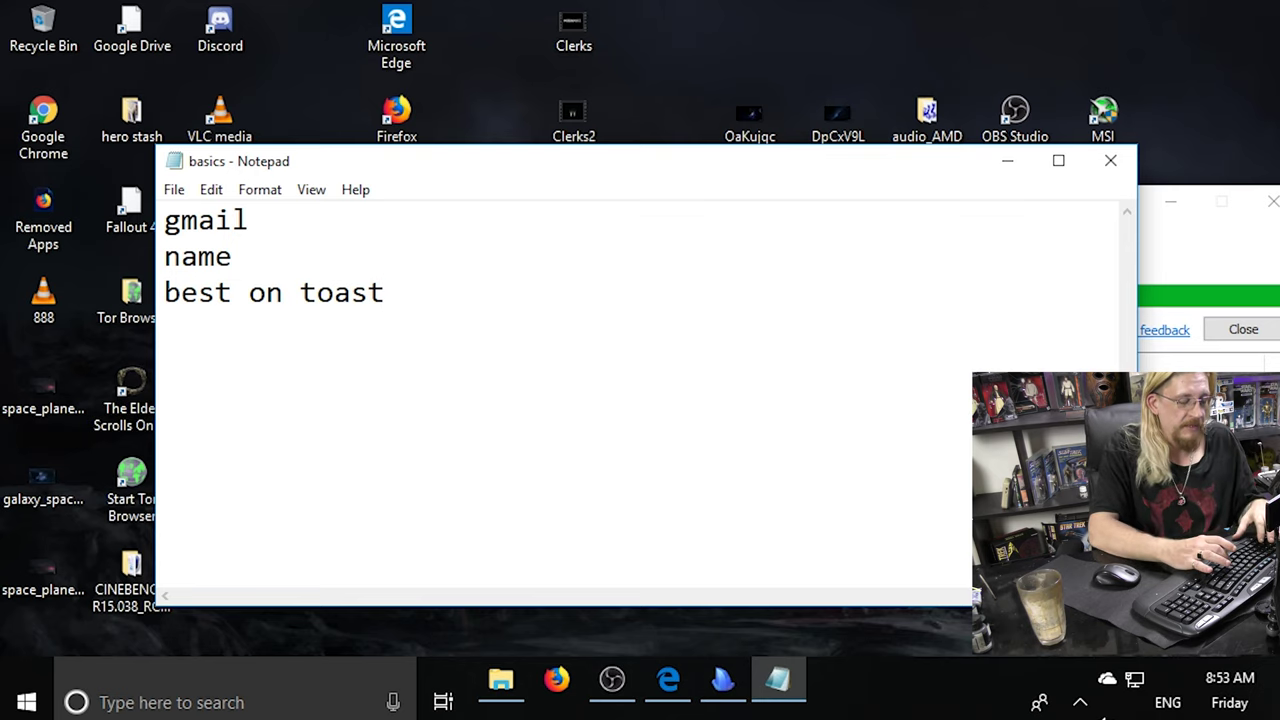
{"action": "type", "text": "hotm"}
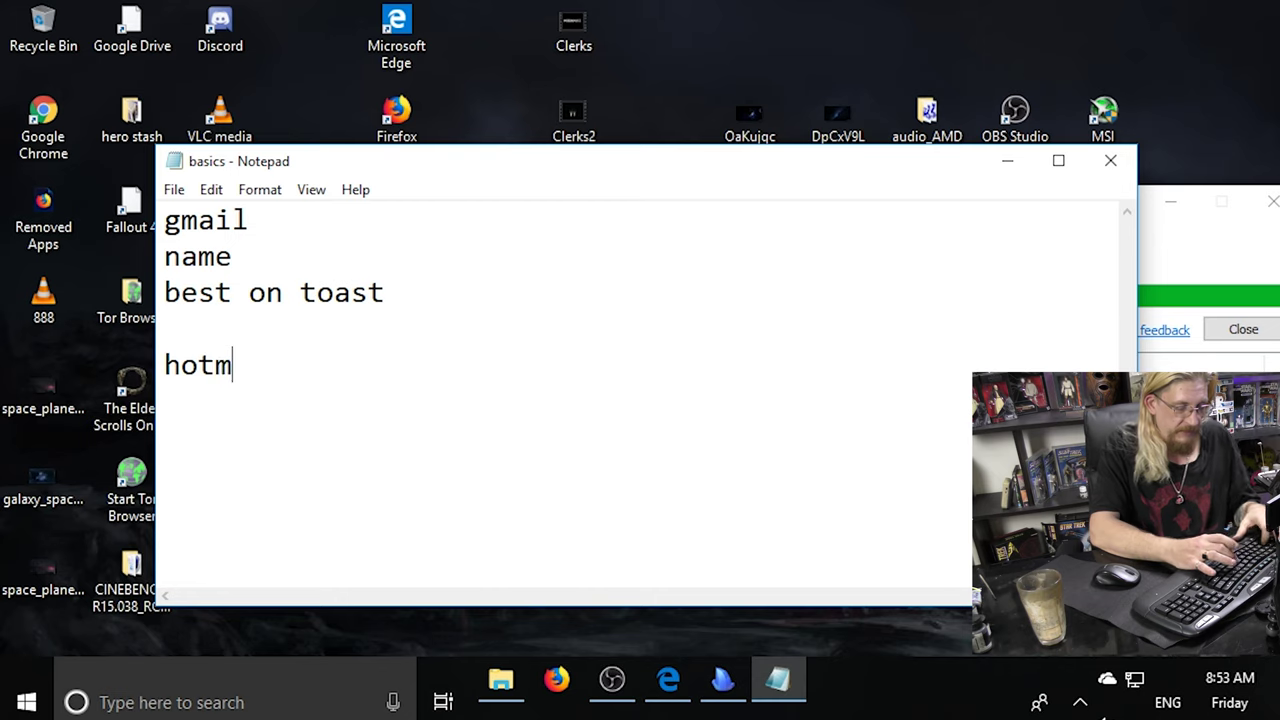
{"action": "type", "text": "ail"}
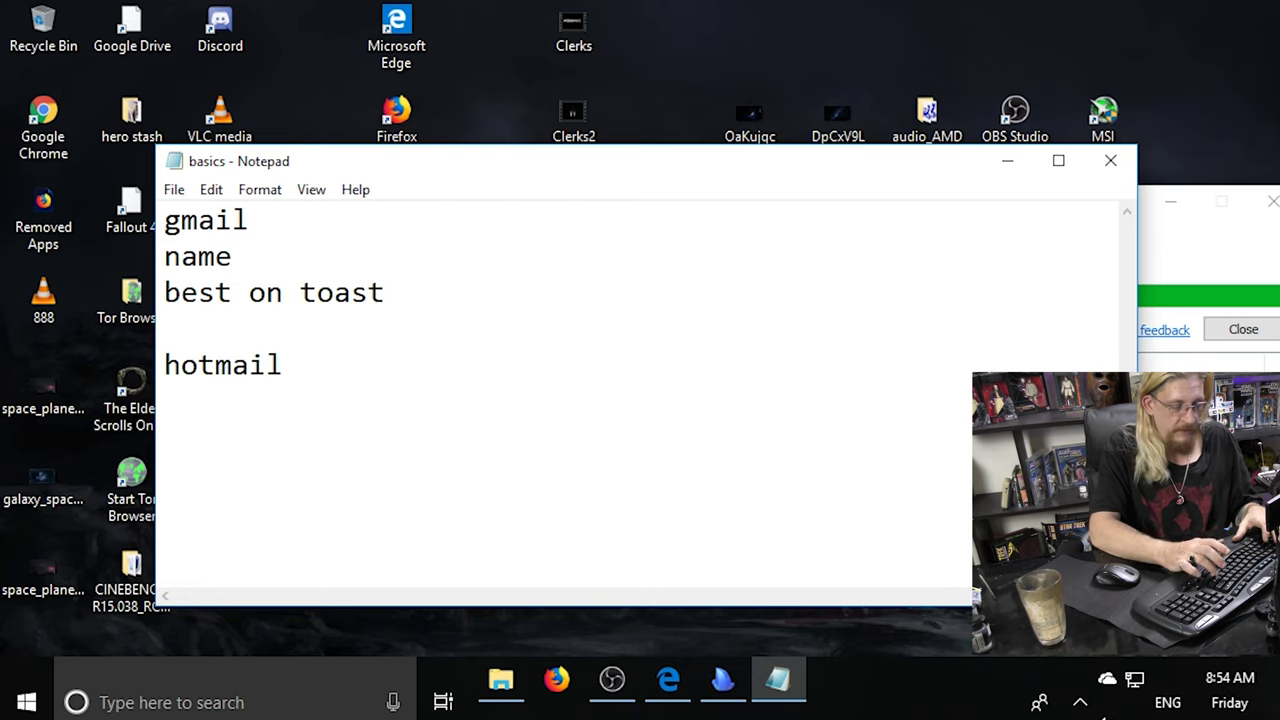
Add a hubby line under hotmail and try out passwords on the line beneath.
{"action": "key", "text": "Return"}
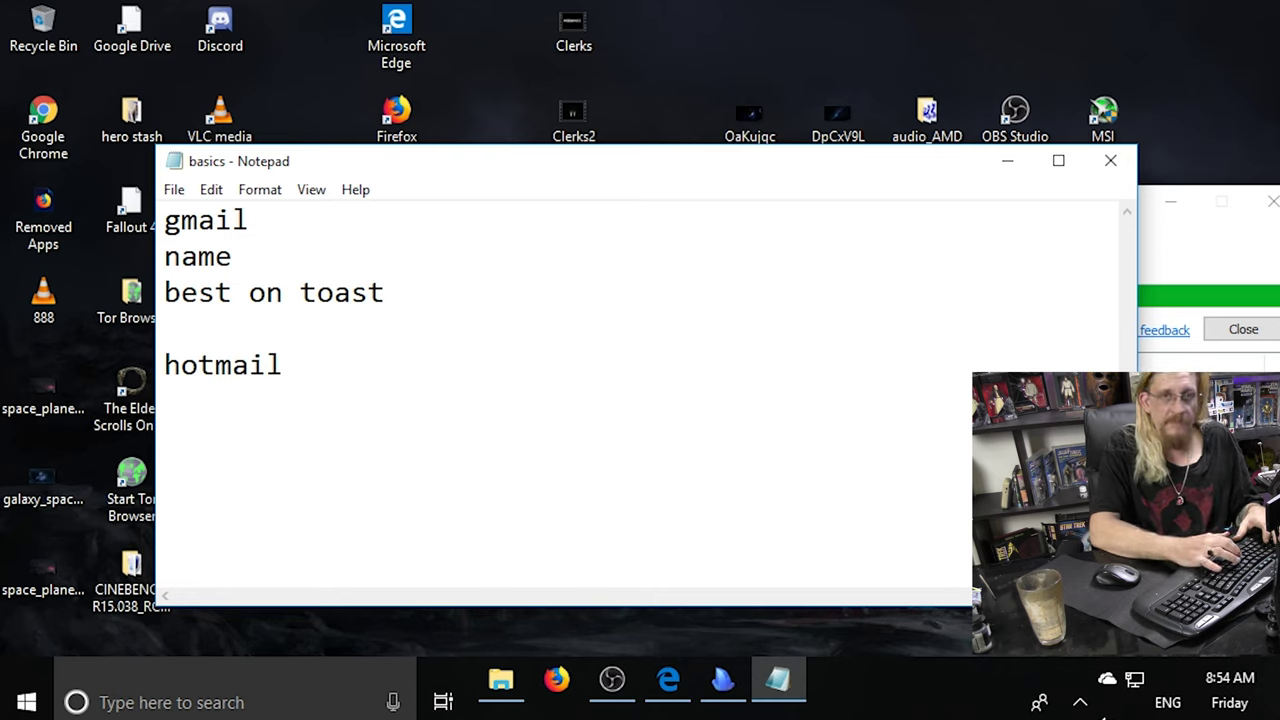
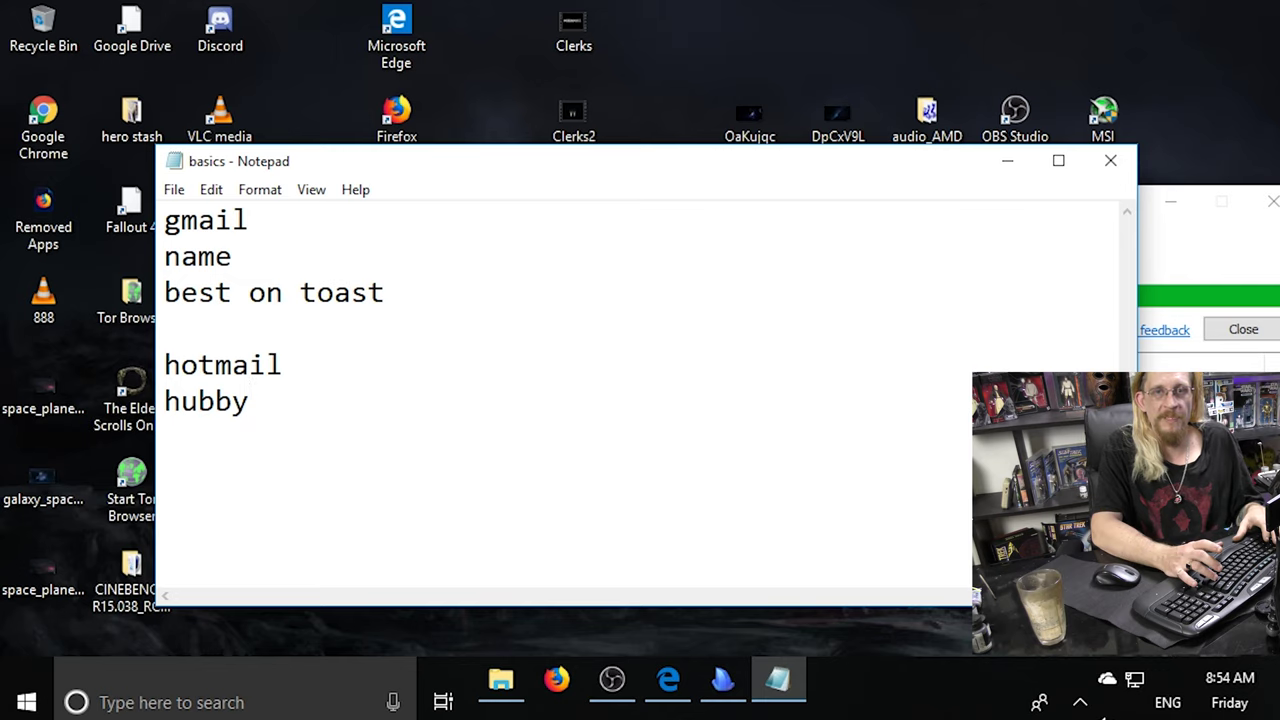
{"action": "key", "text": "Return"}
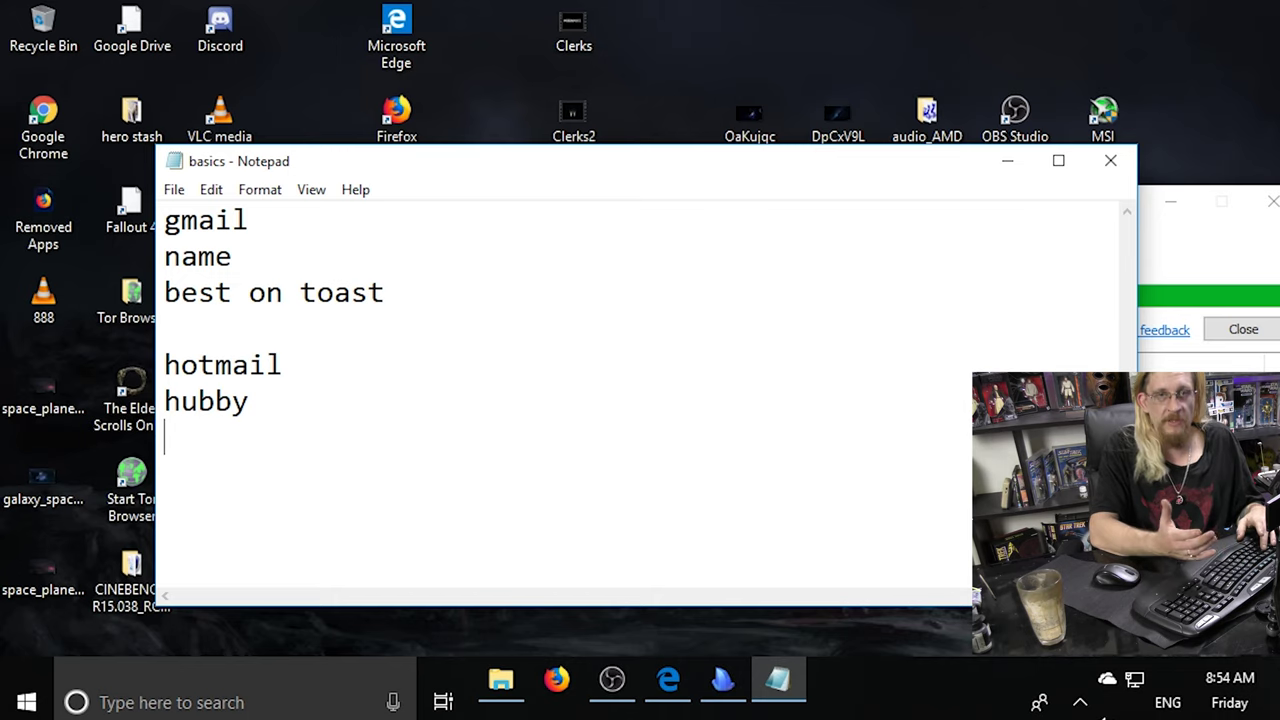
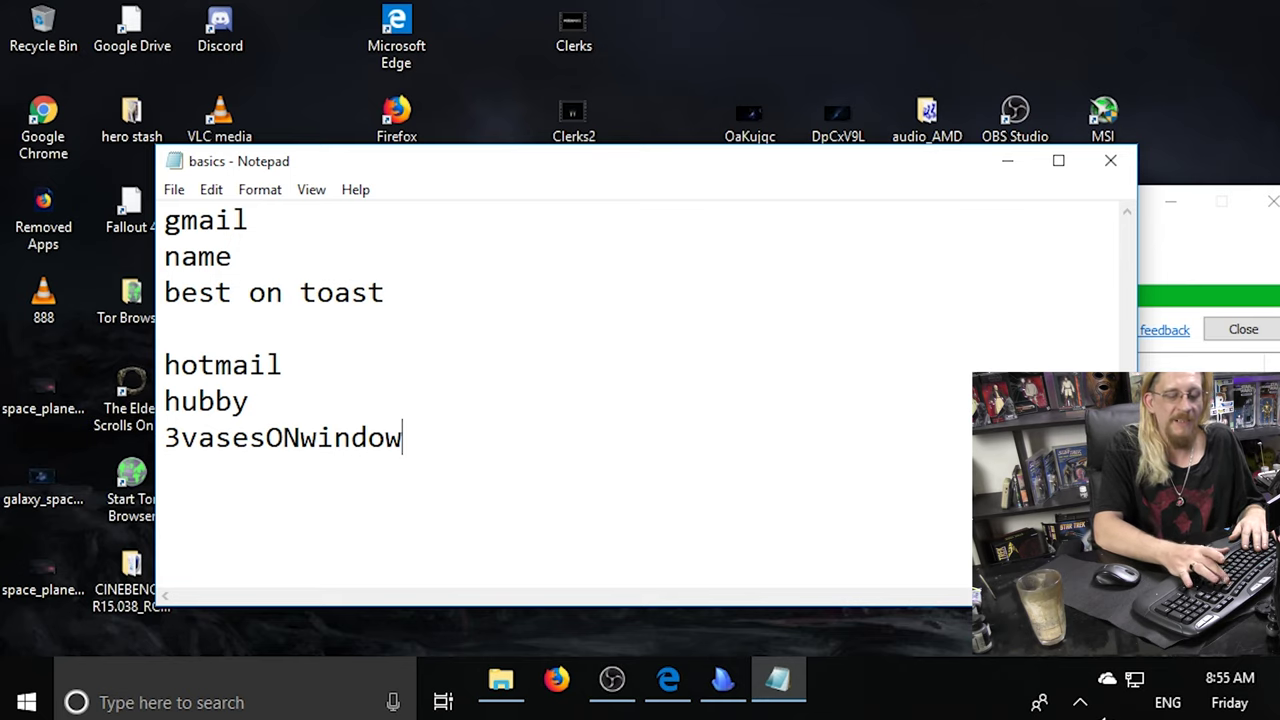
Replace the trial password with a two-word passphrase, correcting a typo along the way.
{"action": "key", "text": "BackSpace"}
{"action": "key", "text": "BackSpace"}
{"action": "key", "text": "BackSpace"}
{"action": "key", "text": "BackSpace"}
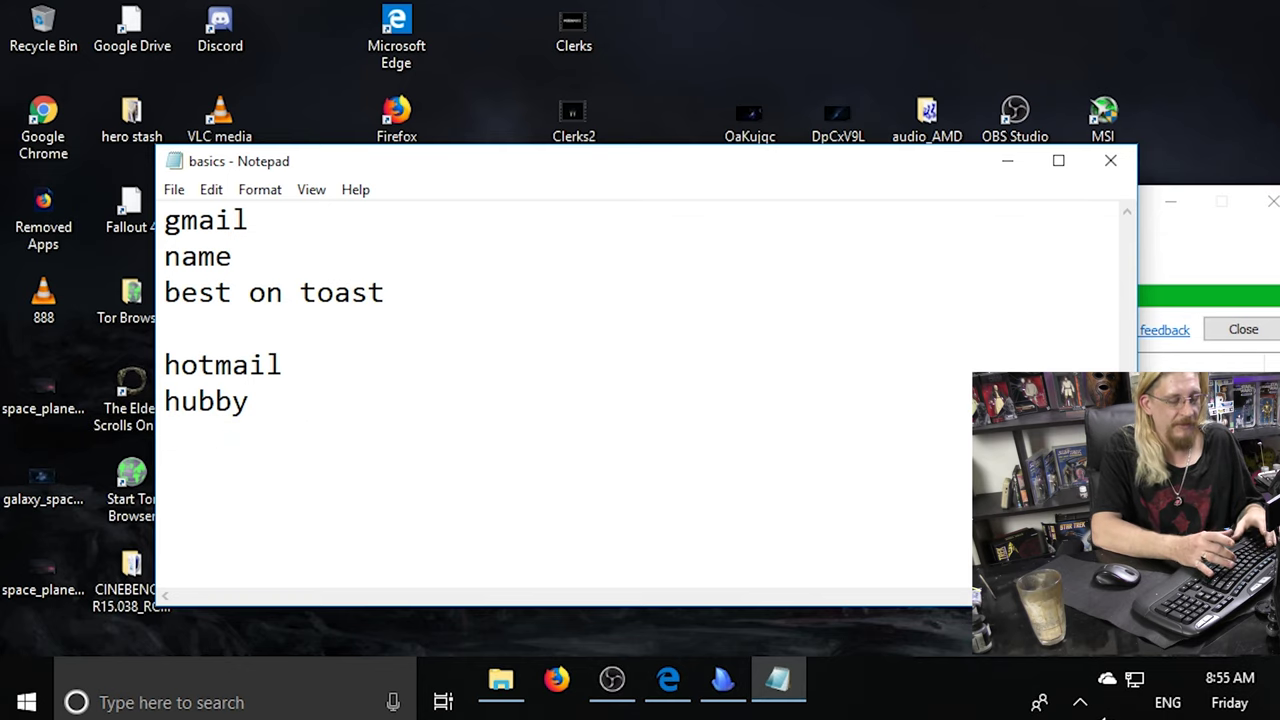
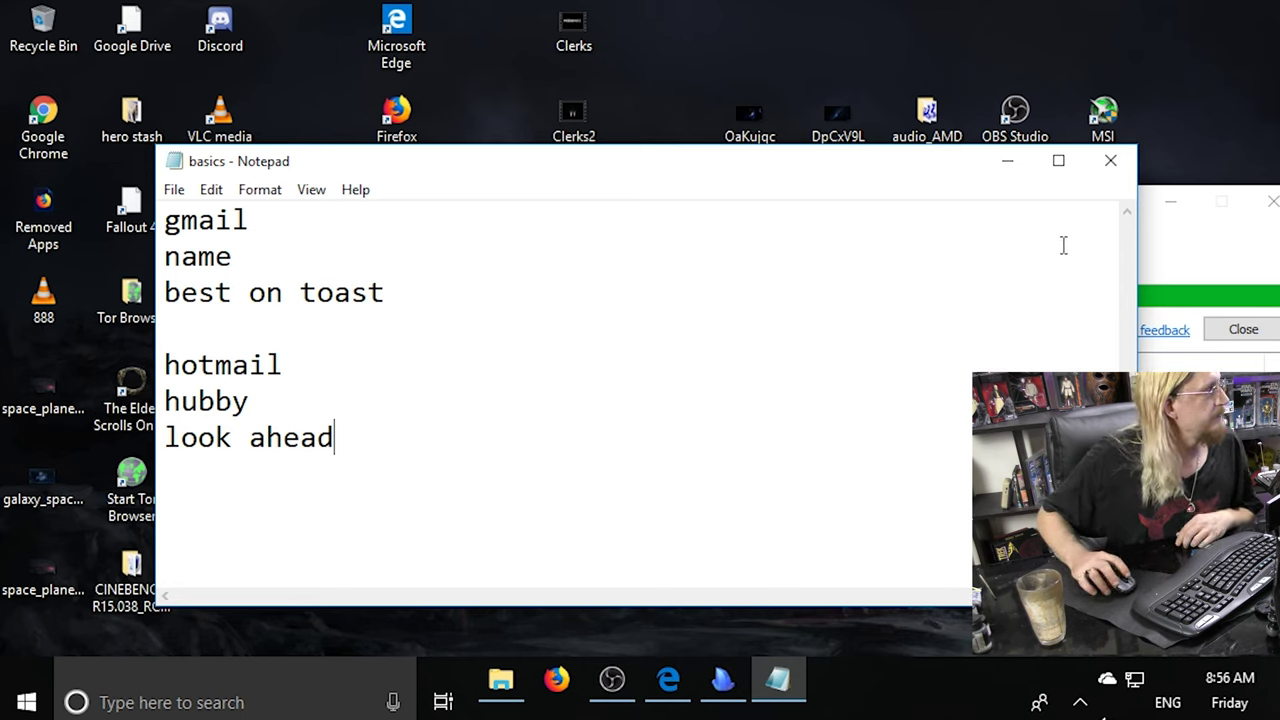
Minimise the note, close the finished Ninite window, and launch Malwarebytes via a 'mal' search.
{"action": "left_click", "coordinate": [1007, 161]}
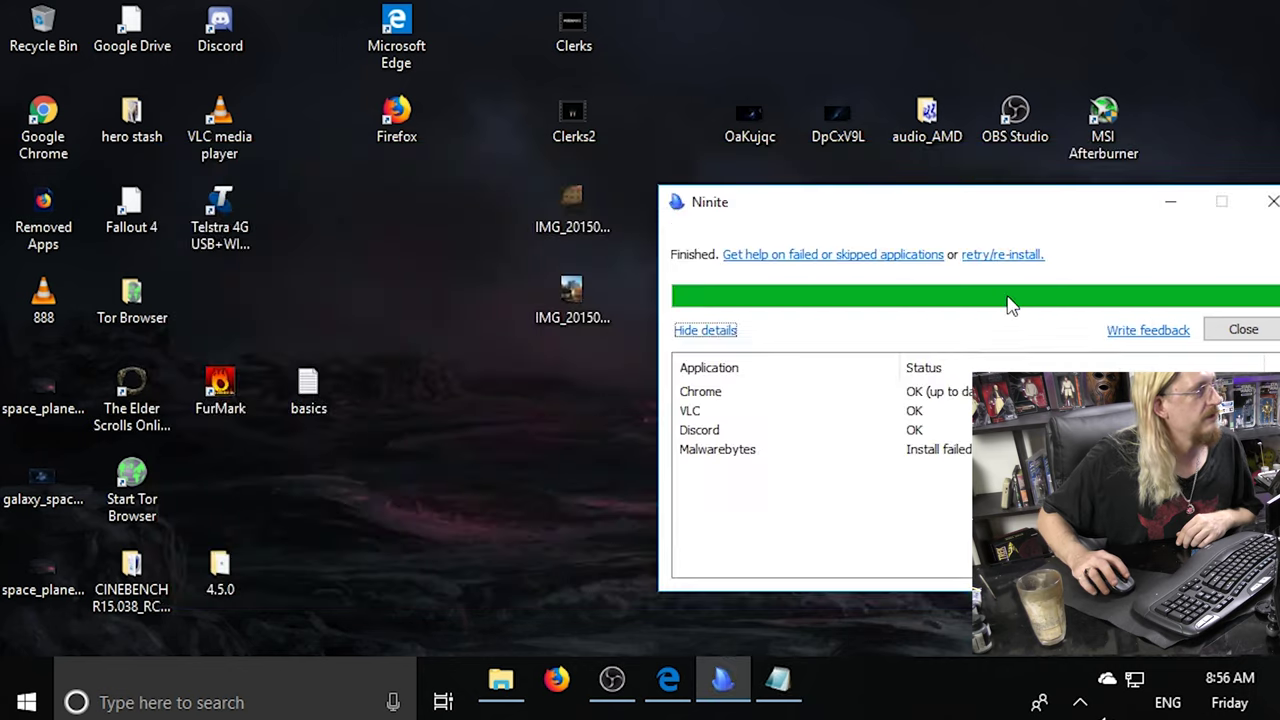
{"action": "left_click", "coordinate": [1243, 329]}
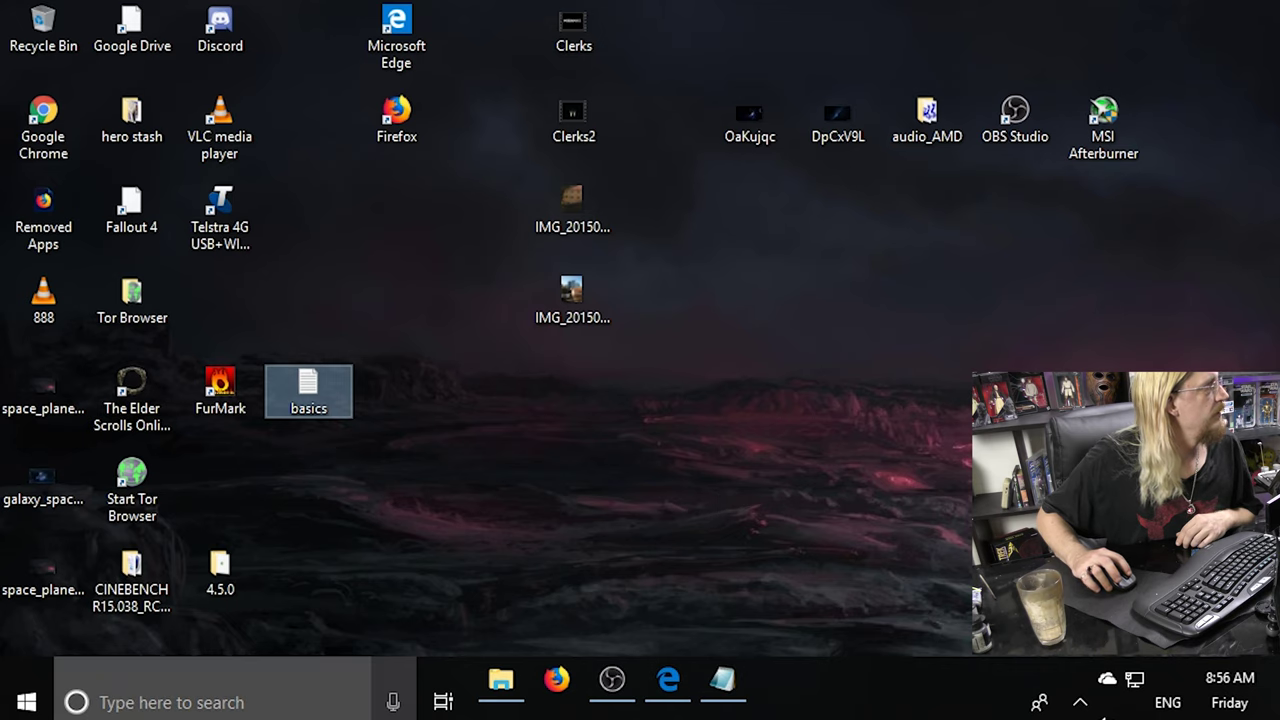
{"action": "left_click", "coordinate": [268, 693]}
{"action": "type", "text": "m"}
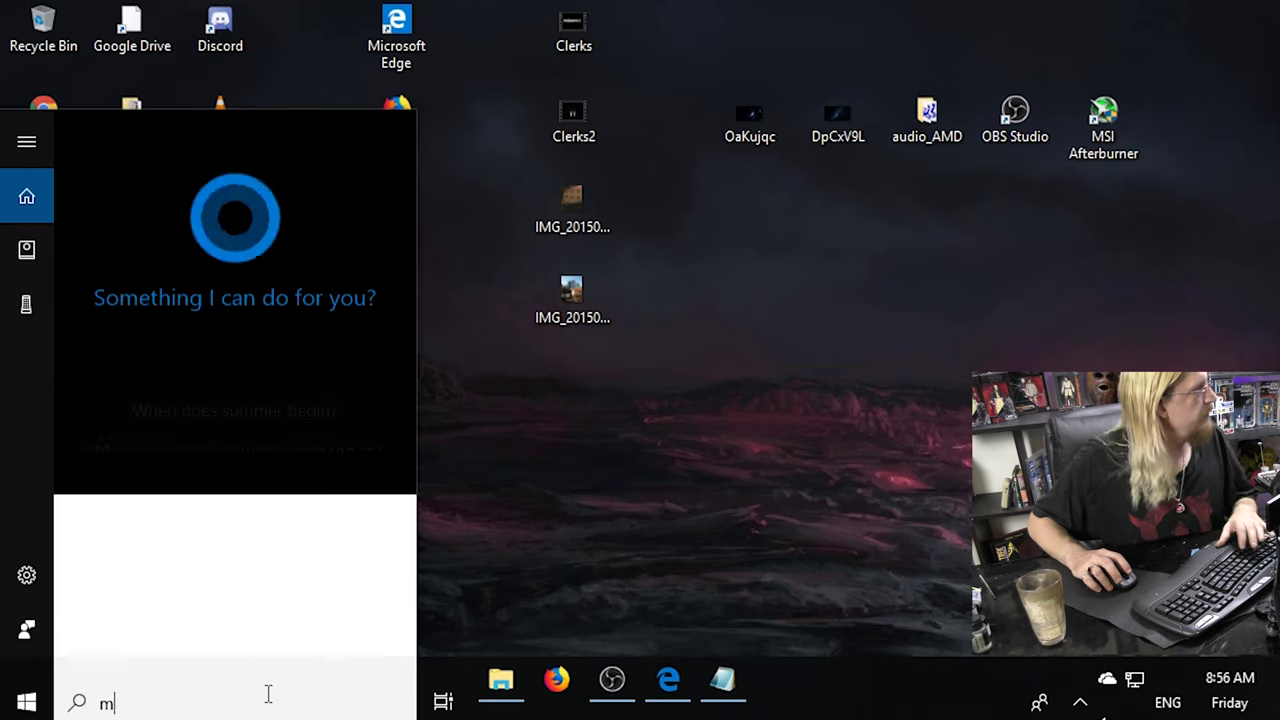
{"action": "type", "text": "al"}
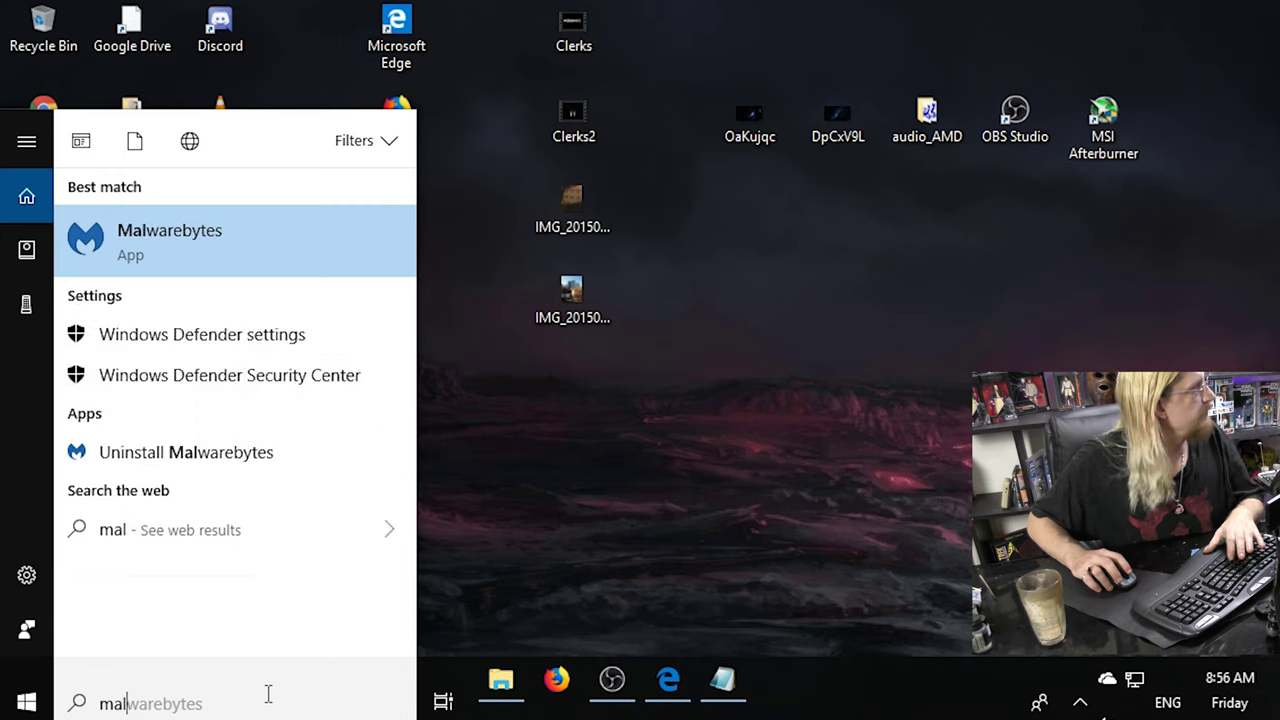
{"action": "left_click", "coordinate": [180, 245]}
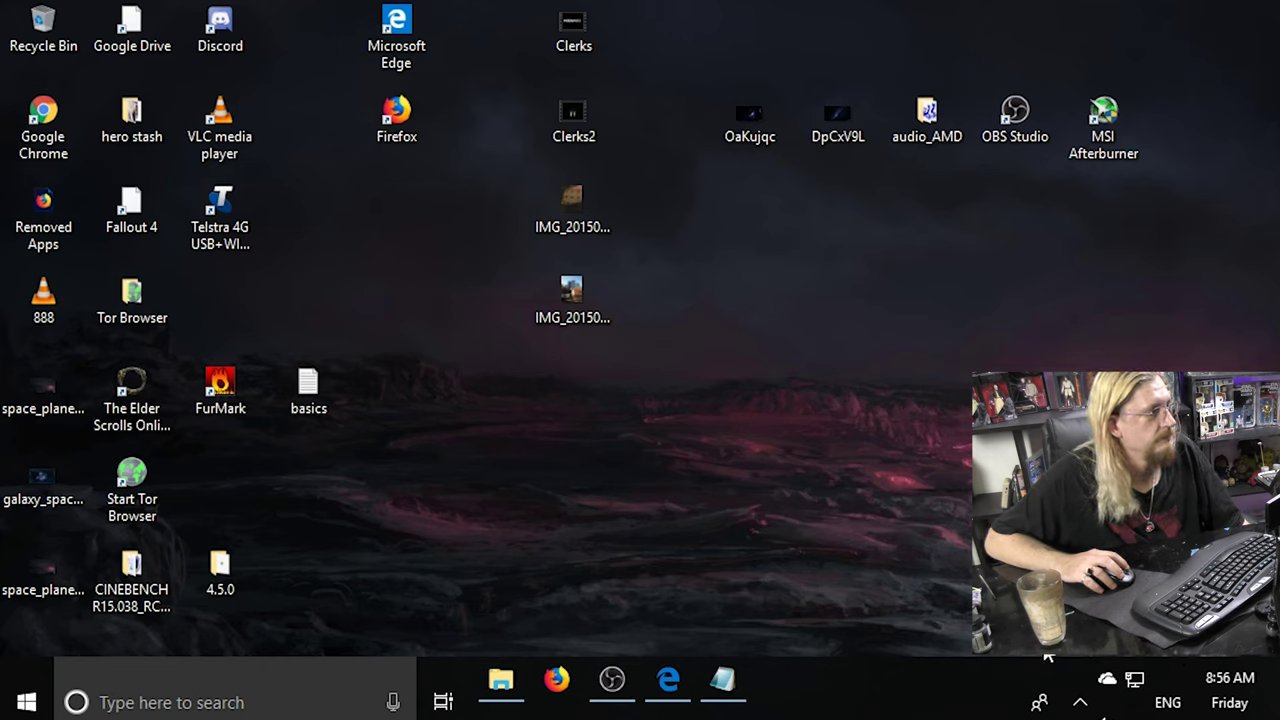
Restore the Ninite page in Edge, dismiss the Malwarebytes connection error, and minimise Edge.
{"action": "left_click", "coordinate": [672, 684]}
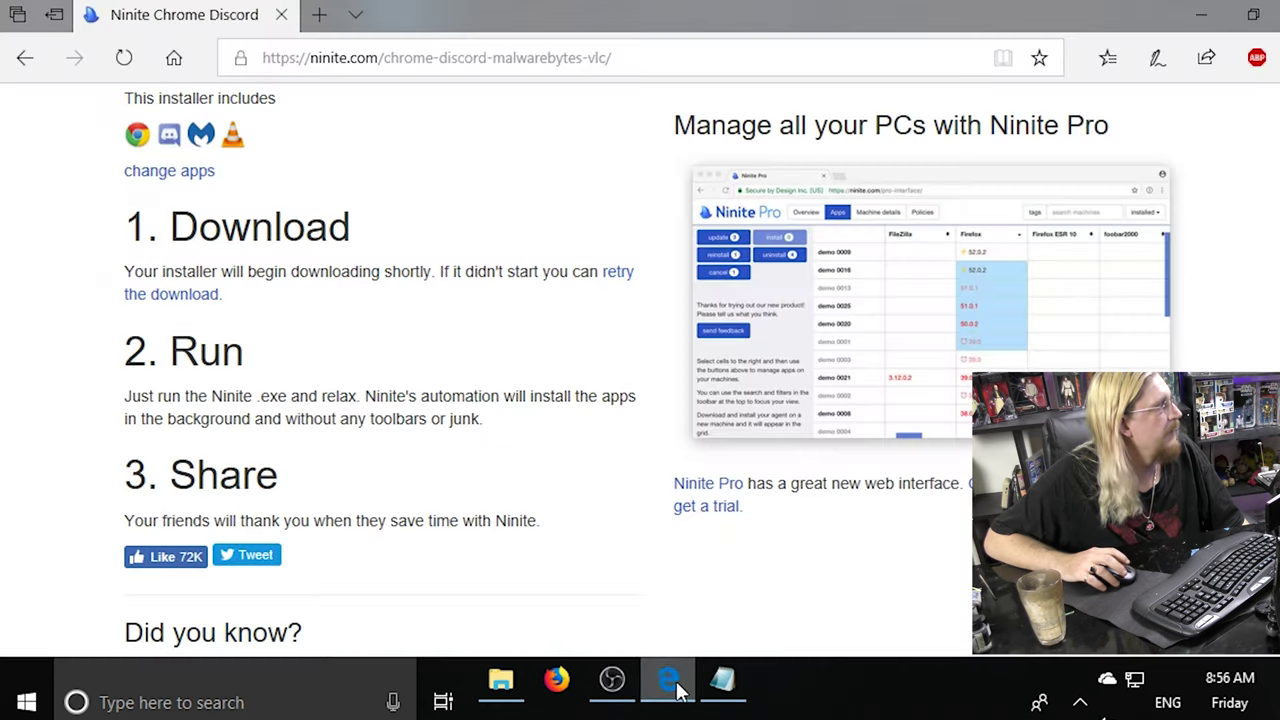
{"action": "scroll", "coordinate": [507, 304], "scroll_direction": "down", "scroll_amount": 4}
{"action": "scroll", "coordinate": [505, 302], "scroll_direction": "up", "scroll_amount": 5}
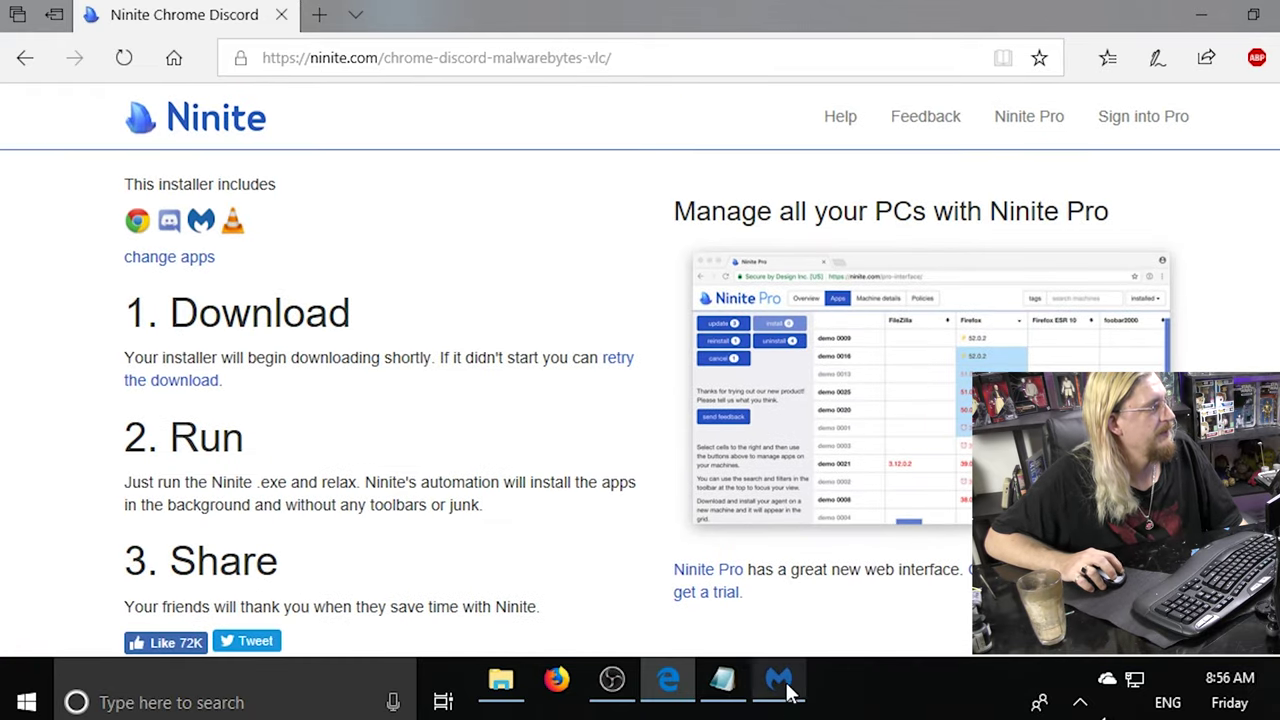
{"action": "left_click", "coordinate": [782, 684]}
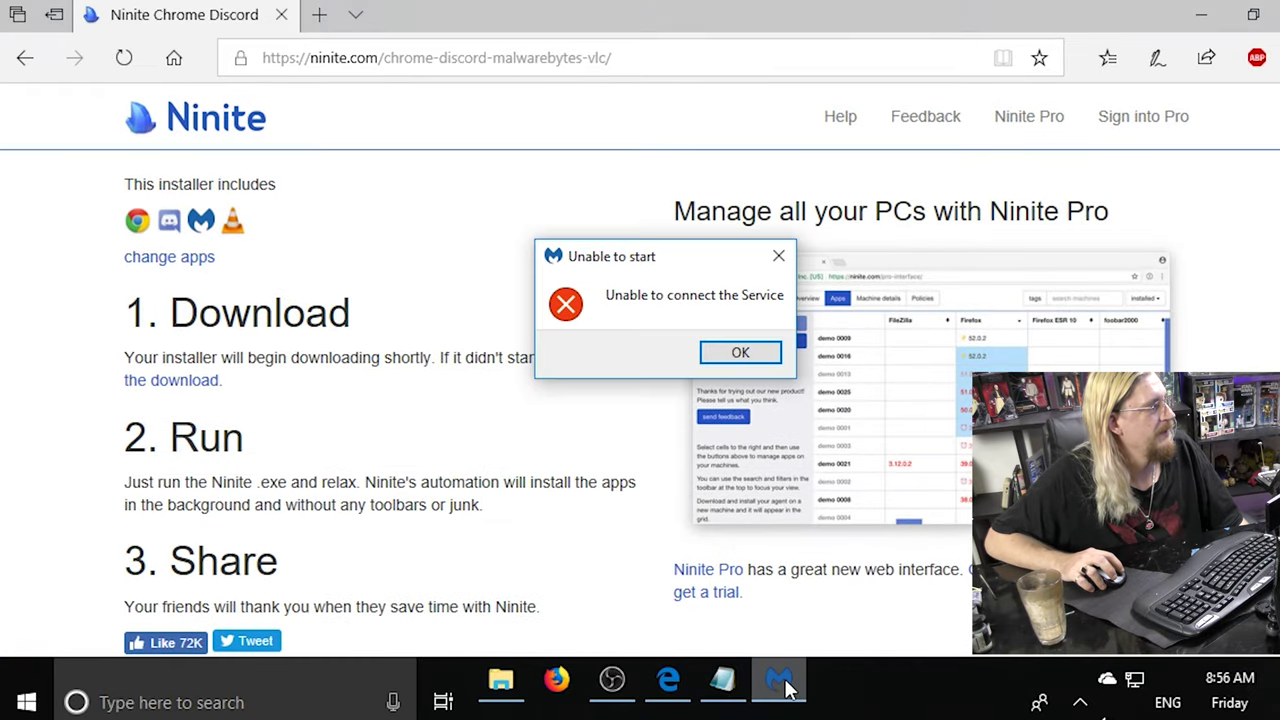
{"action": "left_click", "coordinate": [740, 354]}
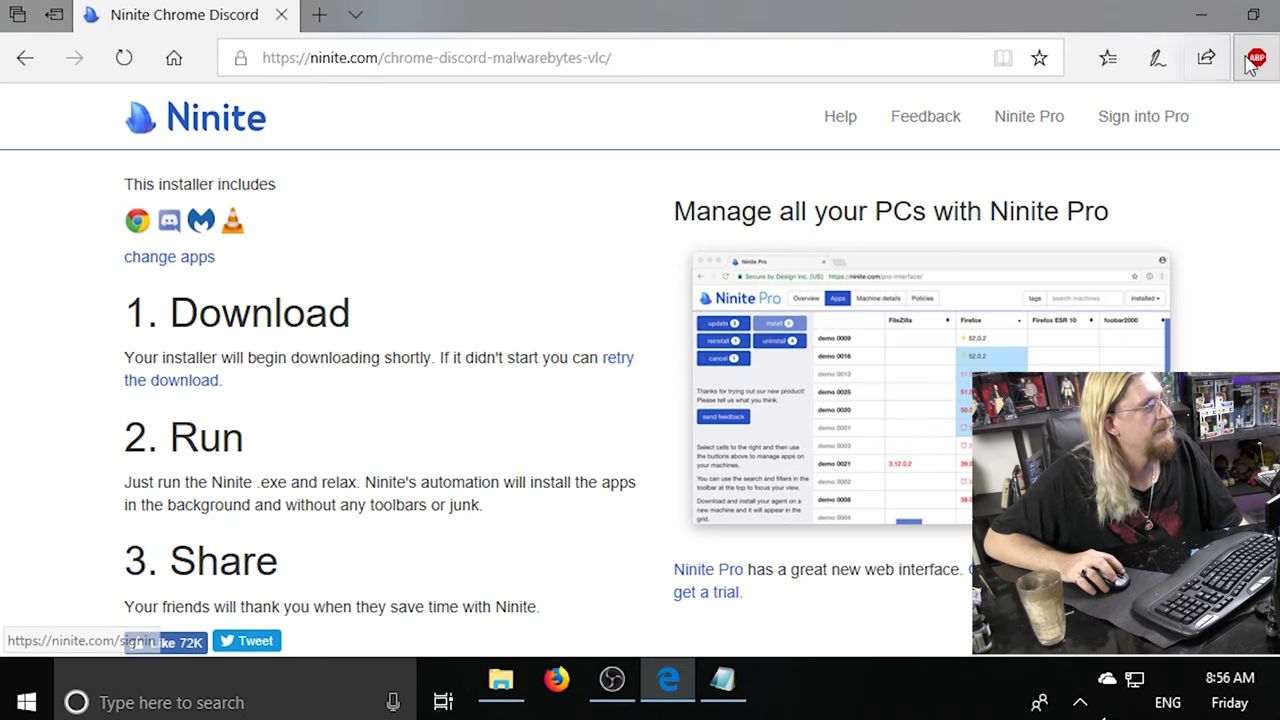
{"action": "left_click", "coordinate": [1198, 17]}
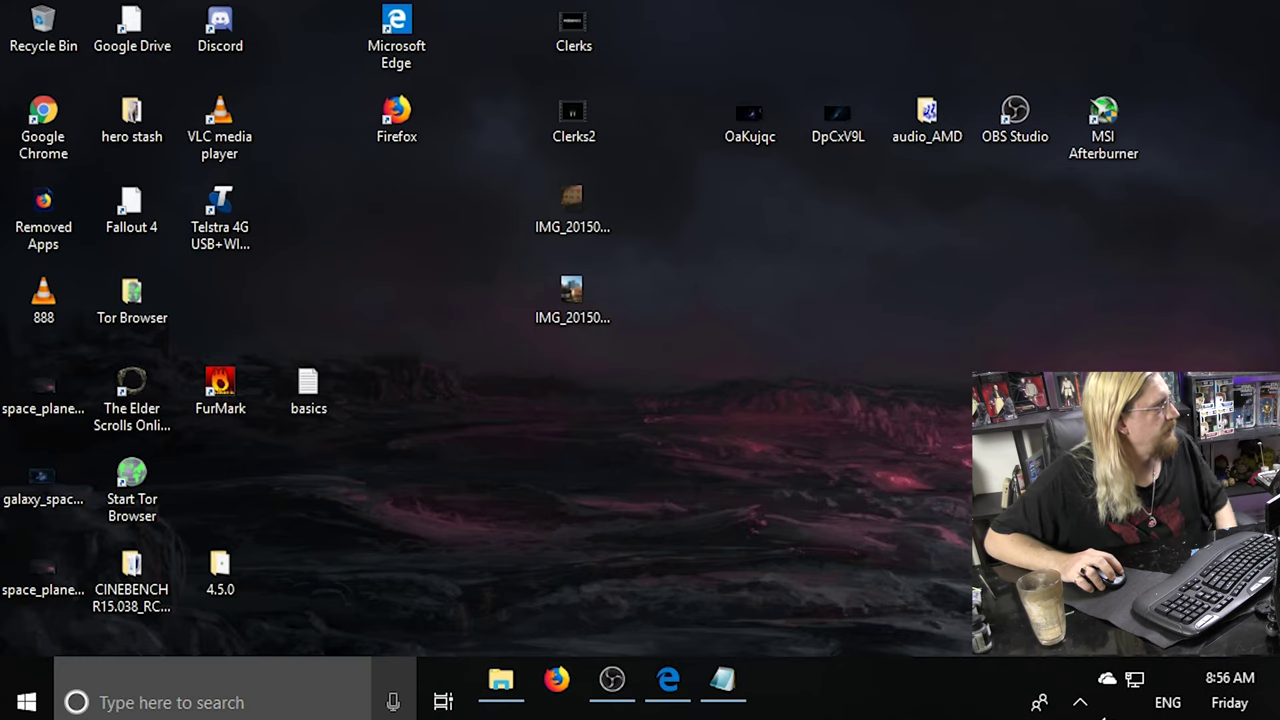
{"action": "left_click", "coordinate": [275, 703]}
Relaunch Malwarebytes via an 'm' search and switch back to Edge.
{"action": "type", "text": "m"}
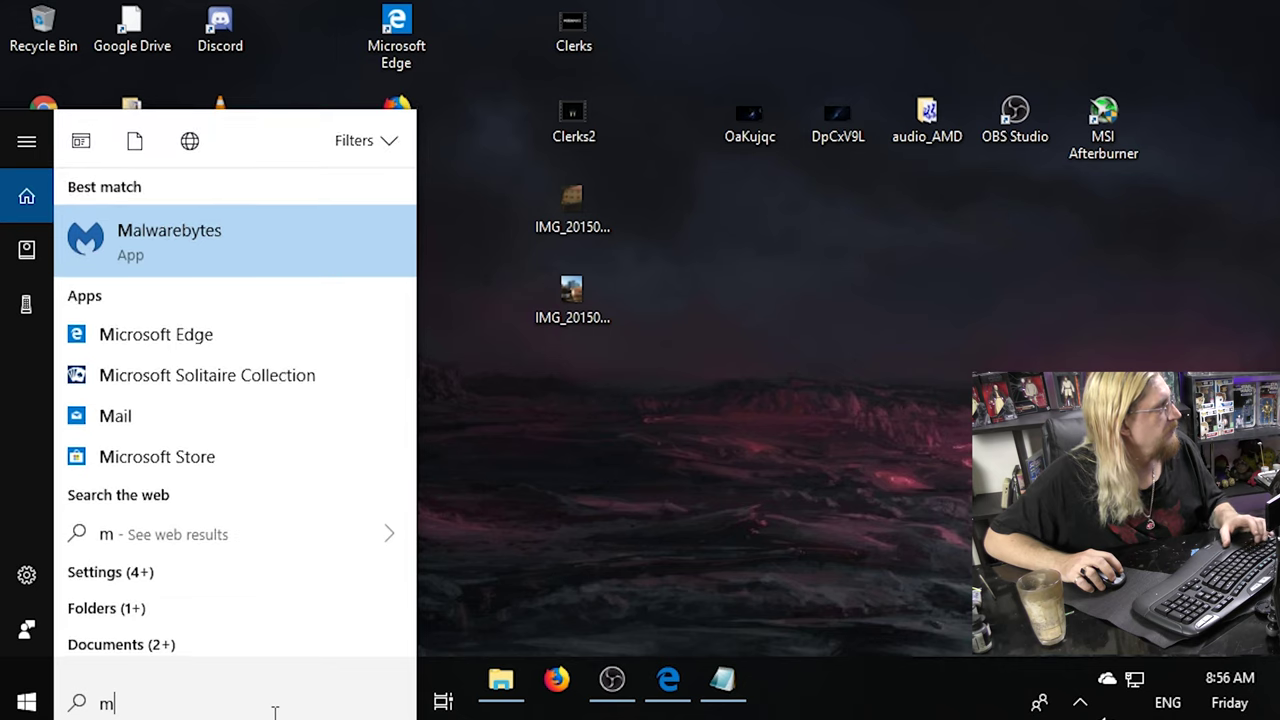
{"action": "left_click", "coordinate": [152, 244]}
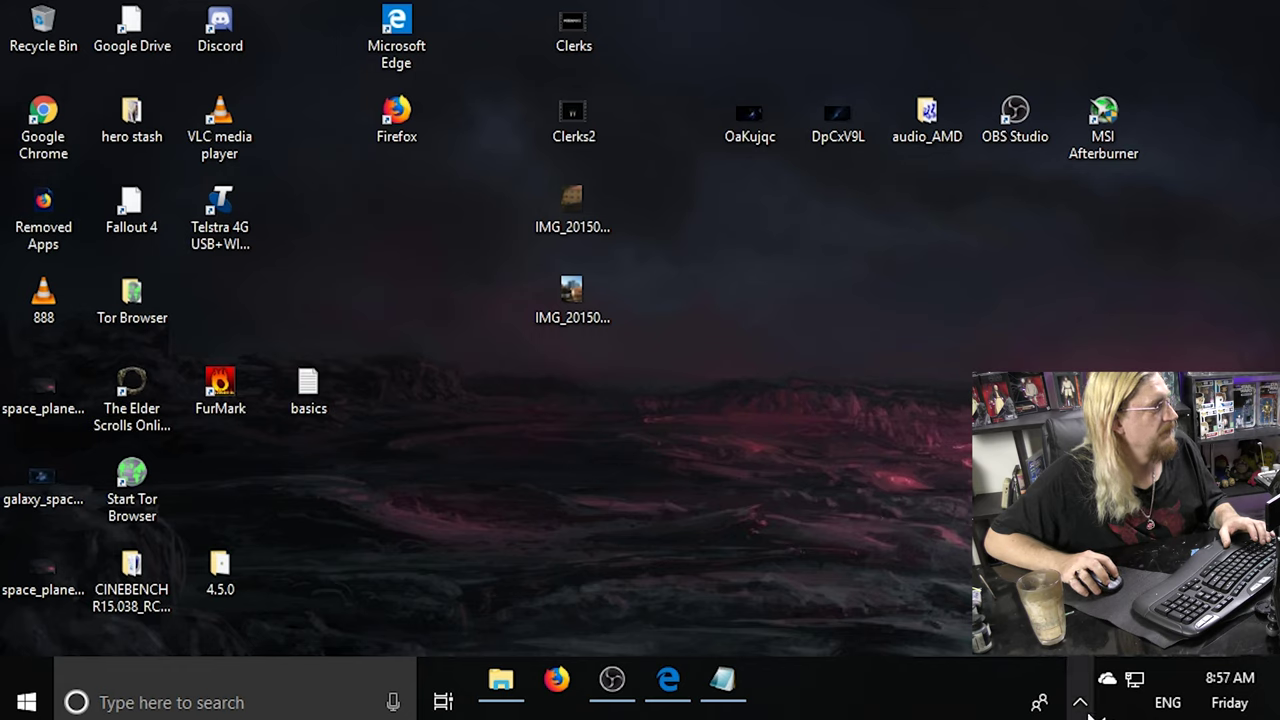
{"action": "left_click", "coordinate": [724, 682]}
{"action": "left_click", "coordinate": [724, 682]}
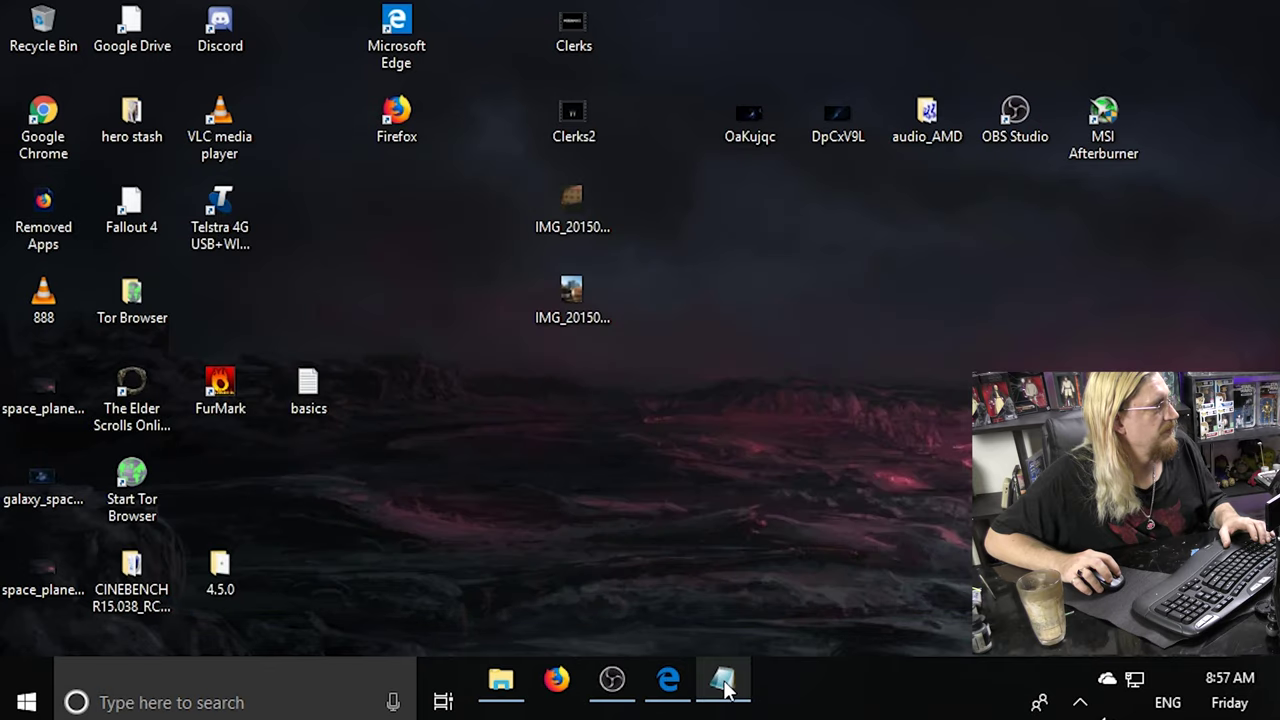
{"action": "left_click", "coordinate": [668, 684]}
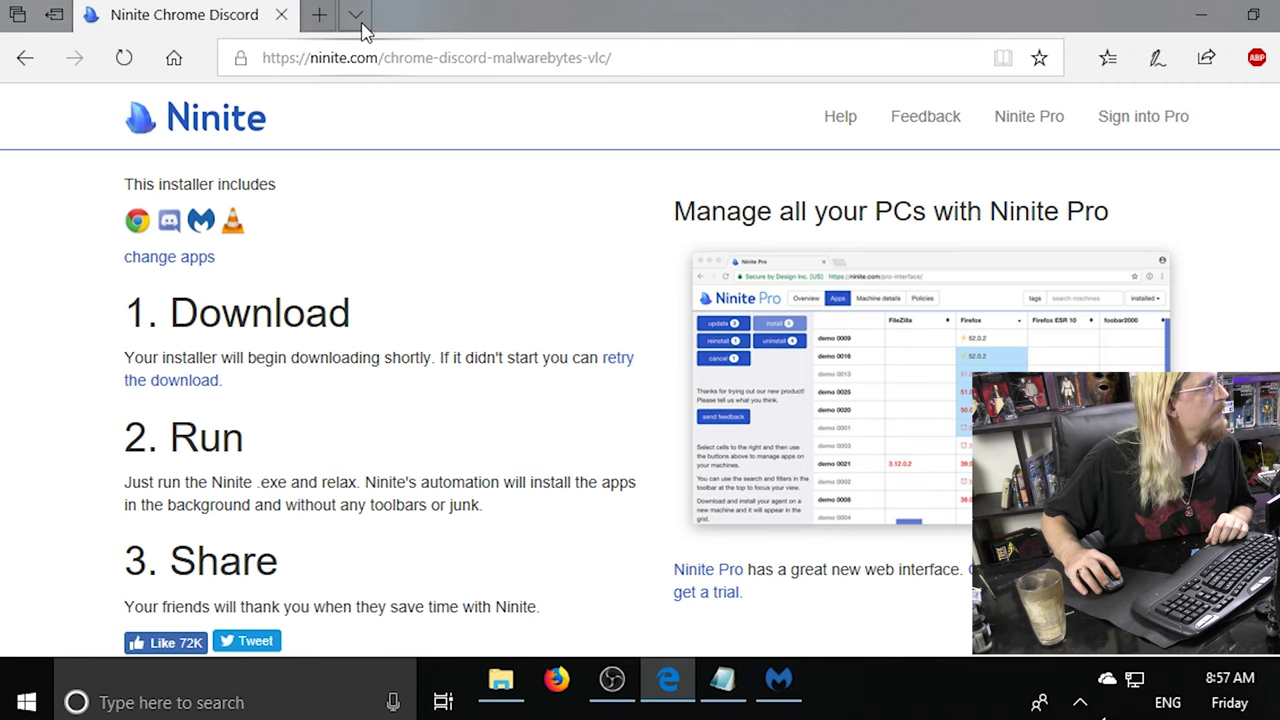
Open a new blank tab beside the Ninite tab in Edge.
{"action": "left_click", "coordinate": [360, 22]}
{"action": "left_click", "coordinate": [361, 21]}
{"action": "left_click", "coordinate": [318, 15]}
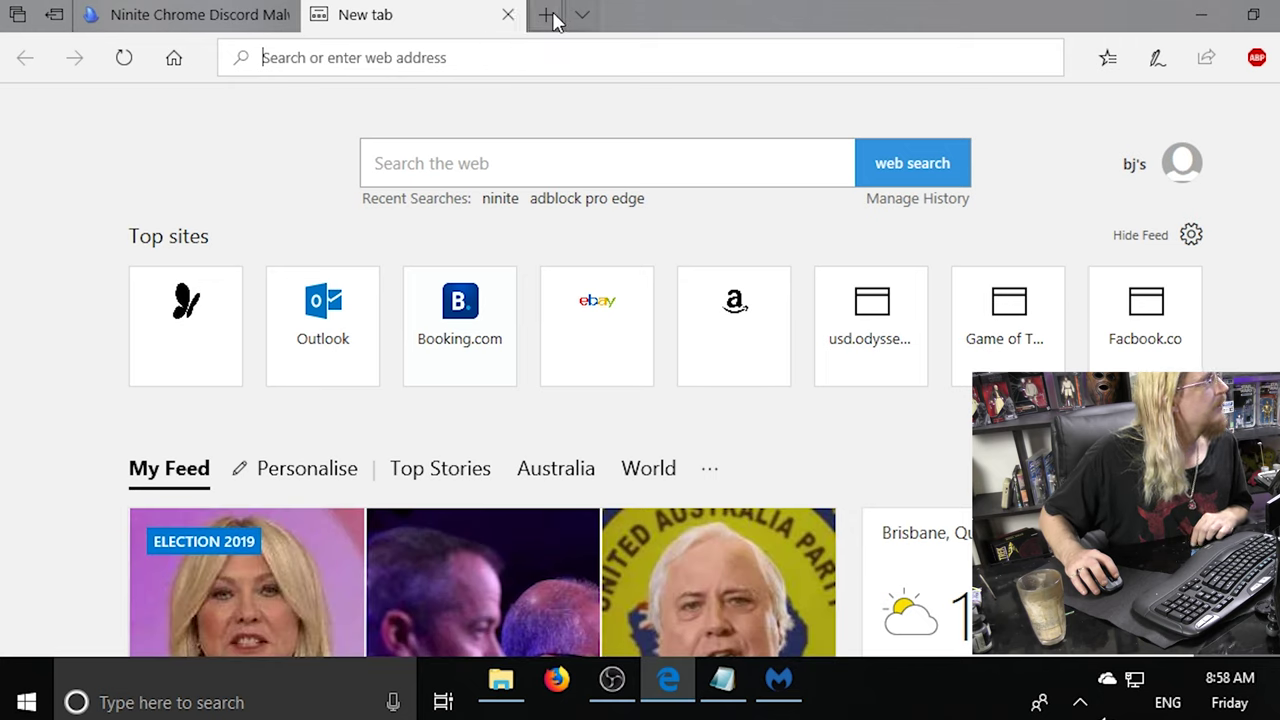
{"action": "left_click", "coordinate": [783, 690]}
Dismiss the Malwarebytes error and open Task Manager from the Start button's system tools menu.
{"action": "left_click", "coordinate": [740, 356]}
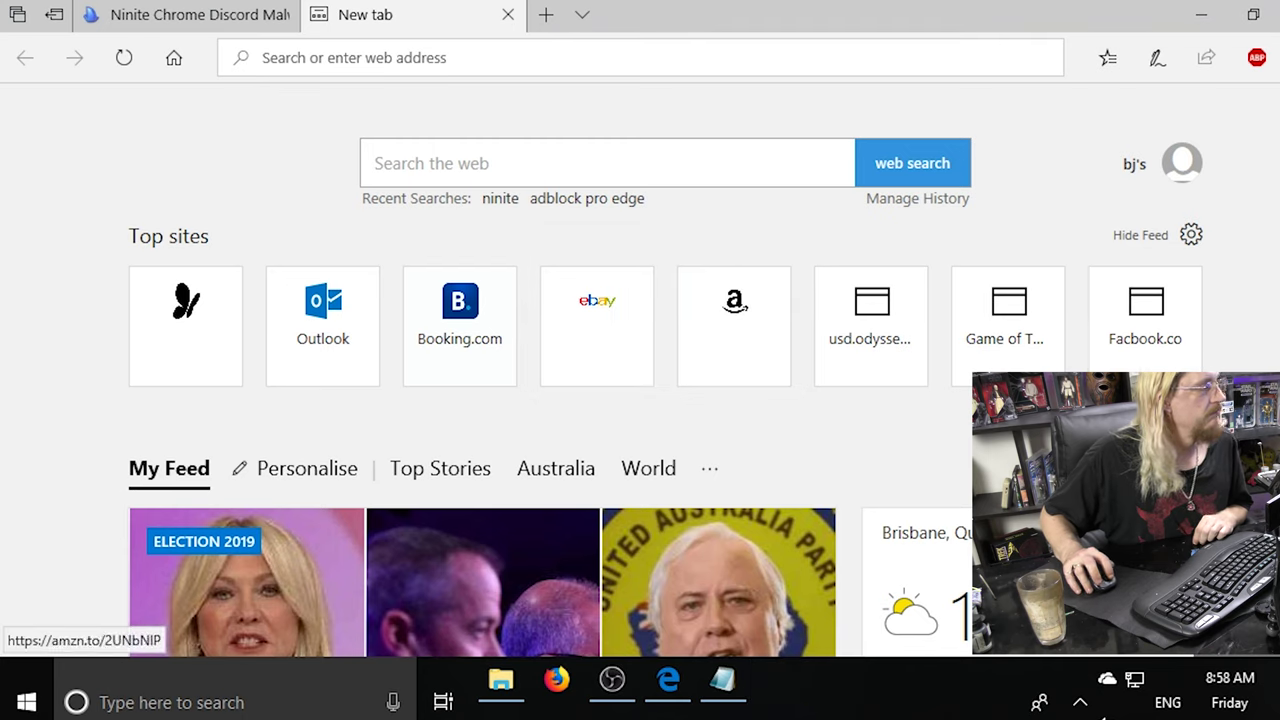
{"action": "key", "text": "super"}
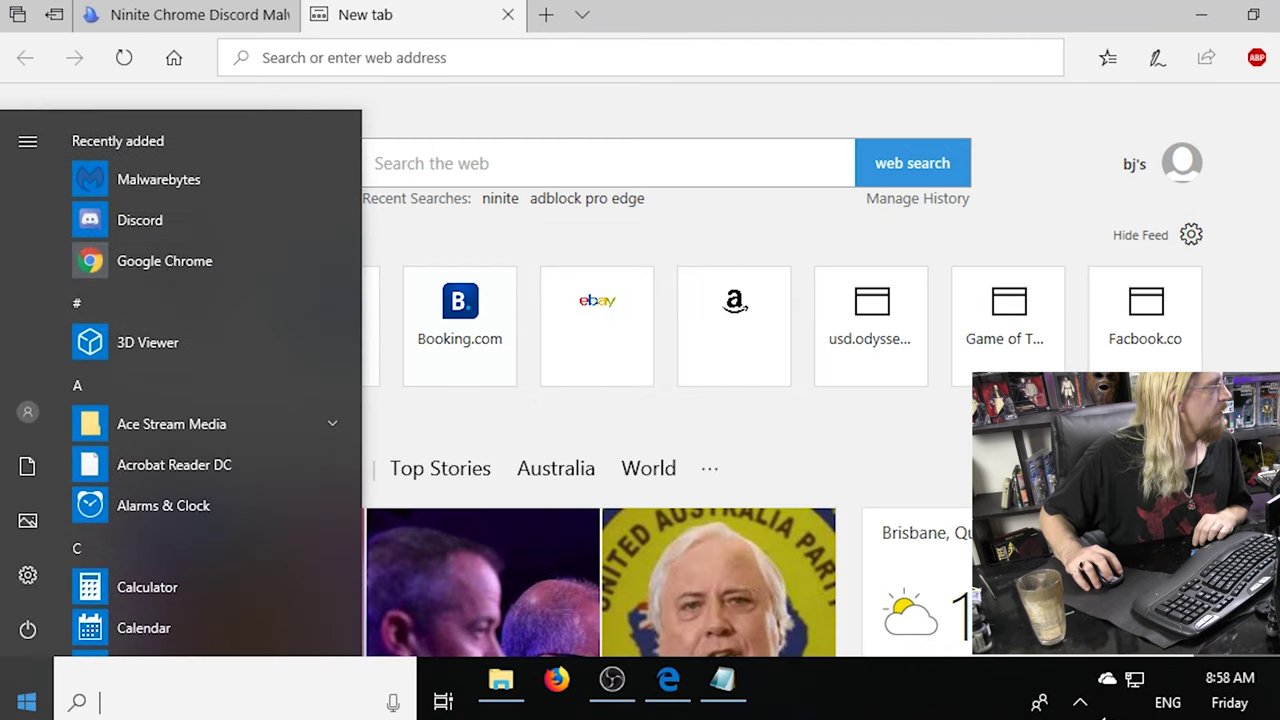
{"action": "key", "text": "super+x"}
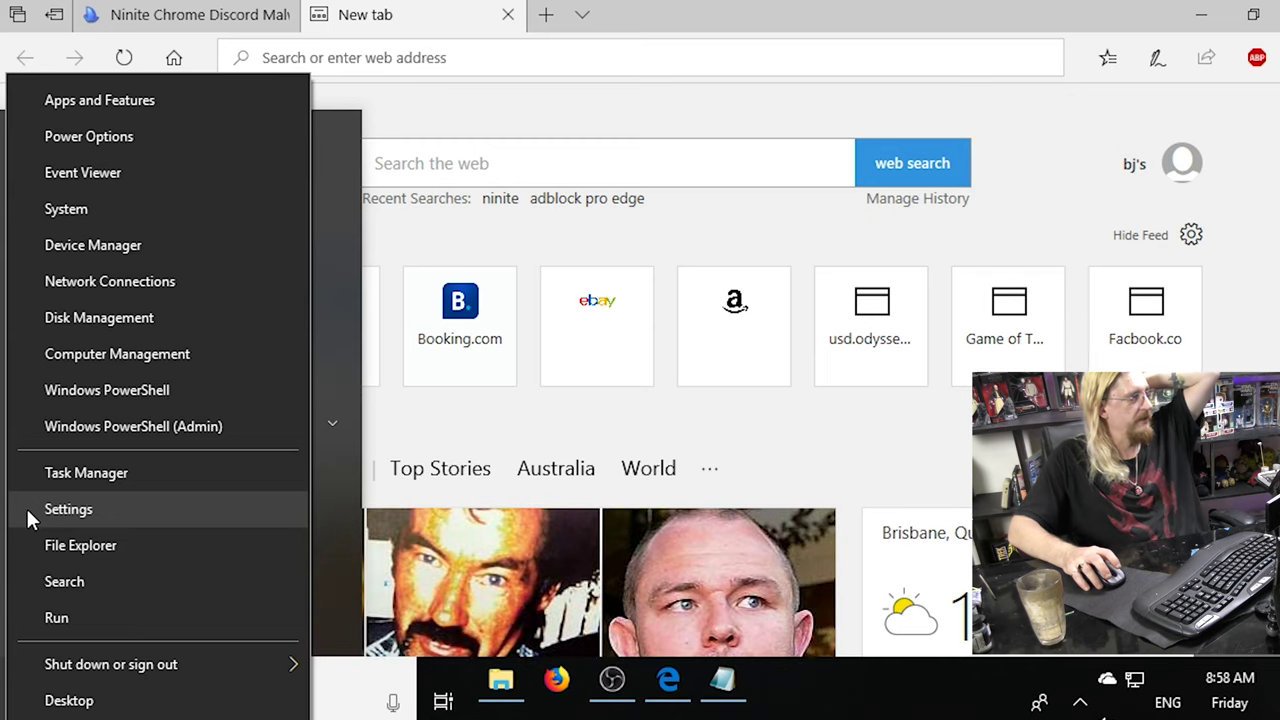
{"action": "left_click", "coordinate": [432, 433]}
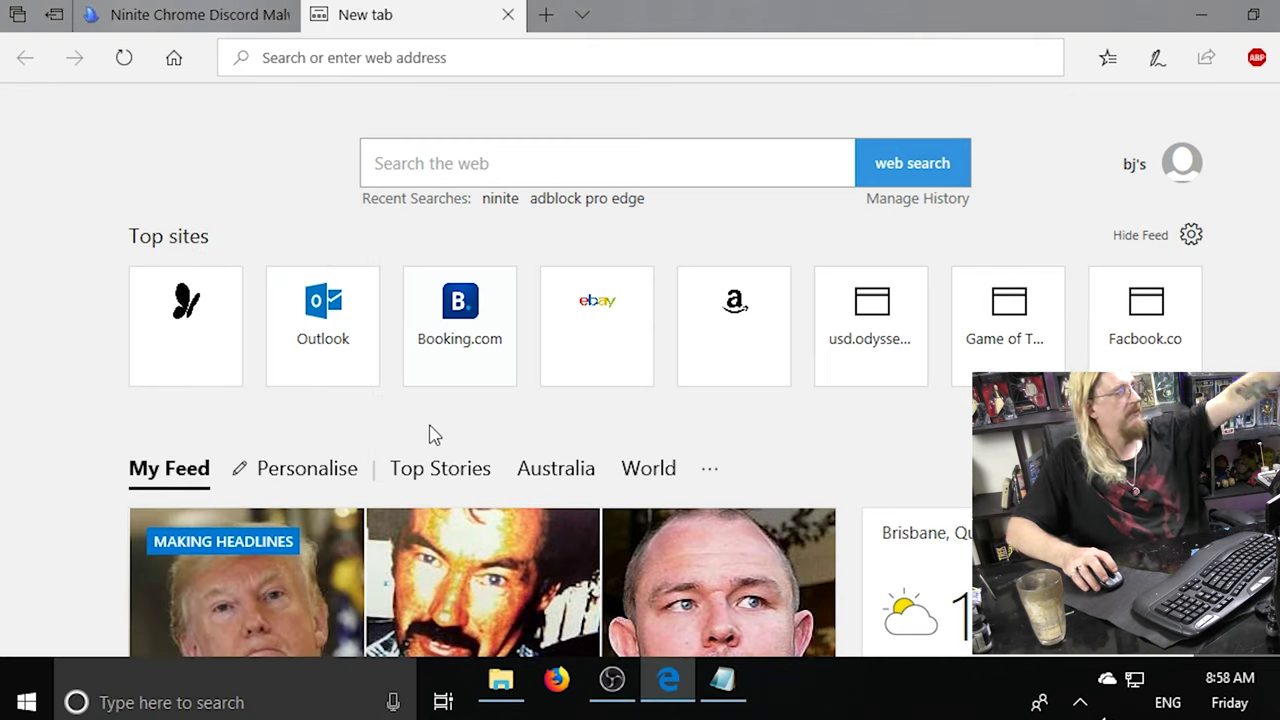
{"action": "right_click", "coordinate": [27, 706]}
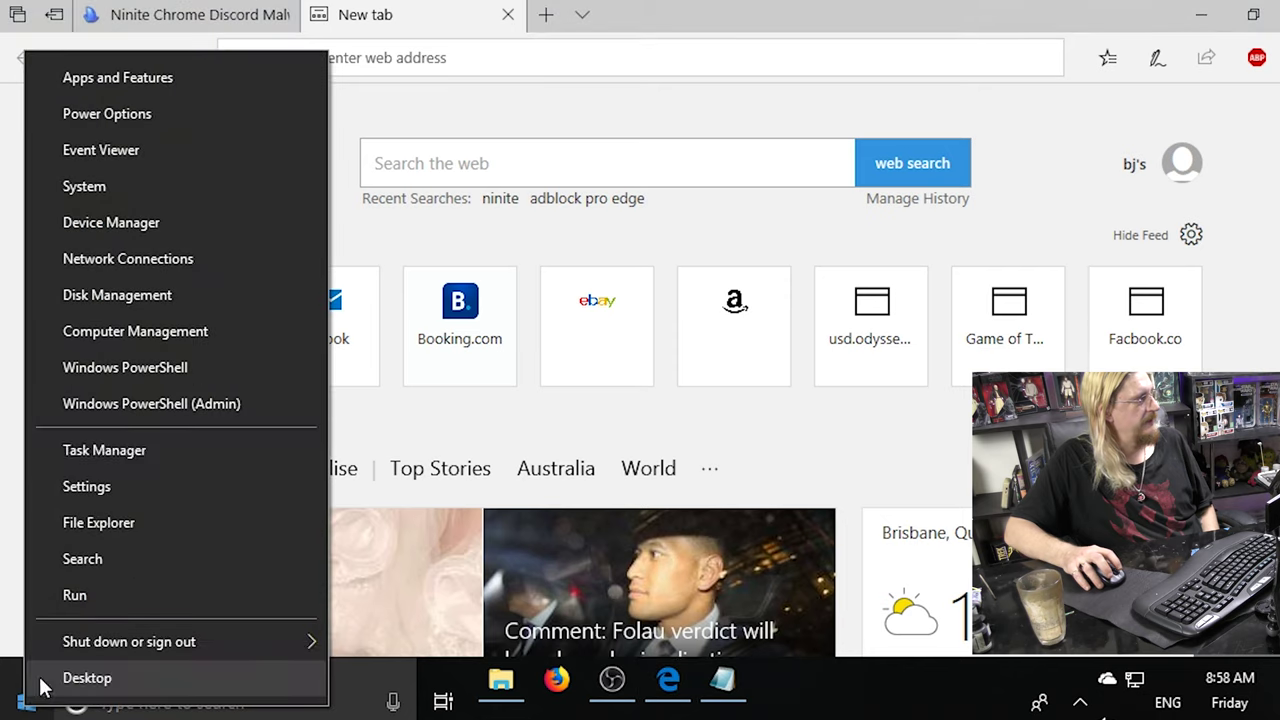
{"action": "left_click", "coordinate": [81, 455]}
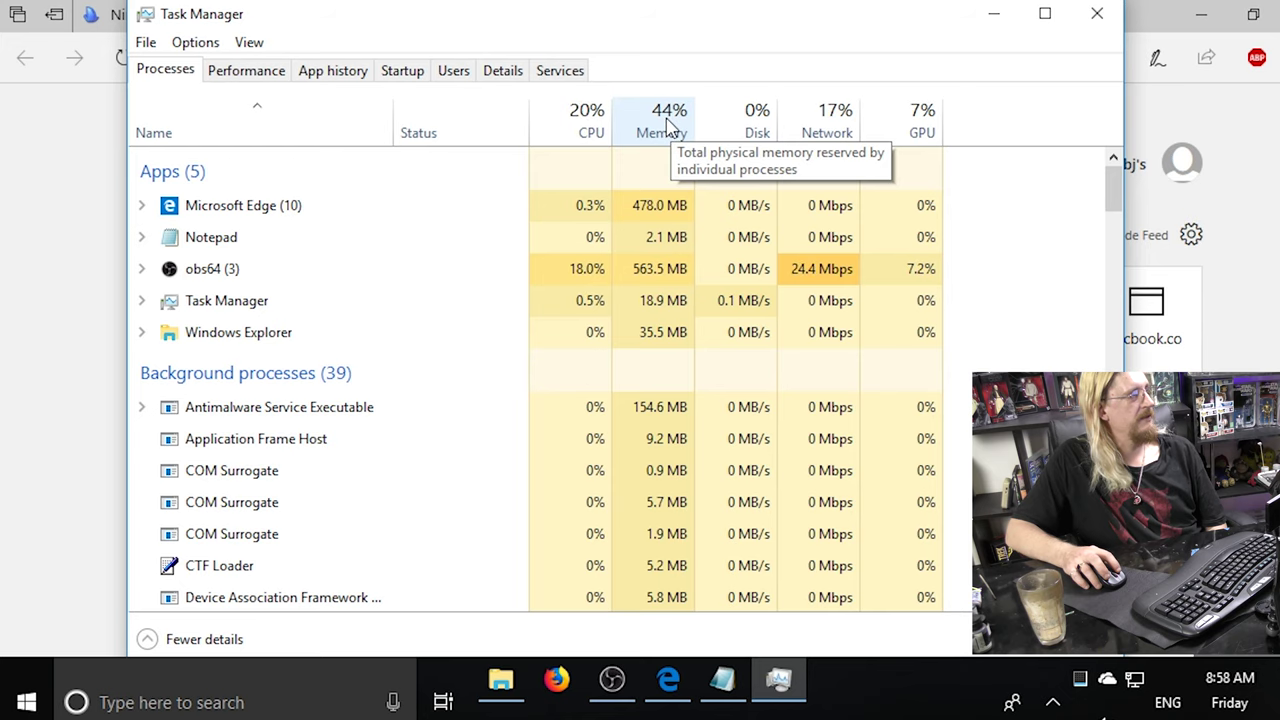
Re-sort Task Manager by memory, CPU and finally name, then select the Microsoft Edge process.
{"action": "left_click", "coordinate": [667, 120]}
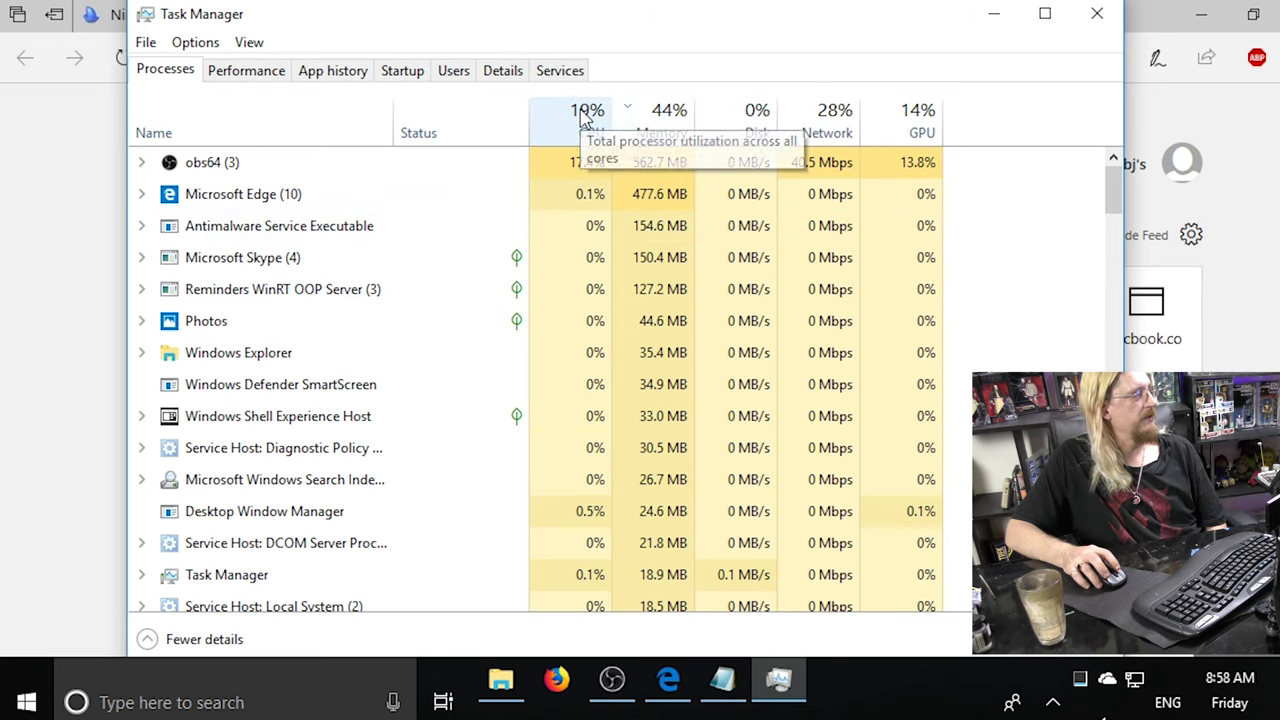
{"action": "left_click", "coordinate": [586, 116]}
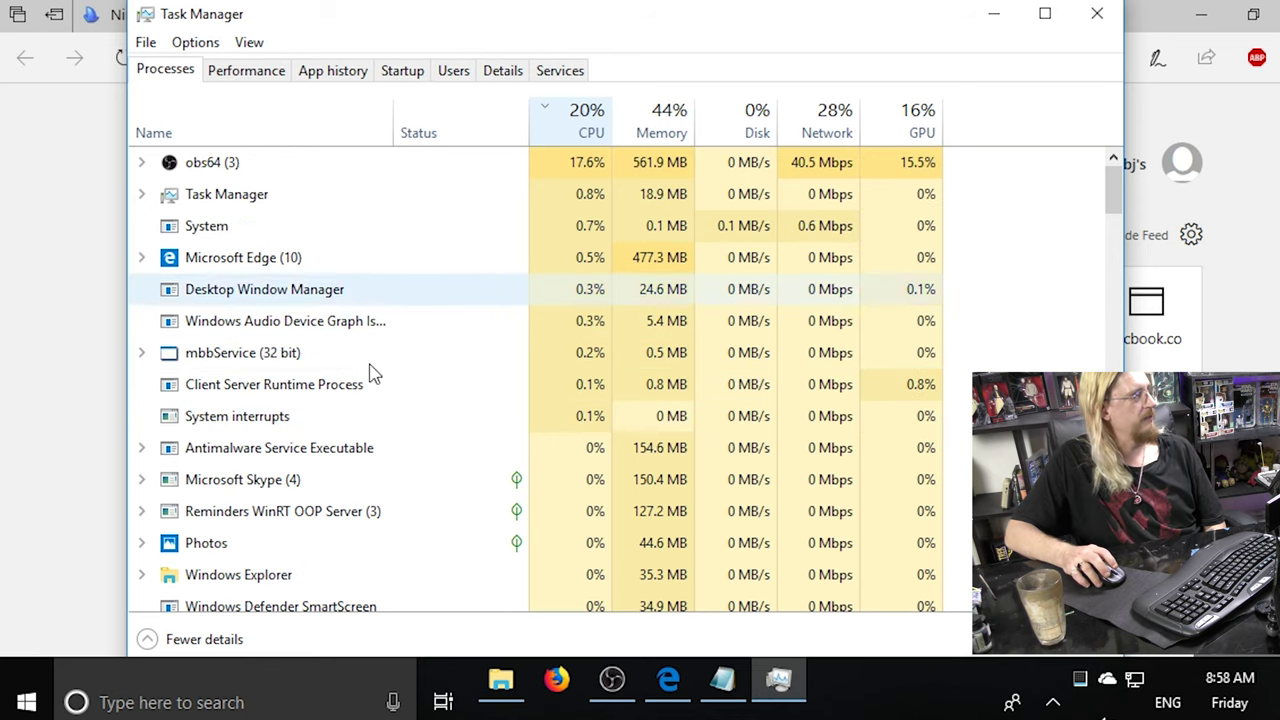
{"action": "left_click", "coordinate": [200, 133]}
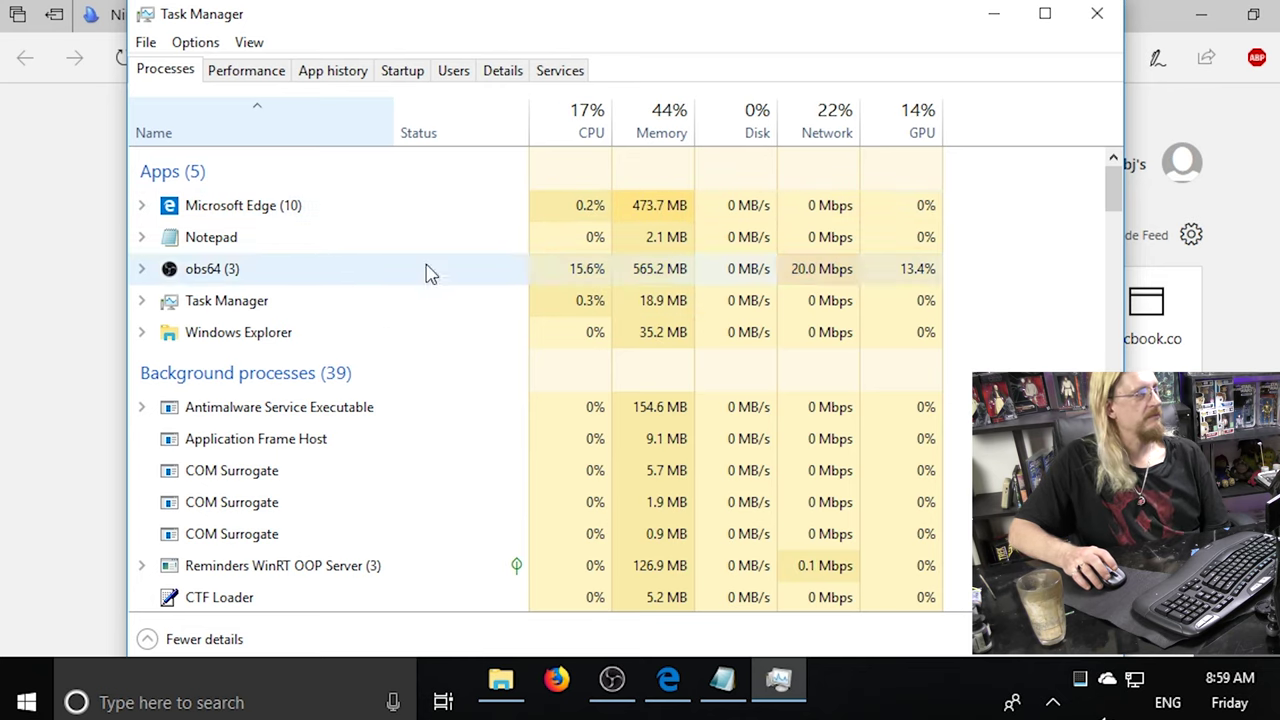
{"action": "left_click", "coordinate": [677, 122]}
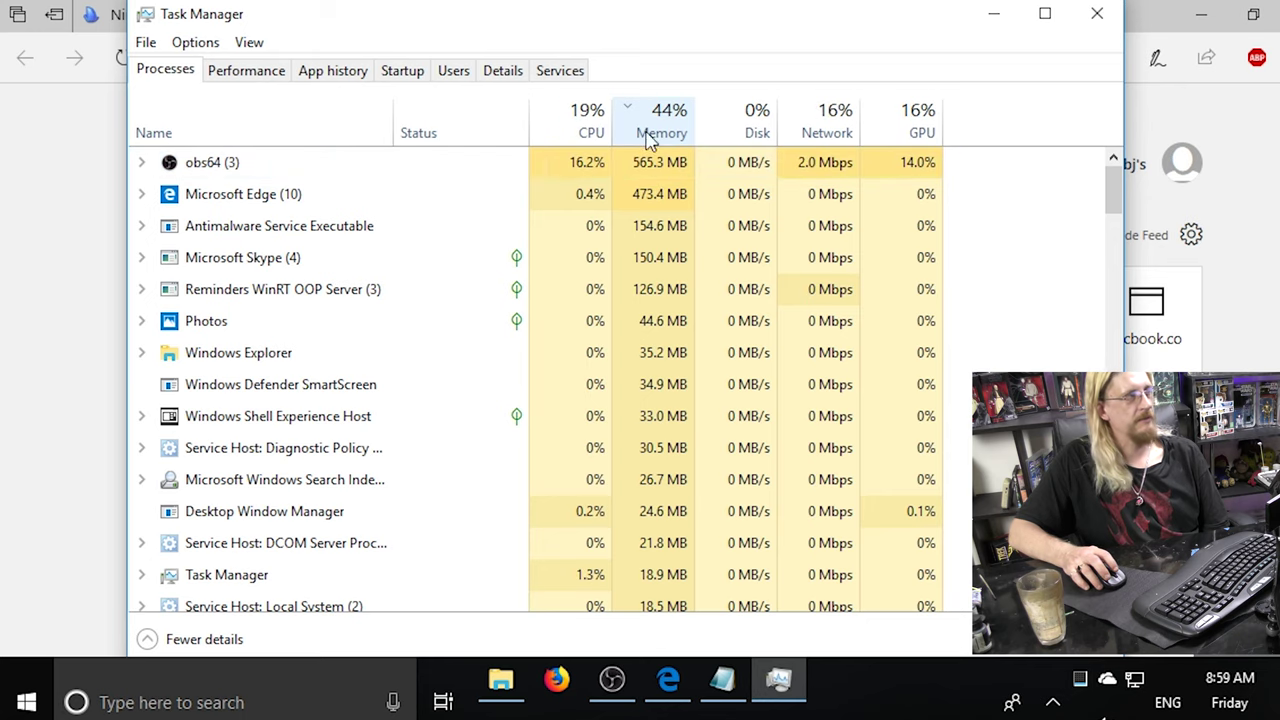
{"action": "left_click", "coordinate": [224, 126]}
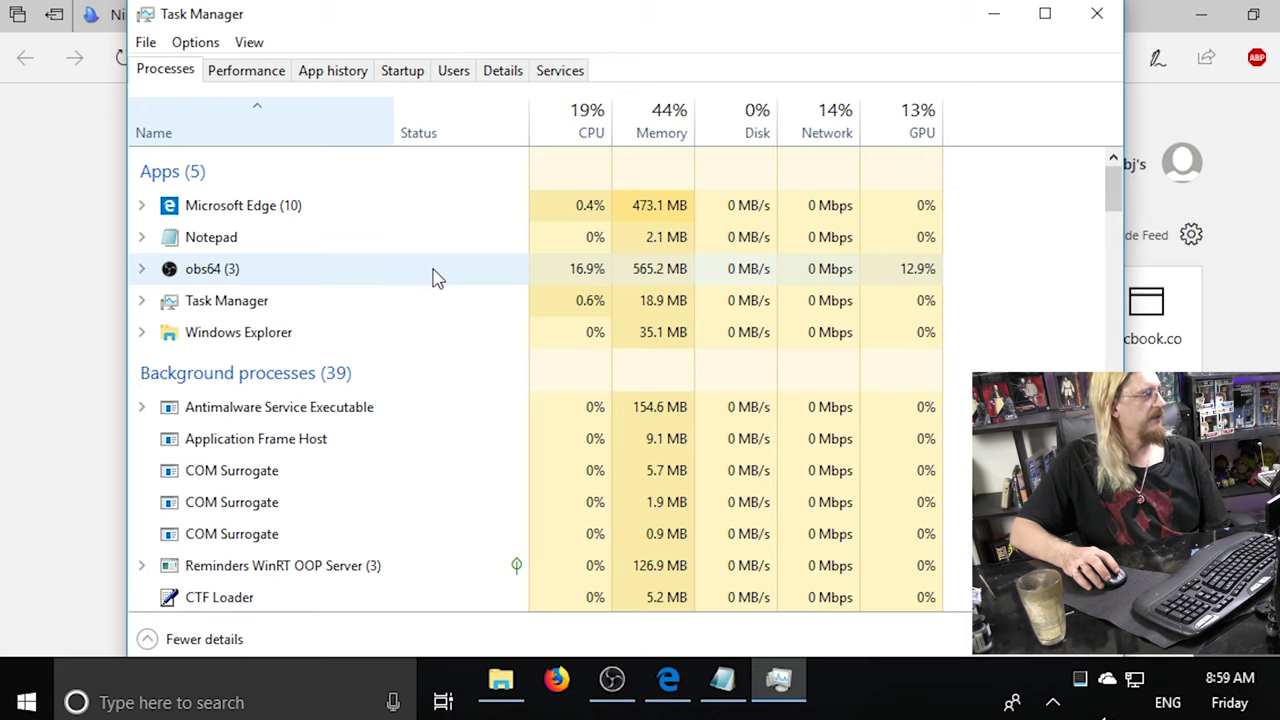
{"action": "scroll", "coordinate": [434, 274], "scroll_direction": "down", "scroll_amount": 4}
{"action": "scroll", "coordinate": [434, 274], "scroll_direction": "up", "scroll_amount": 4}
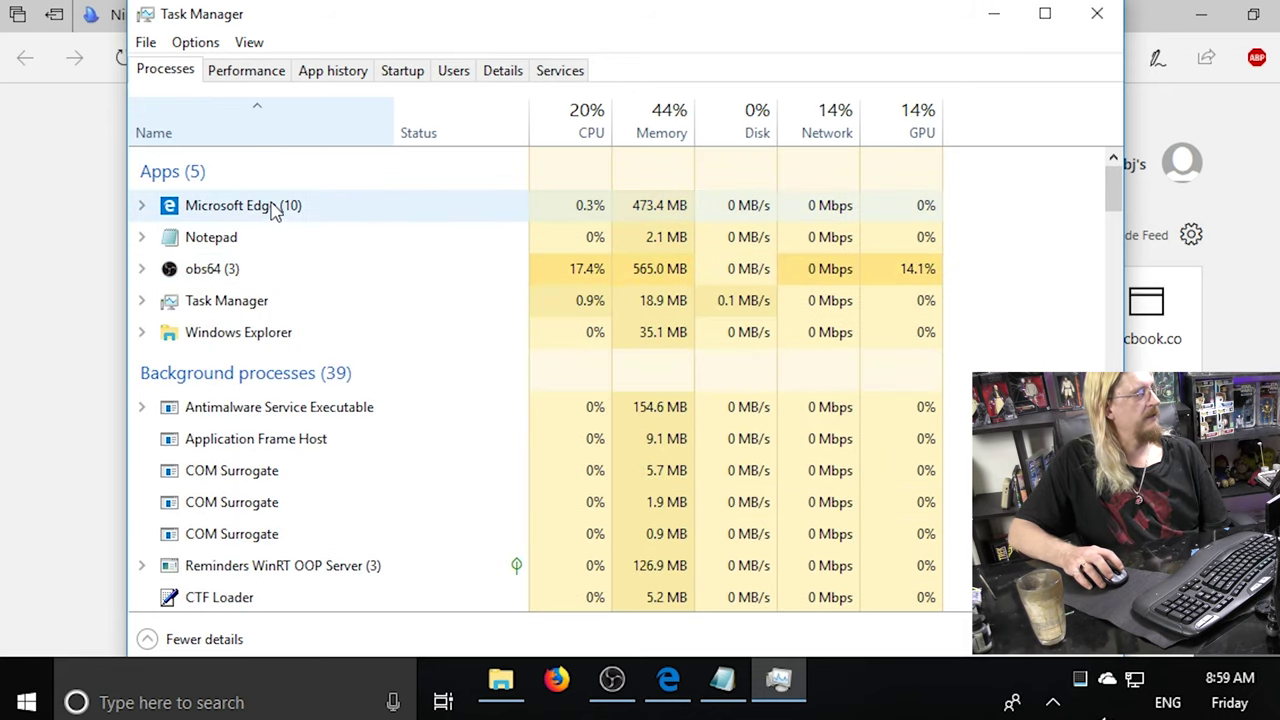
{"action": "left_click", "coordinate": [276, 213]}
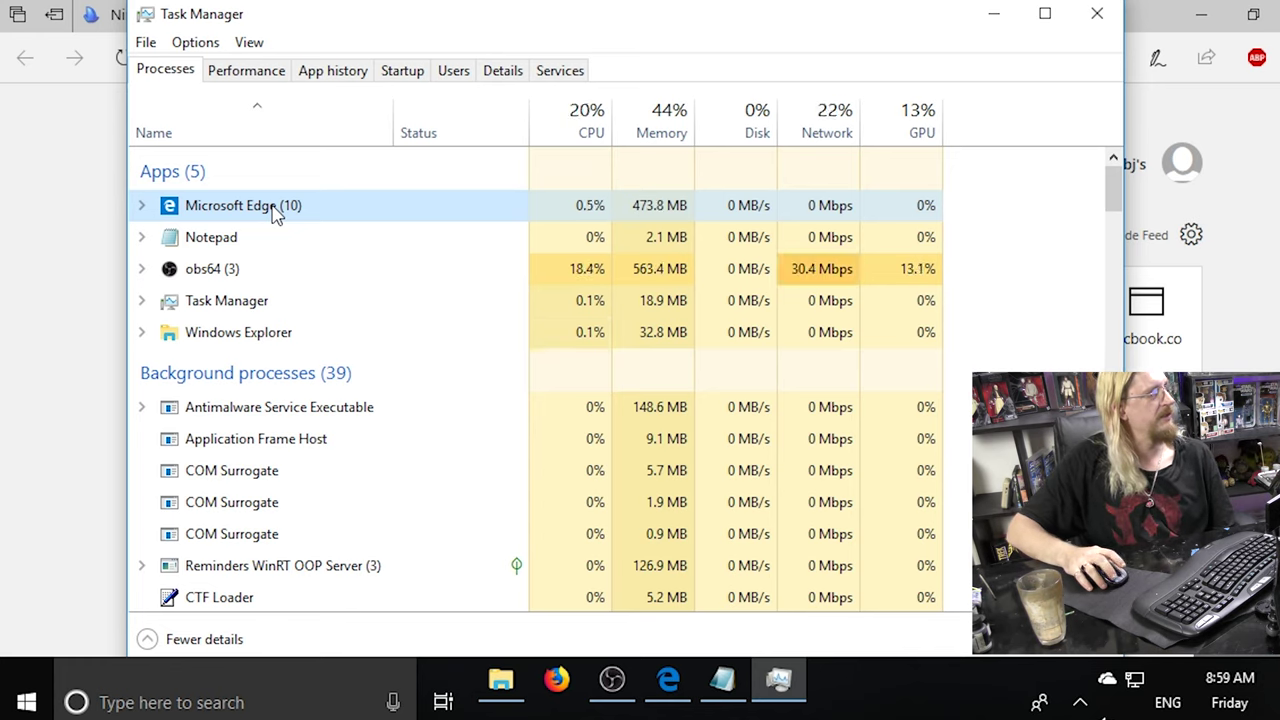
{"action": "right_click", "coordinate": [277, 215]}
End the Microsoft Edge task, look through the remaining processes, and close Task Manager.
{"action": "left_click", "coordinate": [345, 266]}
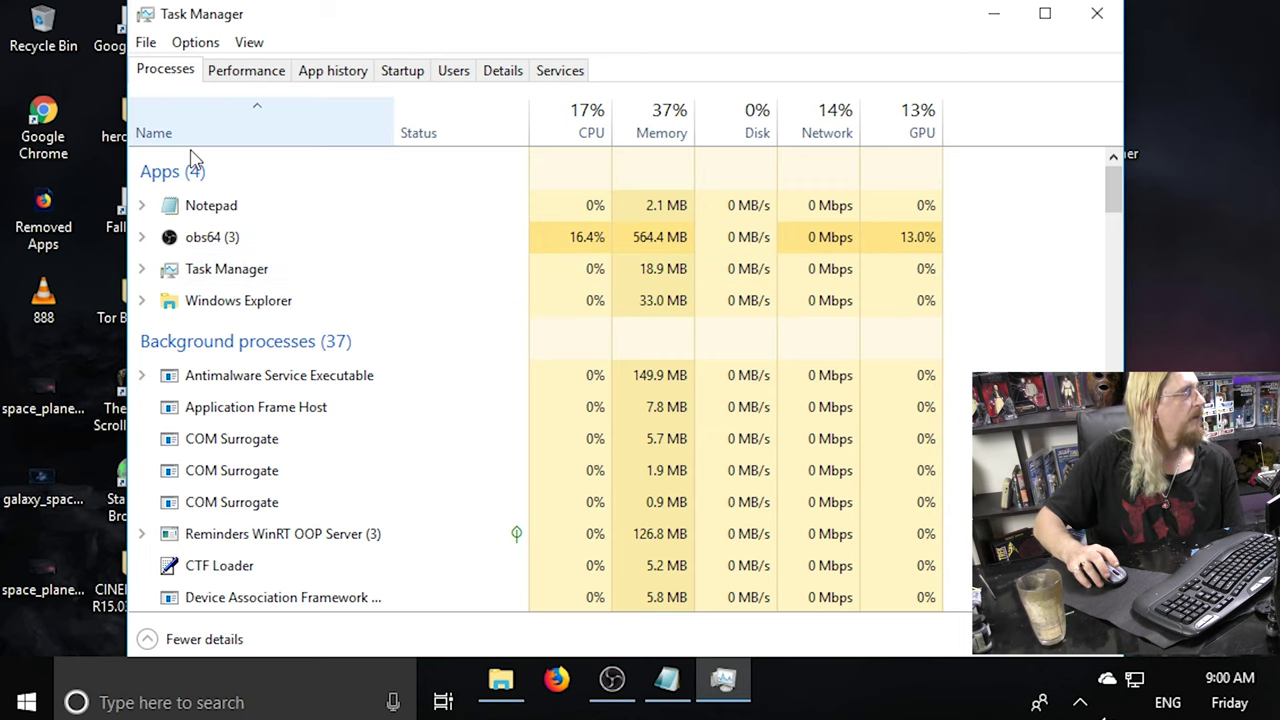
{"action": "scroll", "coordinate": [408, 340], "scroll_direction": "down", "scroll_amount": 4}
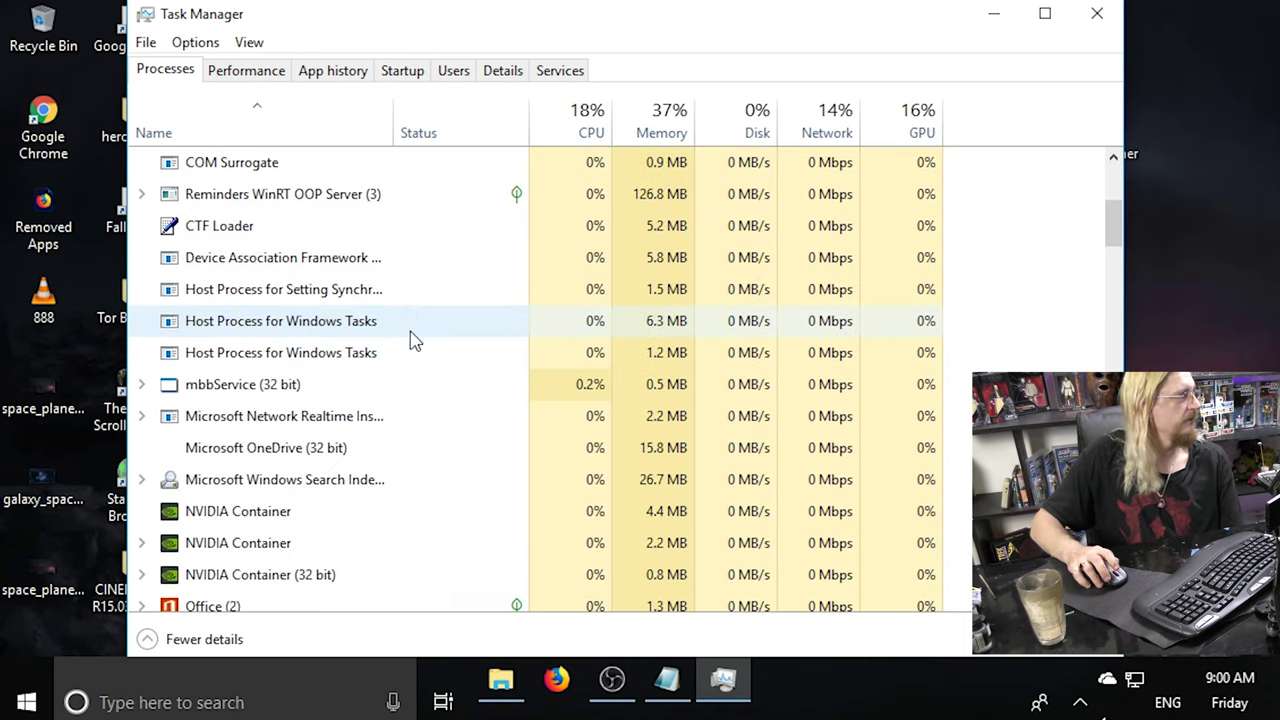
{"action": "scroll", "coordinate": [413, 360], "scroll_direction": "down", "scroll_amount": 2}
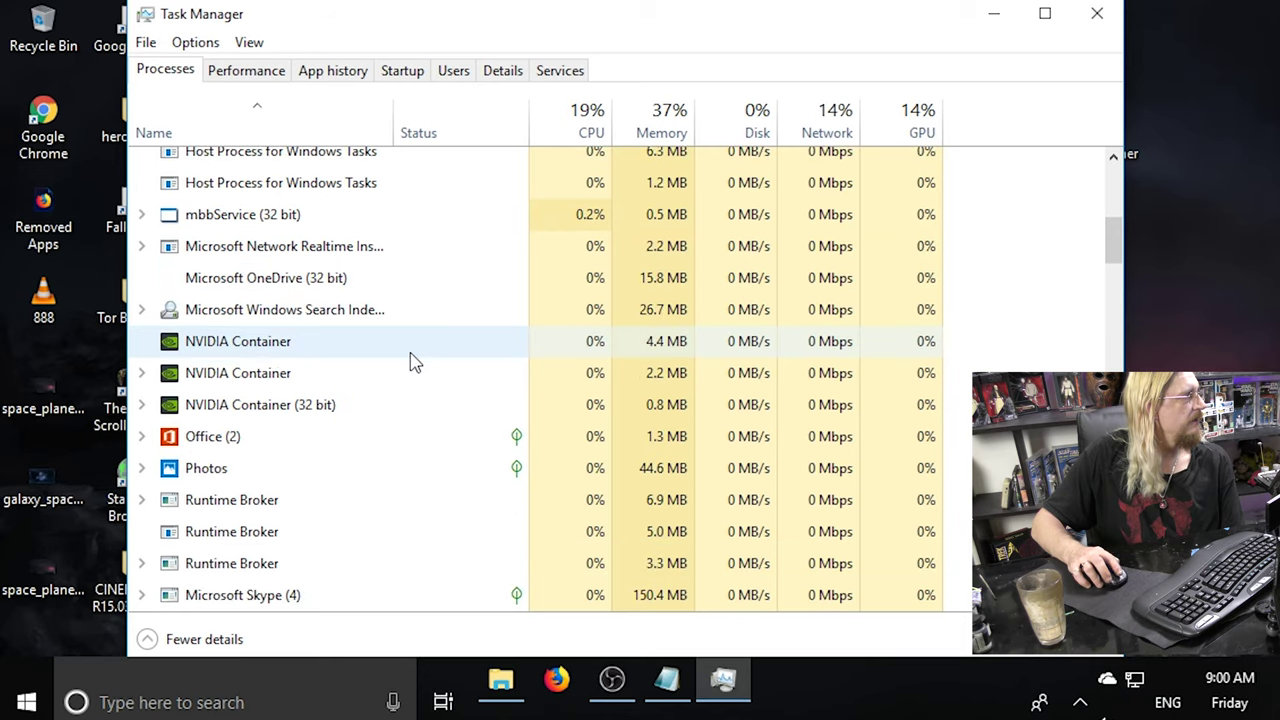
{"action": "scroll", "coordinate": [413, 360], "scroll_direction": "down", "scroll_amount": 2}
{"action": "scroll", "coordinate": [413, 362], "scroll_direction": "down", "scroll_amount": 6}
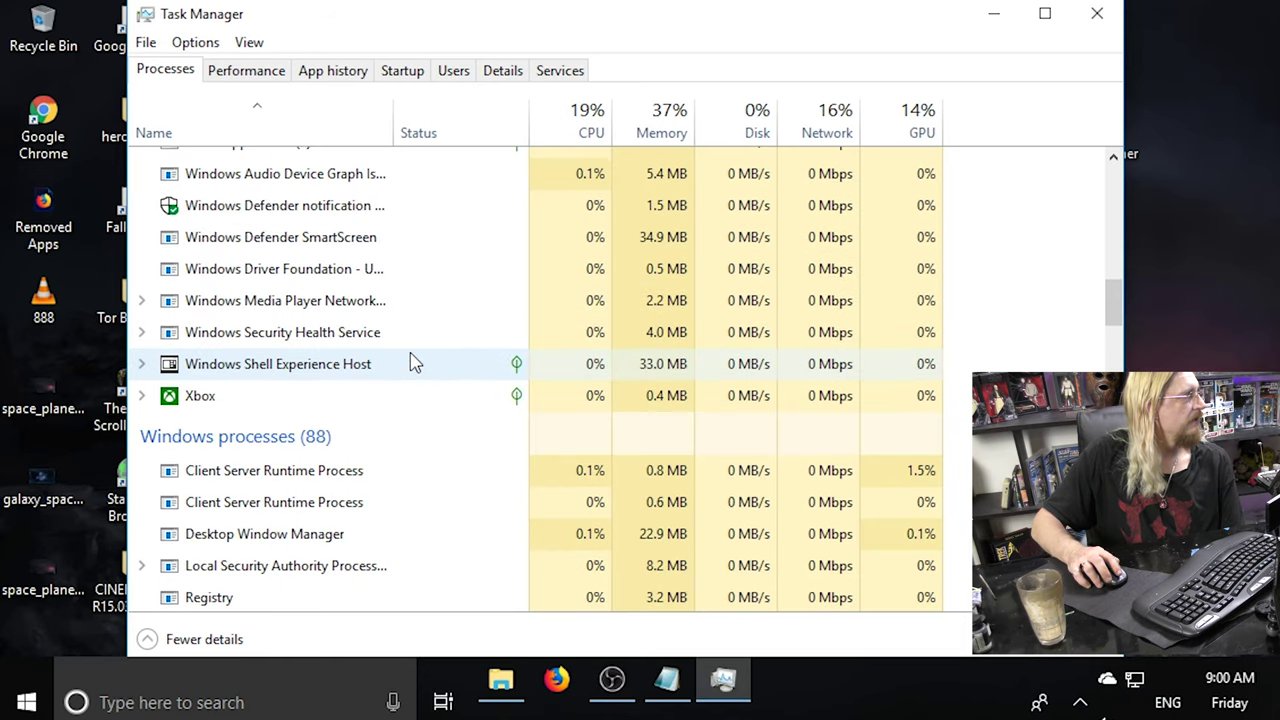
{"action": "scroll", "coordinate": [413, 362], "scroll_direction": "down", "scroll_amount": 12}
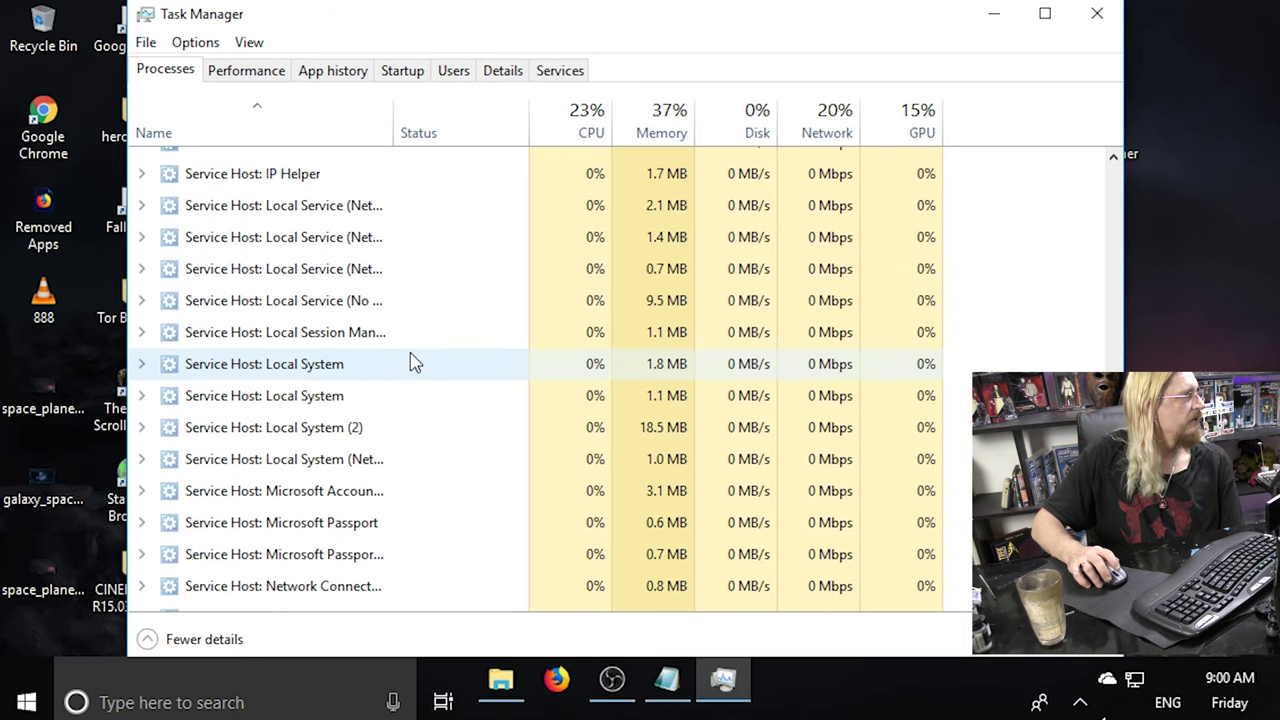
{"action": "scroll", "coordinate": [413, 362], "scroll_direction": "down", "scroll_amount": 6}
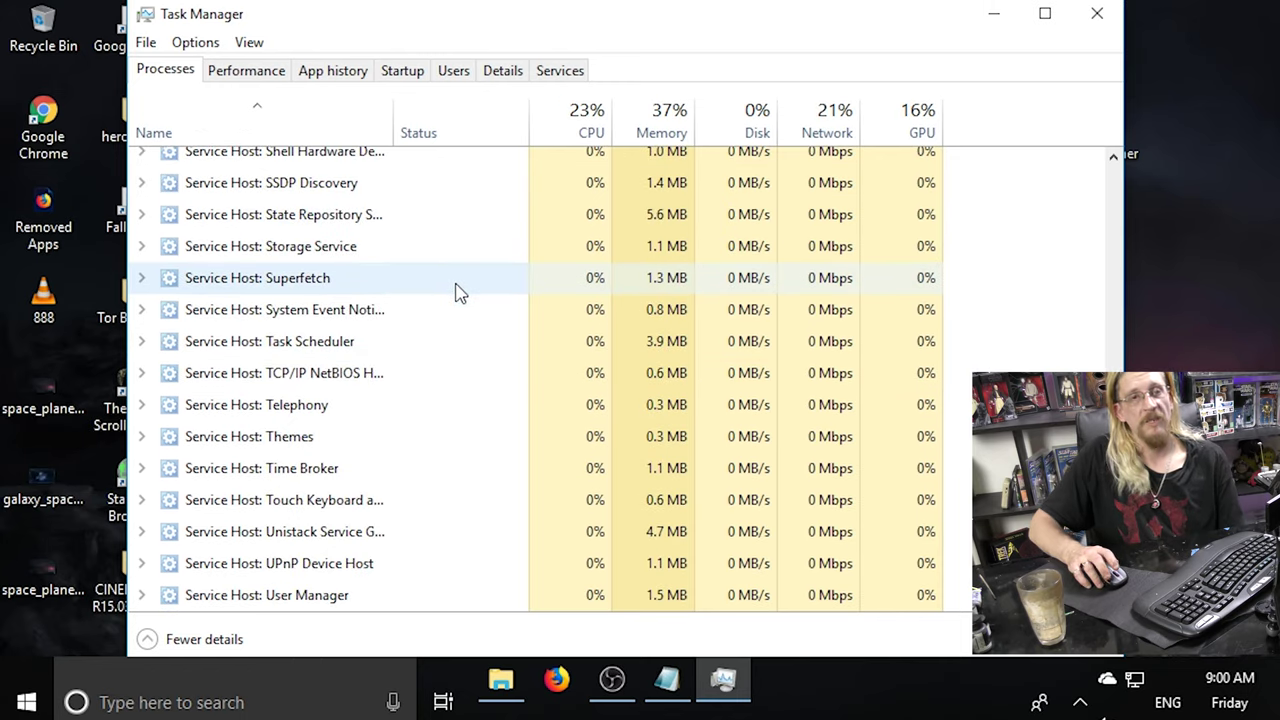
{"action": "left_click", "coordinate": [1104, 18]}
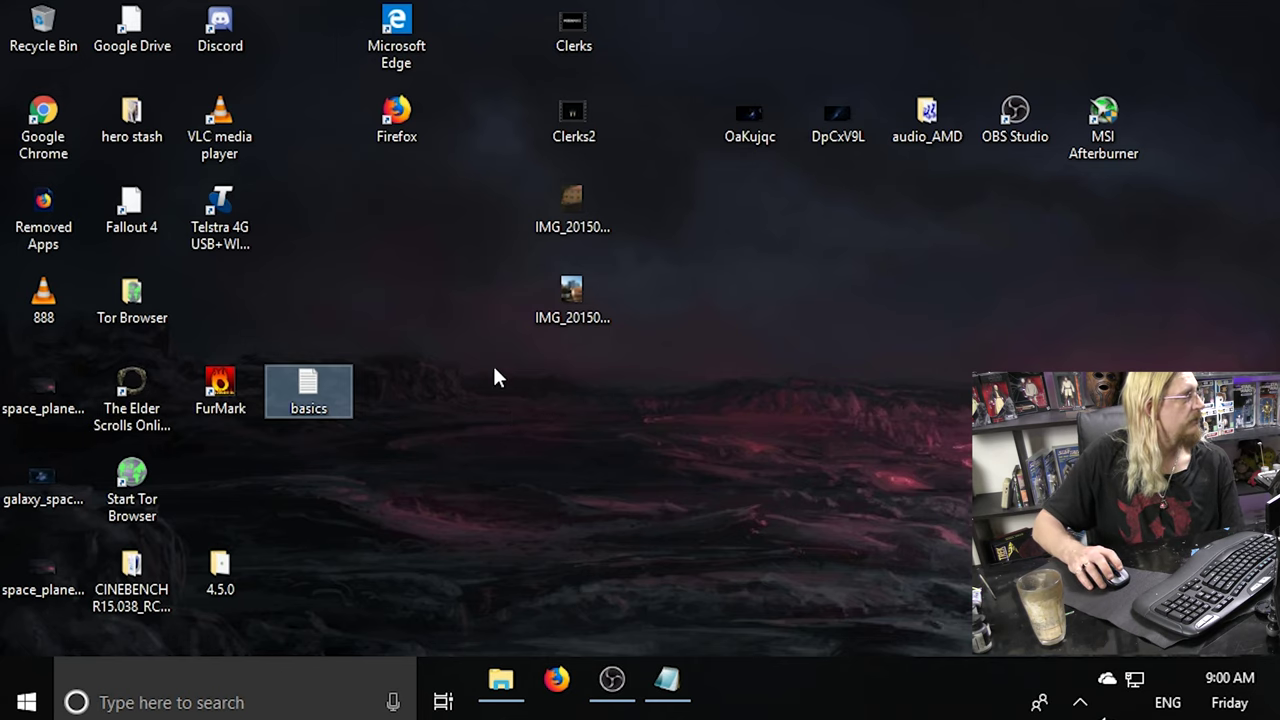
Try launching Malwarebytes from a 'mal' search and dismiss its startup error.
{"action": "left_click", "coordinate": [196, 710]}
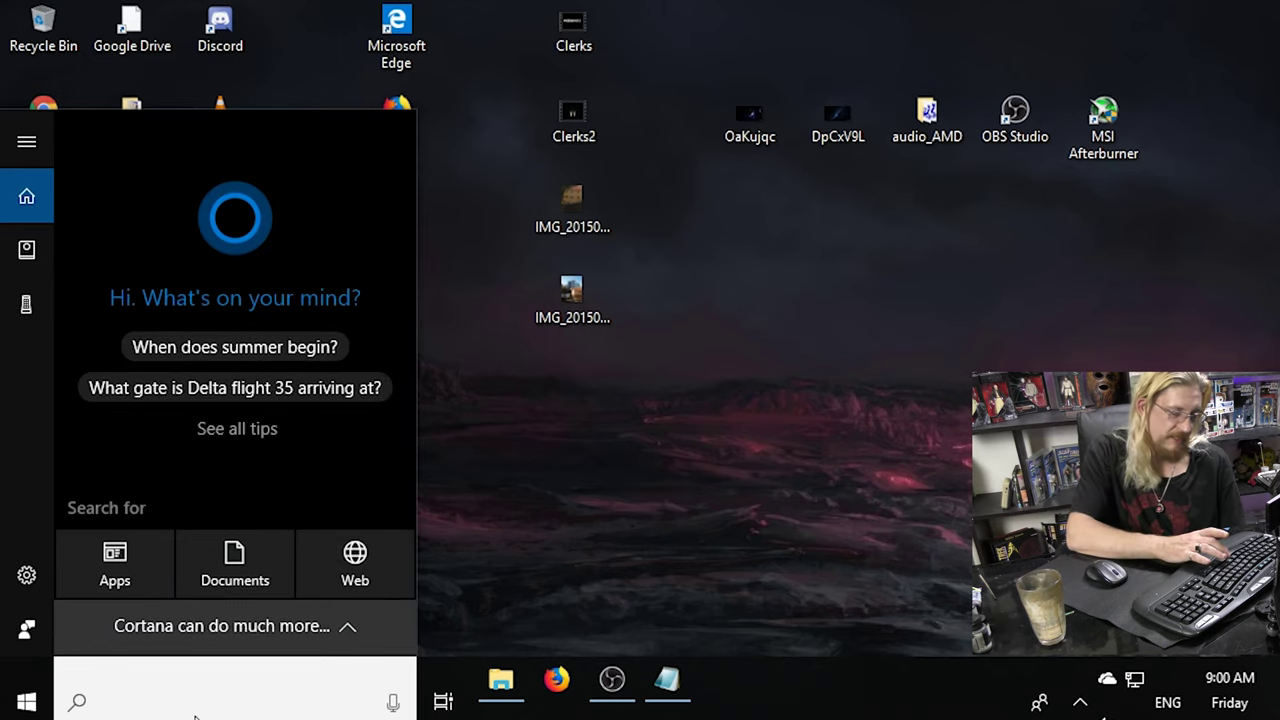
{"action": "type", "text": "mal"}
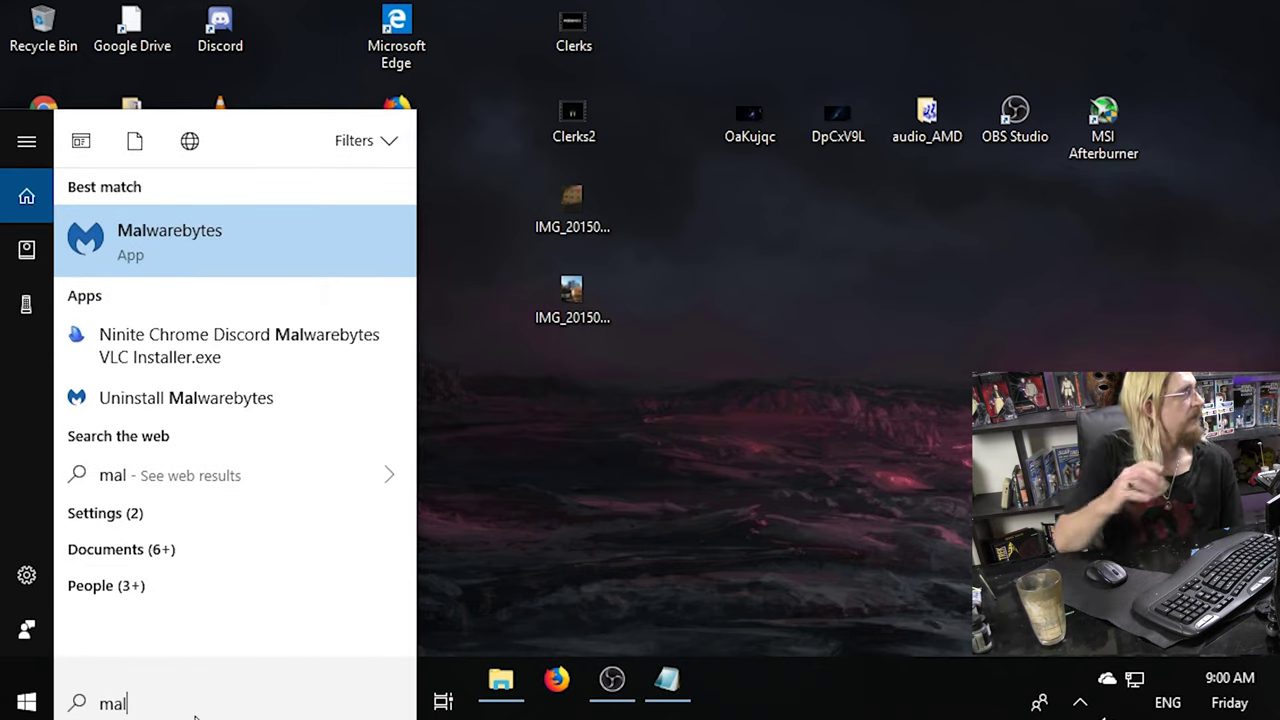
{"action": "left_click", "coordinate": [209, 231]}
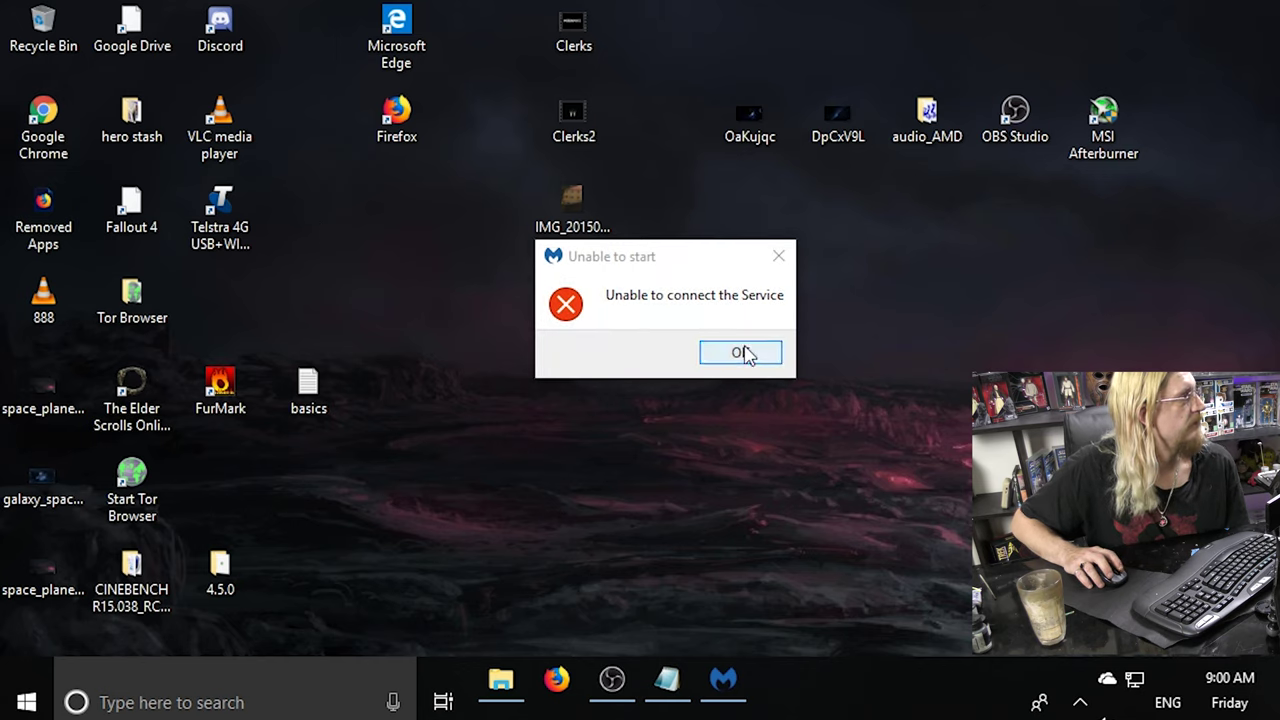
{"action": "left_click", "coordinate": [741, 353]}
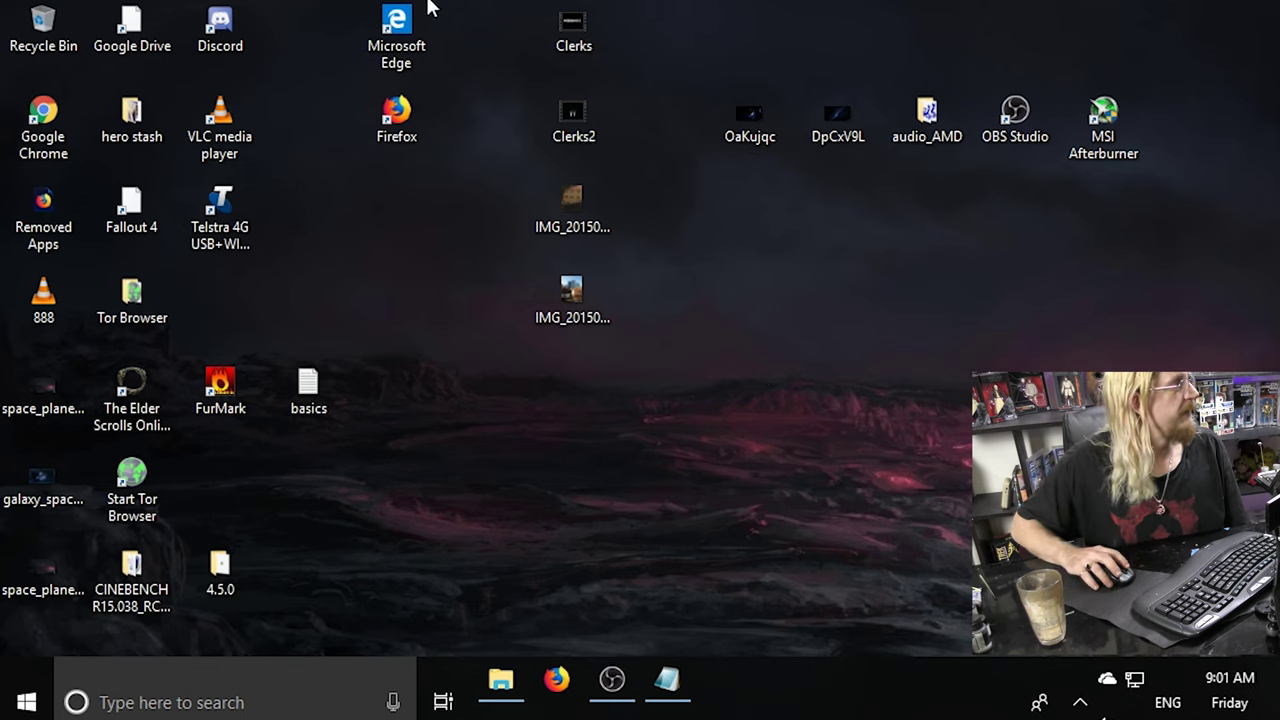
Relaunch Microsoft Edge from its desktop icon and minimize it.
{"action": "double_click", "coordinate": [405, 60]}
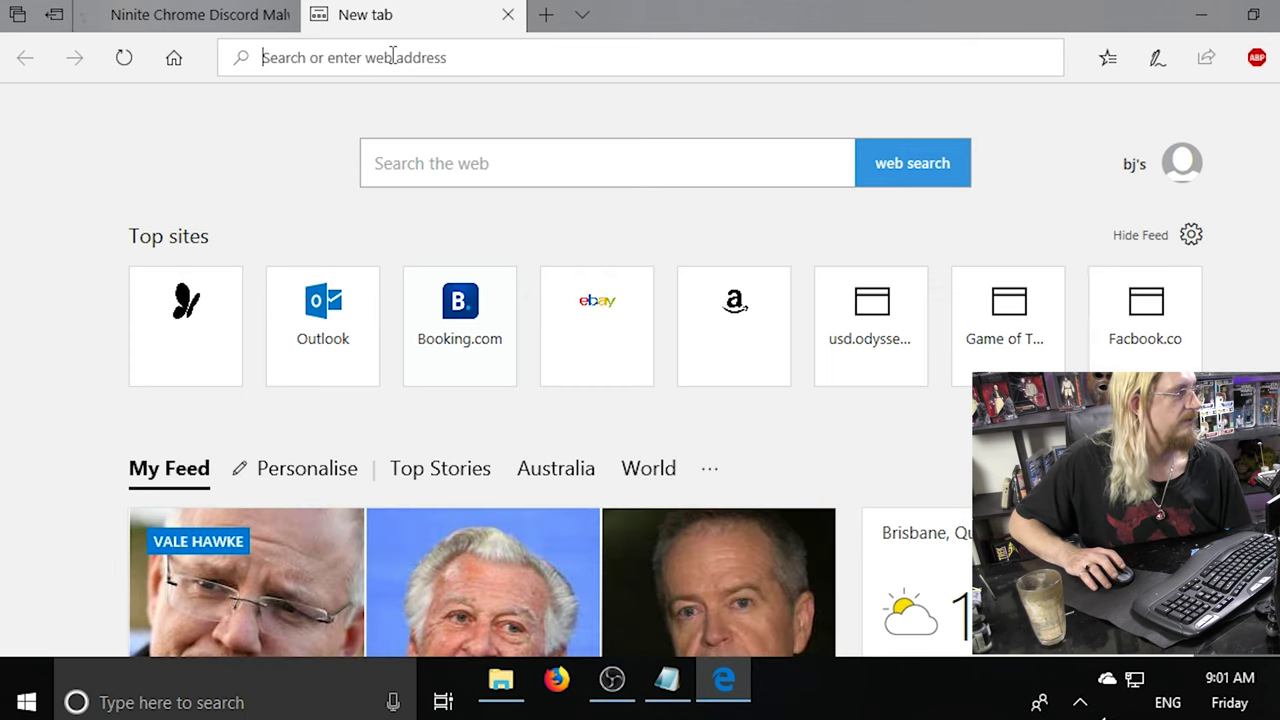
{"action": "left_click", "coordinate": [1205, 15]}
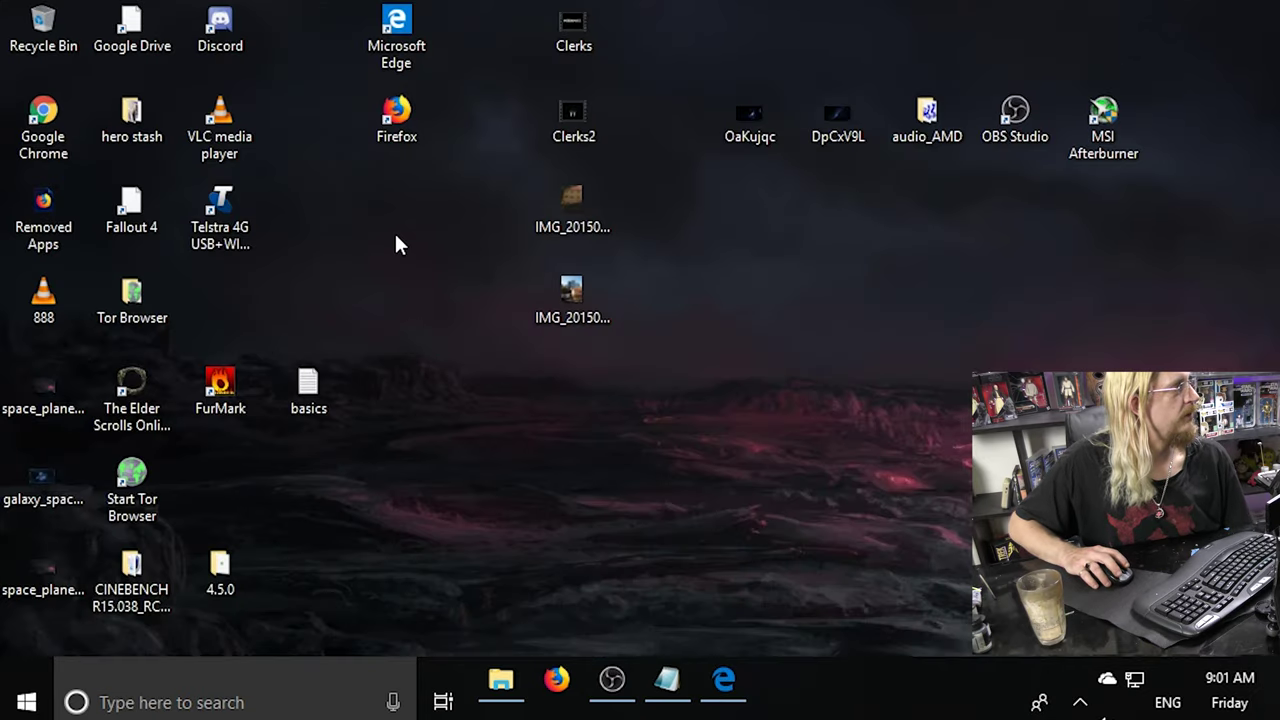
{"action": "right_click", "coordinate": [395, 234]}
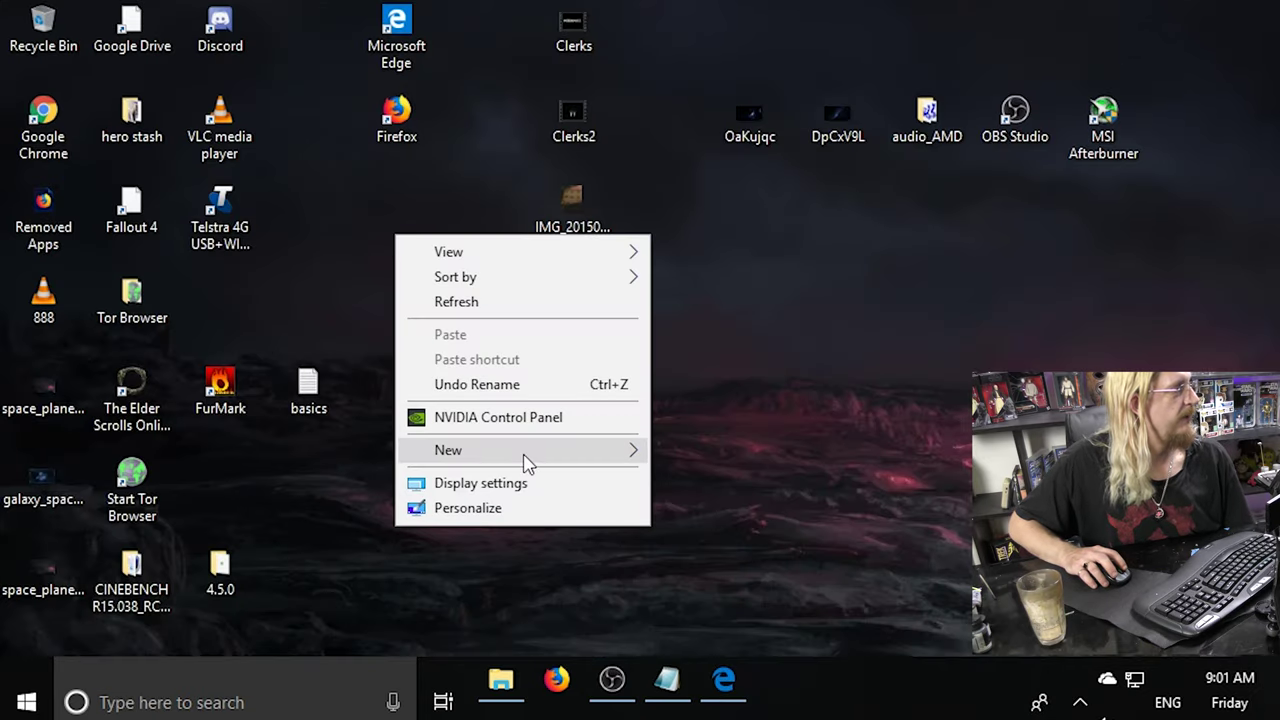
Create a new text document on the desktop named 'webistes'.
{"action": "mouse_move", "coordinate": [526, 457]}
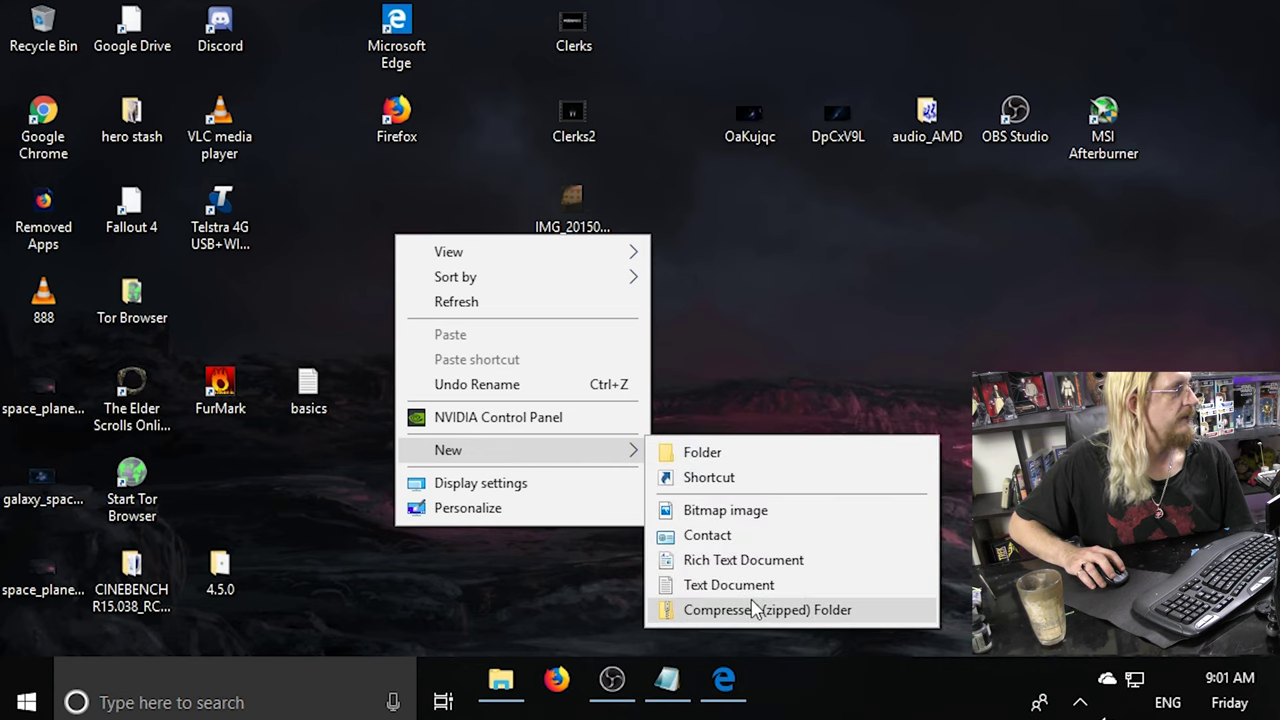
{"action": "left_click", "coordinate": [750, 588]}
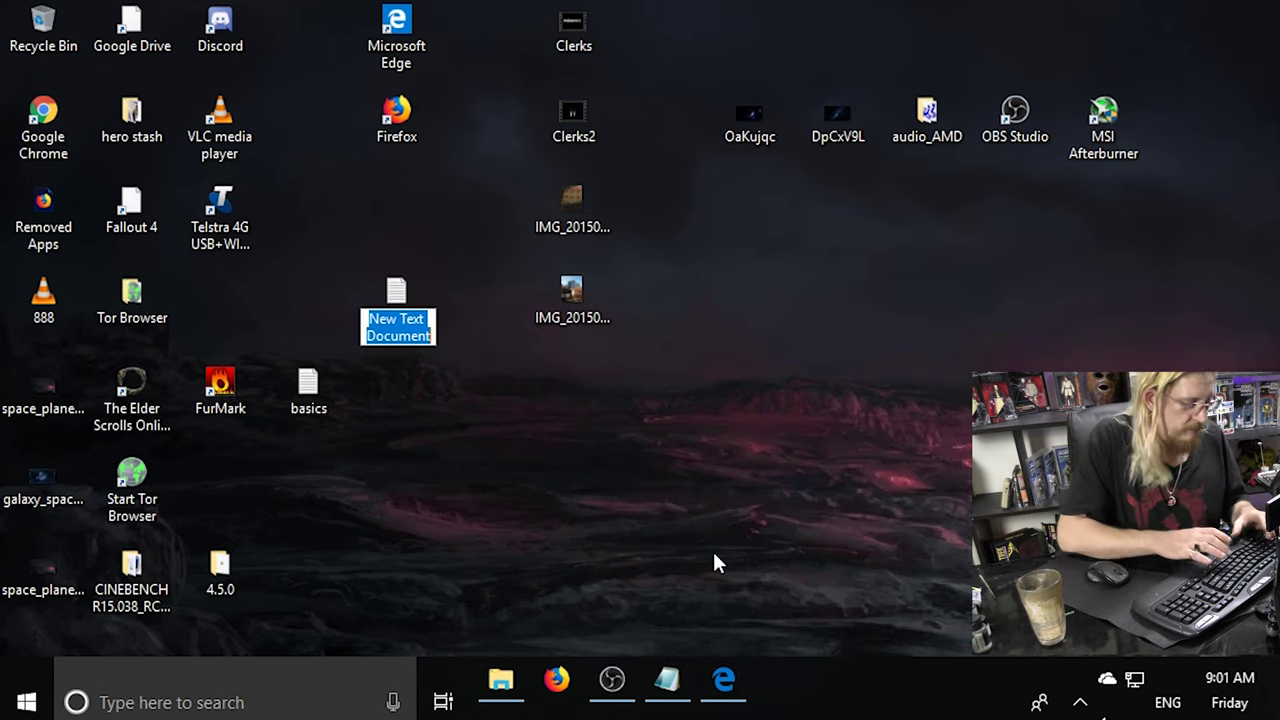
{"action": "type", "text": "webistes"}
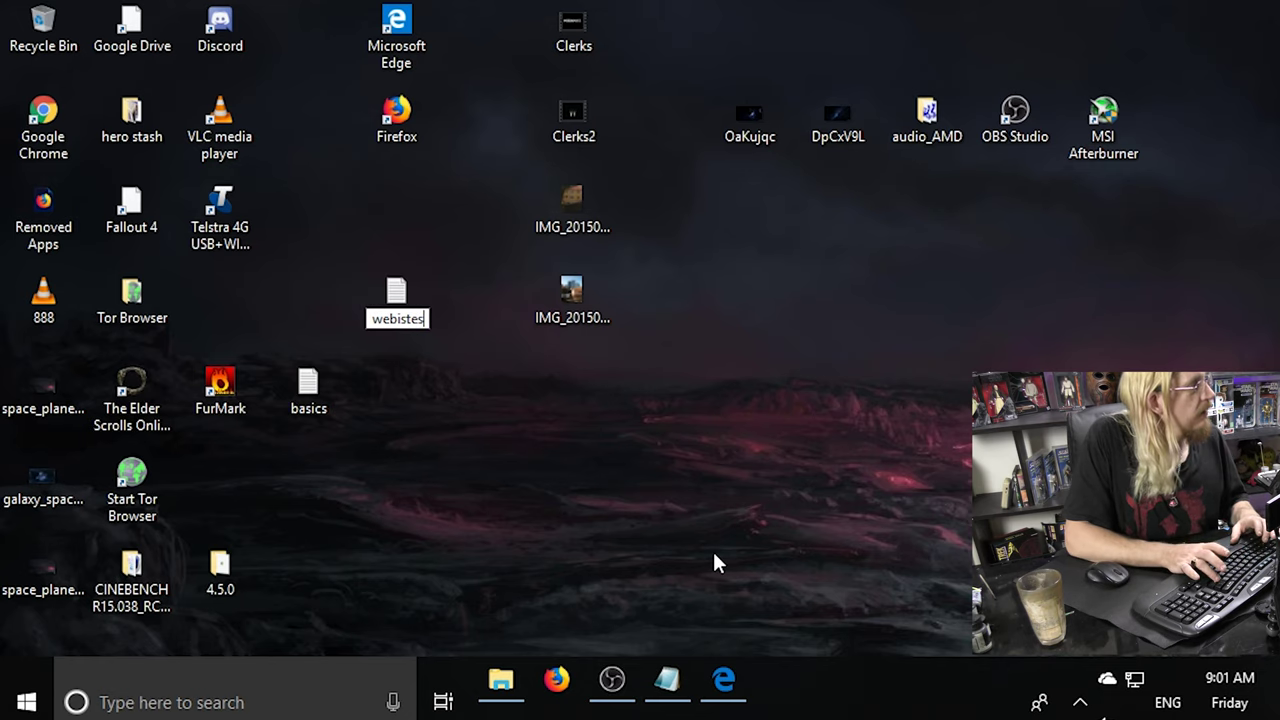
{"action": "key", "text": "Return"}
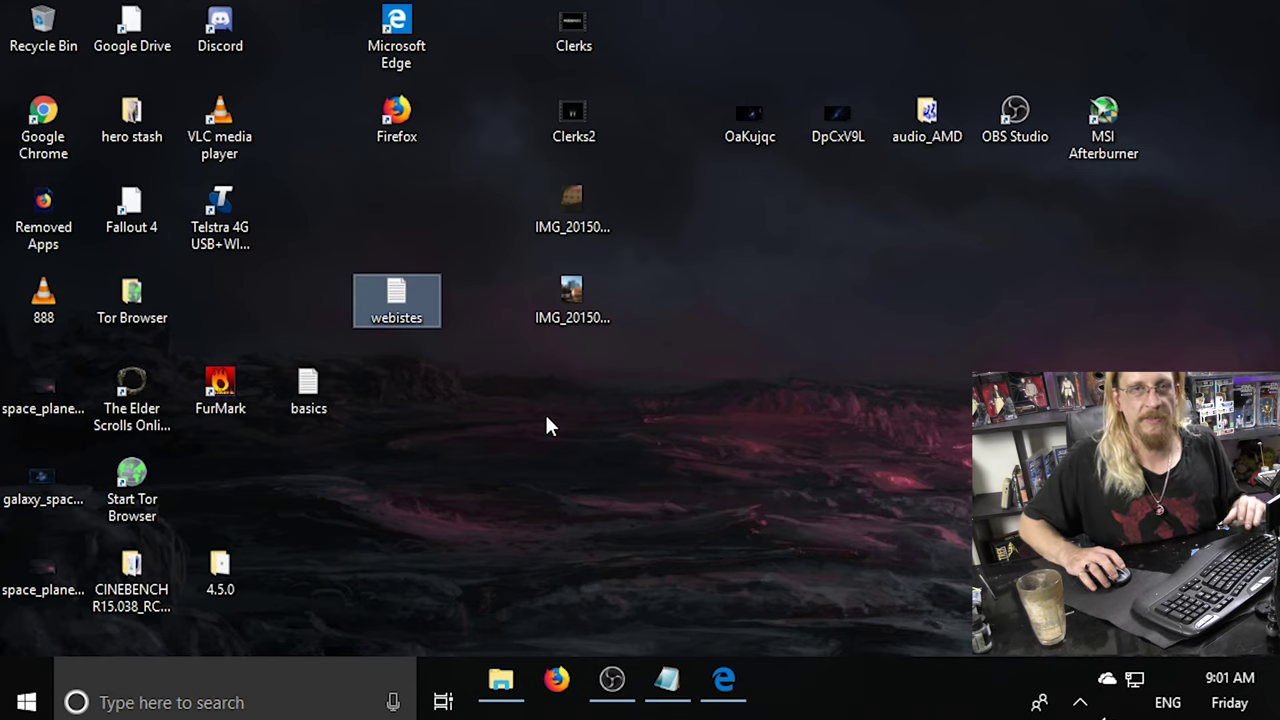
Open webistes in Notepad and set its font size to 20.
{"action": "double_click", "coordinate": [401, 295]}
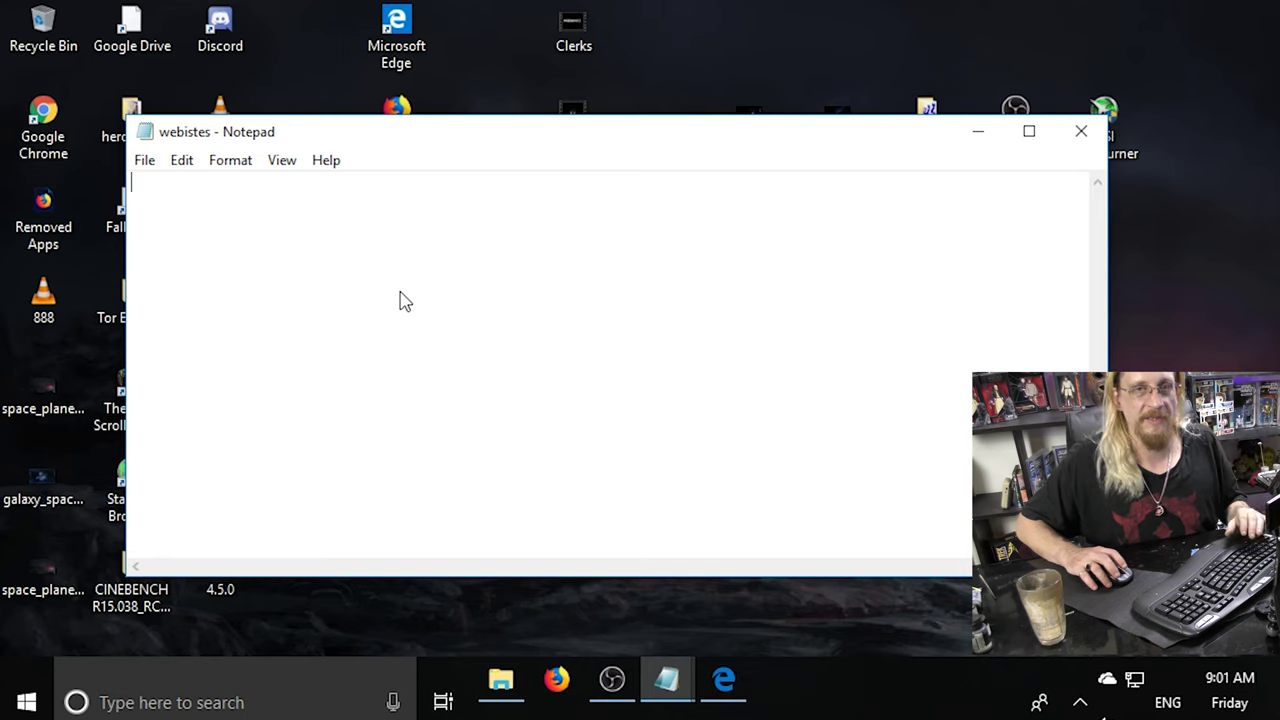
{"action": "left_click", "coordinate": [232, 161]}
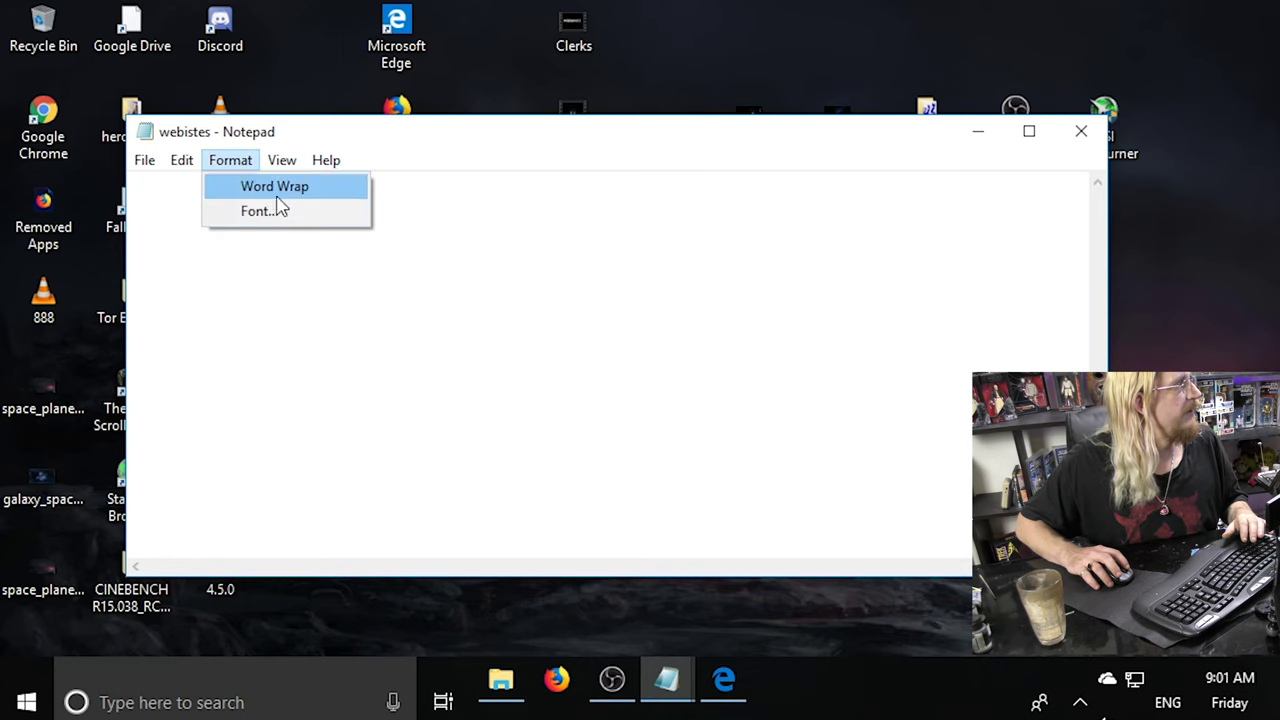
{"action": "left_click", "coordinate": [290, 212]}
{"action": "left_click", "coordinate": [576, 301]}
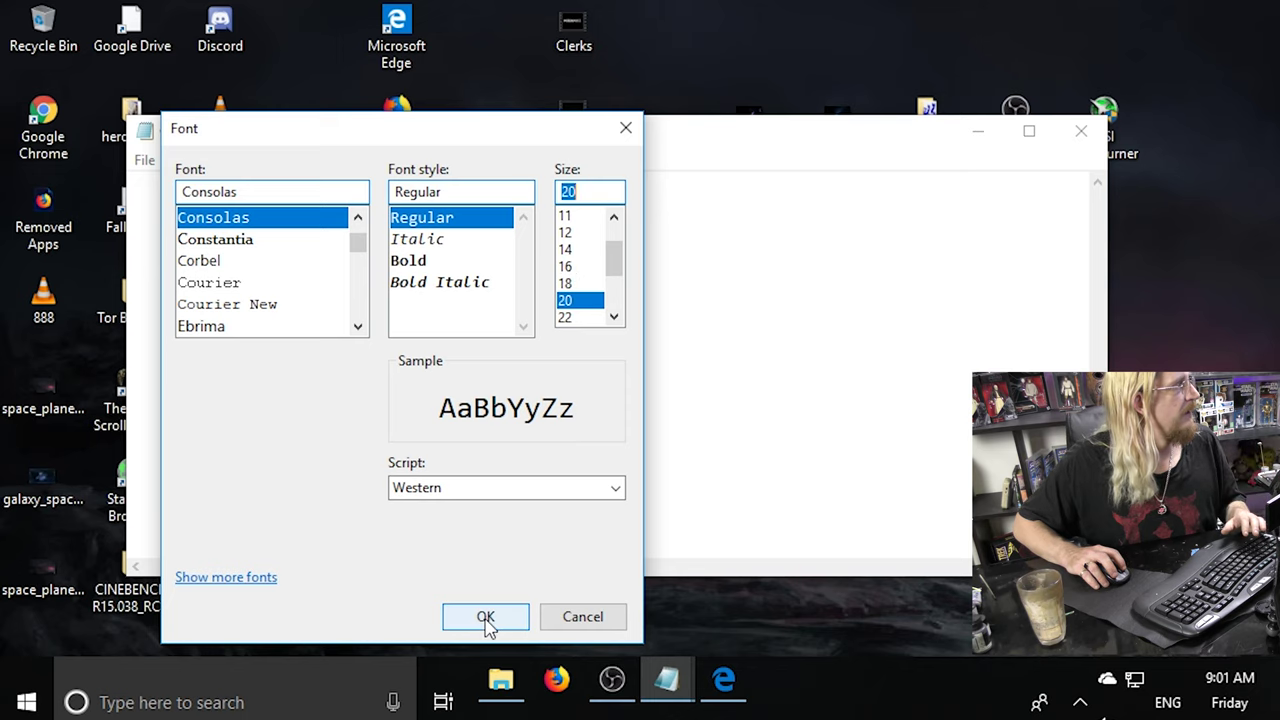
{"action": "left_click", "coordinate": [486, 618]}
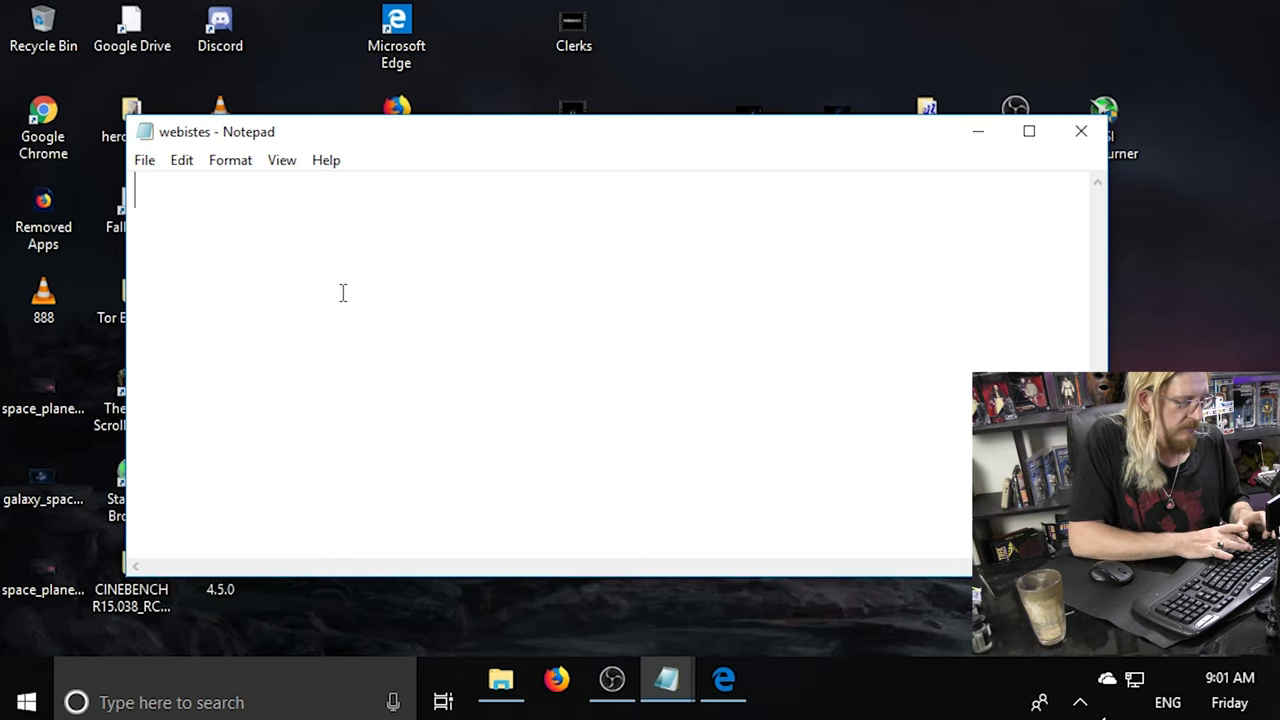
Type facebook.com, gmail.com, ebay.com, ninite.com and abc.com.au on separate lines.
{"action": "type", "text": "face"}
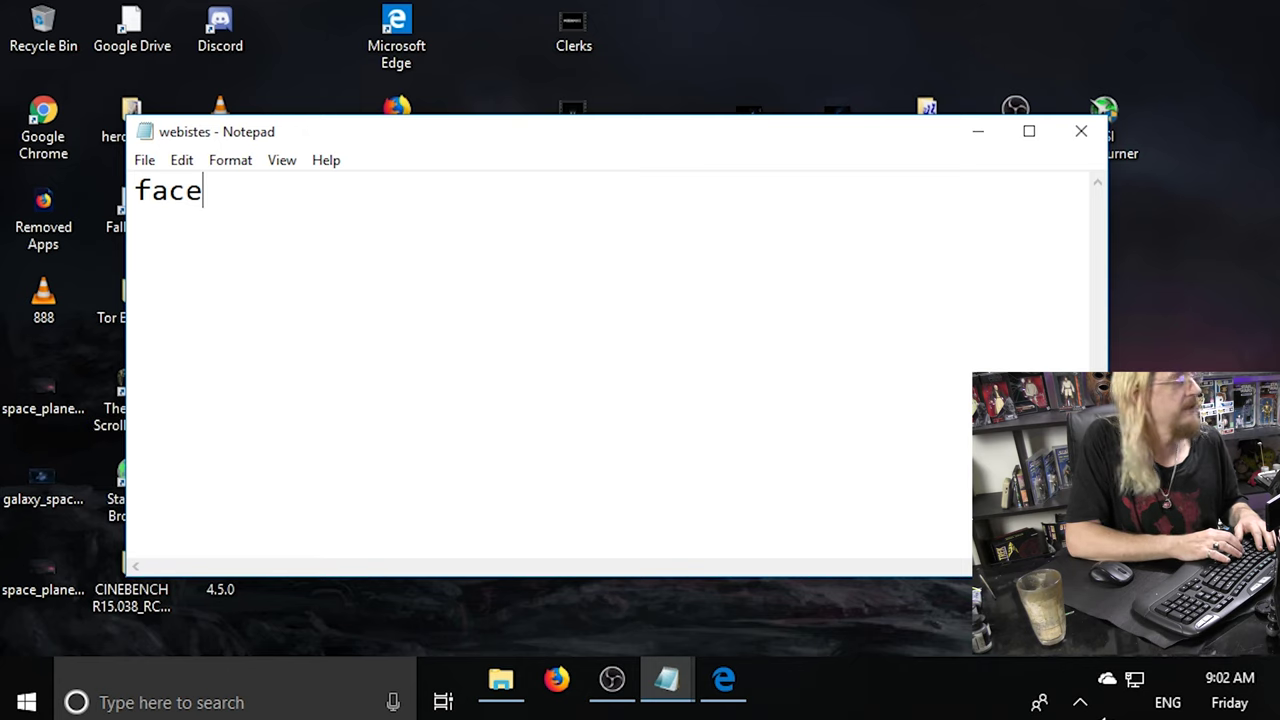
{"action": "type", "text": "boo"}
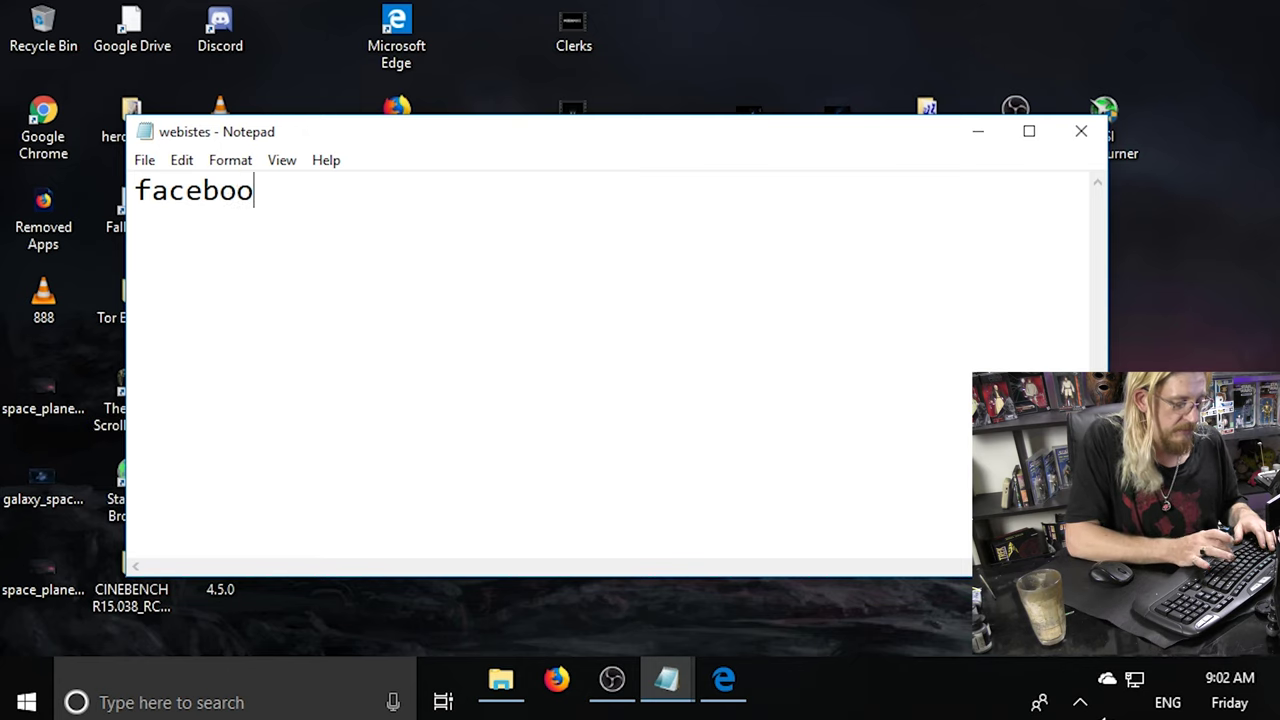
{"action": "type", "text": "k.com"}
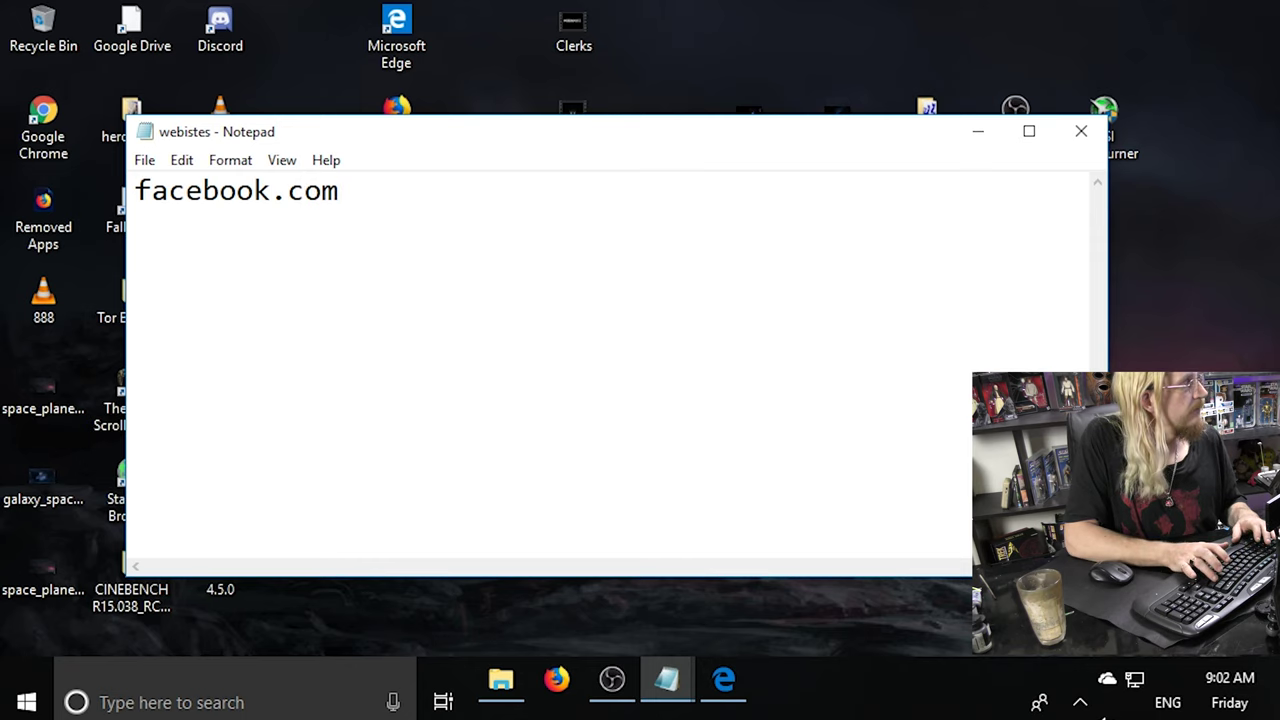
{"action": "key", "text": "Return"}
{"action": "type", "text": "gm"}
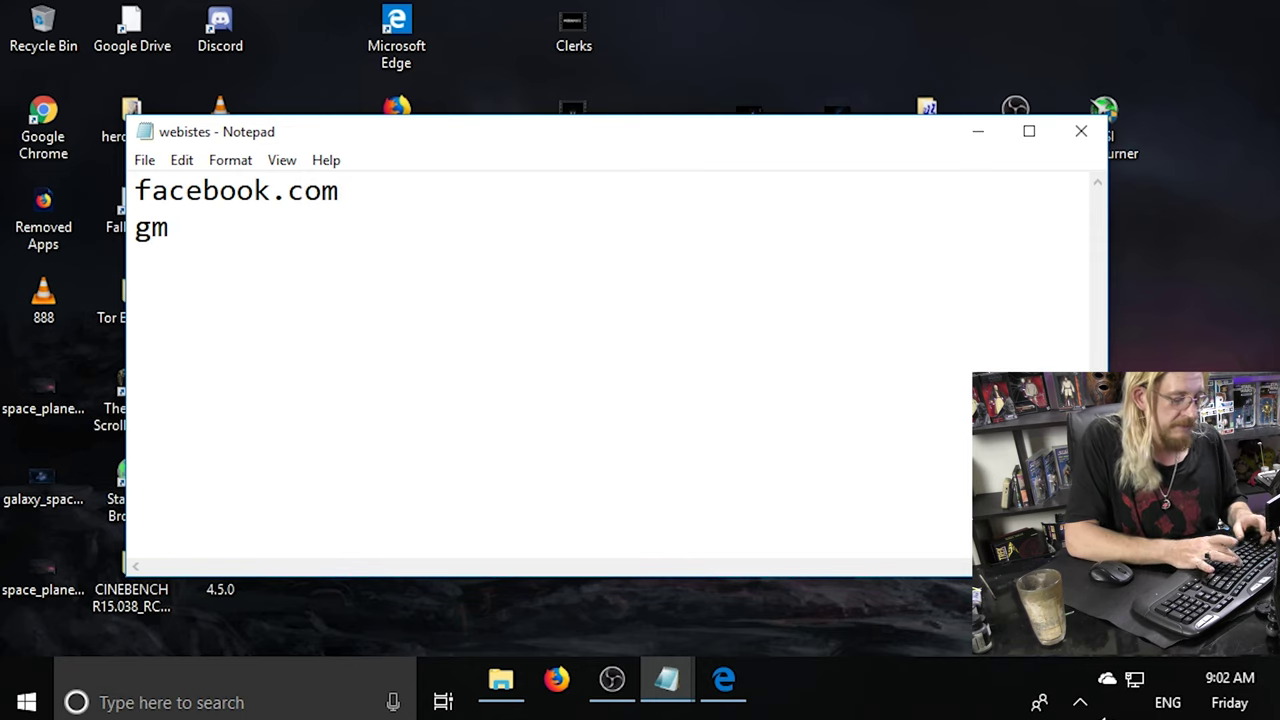
{"action": "type", "text": "ail.com"}
{"action": "key", "text": "Return"}
{"action": "type", "text": "bay"}
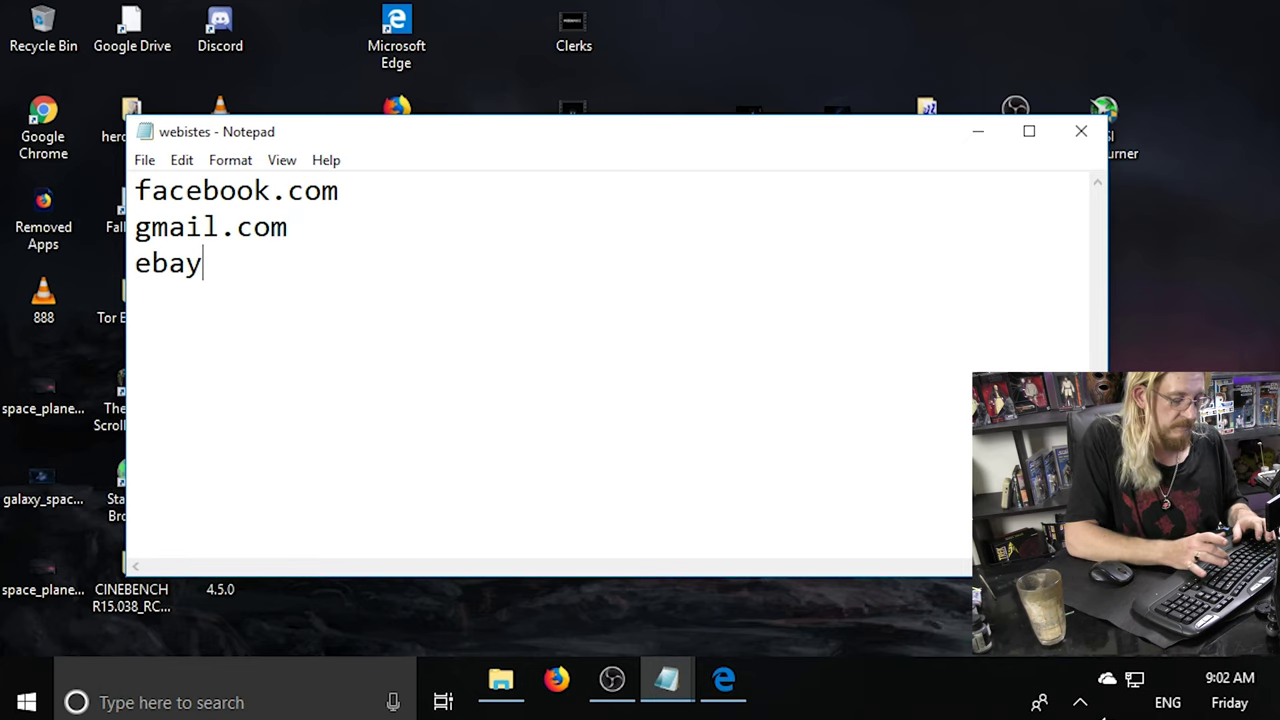
{"action": "type", "text": ".com"}
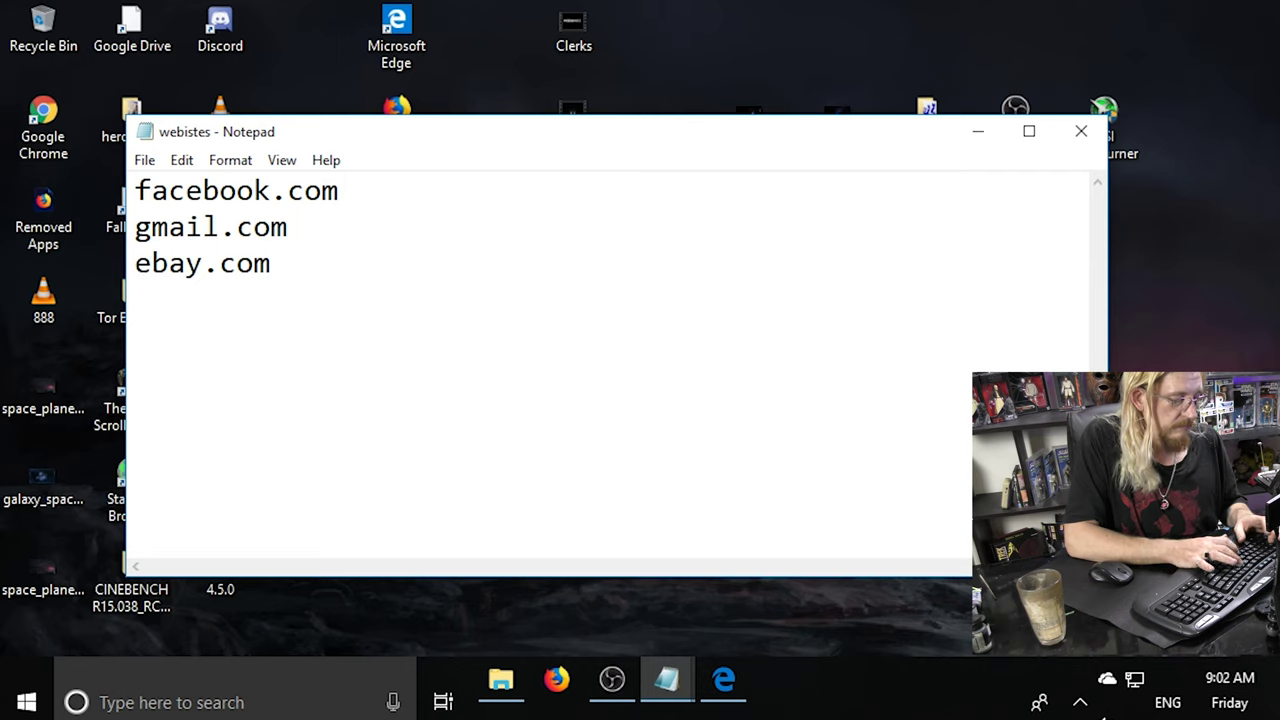
{"action": "key", "text": "Return"}
{"action": "type", "text": "ninite.com "}
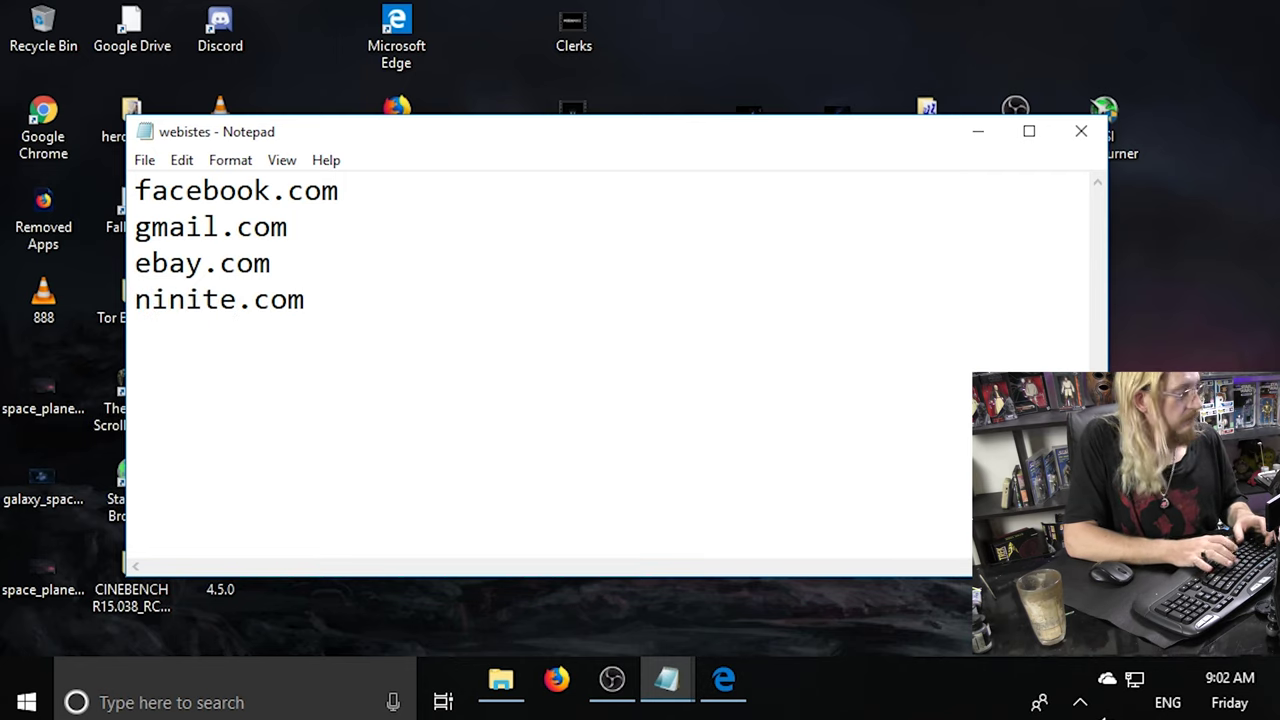
{"action": "type", "text": "ab"}
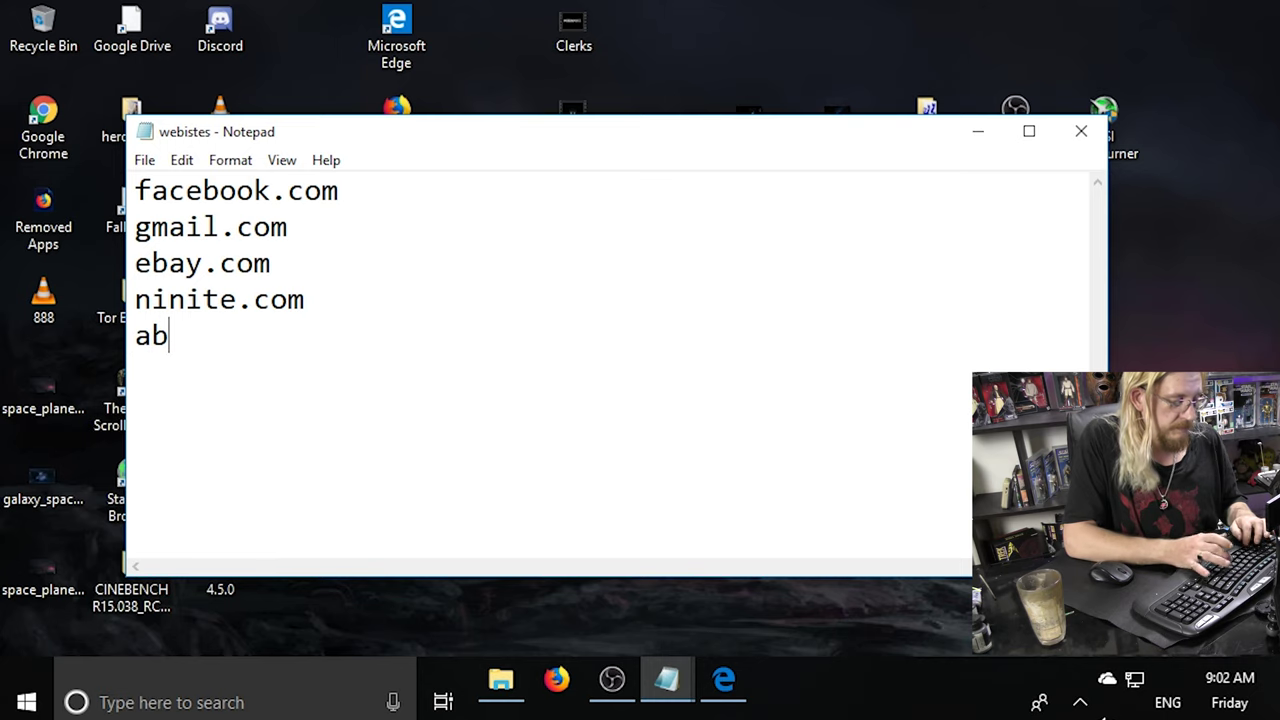
{"action": "type", "text": "c.com."}
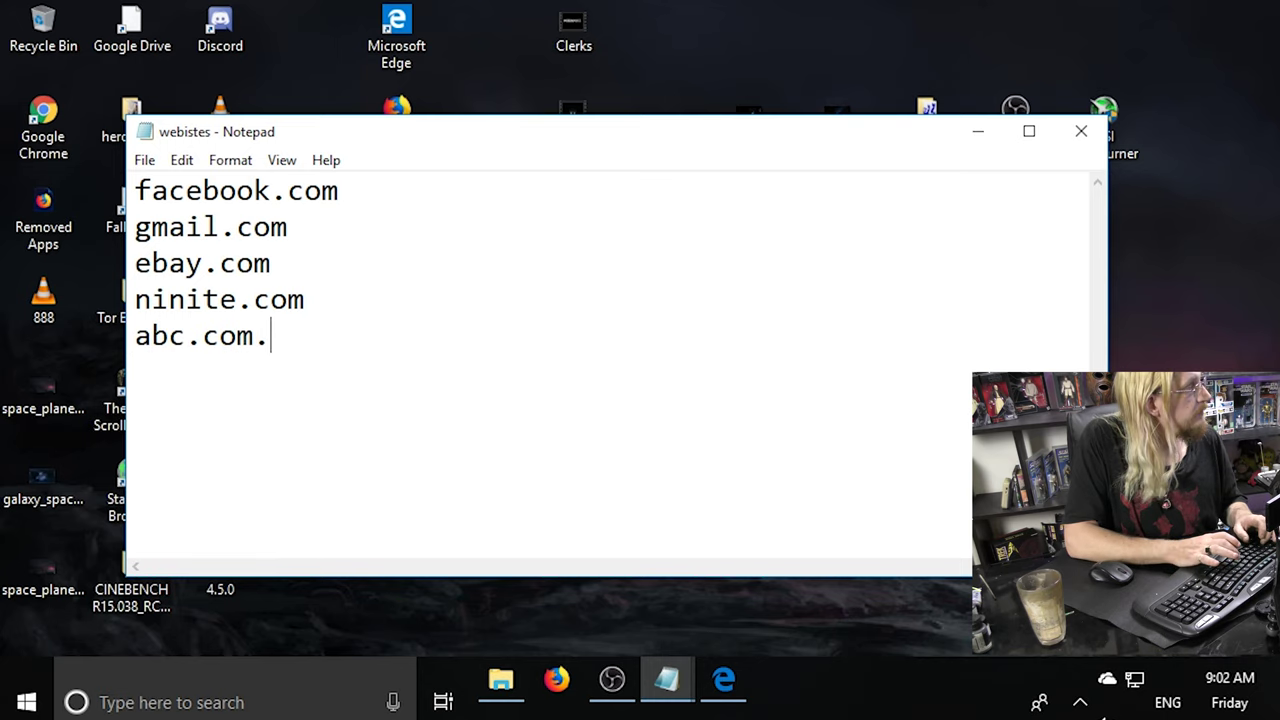
{"action": "type", "text": "au"}
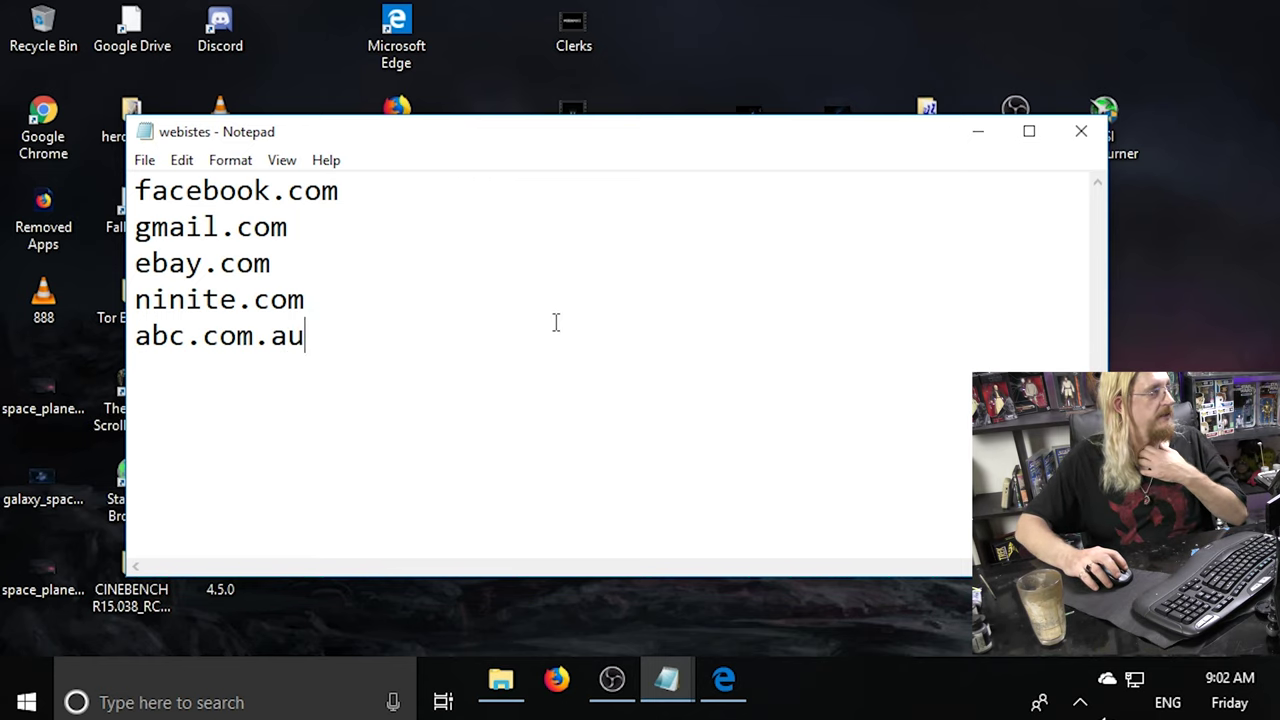
Save the list on closing, then reopen webistes.txt.
{"action": "left_click", "coordinate": [1081, 138]}
{"action": "left_click", "coordinate": [578, 352]}
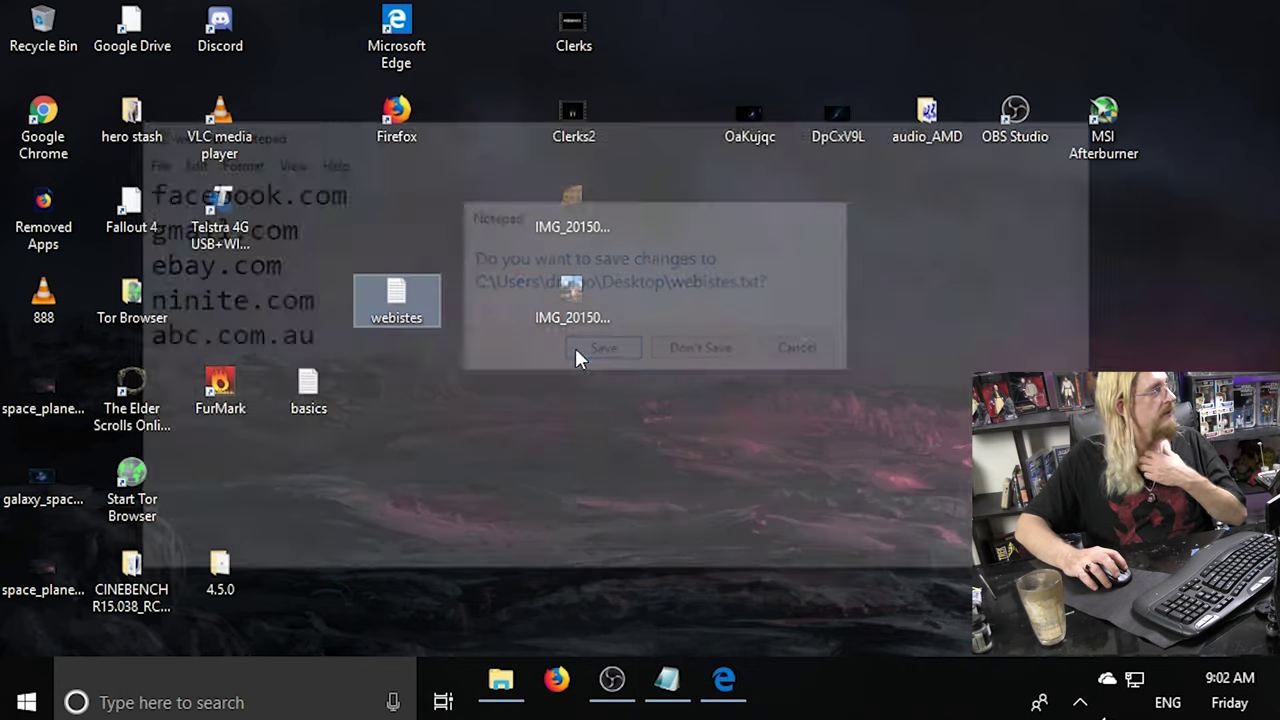
{"action": "double_click", "coordinate": [396, 300]}
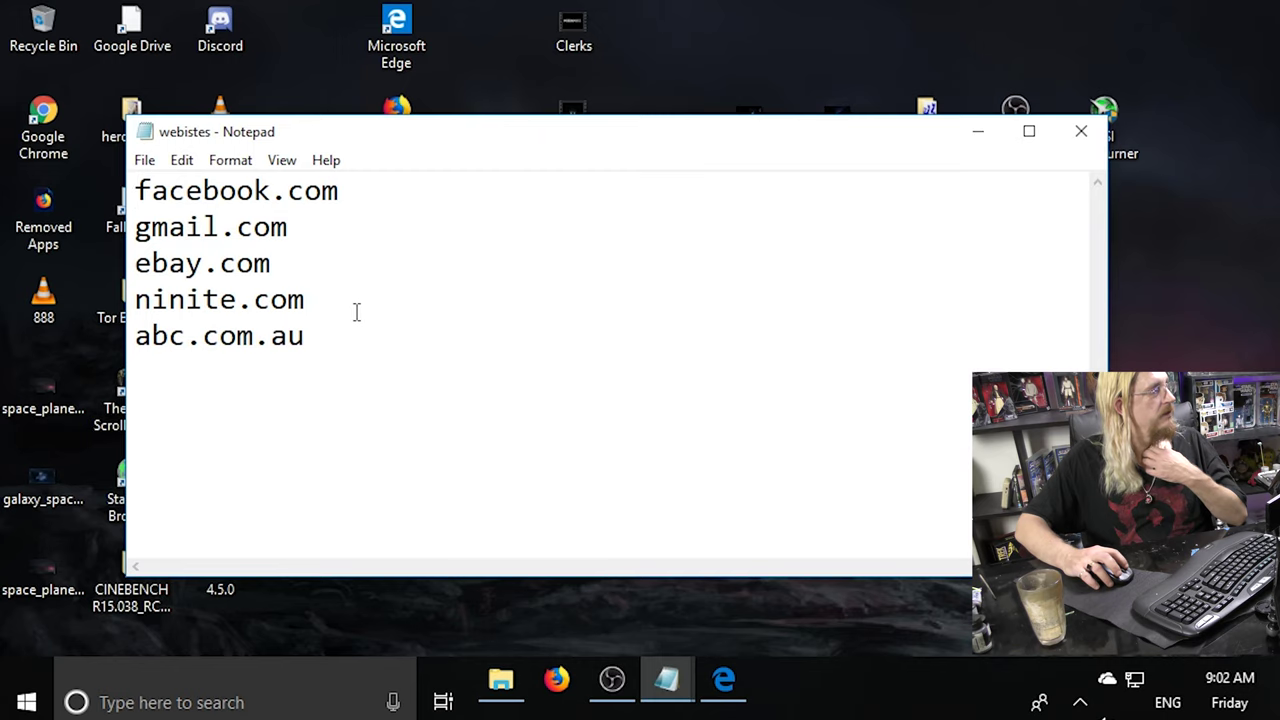
Copy the ninite.com line and bring Edge back to the front.
{"action": "left_click_drag", "start_coordinate": [304, 300], "coordinate": [131, 303]}
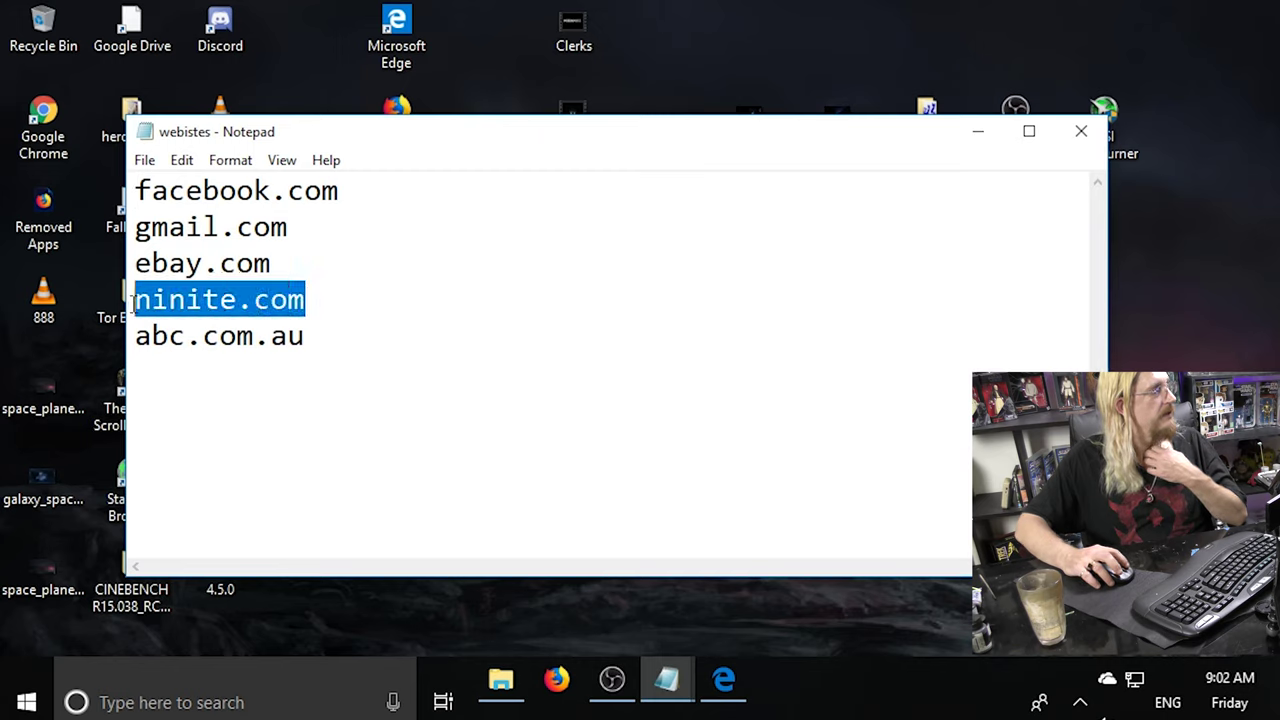
{"action": "right_click", "coordinate": [154, 288]}
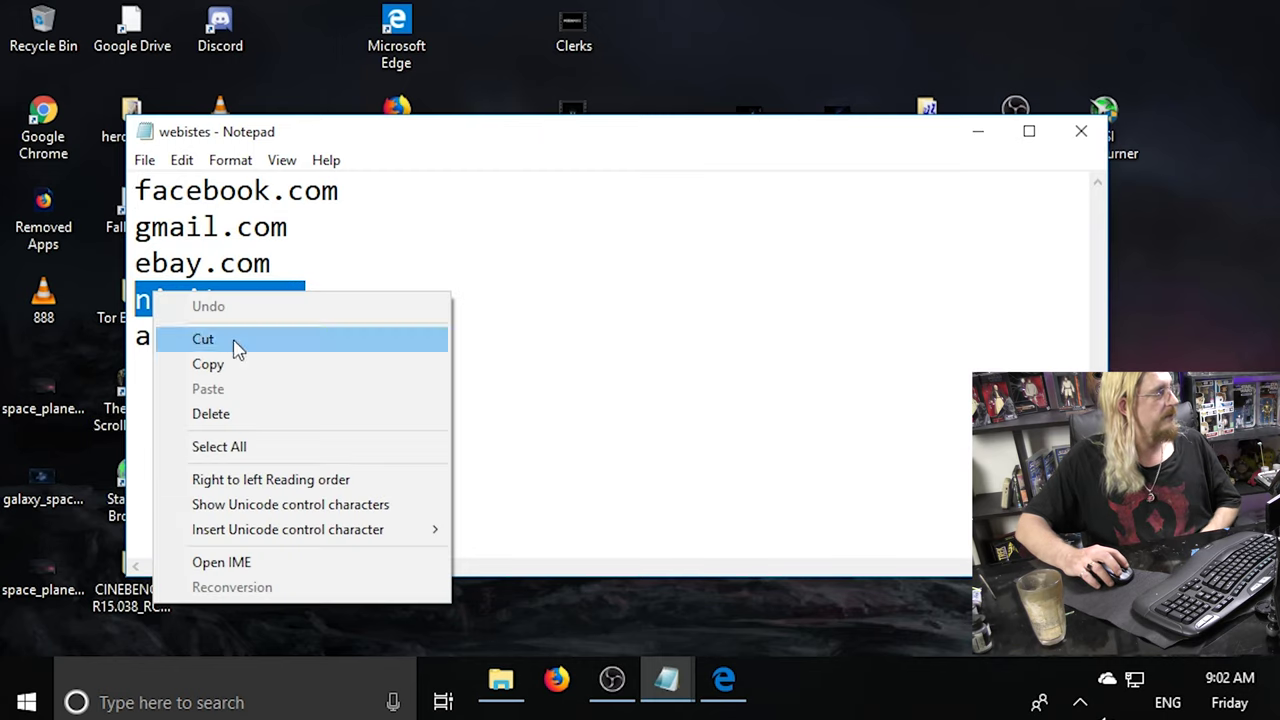
{"action": "left_click", "coordinate": [249, 363]}
{"action": "left_click", "coordinate": [724, 680]}
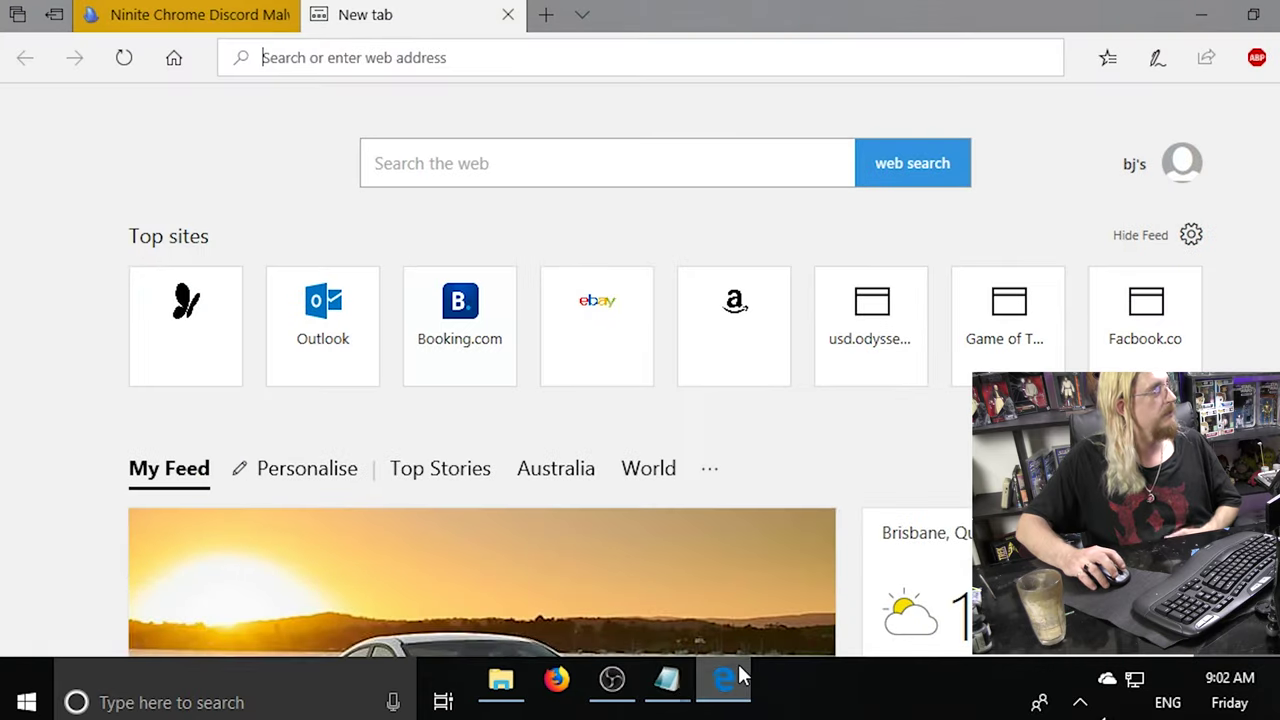
{"action": "right_click", "coordinate": [318, 64]}
Paste and load ninite.com in Edge's new tab, move Notepad aside, and restore Edge.
{"action": "left_click", "coordinate": [318, 131]}
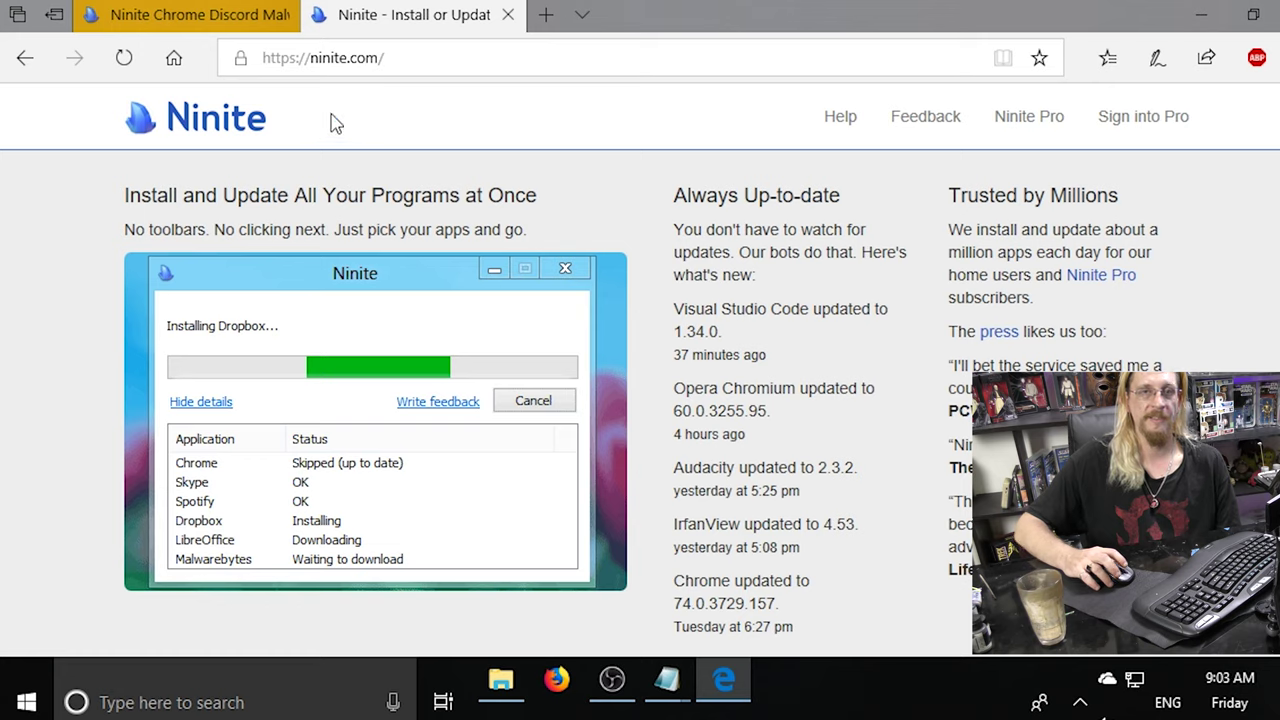
{"action": "left_click", "coordinate": [1203, 22]}
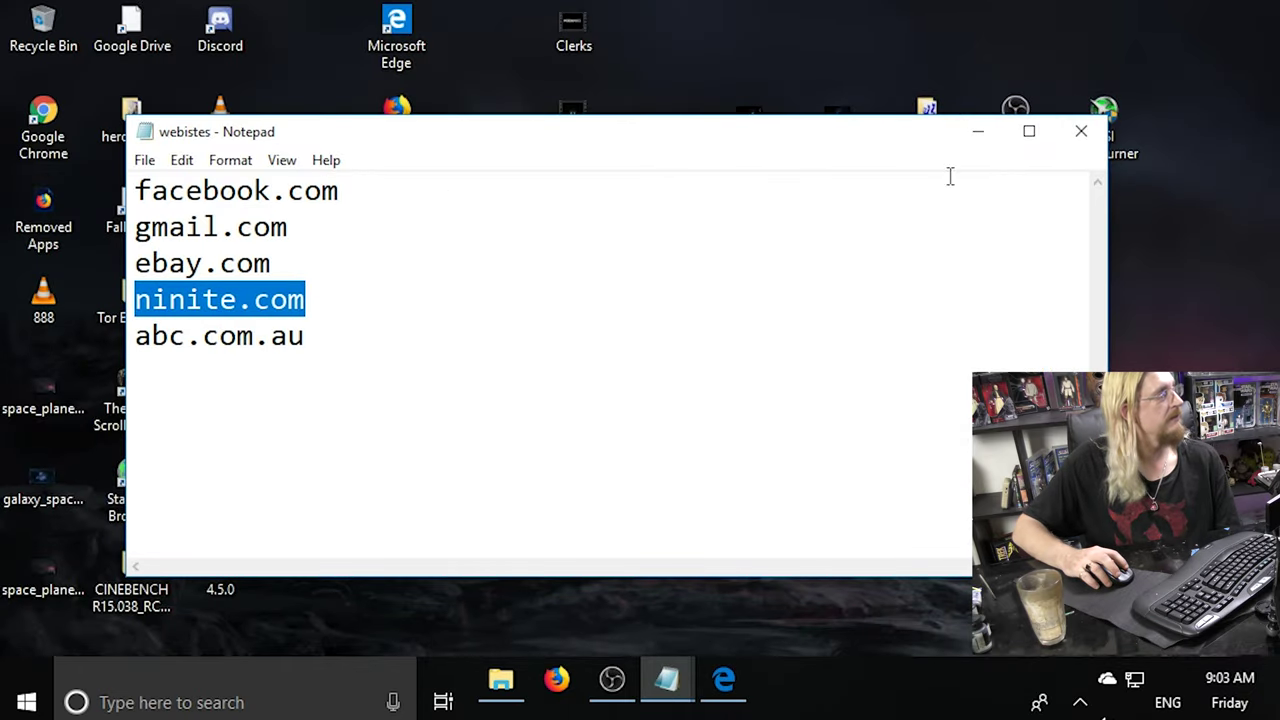
{"action": "left_click_drag", "start_coordinate": [406, 124], "coordinate": [529, 137]}
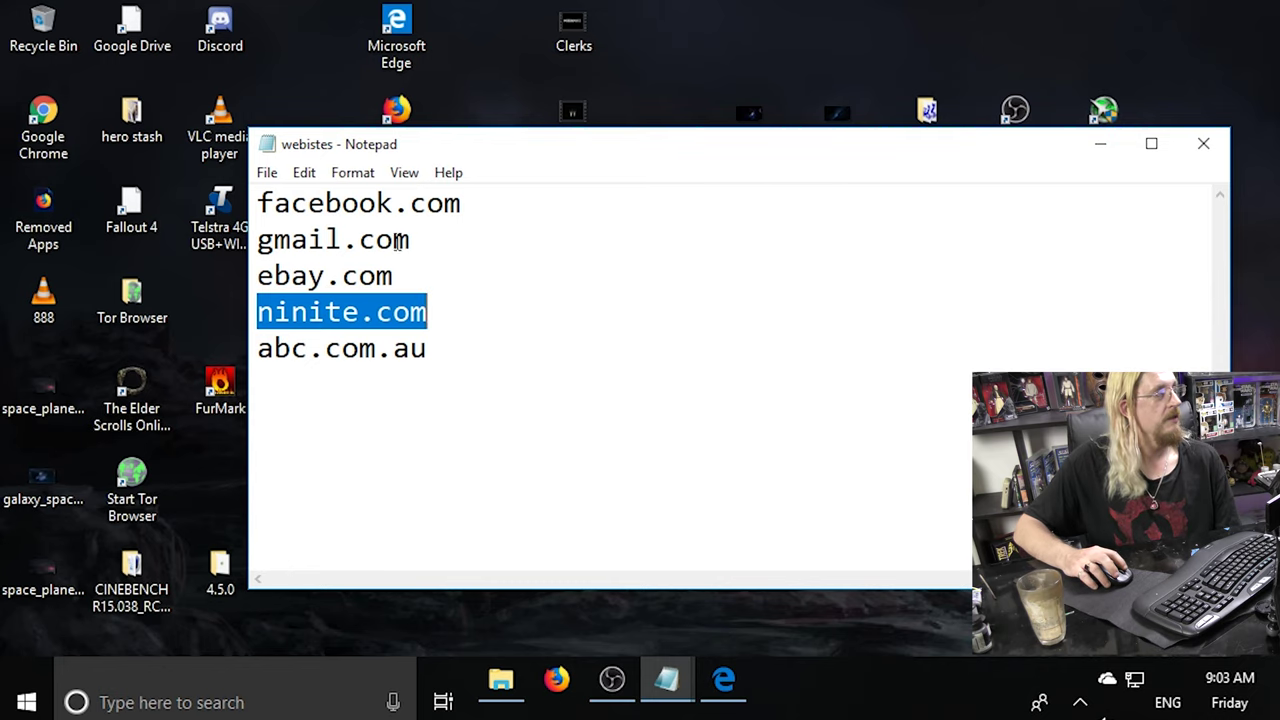
{"action": "left_click", "coordinate": [719, 690]}
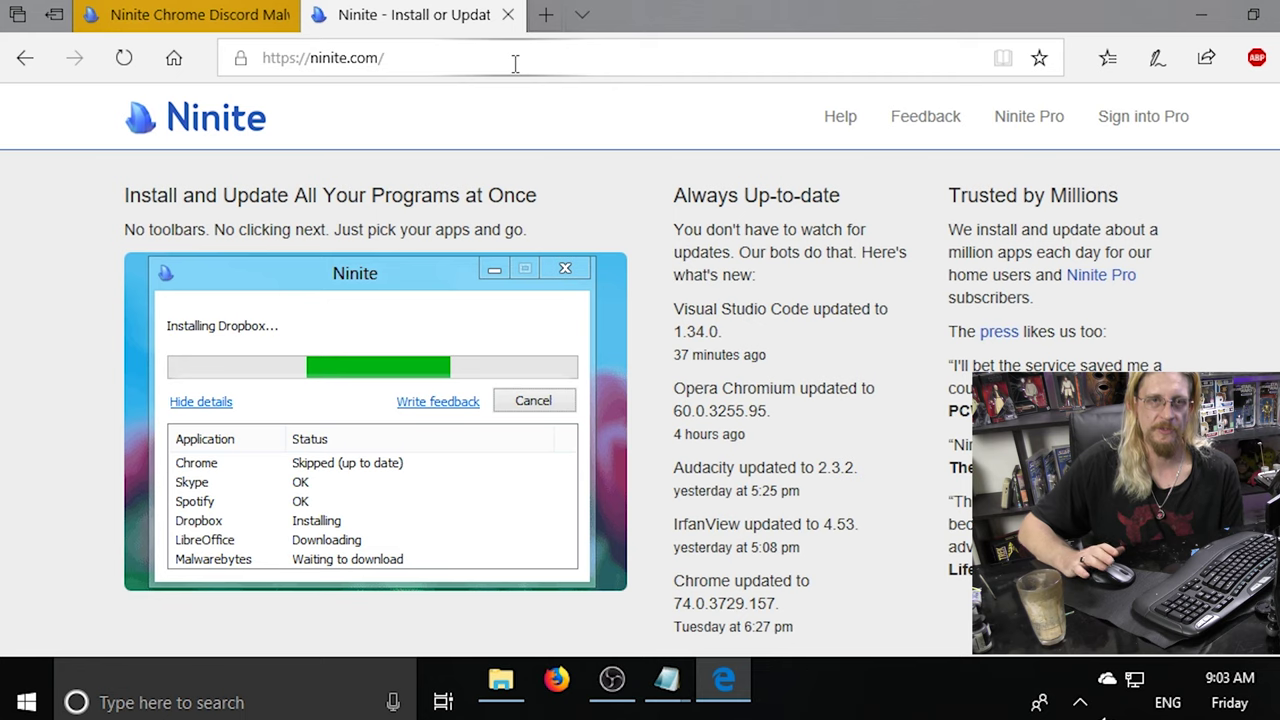
{"action": "right_click", "coordinate": [671, 14]}
{"action": "left_click", "coordinate": [943, 18]}
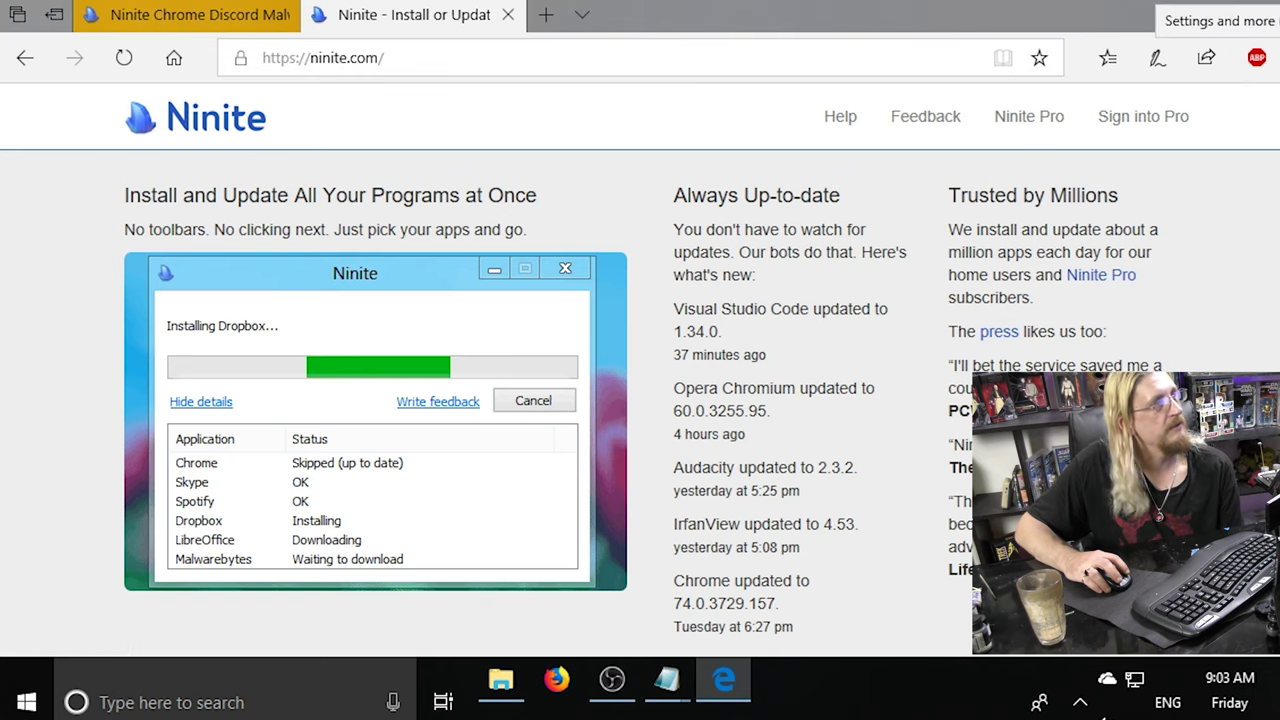
{"action": "left_click", "coordinate": [1270, 57]}
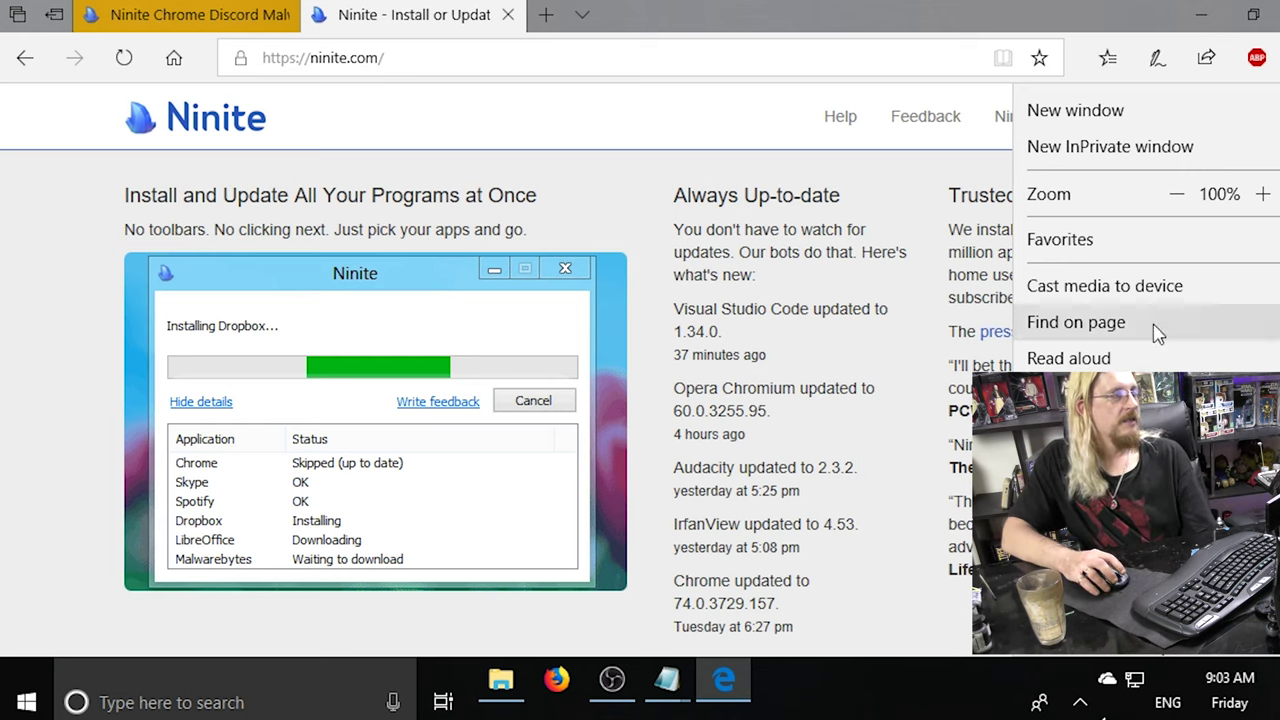
{"action": "scroll", "coordinate": [1154, 331], "scroll_direction": "down", "scroll_amount": 1}
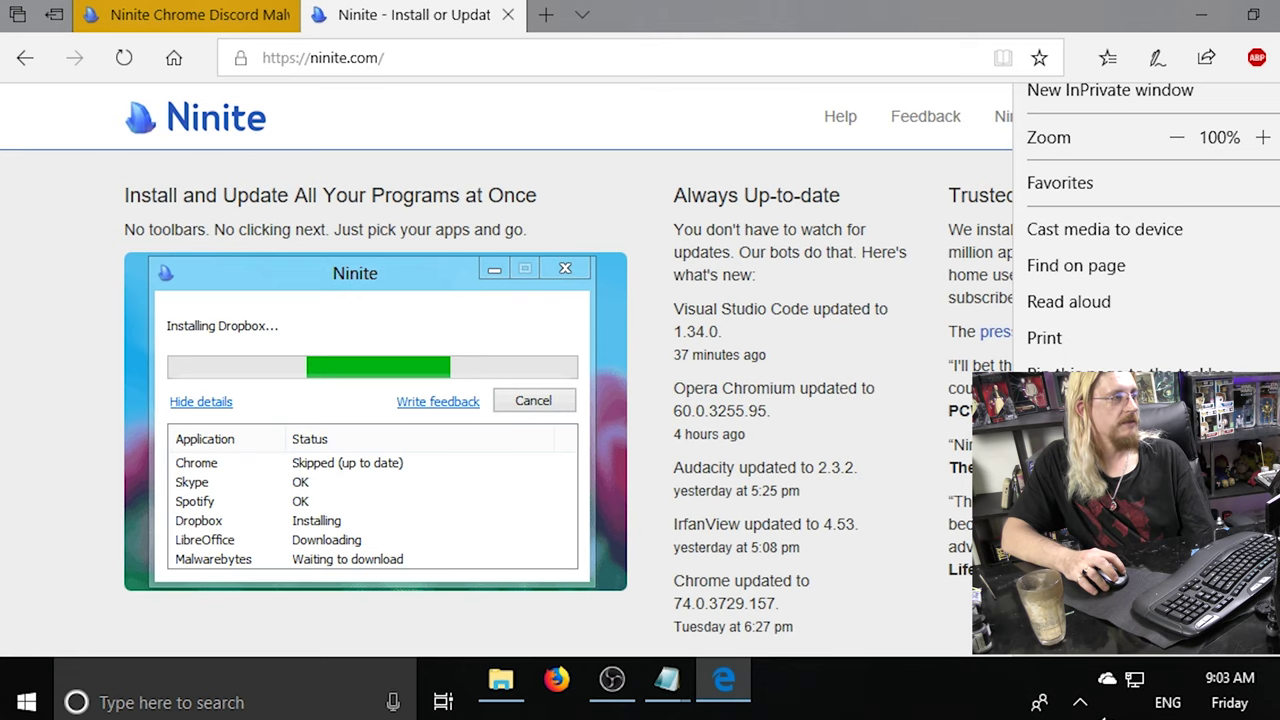
{"action": "left_click", "coordinate": [1150, 445]}
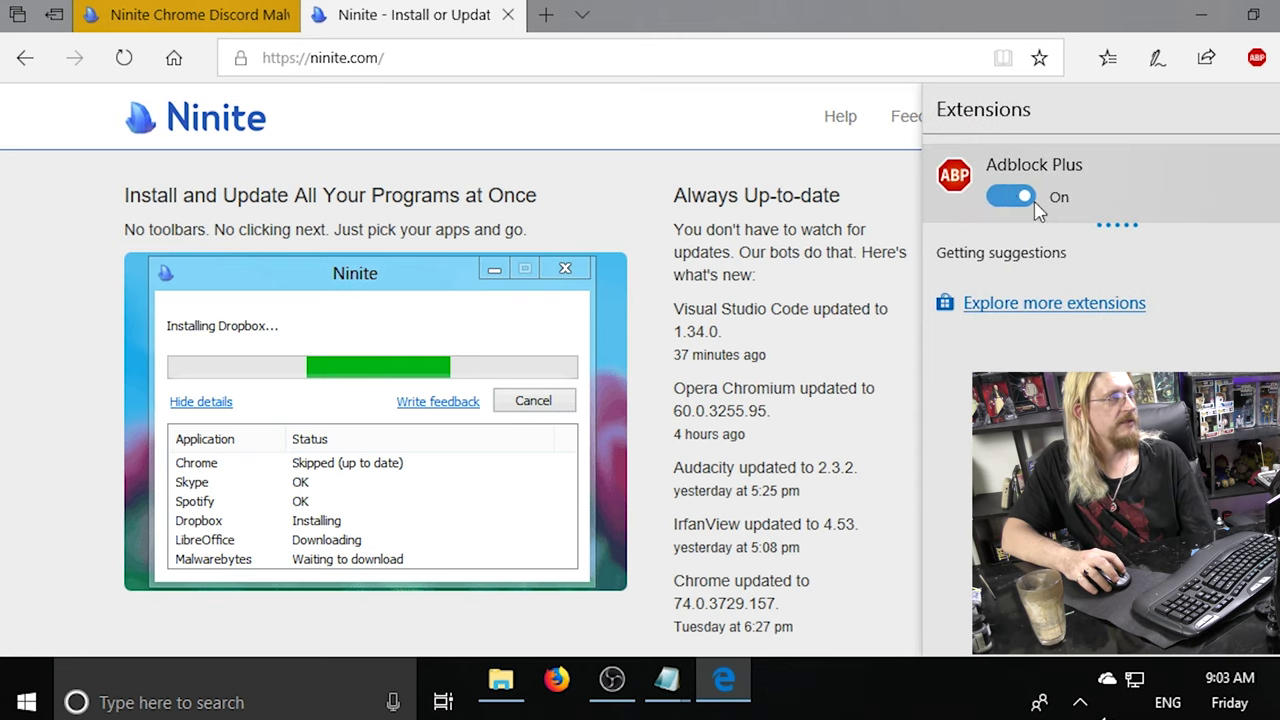
{"action": "key", "text": "Escape"}
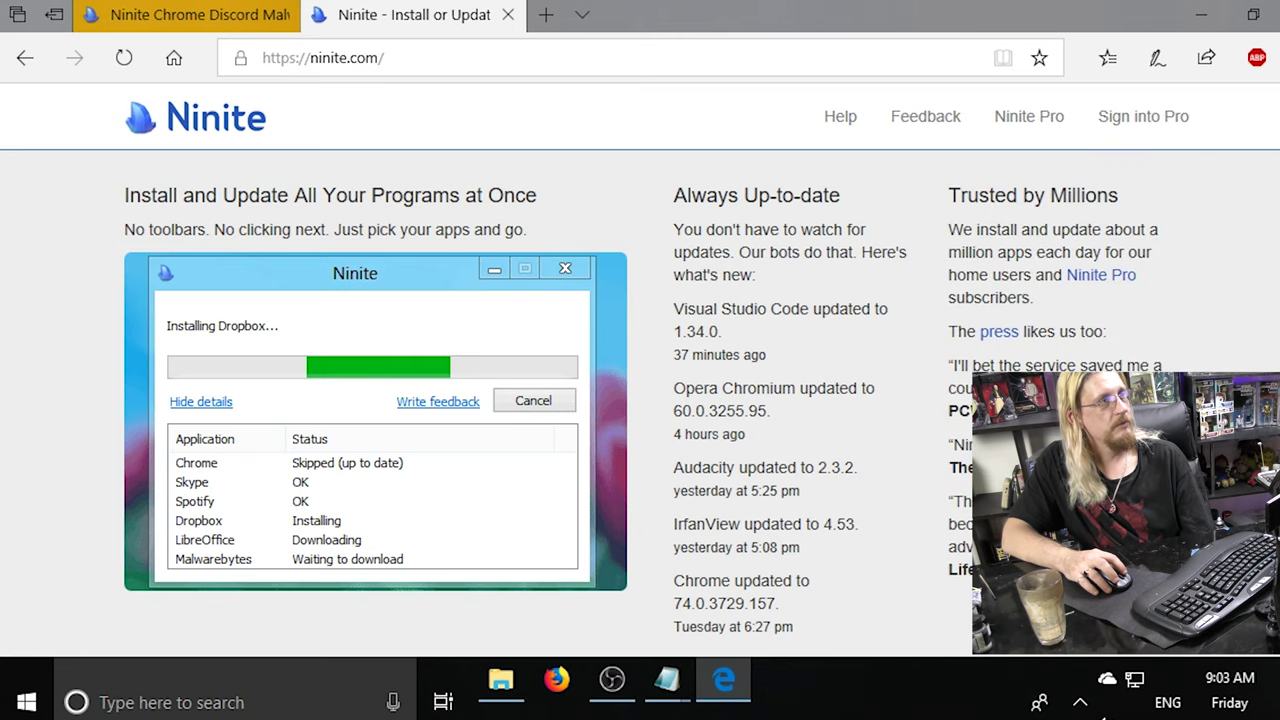
{"action": "key", "text": "alt+x"}
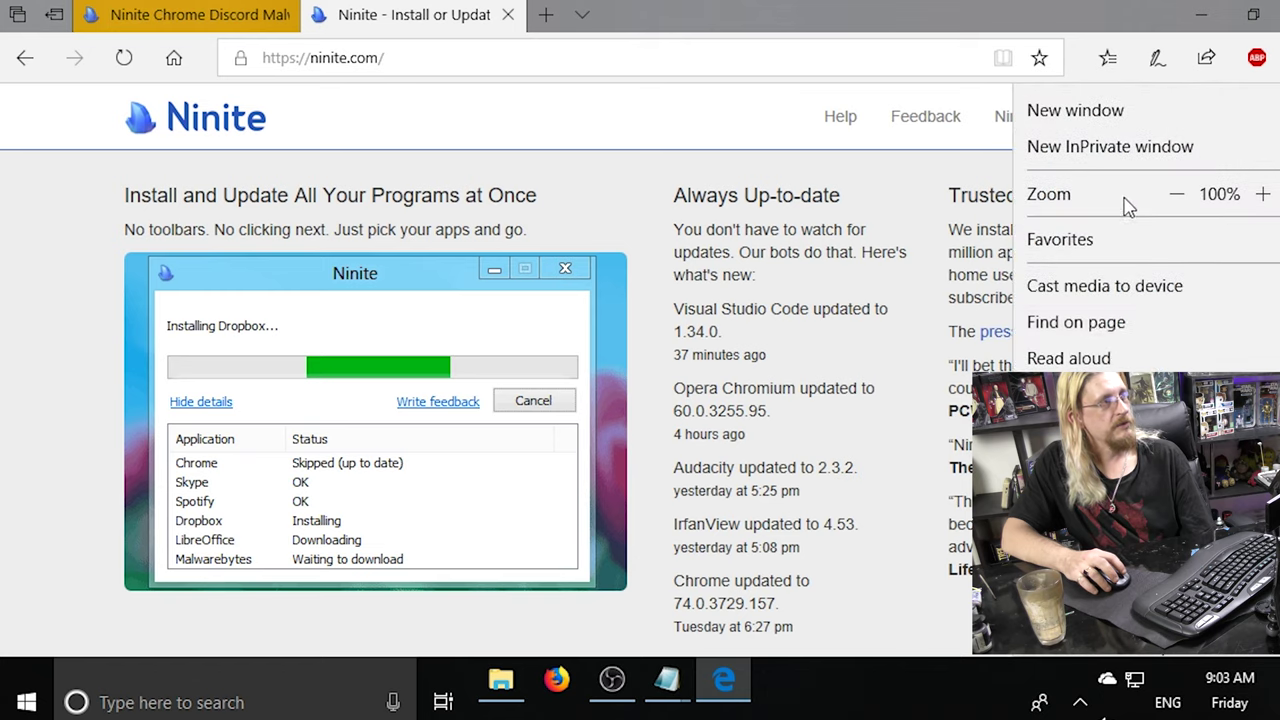
{"action": "scroll", "coordinate": [1140, 230], "scroll_direction": "down", "scroll_amount": 1}
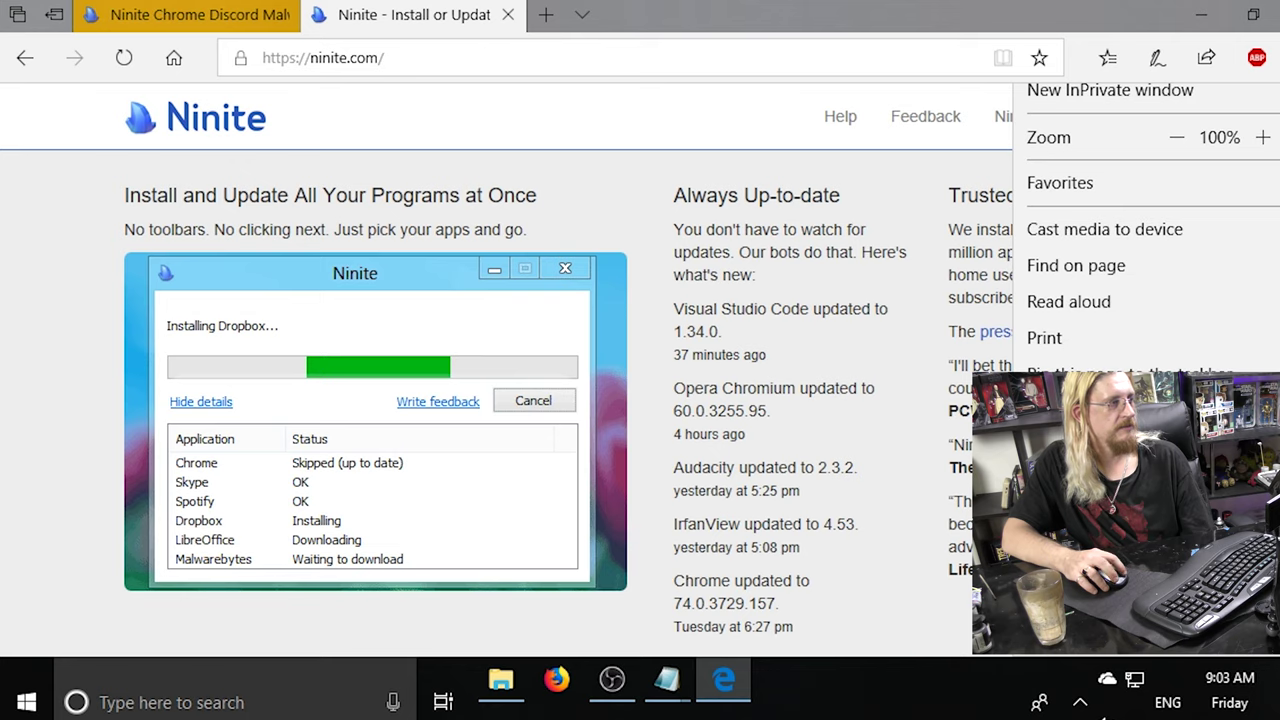
{"action": "left_click", "coordinate": [1060, 590]}
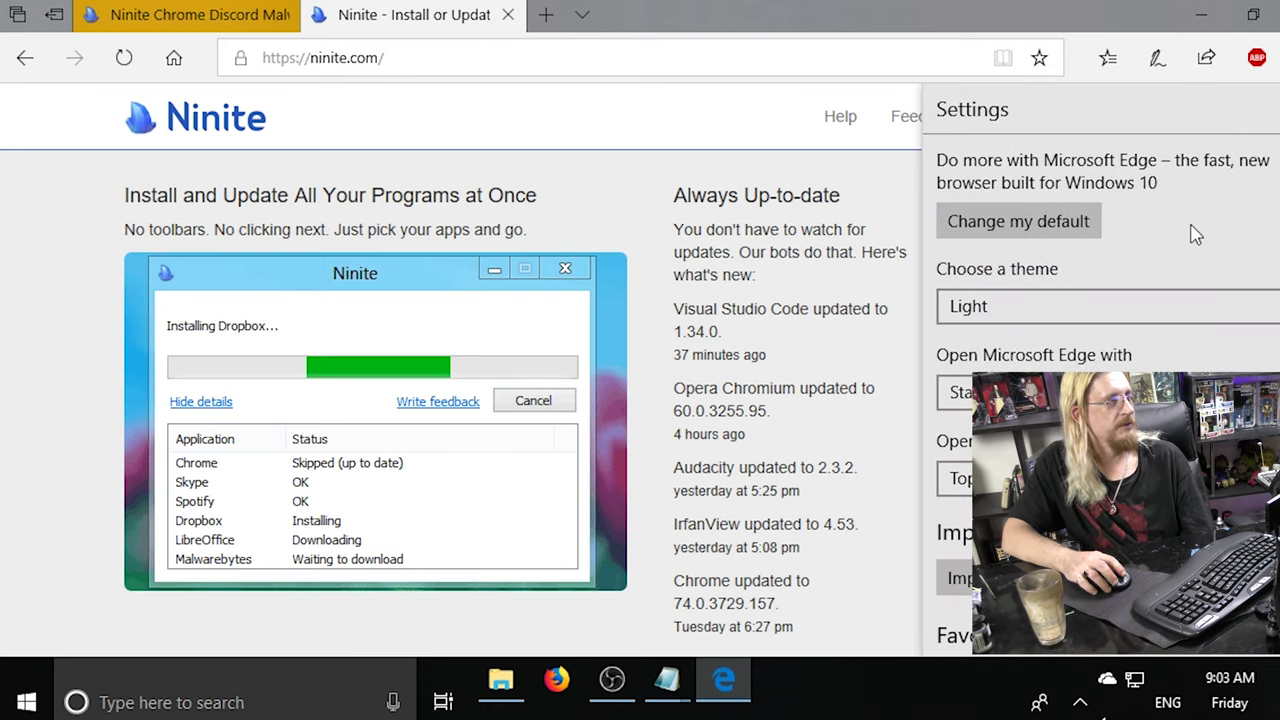
{"action": "scroll", "coordinate": [1195, 234], "scroll_direction": "down", "scroll_amount": 5}
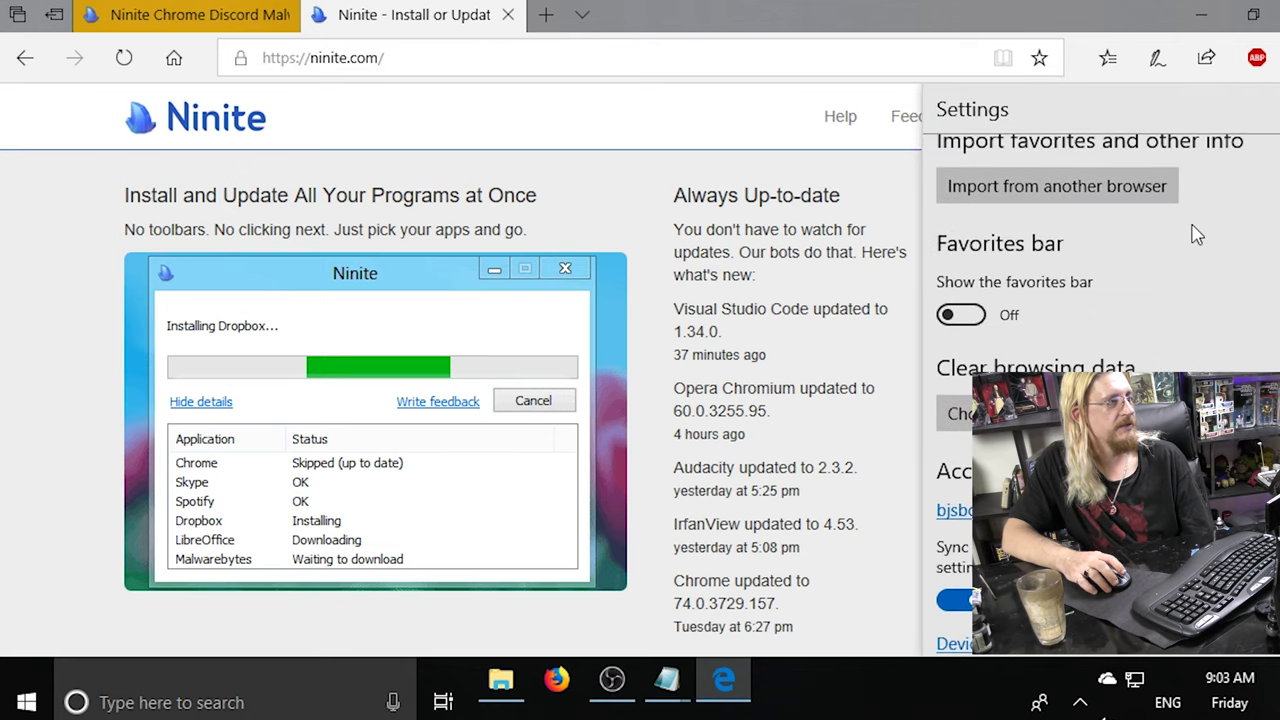
{"action": "scroll", "coordinate": [1197, 235], "scroll_direction": "down", "scroll_amount": 3}
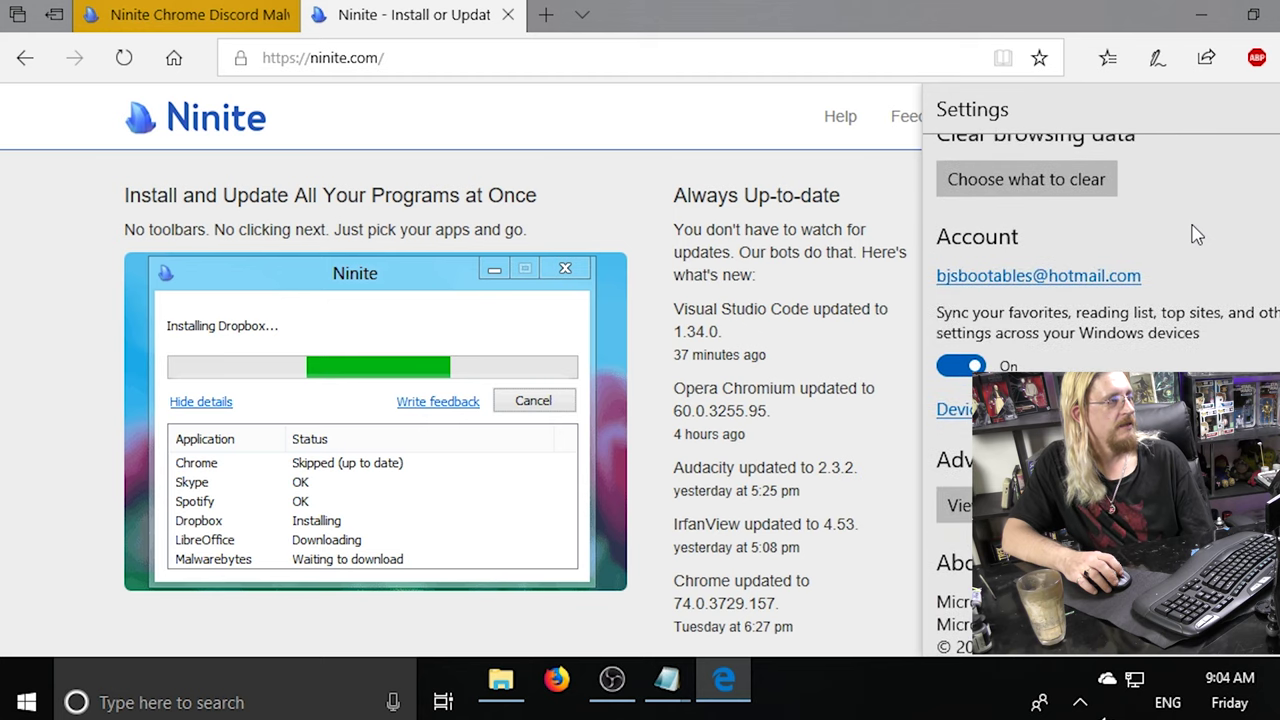
{"action": "scroll", "coordinate": [1197, 235], "scroll_direction": "down", "scroll_amount": 1}
{"action": "scroll", "coordinate": [1197, 235], "scroll_direction": "up", "scroll_amount": 9}
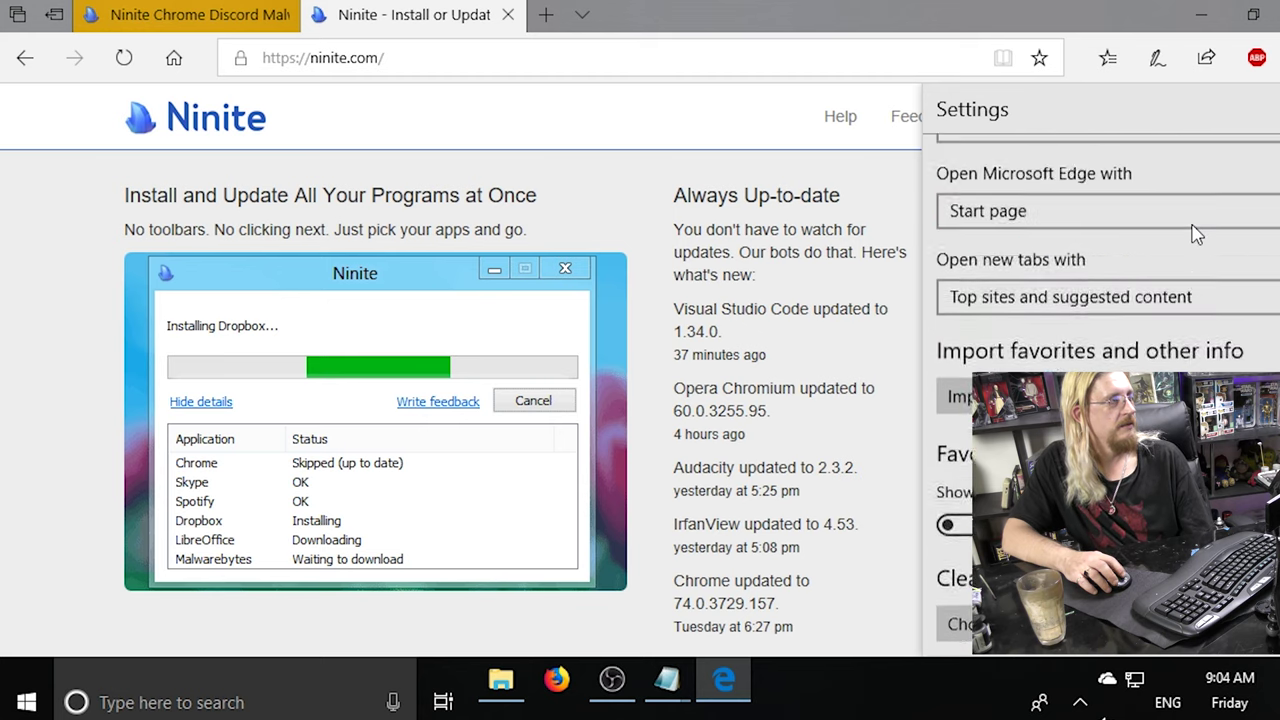
{"action": "key", "text": "Escape"}
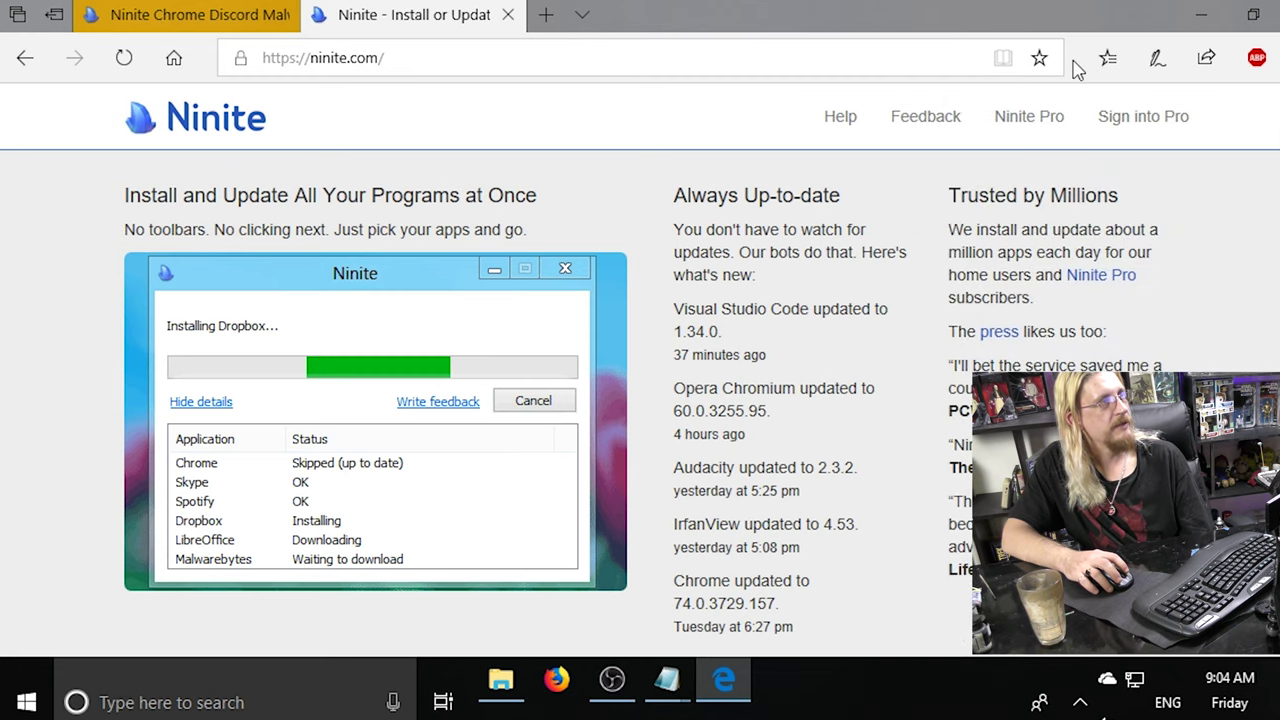
Open the favorites panel, collapse its side menu, then close it.
{"action": "left_click", "coordinate": [1120, 58]}
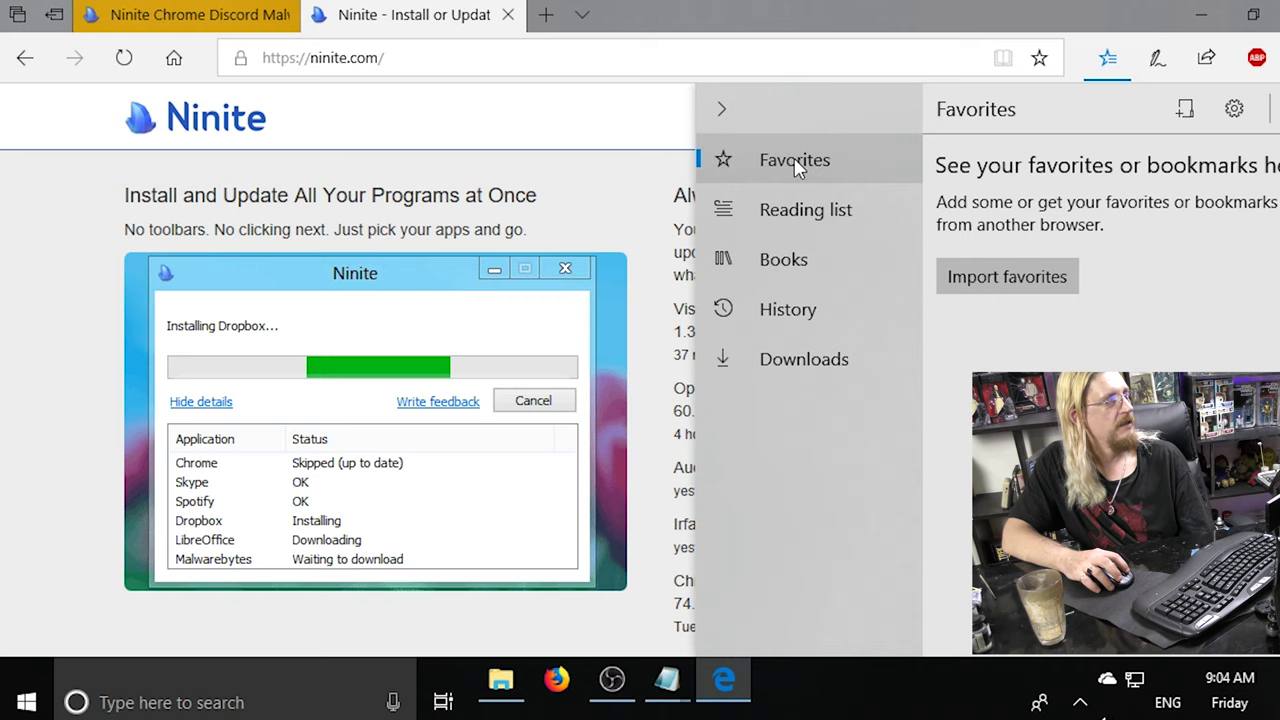
{"action": "left_click", "coordinate": [755, 117]}
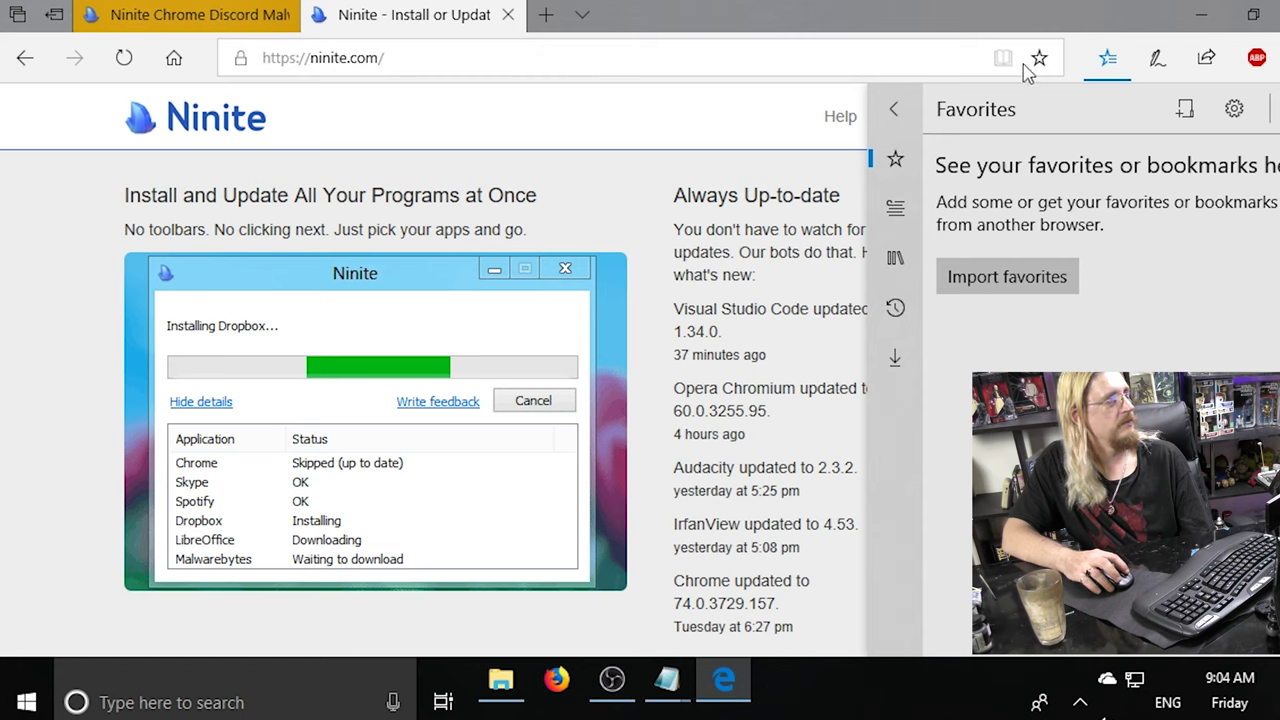
{"action": "left_click", "coordinate": [752, 44]}
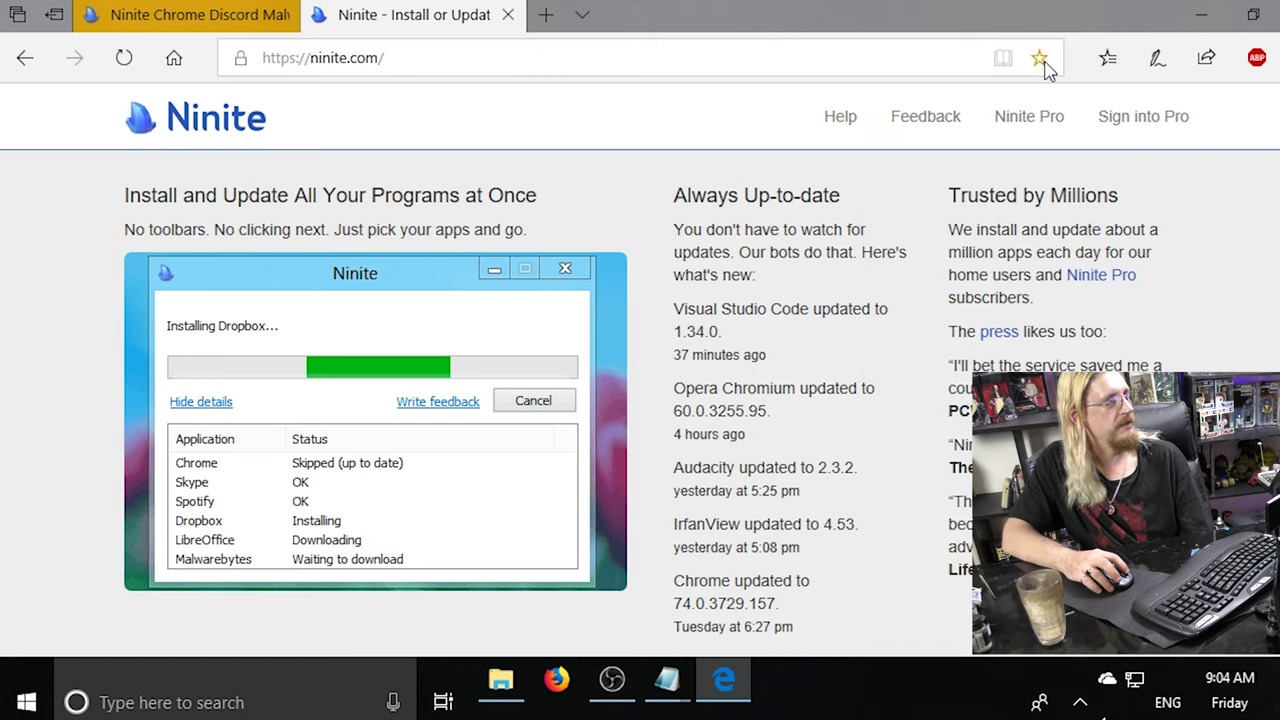
Save the Ninite page as a favorite and open it from the favorites list.
{"action": "left_click", "coordinate": [1041, 59]}
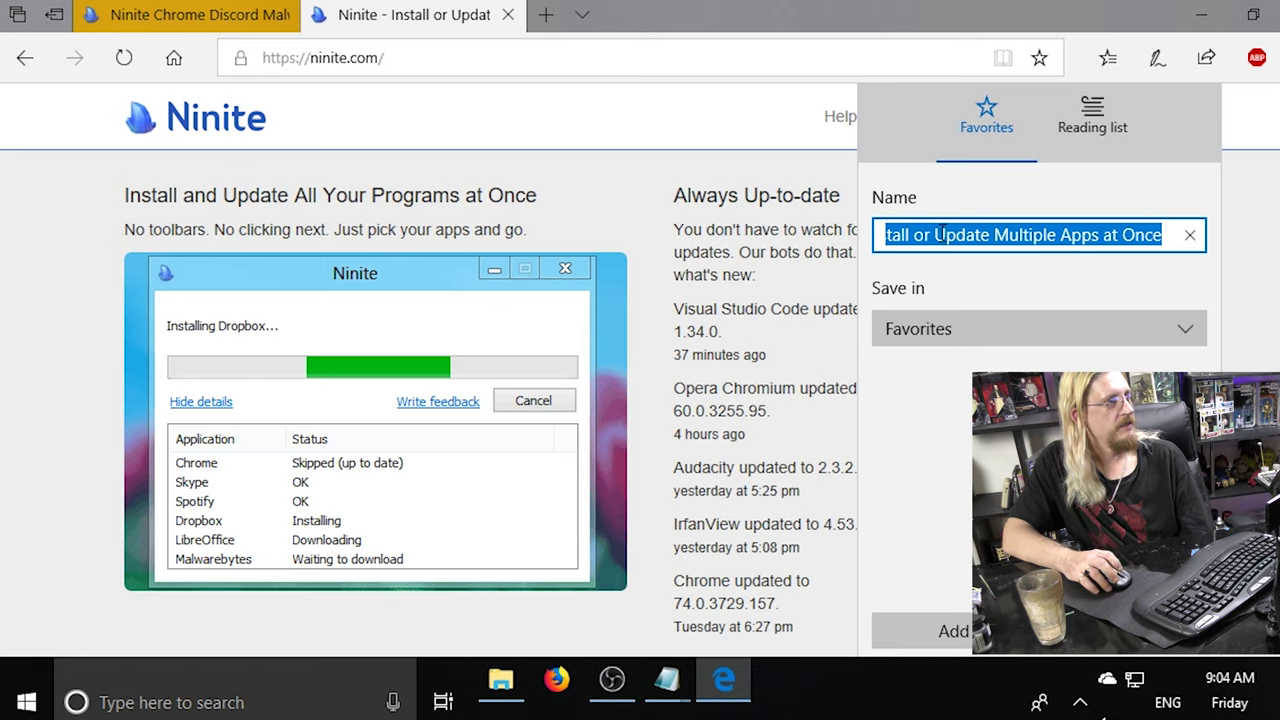
{"action": "left_click", "coordinate": [925, 631]}
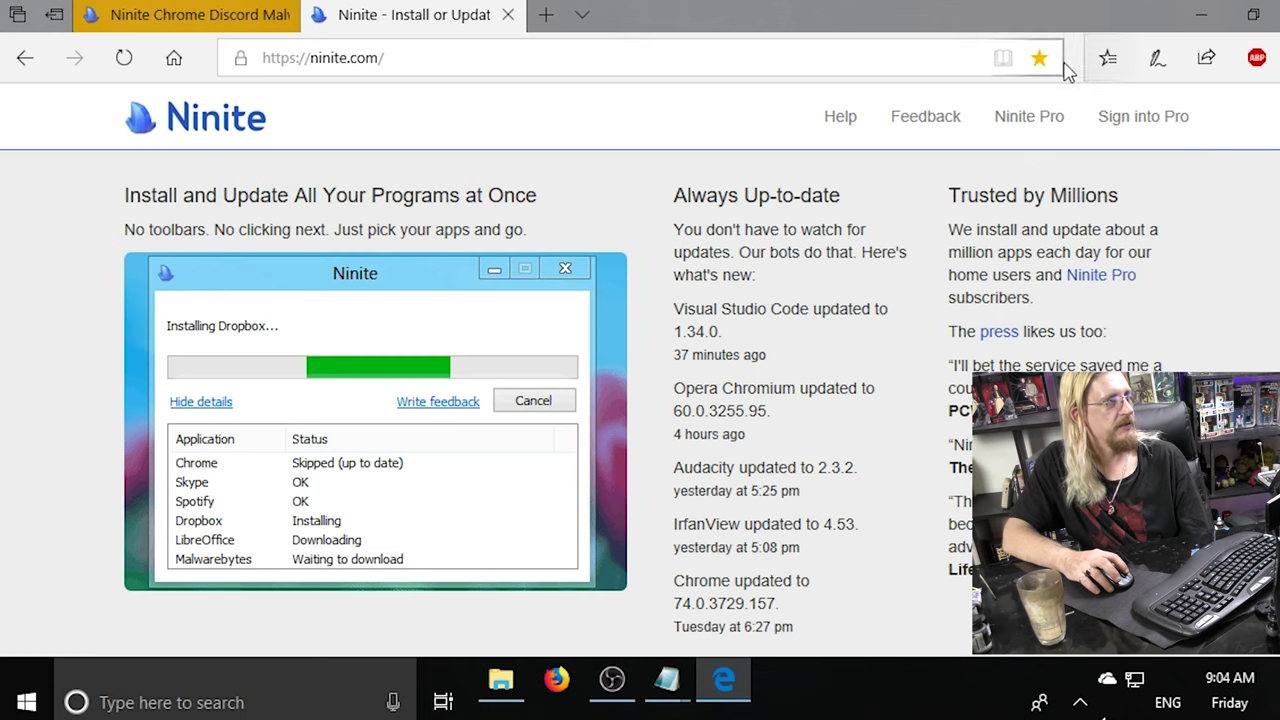
{"action": "left_click", "coordinate": [1108, 57]}
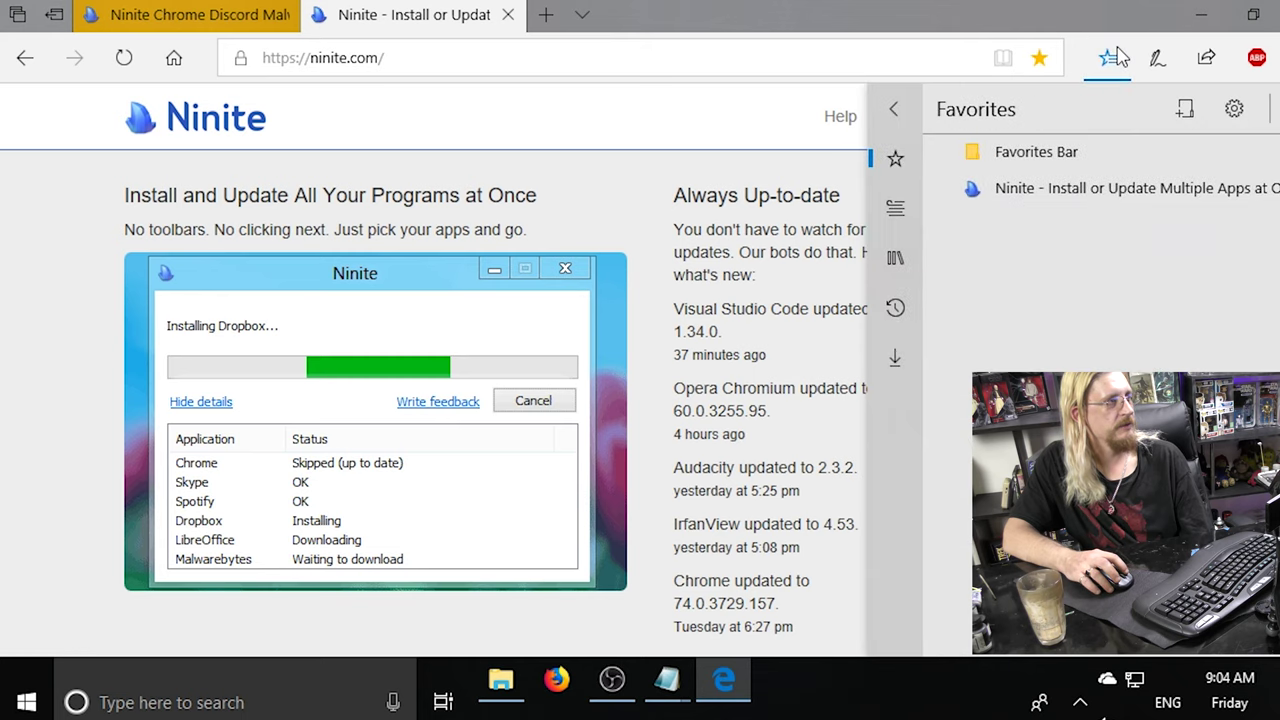
{"action": "left_click", "coordinate": [1090, 189]}
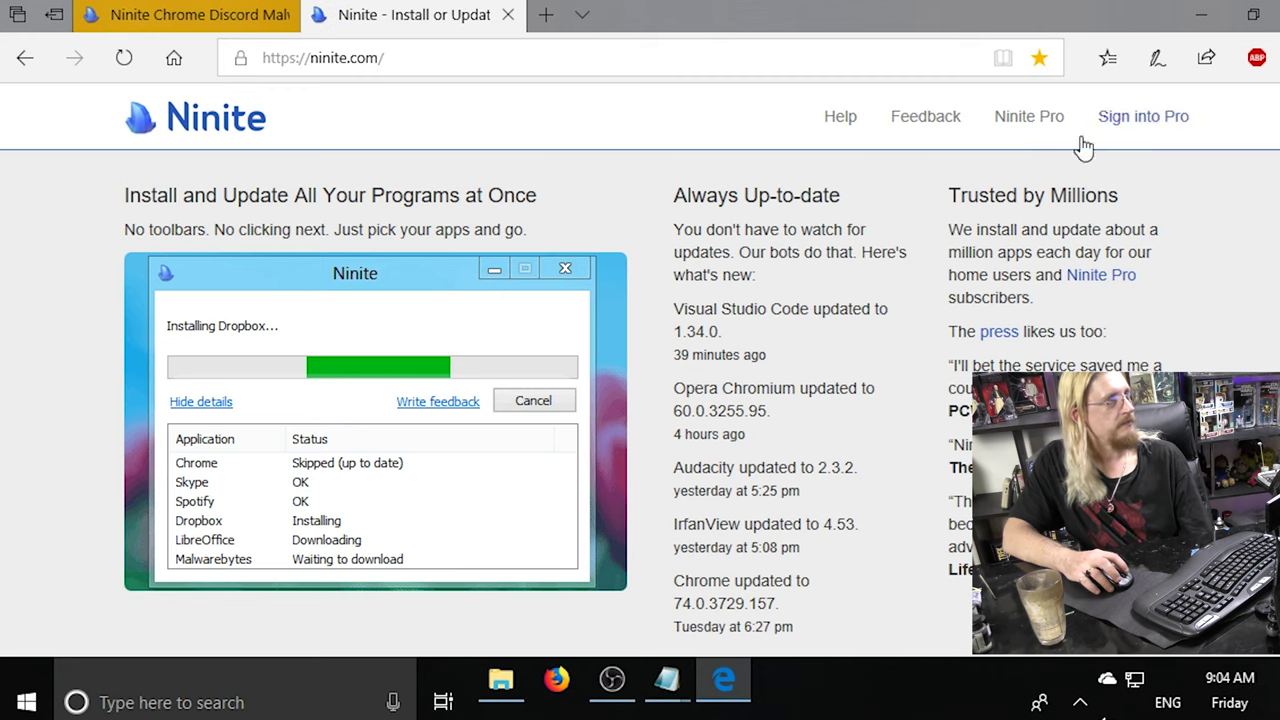
Delete the Ninite favorite and close the favorites panel.
{"action": "left_click", "coordinate": [1108, 57]}
{"action": "right_click", "coordinate": [1110, 195]}
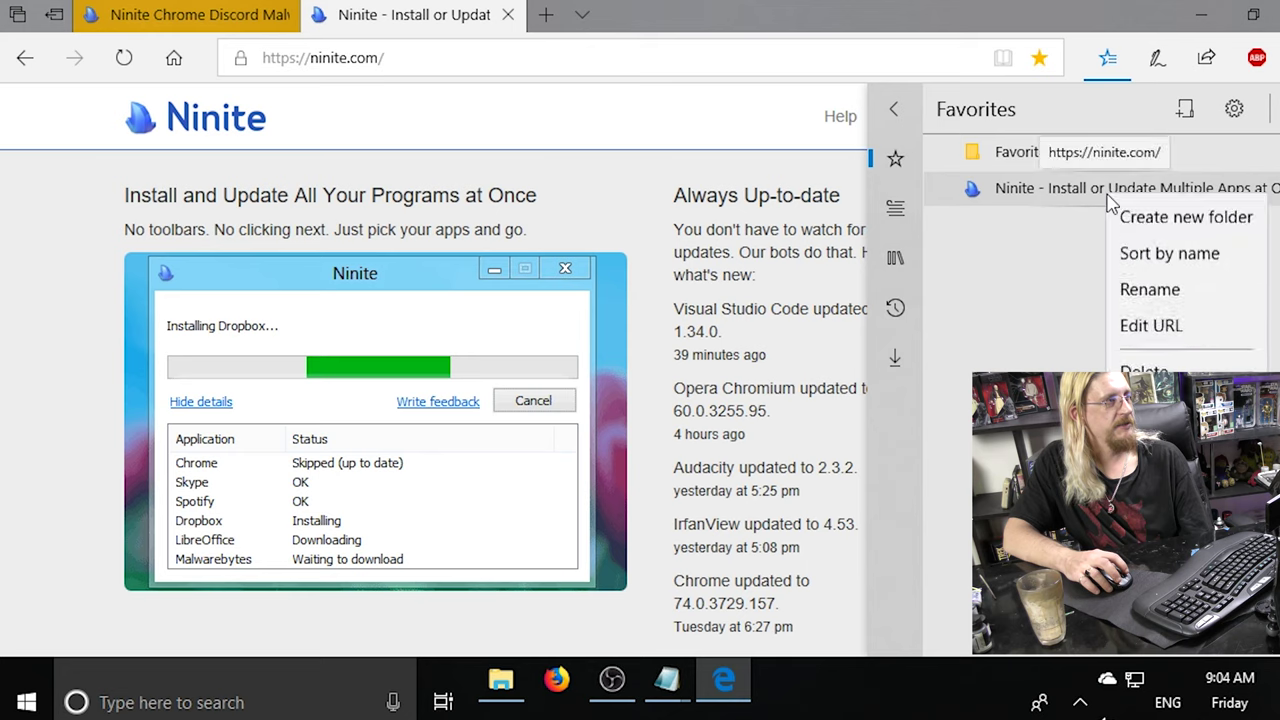
{"action": "left_click", "coordinate": [1150, 400]}
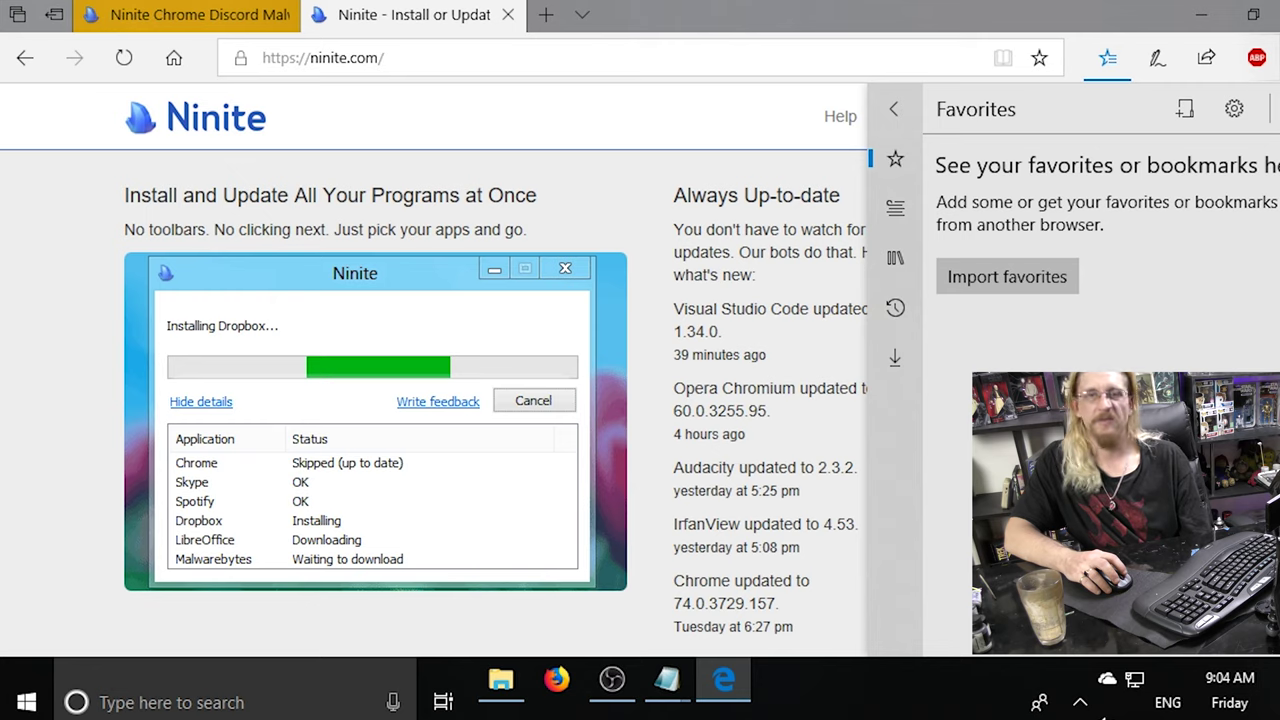
{"action": "left_click", "coordinate": [894, 109]}
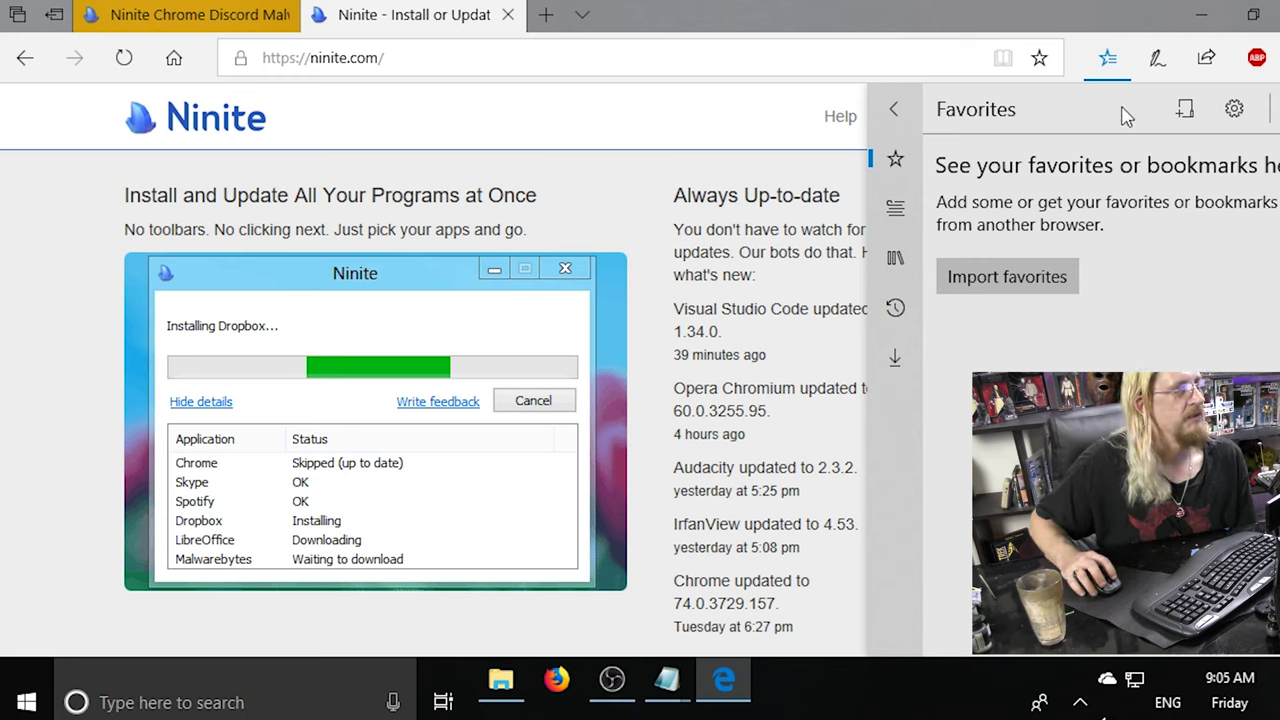
{"action": "left_click", "coordinate": [1108, 57]}
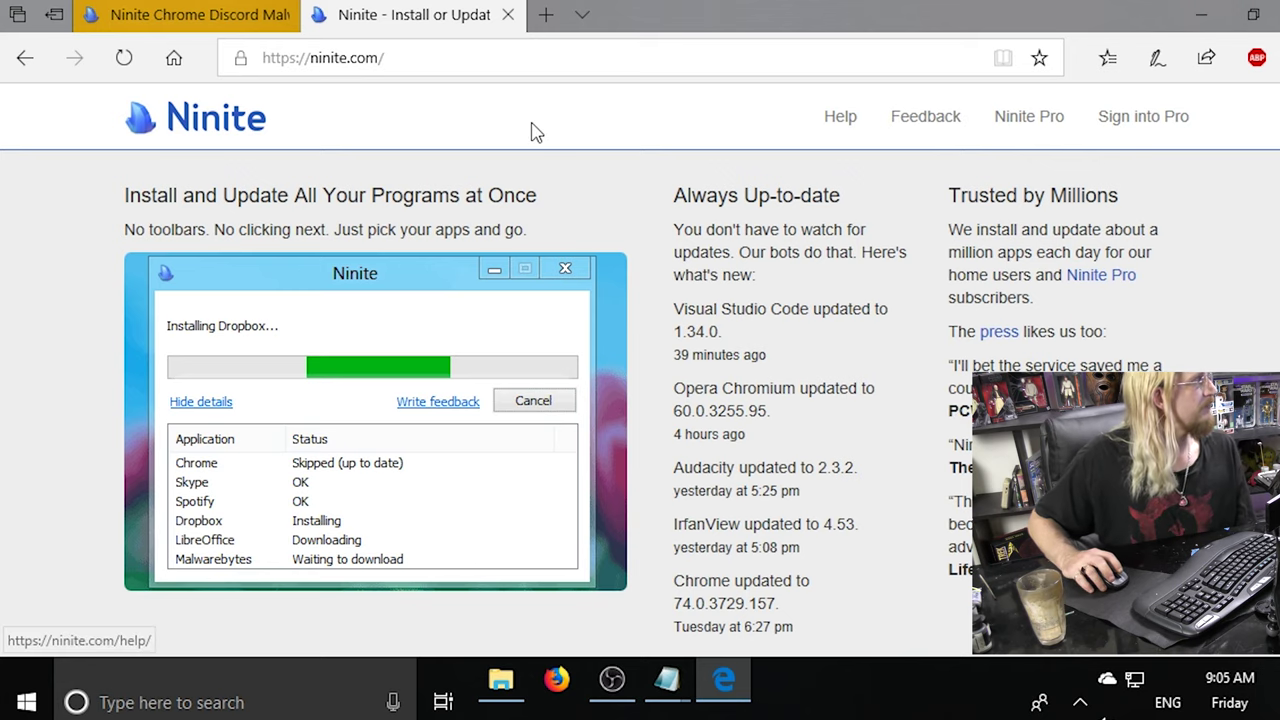
Close Edge's Ninite tabs, keep the download running, and save the Ninite installer.
{"action": "left_click", "coordinate": [508, 14]}
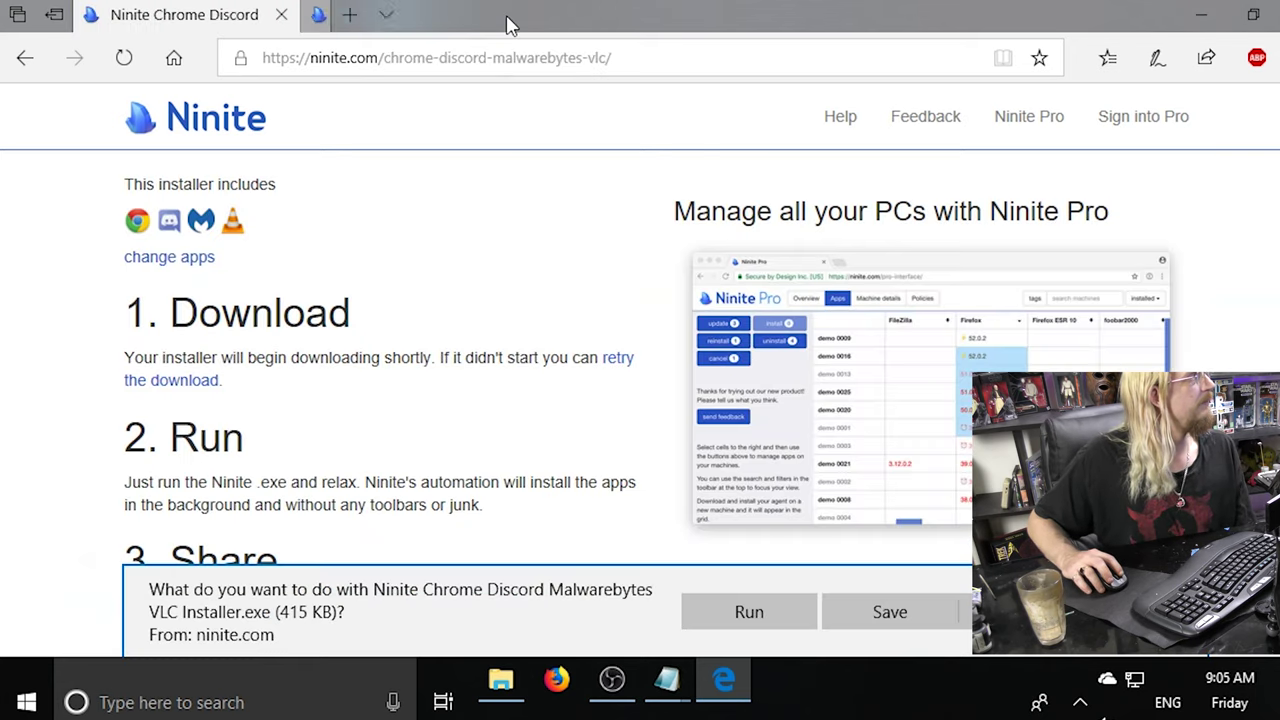
{"action": "left_click", "coordinate": [282, 15]}
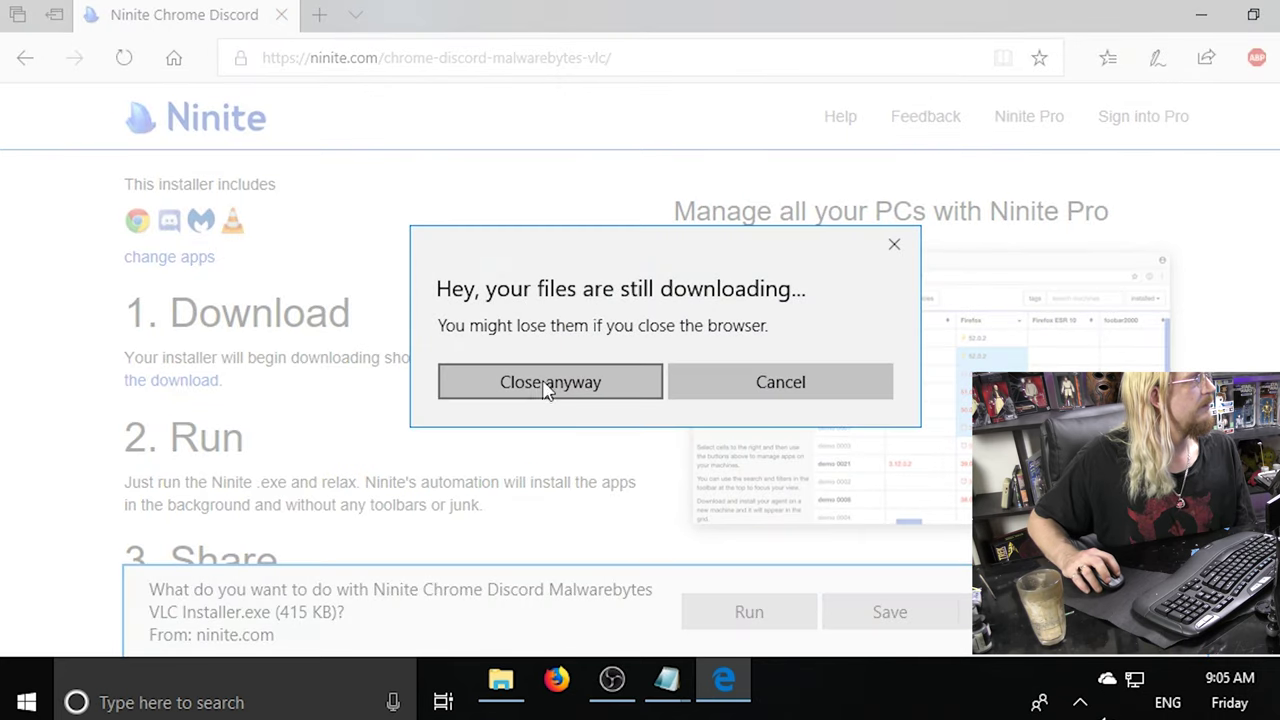
{"action": "left_click", "coordinate": [812, 390]}
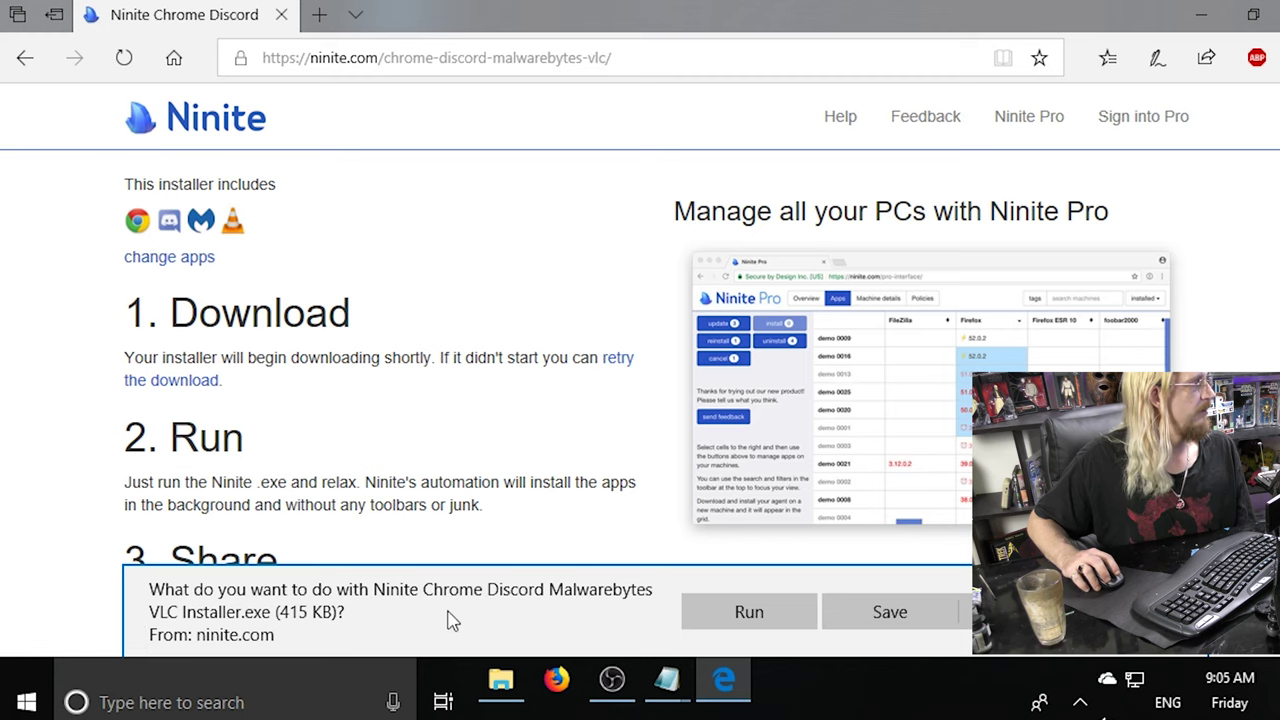
{"action": "left_click", "coordinate": [952, 622]}
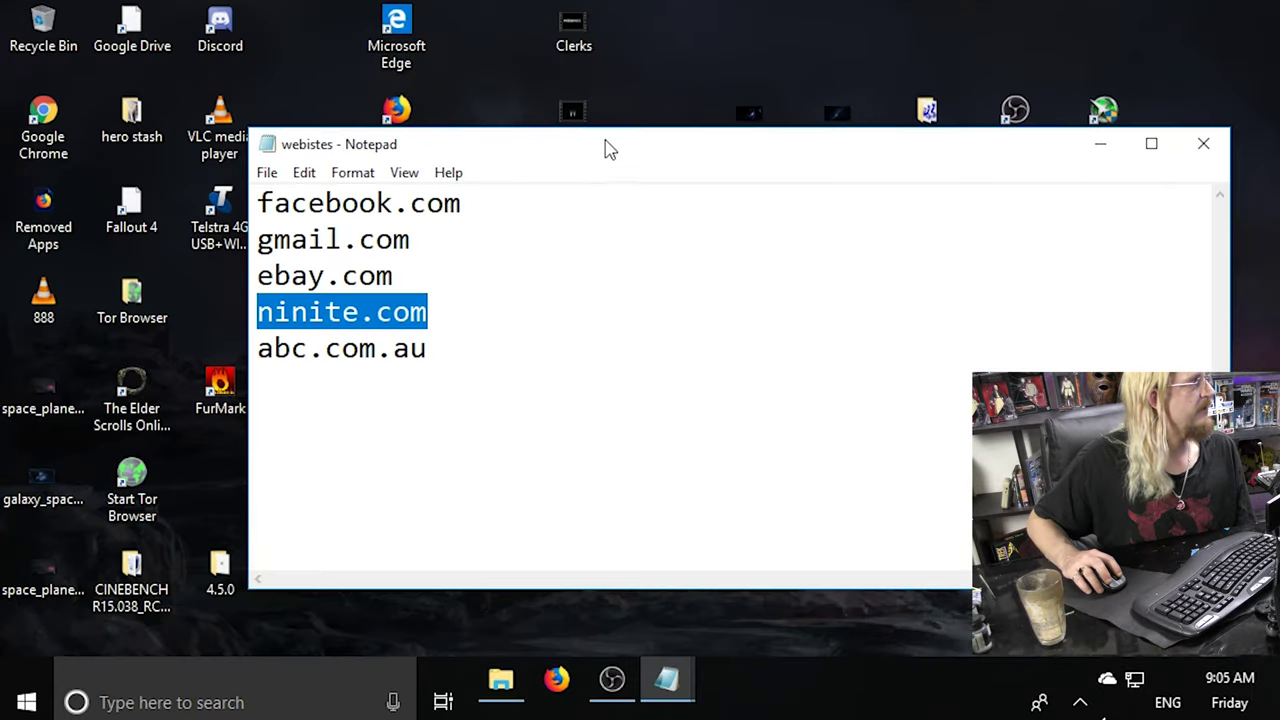
{"action": "left_click_drag", "start_coordinate": [606, 149], "coordinate": [520, 145]}
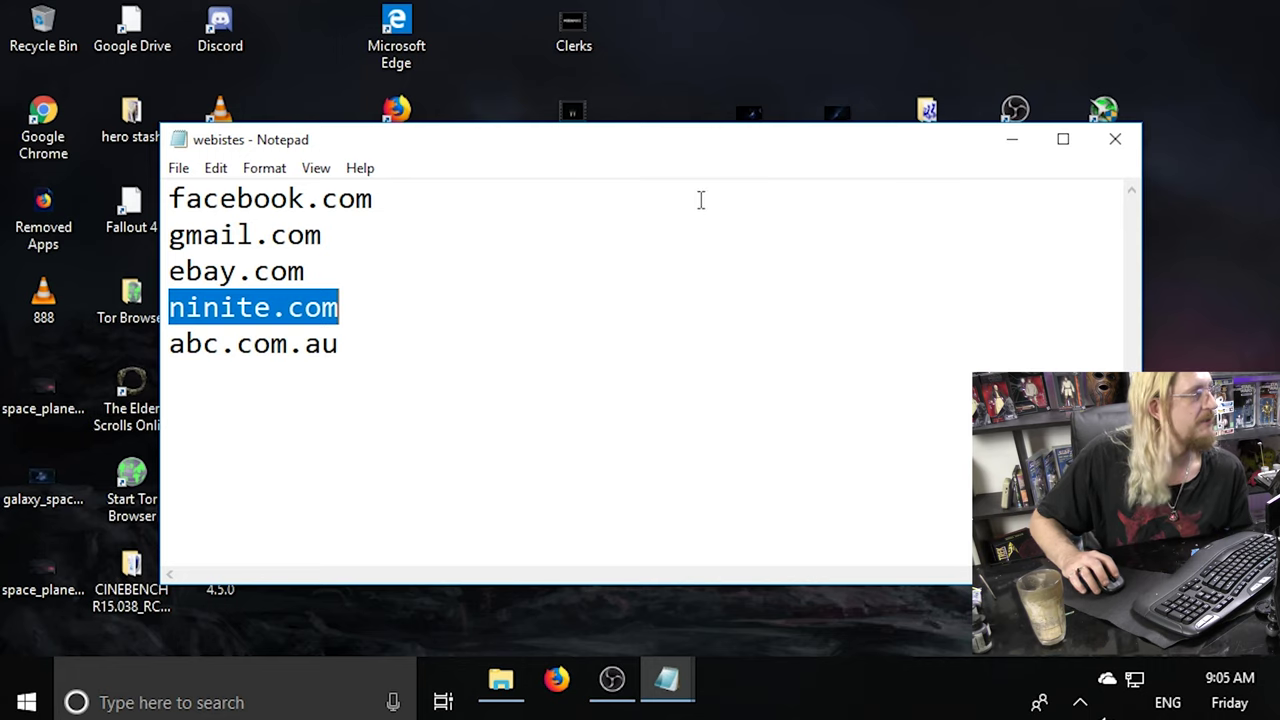
Close the webistes Notepad window and deselect the file on the desktop.
{"action": "left_click", "coordinate": [1116, 145]}
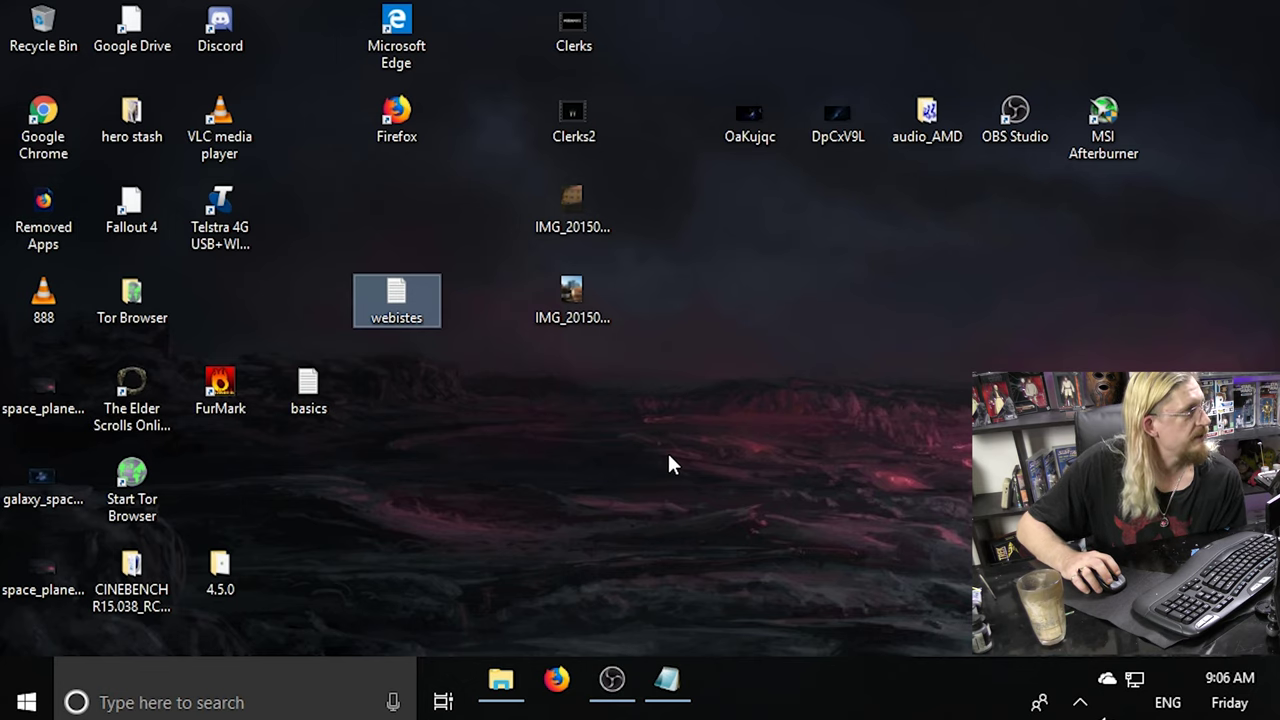
{"action": "left_click", "coordinate": [740, 253]}
Create a new desktop folder named 'videos'.
{"action": "right_click", "coordinate": [740, 251]}
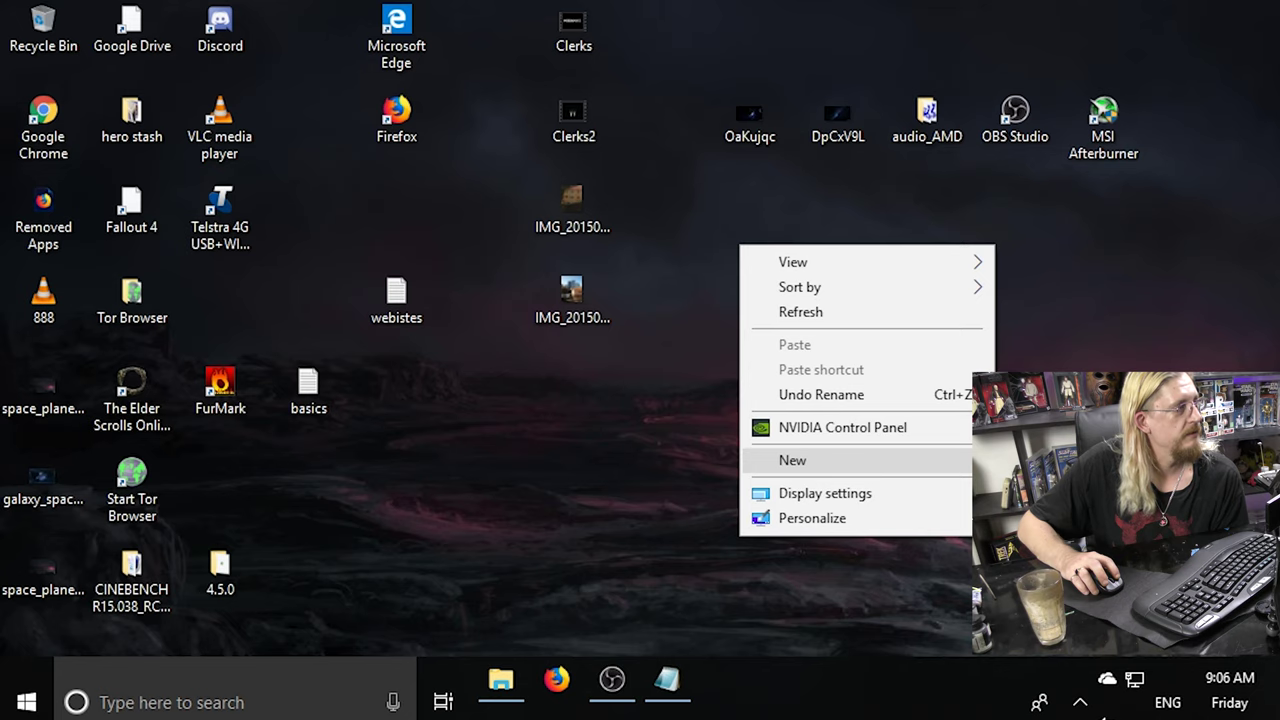
{"action": "type", "text": "wf"}
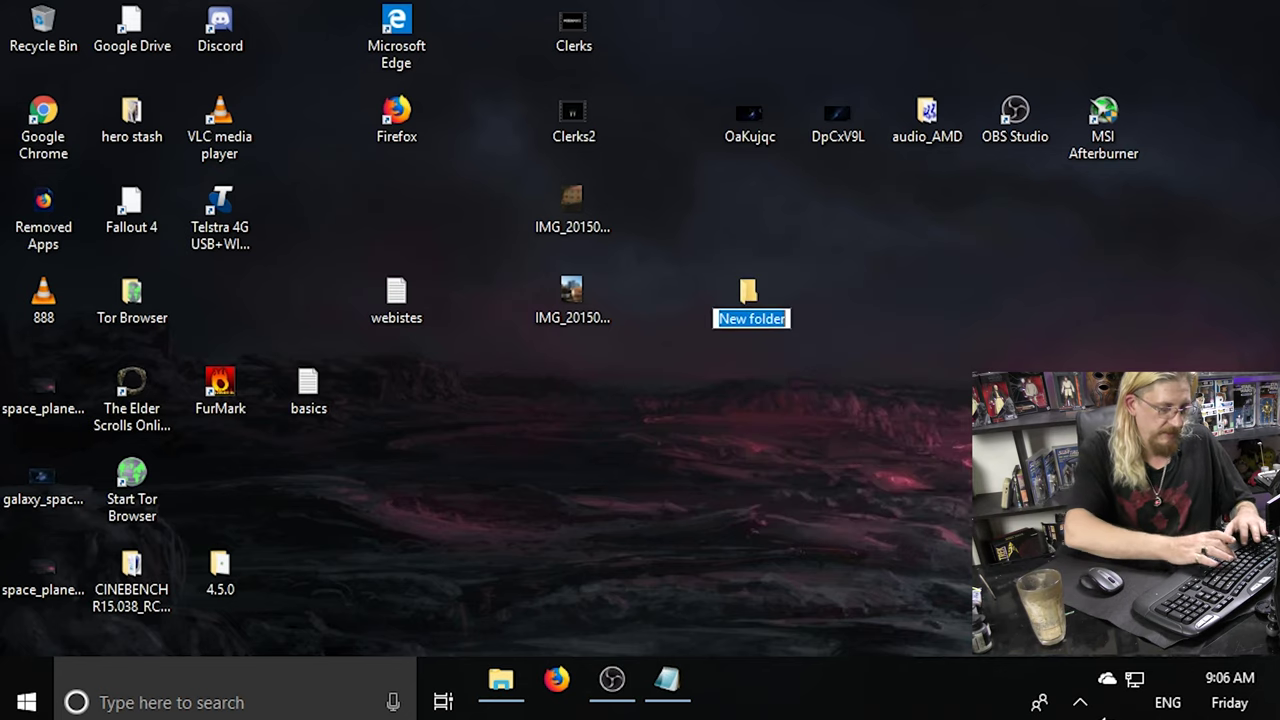
{"action": "type", "text": "videos"}
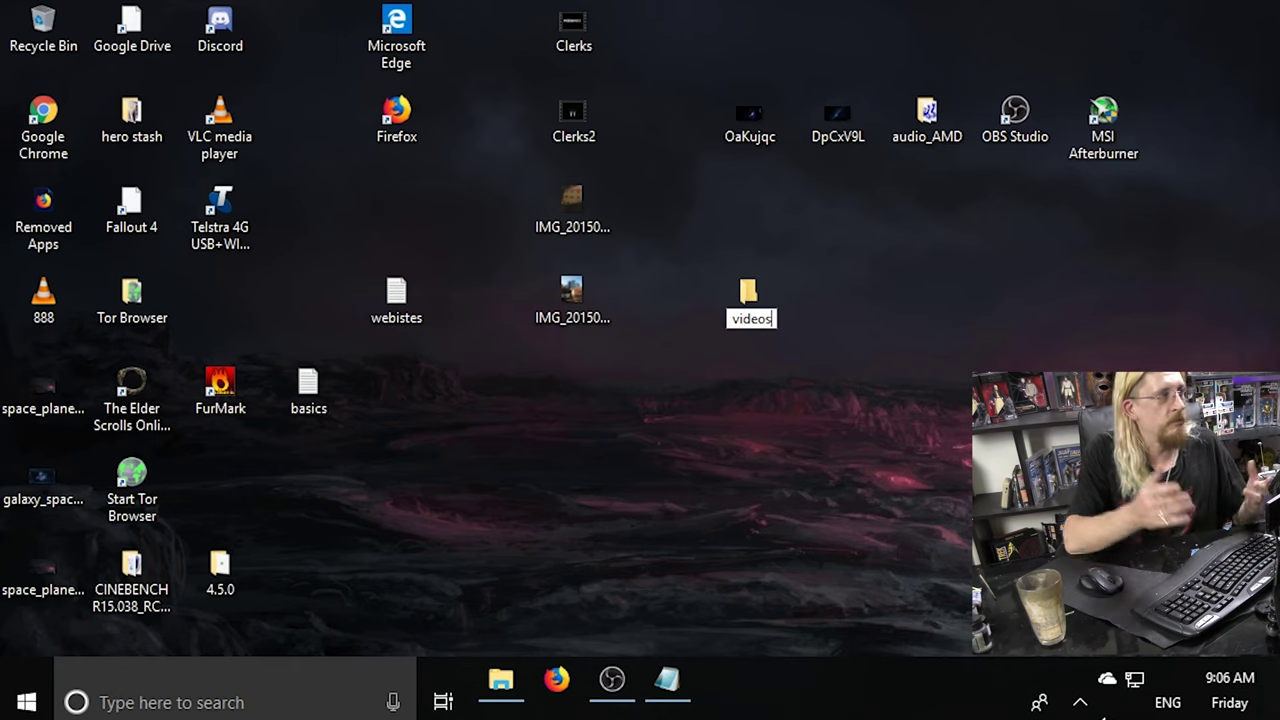
{"action": "key", "text": "Return"}
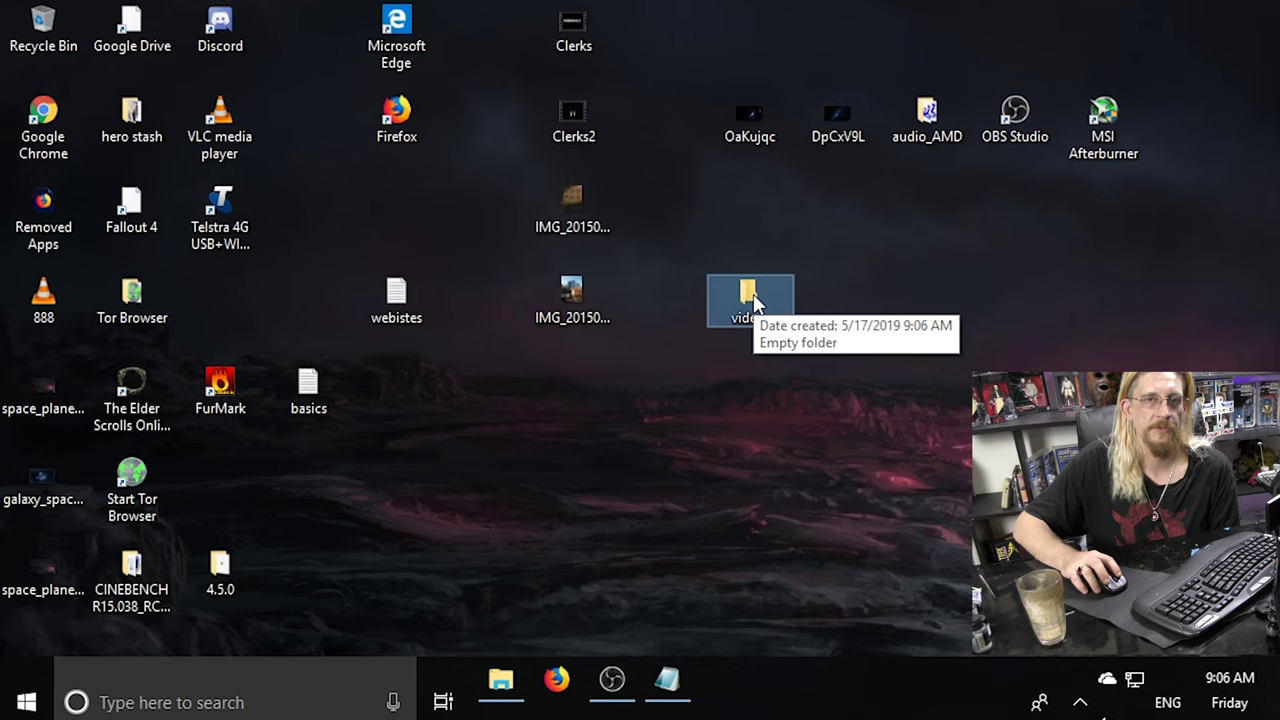
Move the Clerks and Clerks2 video files into the videos folder.
{"action": "left_click", "coordinate": [595, 30]}
{"action": "left_click", "coordinate": [557, 118]}
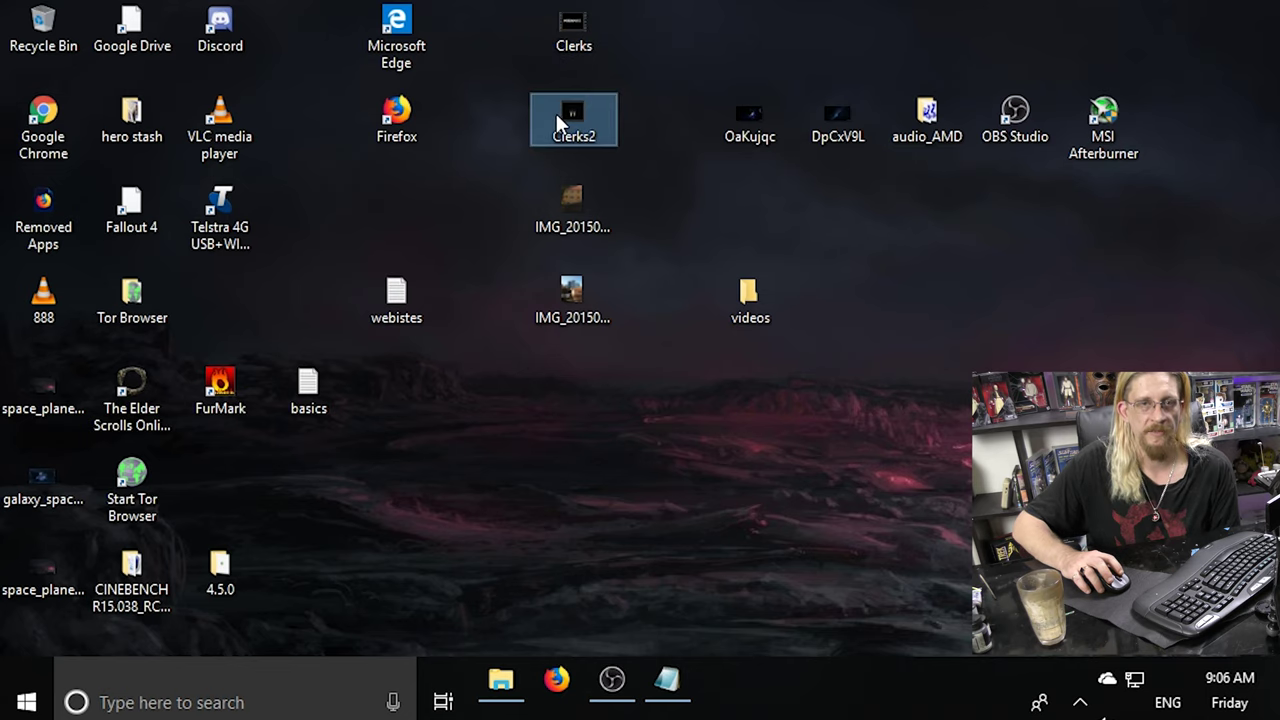
{"action": "left_click", "coordinate": [560, 40]}
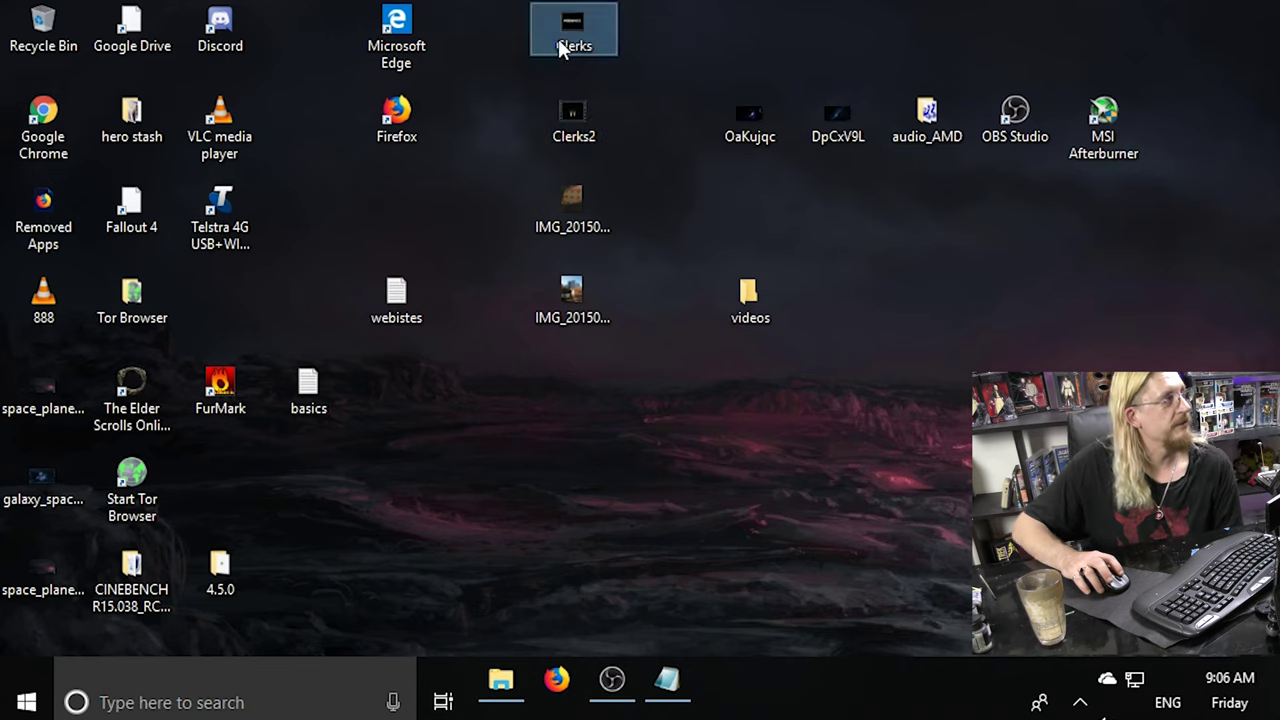
{"action": "left_click", "coordinate": [569, 111]}
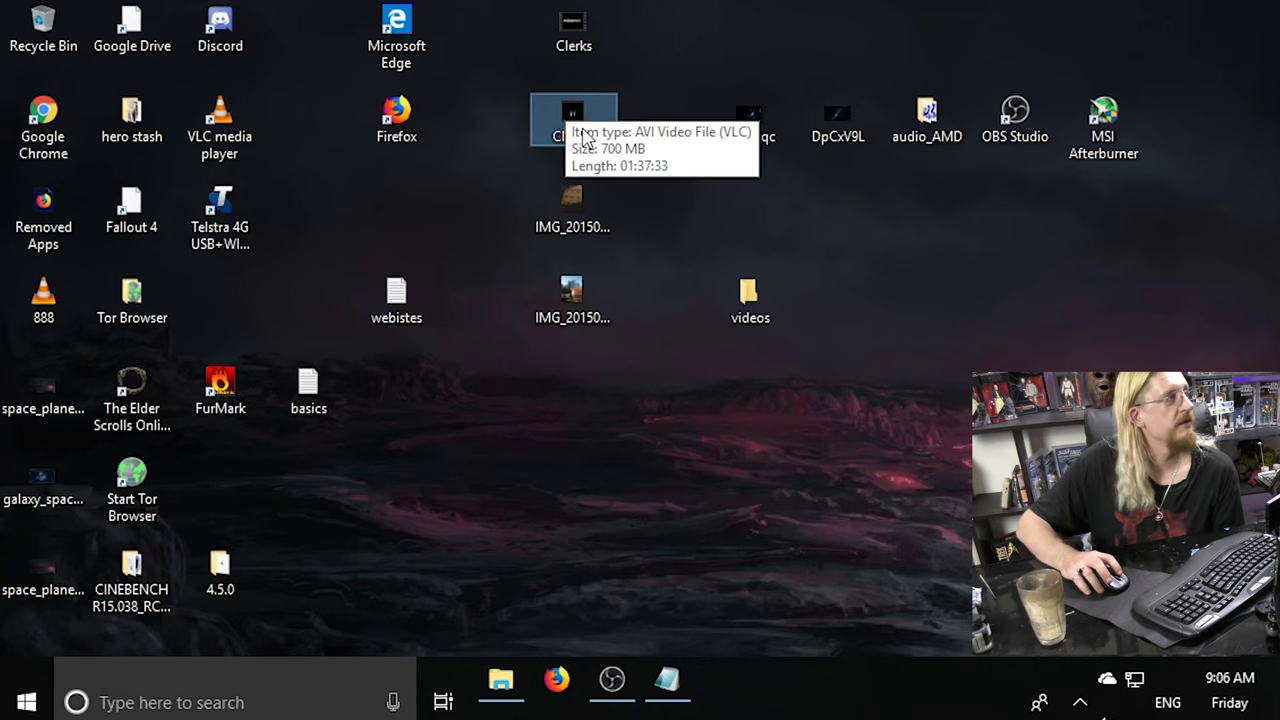
{"action": "left_click_drag", "start_coordinate": [672, 155], "coordinate": [571, 22]}
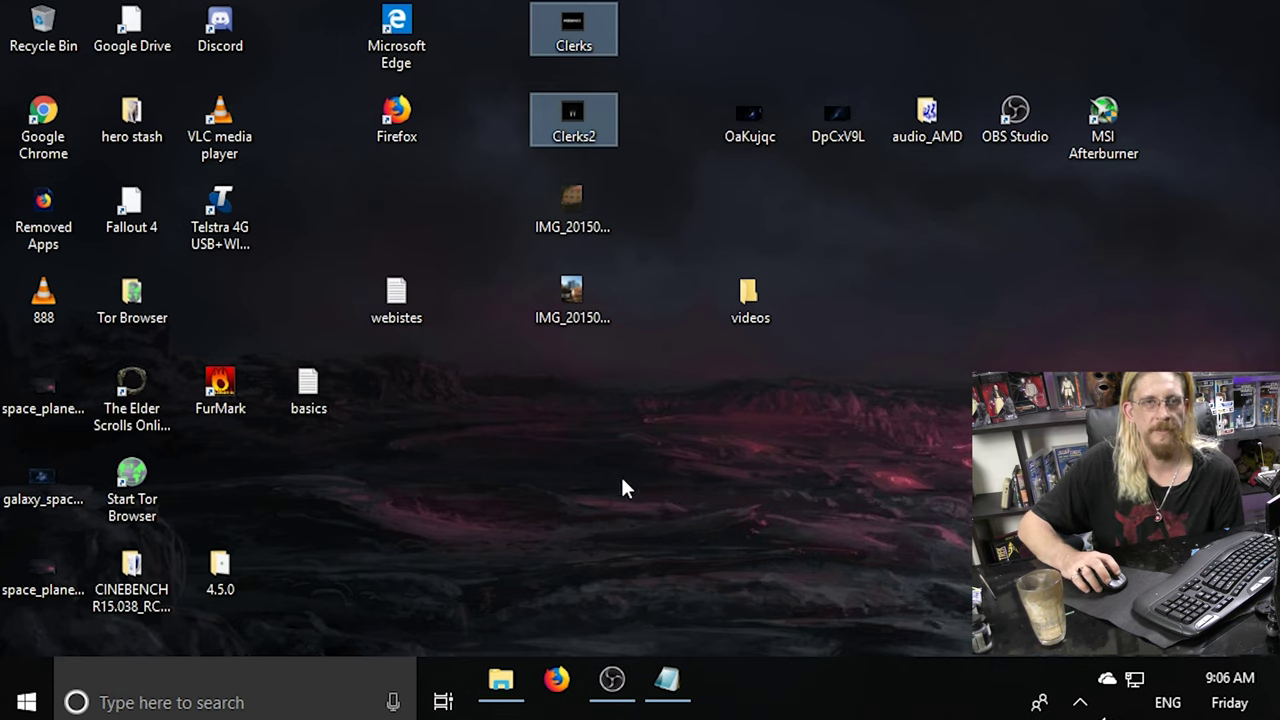
{"action": "mouse_move", "coordinate": [575, 127]}
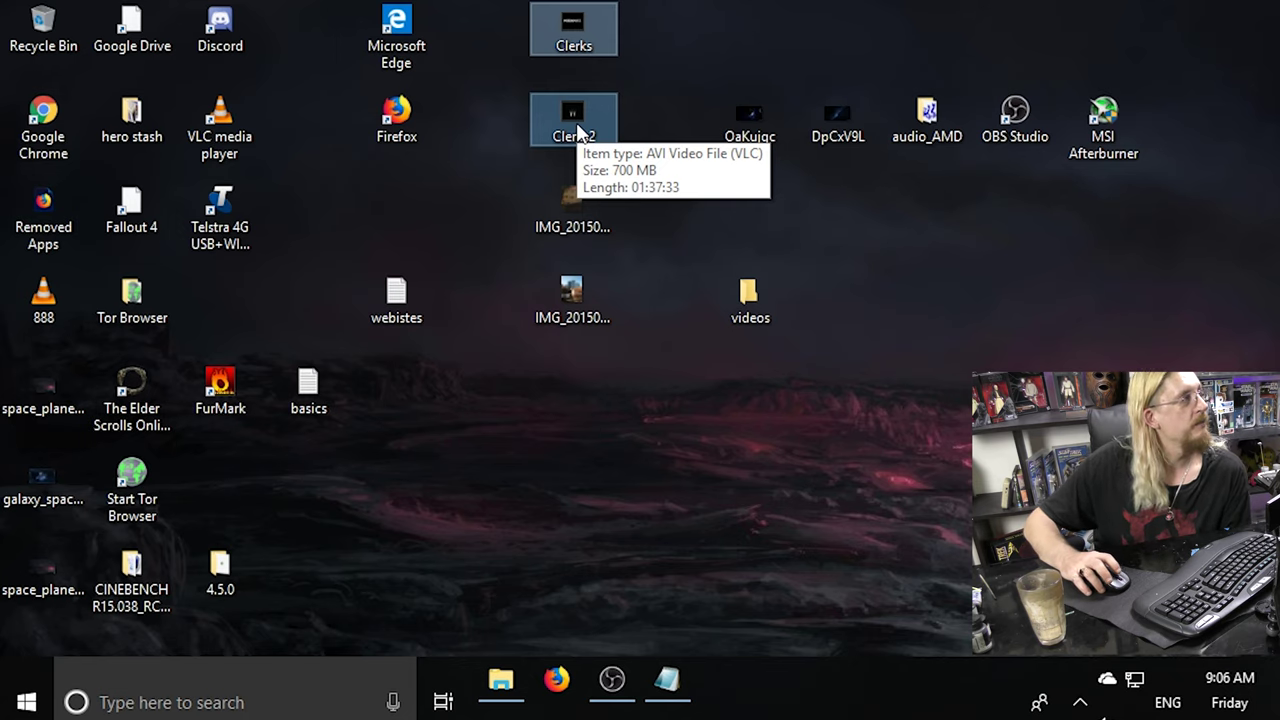
{"action": "mouse_move", "coordinate": [586, 28]}
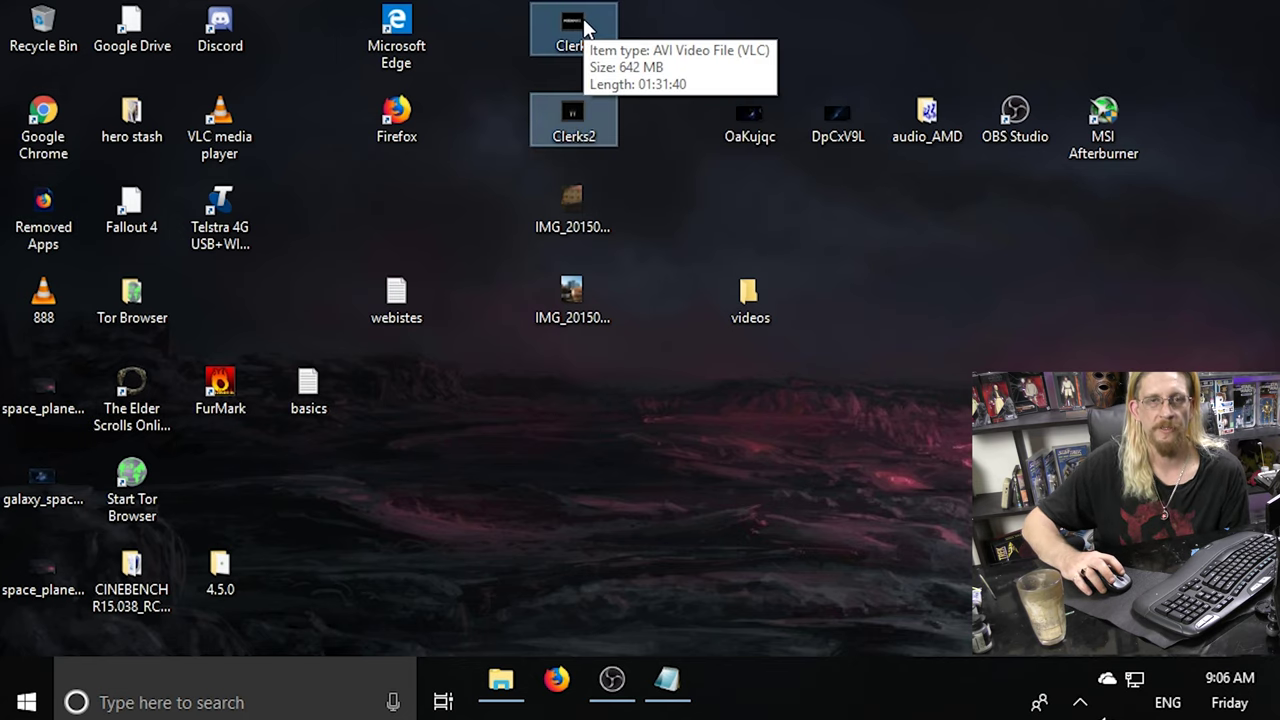
{"action": "left_click_drag", "start_coordinate": [578, 30], "coordinate": [745, 307]}
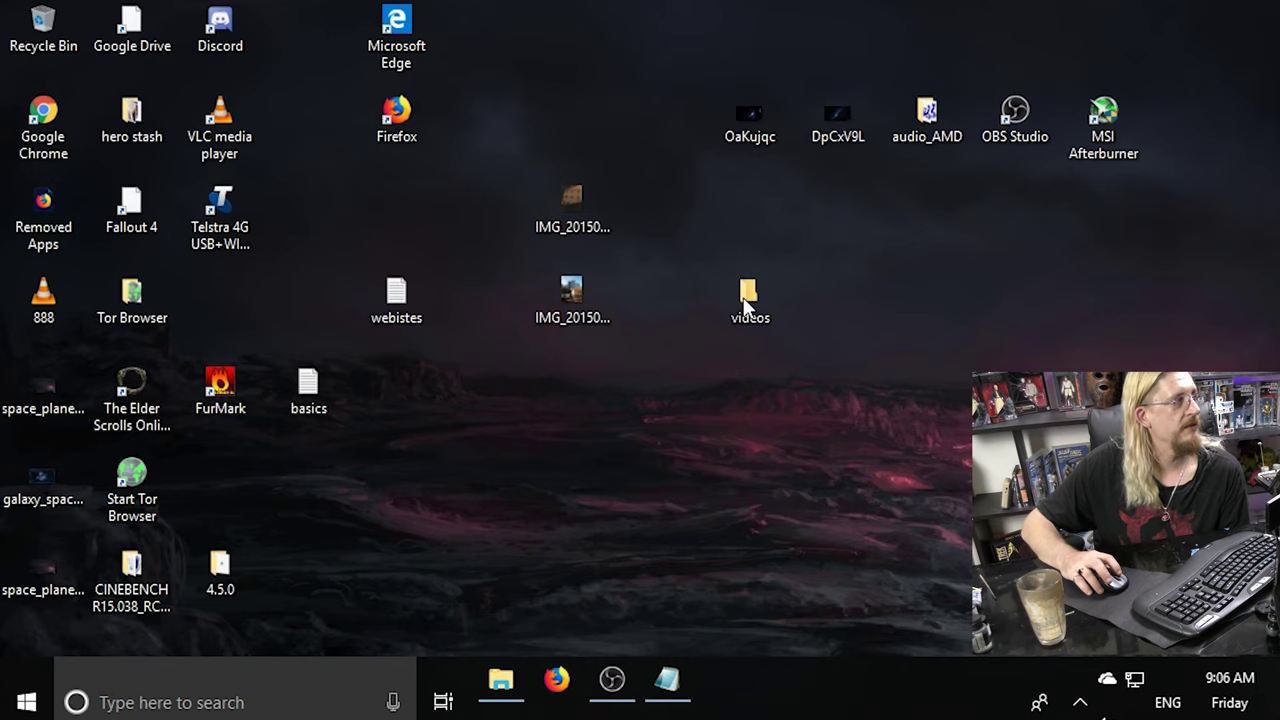
{"action": "right_click", "coordinate": [622, 436]}
Create a new desktop folder named 'photos'.
{"action": "mouse_move", "coordinate": [790, 358]}
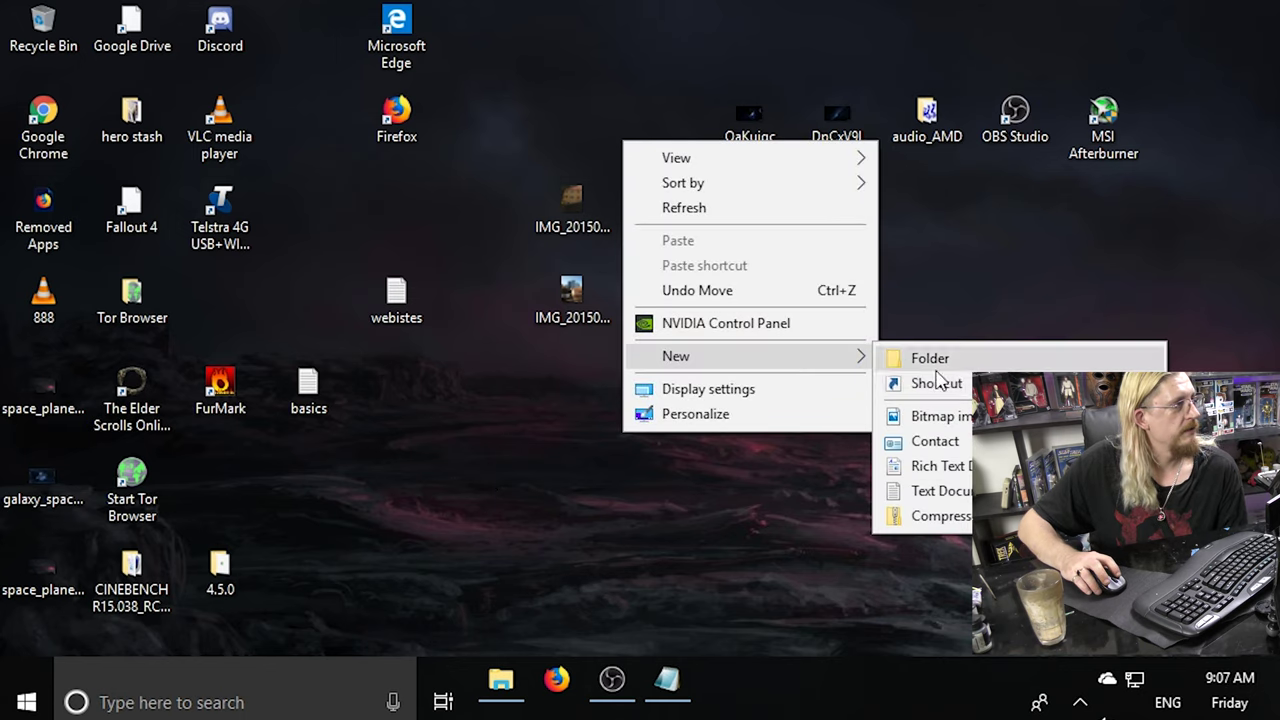
{"action": "left_click", "coordinate": [915, 358]}
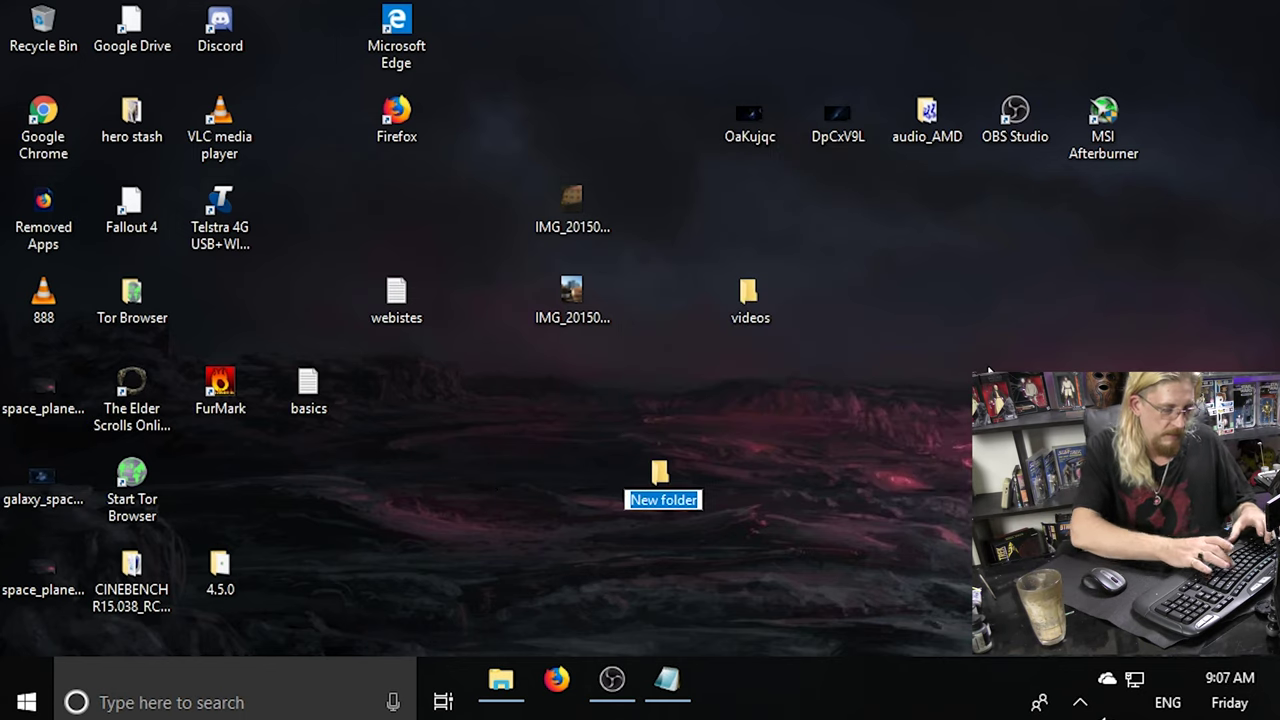
{"action": "type", "text": "photos"}
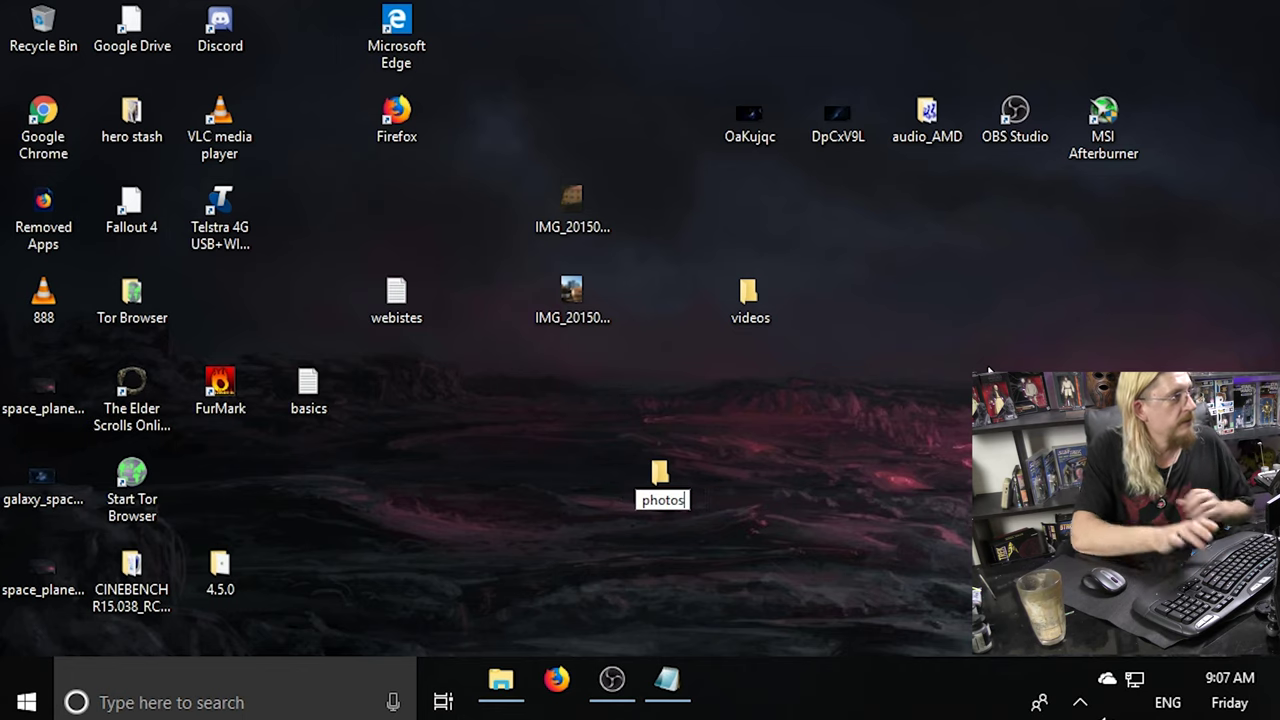
{"action": "key", "text": "Return"}
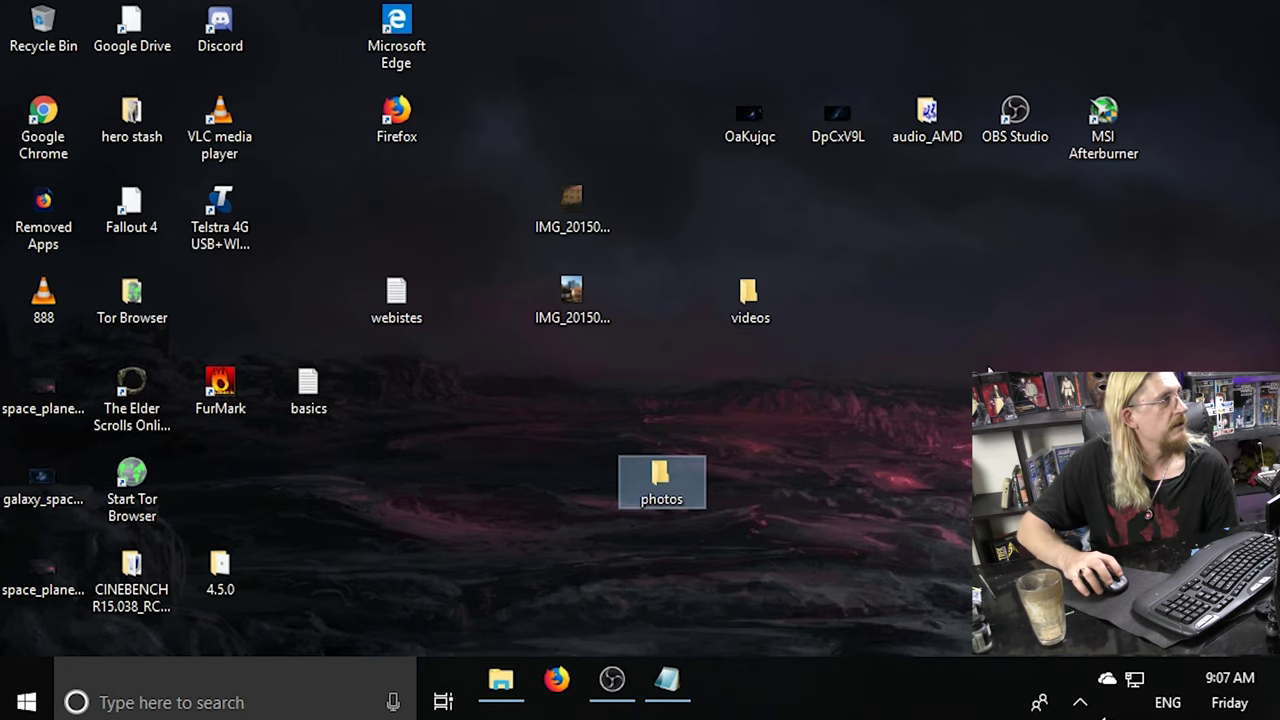
Move OaKujqc, DpCxV9L and both IMG photos into the photos folder.
{"action": "left_click_drag", "start_coordinate": [709, 39], "coordinate": [880, 165]}
{"action": "left_click_drag", "start_coordinate": [757, 121], "coordinate": [645, 480]}
{"action": "left_click_drag", "start_coordinate": [572, 292], "coordinate": [662, 575]}
{"action": "left_click_drag", "start_coordinate": [577, 192], "coordinate": [664, 580]}
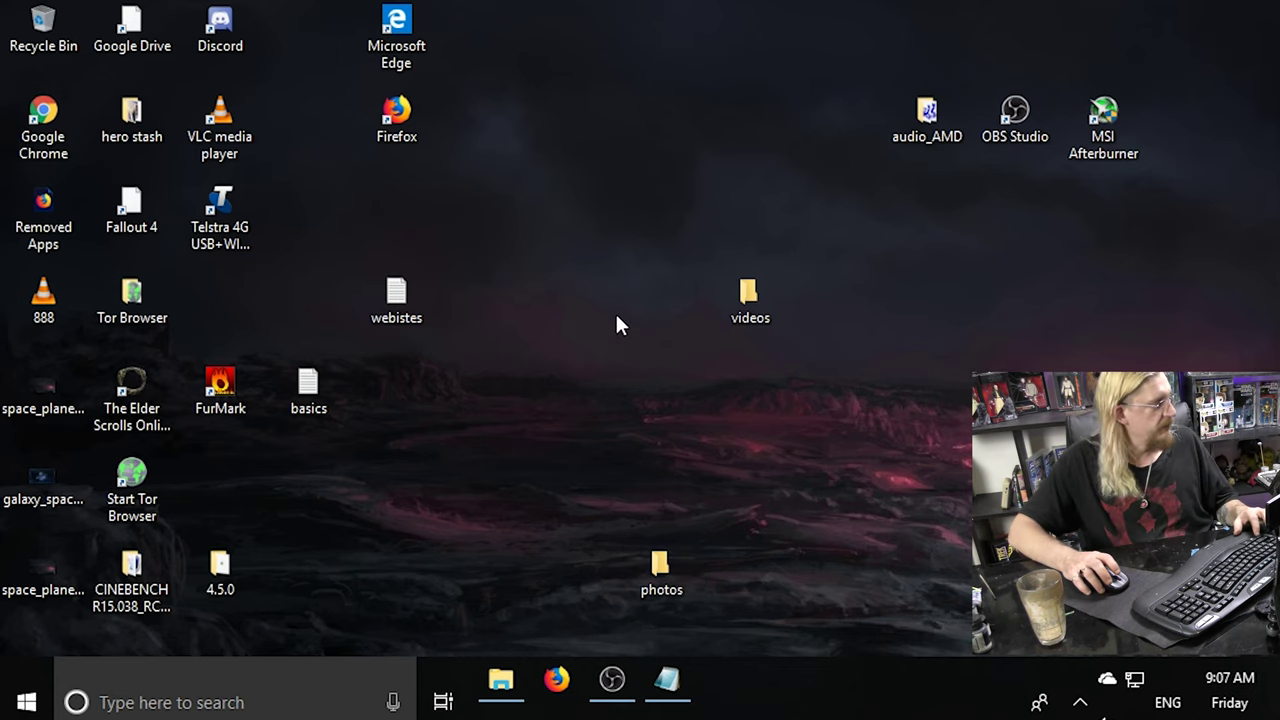
Move the three space and galaxy images into photos and place videos beside it.
{"action": "left_click", "coordinate": [35, 571]}
{"action": "left_click", "coordinate": [37, 500], "text": "ctrl"}
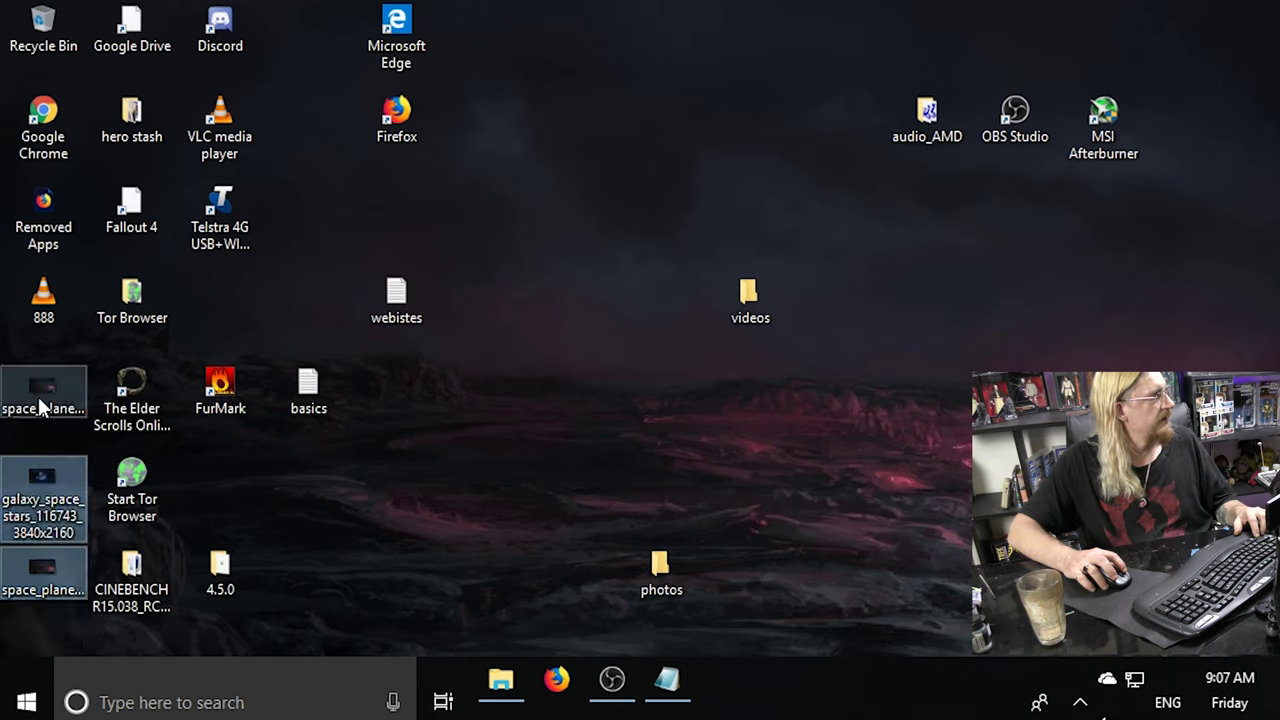
{"action": "left_click", "coordinate": [38, 397], "text": "ctrl"}
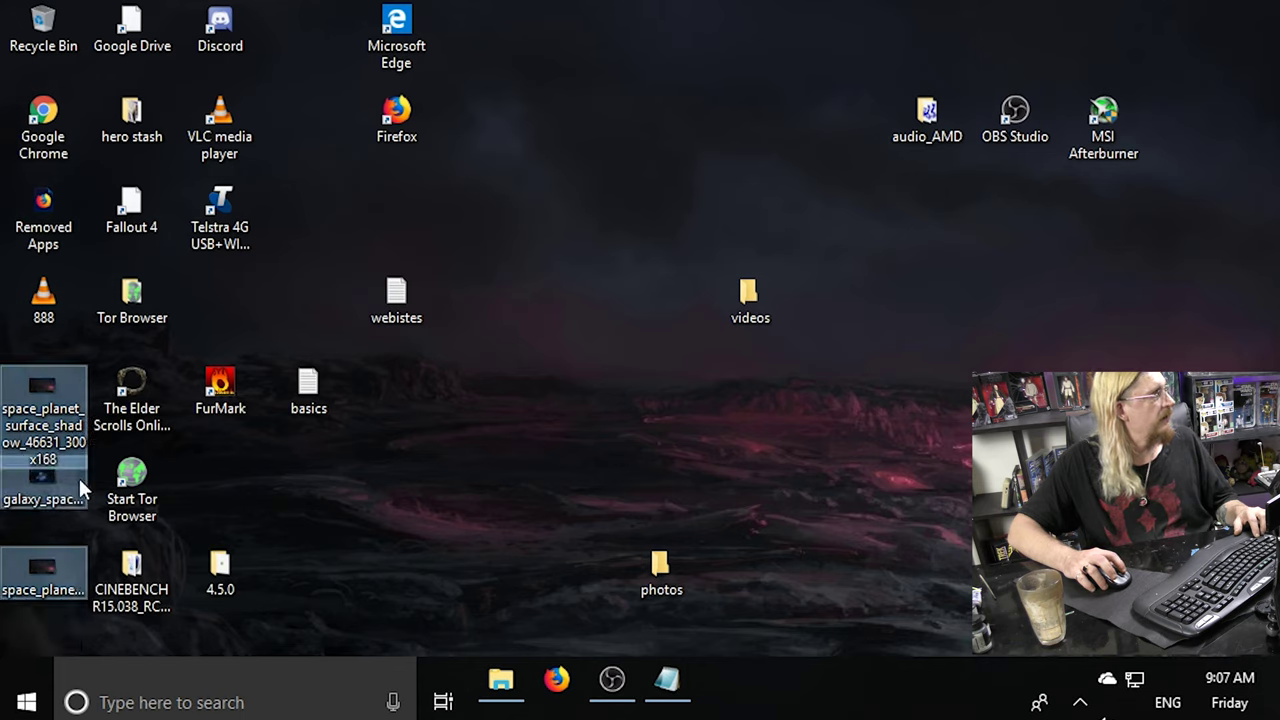
{"action": "left_click_drag", "start_coordinate": [37, 402], "coordinate": [660, 566]}
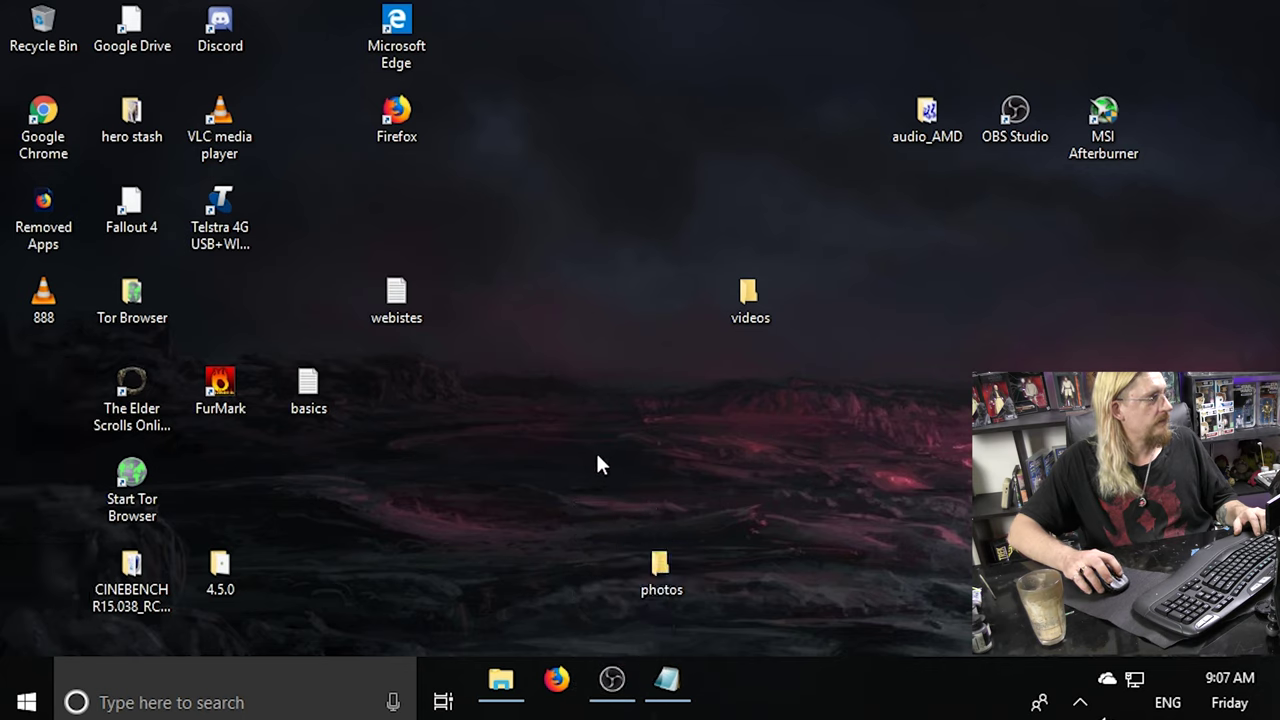
{"action": "left_click_drag", "start_coordinate": [752, 300], "coordinate": [735, 570]}
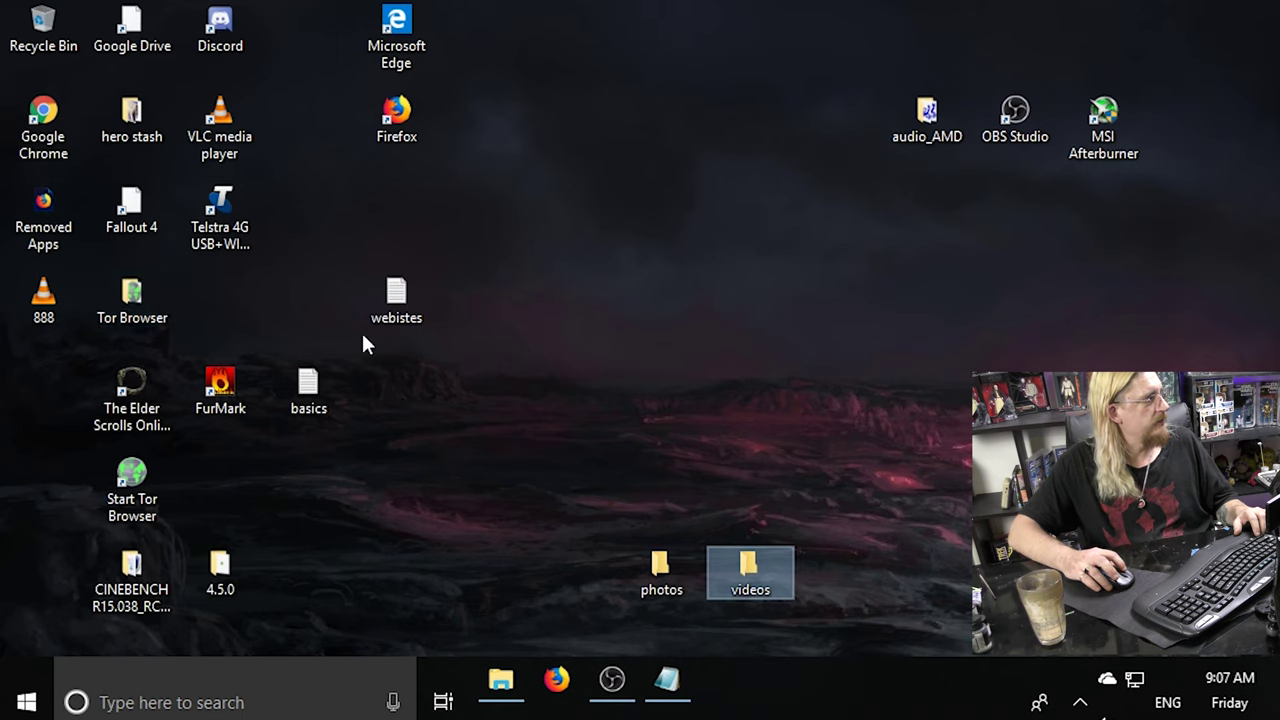
{"action": "left_click", "coordinate": [127, 214]}
{"action": "left_click", "coordinate": [725, 565]}
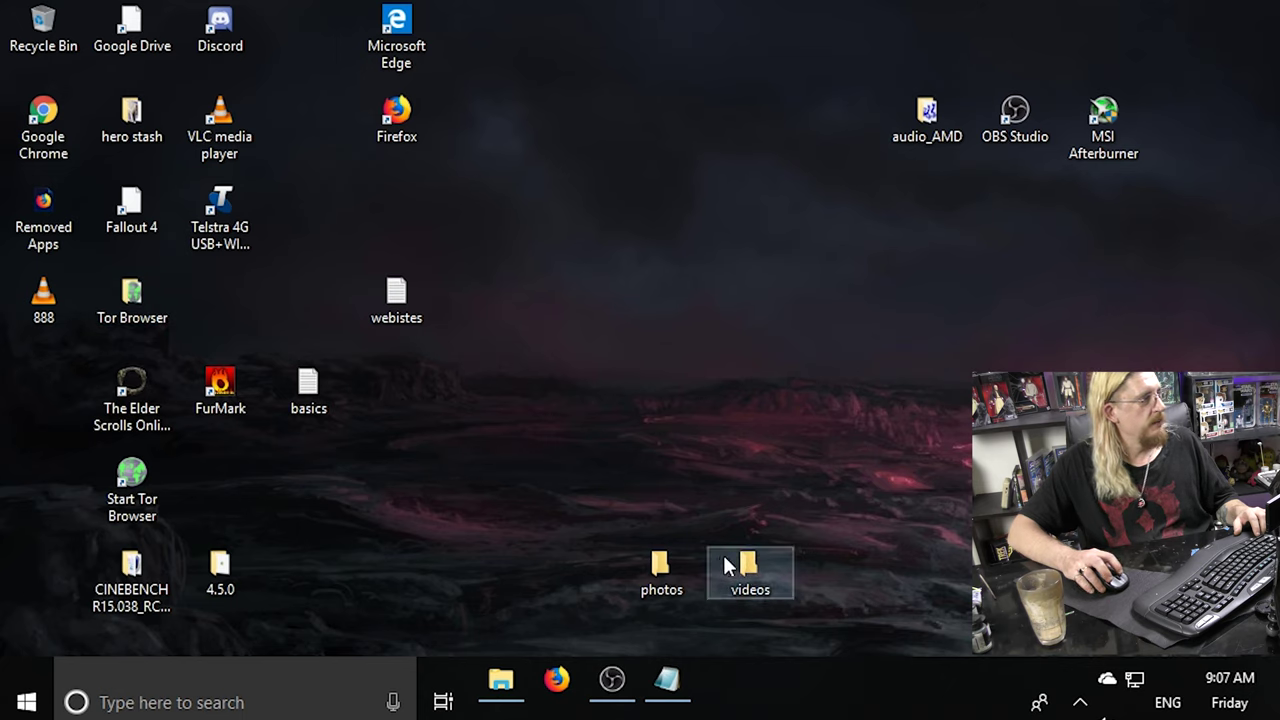
{"action": "left_click", "coordinate": [676, 566]}
{"action": "left_click", "coordinate": [760, 565], "text": "ctrl"}
{"action": "left_click", "coordinate": [648, 564]}
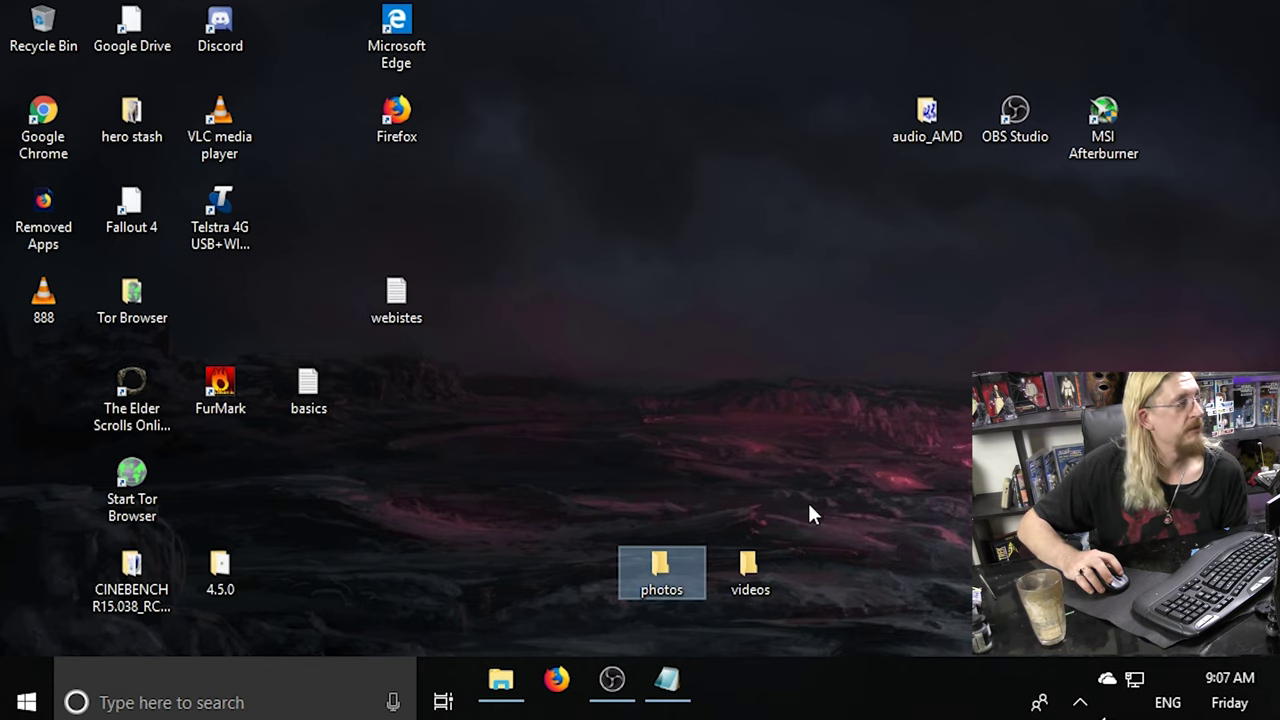
{"action": "left_click", "coordinate": [757, 570]}
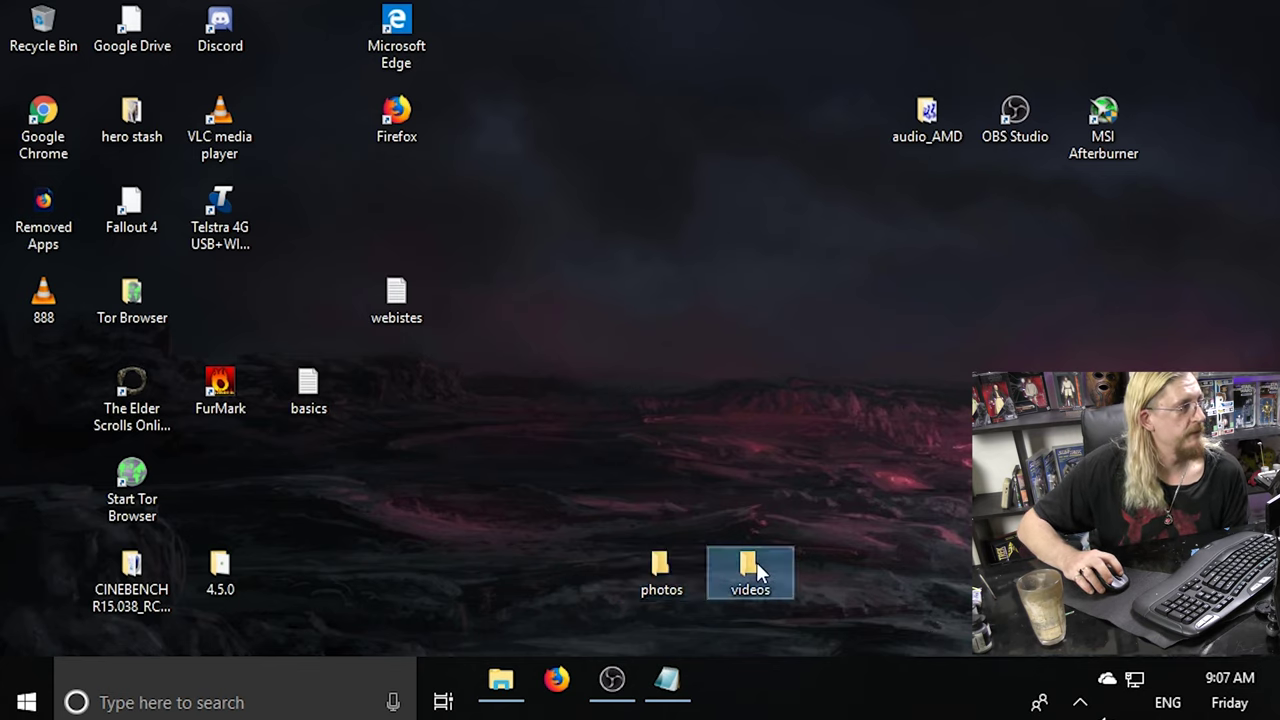
{"action": "left_click", "coordinate": [665, 590]}
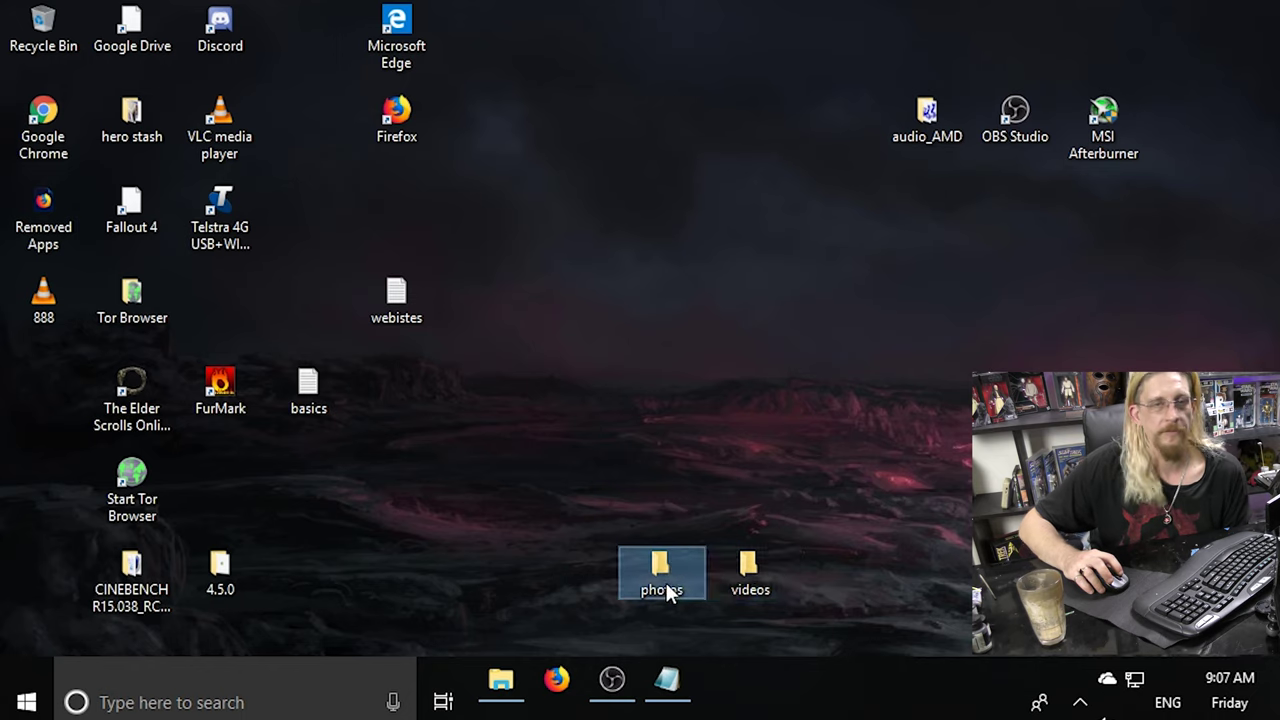
{"action": "left_click", "coordinate": [754, 566]}
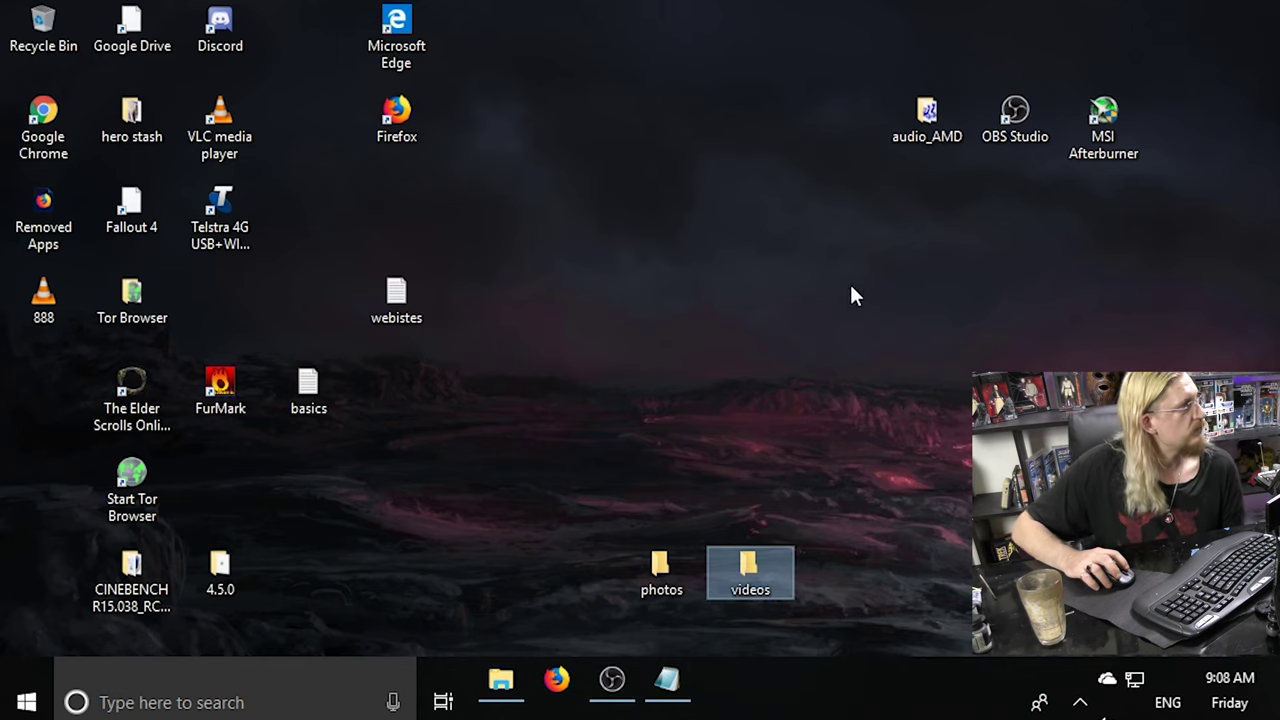
{"action": "left_click", "coordinate": [558, 681]}
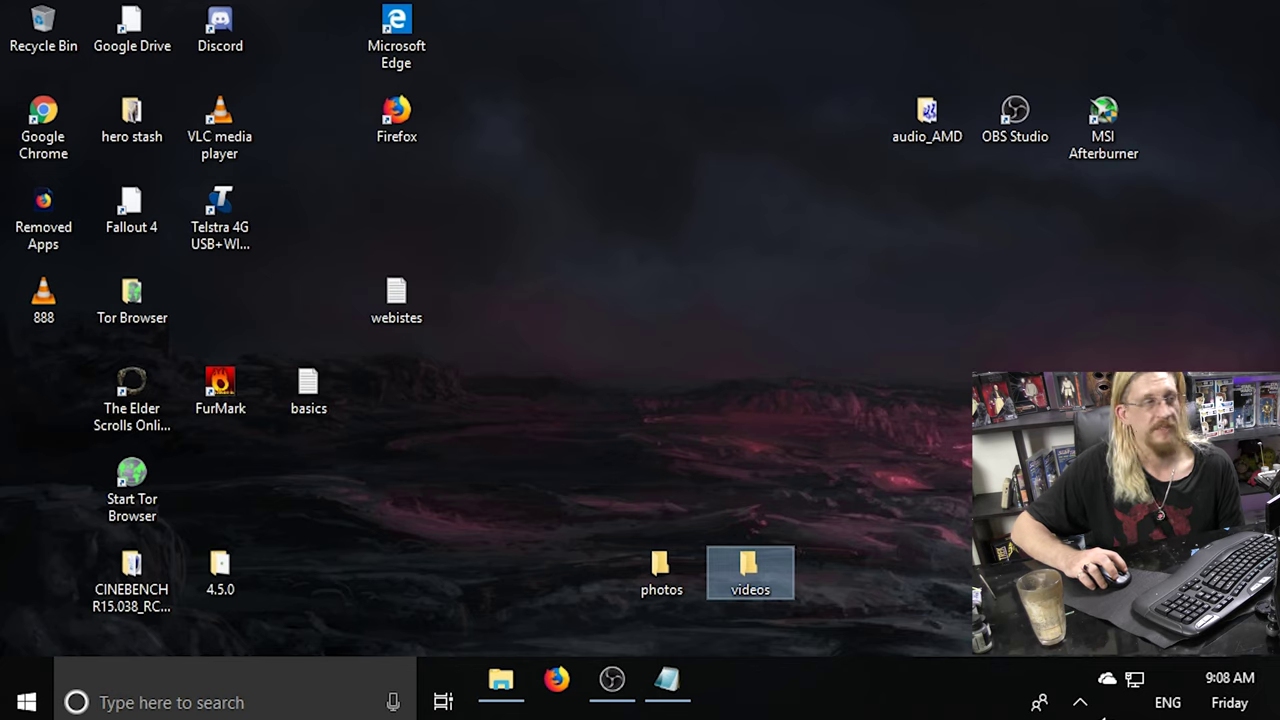
Pin Discord to the taskbar and delete the Discord and Google Drive desktop shortcuts.
{"action": "left_click", "coordinate": [234, 35]}
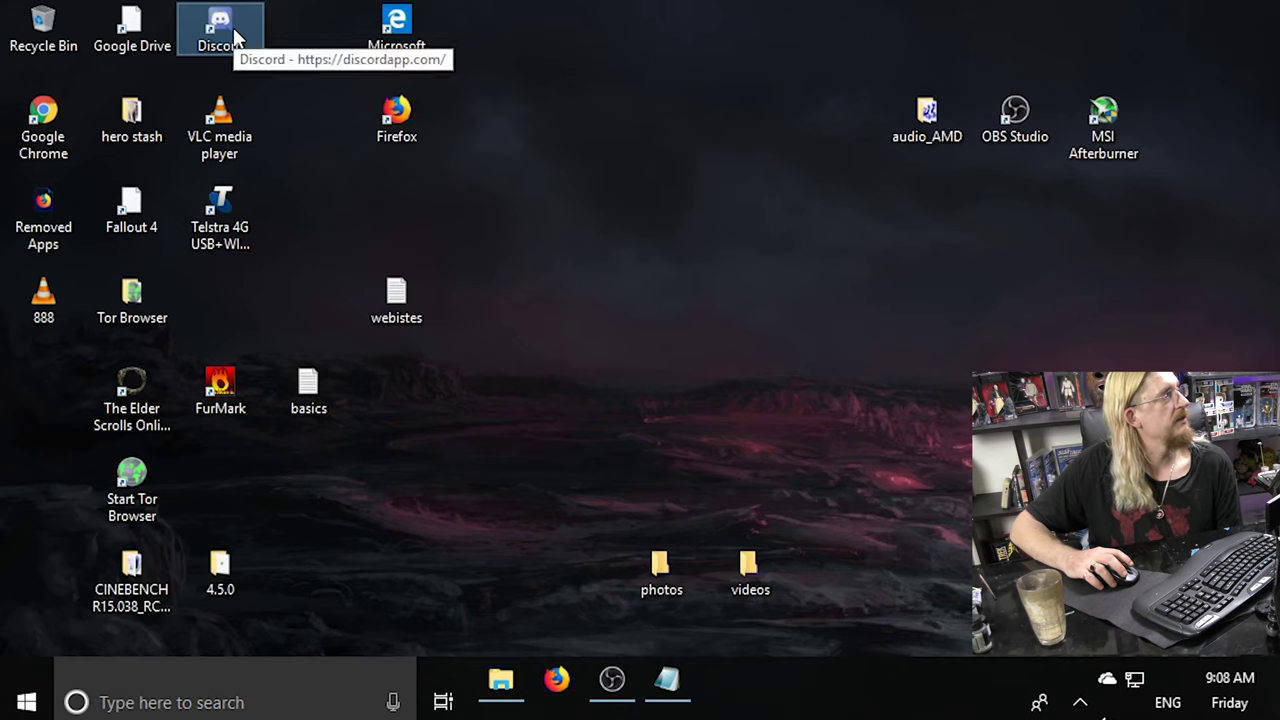
{"action": "right_click", "coordinate": [233, 28]}
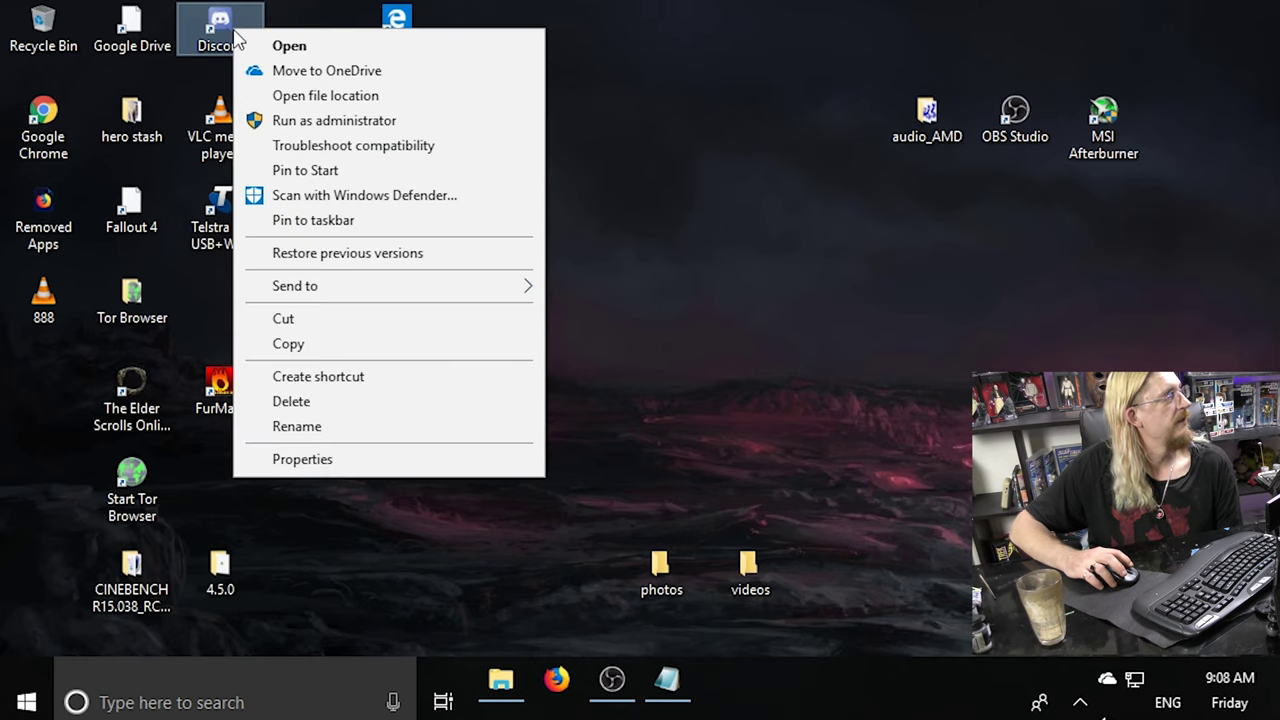
{"action": "left_click", "coordinate": [319, 222]}
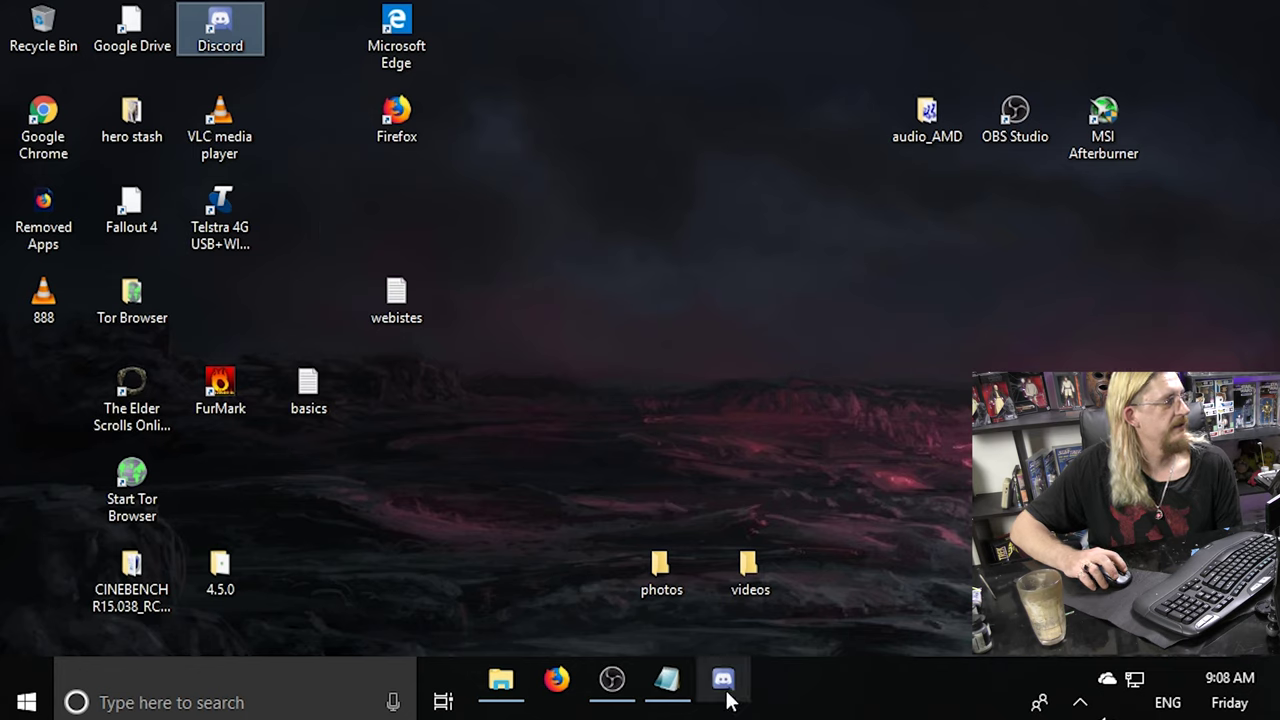
{"action": "left_click_drag", "start_coordinate": [222, 30], "coordinate": [33, 24]}
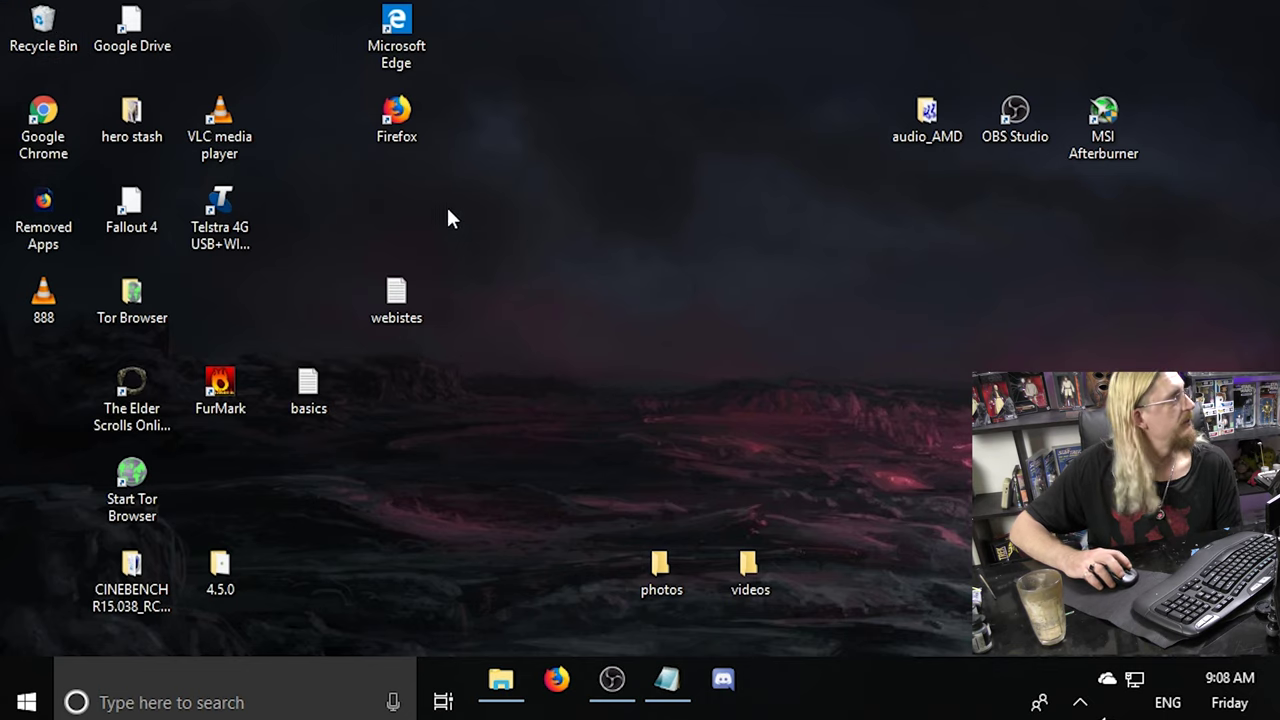
{"action": "left_click", "coordinate": [149, 26]}
{"action": "left_click_drag", "start_coordinate": [150, 26], "coordinate": [48, 28]}
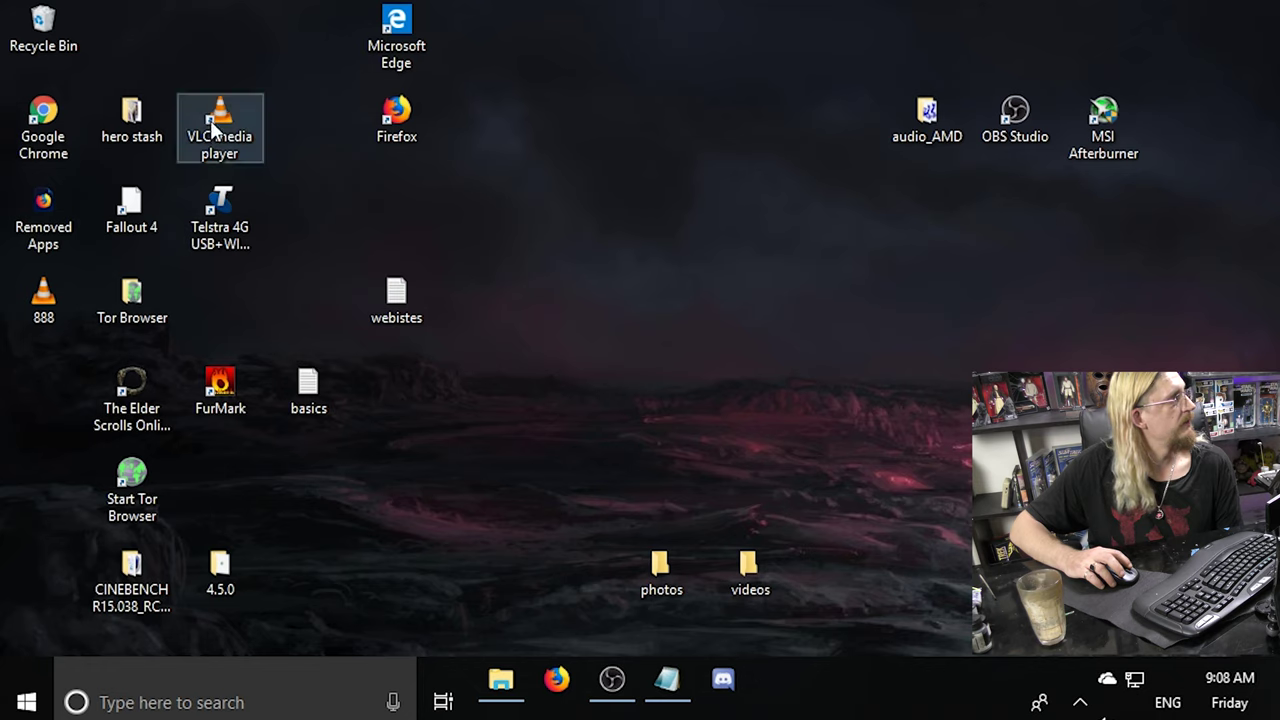
Pin VLC to the taskbar, delete the VLC and Fallout 4 shortcuts, and move Elder Scrolls Online leftmost.
{"action": "right_click", "coordinate": [210, 122]}
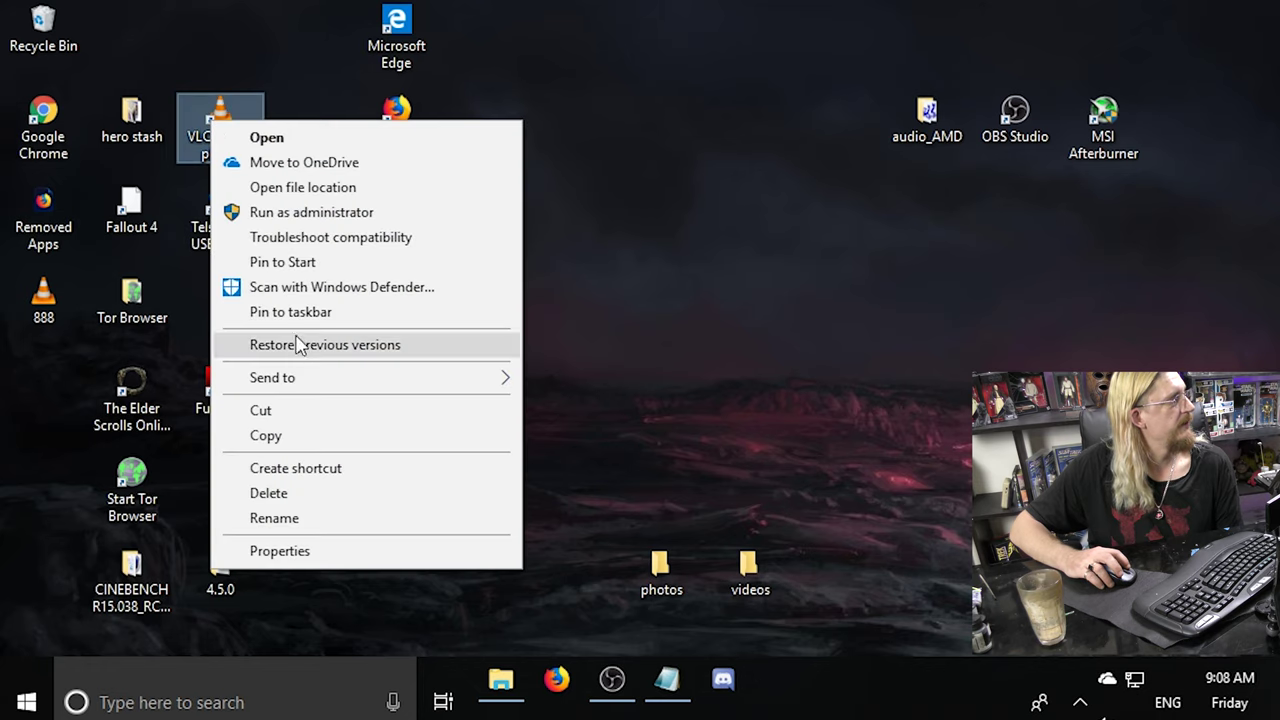
{"action": "left_click", "coordinate": [288, 312]}
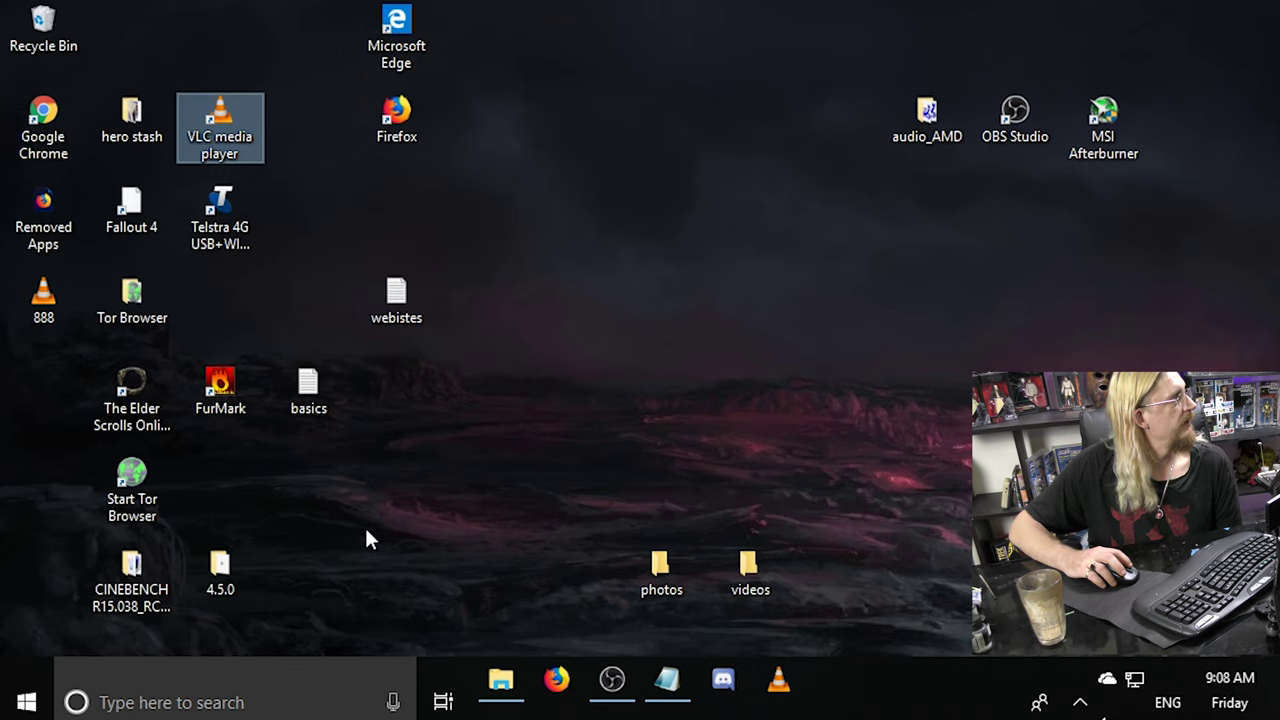
{"action": "left_click_drag", "start_coordinate": [218, 135], "coordinate": [43, 35]}
{"action": "left_click_drag", "start_coordinate": [113, 213], "coordinate": [45, 30]}
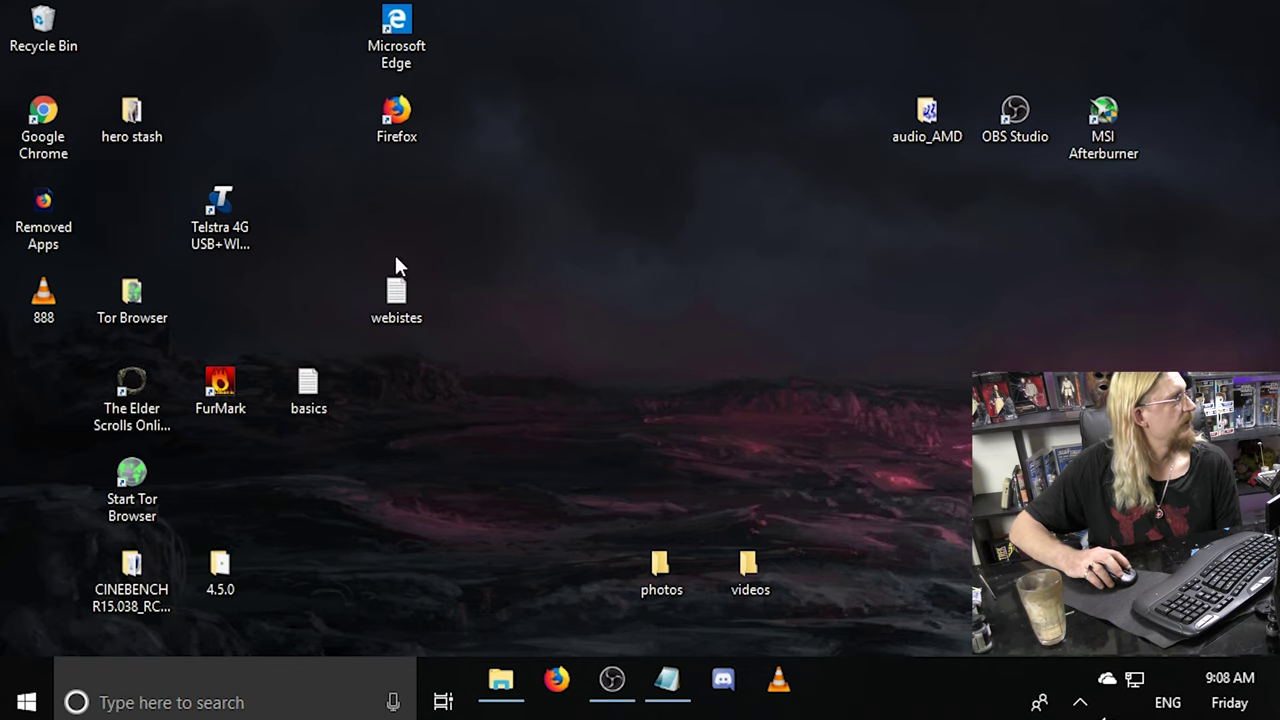
{"action": "left_click_drag", "start_coordinate": [135, 398], "coordinate": [57, 379]}
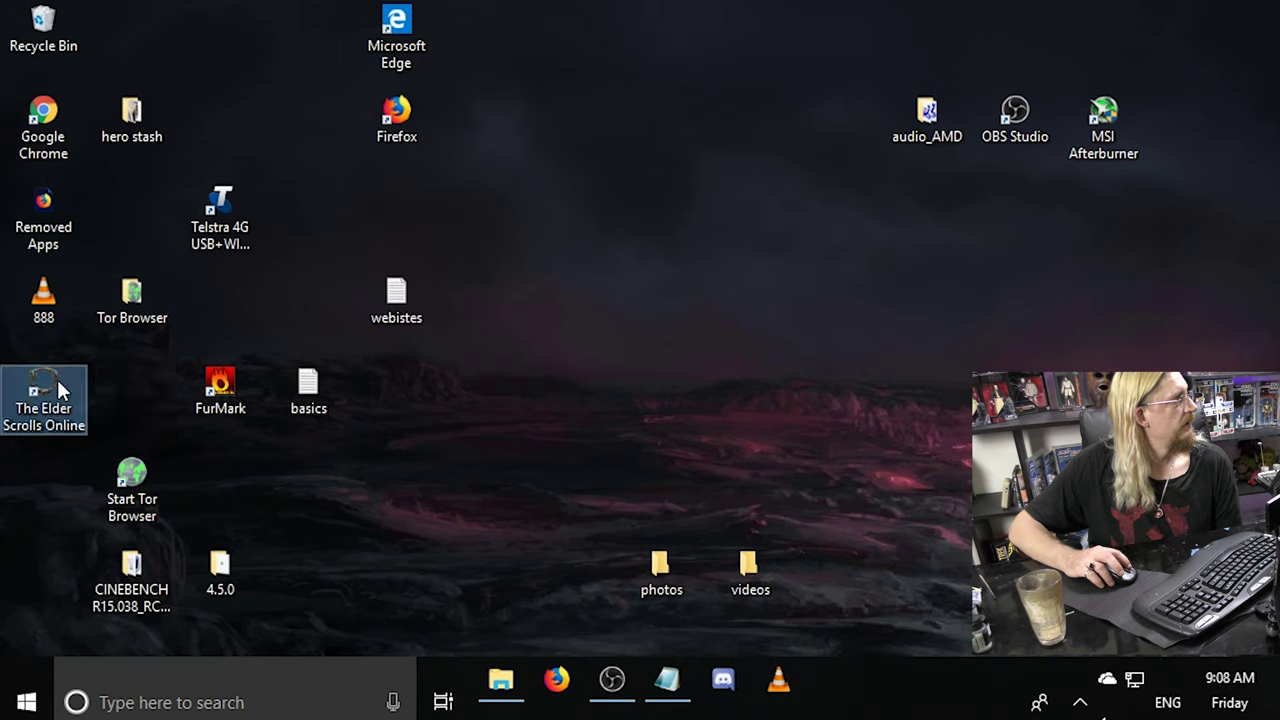
Move Elder Scrolls Online, Start Tor Browser, CINEBENCH, the 4.5.0 folder and Tor Browser leftward.
{"action": "left_click", "coordinate": [140, 490]}
{"action": "left_click_drag", "start_coordinate": [140, 490], "coordinate": [37, 481]}
{"action": "left_click_drag", "start_coordinate": [136, 560], "coordinate": [50, 557]}
{"action": "left_click_drag", "start_coordinate": [226, 572], "coordinate": [138, 572]}
{"action": "left_click_drag", "start_coordinate": [134, 300], "coordinate": [125, 503]}
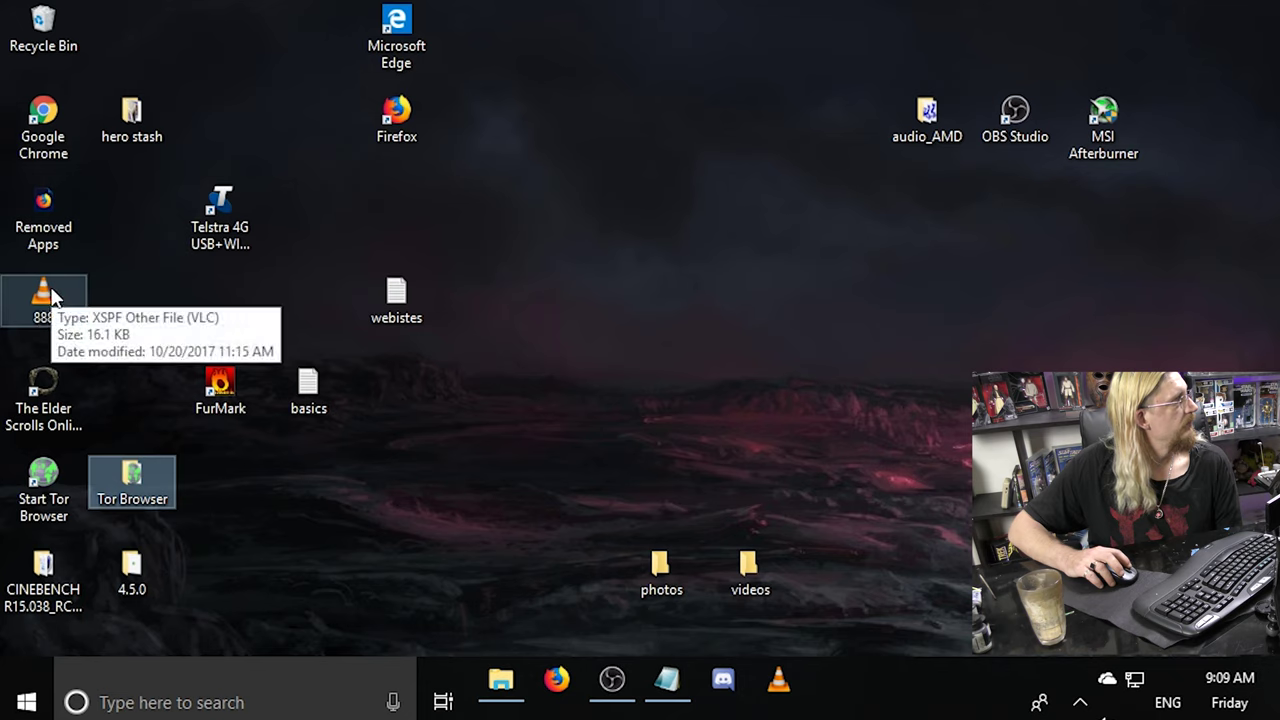
Shift FurMark and Telstra 4G into the second column, lower hero stash, and place Edge beside Firefox.
{"action": "left_click_drag", "start_coordinate": [222, 402], "coordinate": [140, 413]}
{"action": "left_click_drag", "start_coordinate": [228, 206], "coordinate": [117, 275]}
{"action": "left_click_drag", "start_coordinate": [130, 118], "coordinate": [121, 213]}
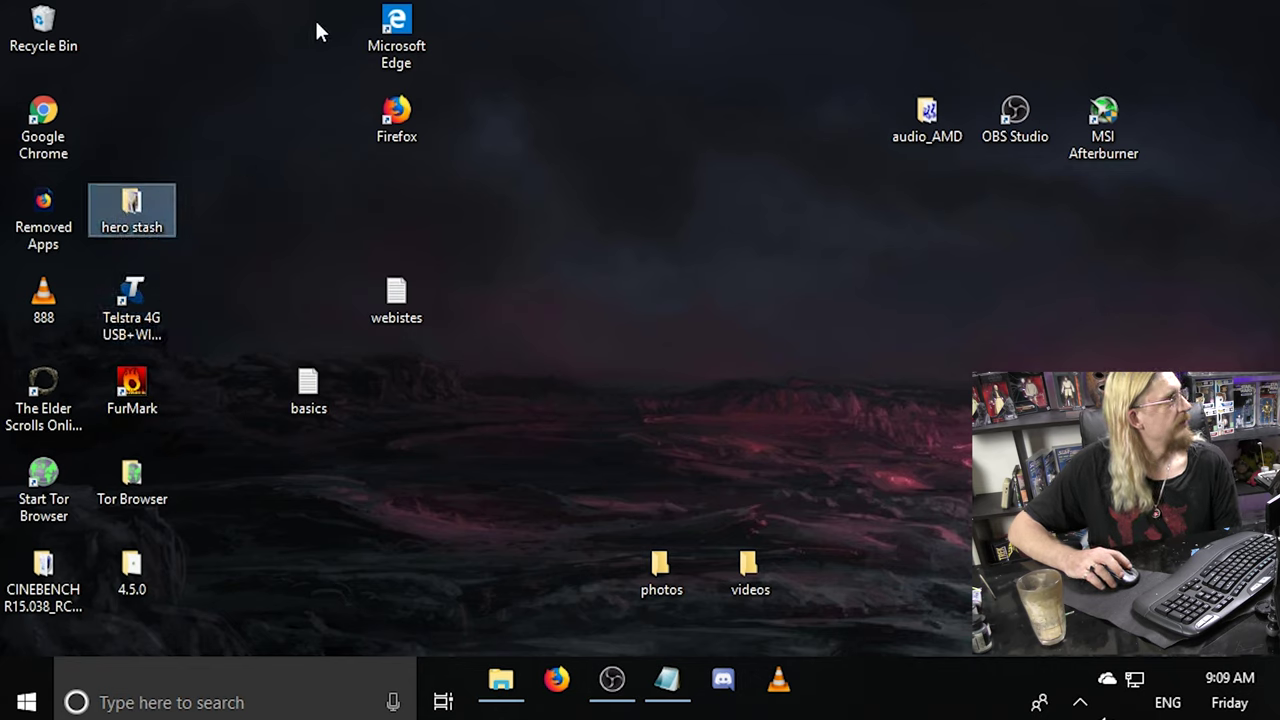
{"action": "left_click_drag", "start_coordinate": [399, 27], "coordinate": [487, 111]}
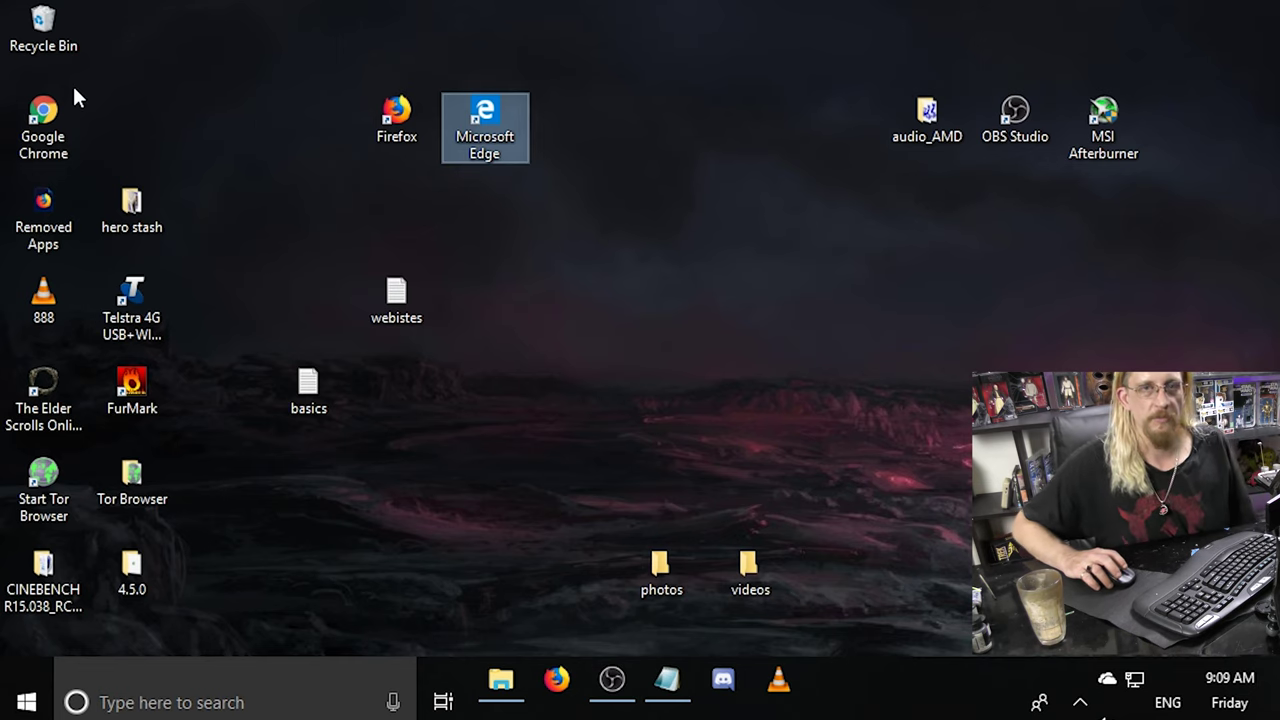
{"action": "left_click", "coordinate": [181, 703]}
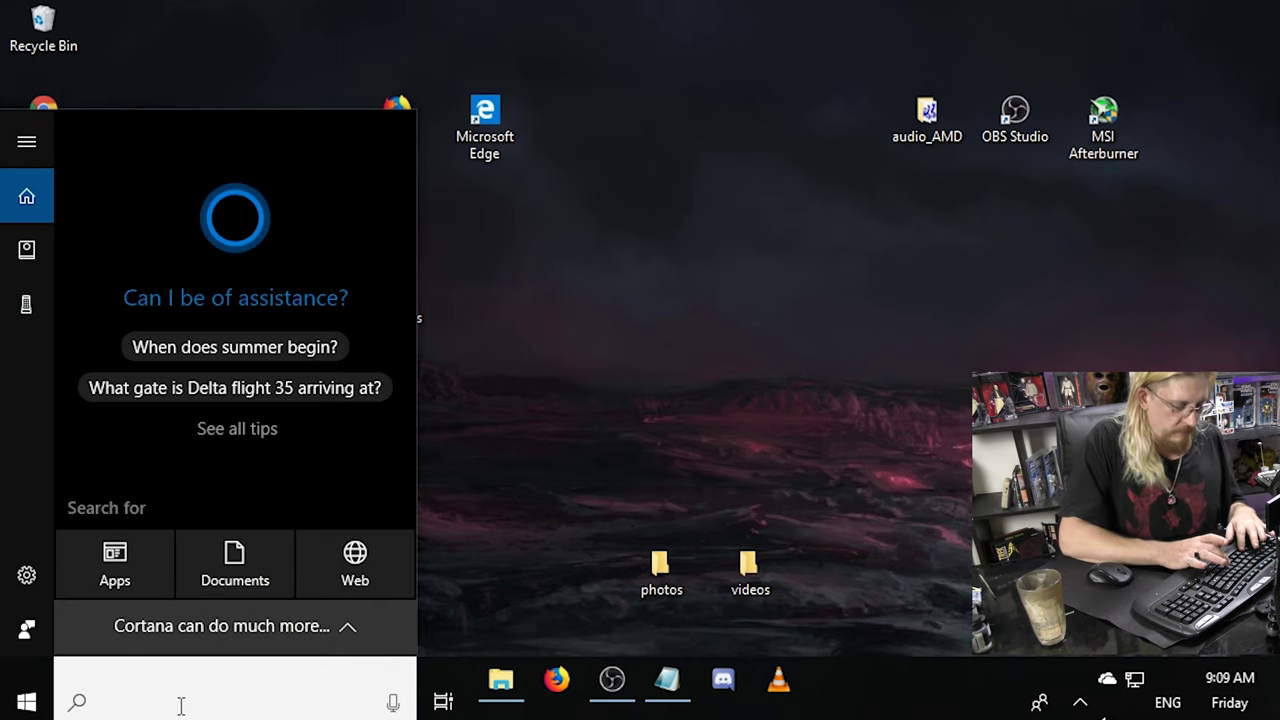
Clear the search text, close the search panel and launch Discord from its pinned shortcut.
{"action": "type", "text": "vl"}
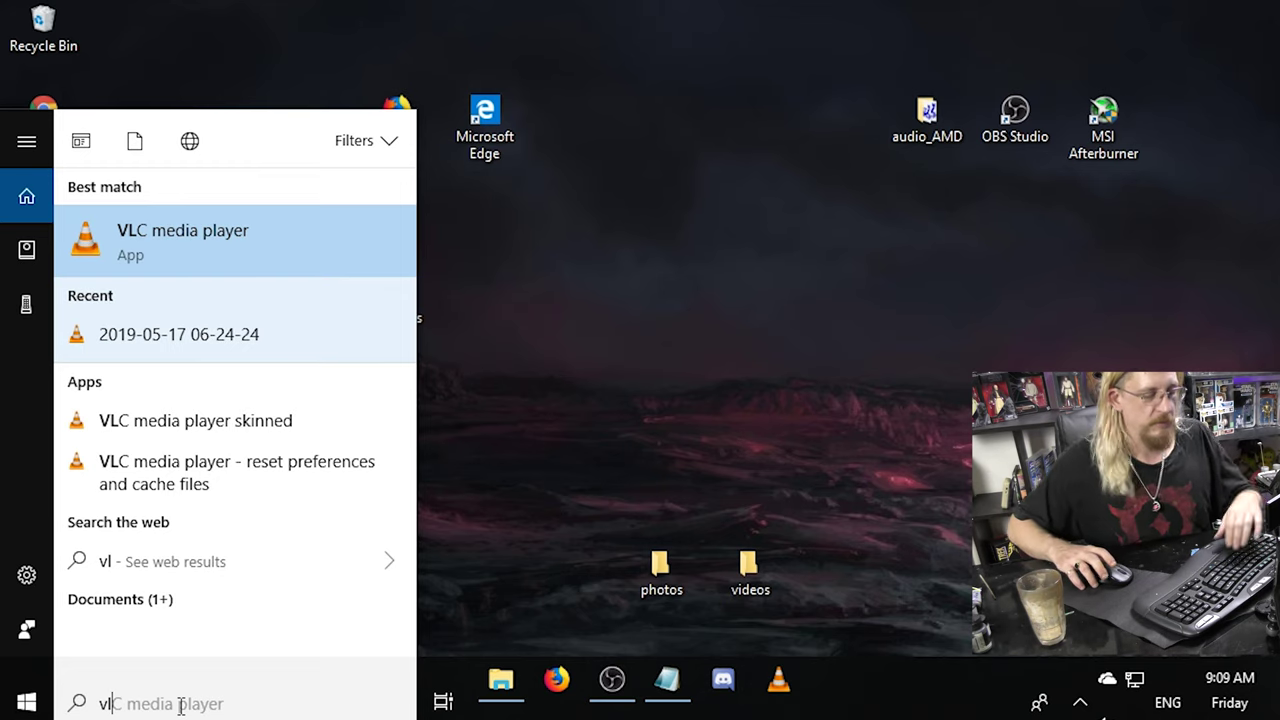
{"action": "key", "text": "BackSpace"}
{"action": "key", "text": "BackSpace"}
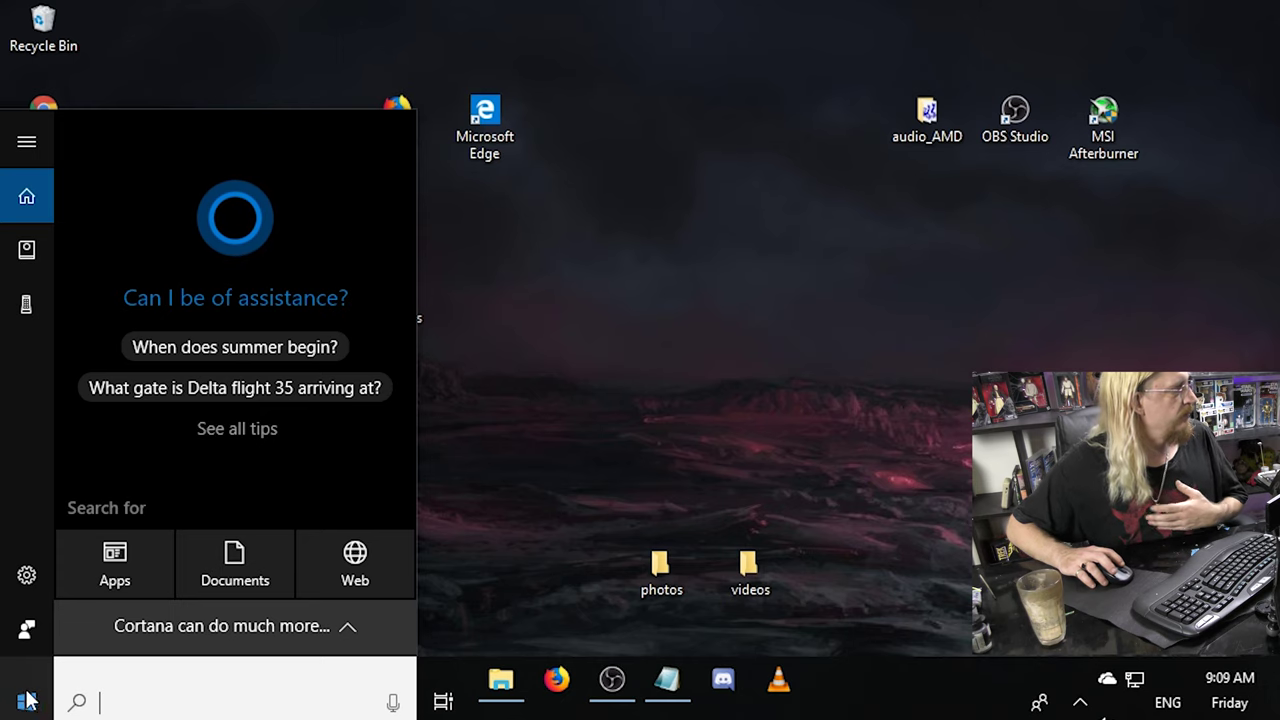
{"action": "left_click", "coordinate": [660, 432]}
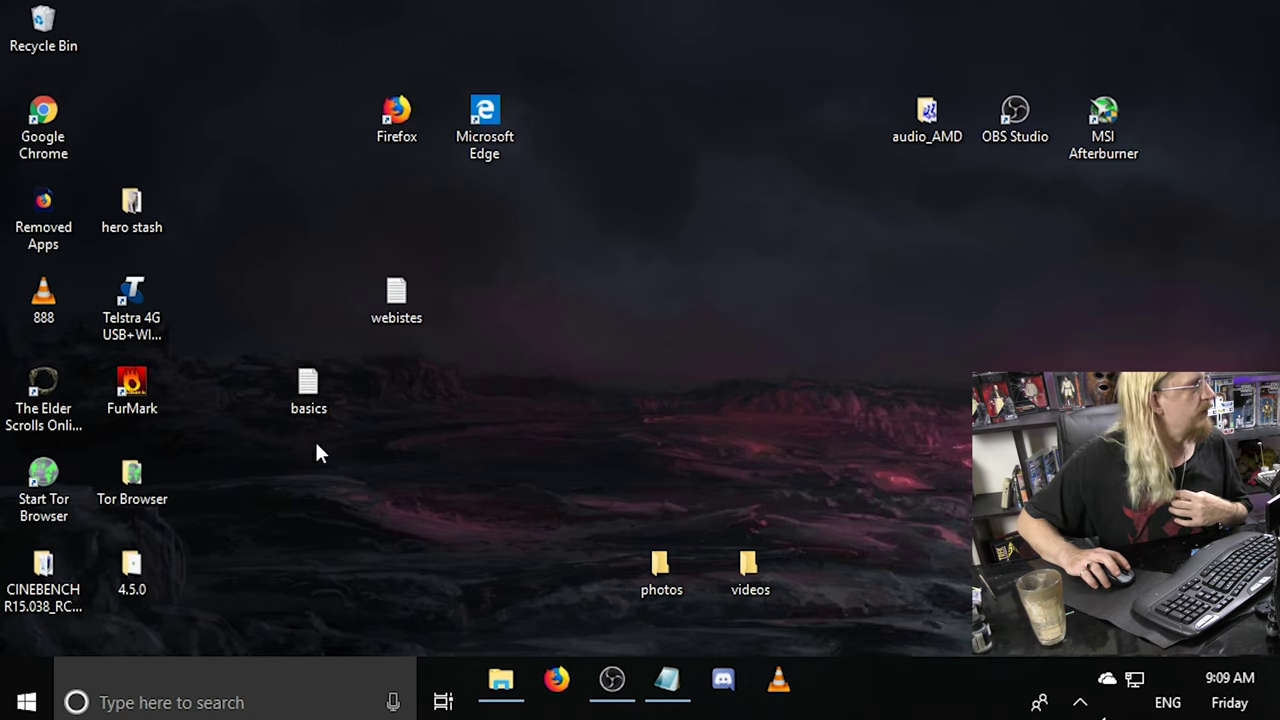
{"action": "left_click", "coordinate": [722, 682]}
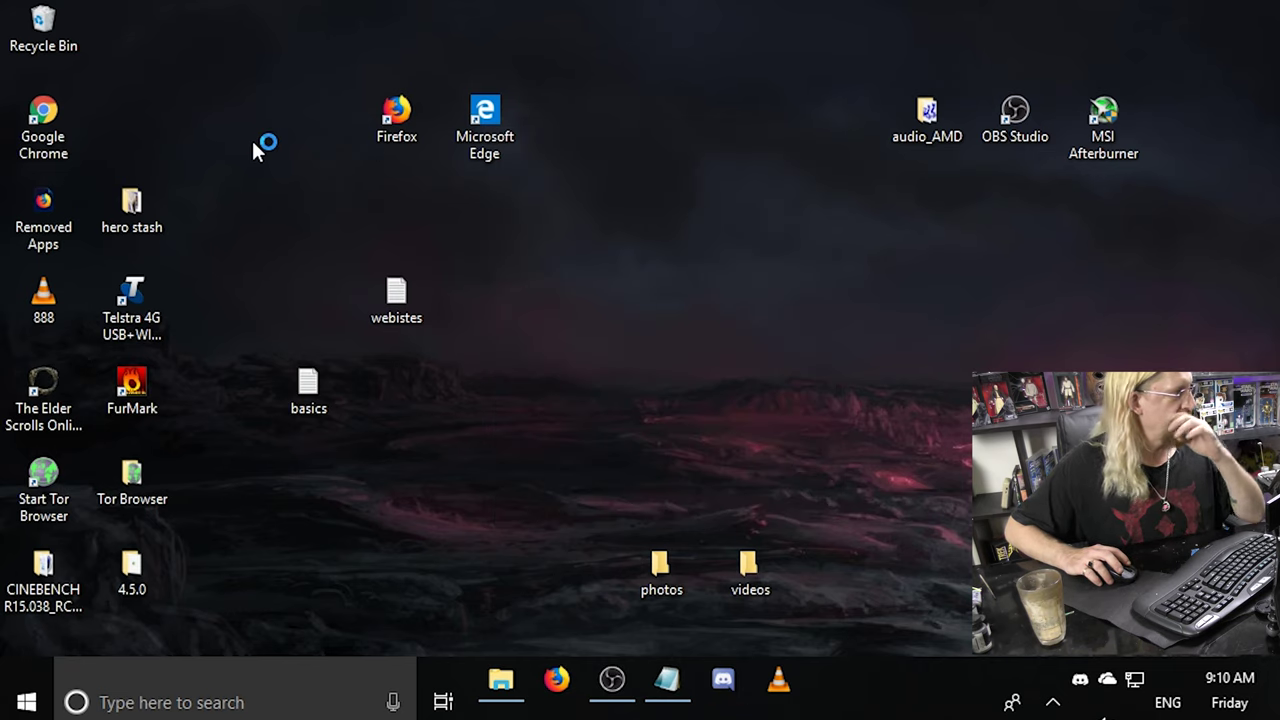
Open Microsoft Edge and load facebook, bringing the Facebook page to the front.
{"action": "double_click", "coordinate": [476, 125]}
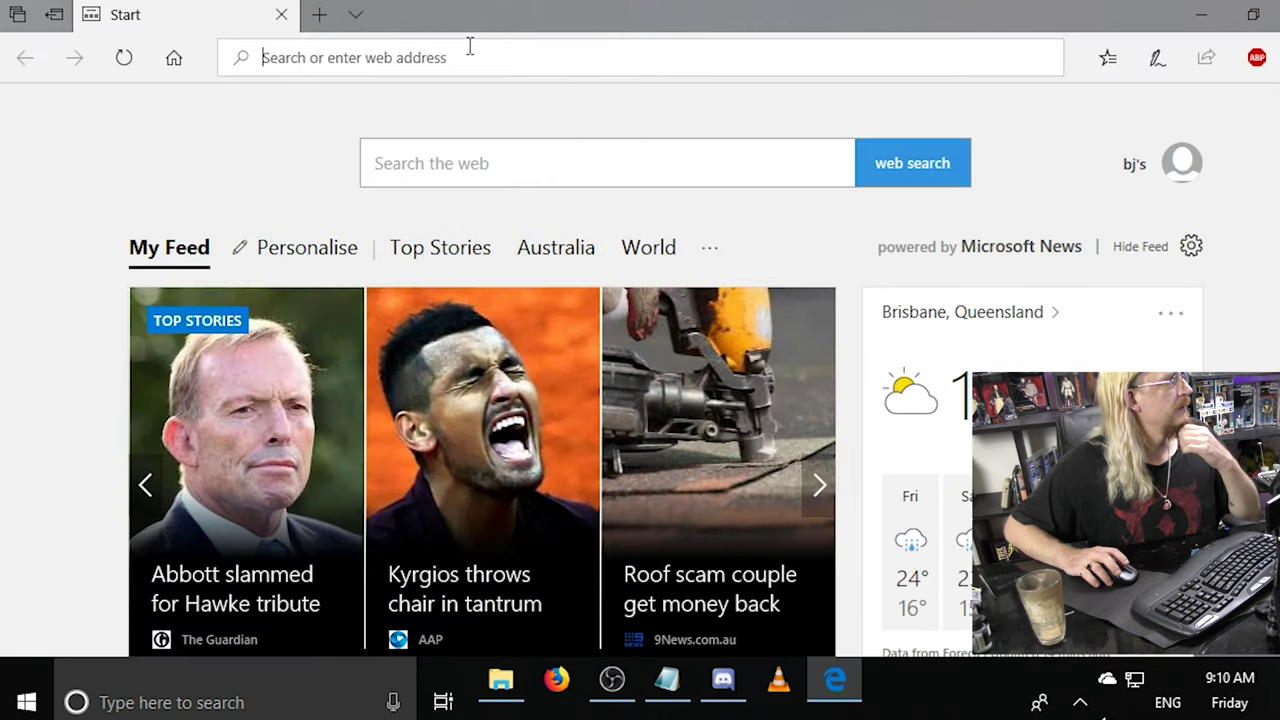
{"action": "type", "text": "faceboo"}
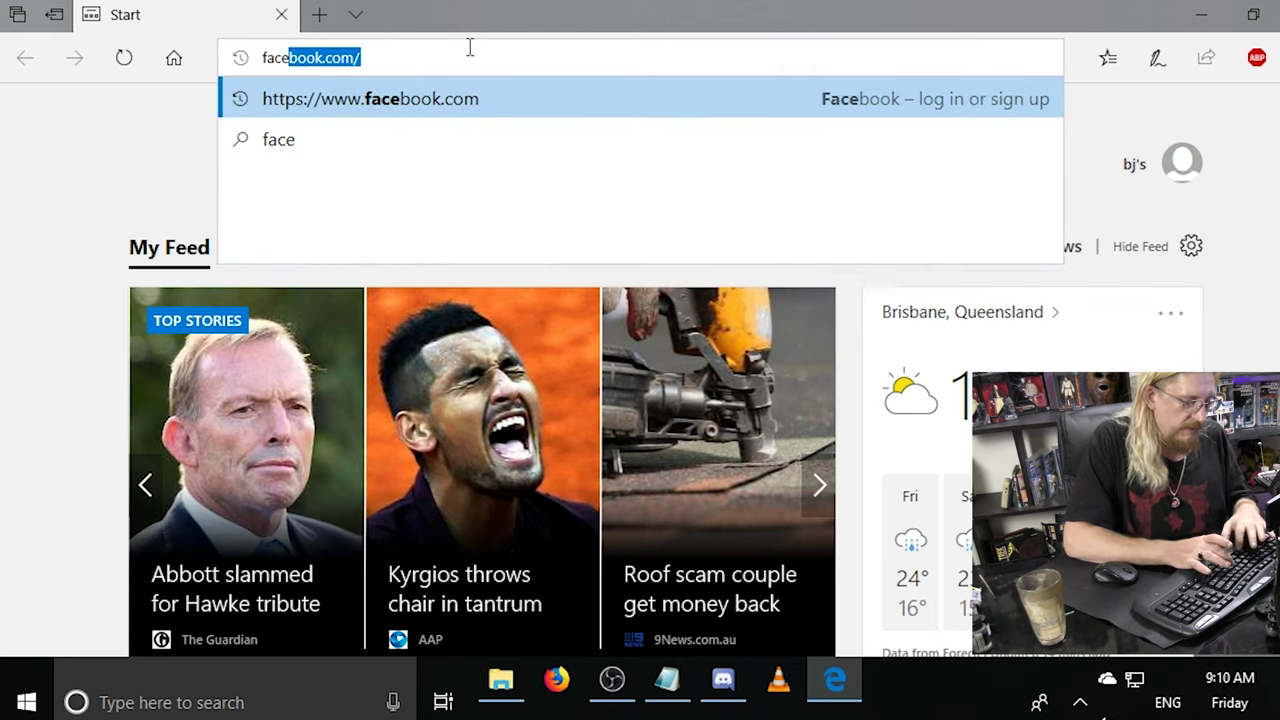
{"action": "type", "text": "k"}
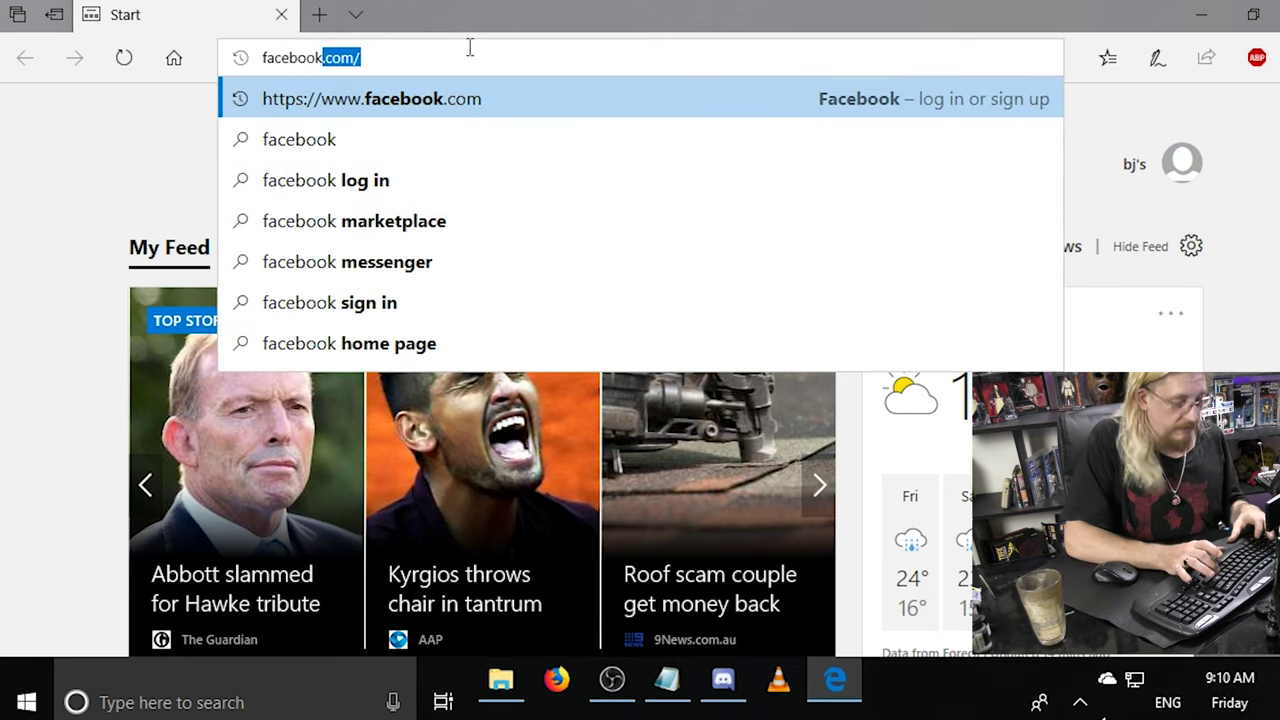
{"action": "key", "text": "Return"}
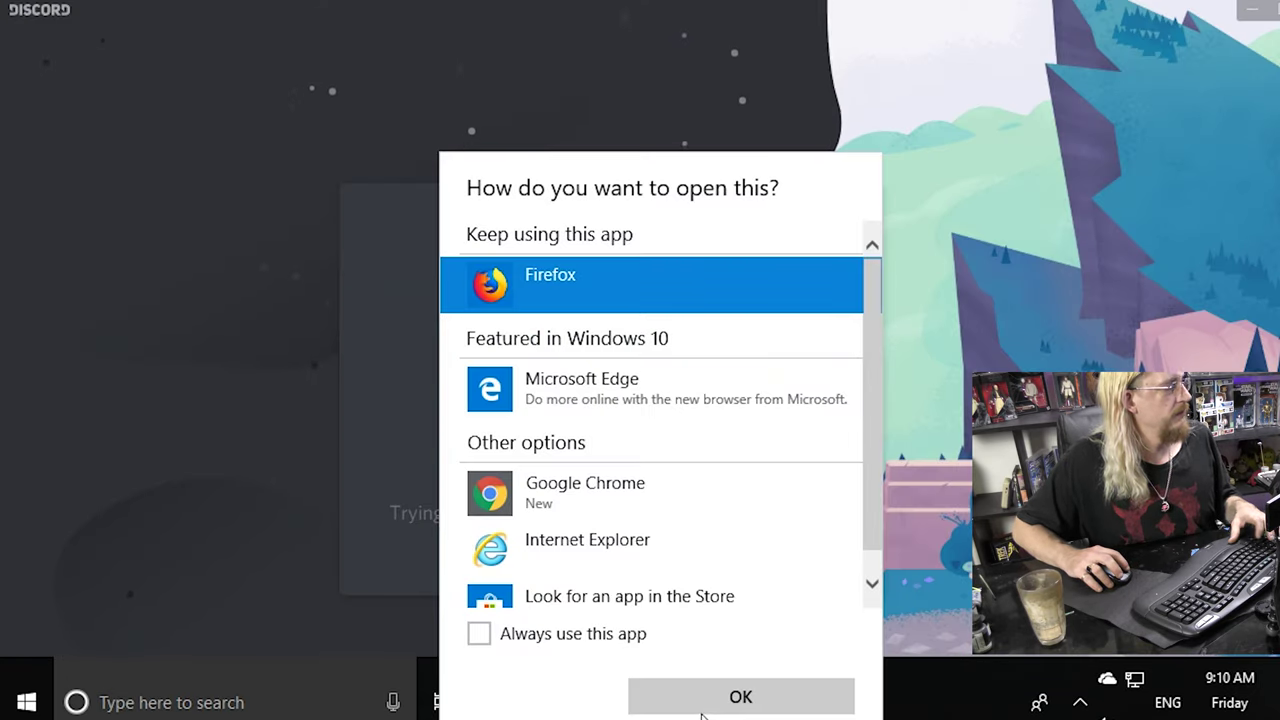
{"action": "left_click", "coordinate": [705, 713]}
{"action": "key", "text": "alt+Tab"}
{"action": "key", "text": "alt+Tab"}
{"action": "key", "text": "alt+Tab"}
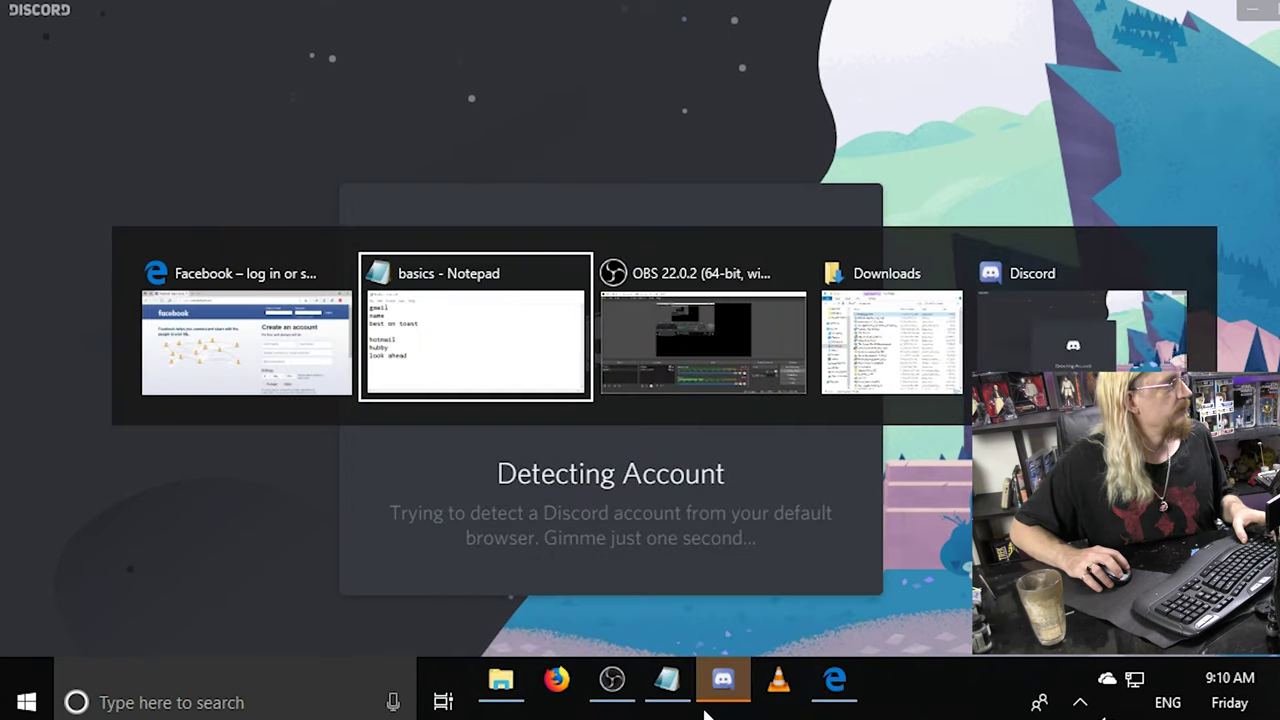
{"action": "key", "text": "alt+Tab"}
{"action": "key", "text": "alt+Tab"}
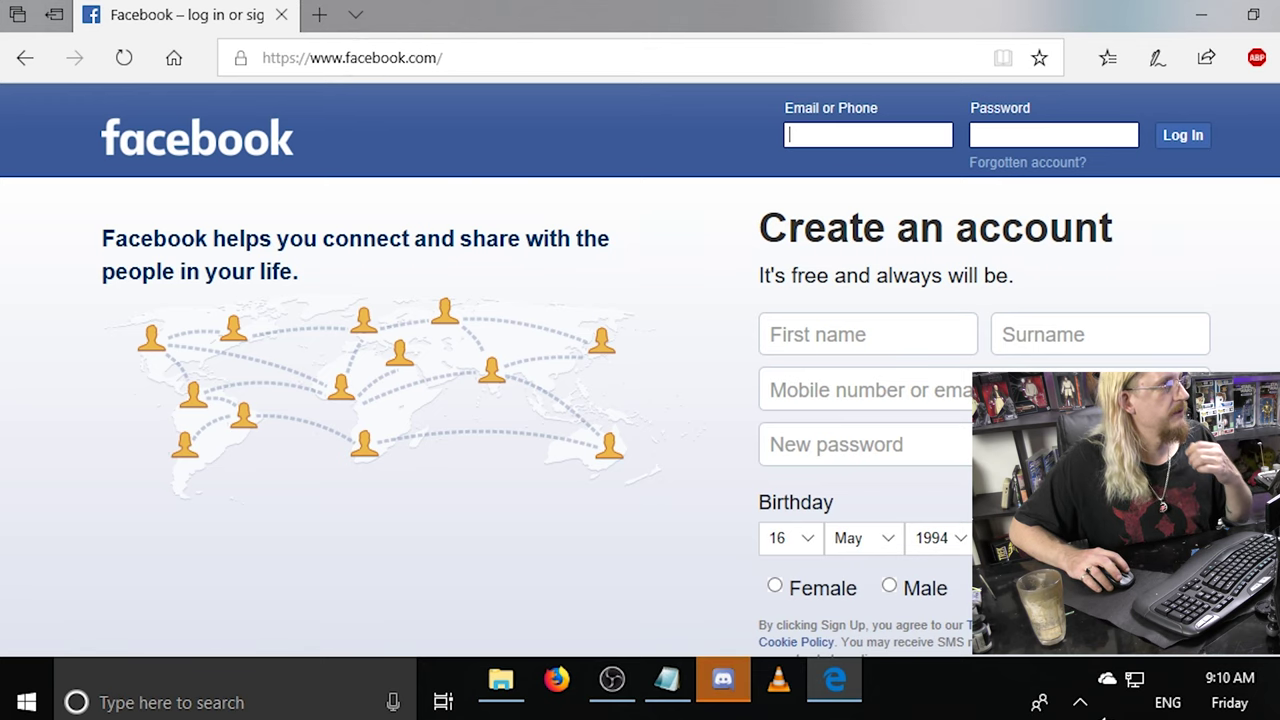
Copy the Facebook page address from the address bar and minimize Edge.
{"action": "key", "text": "alt+x"}
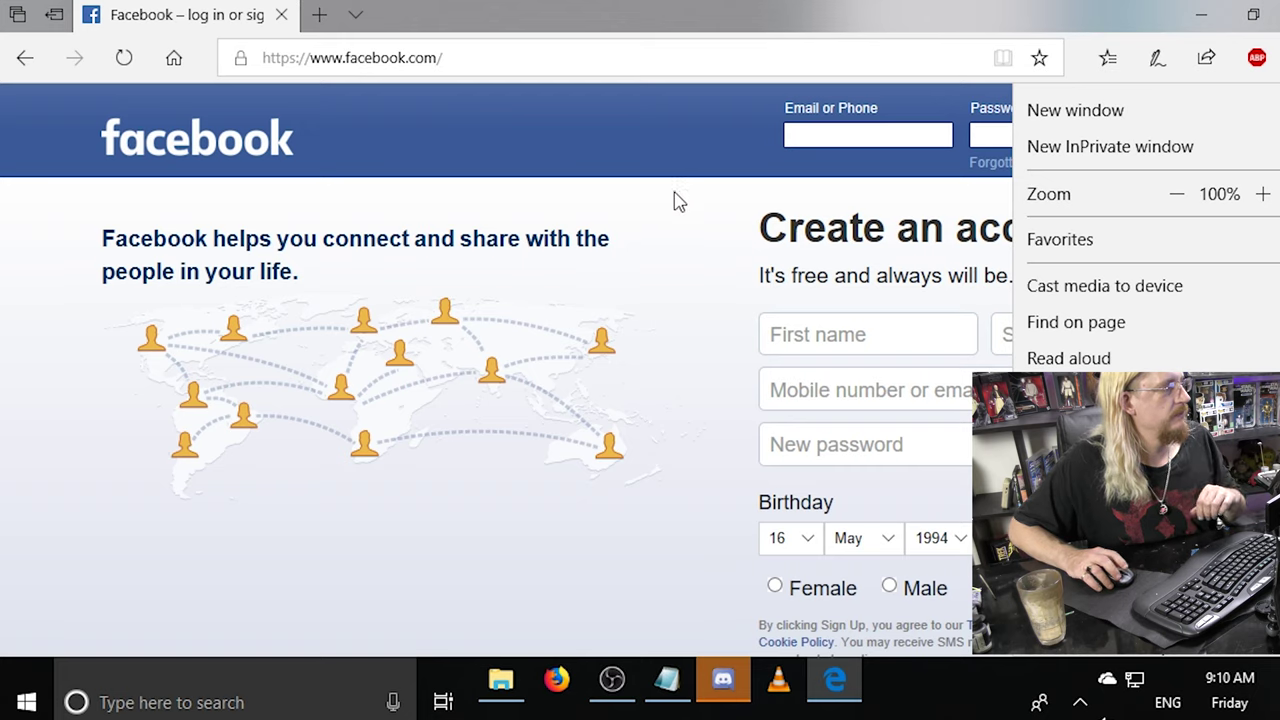
{"action": "scroll", "coordinate": [1200, 298], "scroll_direction": "down", "scroll_amount": 1}
{"action": "scroll", "coordinate": [1170, 340], "scroll_direction": "up", "scroll_amount": 1}
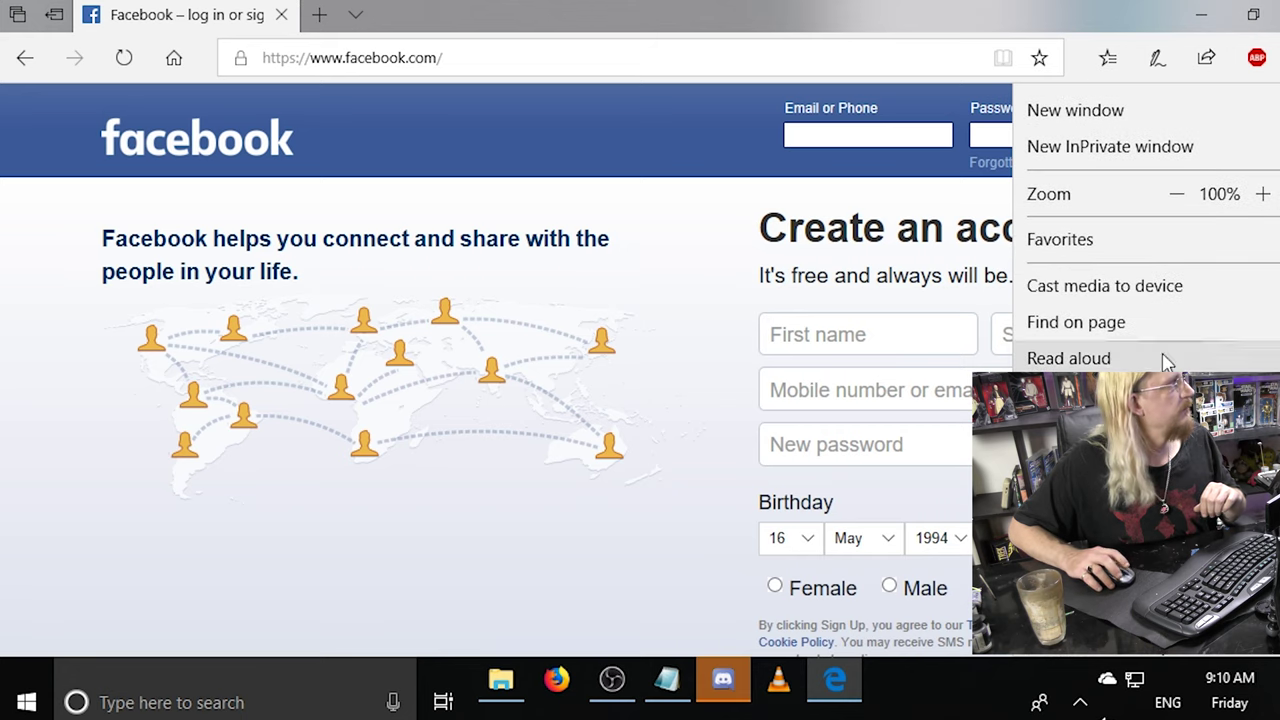
{"action": "left_click", "coordinate": [556, 50]}
{"action": "left_click", "coordinate": [508, 56]}
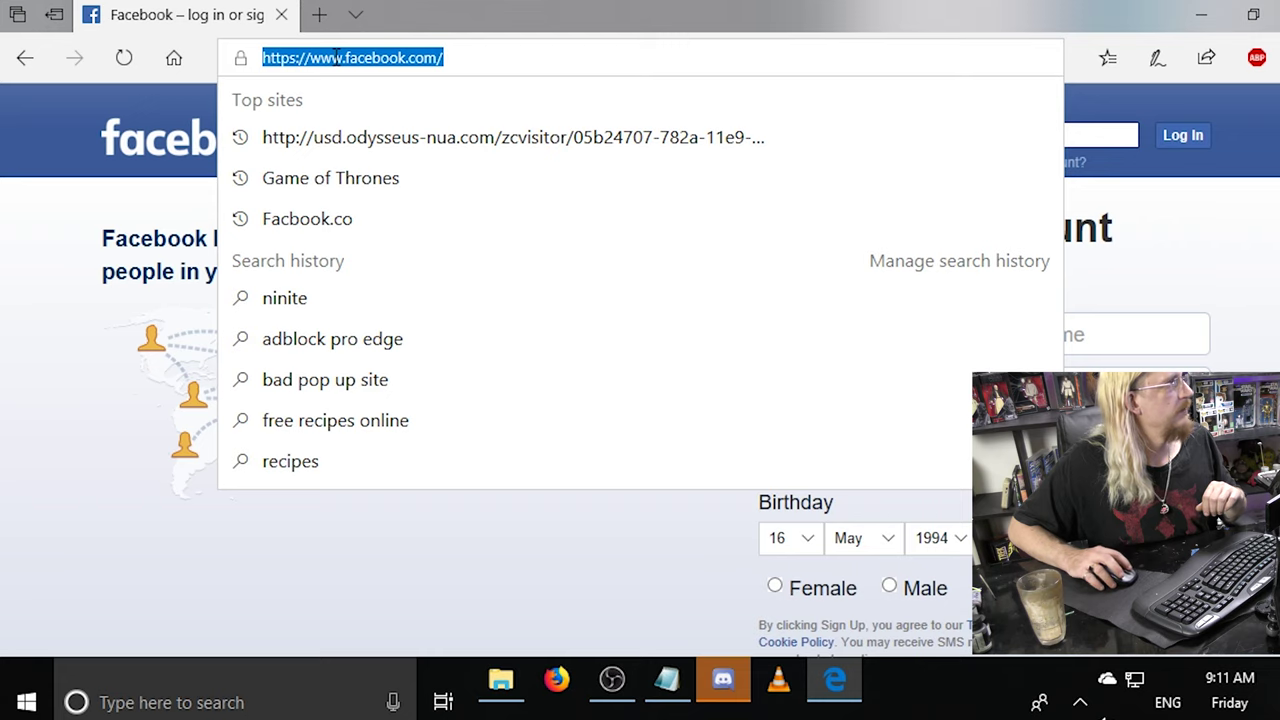
{"action": "left_click_drag", "start_coordinate": [335, 57], "coordinate": [946, 94]}
{"action": "left_click_drag", "start_coordinate": [509, 49], "coordinate": [256, 37]}
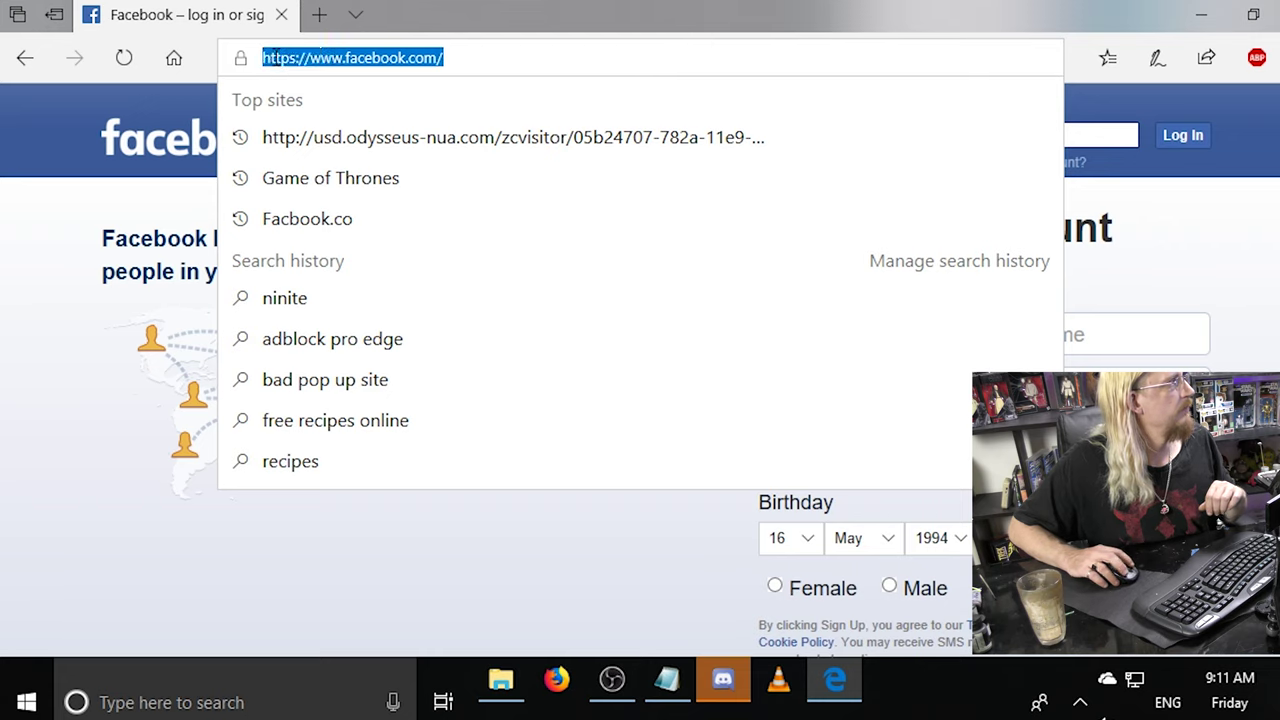
{"action": "right_click", "coordinate": [334, 60]}
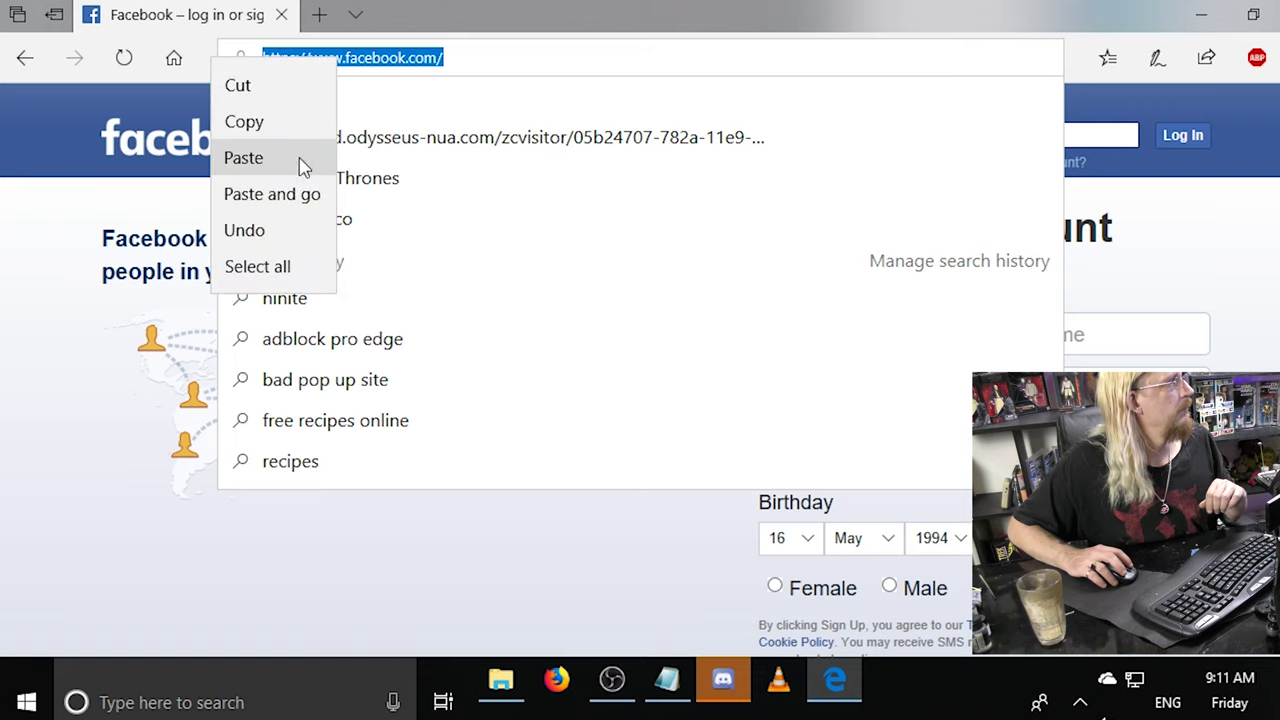
{"action": "left_click", "coordinate": [256, 124]}
{"action": "left_click", "coordinate": [1199, 16]}
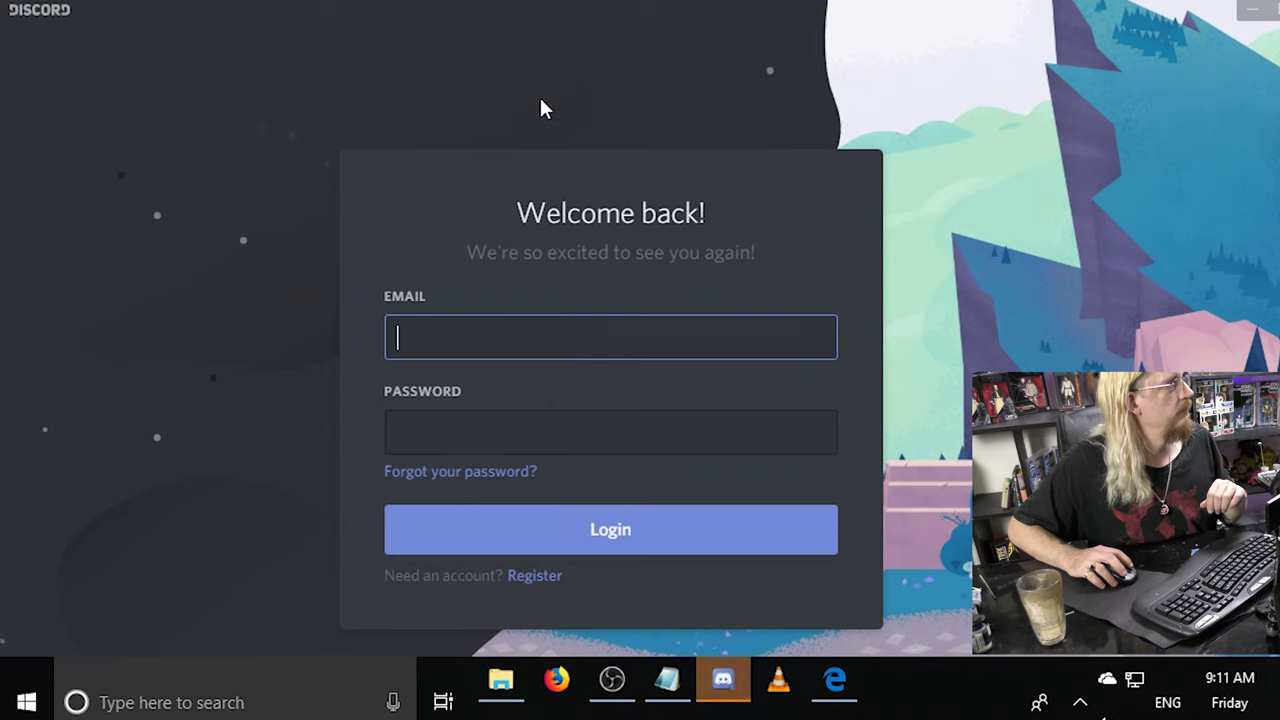
Minimize Discord, bring the Facebook Edge window back and close it with Alt+F4.
{"action": "left_click", "coordinate": [1252, 9]}
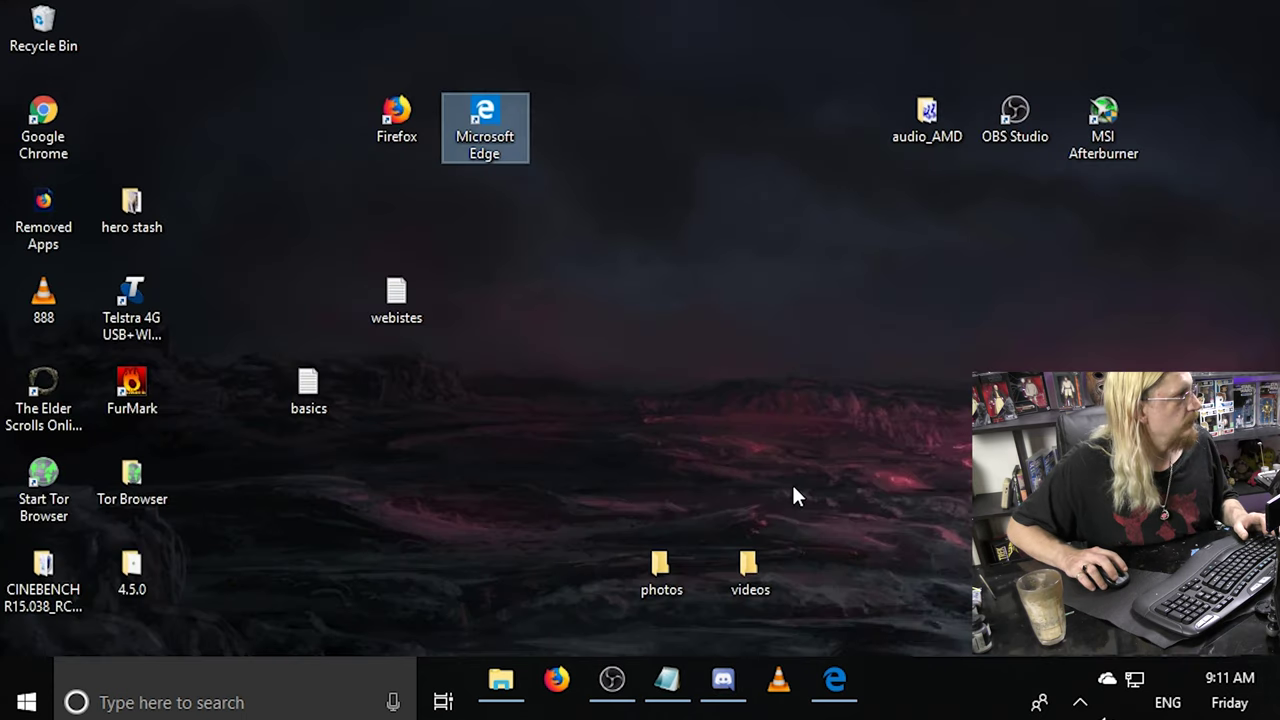
{"action": "right_click", "coordinate": [496, 269]}
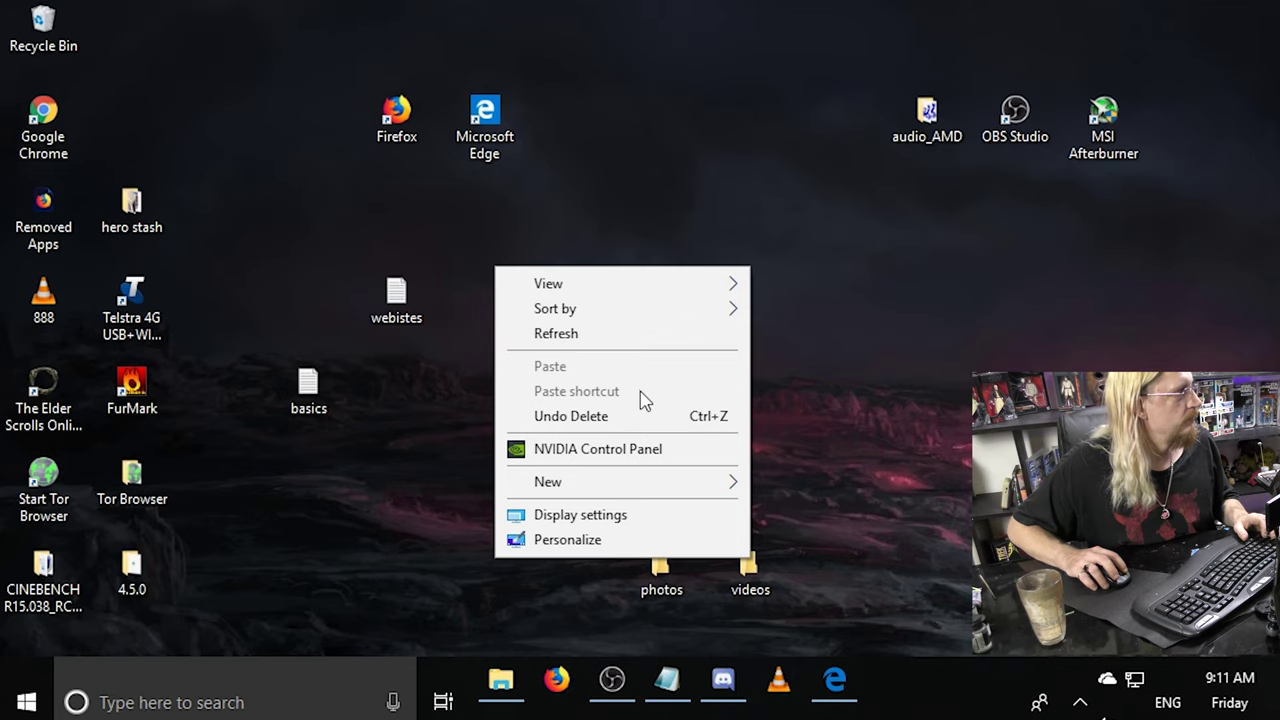
{"action": "left_click", "coordinate": [820, 262]}
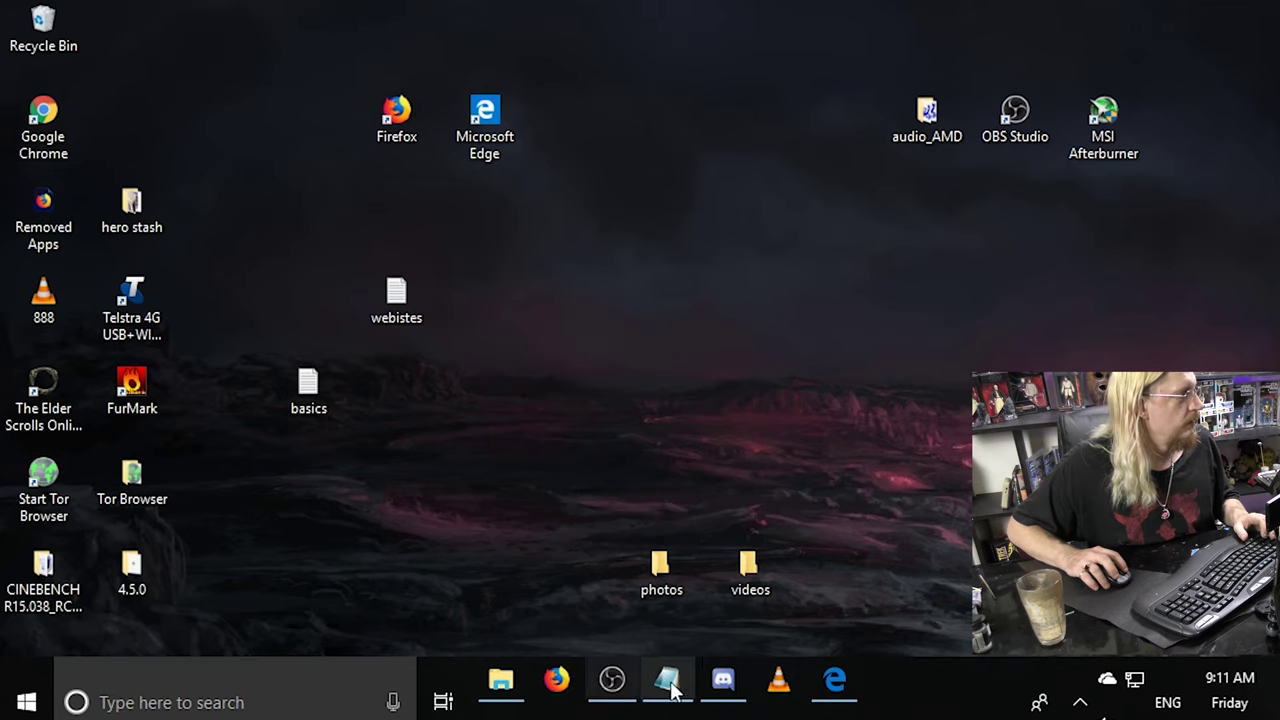
{"action": "left_click", "coordinate": [848, 700]}
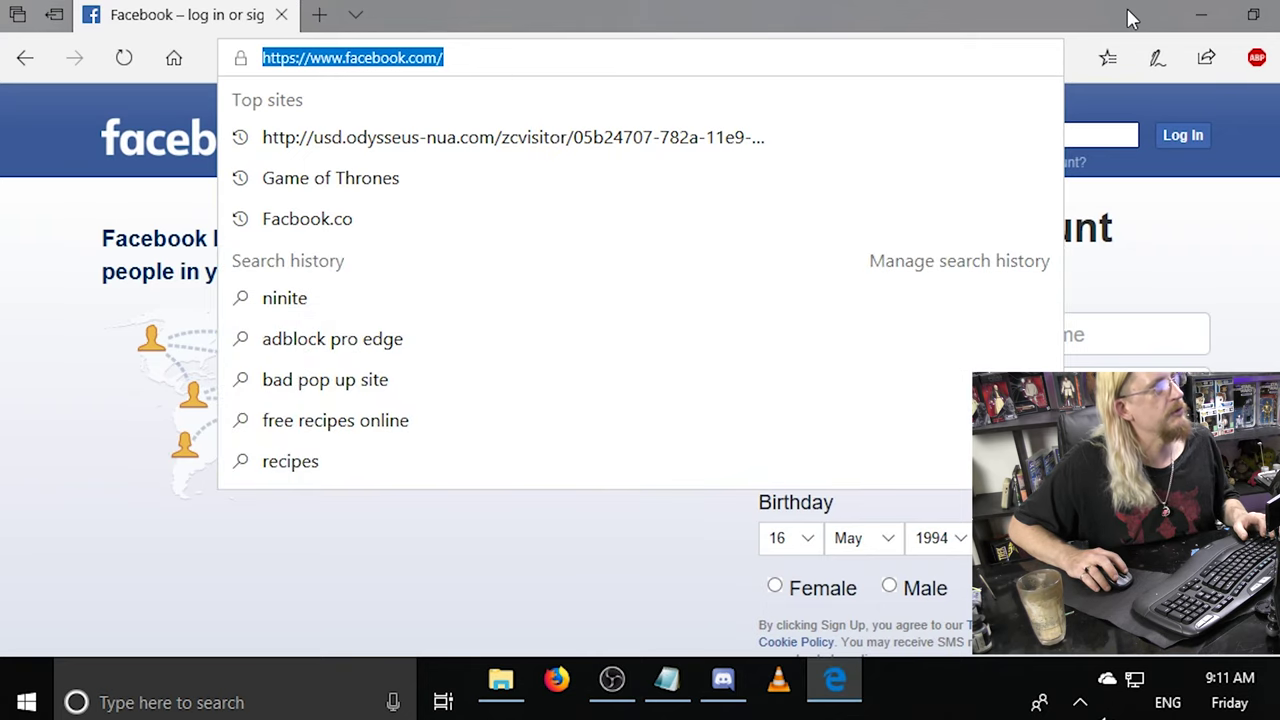
{"action": "key", "text": "alt+F4"}
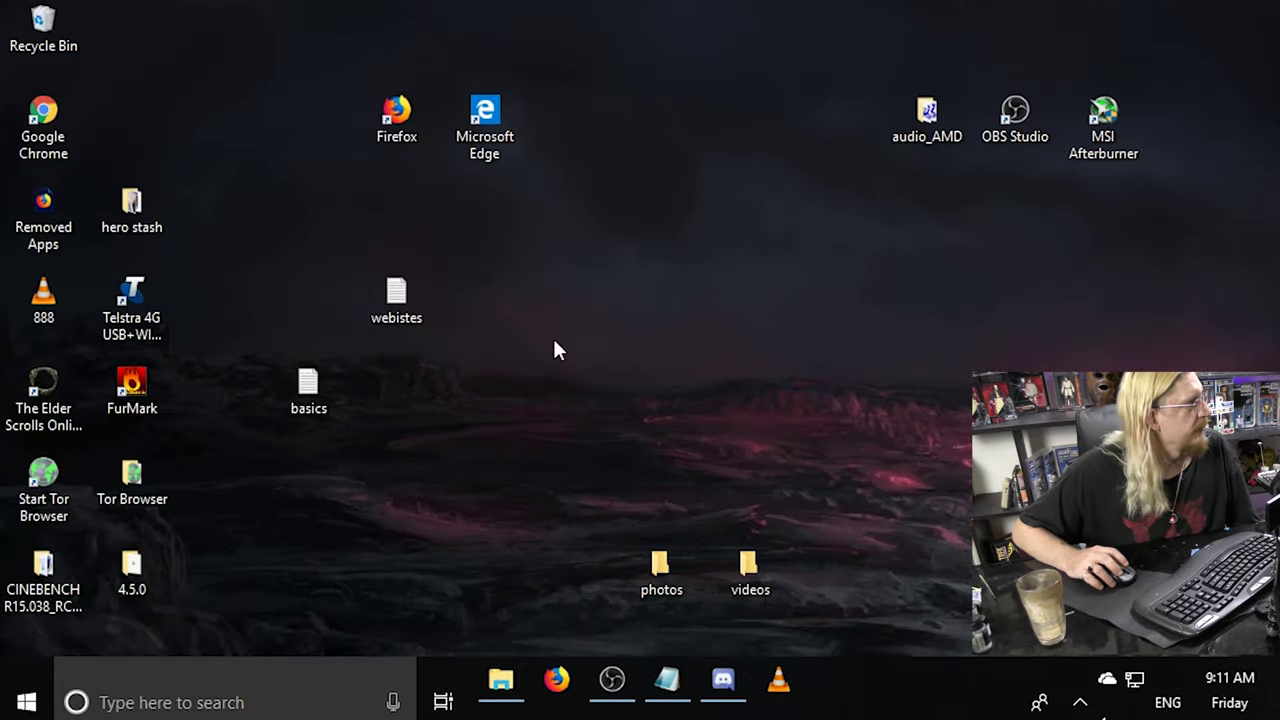
Move the webistes file above basics, then show Discord and minimize it again.
{"action": "left_click_drag", "start_coordinate": [398, 296], "coordinate": [293, 312]}
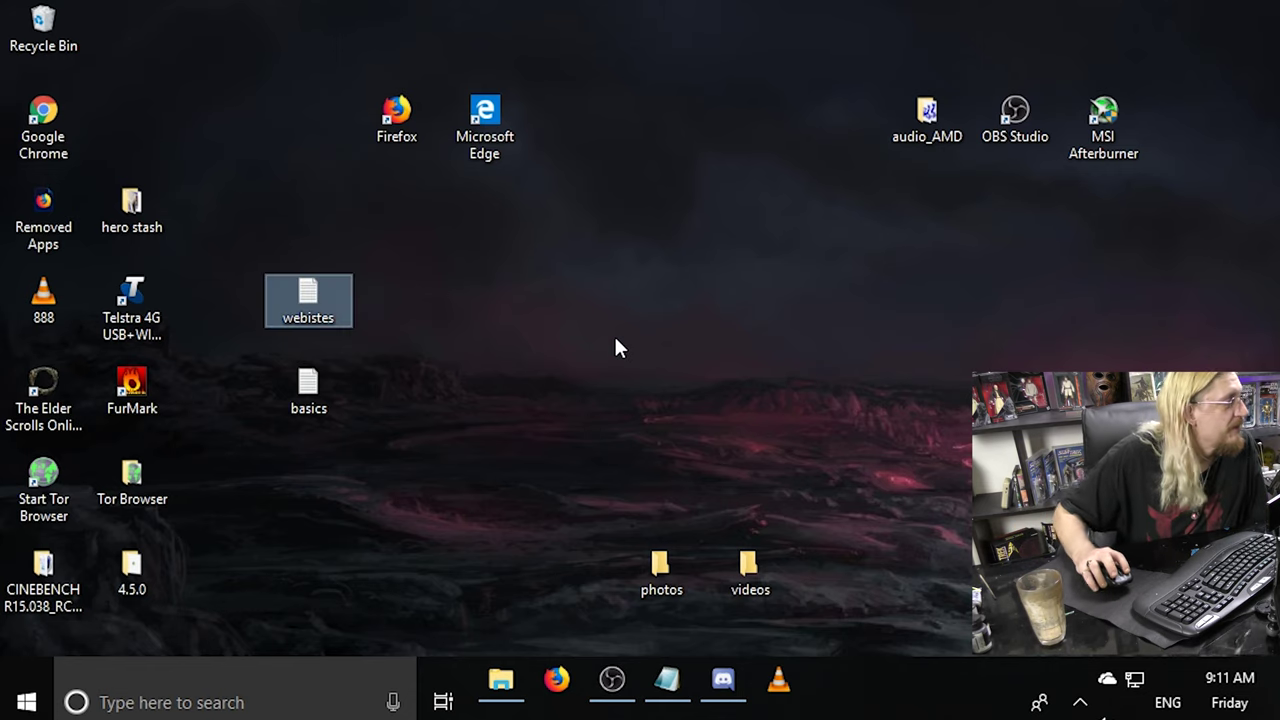
{"action": "left_click", "coordinate": [738, 690]}
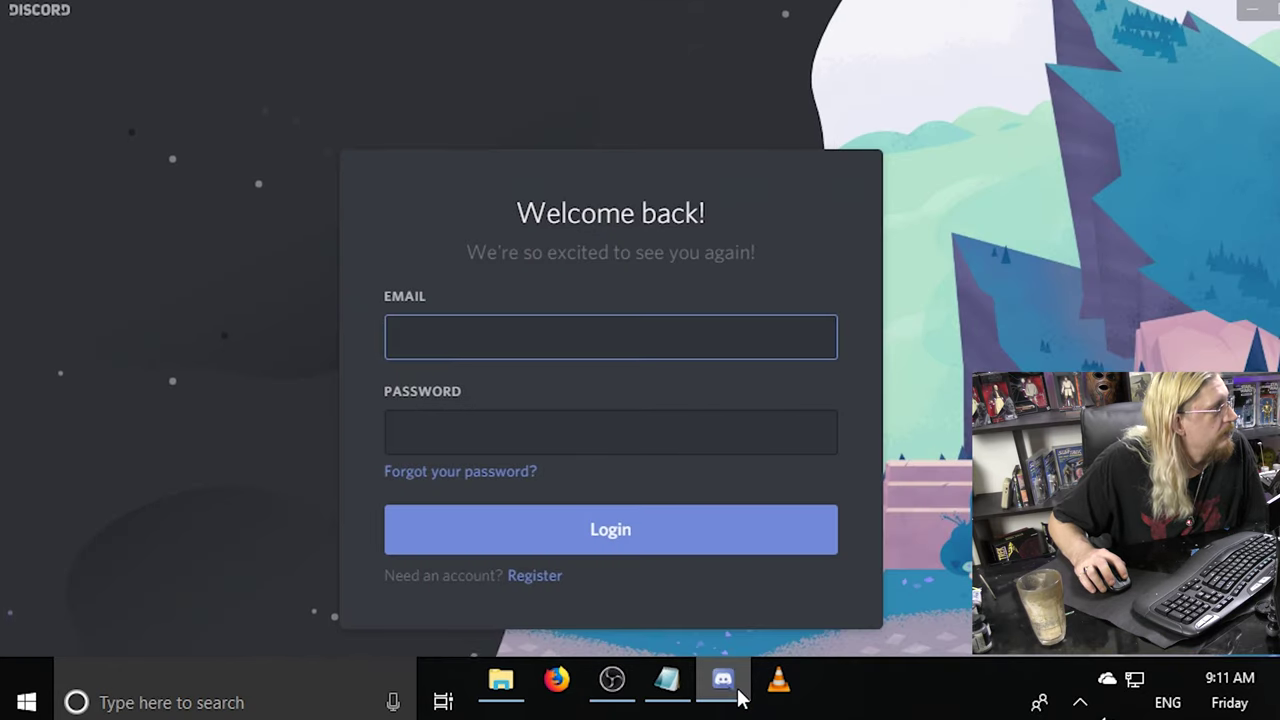
{"action": "left_click", "coordinate": [724, 684]}
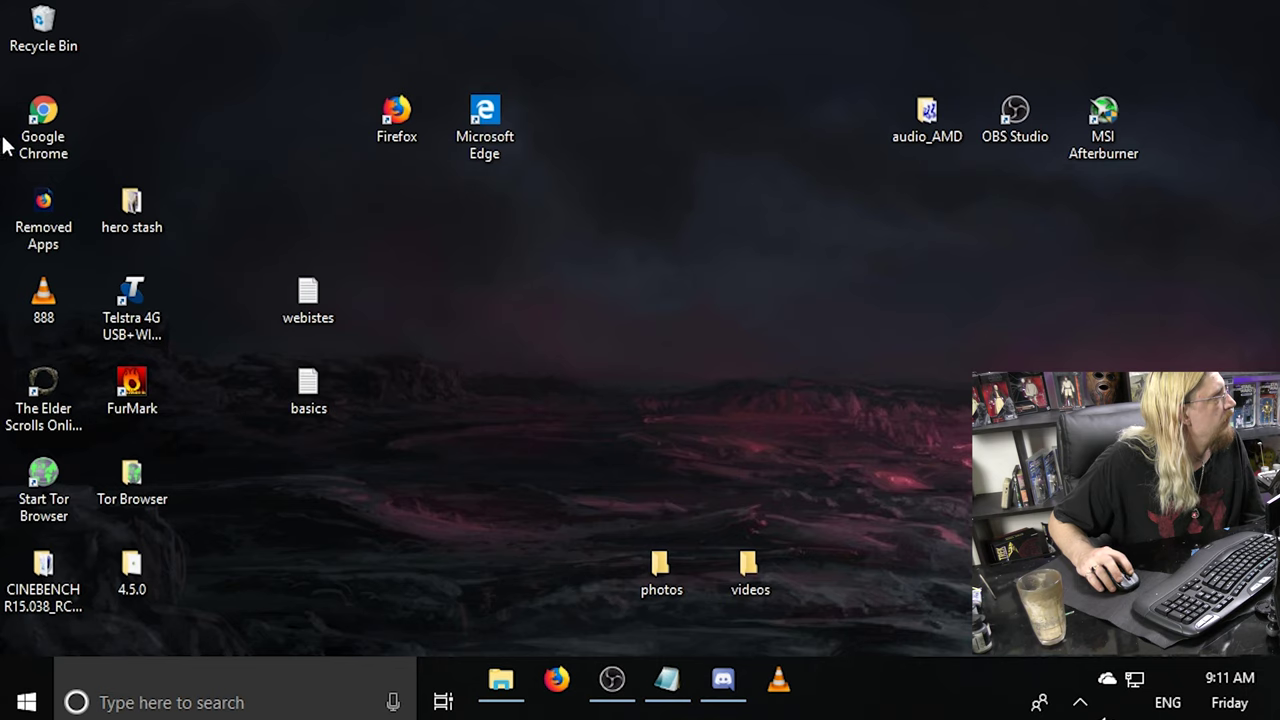
{"action": "right_click", "coordinate": [403, 315]}
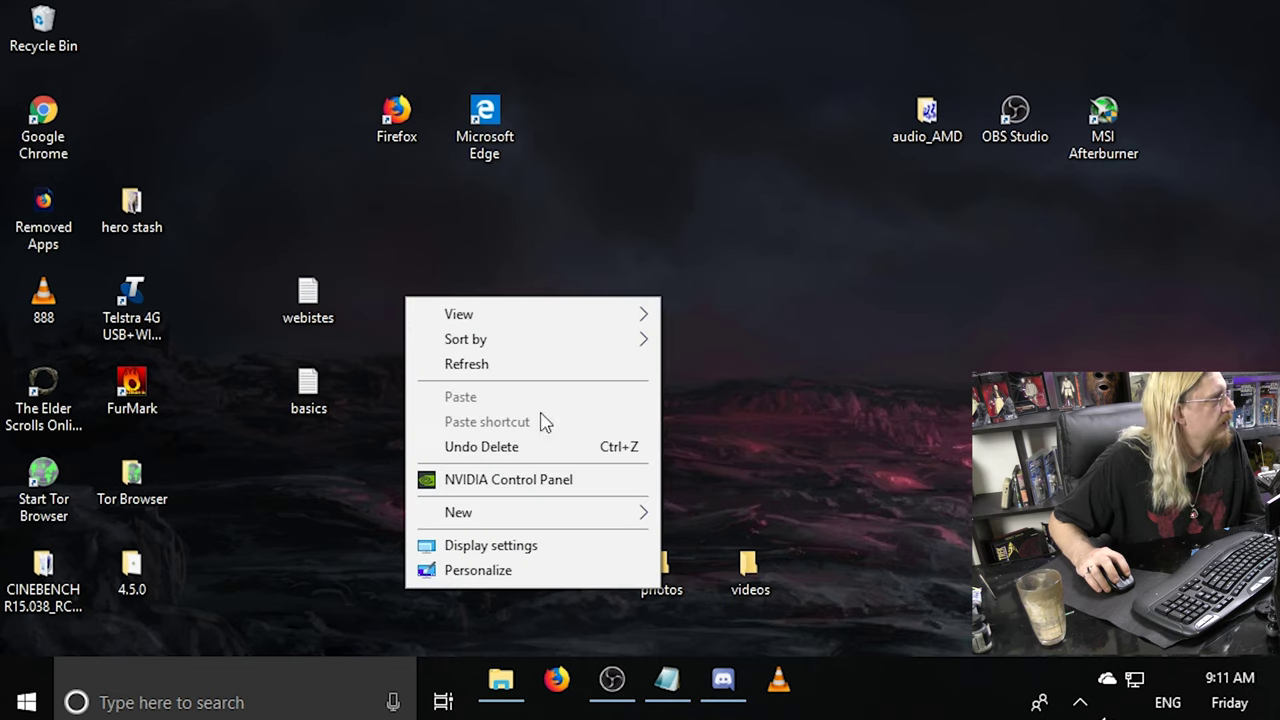
Create a new desktop folder named other.
{"action": "mouse_move", "coordinate": [527, 514]}
{"action": "left_click", "coordinate": [752, 517]}
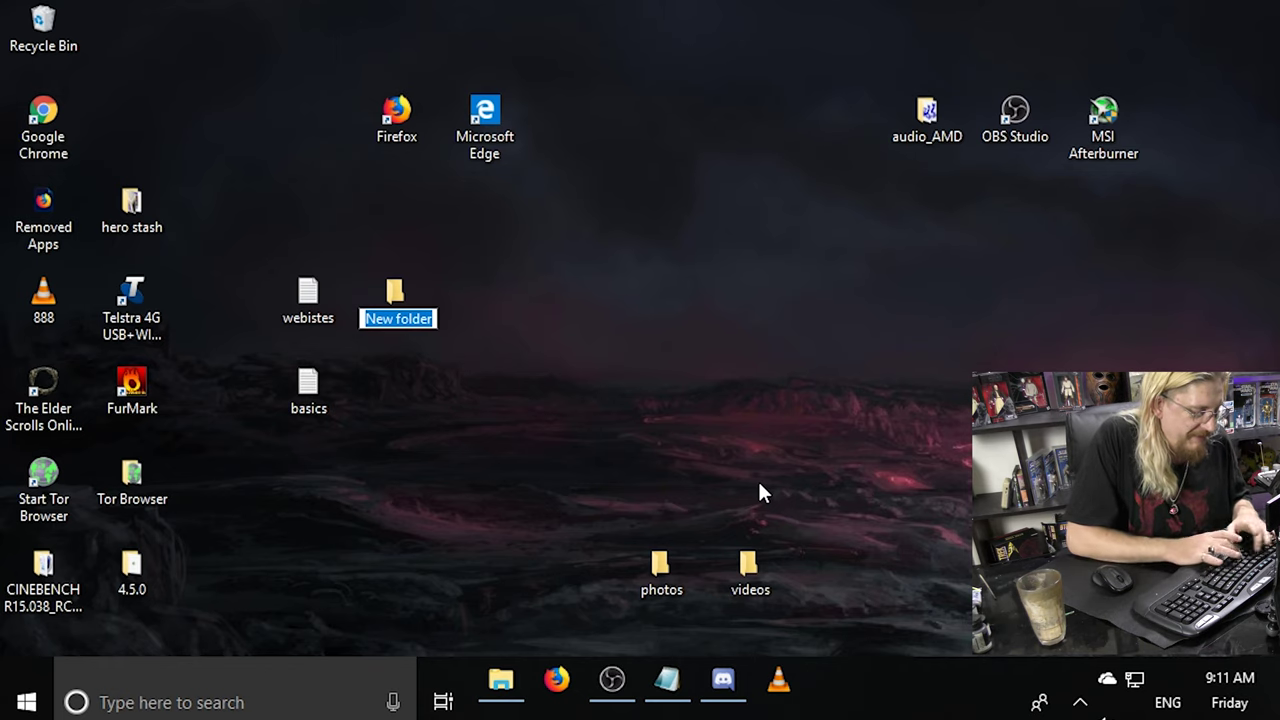
{"action": "type", "text": "other"}
{"action": "key", "text": "Return"}
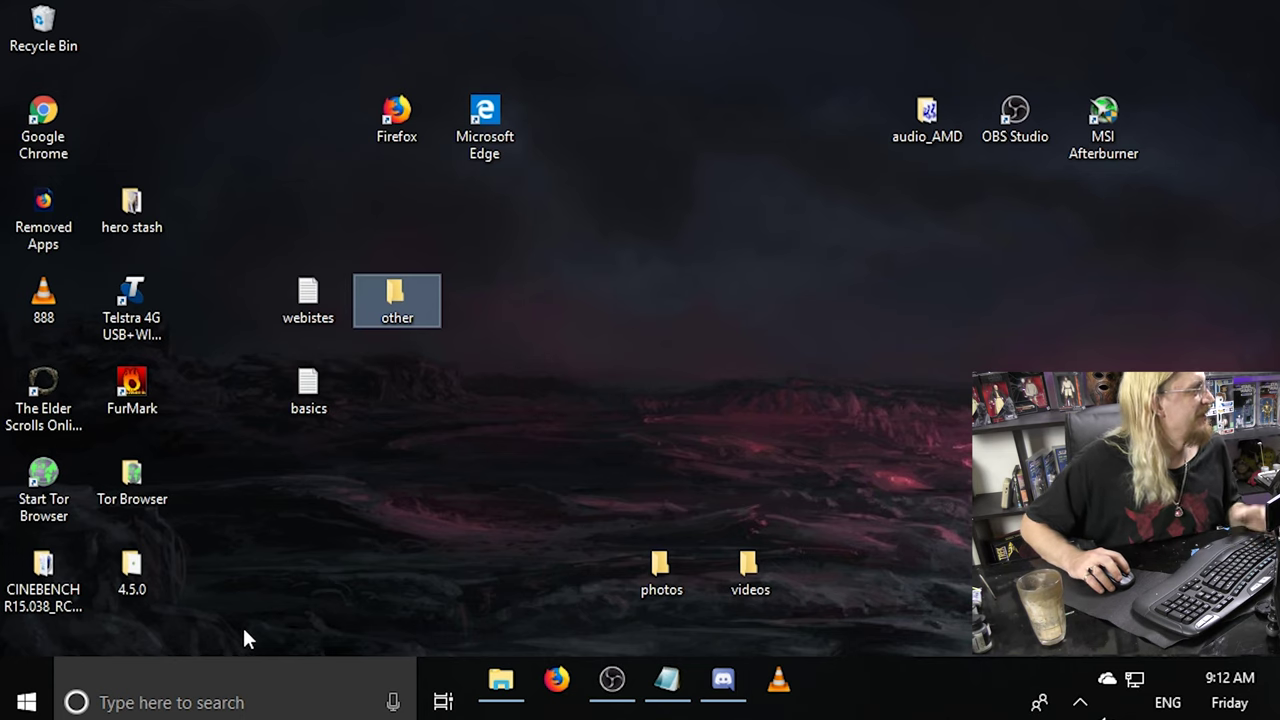
Put the eleven scattered items into other and line other, photos and videos up top-left.
{"action": "left_click_drag", "start_coordinate": [238, 612], "coordinate": [397, 305]}
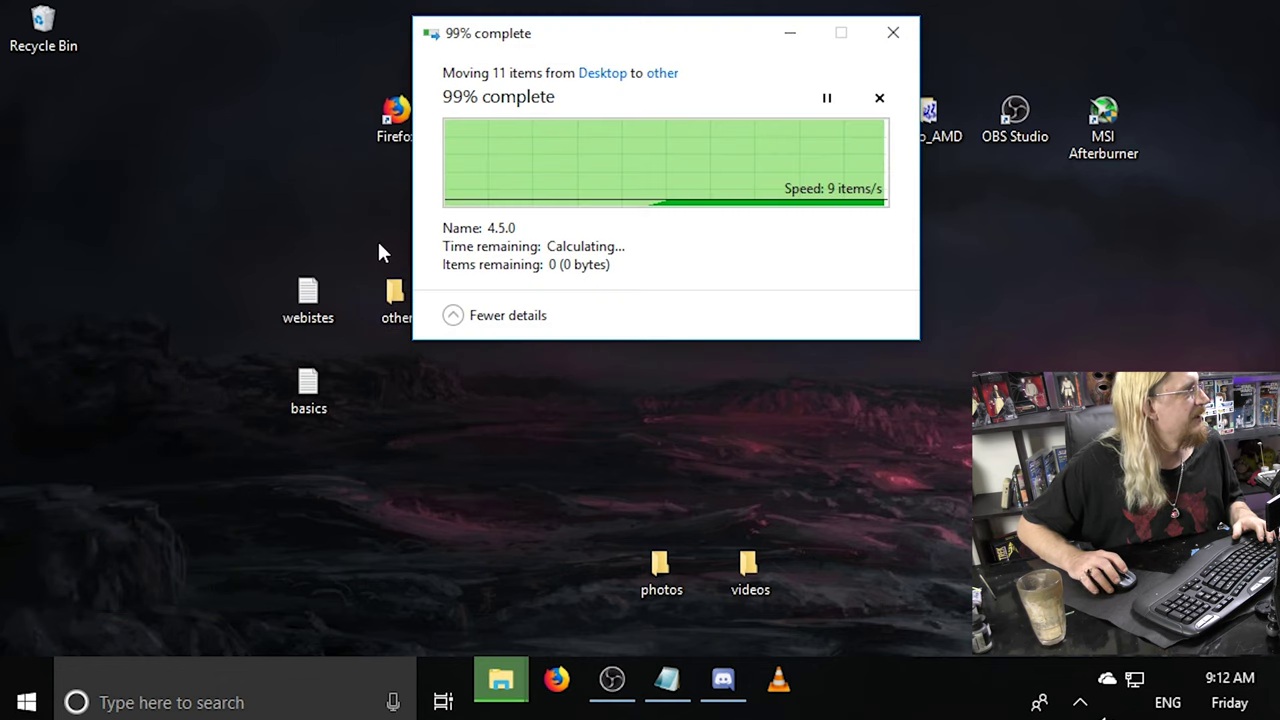
{"action": "left_click_drag", "start_coordinate": [411, 286], "coordinate": [50, 120]}
{"action": "left_click_drag", "start_coordinate": [853, 588], "coordinate": [46, 196]}
{"action": "left_click_drag", "start_coordinate": [597, 163], "coordinate": [350, 83]}
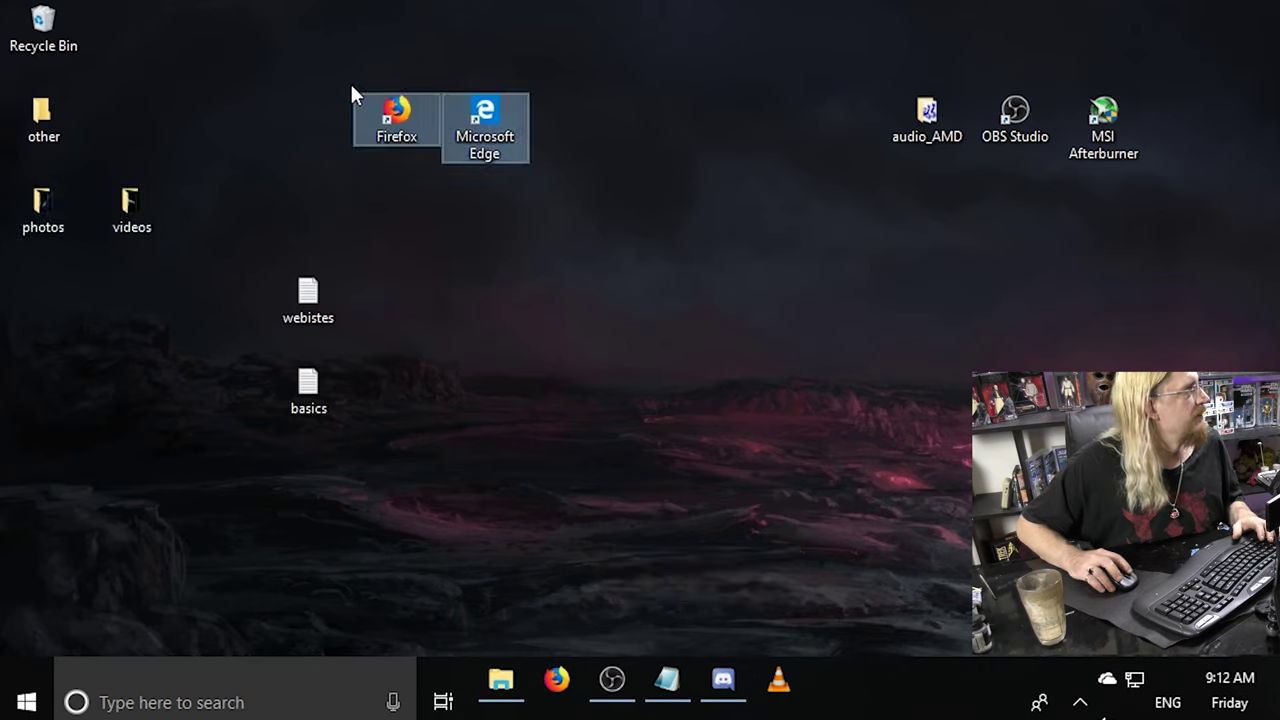
Pin Microsoft Edge to the taskbar and delete the Firefox and Edge desktop shortcuts.
{"action": "left_click", "coordinate": [405, 130]}
{"action": "left_click", "coordinate": [490, 130]}
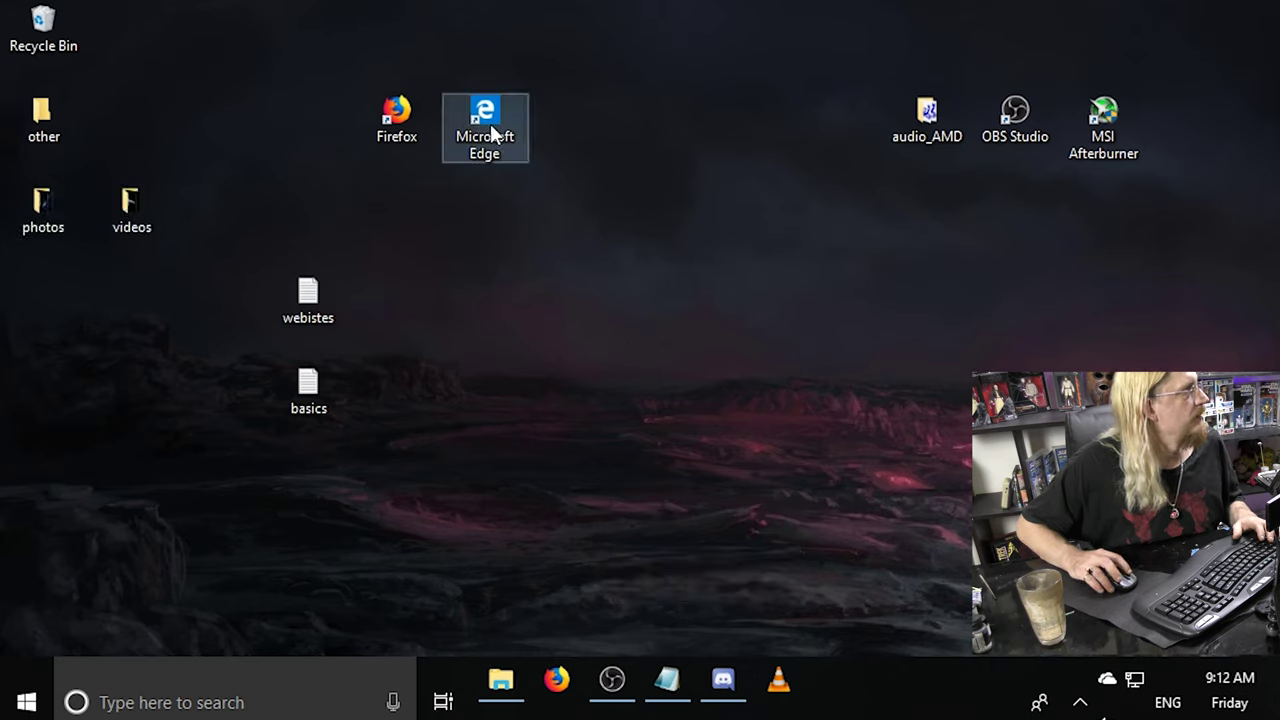
{"action": "right_click", "coordinate": [493, 122]}
{"action": "left_click", "coordinate": [568, 214]}
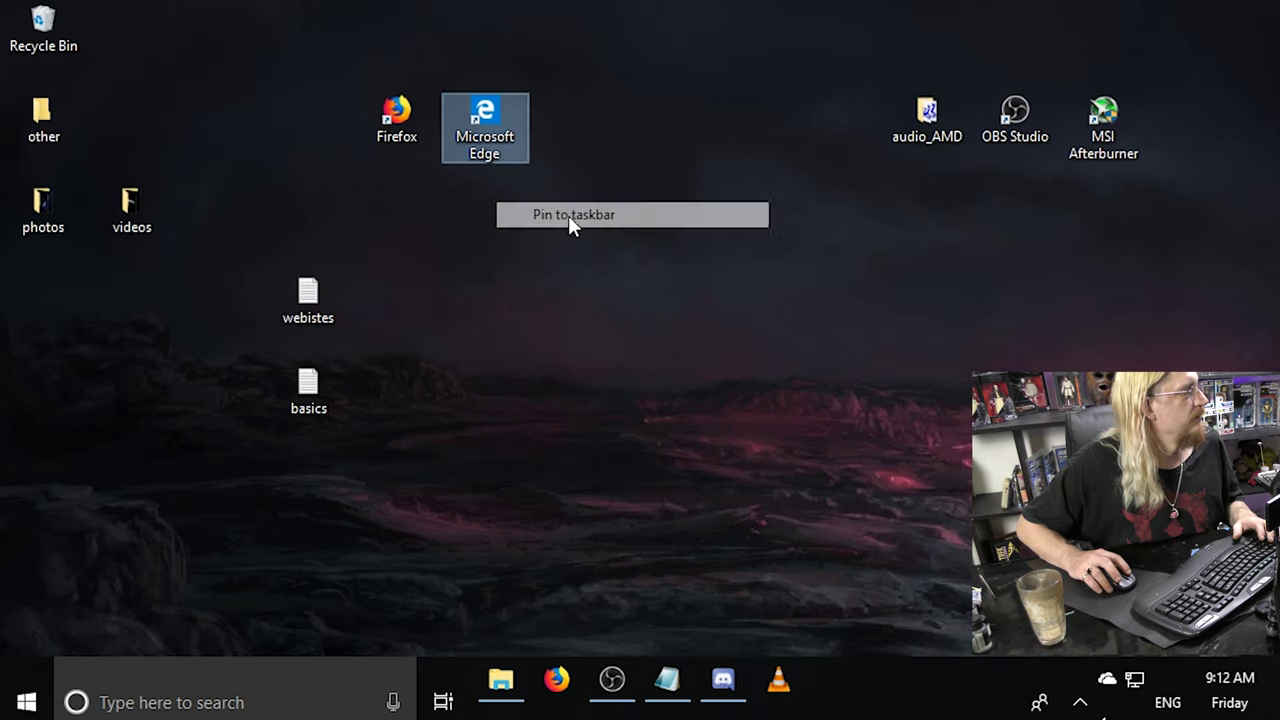
{"action": "left_click_drag", "start_coordinate": [585, 183], "coordinate": [40, 30]}
Move audio_AMD, OBS Studio and MSI Afterburner into the other folder.
{"action": "left_click_drag", "start_coordinate": [826, 24], "coordinate": [1194, 196]}
{"action": "left_click_drag", "start_coordinate": [1033, 140], "coordinate": [30, 115]}
{"action": "left_click_drag", "start_coordinate": [417, 482], "coordinate": [43, 294]}
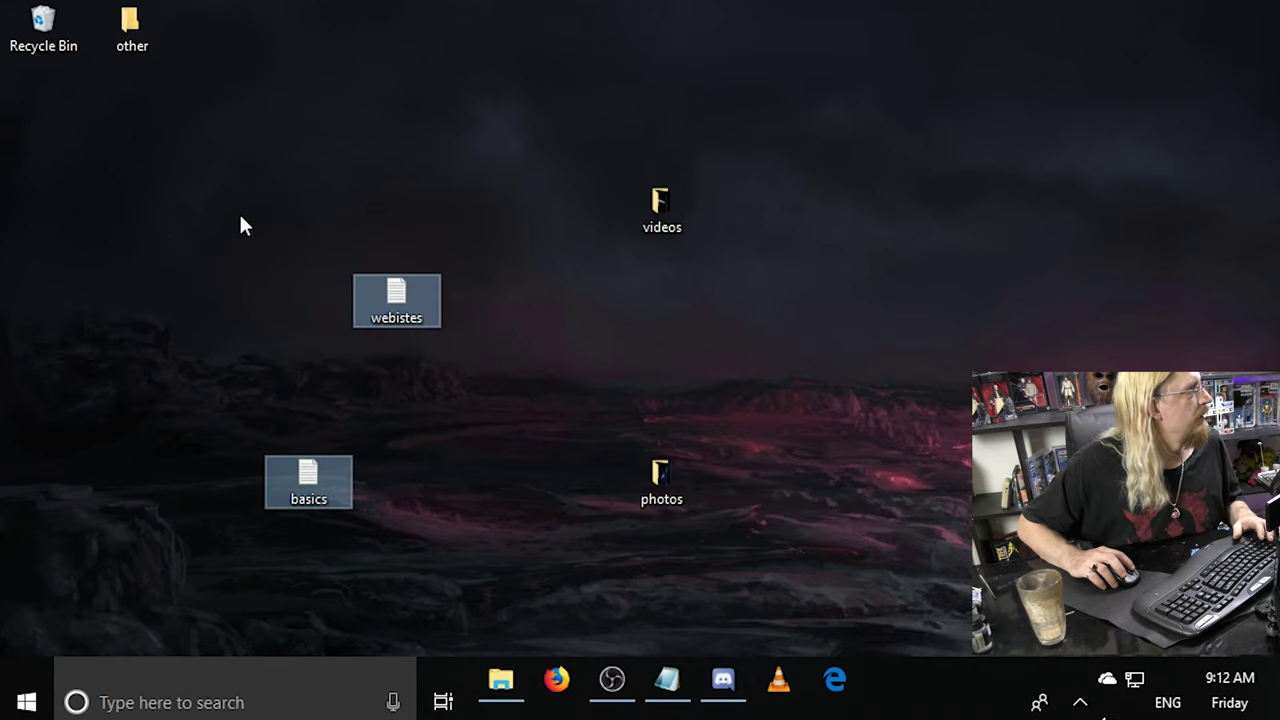
{"action": "right_click", "coordinate": [338, 192]}
Sort the desktop icons by item type and check the videos folder's contents.
{"action": "mouse_move", "coordinate": [500, 232]}
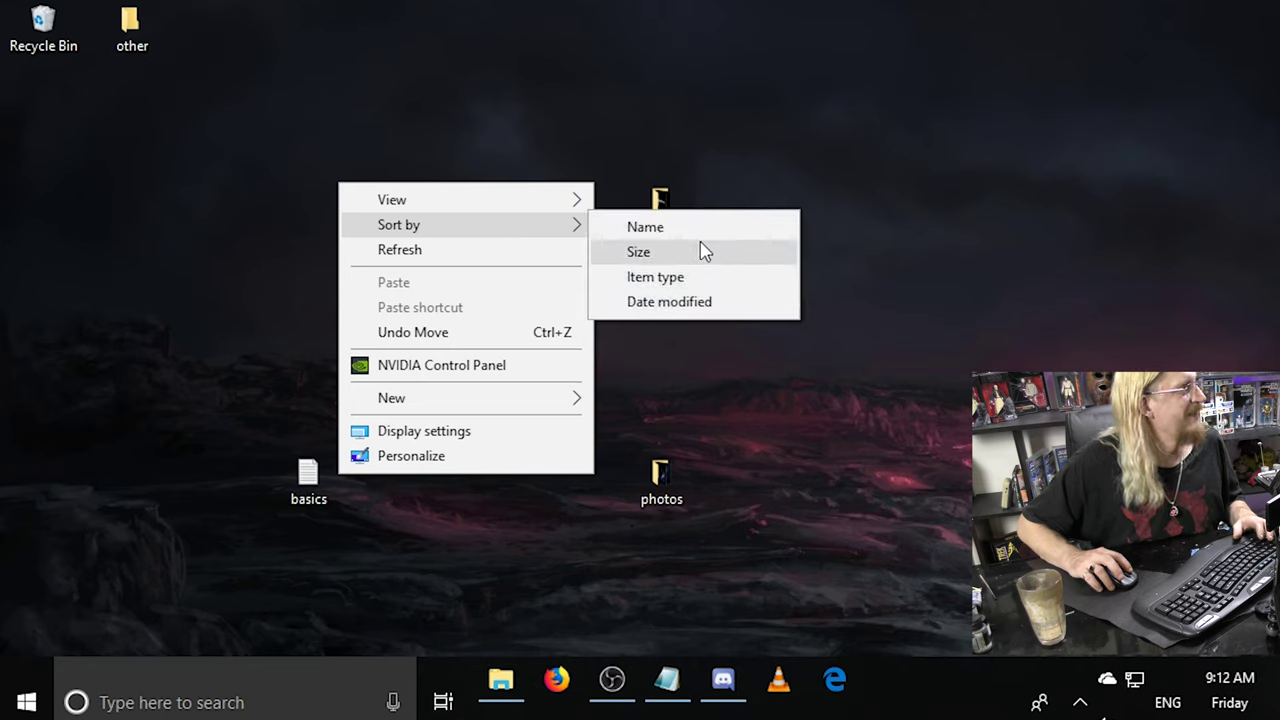
{"action": "left_click", "coordinate": [689, 277]}
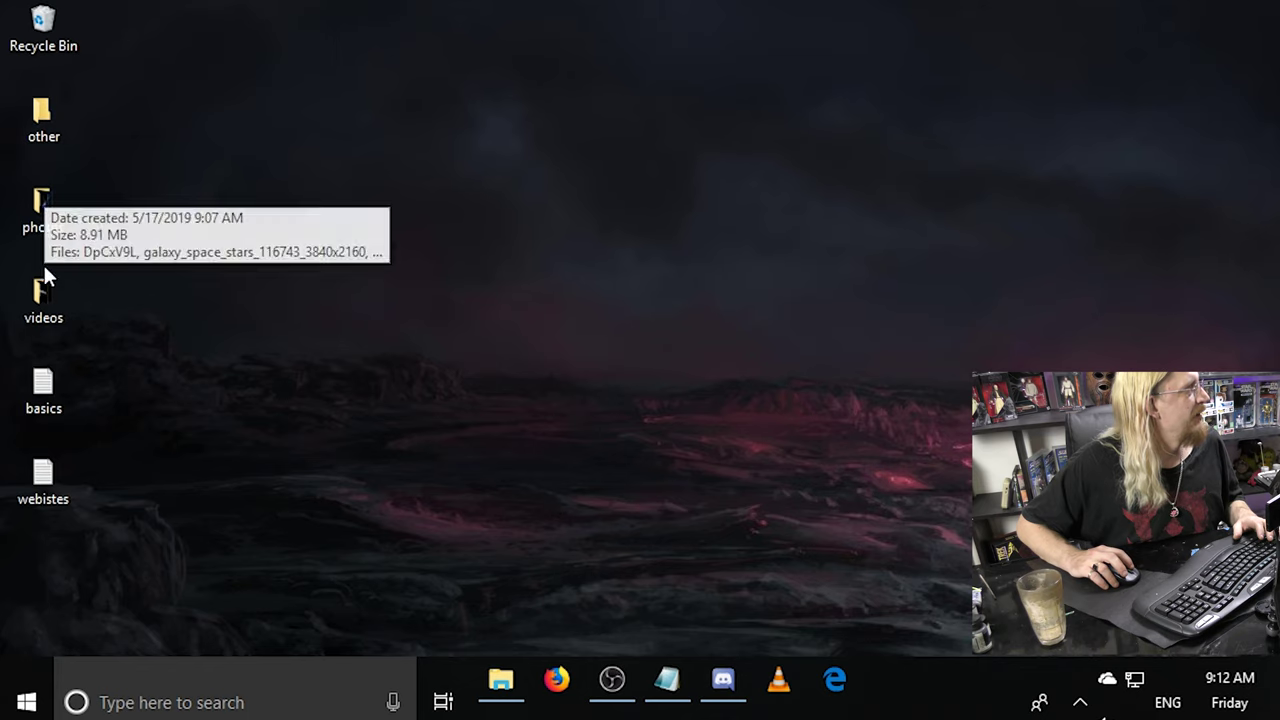
{"action": "double_click", "coordinate": [45, 312]}
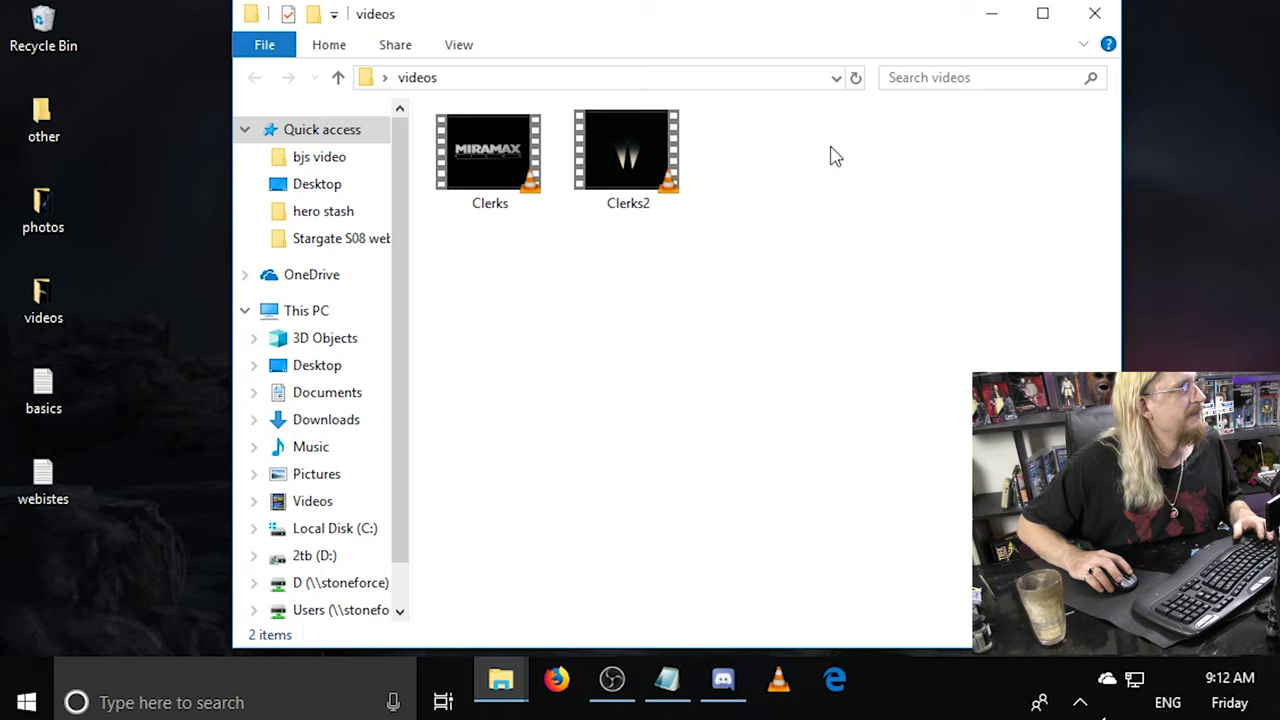
{"action": "left_click", "coordinate": [1094, 13]}
Open the photos folder to check its seven images, then close it.
{"action": "double_click", "coordinate": [27, 229]}
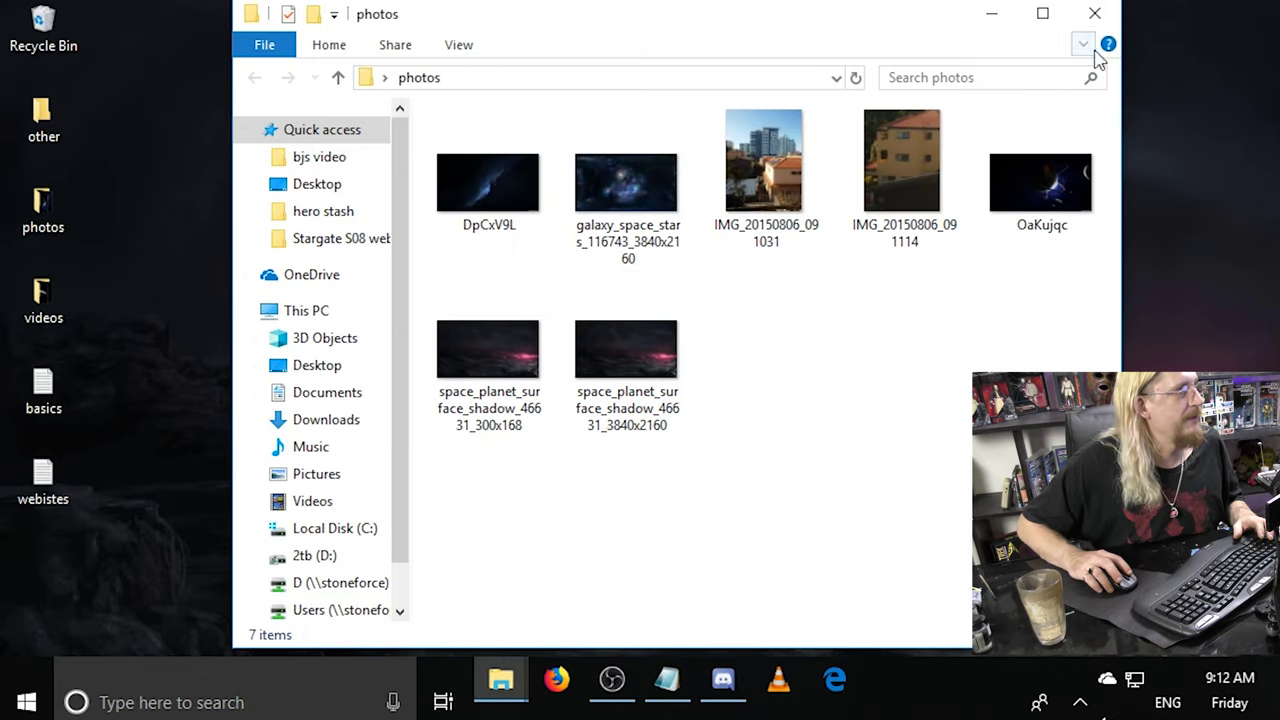
{"action": "left_click", "coordinate": [1104, 14]}
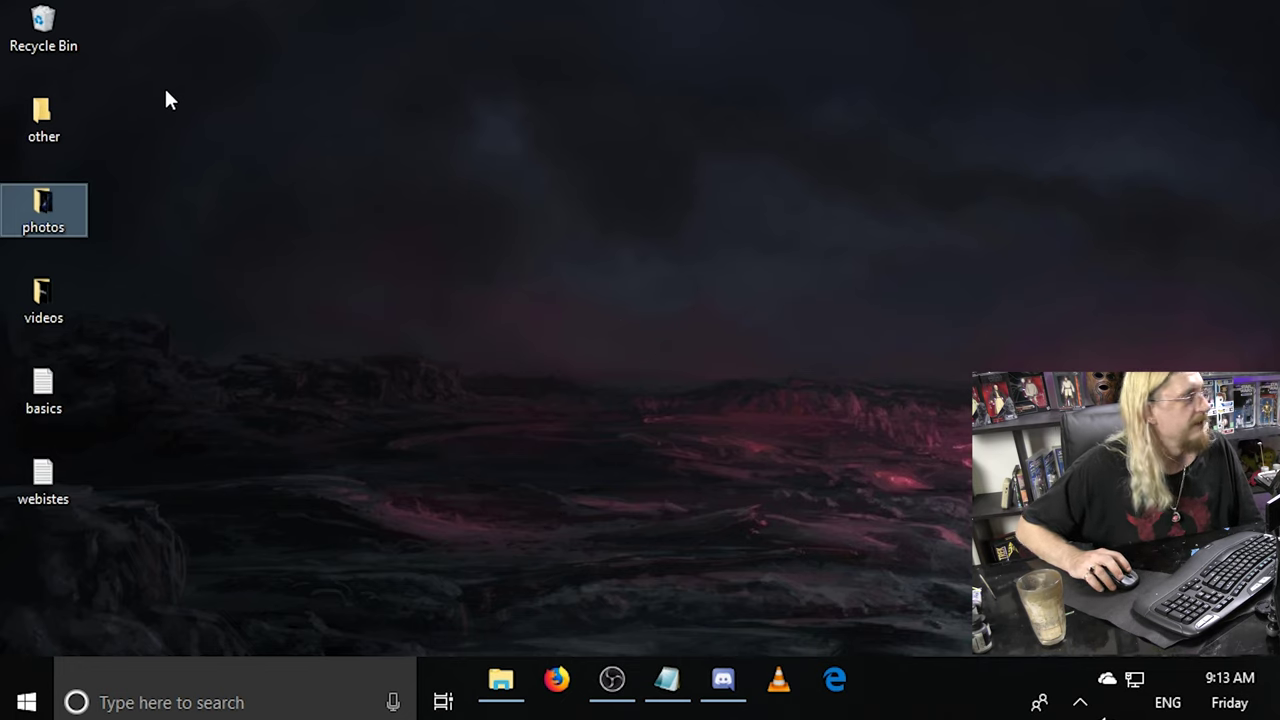
{"action": "left_click", "coordinate": [42, 22]}
Empty the Recycle Bin, confirming permanent deletion of its six items.
{"action": "right_click", "coordinate": [36, 36]}
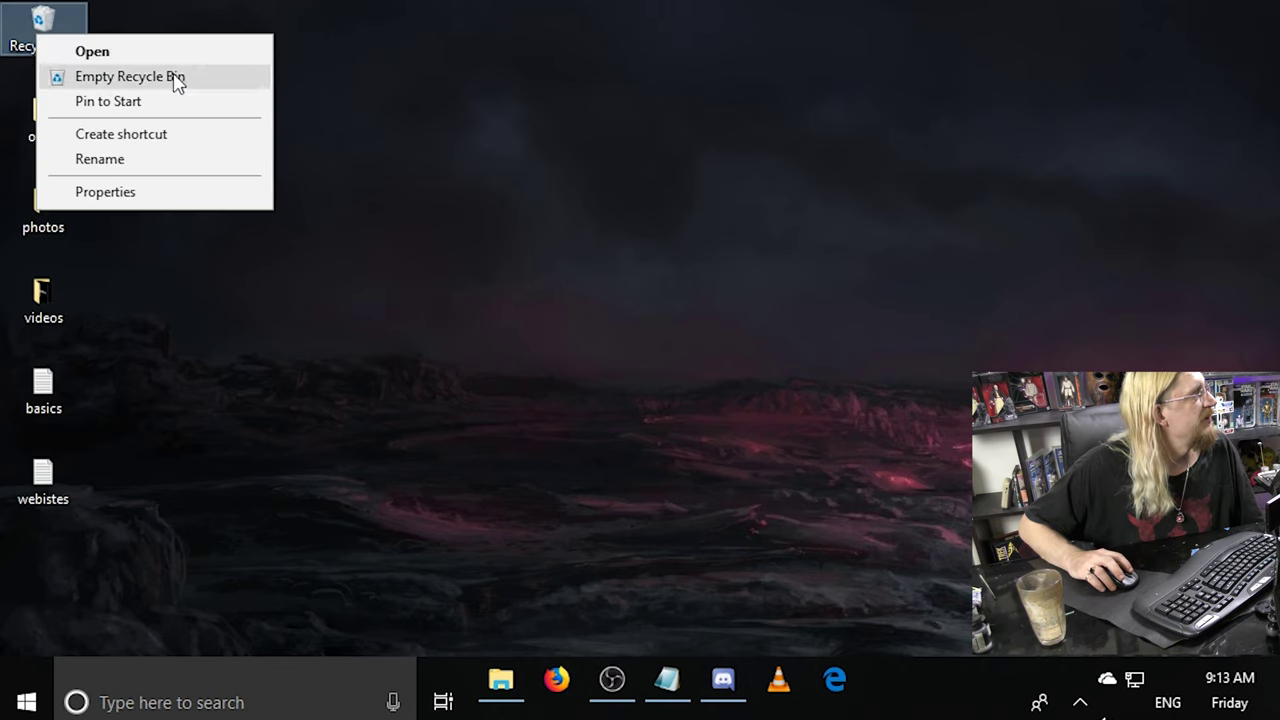
{"action": "left_click", "coordinate": [172, 76]}
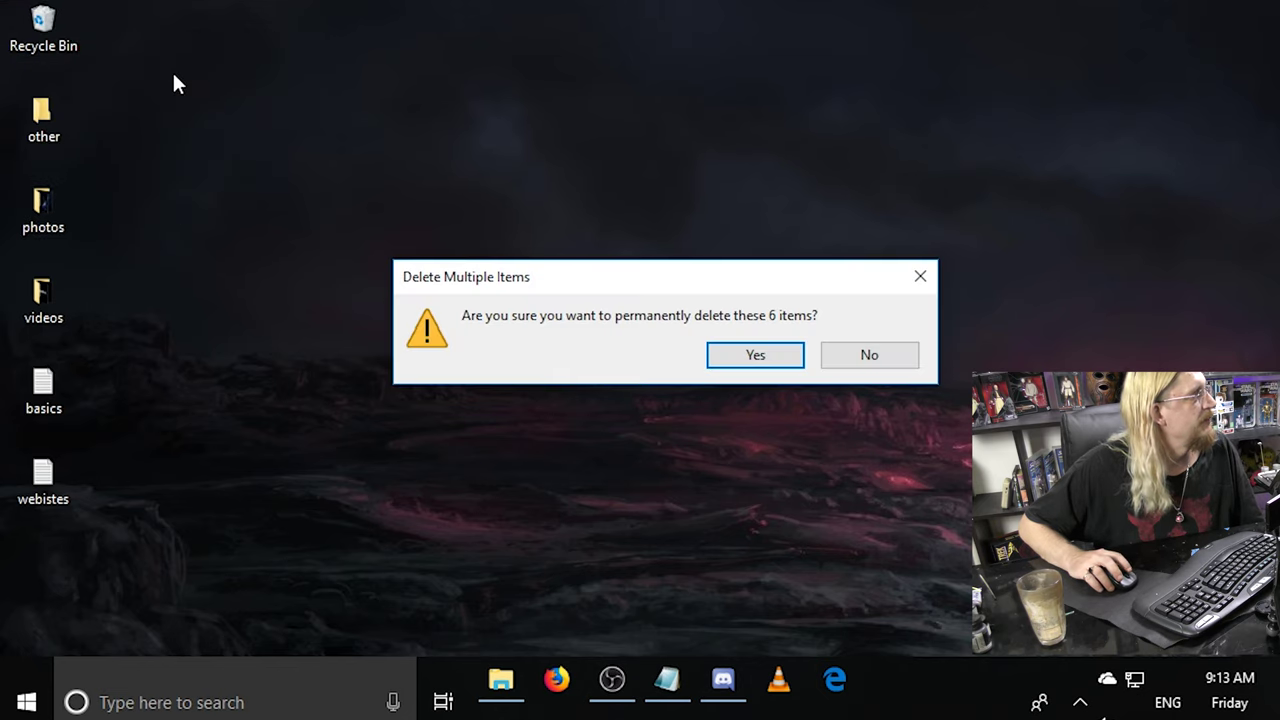
{"action": "left_click", "coordinate": [752, 358]}
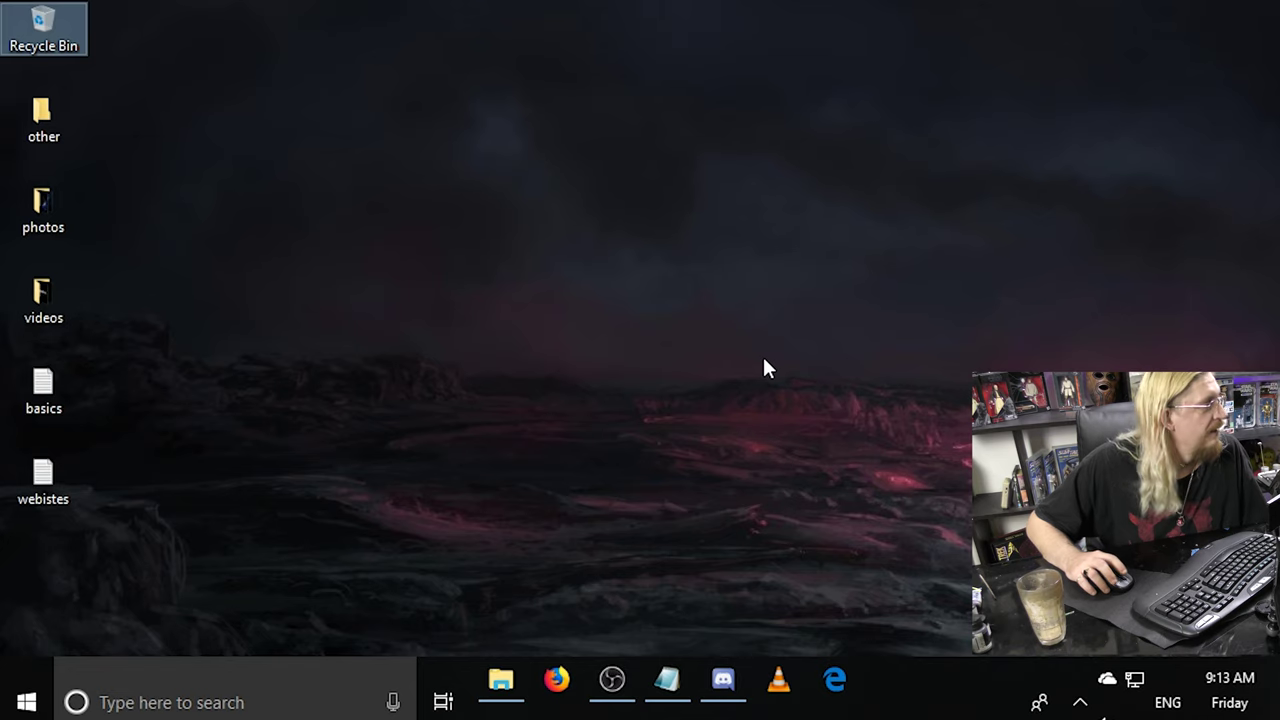
{"action": "right_click", "coordinate": [215, 205]}
{"action": "mouse_move", "coordinate": [380, 400]}
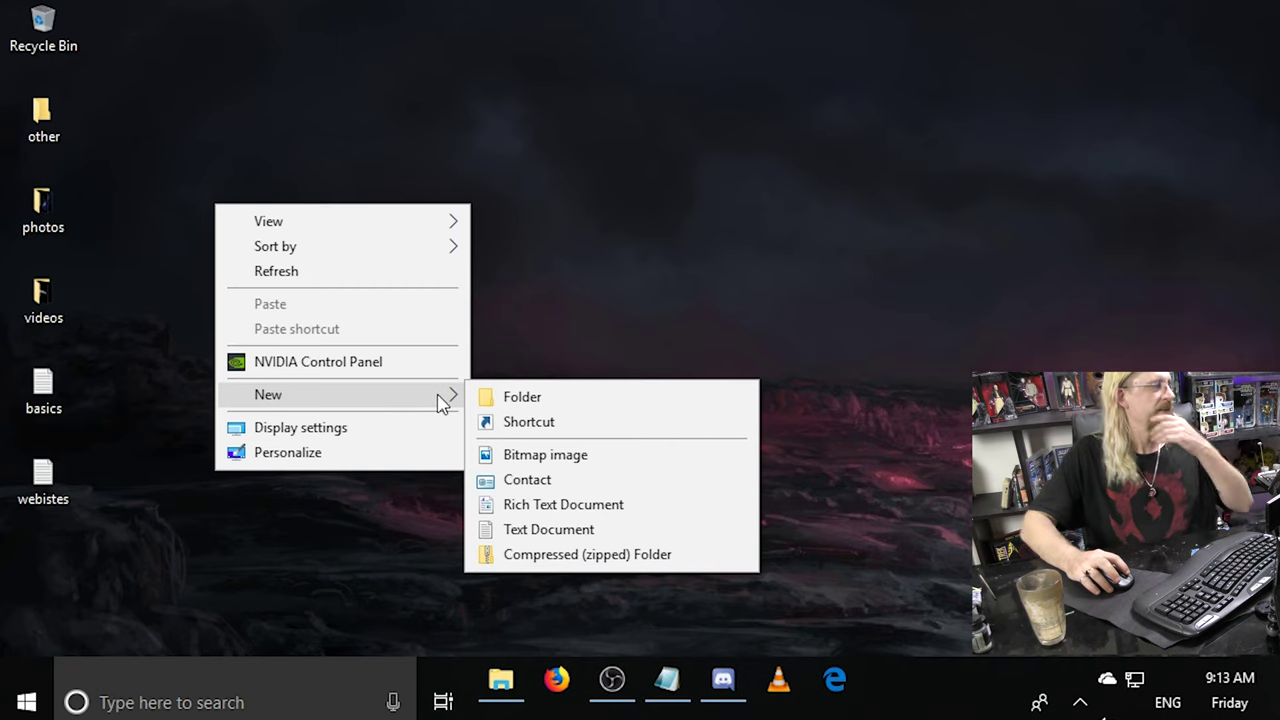
{"action": "left_click", "coordinate": [569, 424]}
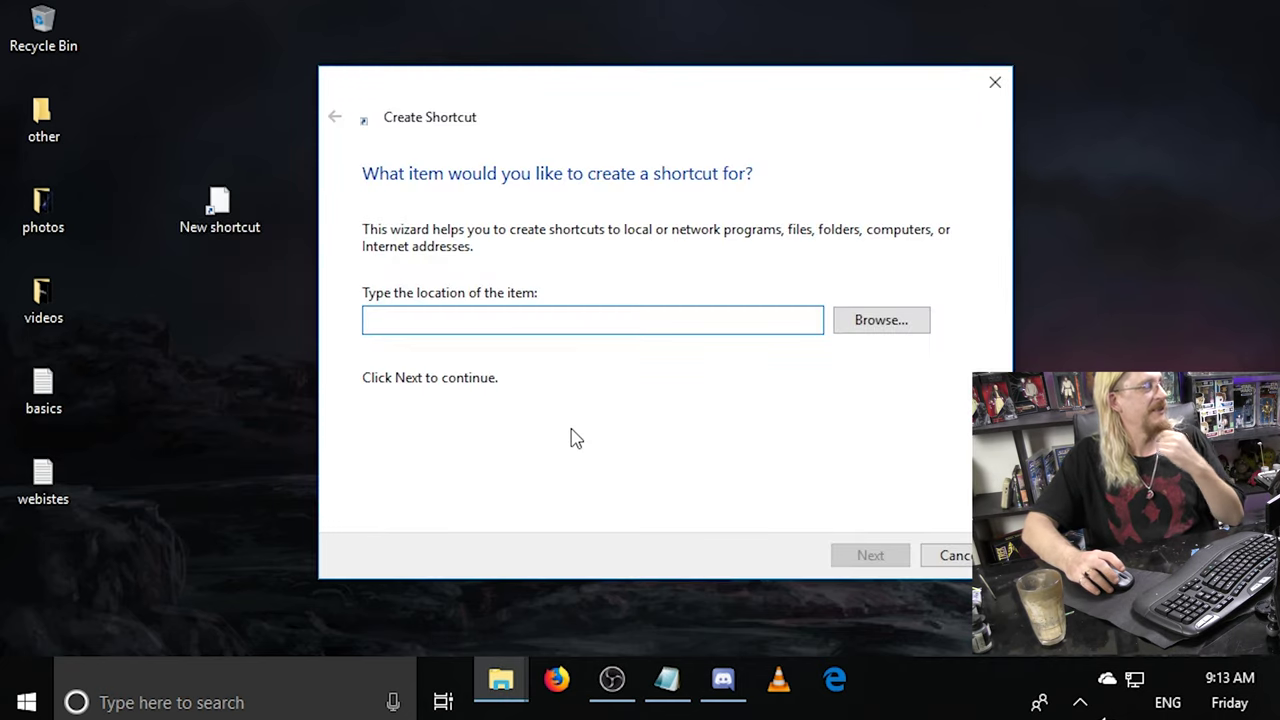
{"action": "right_click", "coordinate": [525, 322]}
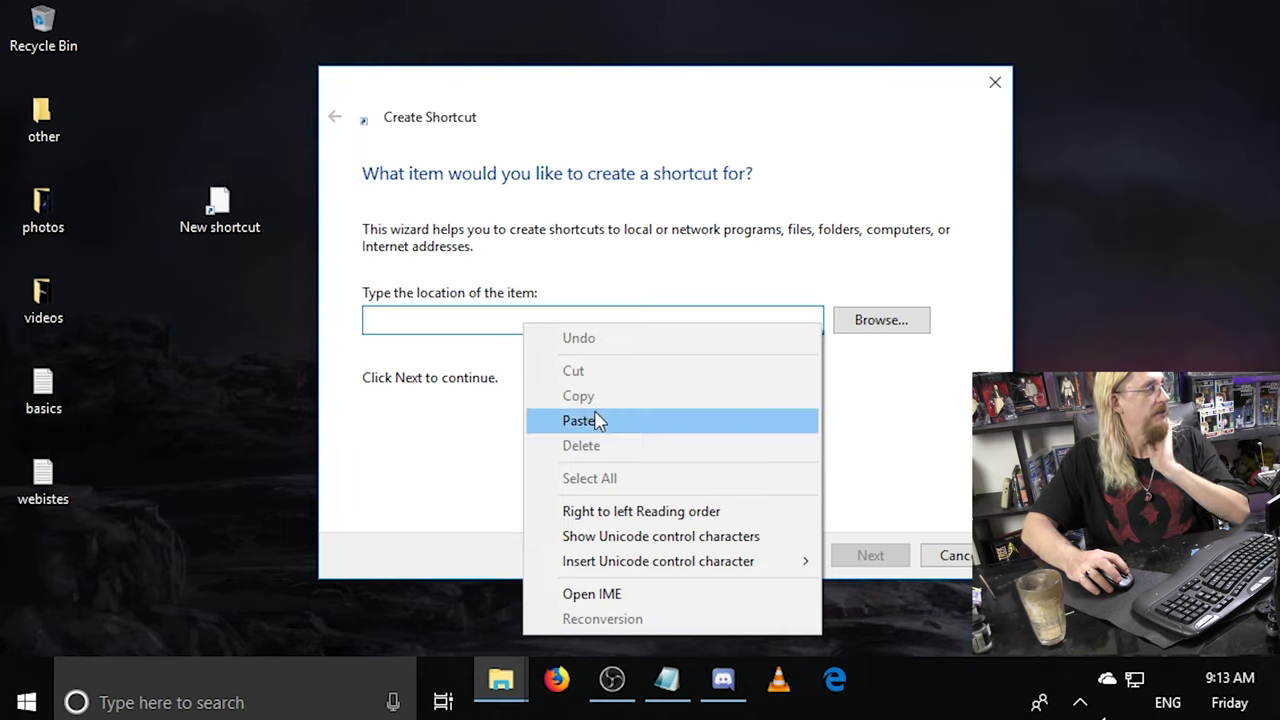
{"action": "left_click", "coordinate": [597, 420]}
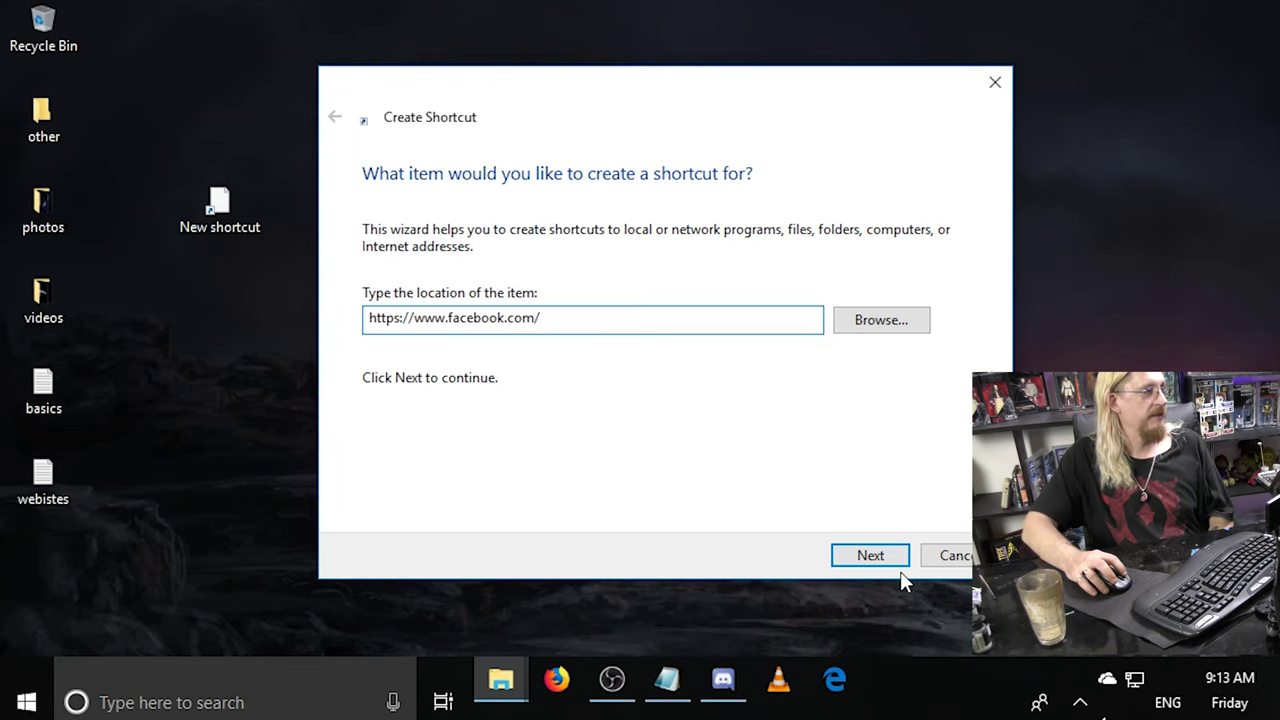
{"action": "left_click", "coordinate": [870, 556]}
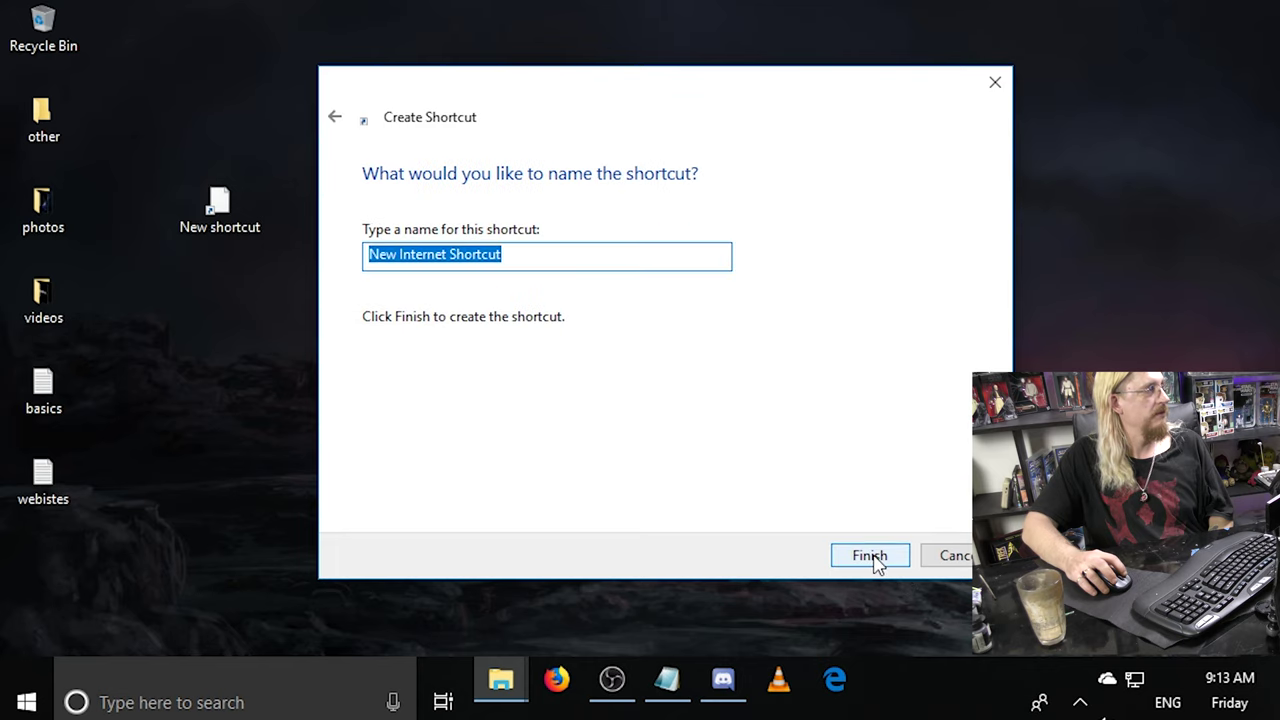
{"action": "left_click", "coordinate": [882, 563]}
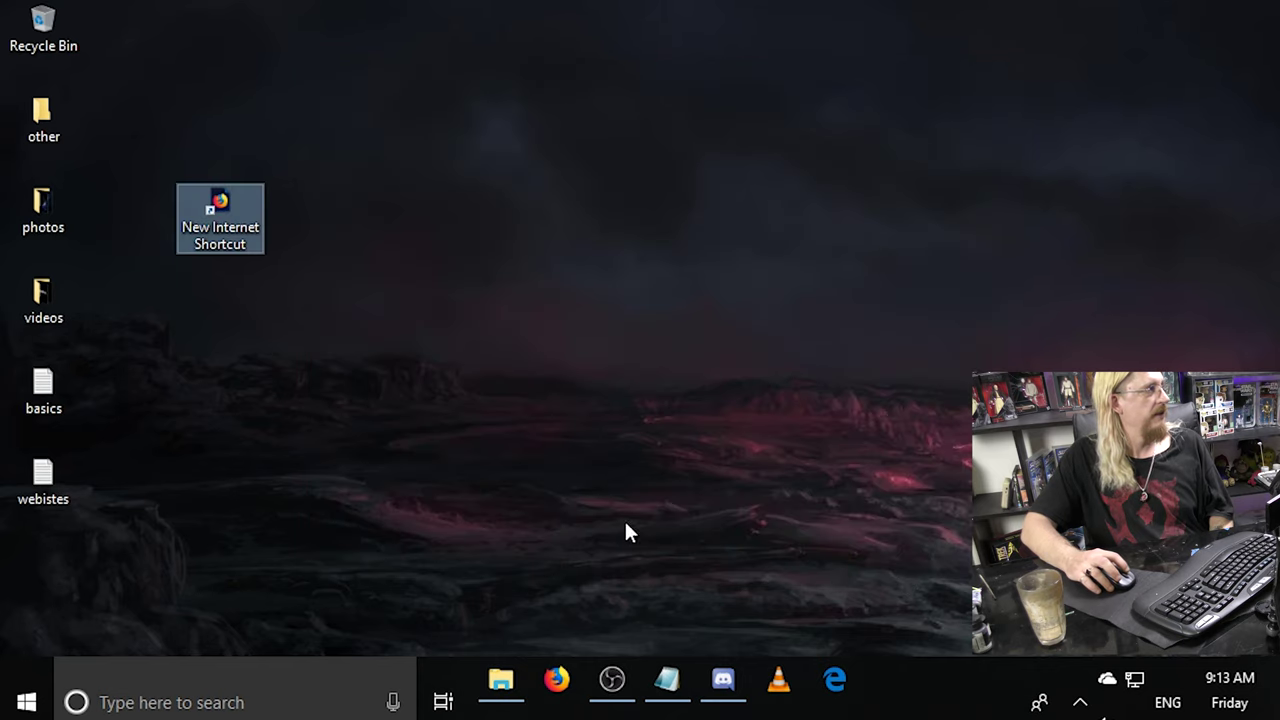
Test the new Facebook shortcut by opening it in Microsoft Edge, then close Edge.
{"action": "double_click", "coordinate": [216, 205]}
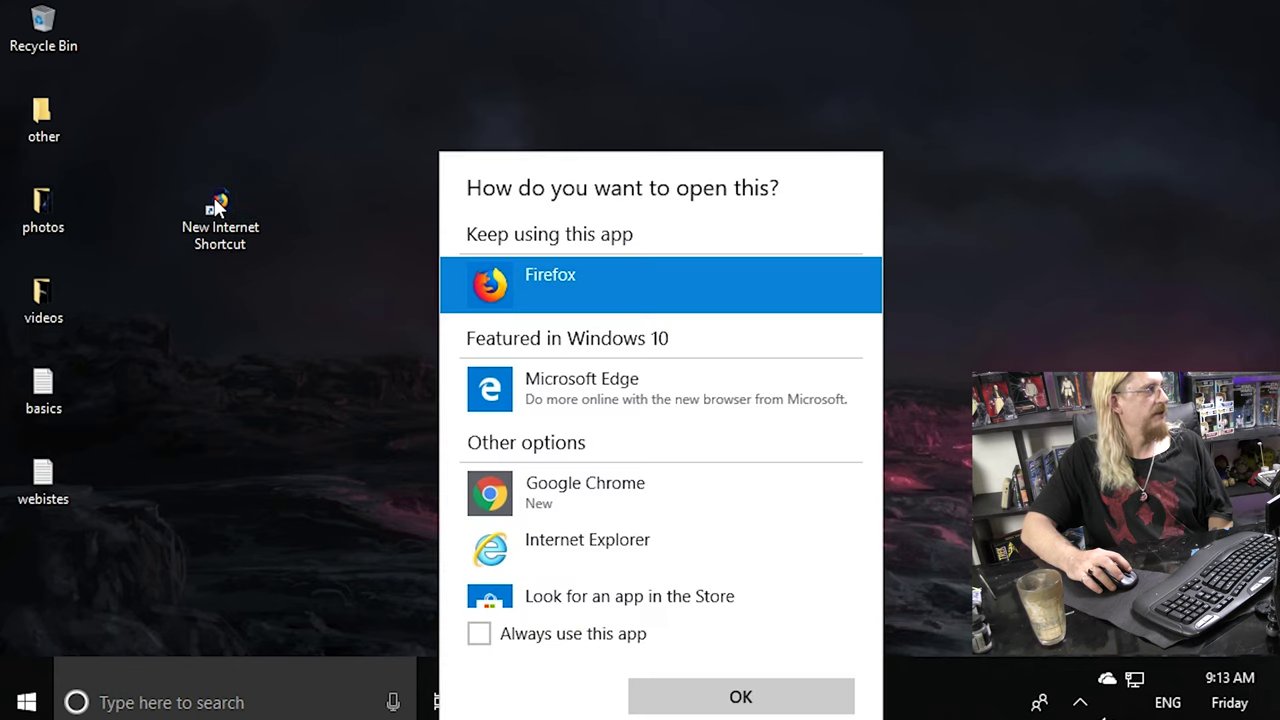
{"action": "left_click", "coordinate": [565, 382]}
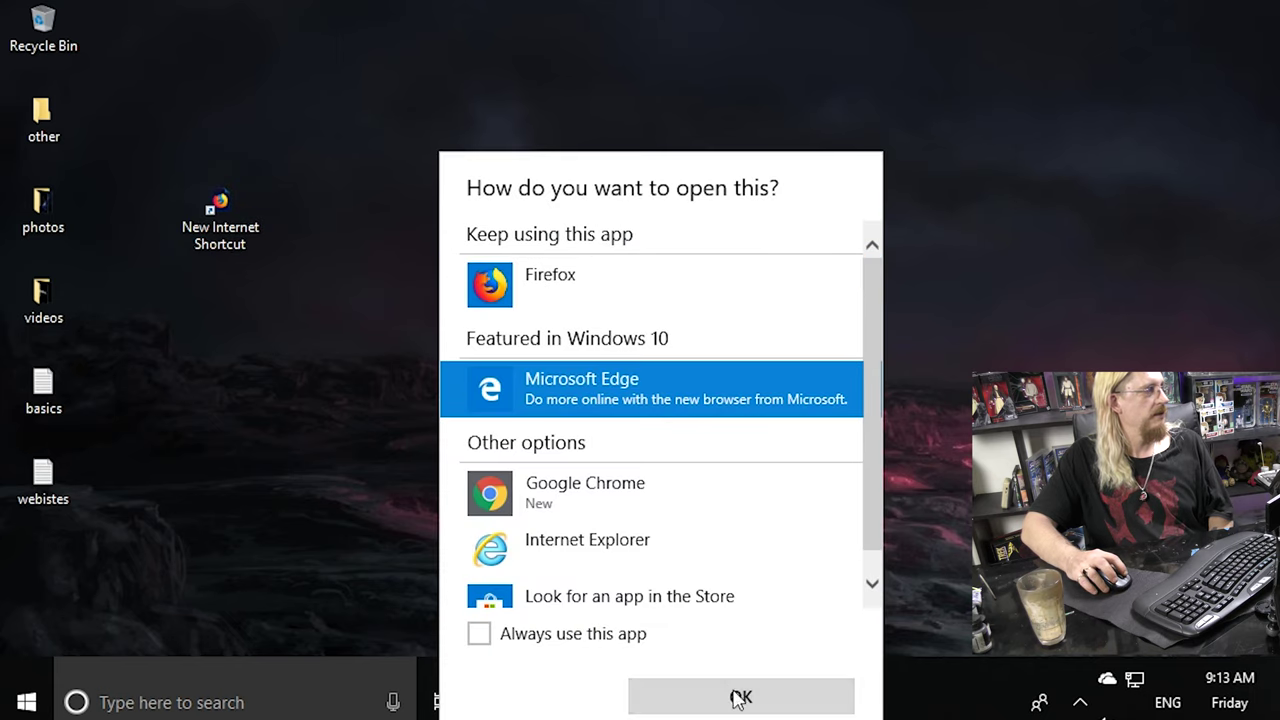
{"action": "left_click", "coordinate": [739, 695]}
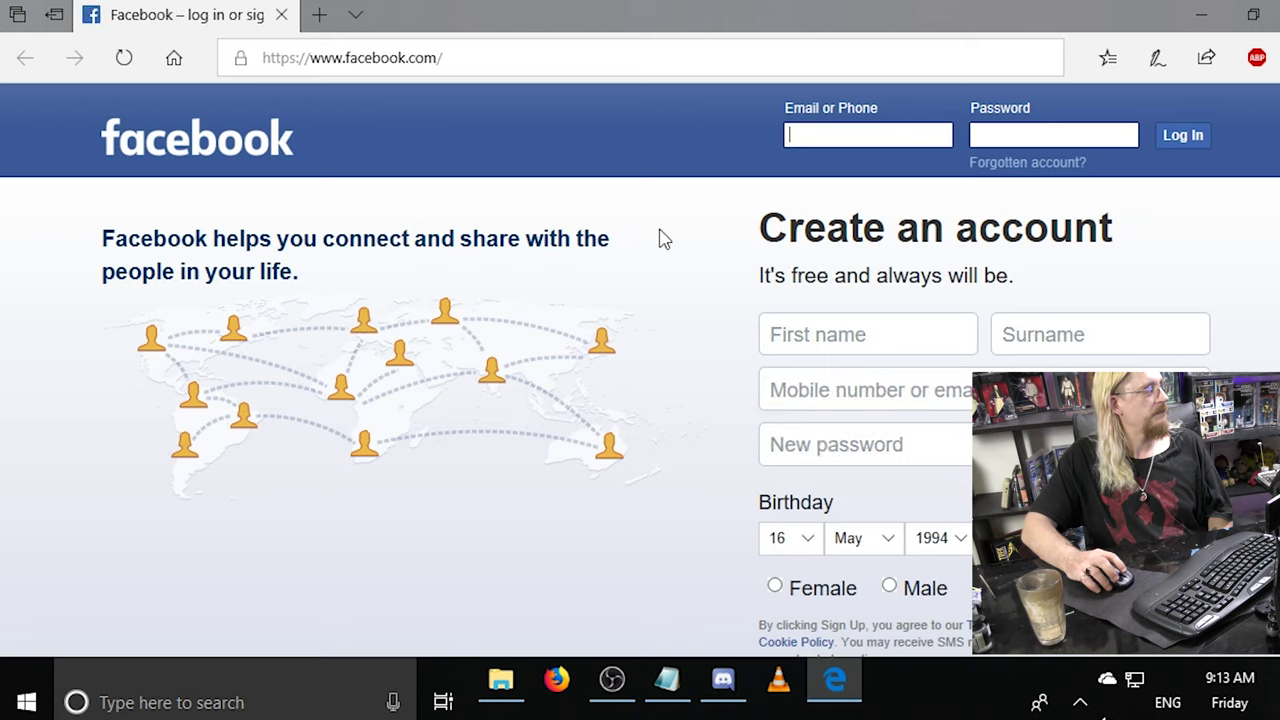
{"action": "left_click", "coordinate": [1201, 14]}
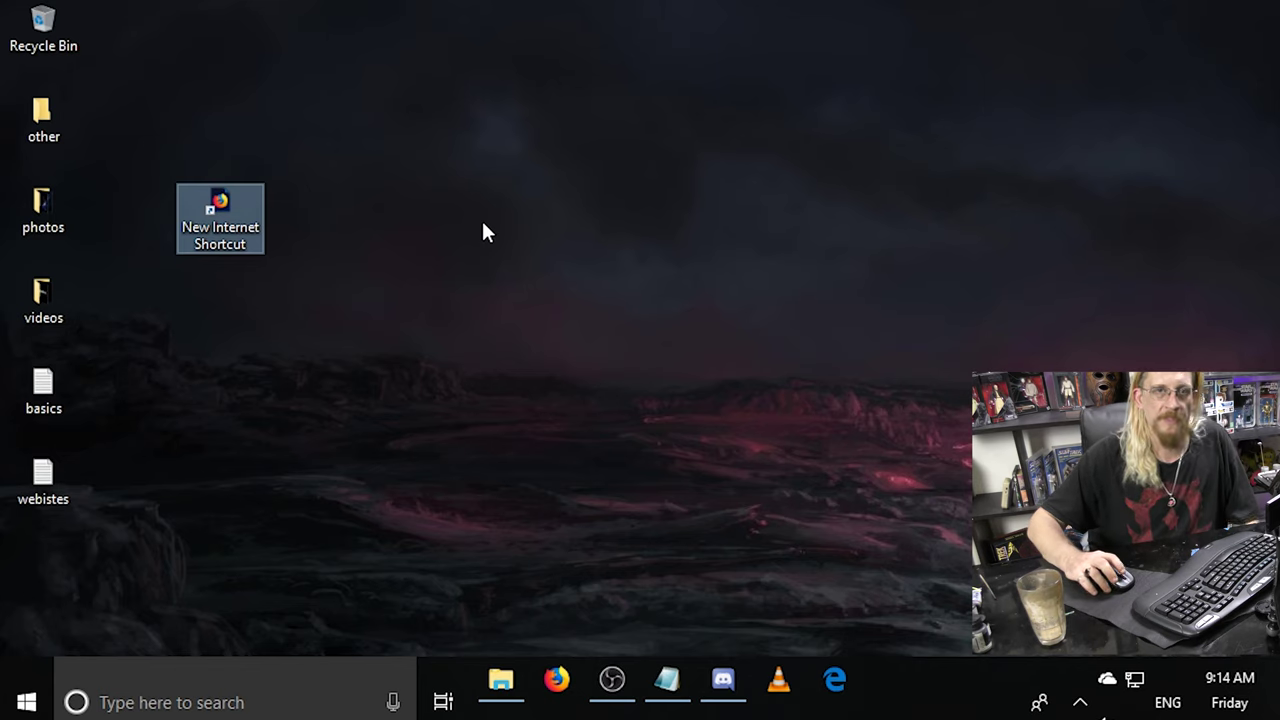
Unpin Firefox from the taskbar and pin the Facebook shortcut there under Firefox.
{"action": "right_click", "coordinate": [227, 210]}
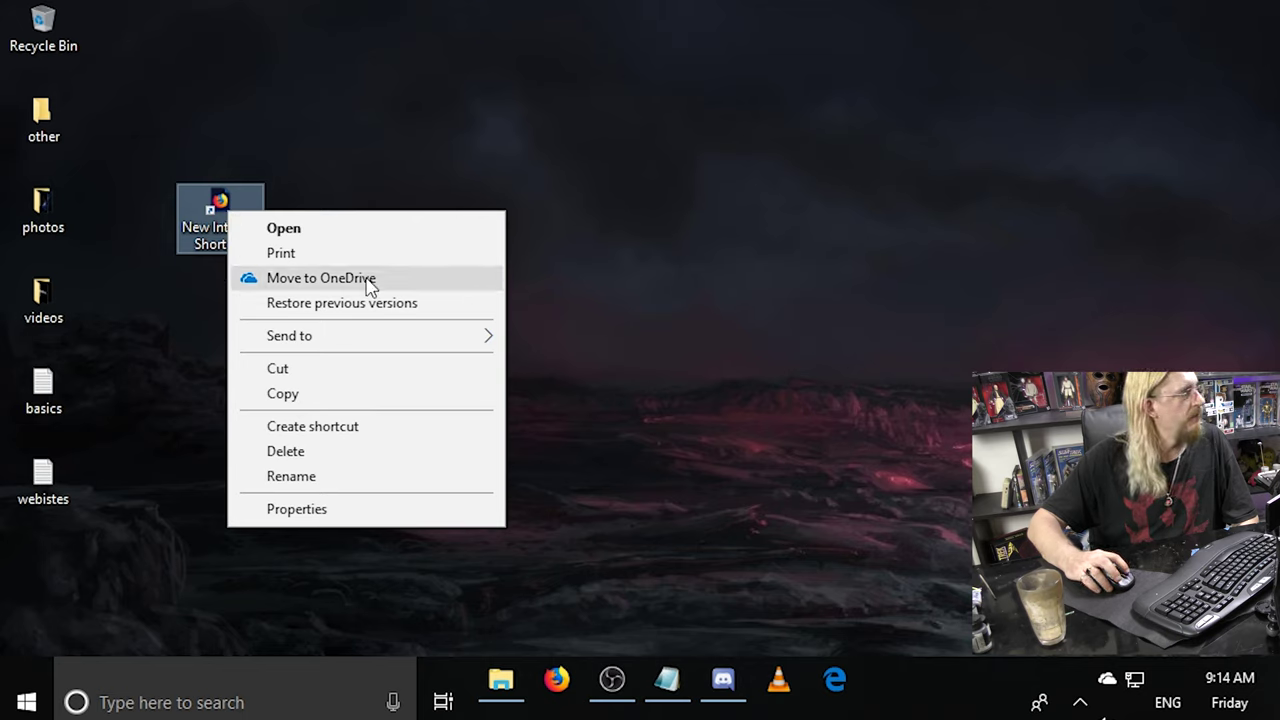
{"action": "left_click", "coordinate": [492, 150]}
{"action": "left_click_drag", "start_coordinate": [208, 216], "coordinate": [870, 685]}
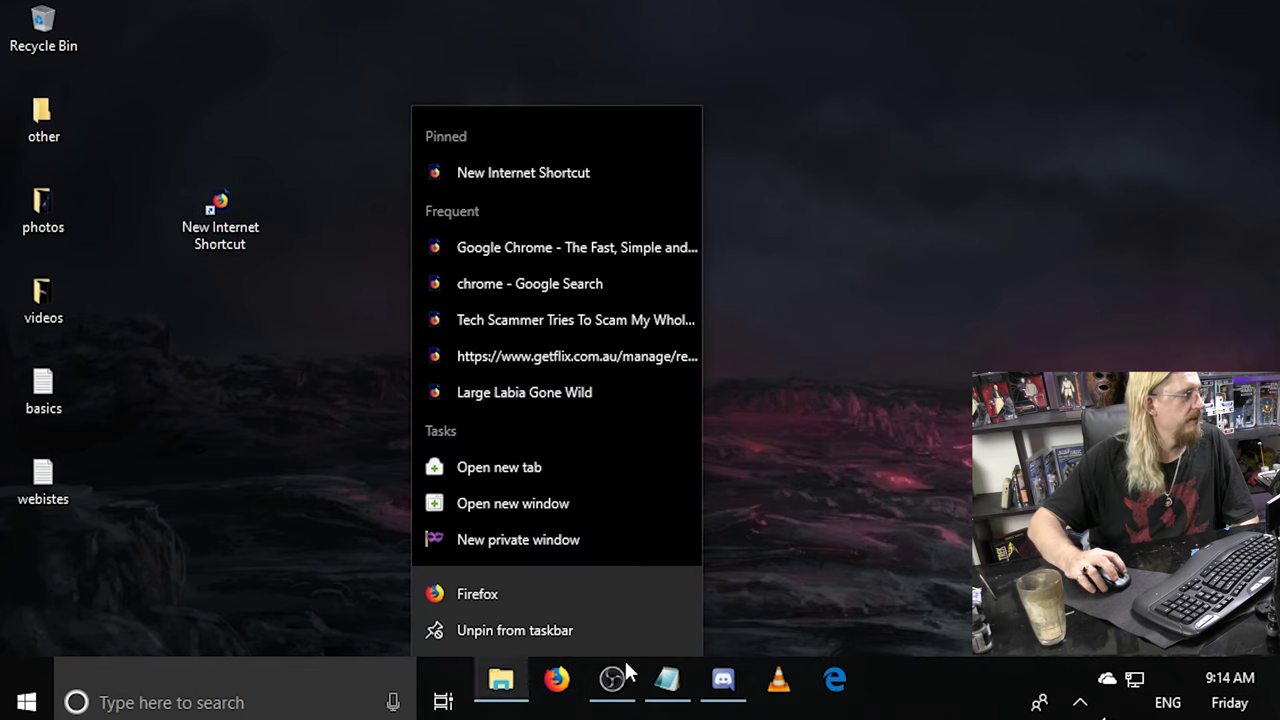
{"action": "left_click", "coordinate": [550, 630]}
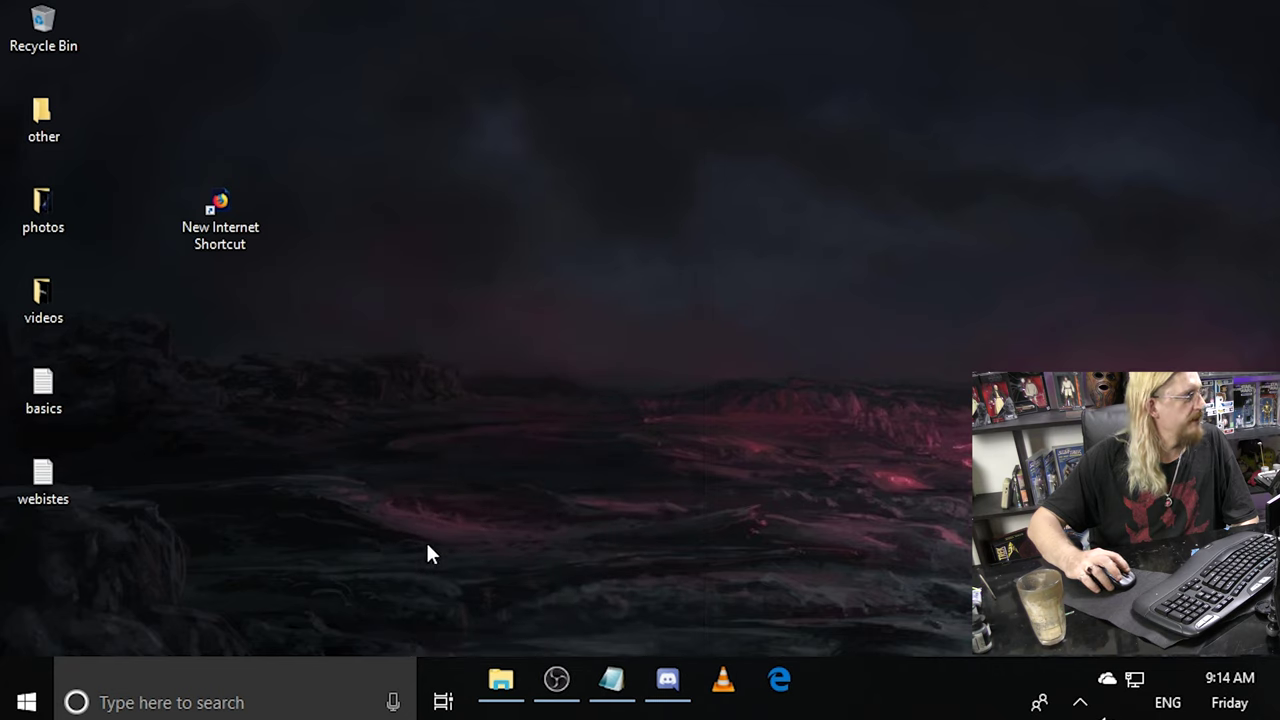
{"action": "left_click_drag", "start_coordinate": [218, 208], "coordinate": [497, 678]}
Launch Firefox from its pinned taskbar entry as a test, then close it.
{"action": "right_click", "coordinate": [500, 679]}
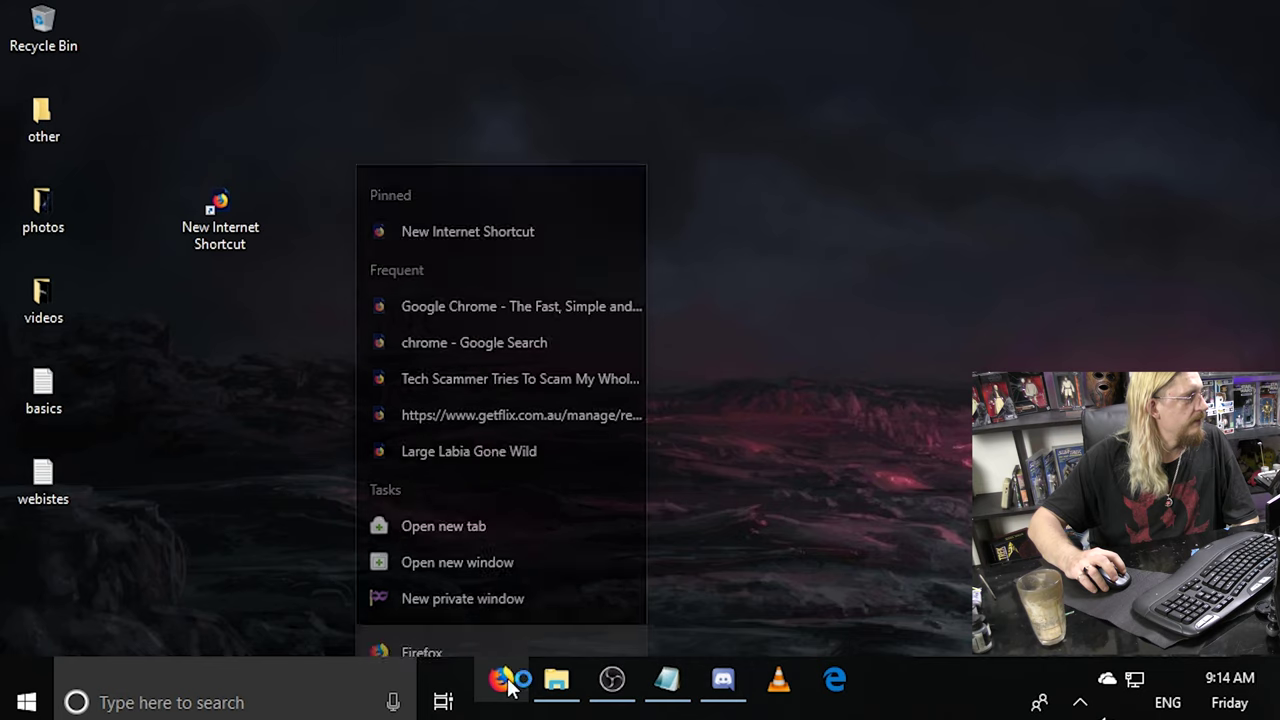
{"action": "left_click", "coordinate": [505, 683]}
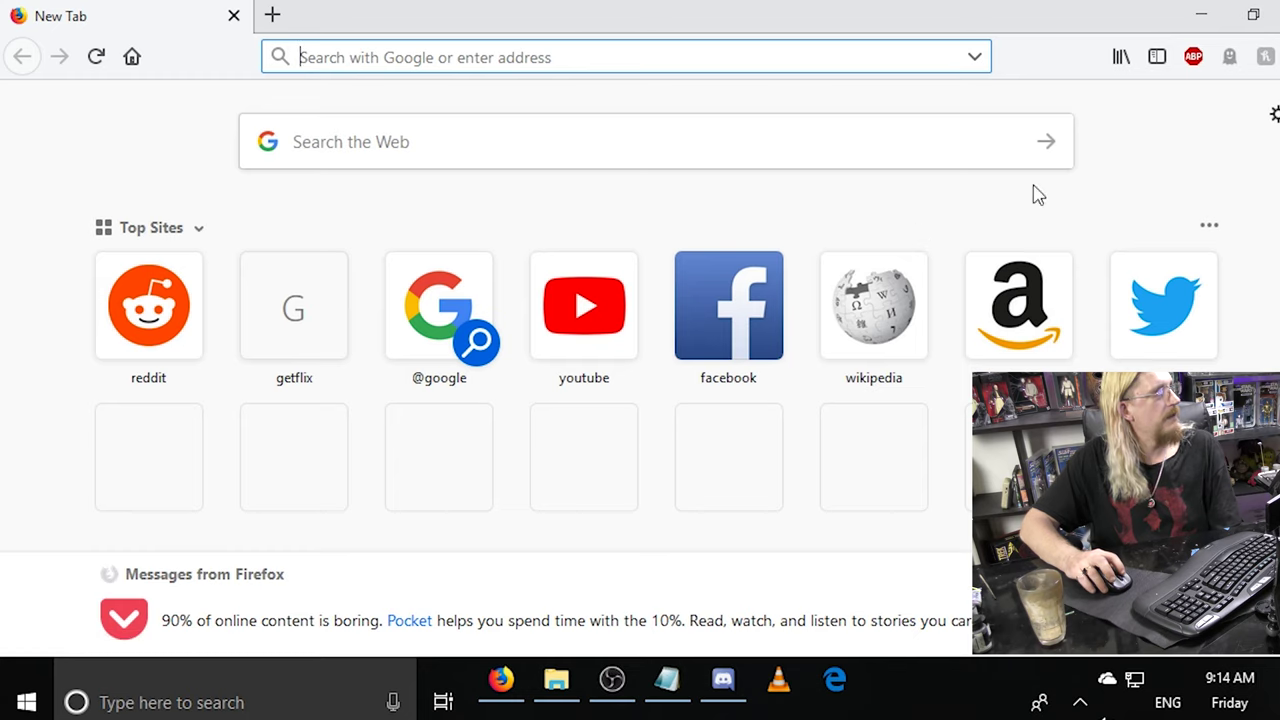
{"action": "key", "text": "alt+F4"}
Delete the Facebook desktop shortcut by dropping it on the Recycle Bin.
{"action": "left_click", "coordinate": [234, 218]}
{"action": "right_click", "coordinate": [234, 218]}
{"action": "left_click", "coordinate": [236, 210]}
{"action": "left_click_drag", "start_coordinate": [225, 205], "coordinate": [40, 28]}
Create a facebook.com Internet shortcut on the desktop, launch it once, then drag it to the Recycle Bin.
{"action": "right_click", "coordinate": [283, 226]}
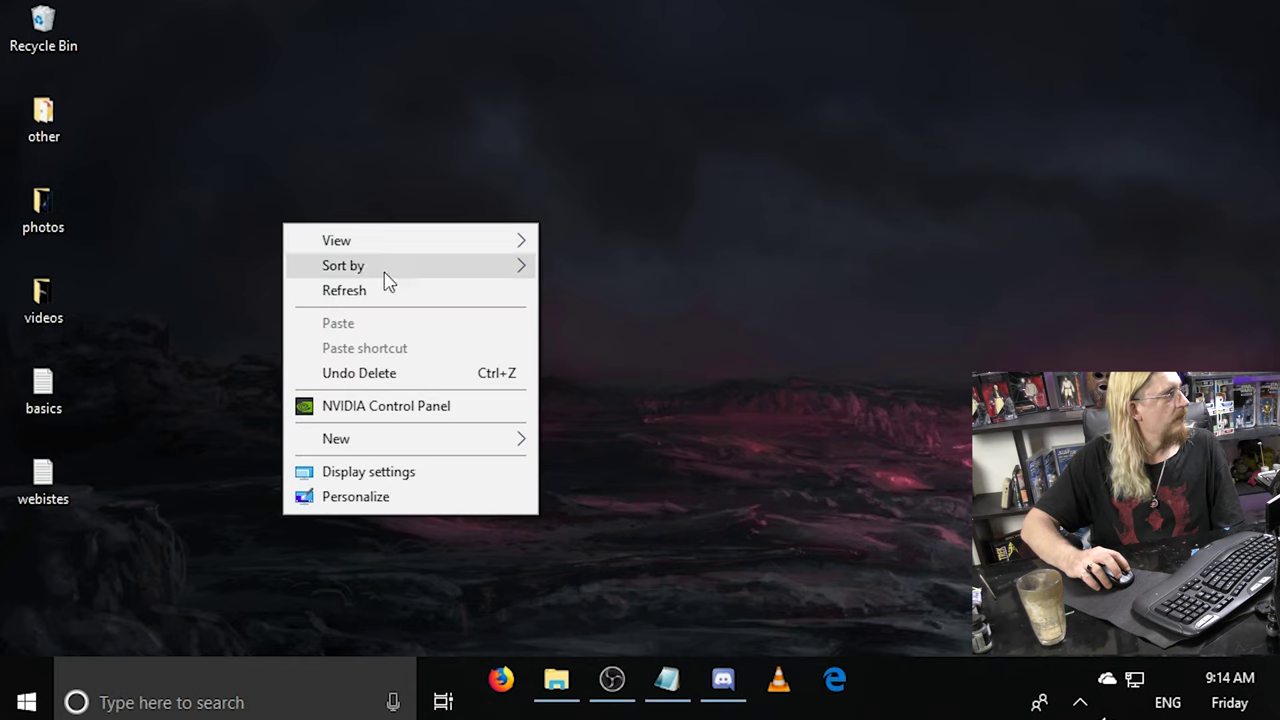
{"action": "mouse_move", "coordinate": [389, 441]}
{"action": "left_click", "coordinate": [658, 468]}
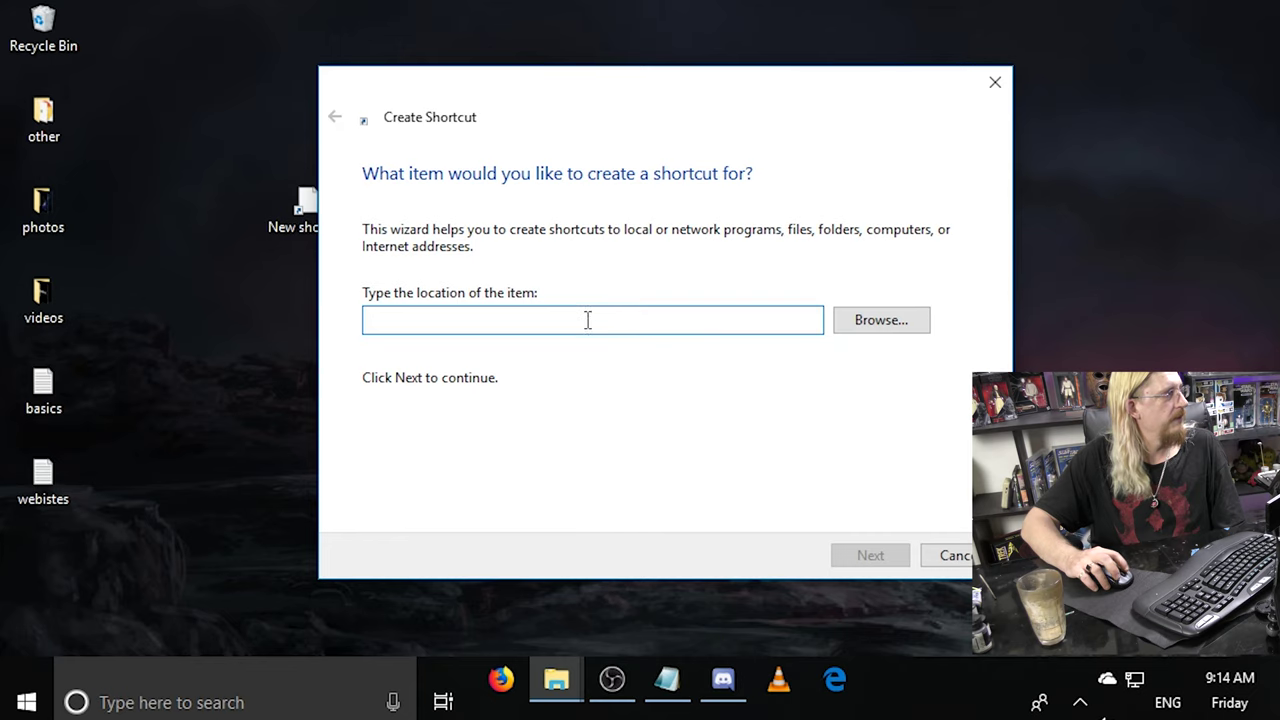
{"action": "right_click", "coordinate": [588, 320]}
{"action": "left_click", "coordinate": [660, 418]}
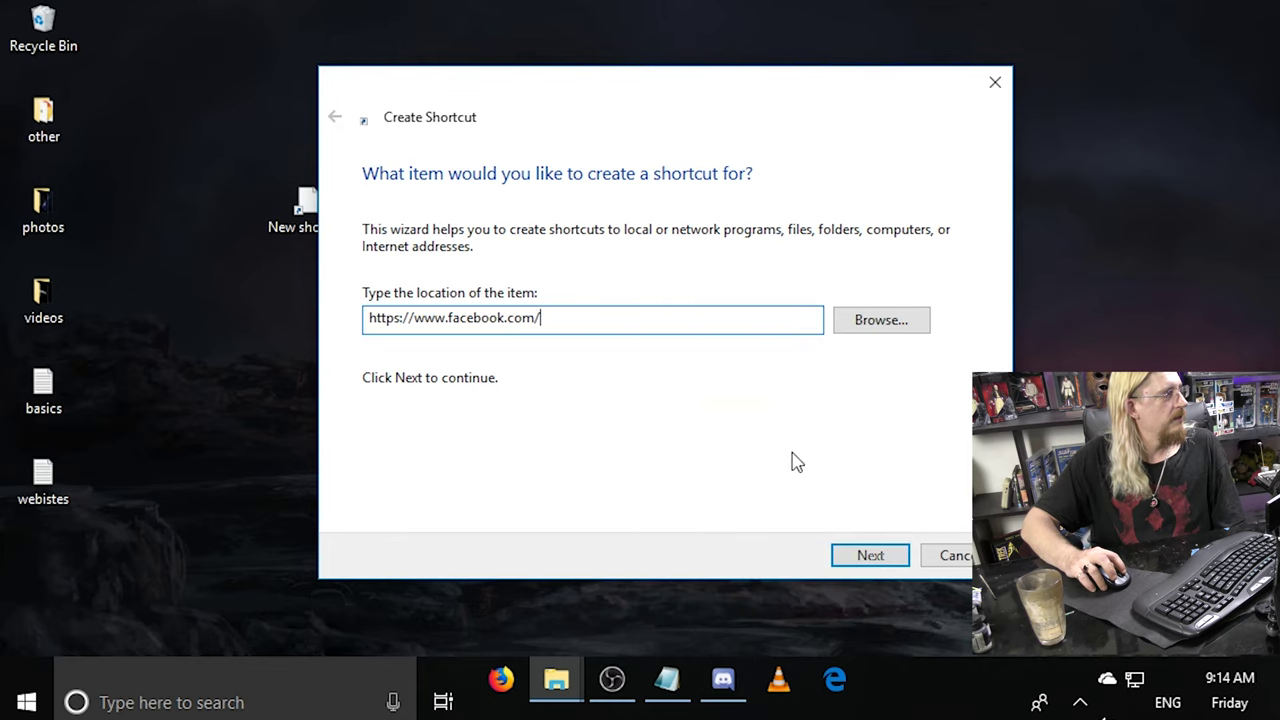
{"action": "left_click", "coordinate": [872, 556]}
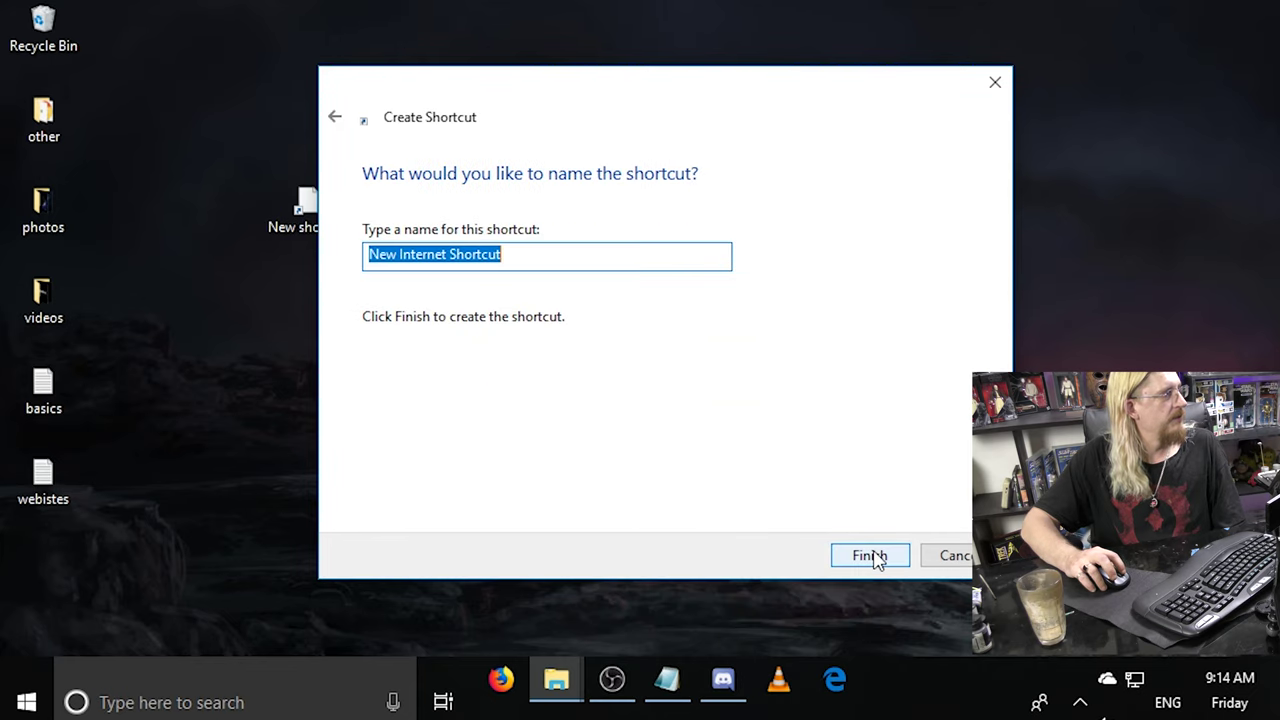
{"action": "left_click", "coordinate": [873, 557]}
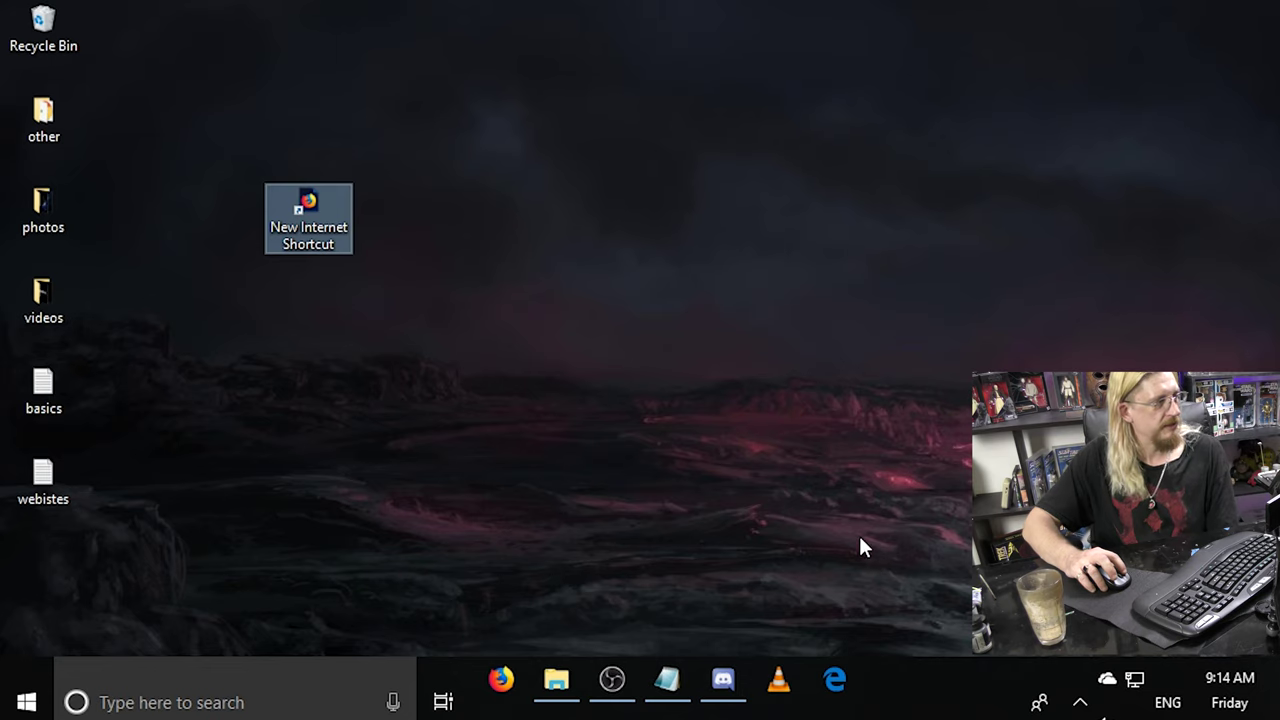
{"action": "double_click", "coordinate": [303, 214]}
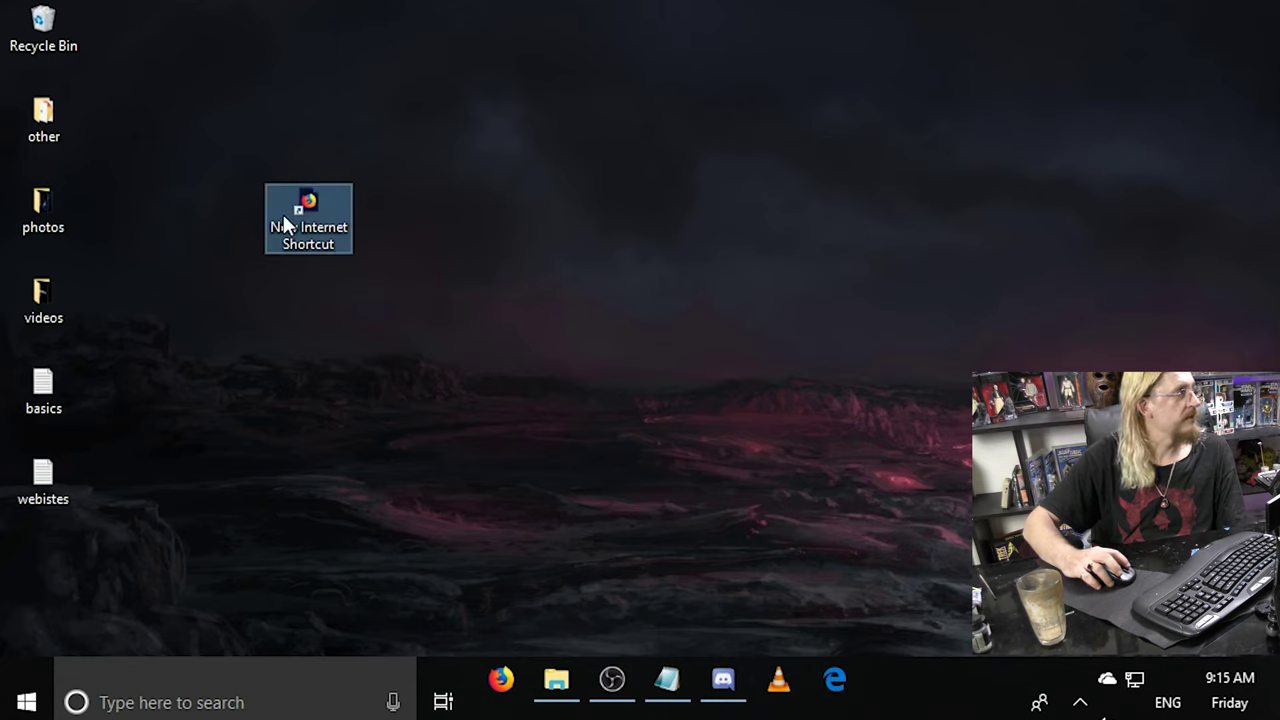
{"action": "left_click_drag", "start_coordinate": [305, 203], "coordinate": [43, 30]}
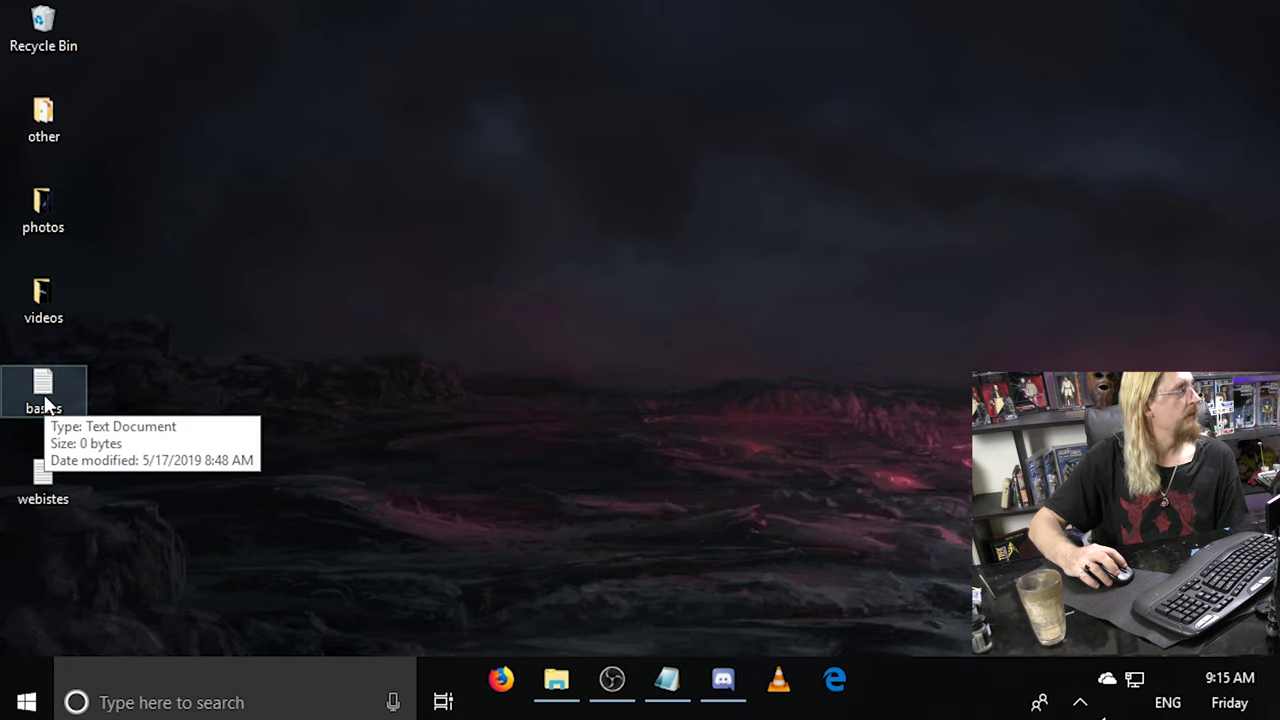
Open and close the basics text file, then the webistes text file.
{"action": "double_click", "coordinate": [44, 402]}
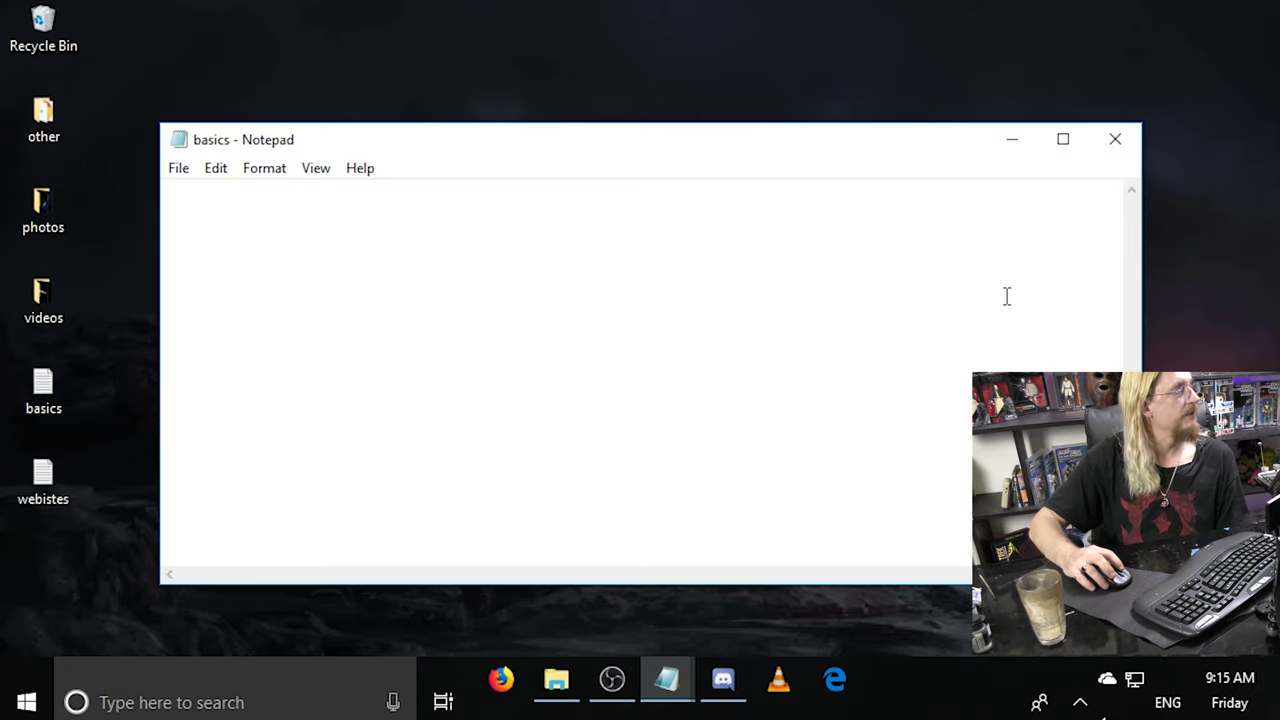
{"action": "left_click", "coordinate": [1110, 150]}
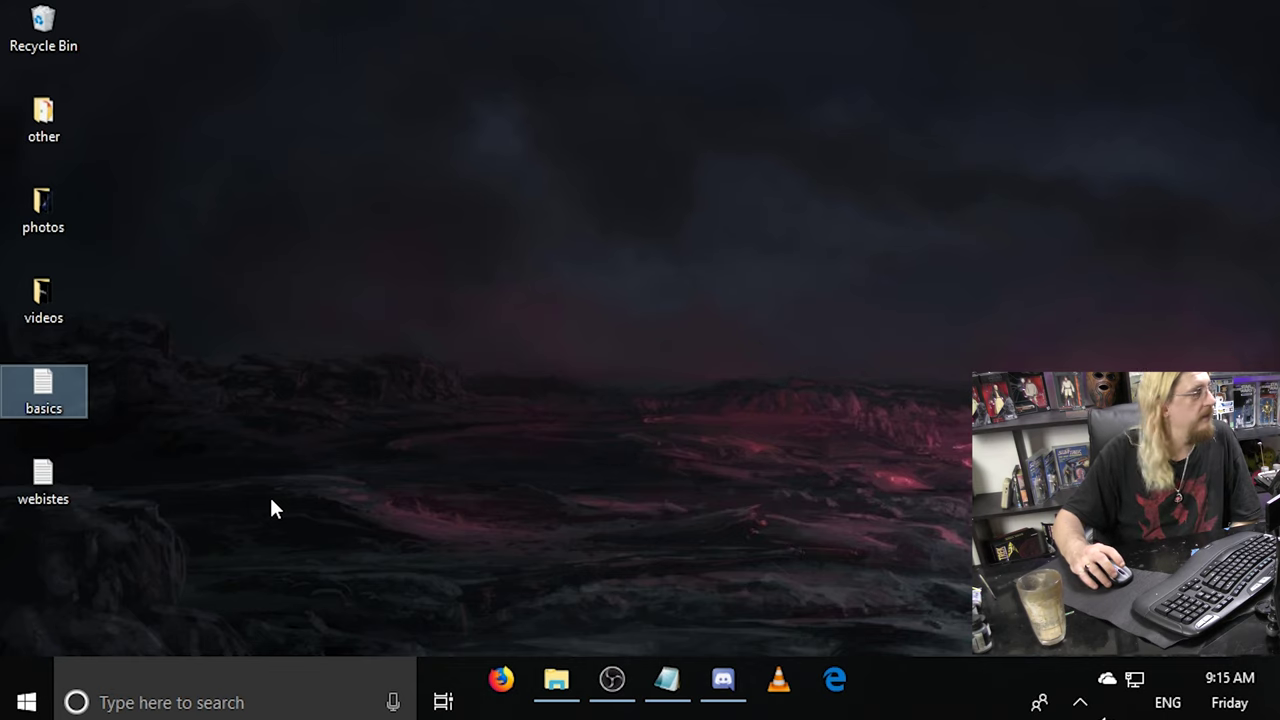
{"action": "double_click", "coordinate": [43, 480]}
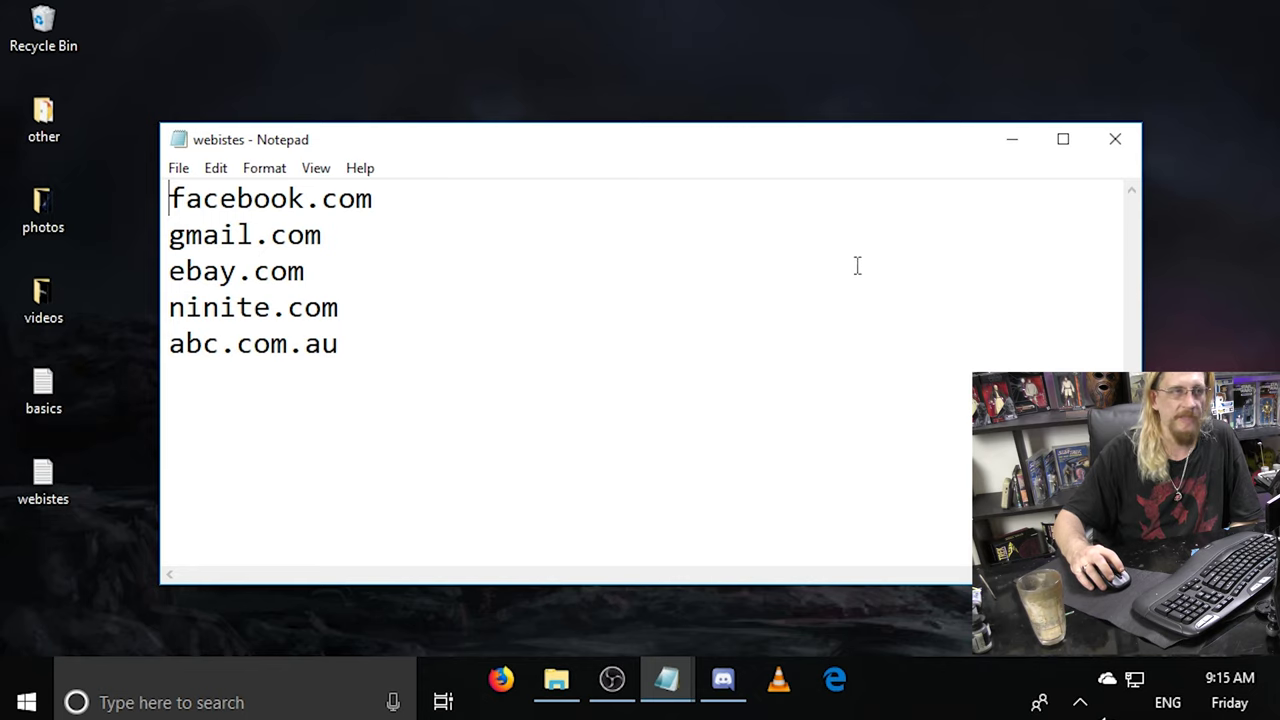
{"action": "left_click", "coordinate": [1115, 140]}
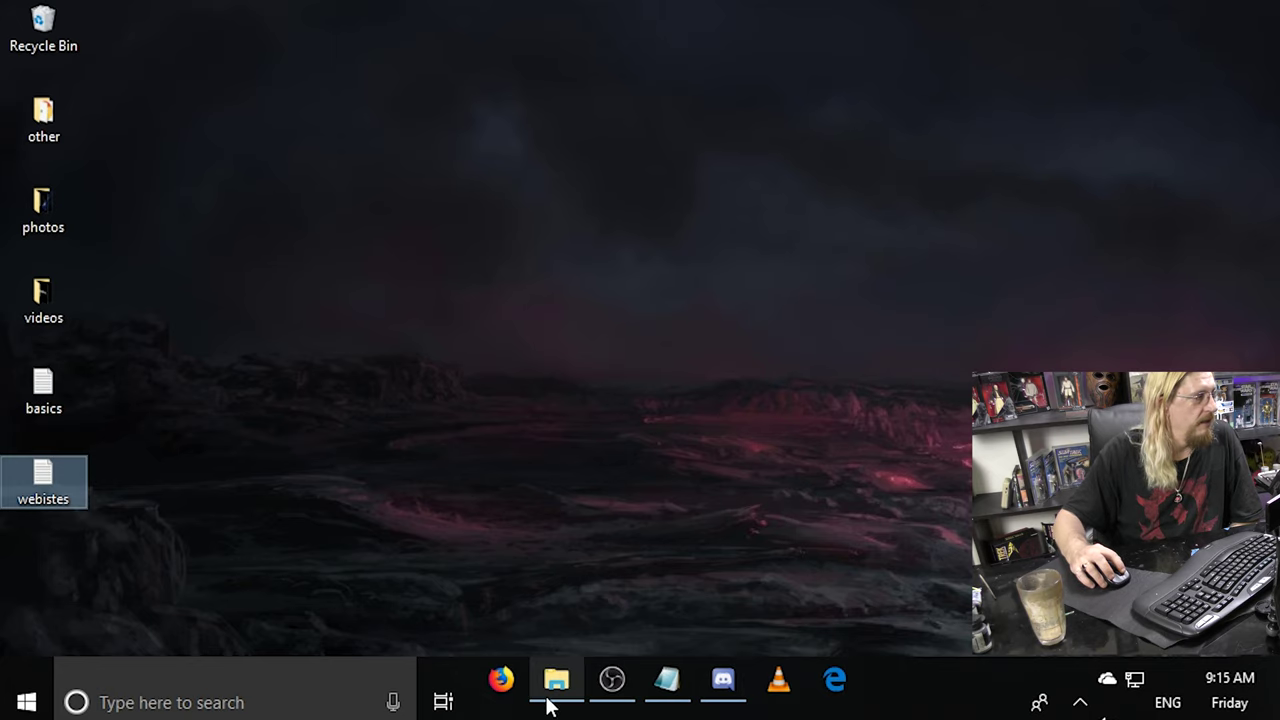
Launch Edge from the taskbar, toggle the desktop with Win+D twice, then minimize Edge.
{"action": "left_click", "coordinate": [835, 680]}
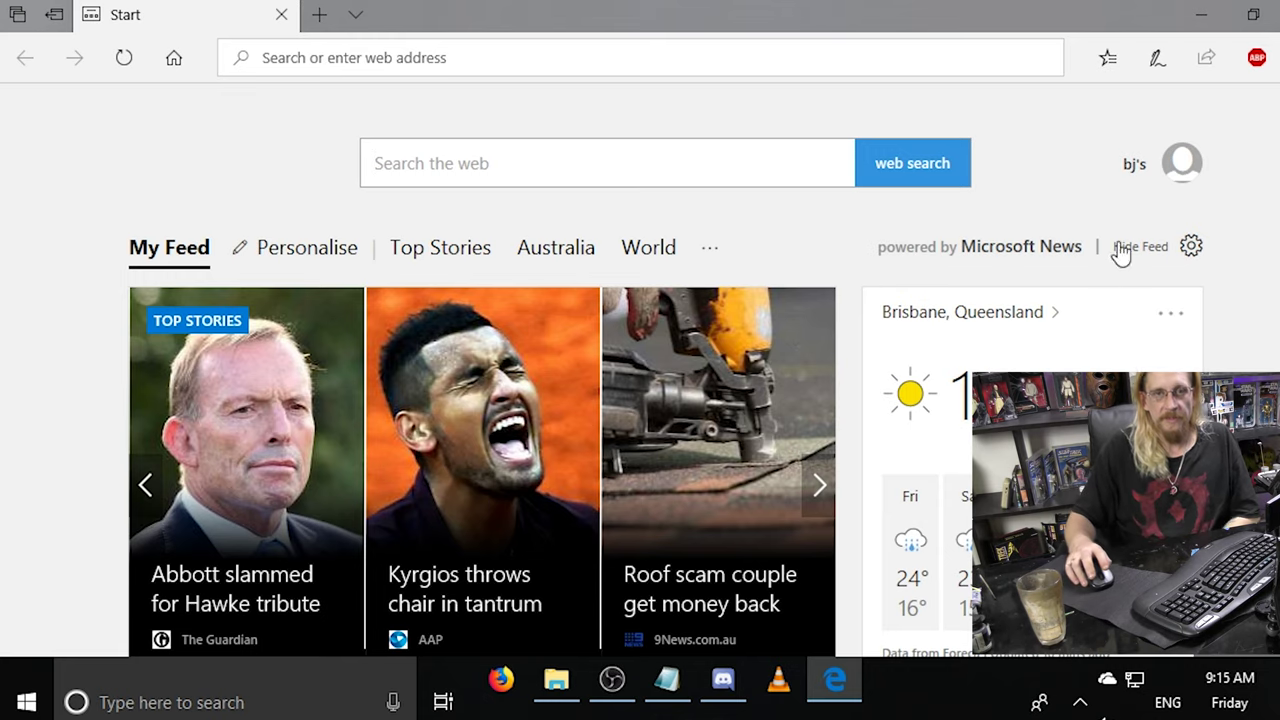
{"action": "key", "text": "super+d"}
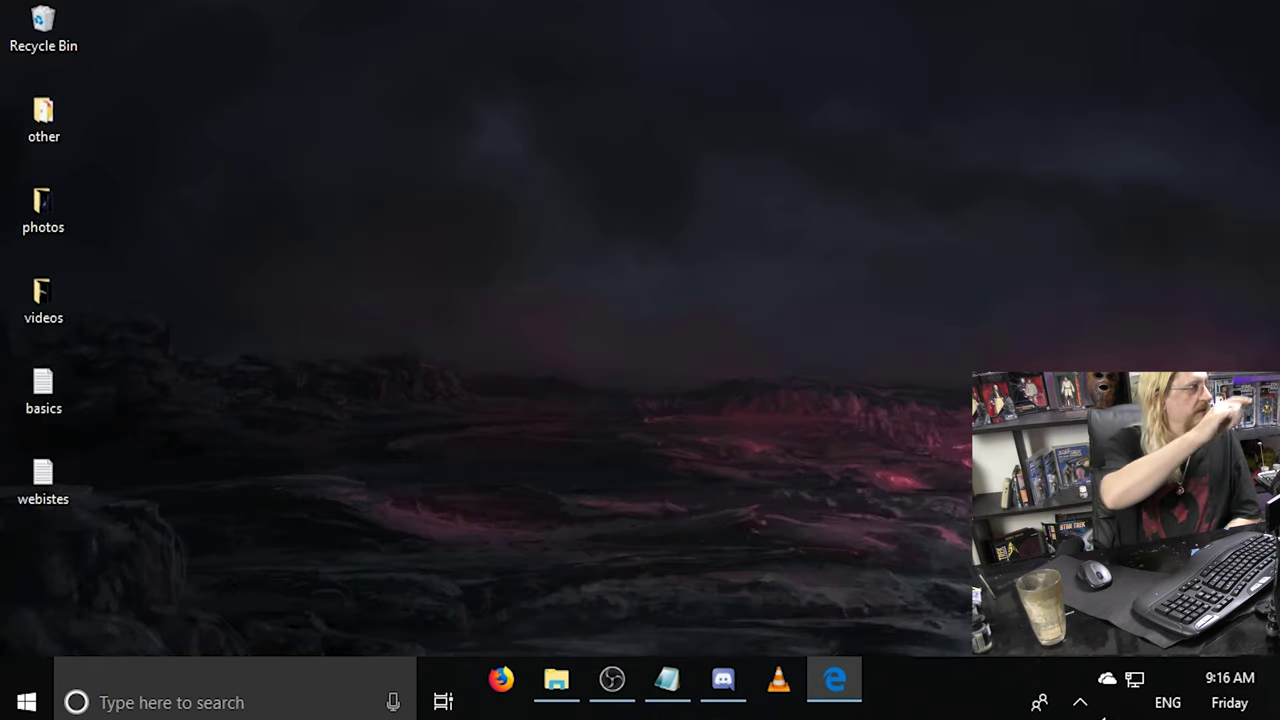
{"action": "key", "text": "super+d"}
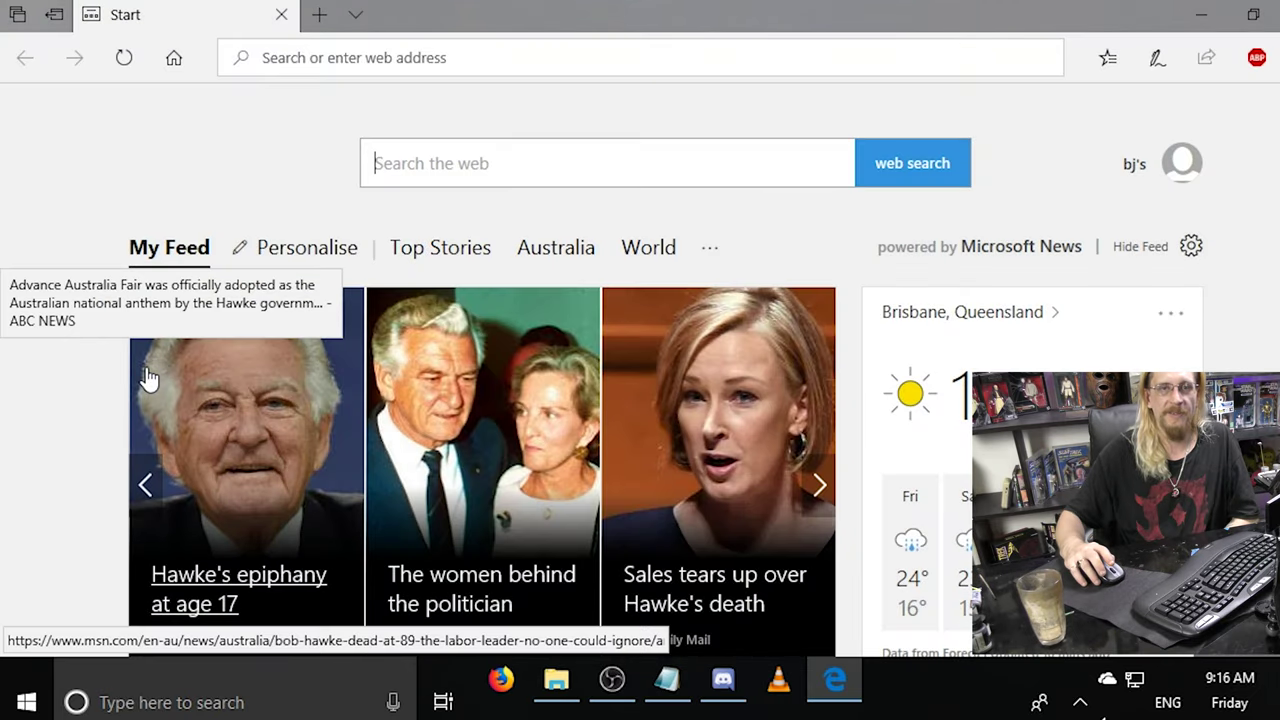
{"action": "left_click", "coordinate": [1201, 14]}
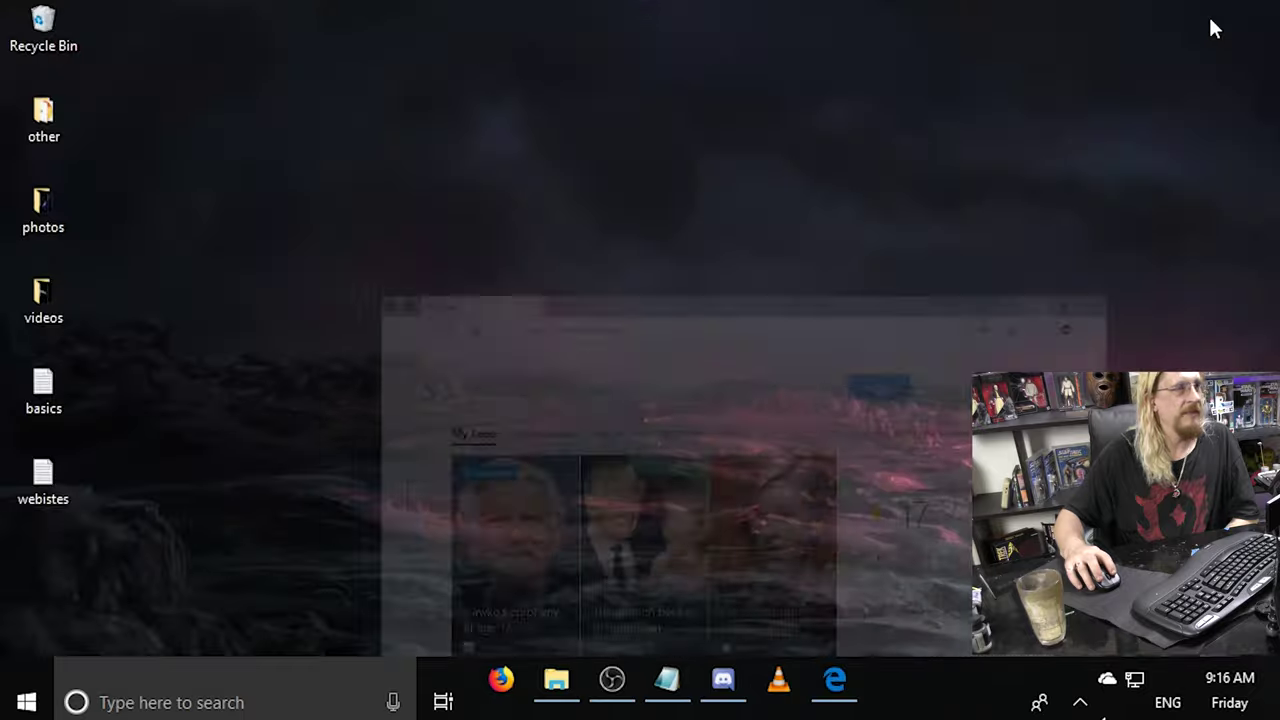
{"action": "double_click", "coordinate": [30, 480]}
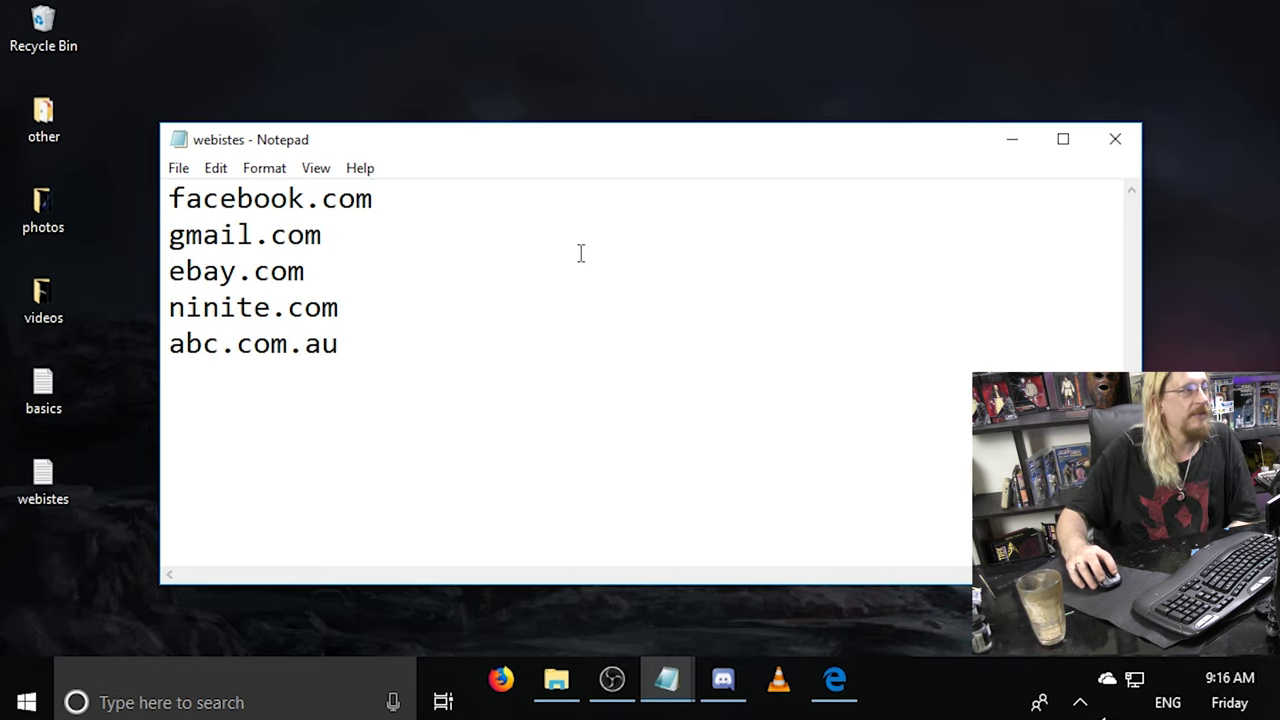
{"action": "left_click", "coordinate": [1115, 139]}
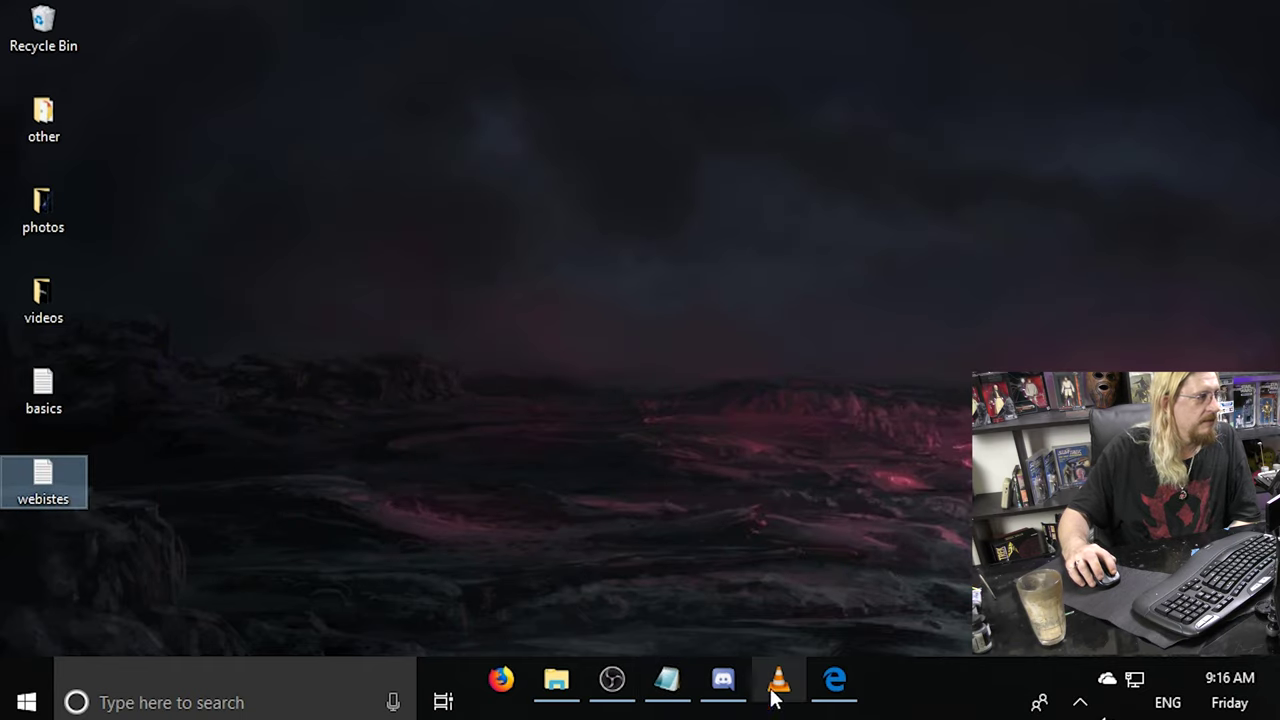
{"action": "left_click", "coordinate": [738, 690]}
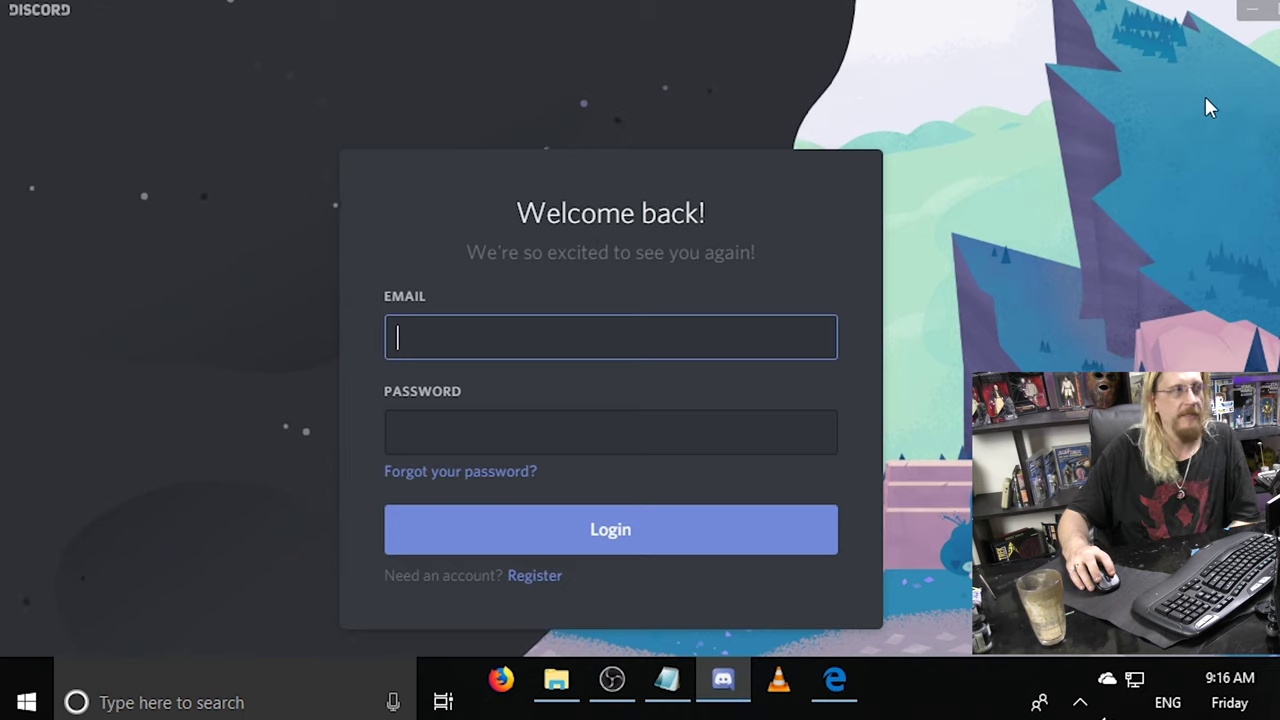
{"action": "left_click", "coordinate": [1252, 9]}
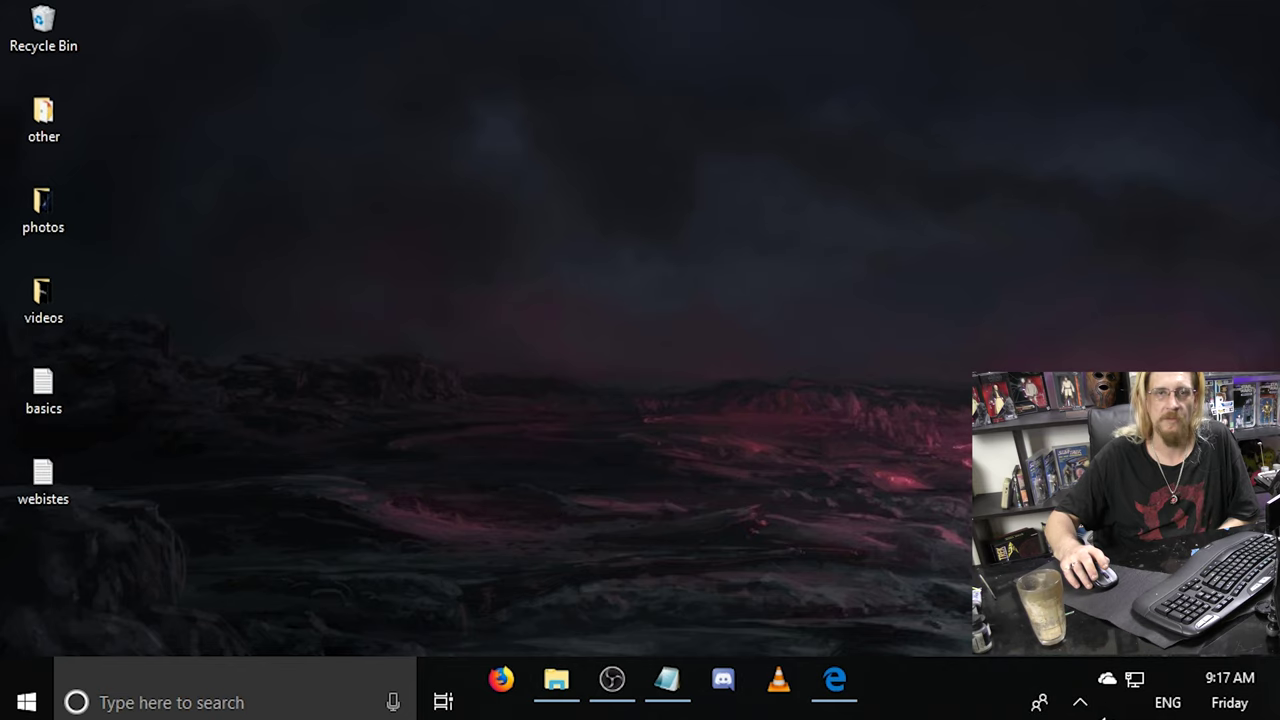
{"action": "left_click", "coordinate": [178, 700]}
{"action": "type", "text": "u"}
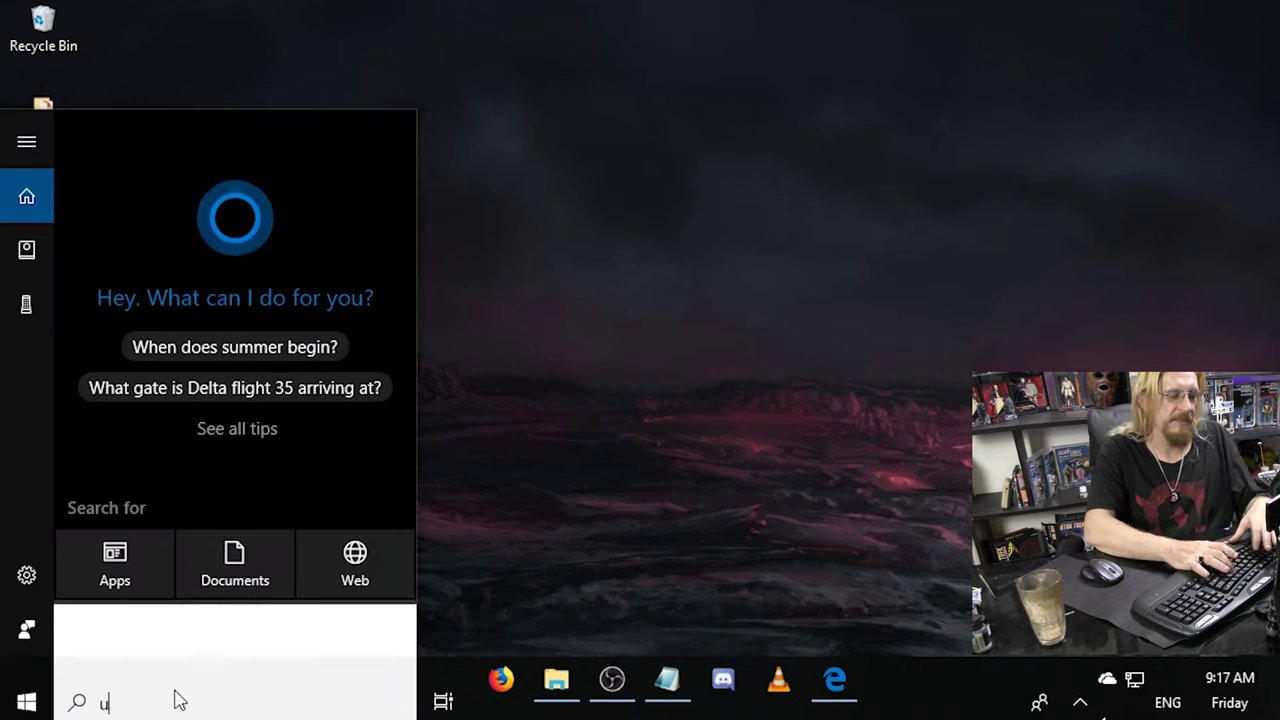
{"action": "type", "text": "pdate"}
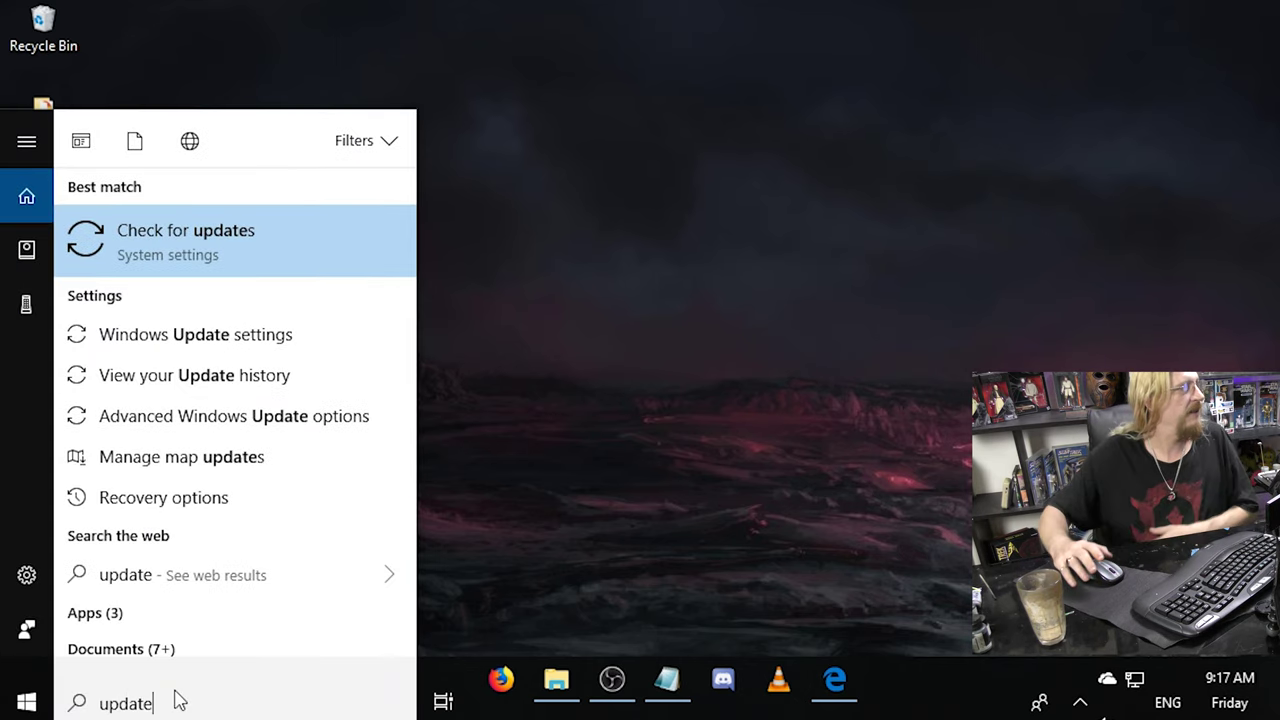
{"action": "left_click", "coordinate": [155, 242]}
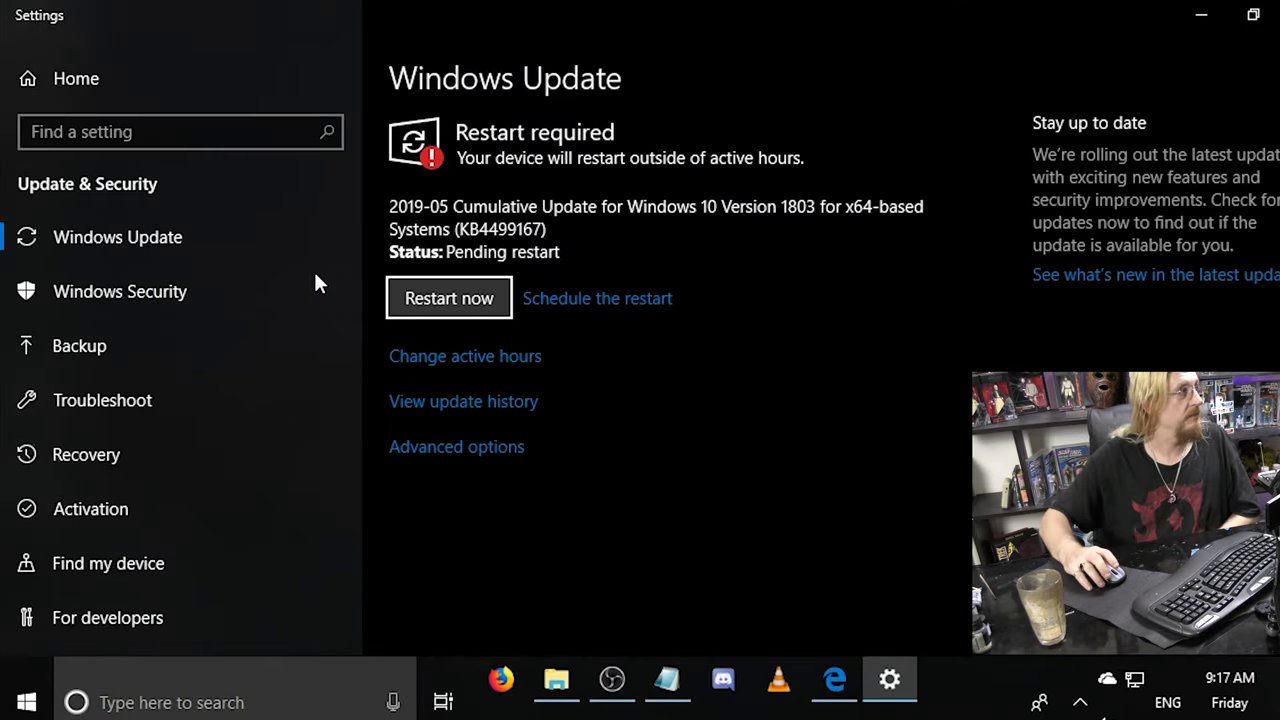
{"action": "left_click", "coordinate": [1278, 14]}
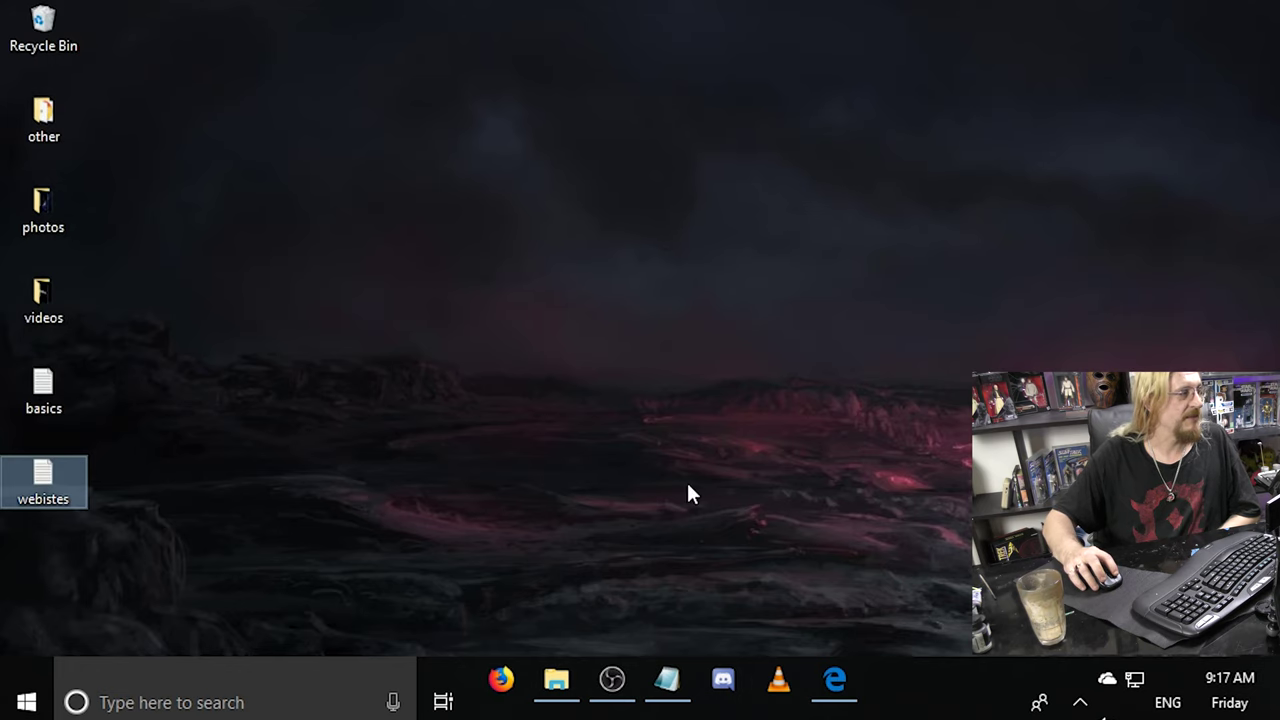
Launch Microsoft Edge from its taskbar icon.
{"action": "left_click", "coordinate": [847, 698]}
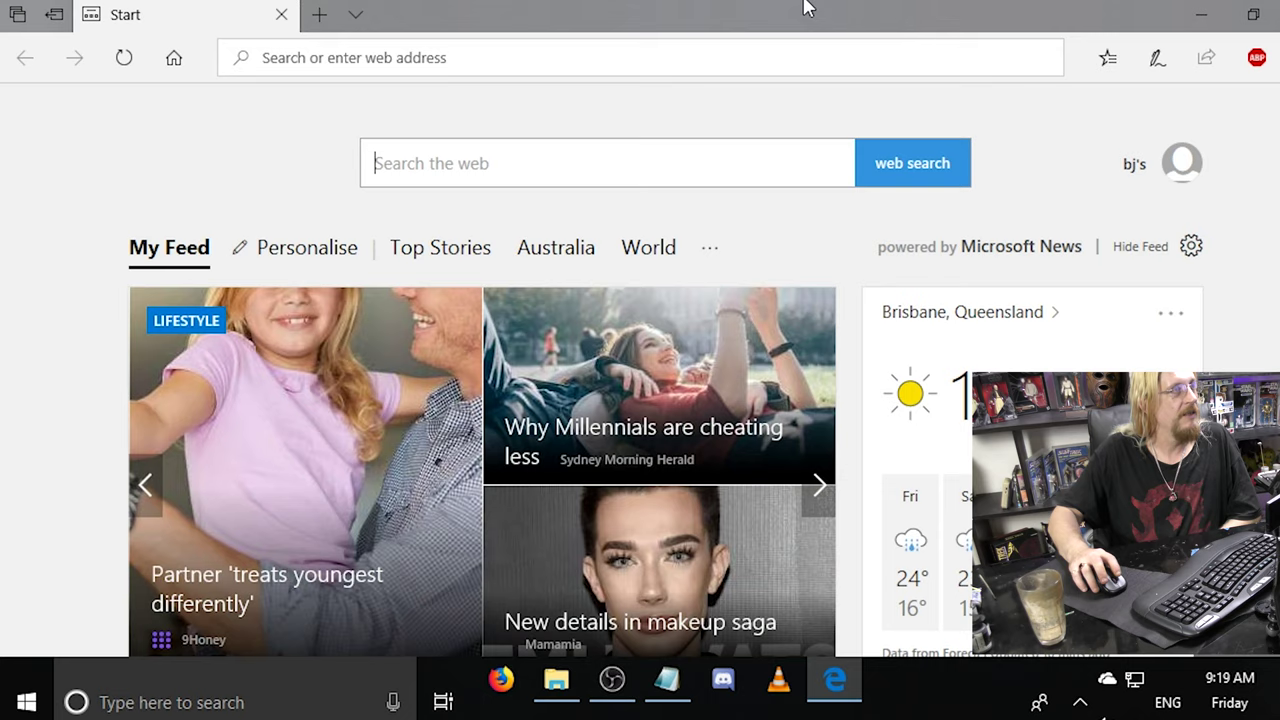
Minimize the Edge window to reveal the desktop.
{"action": "left_click", "coordinate": [1192, 14]}
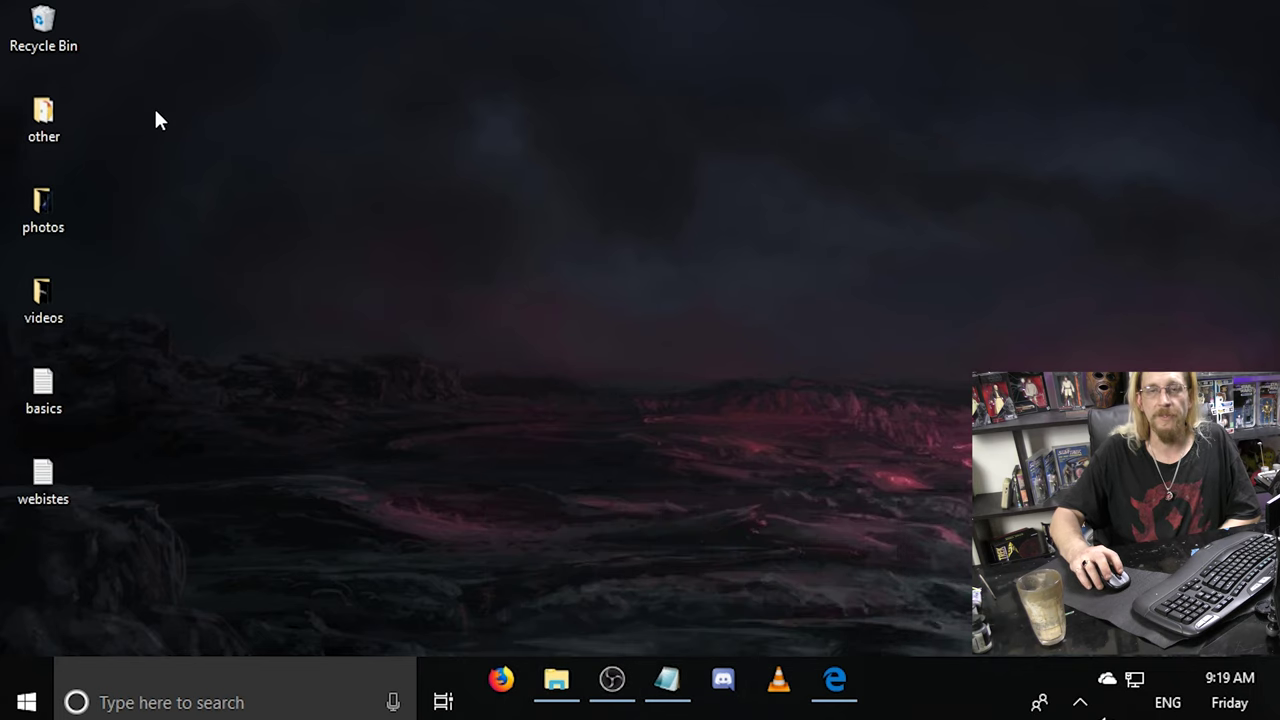
Empty the Recycle Bin, confirming permanent deletion of its items.
{"action": "right_click", "coordinate": [28, 20]}
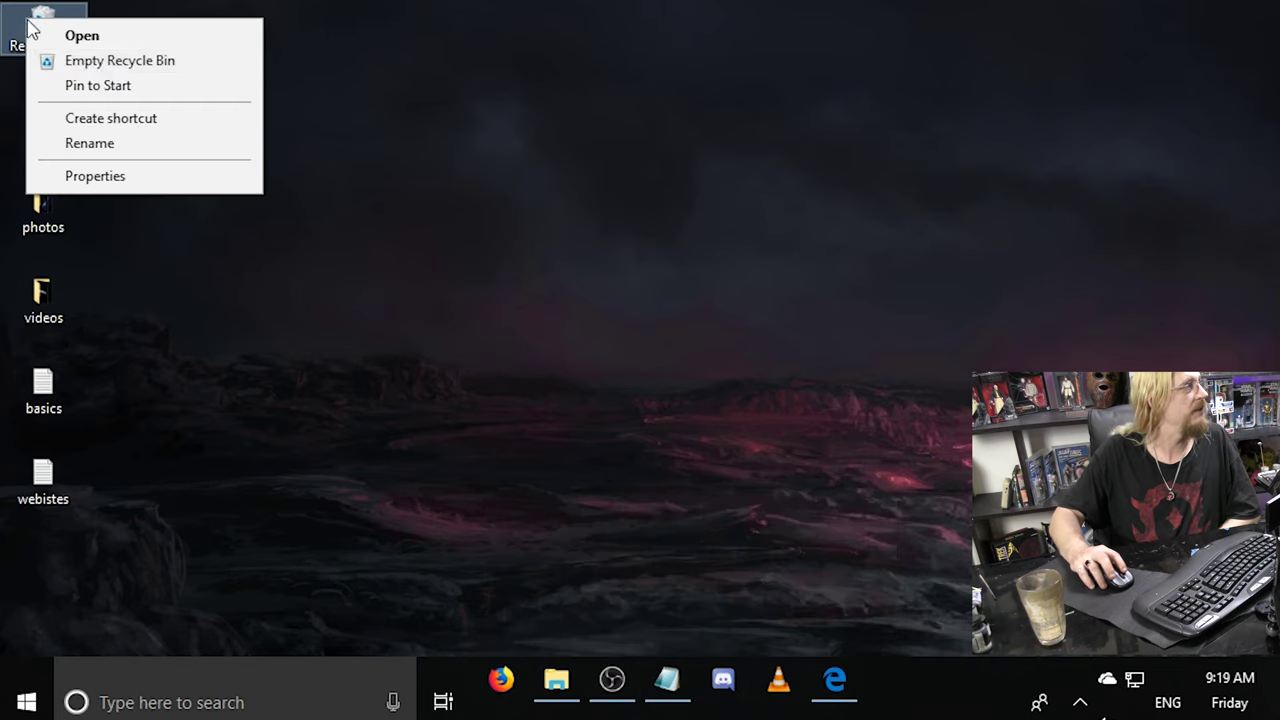
{"action": "left_click", "coordinate": [155, 61]}
{"action": "left_click", "coordinate": [762, 356]}
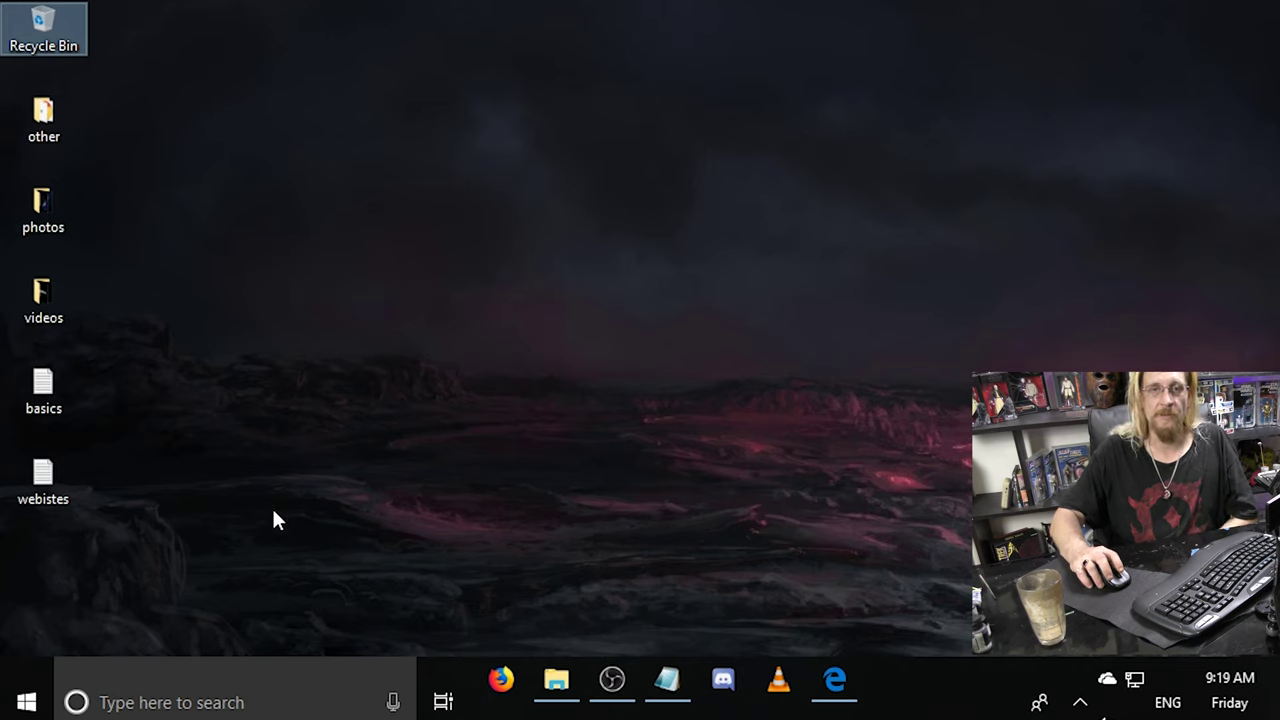
Select the webistes file, leave only basics selected, and launch File Explorer.
{"action": "left_click", "coordinate": [55, 465]}
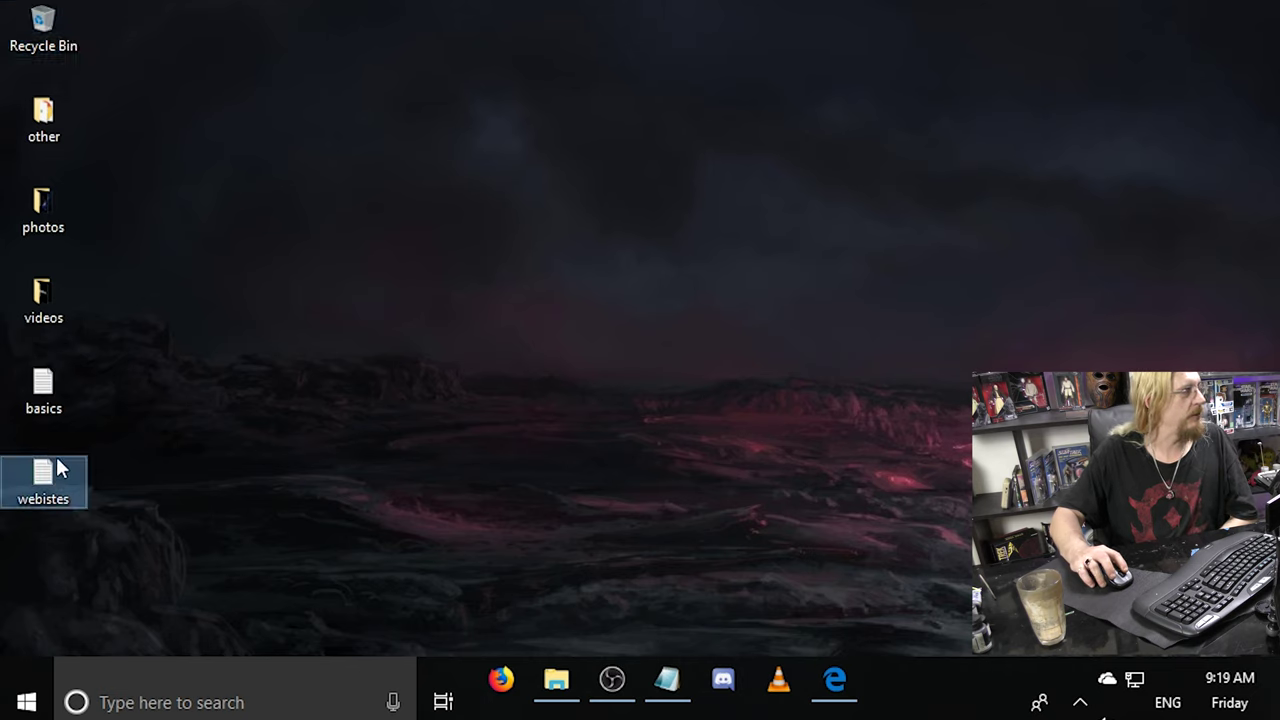
{"action": "left_click", "coordinate": [44, 393]}
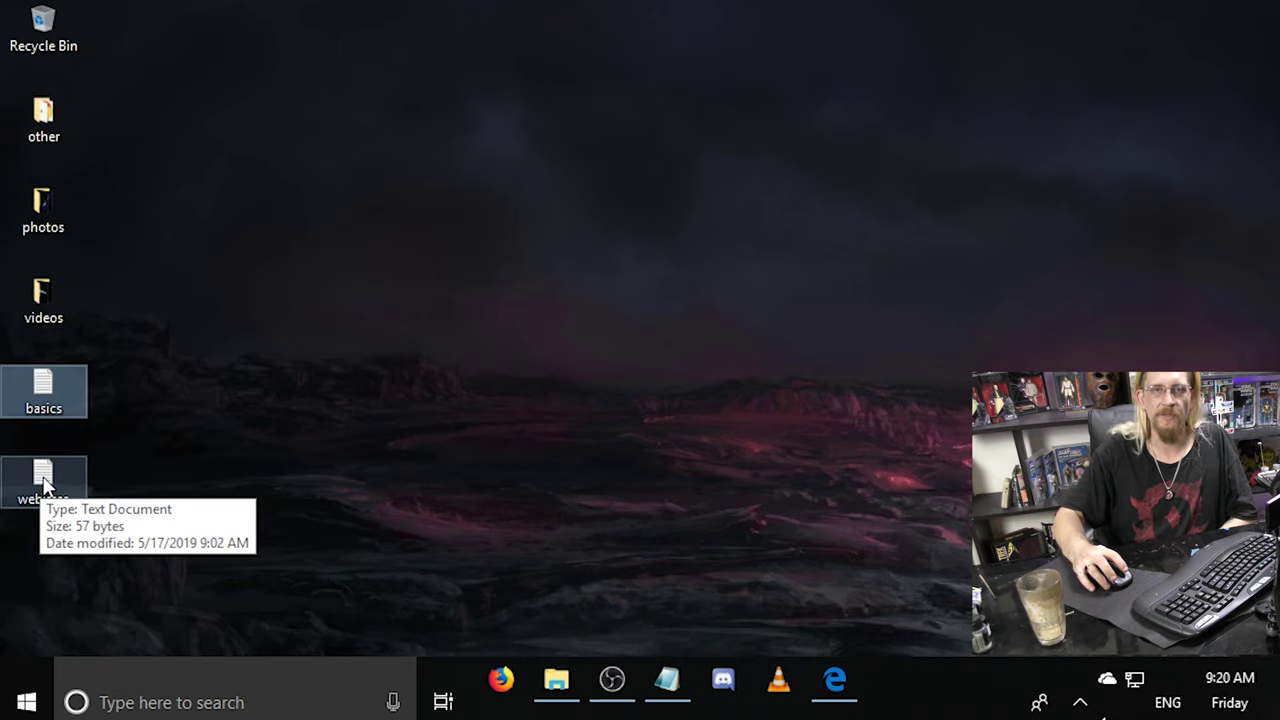
{"action": "left_click", "coordinate": [55, 388]}
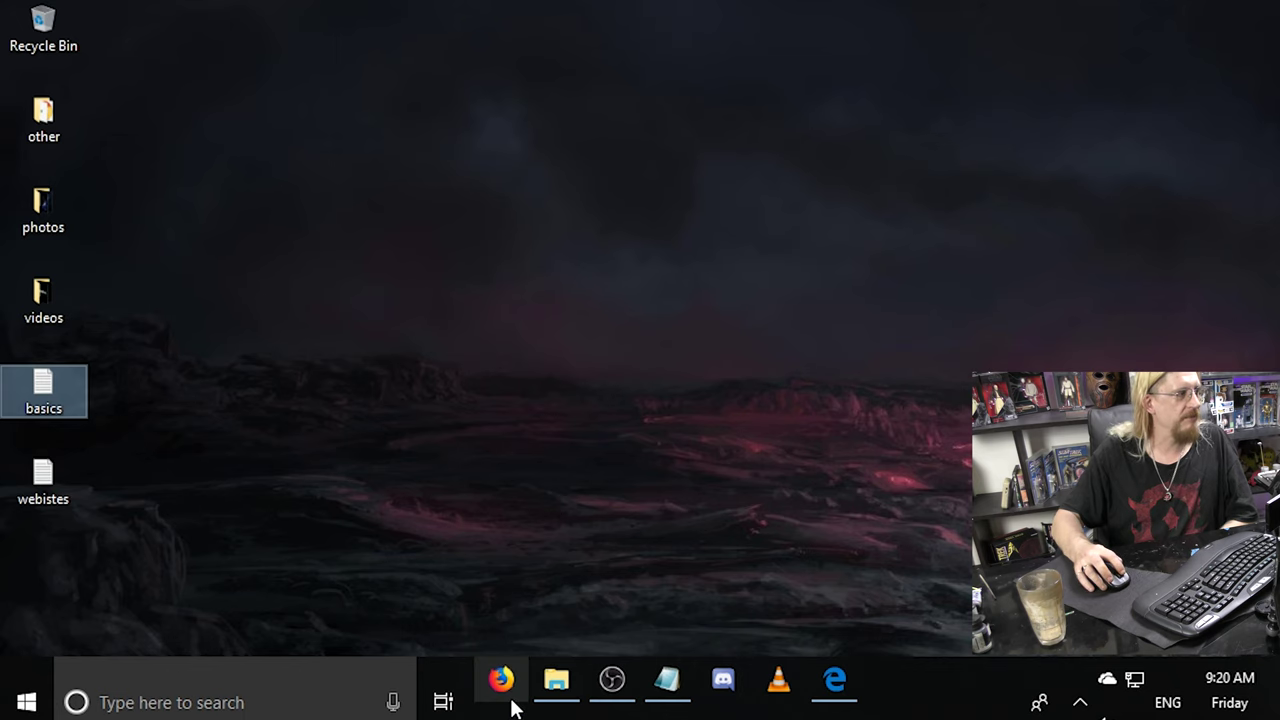
{"action": "left_click", "coordinate": [556, 680]}
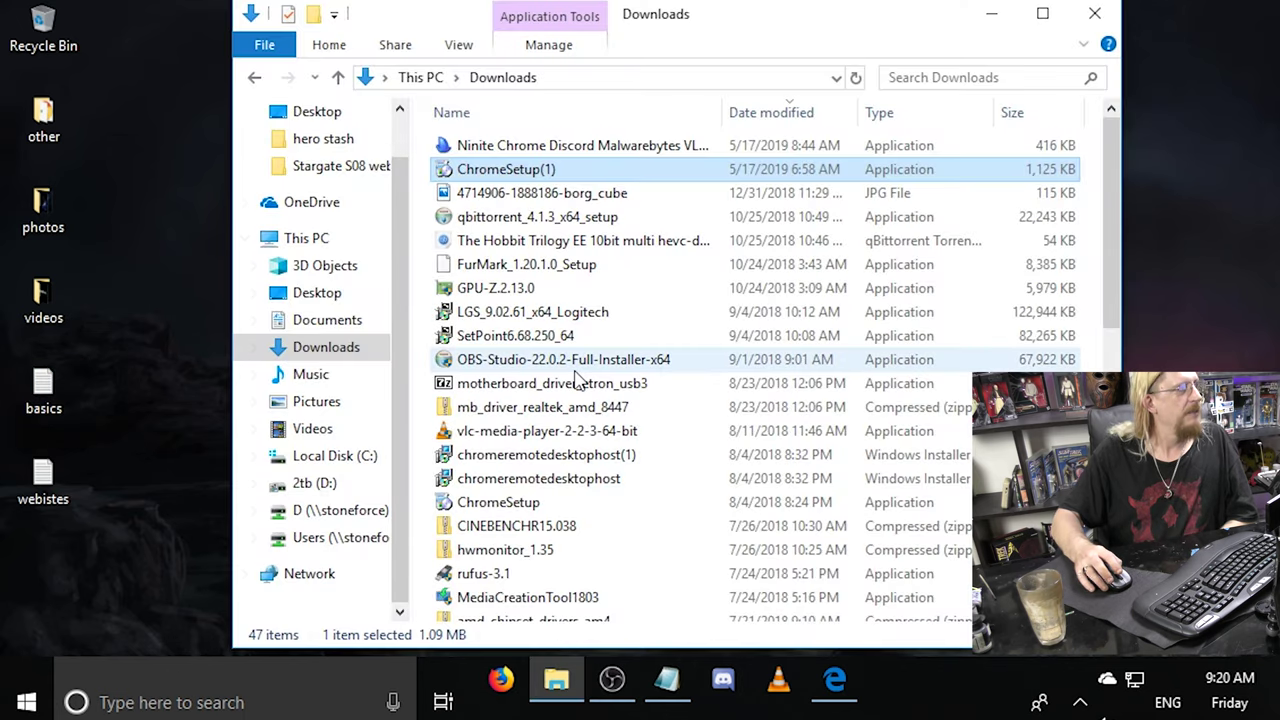
{"action": "left_click", "coordinate": [338, 466]}
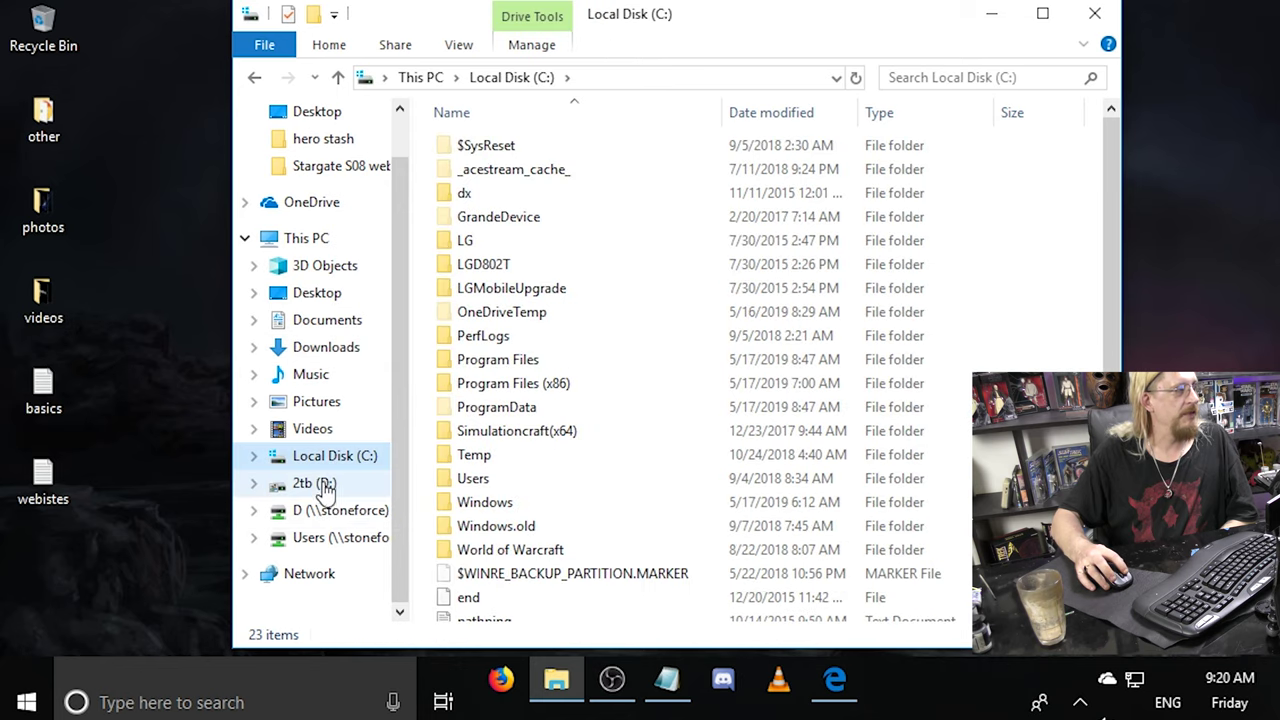
{"action": "left_click", "coordinate": [322, 484]}
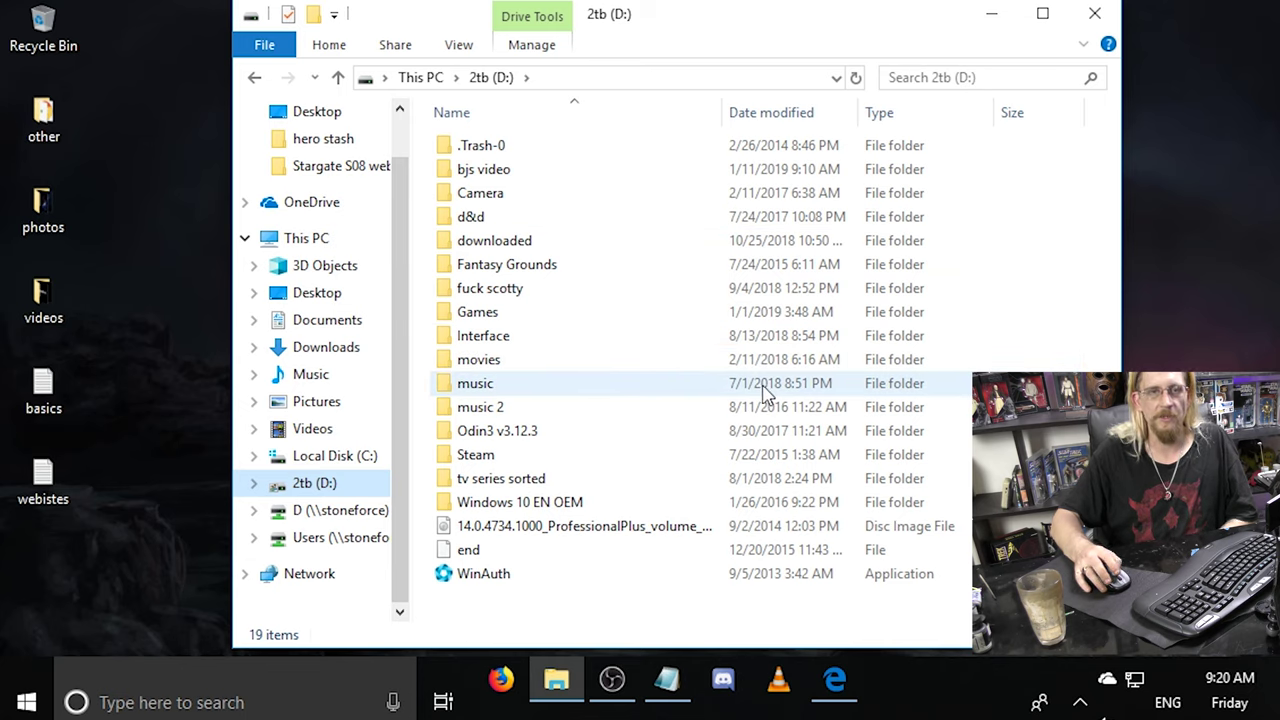
{"action": "left_click", "coordinate": [1118, 10]}
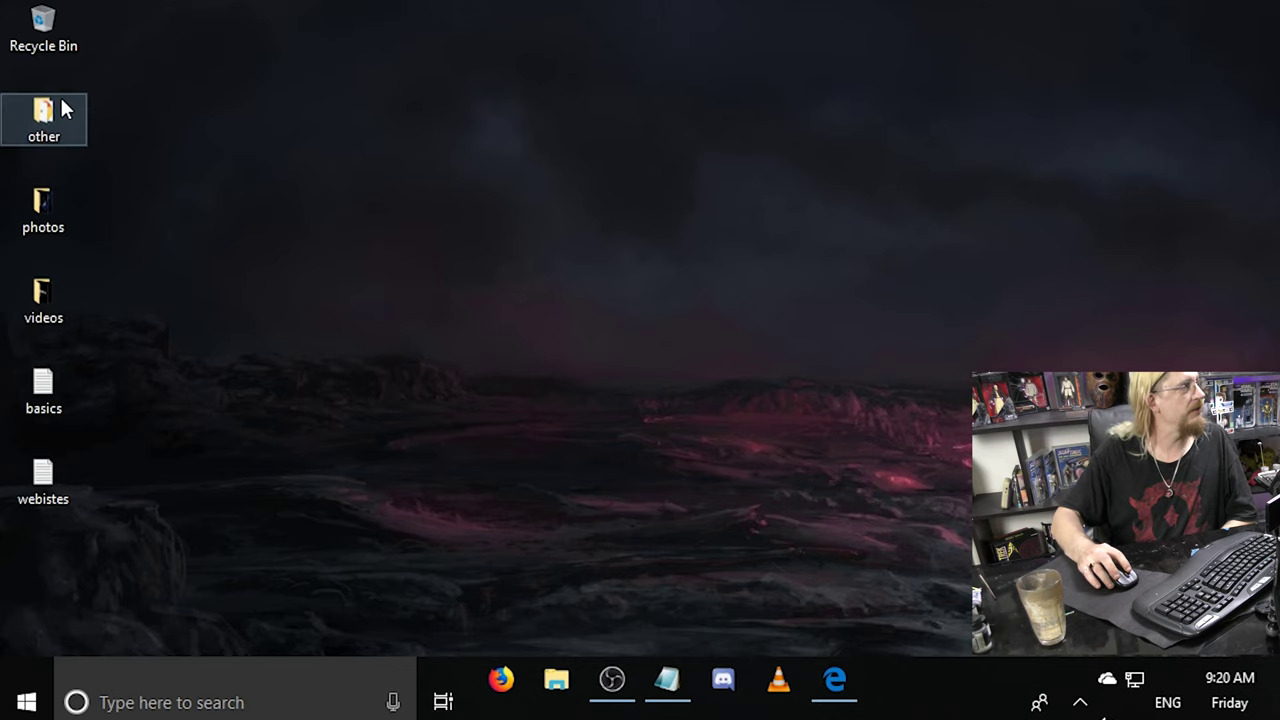
{"action": "left_click", "coordinate": [42, 222]}
{"action": "left_click", "coordinate": [56, 301]}
{"action": "left_click", "coordinate": [64, 118]}
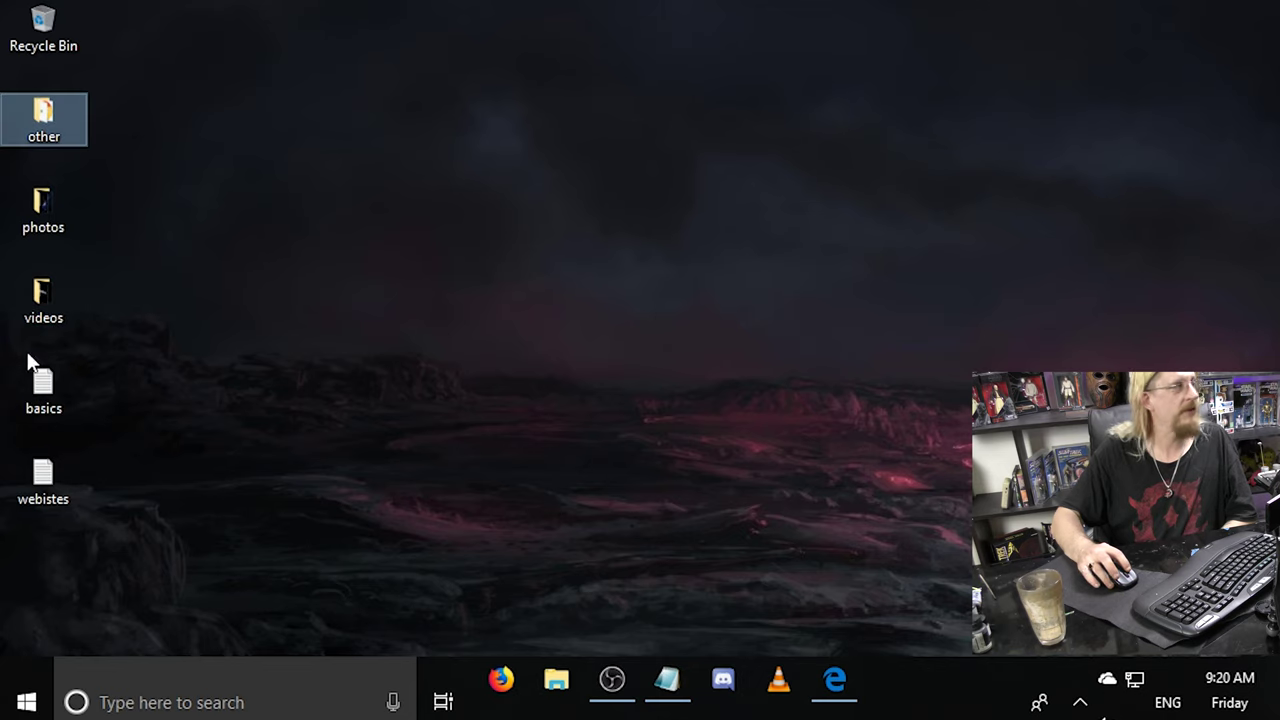
{"action": "double_click", "coordinate": [43, 122]}
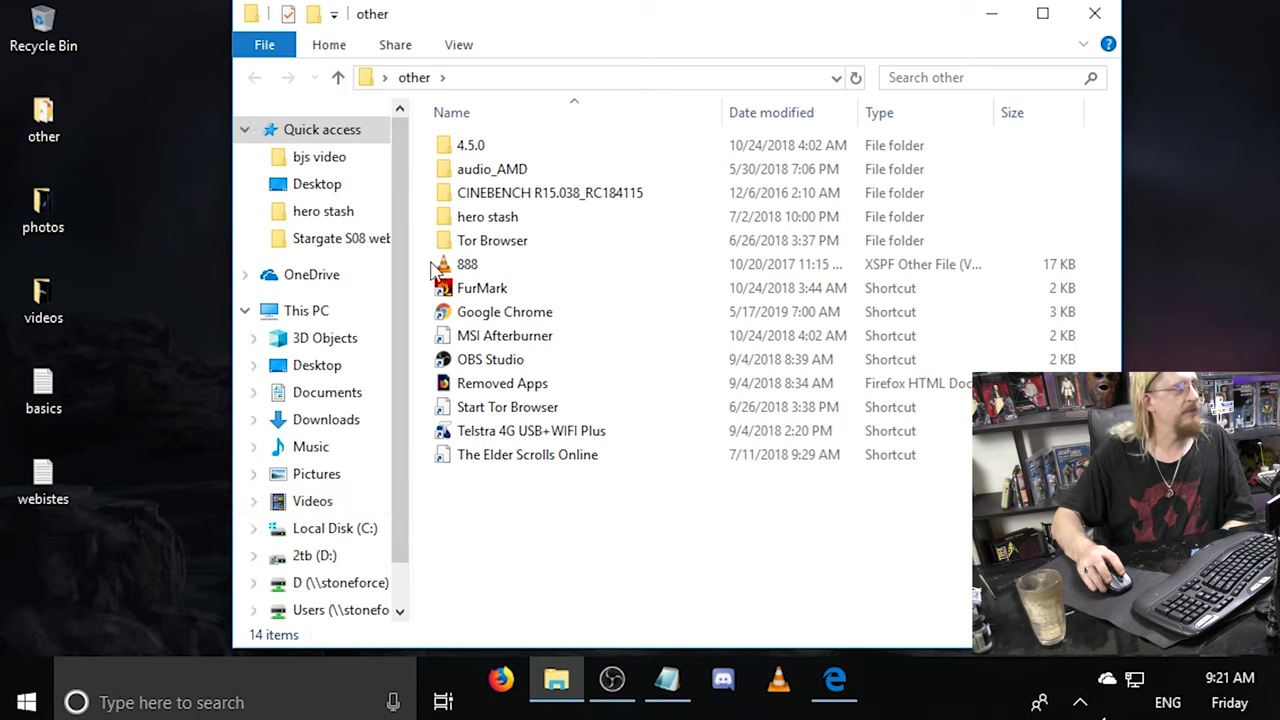
{"action": "left_click", "coordinate": [1094, 13]}
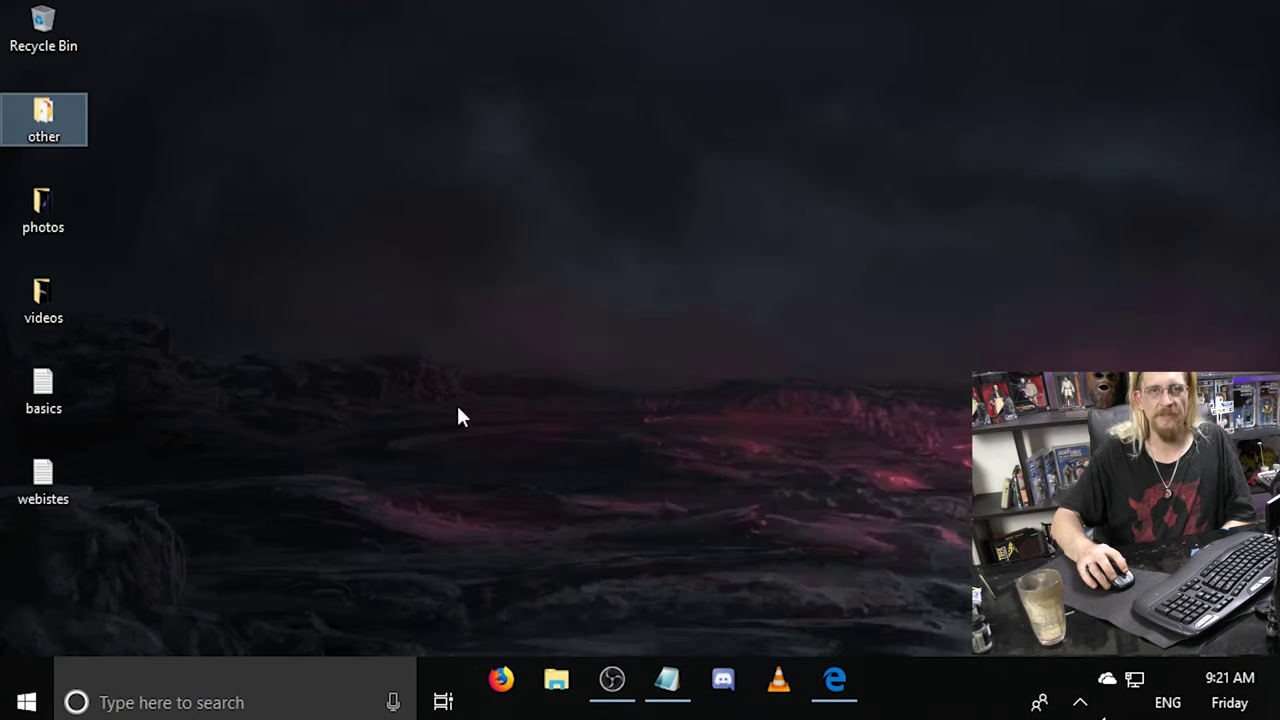
{"action": "left_click", "coordinate": [688, 511]}
{"action": "left_click", "coordinate": [45, 22]}
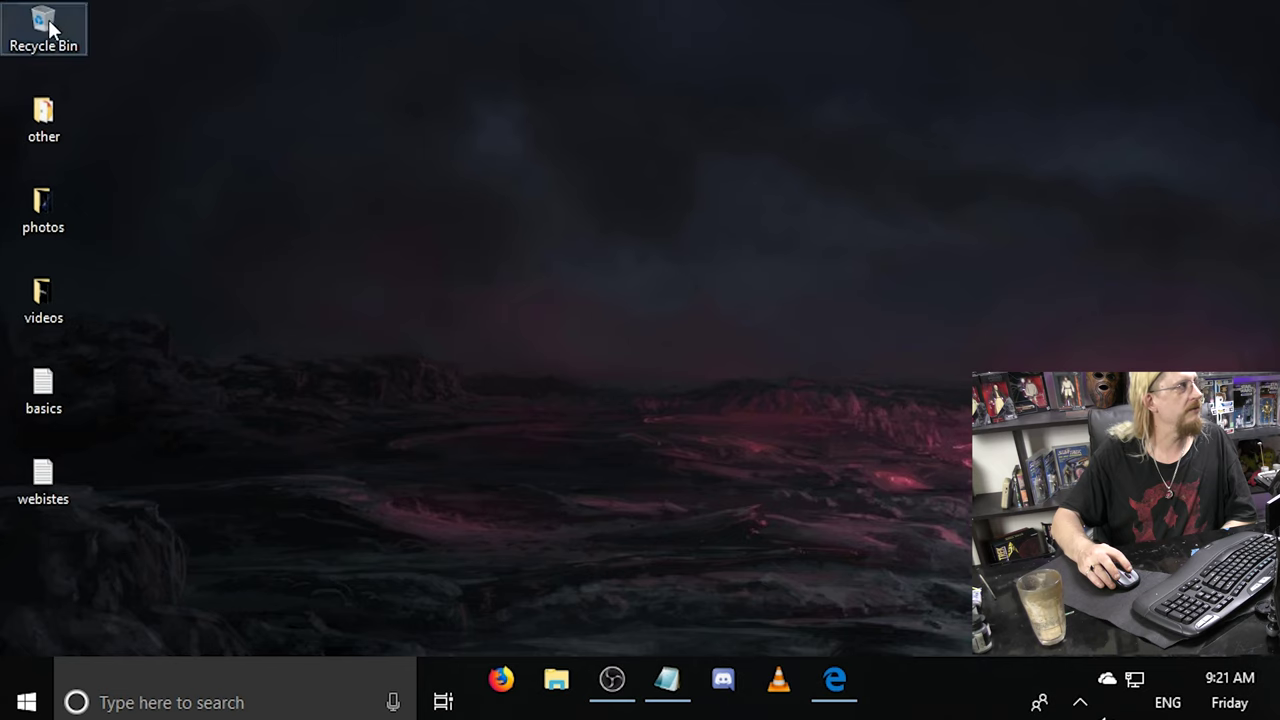
{"action": "left_click", "coordinate": [420, 277]}
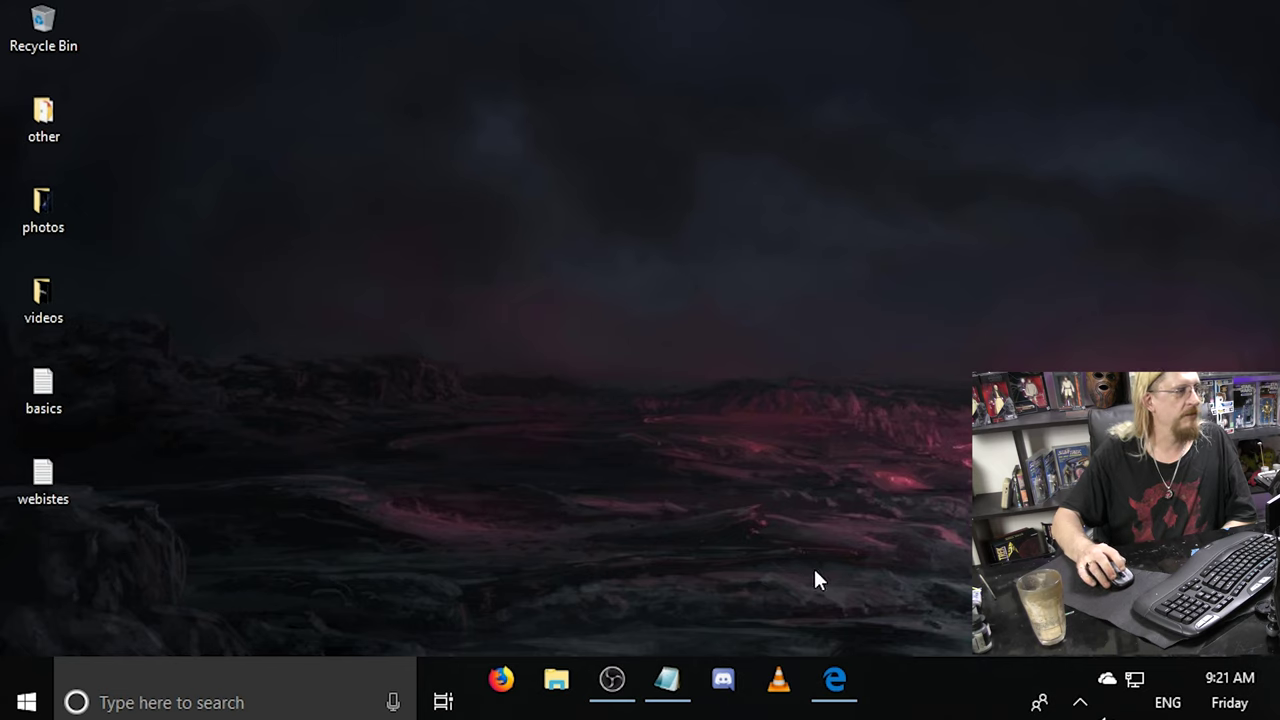